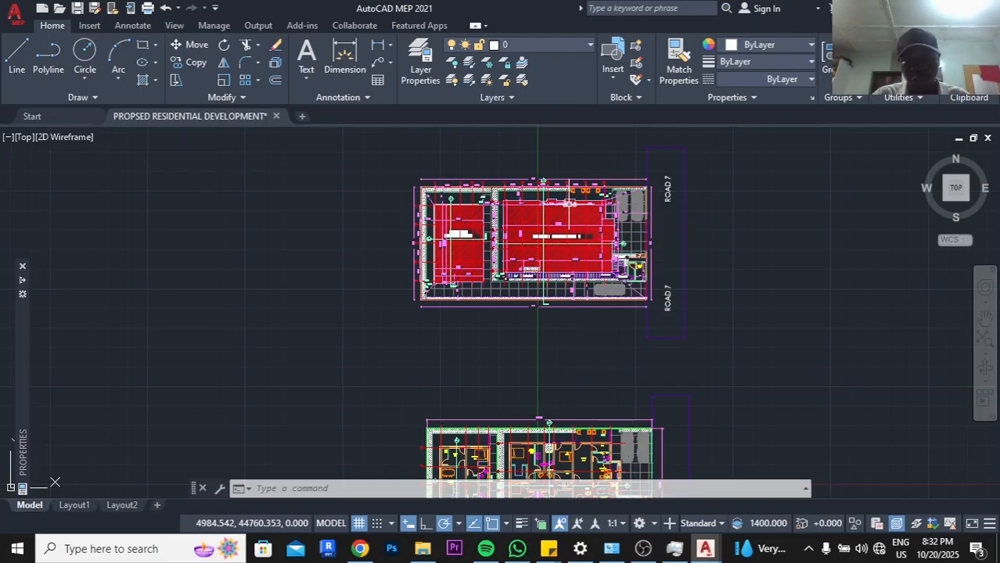
Examine the site plan with Proposed Developments A and B and the furnished floor plan below it
{"action": "scroll", "coordinate": [569, 203], "scroll_direction": "up", "scroll_amount": 2}
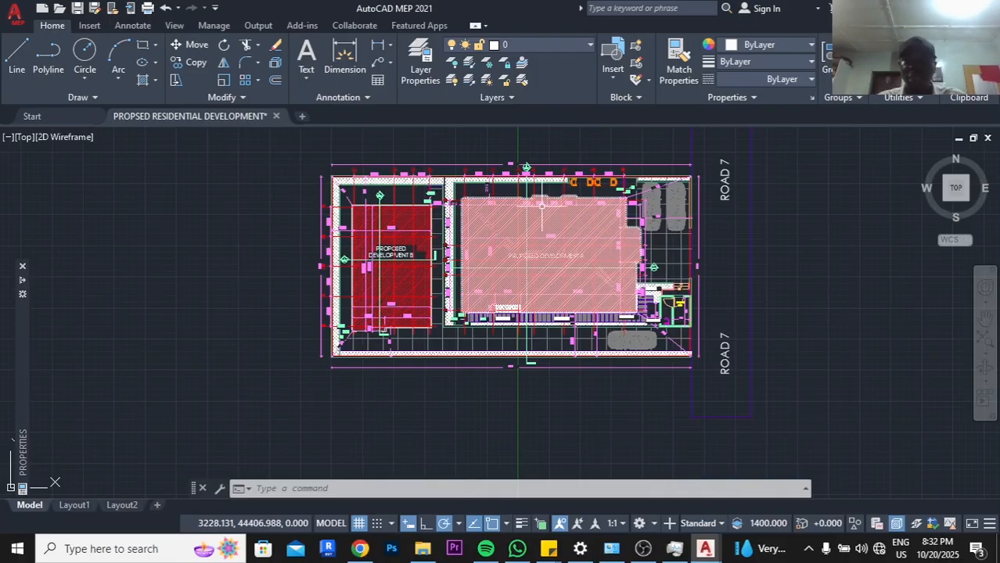
{"action": "scroll", "coordinate": [542, 205], "scroll_direction": "up", "scroll_amount": 4}
{"action": "scroll", "coordinate": [487, 216], "scroll_direction": "down", "scroll_amount": 4}
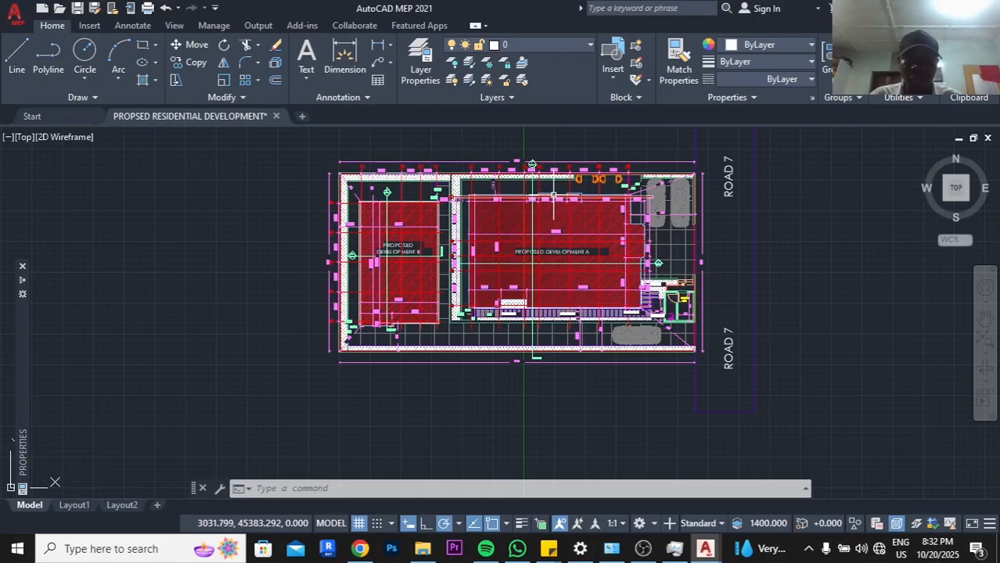
{"action": "scroll", "coordinate": [470, 245], "scroll_direction": "up", "scroll_amount": 4}
{"action": "scroll", "coordinate": [384, 227], "scroll_direction": "down", "scroll_amount": 2}
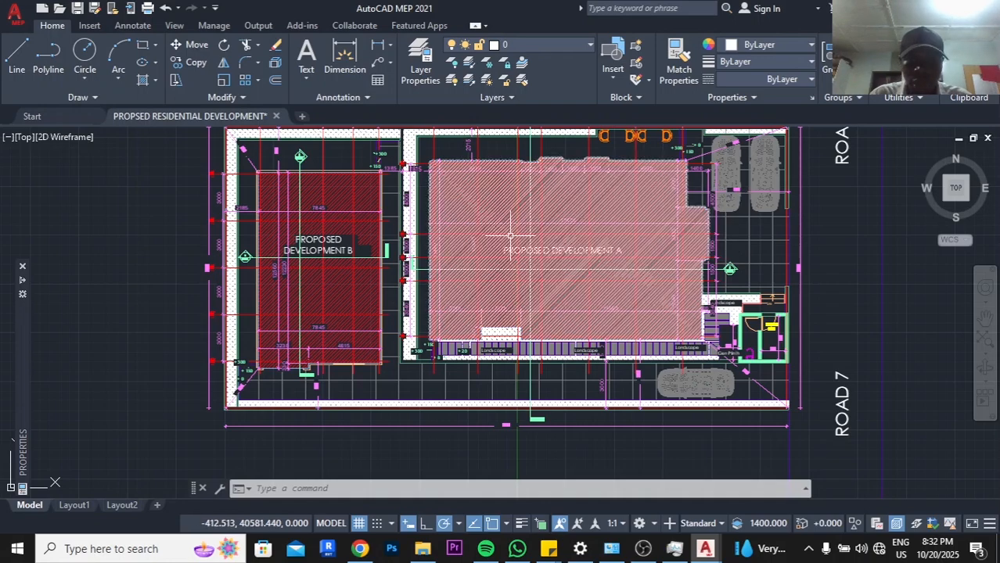
{"action": "middle_click_drag", "start_coordinate": [510, 249], "coordinate": [511, 255]}
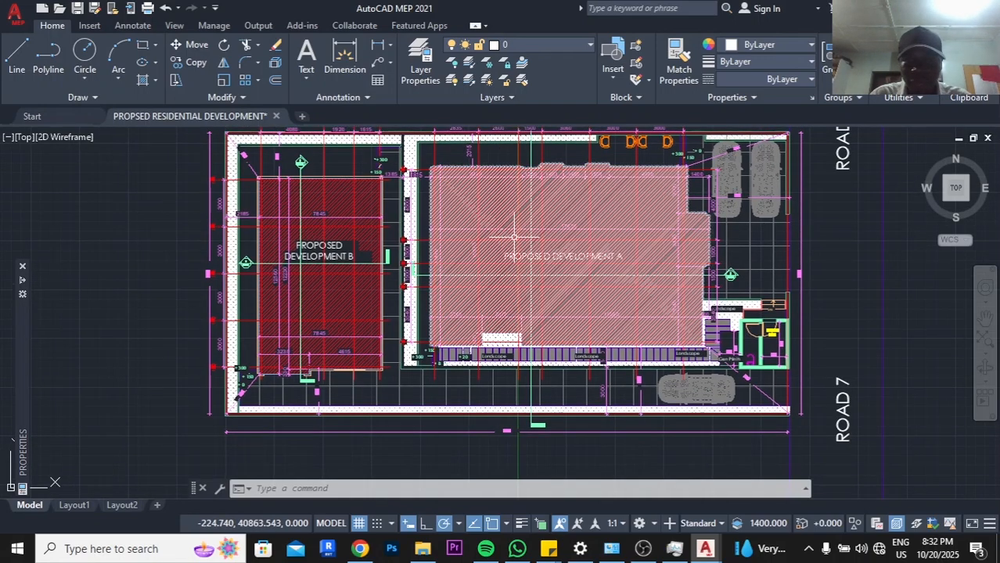
{"action": "scroll", "coordinate": [514, 234], "scroll_direction": "down", "scroll_amount": 4}
{"action": "middle_click_drag", "start_coordinate": [524, 485], "coordinate": [531, 322]}
{"action": "scroll", "coordinate": [532, 323], "scroll_direction": "up", "scroll_amount": 2}
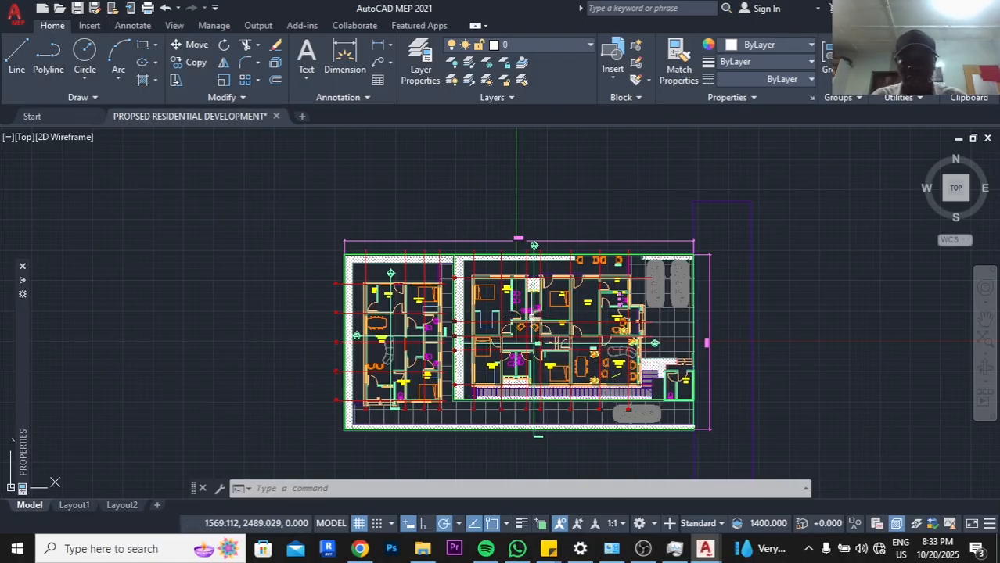
{"action": "scroll", "coordinate": [517, 250], "scroll_direction": "down", "scroll_amount": 2}
{"action": "middle_click_drag", "start_coordinate": [487, 217], "coordinate": [488, 326]}
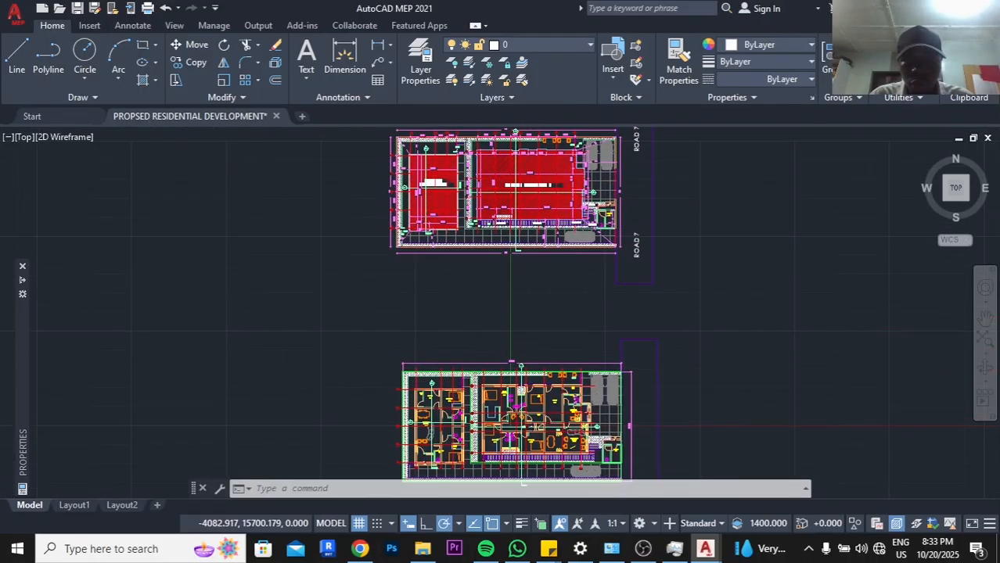
{"action": "middle_click_drag", "start_coordinate": [432, 170], "coordinate": [435, 248]}
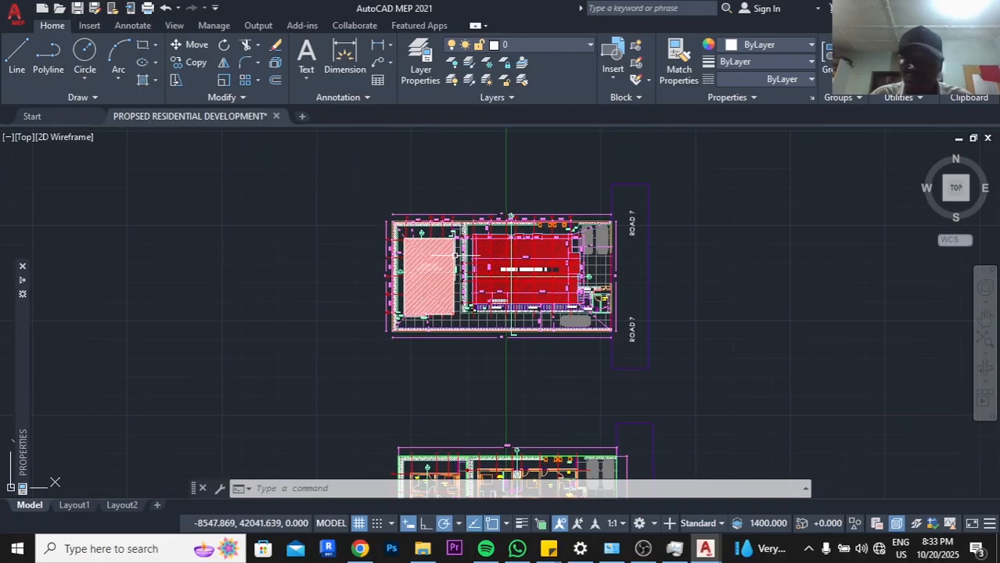
Select the dimension between grid lines 5 and 6 plus all similar dimensions, inspect them across the drawing, and clear the selection
{"action": "scroll", "coordinate": [452, 264], "scroll_direction": "up", "scroll_amount": 3}
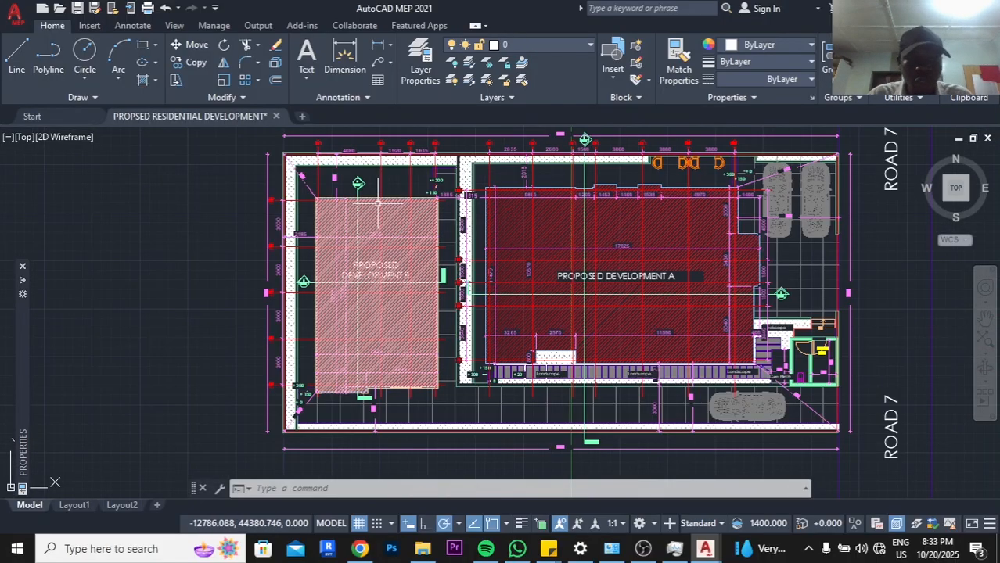
{"action": "scroll", "coordinate": [528, 207], "scroll_direction": "up", "scroll_amount": 6}
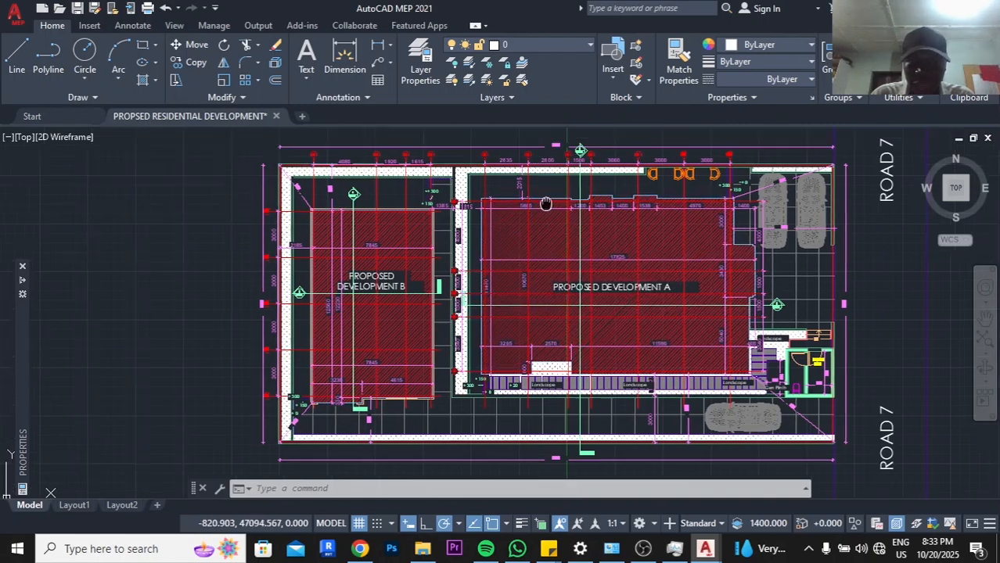
{"action": "left_click", "coordinate": [492, 212]}
{"action": "left_click", "coordinate": [493, 208]}
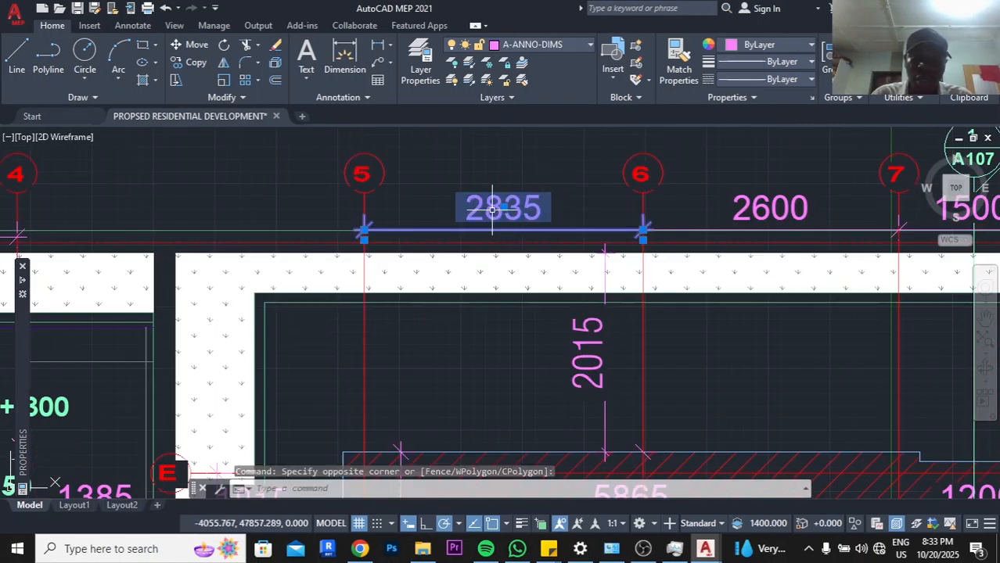
{"action": "scroll", "coordinate": [493, 192], "scroll_direction": "down", "scroll_amount": 4}
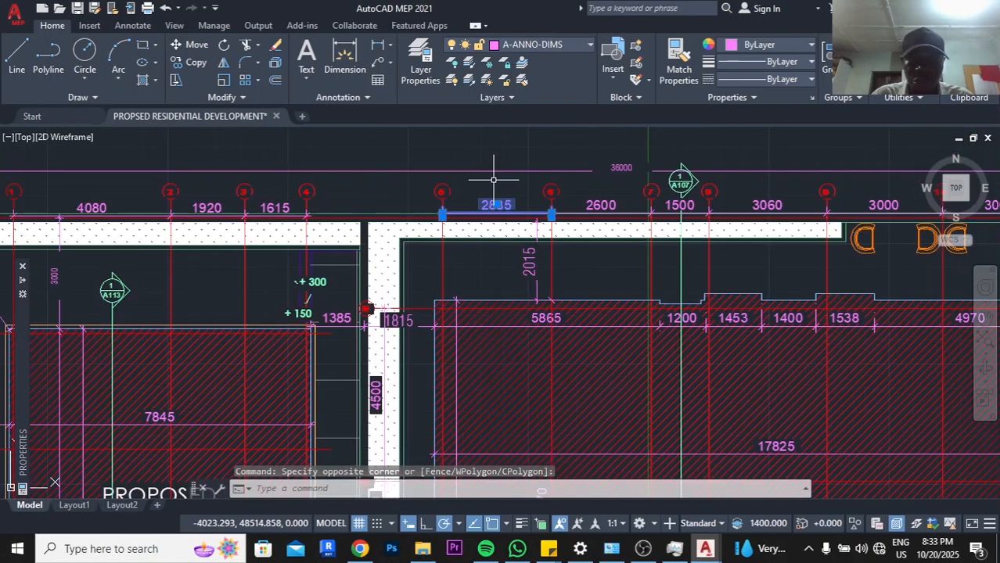
{"action": "scroll", "coordinate": [507, 198], "scroll_direction": "up", "scroll_amount": 4}
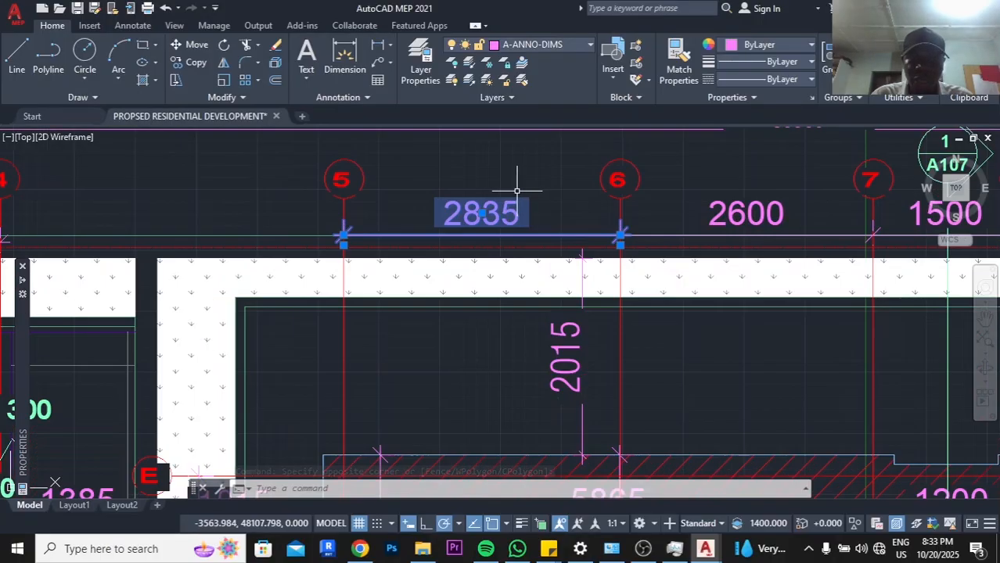
{"action": "right_click", "coordinate": [463, 178]}
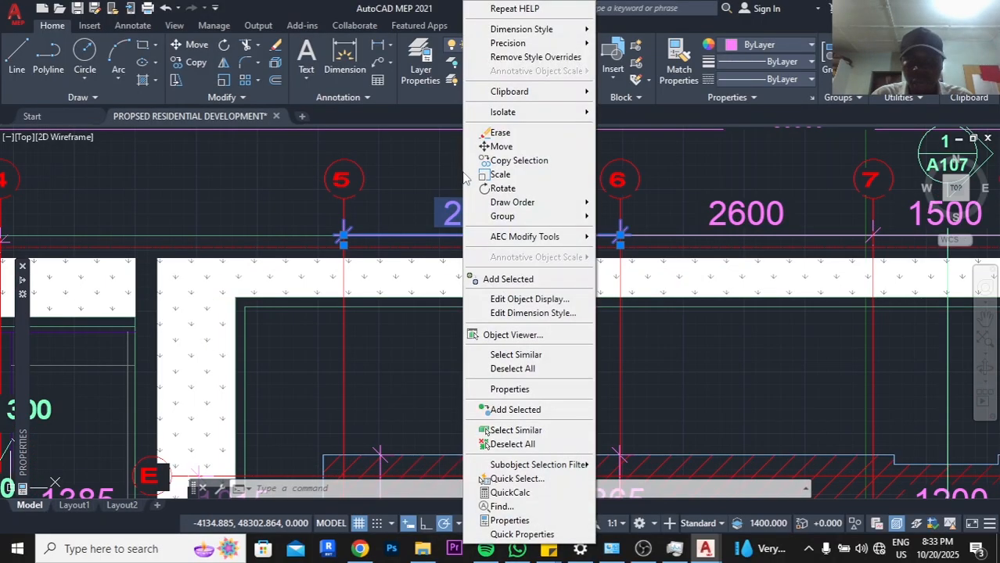
{"action": "left_click", "coordinate": [556, 353]}
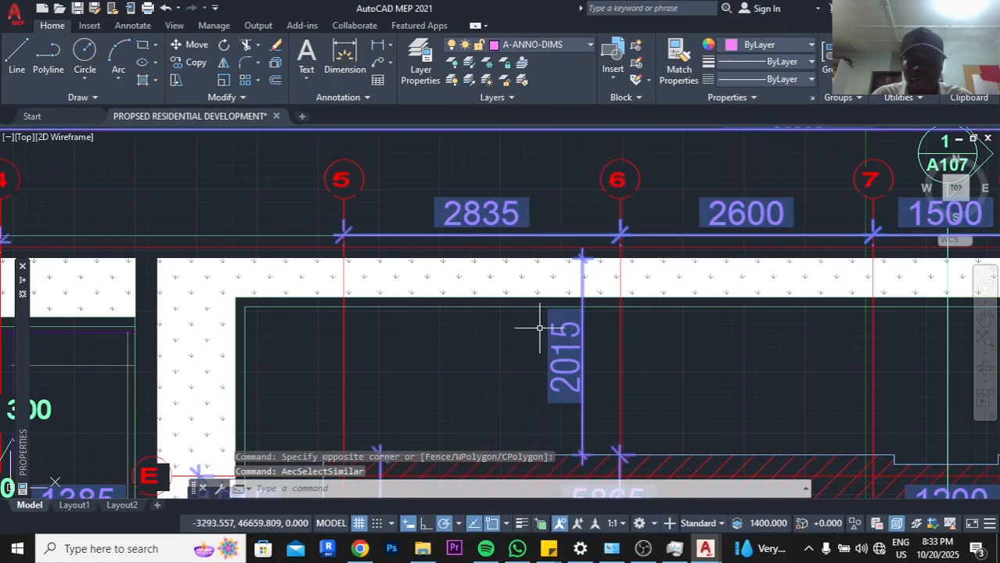
{"action": "scroll", "coordinate": [543, 331], "scroll_direction": "down", "scroll_amount": 10}
{"action": "middle_click_drag", "start_coordinate": [537, 398], "coordinate": [527, 297]}
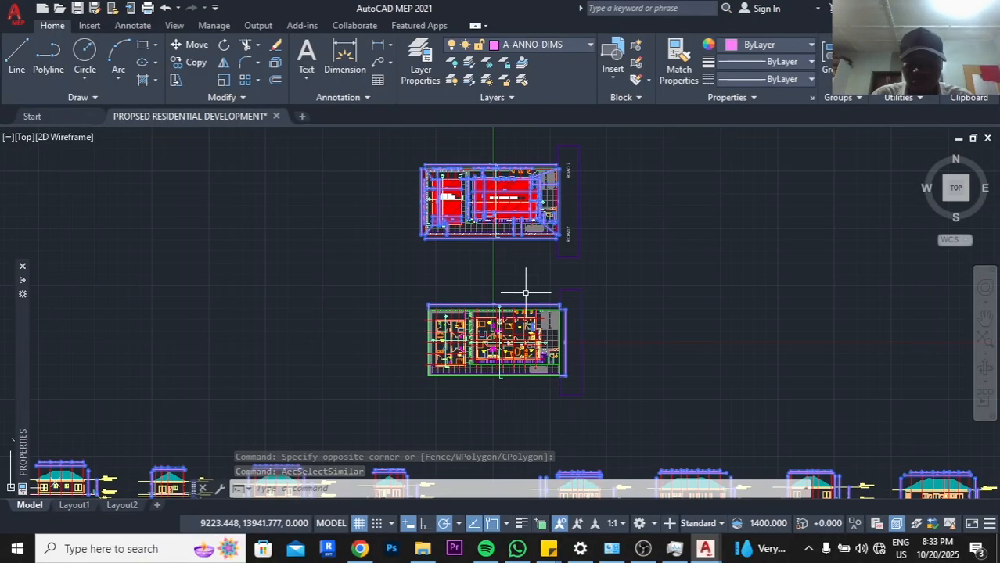
{"action": "scroll", "coordinate": [521, 282], "scroll_direction": "down", "scroll_amount": 2}
{"action": "scroll", "coordinate": [520, 273], "scroll_direction": "down", "scroll_amount": 2}
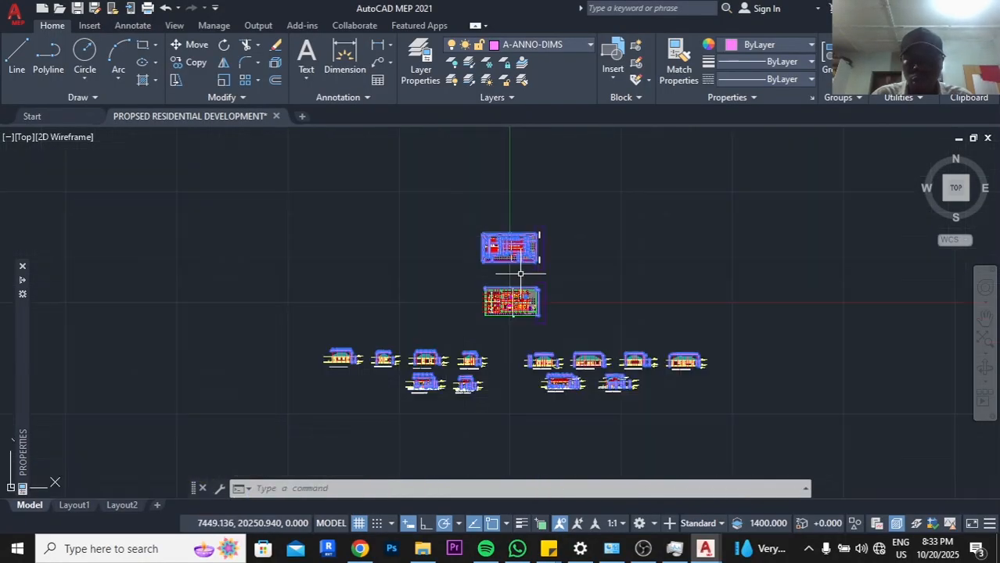
{"action": "middle_click_drag", "start_coordinate": [558, 345], "coordinate": [567, 258]}
{"action": "key", "text": "Escape"}
Examine the Development B elevations and section, and the Proposed Development A and B blocks on the site plan
{"action": "scroll", "coordinate": [380, 273], "scroll_direction": "up", "scroll_amount": 6}
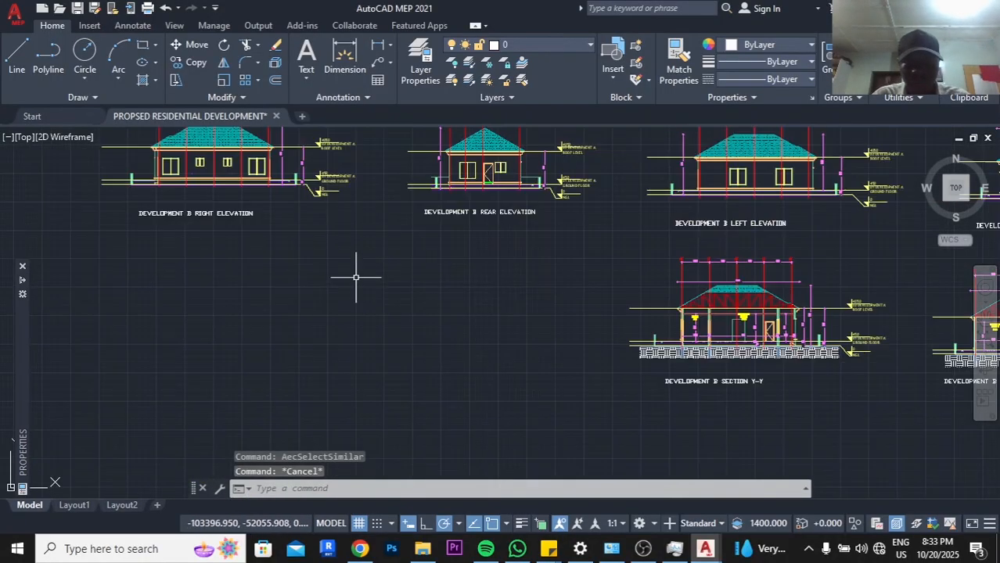
{"action": "middle_click_drag", "start_coordinate": [355, 277], "coordinate": [342, 356]}
{"action": "scroll", "coordinate": [414, 284], "scroll_direction": "down", "scroll_amount": 3}
{"action": "middle_click_drag", "start_coordinate": [478, 231], "coordinate": [251, 434]}
{"action": "scroll", "coordinate": [539, 177], "scroll_direction": "up", "scroll_amount": 6}
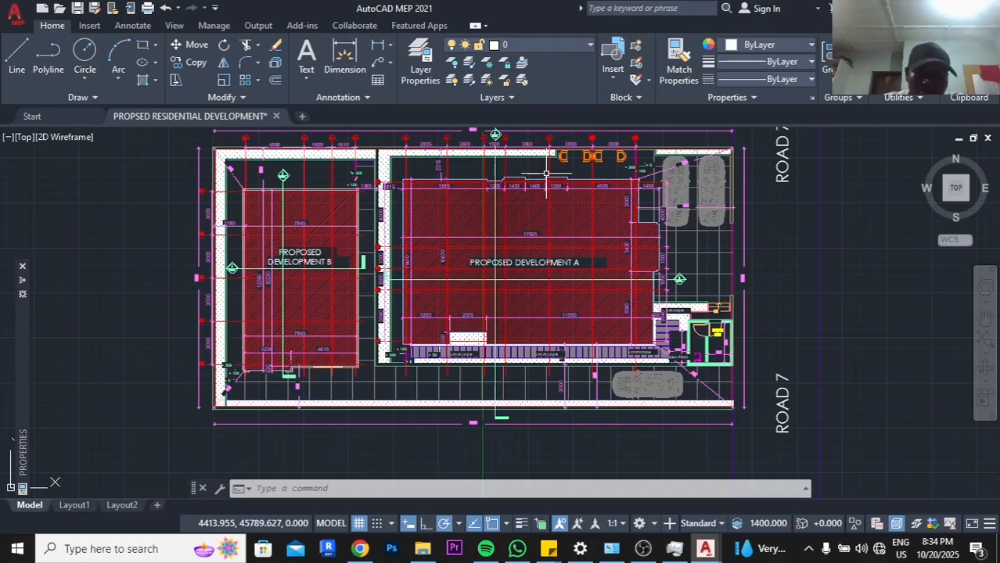
{"action": "scroll", "coordinate": [352, 242], "scroll_direction": "up", "scroll_amount": 5}
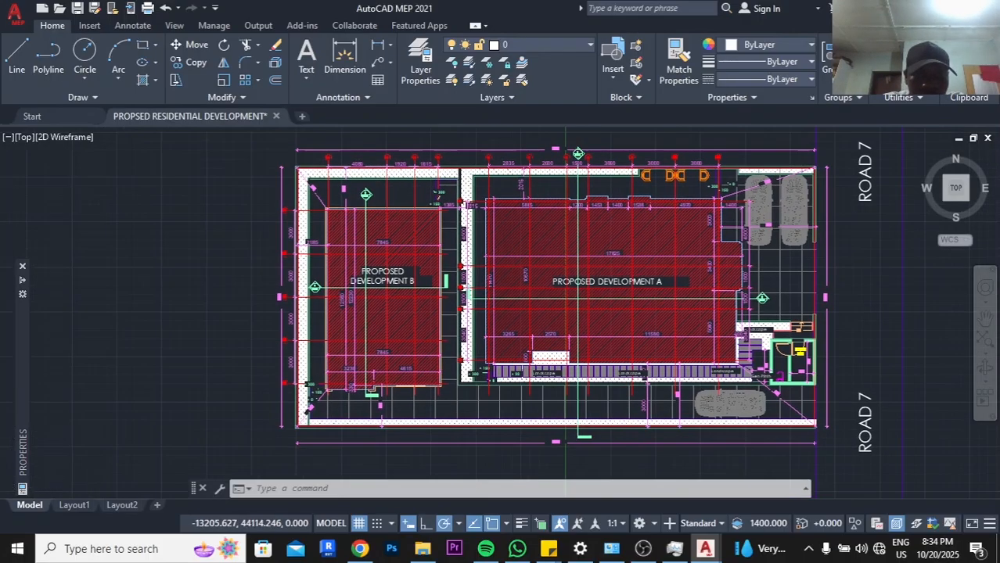
{"action": "scroll", "coordinate": [399, 258], "scroll_direction": "down", "scroll_amount": 4}
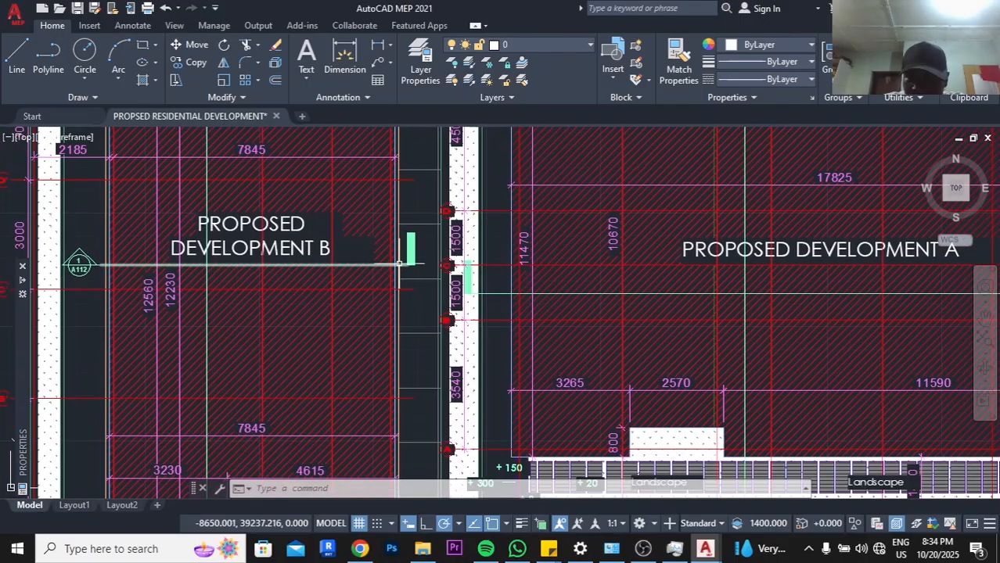
{"action": "scroll", "coordinate": [364, 249], "scroll_direction": "up", "scroll_amount": 4}
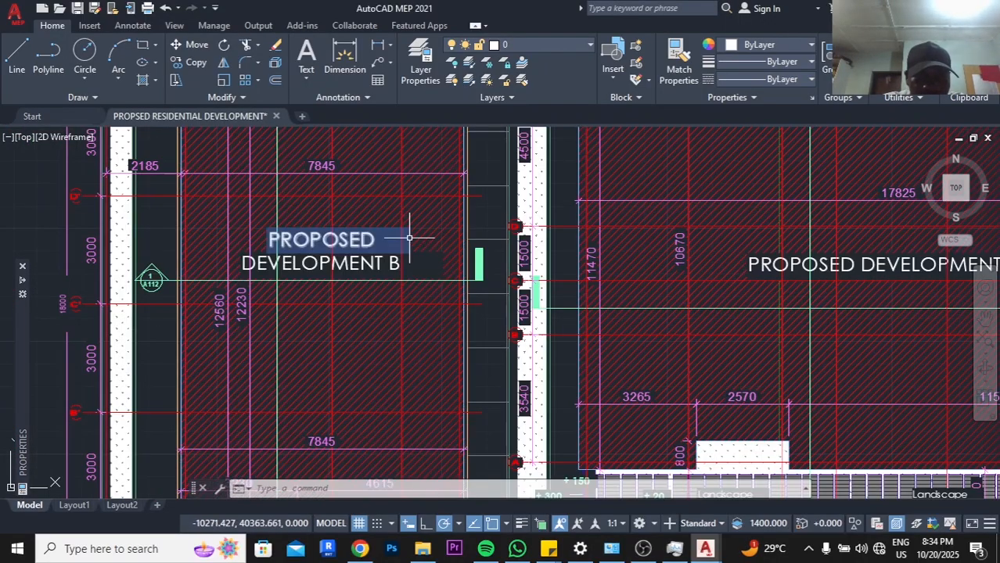
{"action": "scroll", "coordinate": [439, 242], "scroll_direction": "down", "scroll_amount": 5}
{"action": "scroll", "coordinate": [673, 250], "scroll_direction": "up", "scroll_amount": 3}
{"action": "scroll", "coordinate": [671, 252], "scroll_direction": "up", "scroll_amount": 4}
{"action": "scroll", "coordinate": [508, 259], "scroll_direction": "down", "scroll_amount": 1}
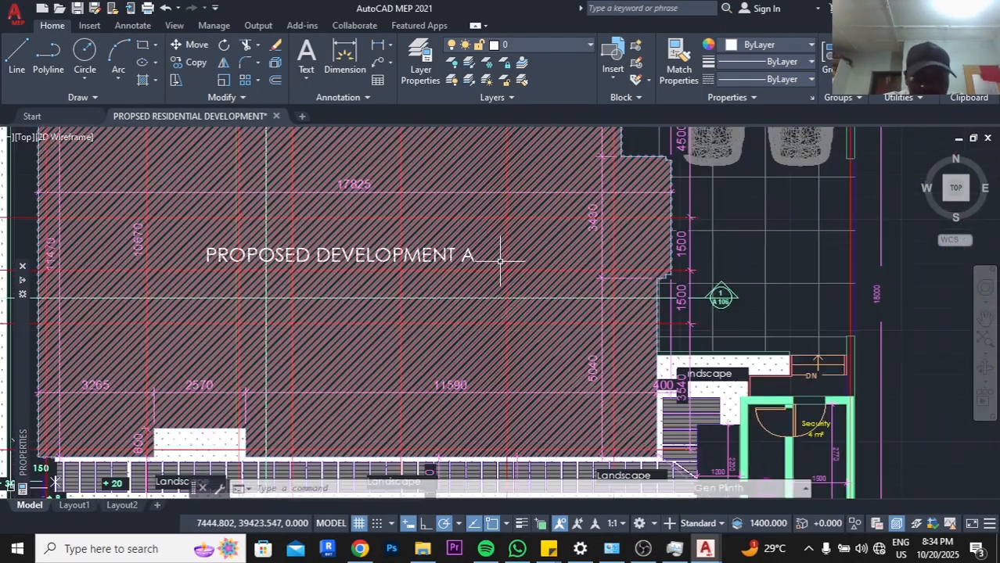
{"action": "scroll", "coordinate": [506, 252], "scroll_direction": "down", "scroll_amount": 5}
{"action": "middle_click_drag", "start_coordinate": [433, 247], "coordinate": [506, 243]}
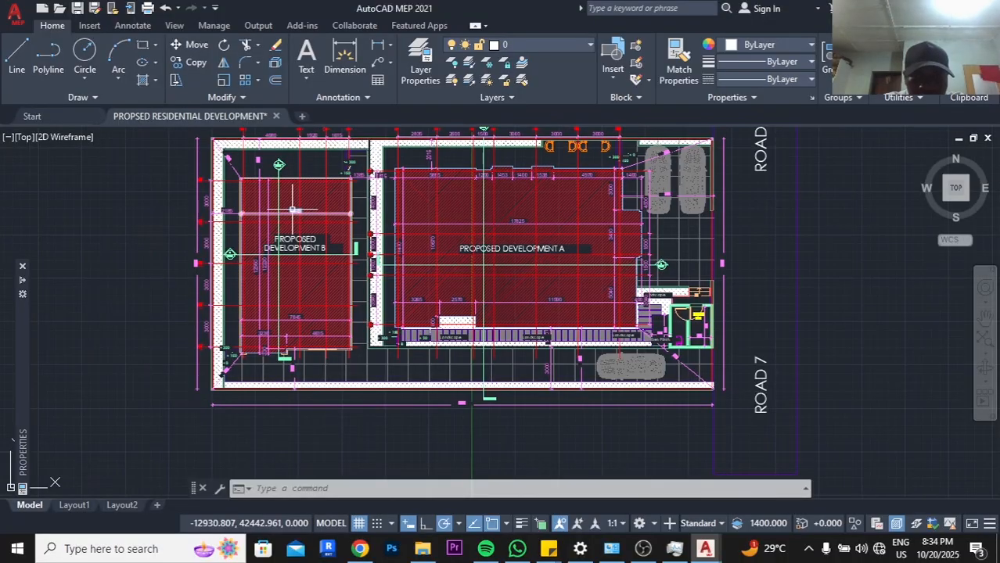
{"action": "middle_click_drag", "start_coordinate": [431, 338], "coordinate": [457, 248]}
{"action": "scroll", "coordinate": [458, 249], "scroll_direction": "down", "scroll_amount": 4}
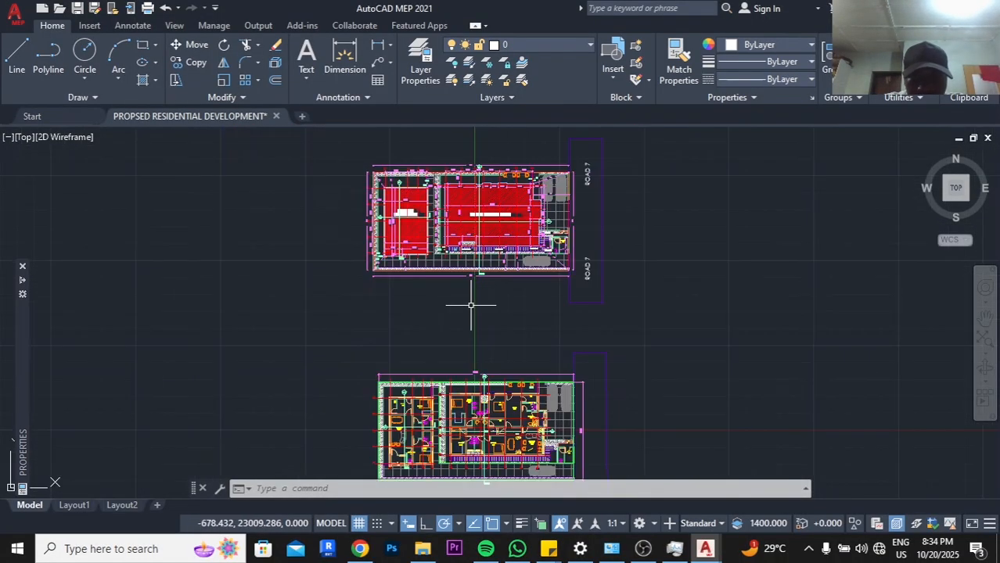
Examine Development B's floor plan from the kitchen and Bedroom 1 down to the entrance porch
{"action": "middle_click_drag", "start_coordinate": [470, 304], "coordinate": [475, 199]}
{"action": "scroll", "coordinate": [451, 327], "scroll_direction": "up", "scroll_amount": 2}
{"action": "scroll", "coordinate": [438, 391], "scroll_direction": "up", "scroll_amount": 3}
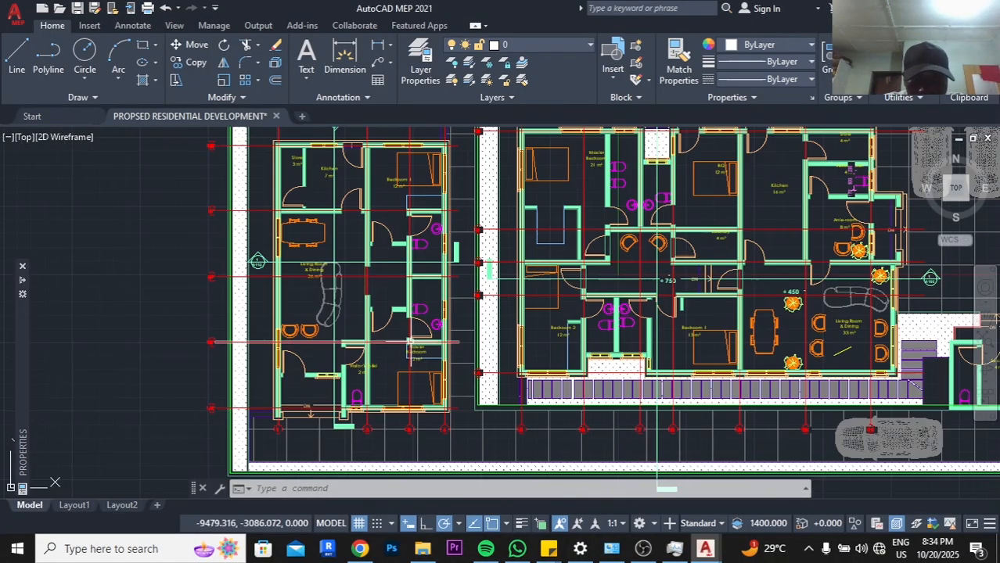
{"action": "middle_click_drag", "start_coordinate": [362, 202], "coordinate": [356, 255]}
{"action": "scroll", "coordinate": [357, 235], "scroll_direction": "up", "scroll_amount": 2}
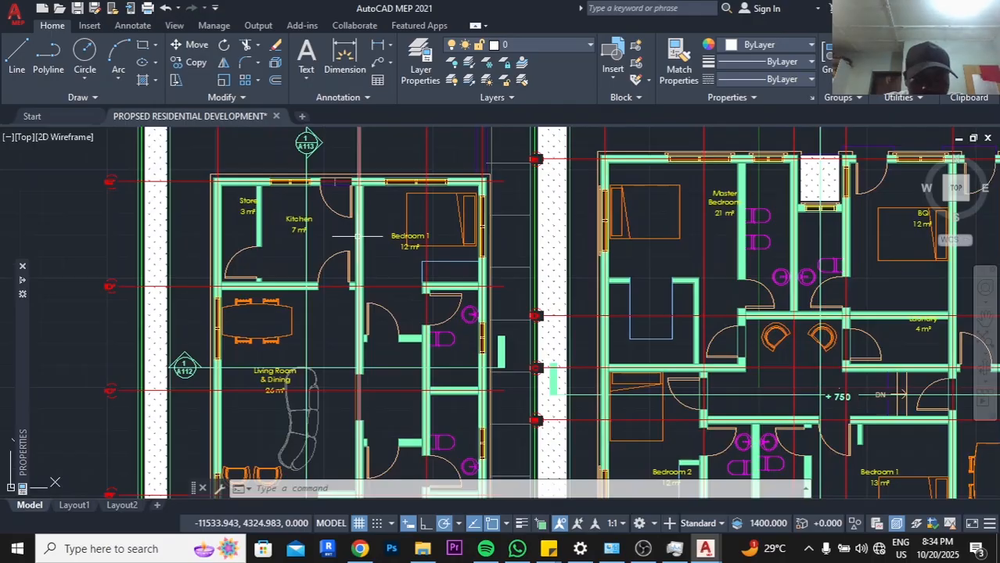
{"action": "middle_click_drag", "start_coordinate": [398, 314], "coordinate": [403, 262]}
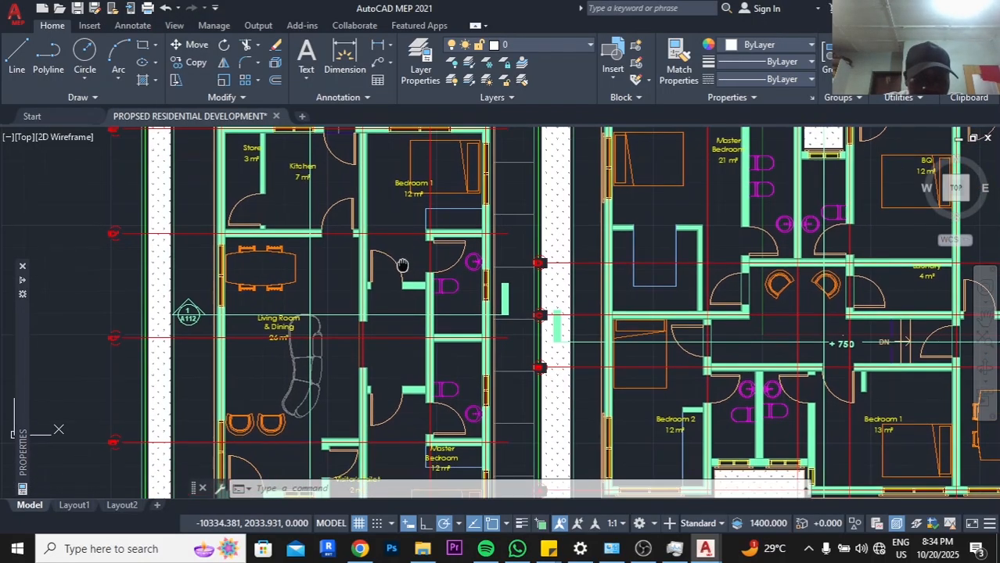
{"action": "middle_click_drag", "start_coordinate": [409, 409], "coordinate": [473, 235]}
{"action": "scroll", "coordinate": [297, 226], "scroll_direction": "up", "scroll_amount": 2}
{"action": "scroll", "coordinate": [300, 231], "scroll_direction": "down", "scroll_amount": 2}
{"action": "scroll", "coordinate": [310, 414], "scroll_direction": "up", "scroll_amount": 2}
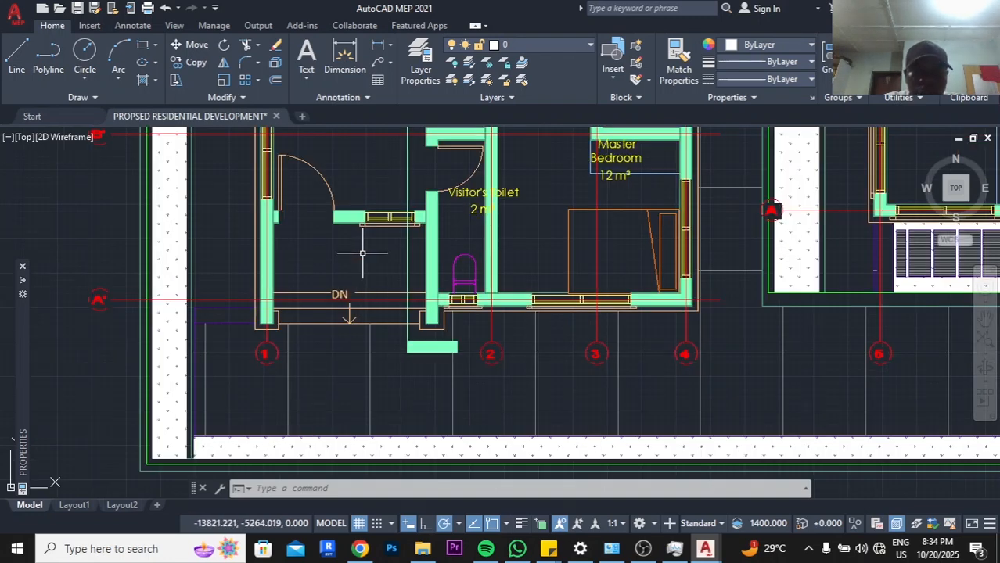
Examine Development B's rooms from the entrance through the living and dining area, kitchen and store to the master bedroom
{"action": "middle_click_drag", "start_coordinate": [363, 252], "coordinate": [363, 299]}
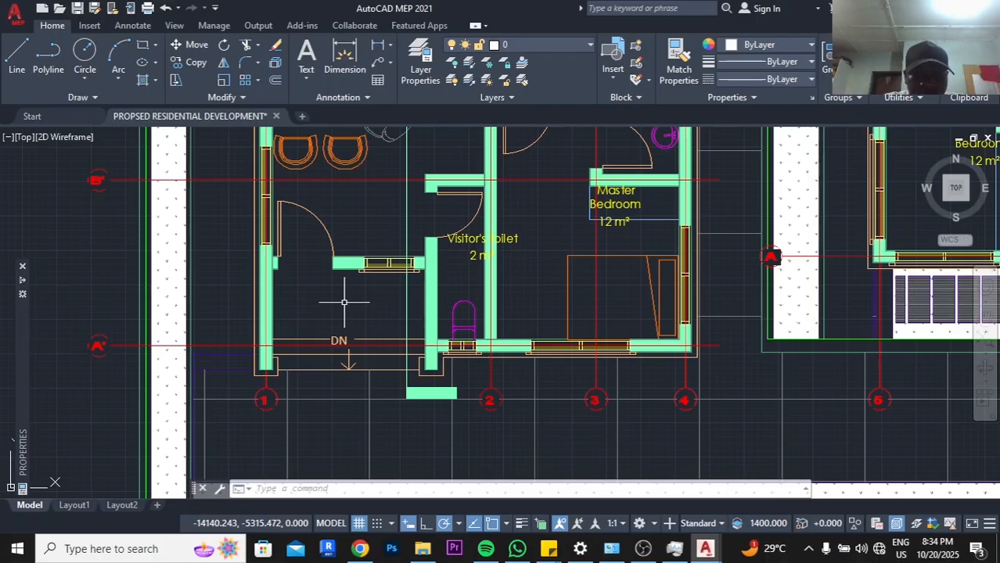
{"action": "middle_click_drag", "start_coordinate": [344, 302], "coordinate": [338, 362]}
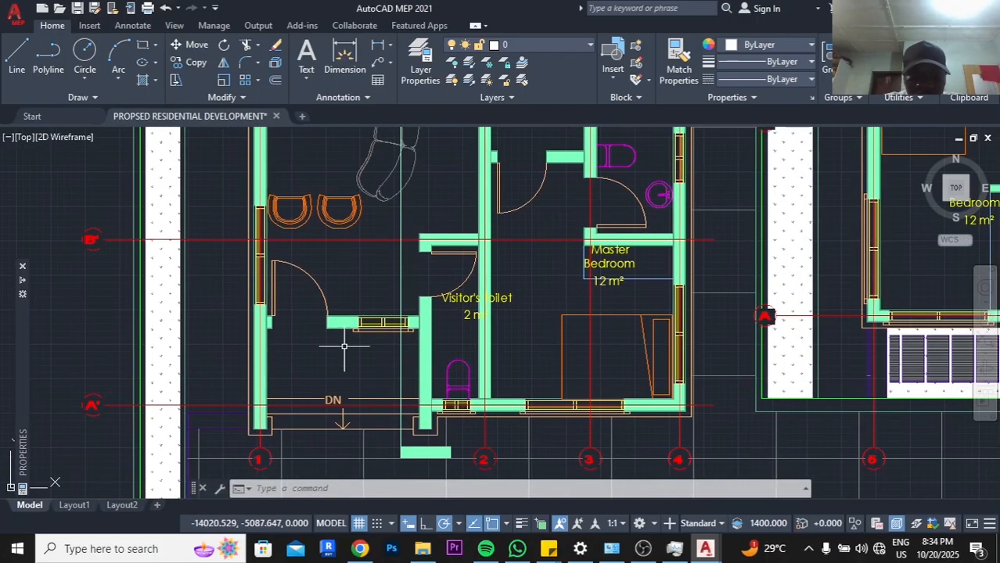
{"action": "middle_click_drag", "start_coordinate": [365, 284], "coordinate": [354, 320]}
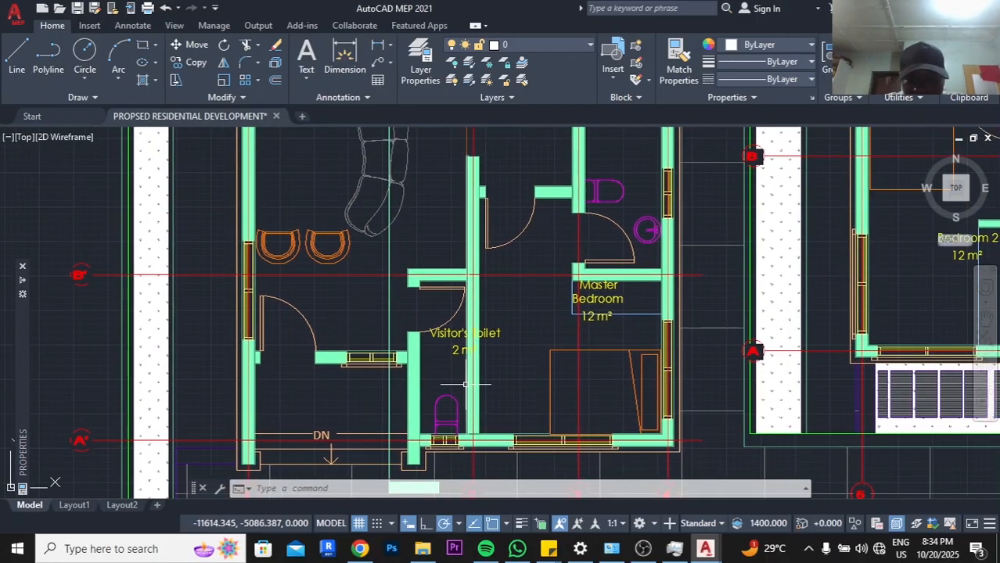
{"action": "middle_click_drag", "start_coordinate": [407, 255], "coordinate": [384, 368]}
{"action": "middle_click_drag", "start_coordinate": [389, 281], "coordinate": [385, 338]}
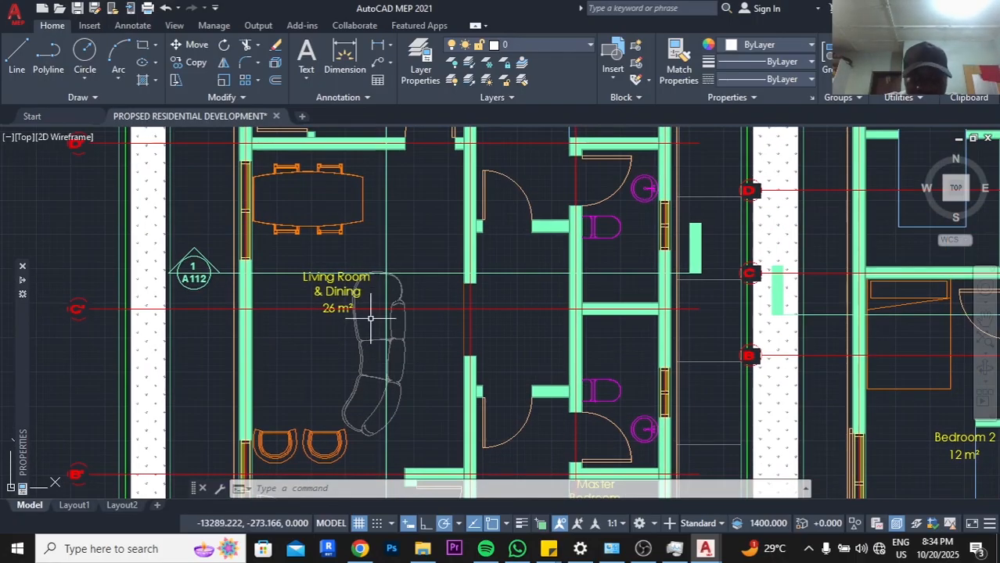
{"action": "scroll", "coordinate": [370, 317], "scroll_direction": "down", "scroll_amount": 2}
{"action": "middle_click_drag", "start_coordinate": [369, 317], "coordinate": [372, 410]}
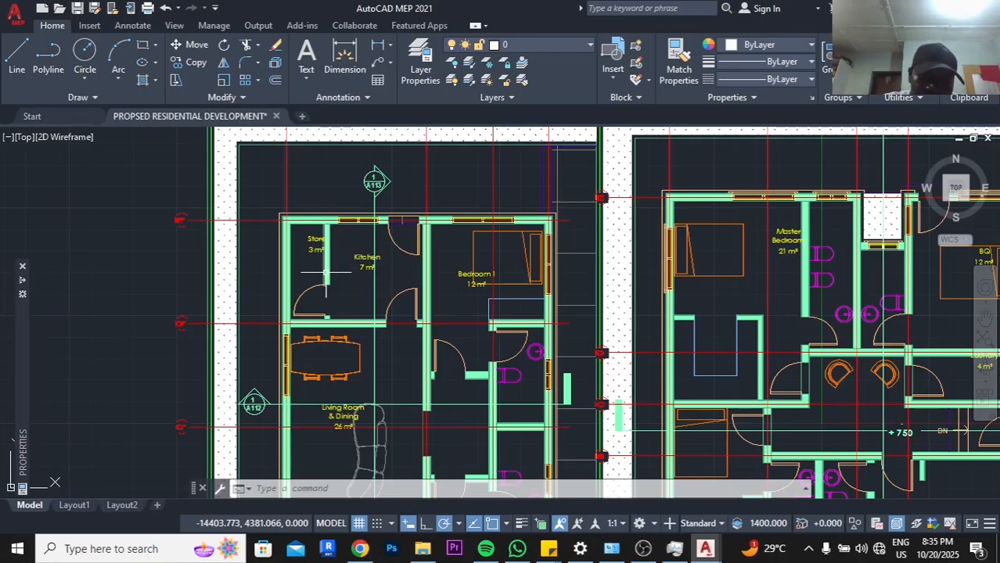
{"action": "mouse_move", "coordinate": [404, 386]}
{"action": "middle_mouse_down"}
{"action": "mouse_move", "coordinate": [400, 297]}
{"action": "mouse_move", "coordinate": [375, 263]}
{"action": "middle_mouse_up"}
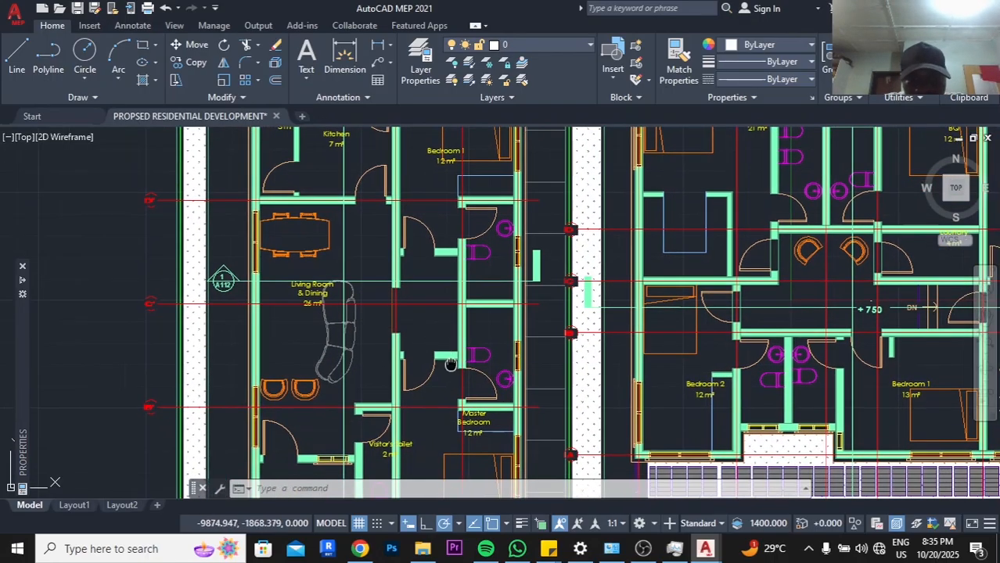
{"action": "middle_click_drag", "start_coordinate": [450, 368], "coordinate": [438, 277]}
{"action": "scroll", "coordinate": [438, 345], "scroll_direction": "up", "scroll_amount": 2}
{"action": "scroll", "coordinate": [480, 337], "scroll_direction": "up", "scroll_amount": 3}
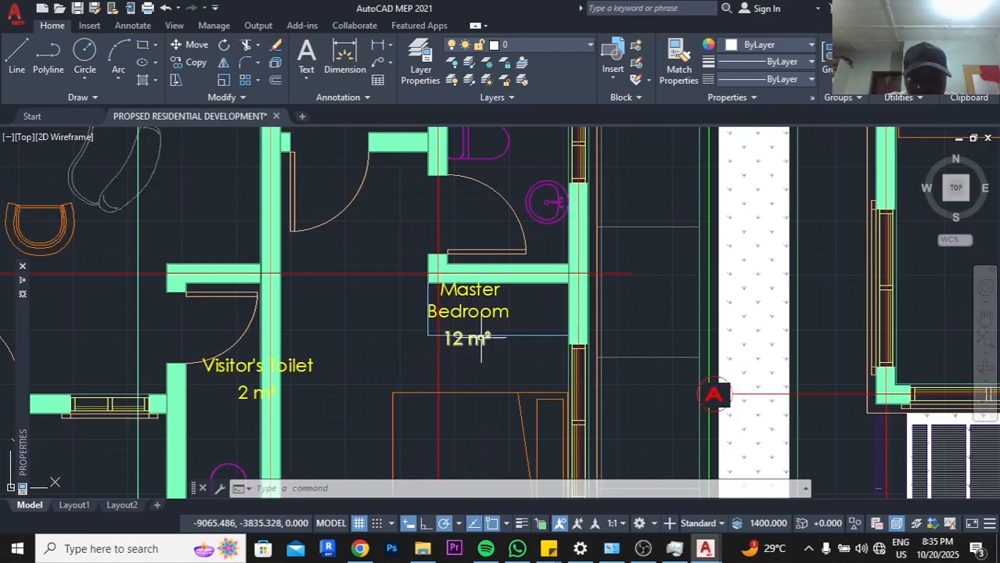
Examine Development B's master bedroom, the two bathrooms, and Bedroom 1 beside the kitchen and store
{"action": "scroll", "coordinate": [462, 324], "scroll_direction": "down", "scroll_amount": 2}
{"action": "middle_click_drag", "start_coordinate": [451, 315], "coordinate": [440, 437]}
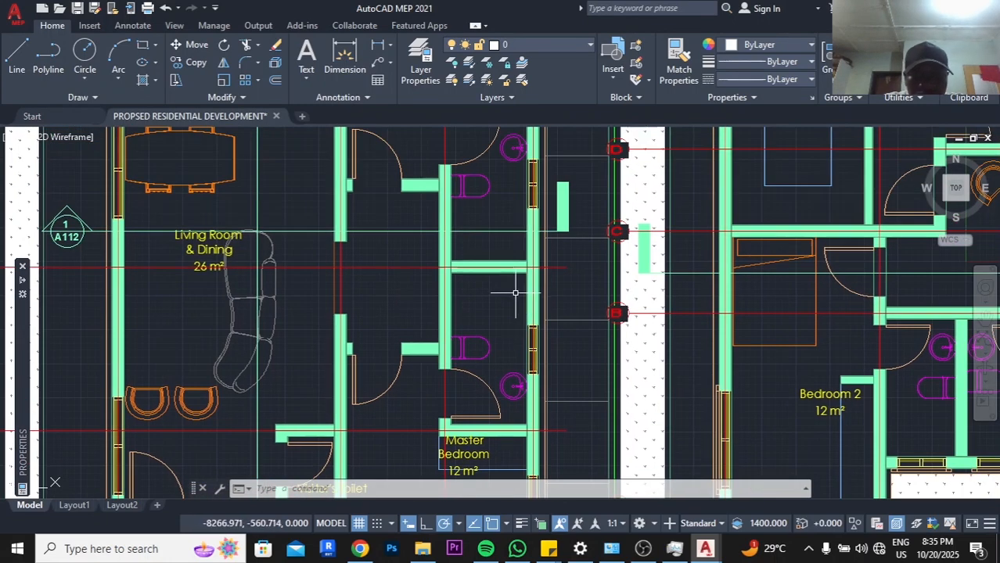
{"action": "middle_click_drag", "start_coordinate": [518, 285], "coordinate": [504, 422]}
{"action": "middle_click_drag", "start_coordinate": [449, 329], "coordinate": [452, 360]}
{"action": "middle_click_drag", "start_coordinate": [424, 293], "coordinate": [422, 350]}
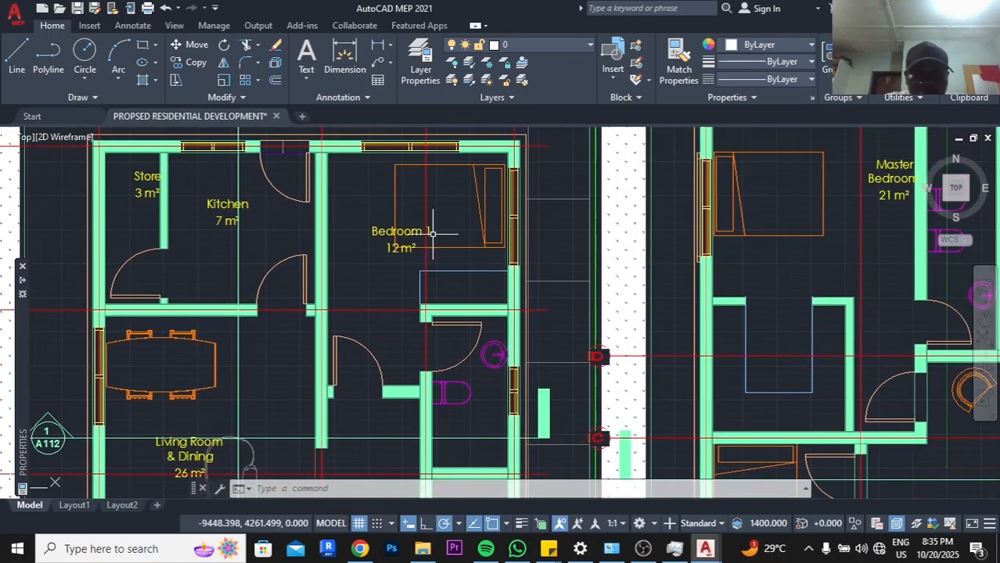
{"action": "middle_click_drag", "start_coordinate": [458, 390], "coordinate": [469, 305]}
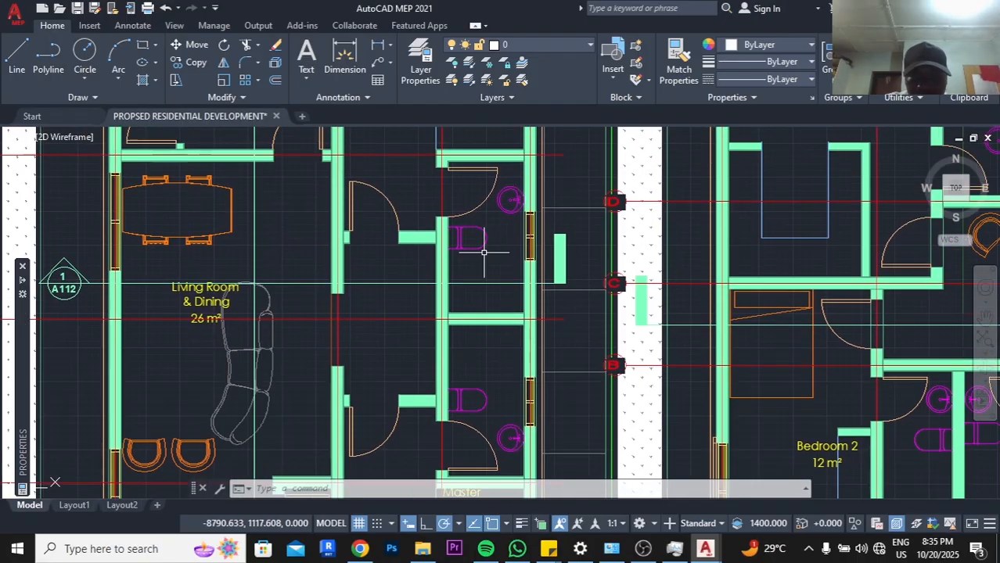
{"action": "scroll", "coordinate": [487, 260], "scroll_direction": "down", "scroll_amount": 2}
{"action": "middle_click_drag", "start_coordinate": [488, 268], "coordinate": [410, 262]}
{"action": "middle_click_drag", "start_coordinate": [547, 297], "coordinate": [500, 289]}
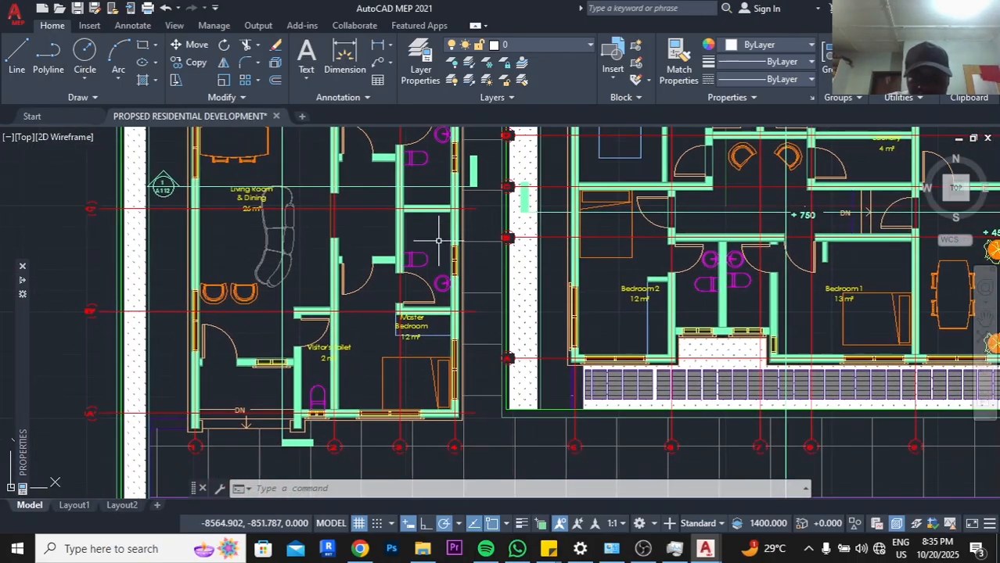
Examine Development A's exterior areas, covering the security post, its steps, the parking bays and the entrance to the ante-room
{"action": "middle_click_drag", "start_coordinate": [563, 313], "coordinate": [493, 290]}
{"action": "middle_click_drag", "start_coordinate": [626, 332], "coordinate": [570, 310]}
{"action": "scroll", "coordinate": [891, 311], "scroll_direction": "down", "scroll_amount": 3}
{"action": "scroll", "coordinate": [815, 330], "scroll_direction": "up", "scroll_amount": 5}
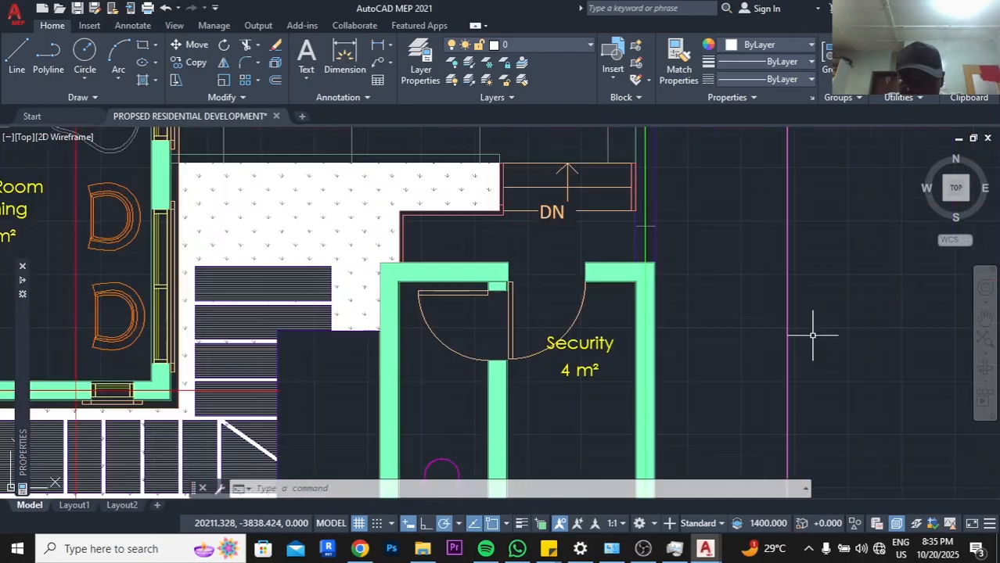
{"action": "scroll", "coordinate": [720, 291], "scroll_direction": "down", "scroll_amount": 1}
{"action": "middle_click_drag", "start_coordinate": [695, 295], "coordinate": [666, 428]}
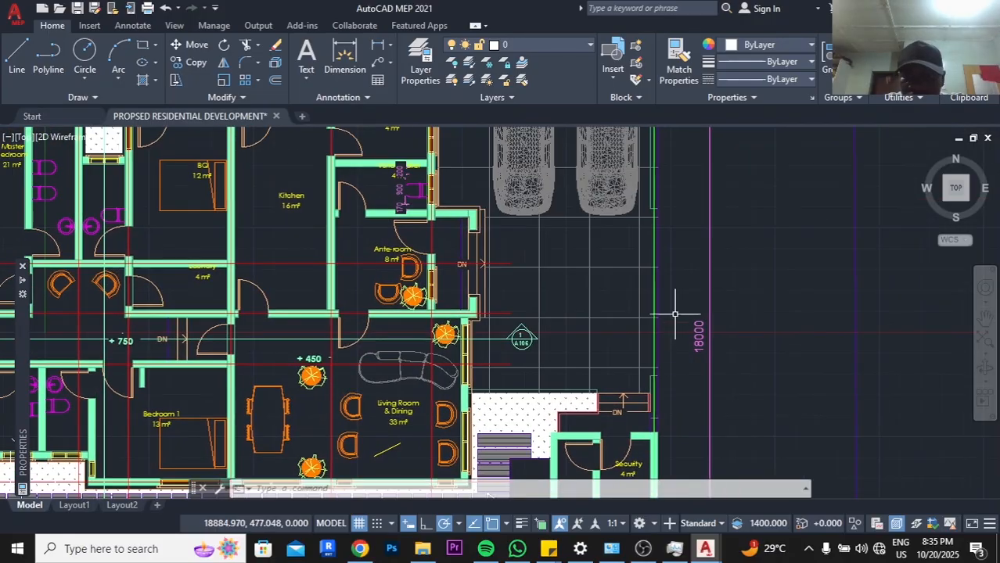
{"action": "middle_click_drag", "start_coordinate": [617, 306], "coordinate": [685, 265]}
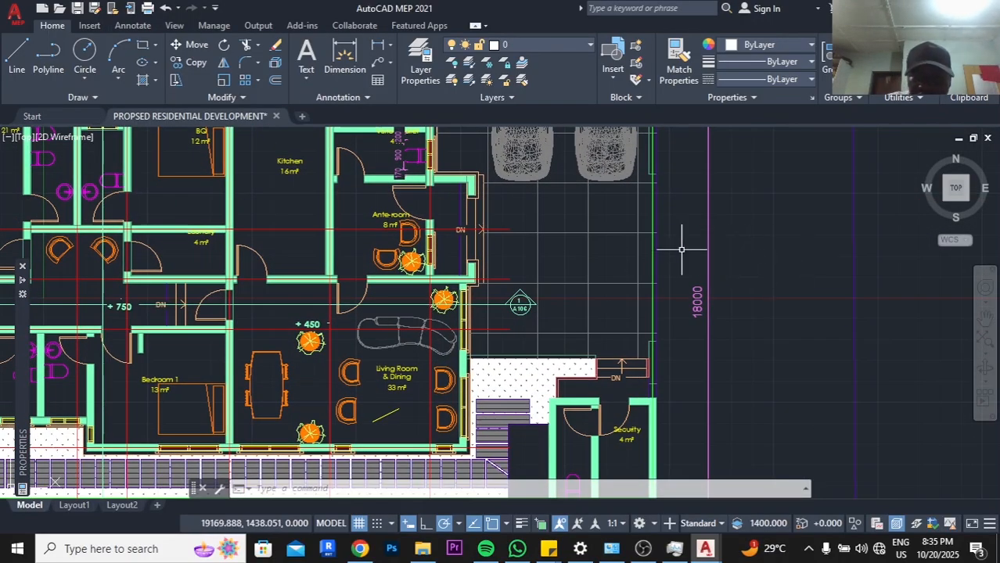
{"action": "scroll", "coordinate": [661, 207], "scroll_direction": "up", "scroll_amount": 4}
{"action": "scroll", "coordinate": [656, 182], "scroll_direction": "down", "scroll_amount": 4}
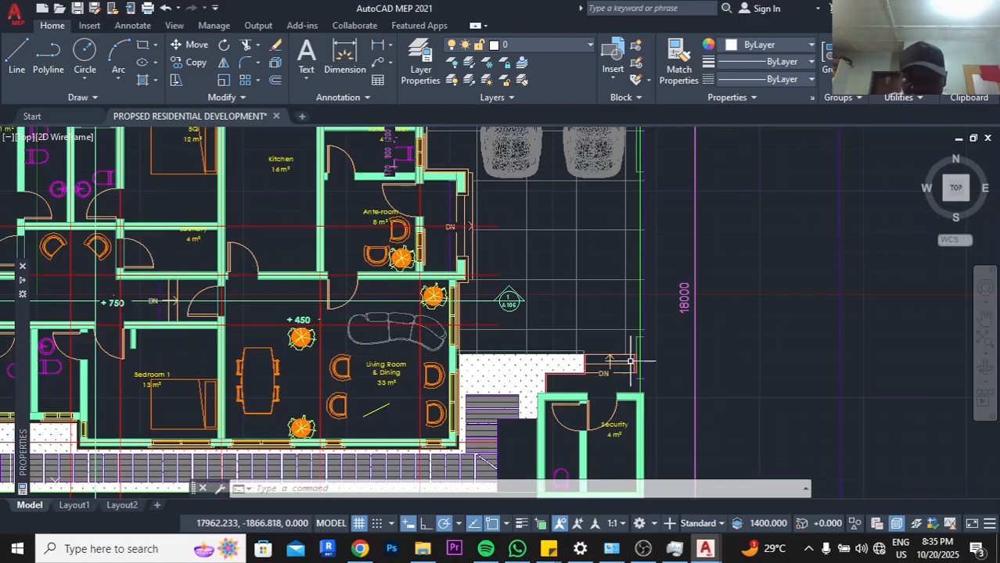
{"action": "middle_click_drag", "start_coordinate": [520, 331], "coordinate": [693, 303]}
{"action": "scroll", "coordinate": [670, 306], "scroll_direction": "up", "scroll_amount": 2}
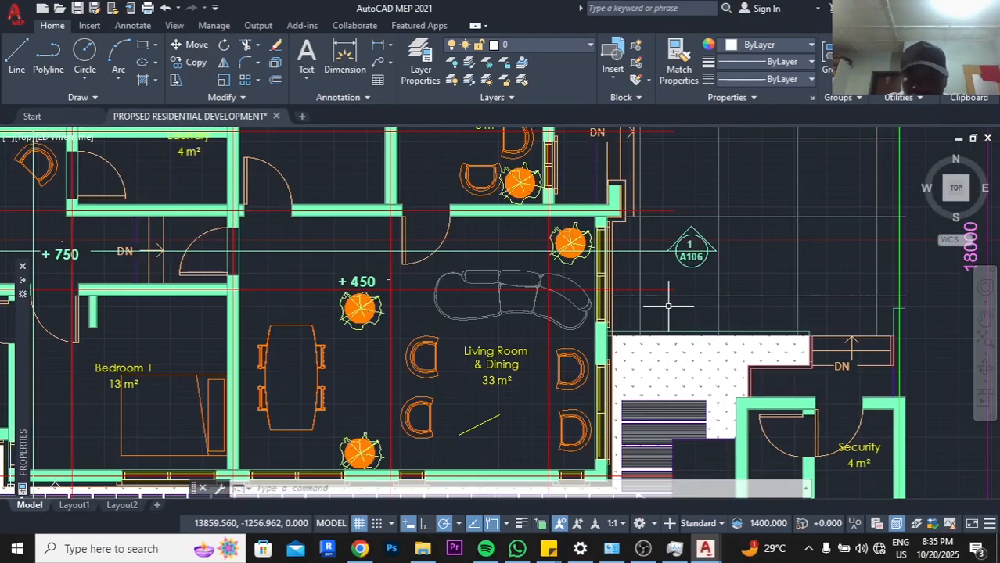
{"action": "scroll", "coordinate": [671, 305], "scroll_direction": "down", "scroll_amount": 4}
{"action": "middle_click_drag", "start_coordinate": [675, 236], "coordinate": [676, 275]}
{"action": "scroll", "coordinate": [678, 277], "scroll_direction": "up", "scroll_amount": 2}
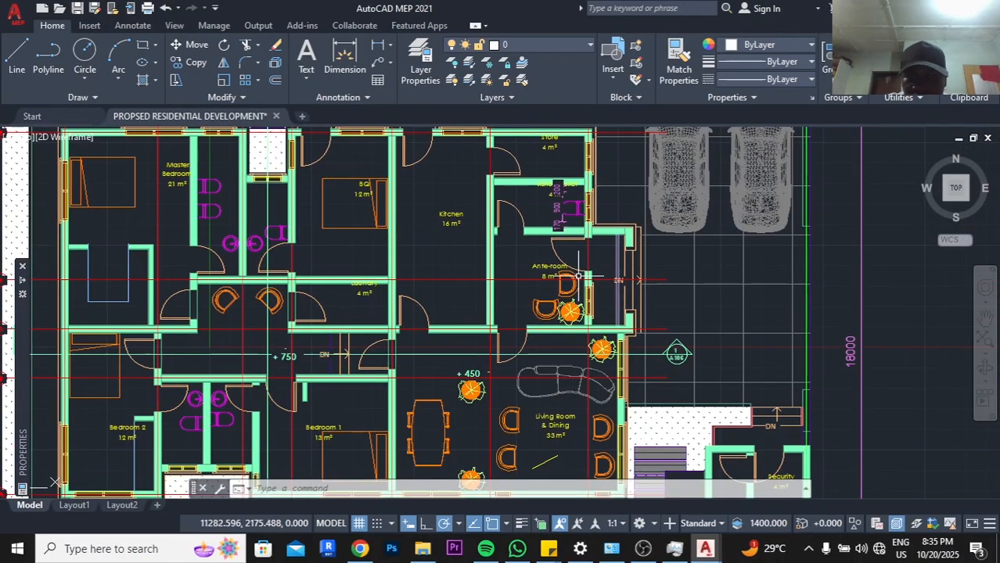
Examine Development A's rooms from the ante-room through the living and dining area, bedrooms and laundry to the master bedroom and BQ
{"action": "scroll", "coordinate": [579, 278], "scroll_direction": "up", "scroll_amount": 2}
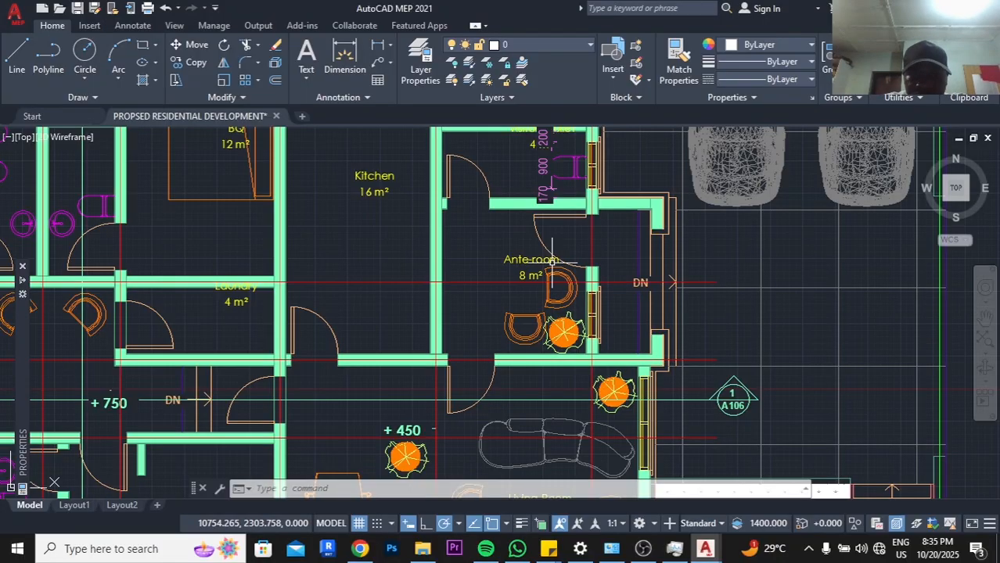
{"action": "scroll", "coordinate": [543, 266], "scroll_direction": "down", "scroll_amount": 3}
{"action": "middle_click_drag", "start_coordinate": [491, 345], "coordinate": [491, 155]}
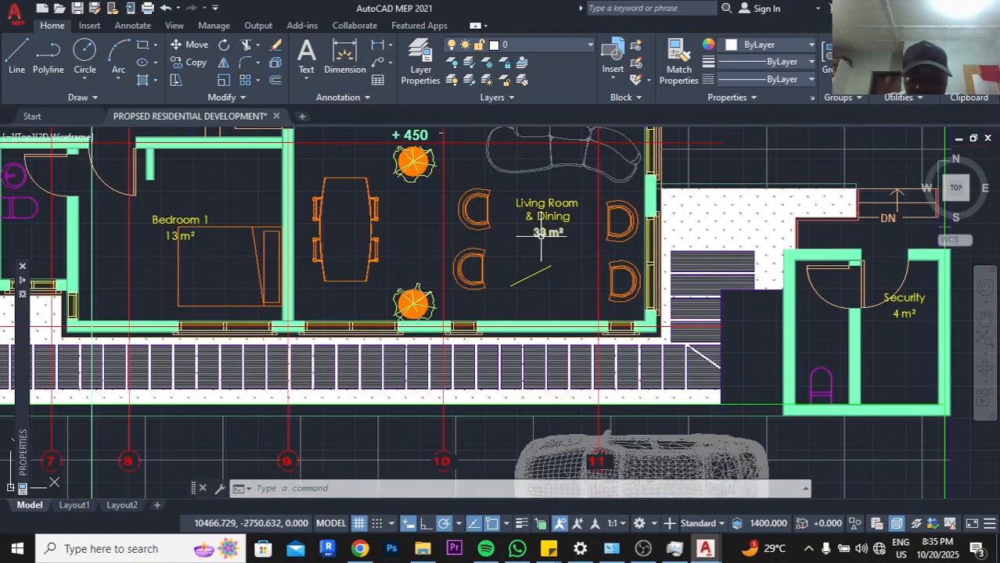
{"action": "scroll", "coordinate": [541, 235], "scroll_direction": "up", "scroll_amount": 2}
{"action": "middle_click_drag", "start_coordinate": [553, 238], "coordinate": [687, 333]}
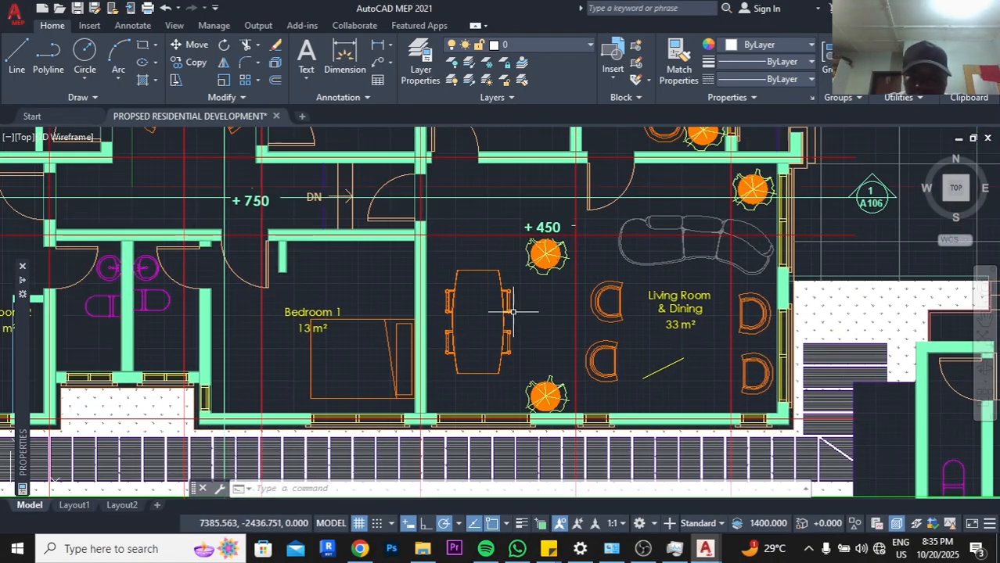
{"action": "middle_click_drag", "start_coordinate": [510, 309], "coordinate": [558, 408]}
{"action": "middle_click_drag", "start_coordinate": [399, 328], "coordinate": [567, 314]}
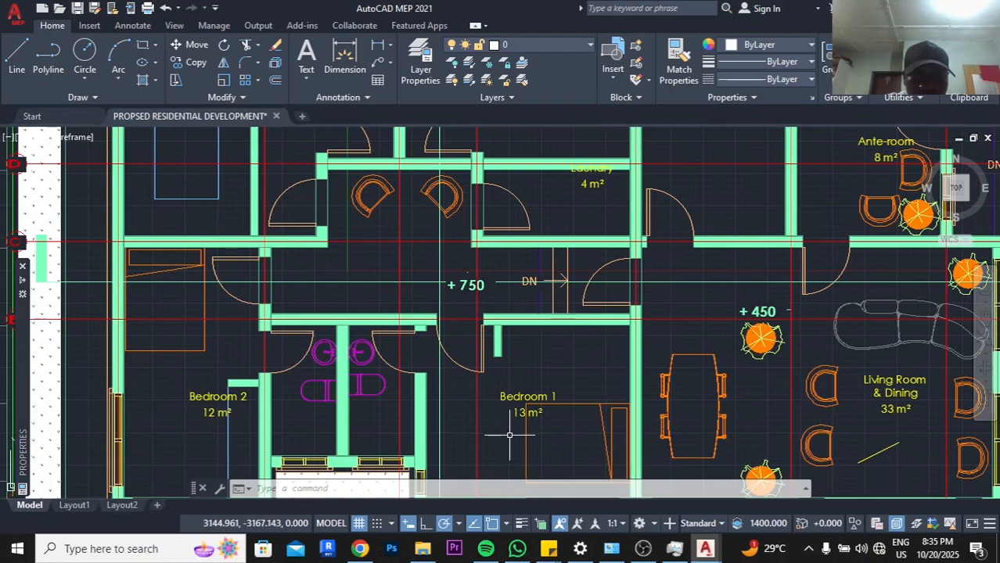
{"action": "middle_click_drag", "start_coordinate": [478, 238], "coordinate": [472, 357]}
{"action": "scroll", "coordinate": [601, 305], "scroll_direction": "up", "scroll_amount": 2}
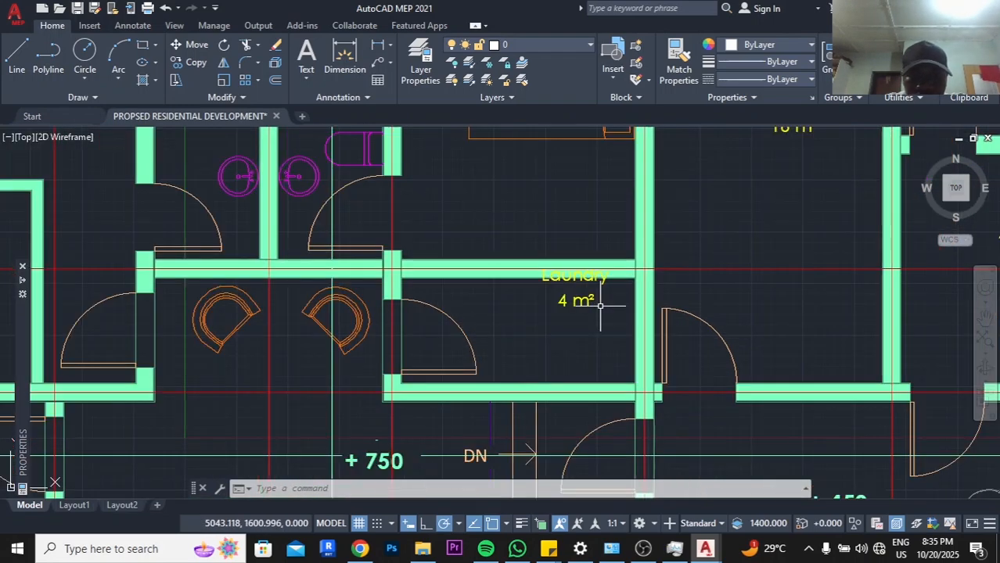
{"action": "scroll", "coordinate": [600, 305], "scroll_direction": "down", "scroll_amount": 2}
{"action": "middle_click_drag", "start_coordinate": [429, 313], "coordinate": [505, 413]}
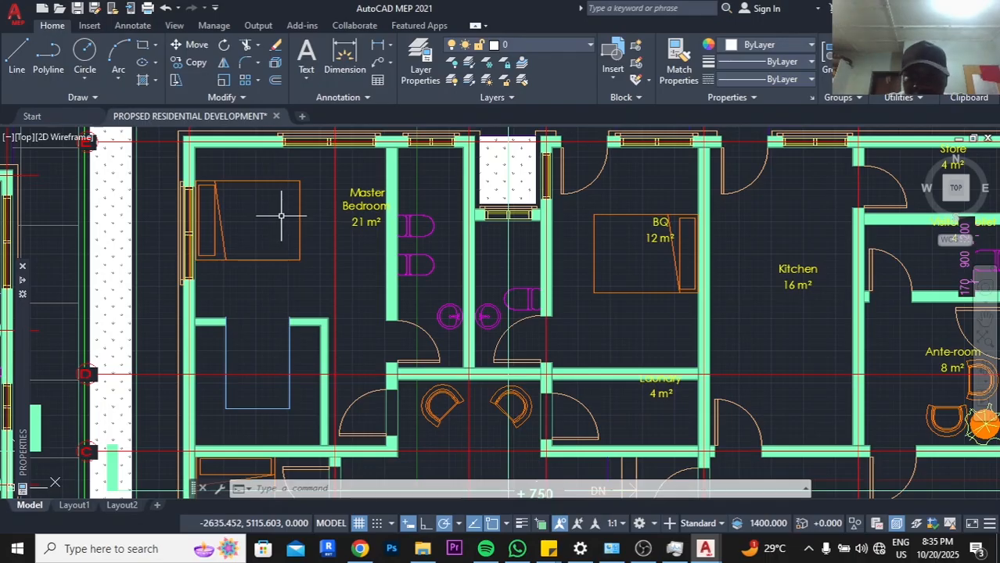
Examine the overall drawing, comparing the elevations and sections of both developments with the site plan and floor plan
{"action": "scroll", "coordinate": [649, 254], "scroll_direction": "down", "scroll_amount": 10}
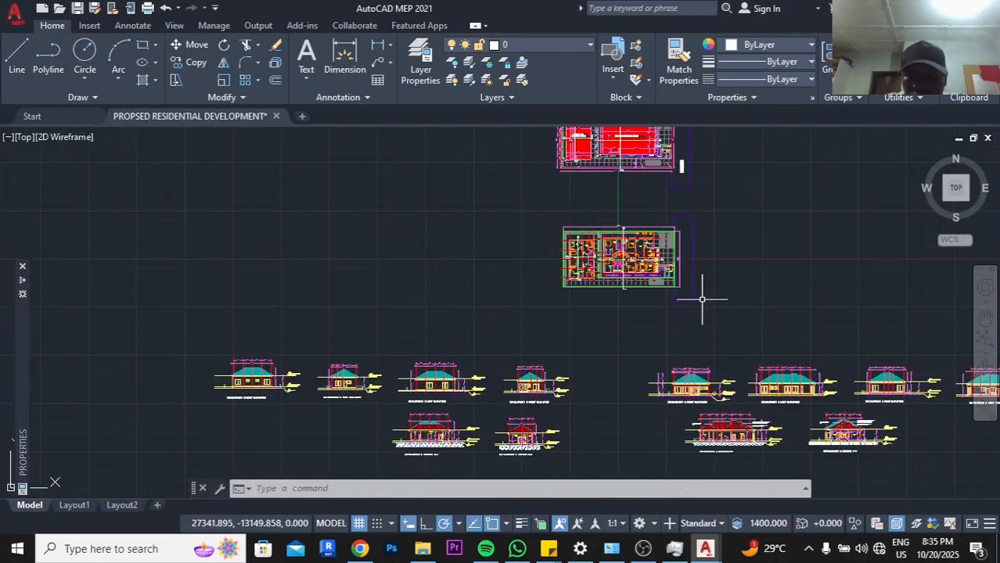
{"action": "middle_click_drag", "start_coordinate": [702, 299], "coordinate": [647, 290]}
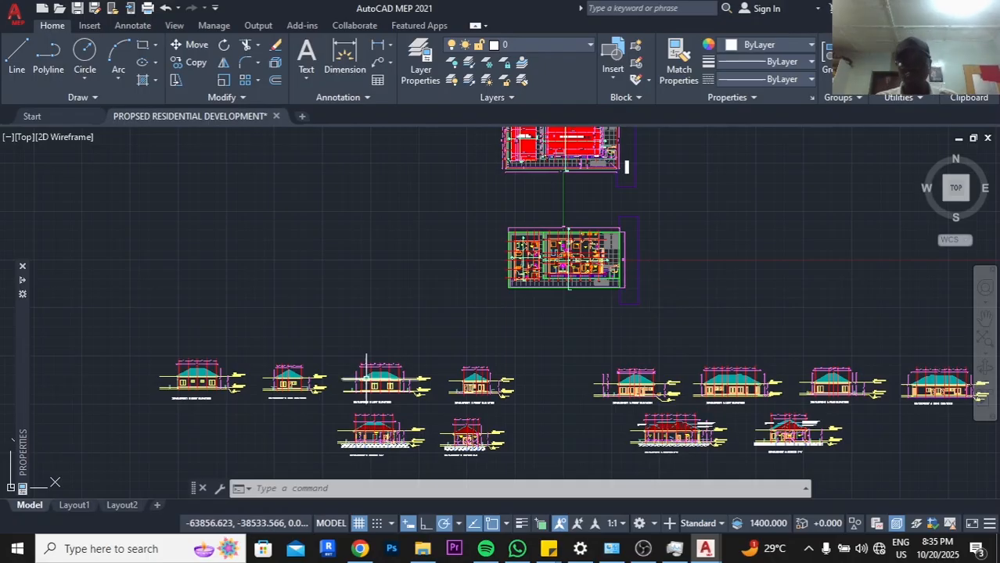
{"action": "mouse_move", "coordinate": [242, 410]}
{"action": "middle_mouse_down"}
{"action": "mouse_move", "coordinate": [364, 330]}
{"action": "mouse_move", "coordinate": [371, 313]}
{"action": "middle_mouse_up"}
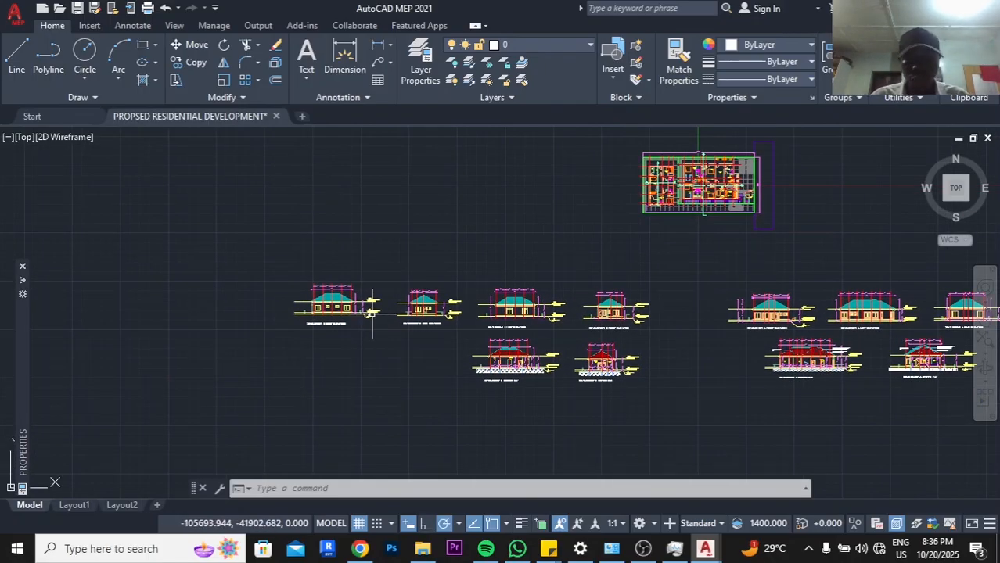
{"action": "scroll", "coordinate": [372, 310], "scroll_direction": "up", "scroll_amount": 5}
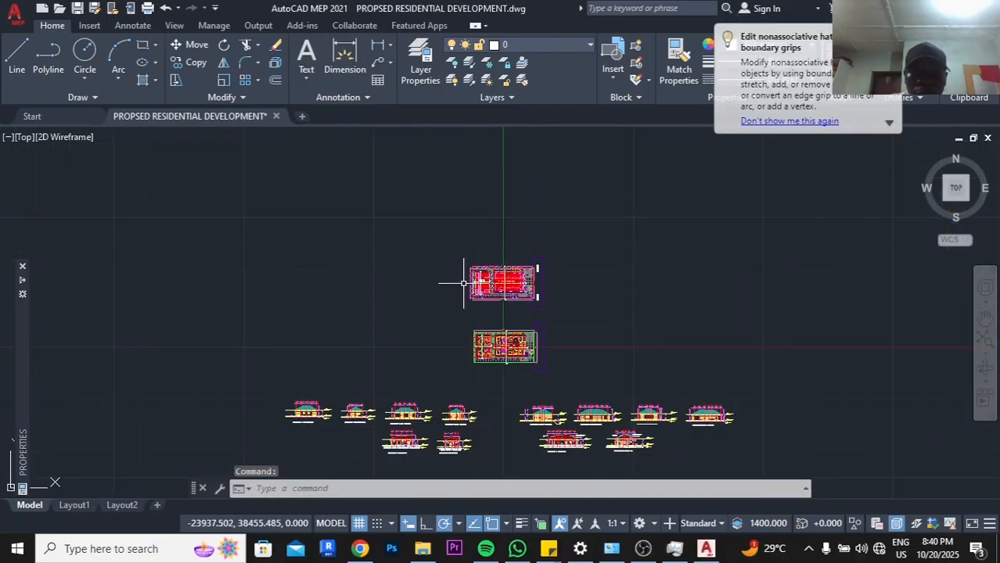
{"action": "middle_click_drag", "start_coordinate": [588, 251], "coordinate": [585, 232]}
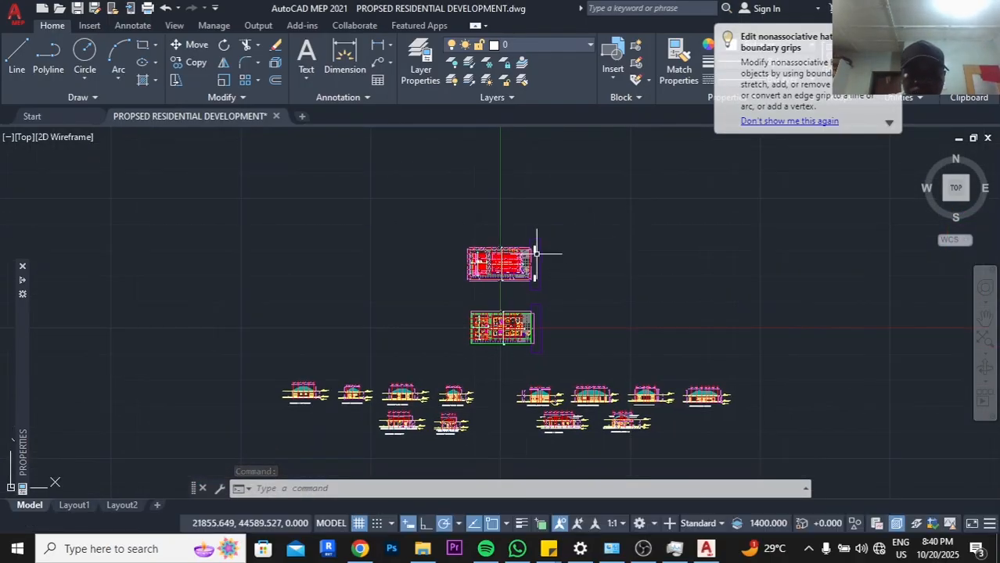
{"action": "scroll", "coordinate": [528, 226], "scroll_direction": "up", "scroll_amount": 2}
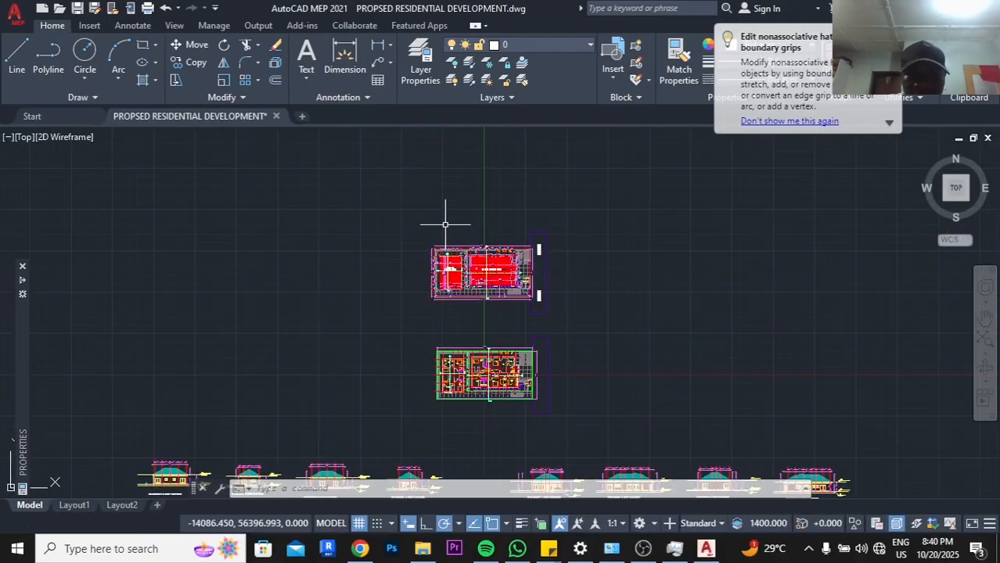
{"action": "left_click", "coordinate": [385, 199]}
{"action": "left_click", "coordinate": [333, 153]}
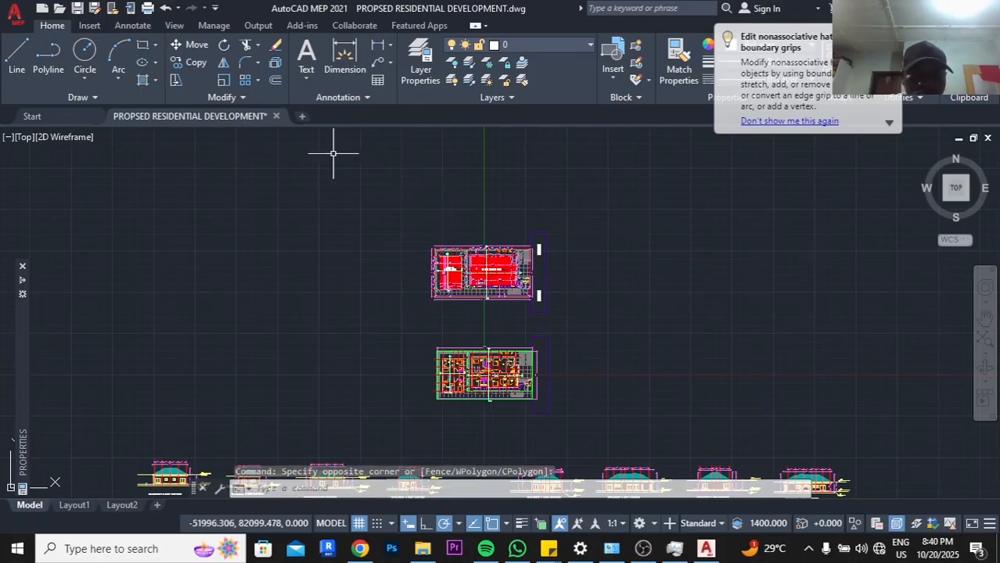
Create a new blank drawing and set its annotation scale to 1:100
{"action": "left_click", "coordinate": [302, 116]}
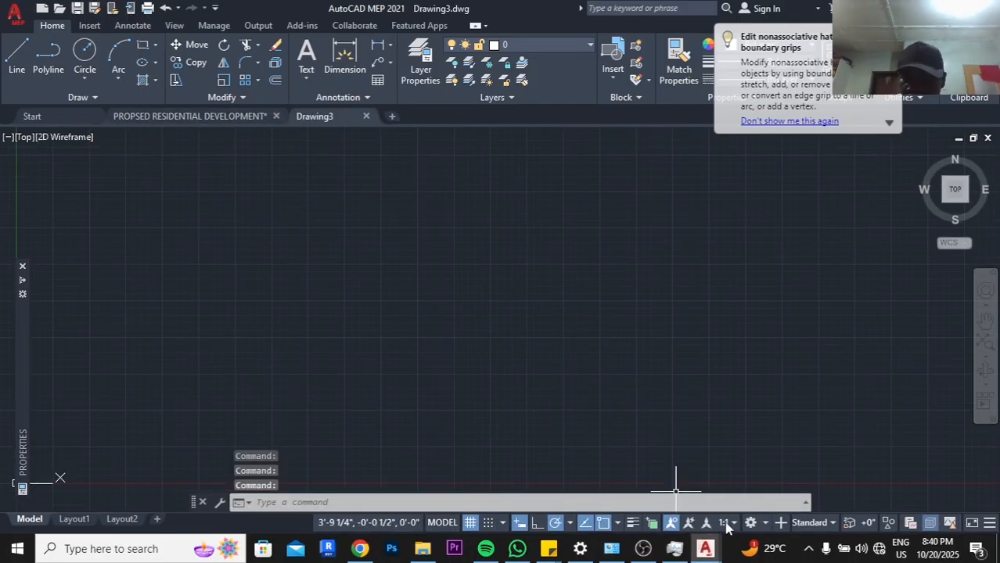
{"action": "left_click", "coordinate": [725, 523]}
{"action": "left_click", "coordinate": [750, 273]}
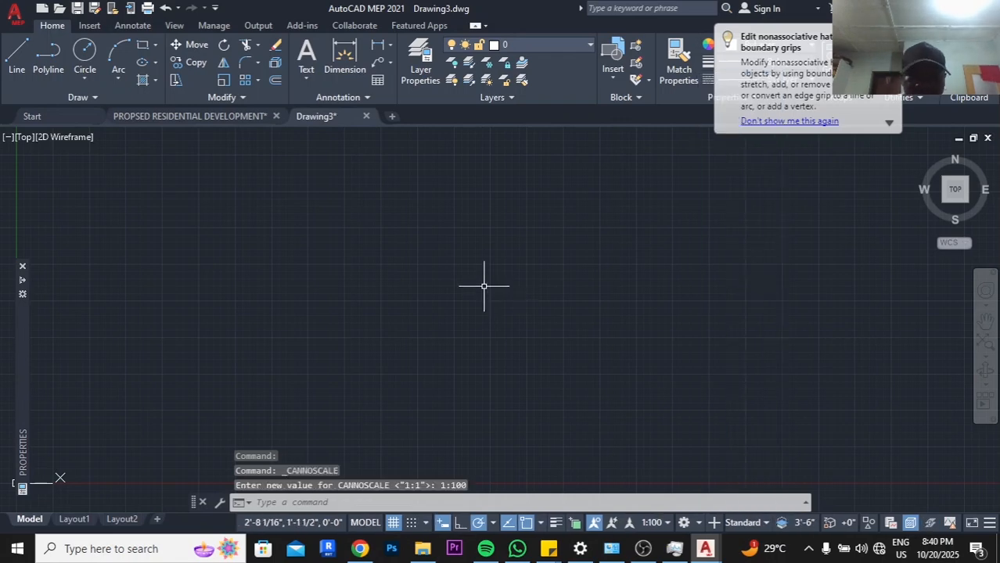
Copy the site plan and floor plan from the PROPSED RESIDENTIAL DEVELOPMENT drawing and paste them into Drawing3
{"action": "left_click", "coordinate": [252, 116]}
{"action": "left_click", "coordinate": [316, 115]}
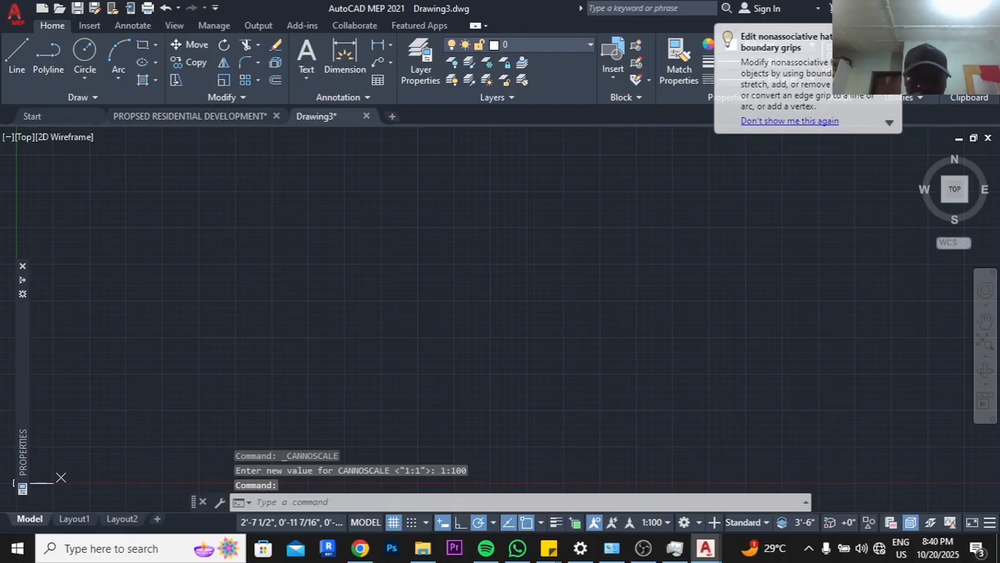
{"action": "left_click", "coordinate": [431, 192]}
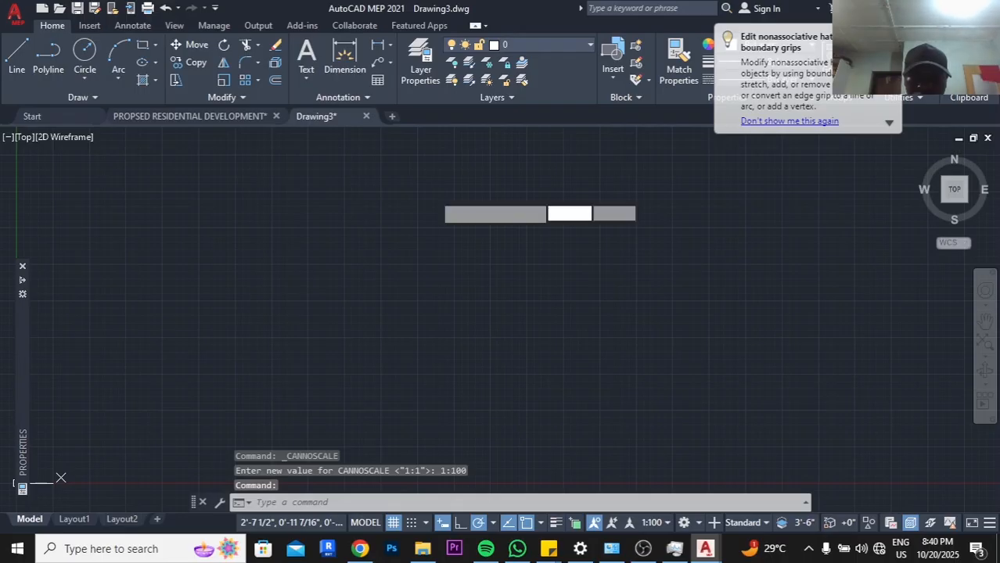
{"action": "key", "text": "ctrl+v"}
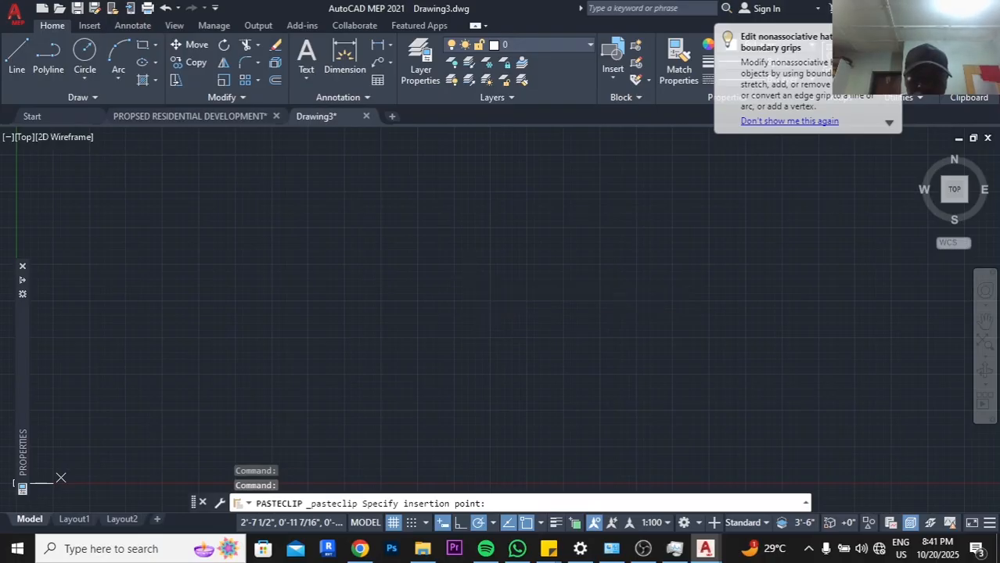
{"action": "scroll", "coordinate": [474, 276], "scroll_direction": "down", "scroll_amount": 2}
{"action": "key", "text": "Escape"}
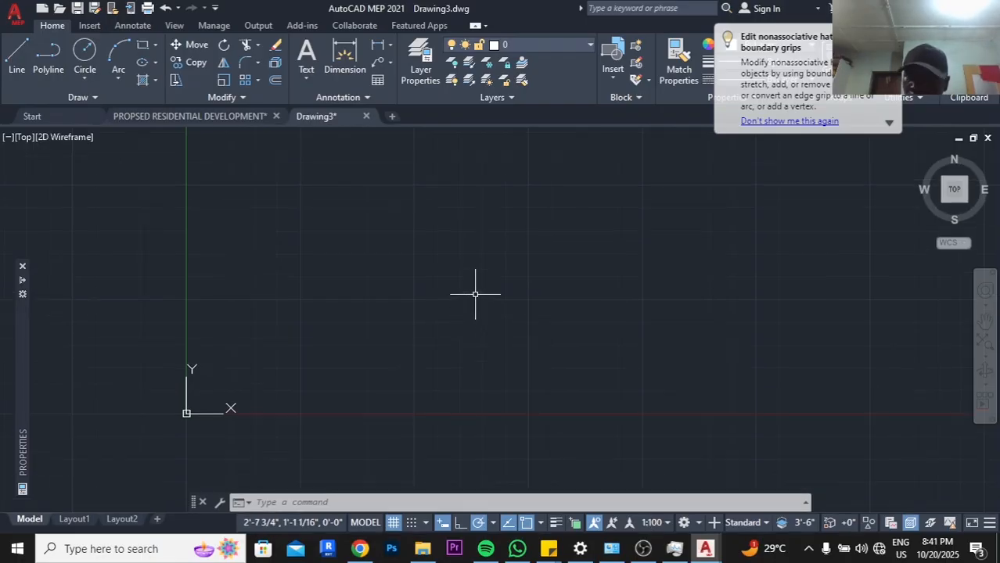
Examine the pasted site plan and floor plan in Drawing3, including the Proposed Development A and B blocks and their dimensions
{"action": "scroll", "coordinate": [475, 294], "scroll_direction": "up", "scroll_amount": 5}
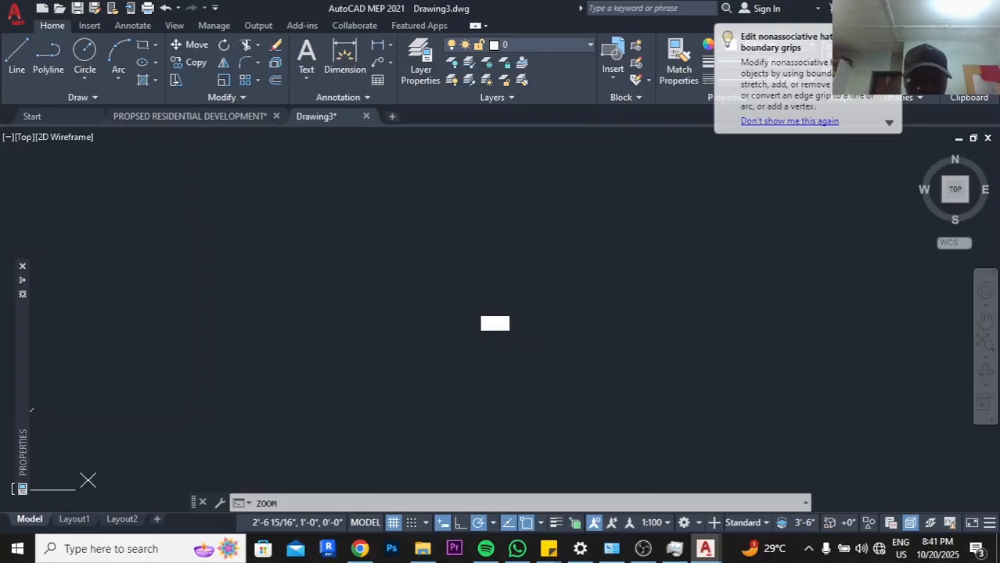
{"action": "scroll", "coordinate": [458, 287], "scroll_direction": "down", "scroll_amount": 4}
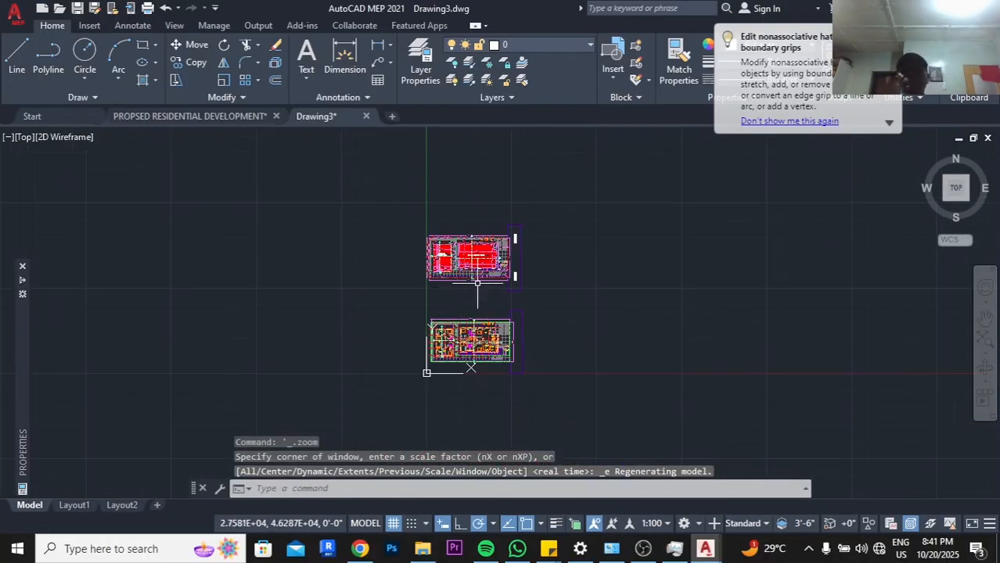
{"action": "scroll", "coordinate": [425, 319], "scroll_direction": "down", "scroll_amount": 5}
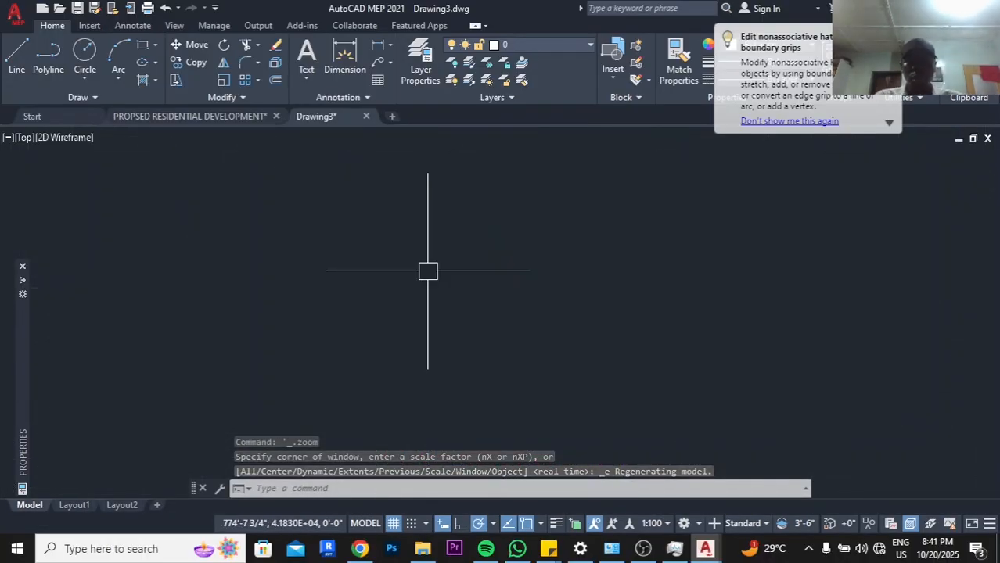
{"action": "scroll", "coordinate": [376, 278], "scroll_direction": "down", "scroll_amount": 2}
{"action": "scroll", "coordinate": [397, 286], "scroll_direction": "up", "scroll_amount": 6}
{"action": "middle_click_drag", "start_coordinate": [517, 280], "coordinate": [508, 322]}
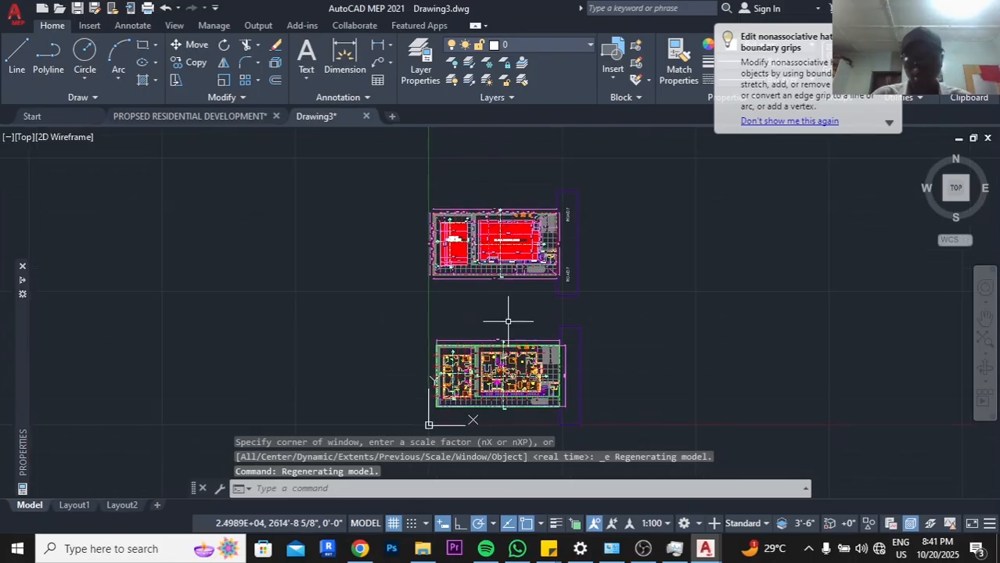
{"action": "scroll", "coordinate": [508, 371], "scroll_direction": "up", "scroll_amount": 2}
{"action": "middle_click_drag", "start_coordinate": [500, 244], "coordinate": [499, 314]}
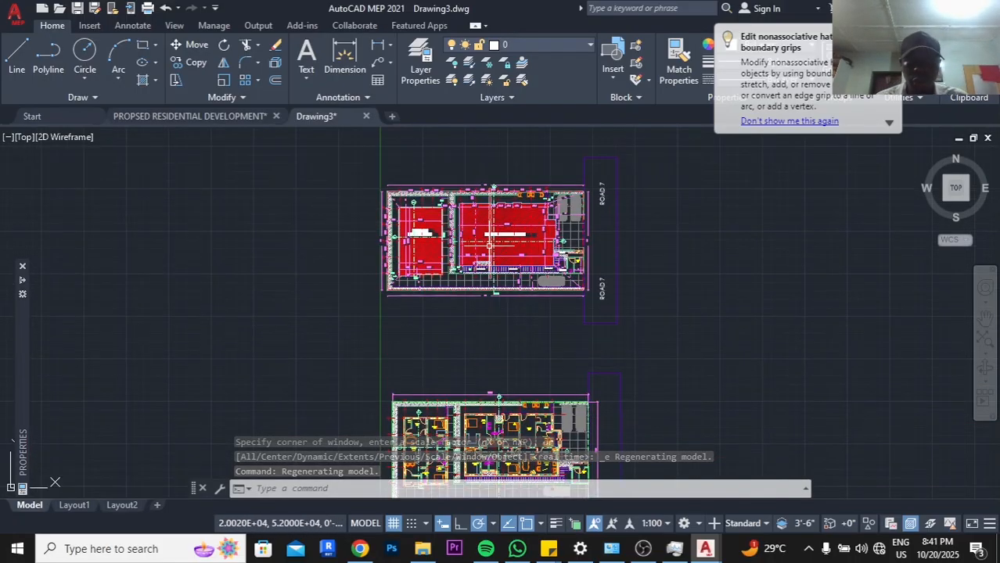
{"action": "scroll", "coordinate": [489, 202], "scroll_direction": "up", "scroll_amount": 5}
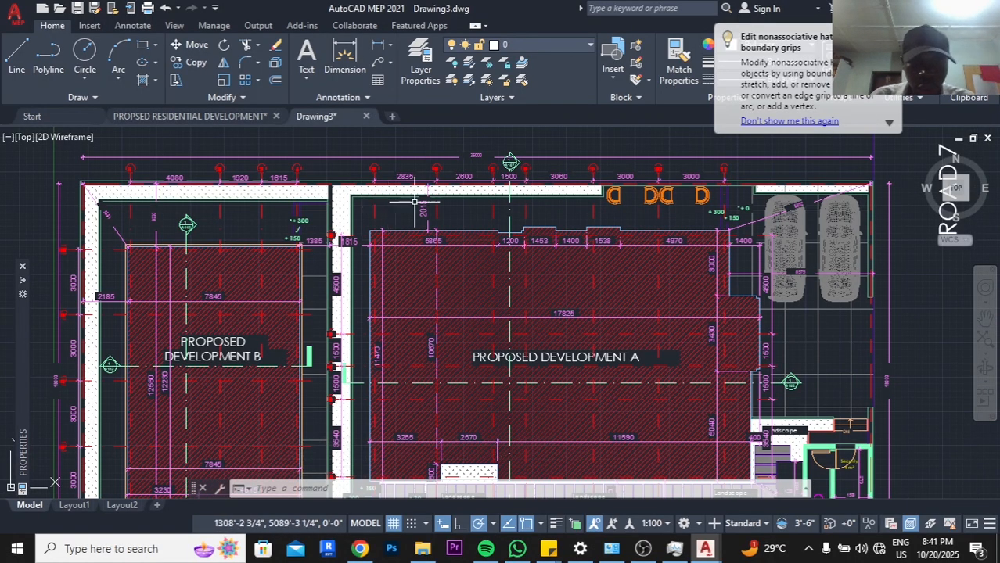
{"action": "scroll", "coordinate": [410, 205], "scroll_direction": "down", "scroll_amount": 7}
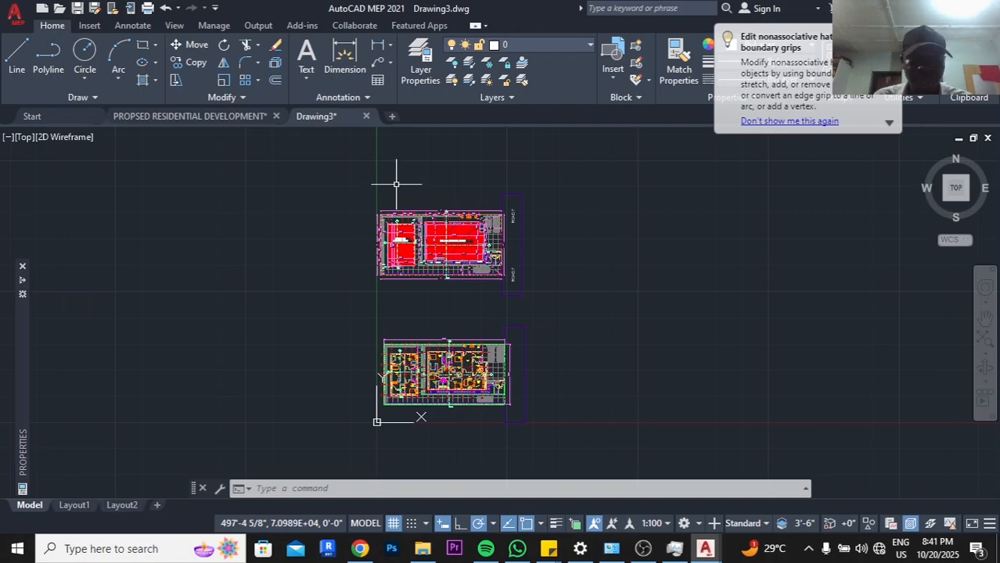
{"action": "scroll", "coordinate": [458, 199], "scroll_direction": "up", "scroll_amount": 8}
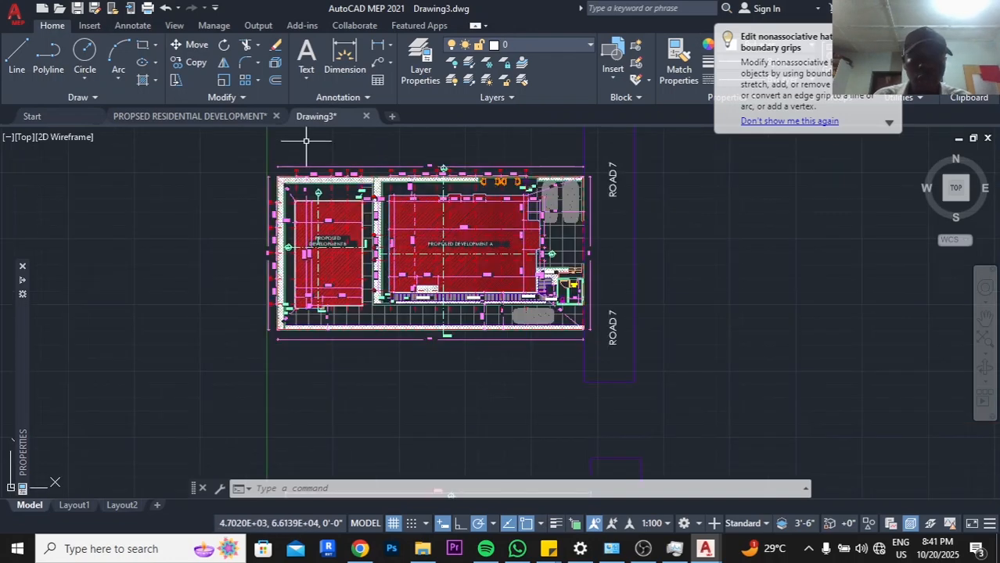
{"action": "left_click", "coordinate": [353, 173]}
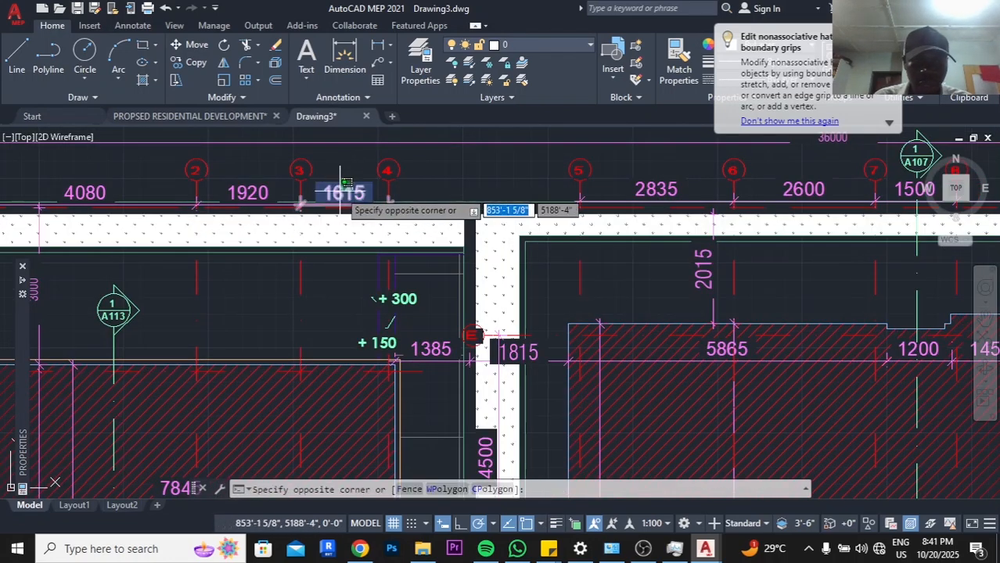
{"action": "left_click", "coordinate": [339, 190]}
{"action": "right_click", "coordinate": [461, 182]}
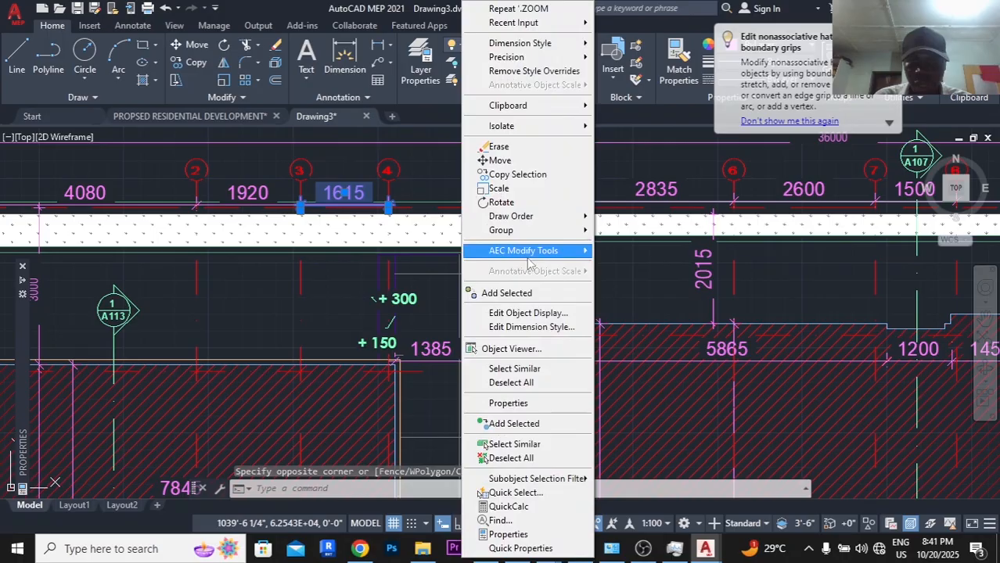
{"action": "left_click", "coordinate": [521, 369]}
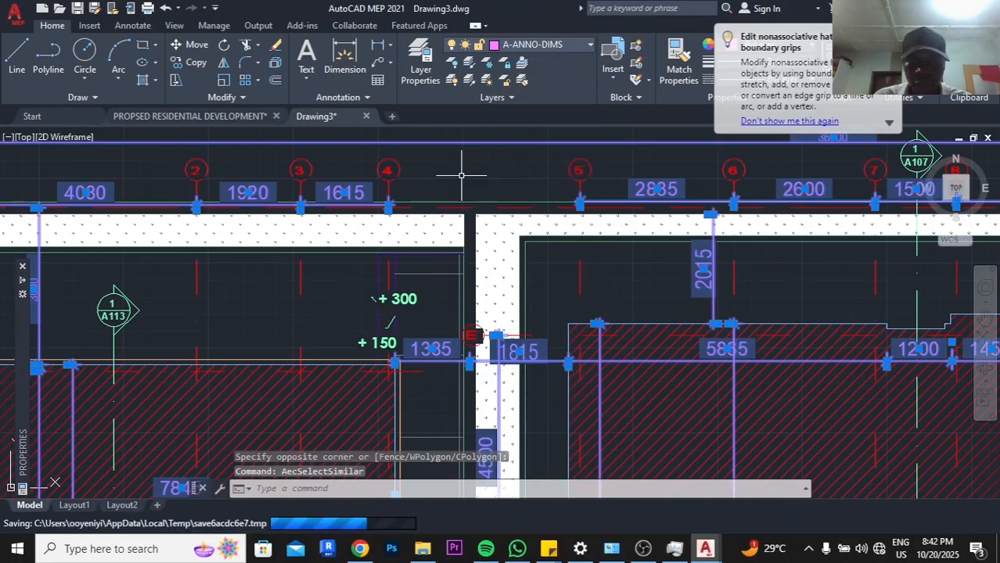
{"action": "scroll", "coordinate": [434, 268], "scroll_direction": "down", "scroll_amount": 4}
{"action": "scroll", "coordinate": [410, 267], "scroll_direction": "up", "scroll_amount": 6}
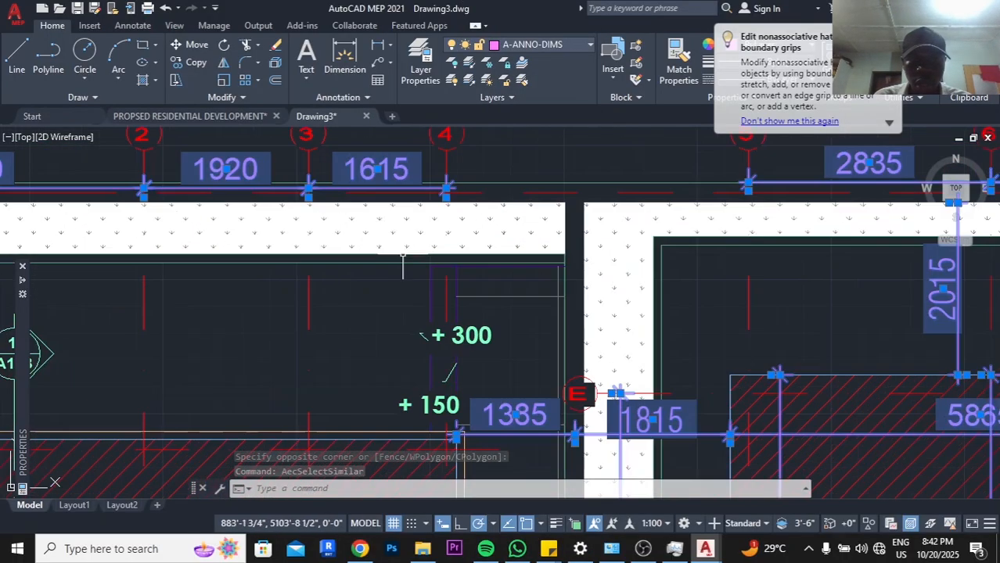
{"action": "key", "text": "Escape"}
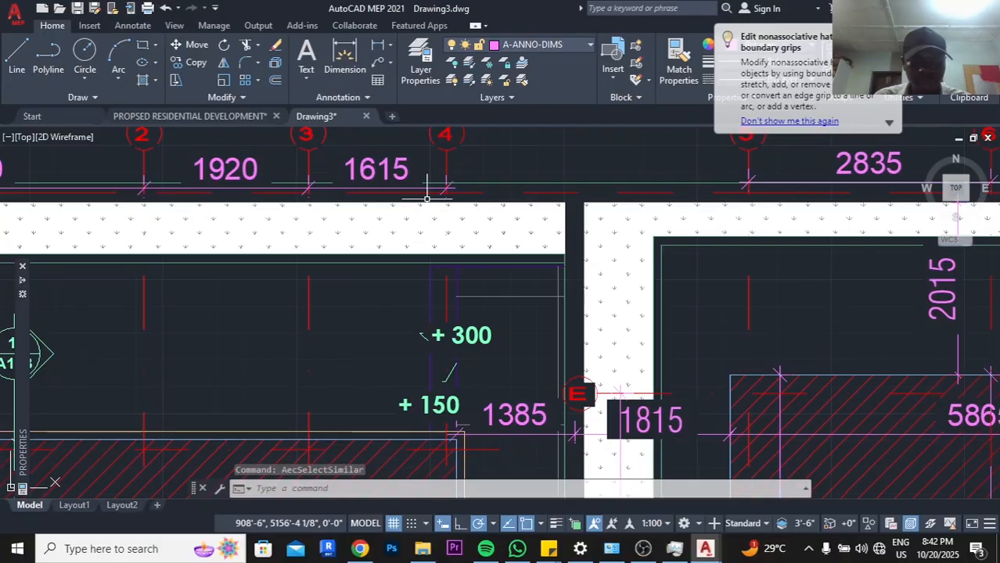
{"action": "left_click", "coordinate": [394, 176]}
{"action": "left_click_drag", "start_coordinate": [394, 176], "coordinate": [406, 176]}
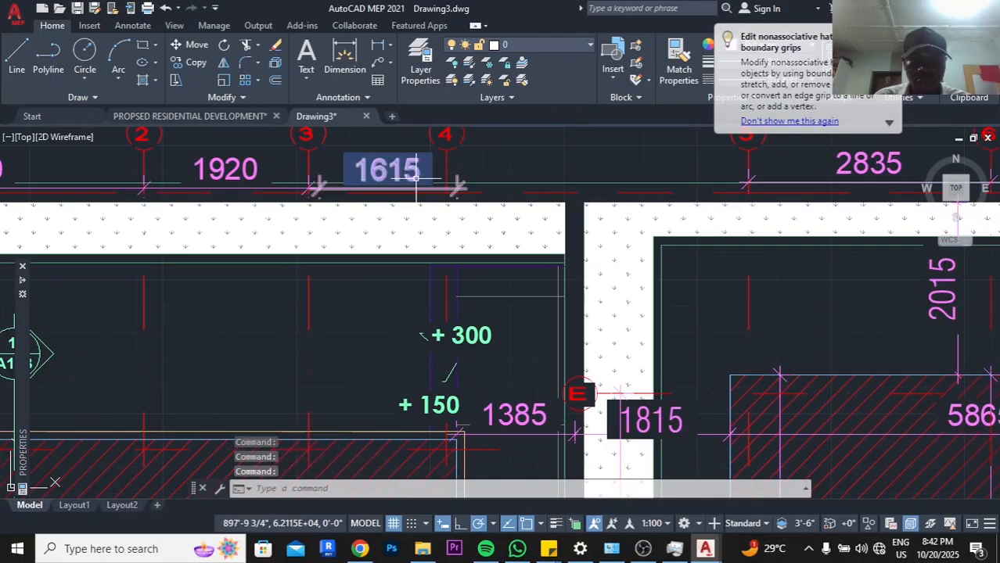
{"action": "right_click", "coordinate": [416, 179]}
{"action": "left_click", "coordinate": [380, 295]}
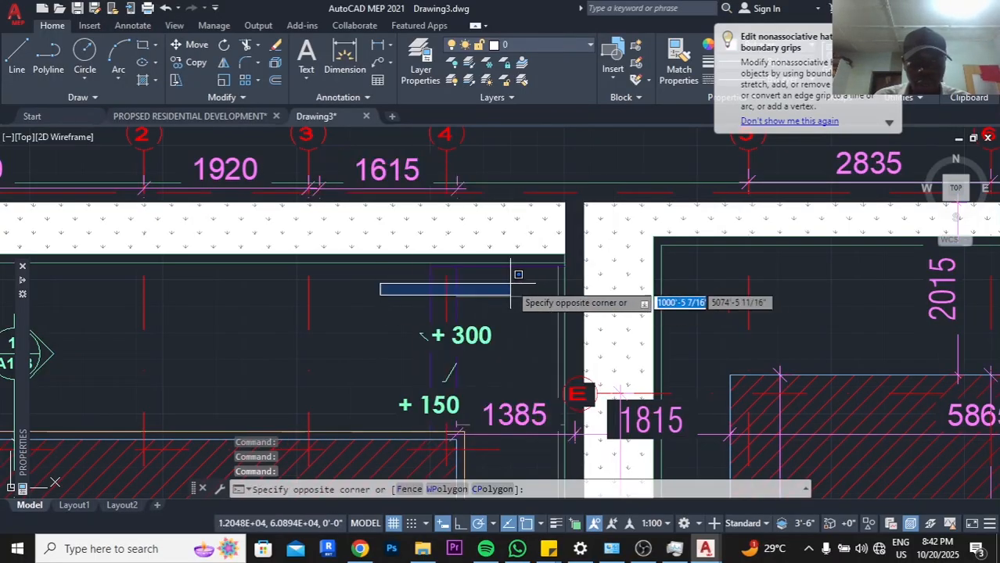
{"action": "key", "text": "Escape"}
{"action": "scroll", "coordinate": [500, 274], "scroll_direction": "down", "scroll_amount": 3}
{"action": "scroll", "coordinate": [424, 244], "scroll_direction": "up", "scroll_amount": 3}
{"action": "left_click", "coordinate": [417, 201]}
{"action": "key", "text": "Escape"}
Select every dimension similar to the 1920 dimension between grids 2 and 3, and erase them all from both plans
{"action": "left_click", "coordinate": [380, 223]}
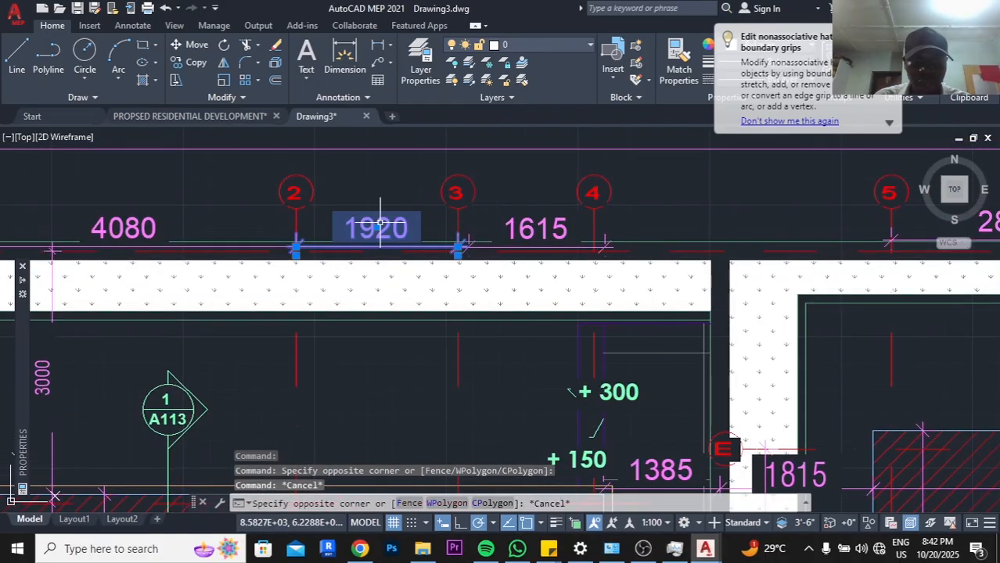
{"action": "right_click", "coordinate": [395, 223]}
{"action": "left_click", "coordinate": [438, 371]}
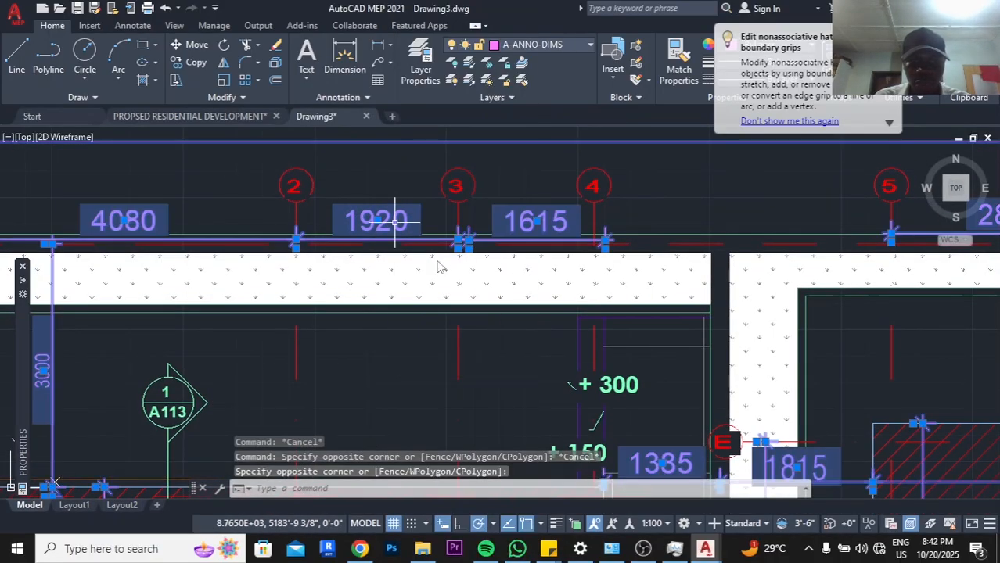
{"action": "scroll", "coordinate": [438, 267], "scroll_direction": "down", "scroll_amount": 5}
{"action": "scroll", "coordinate": [527, 298], "scroll_direction": "up", "scroll_amount": 6}
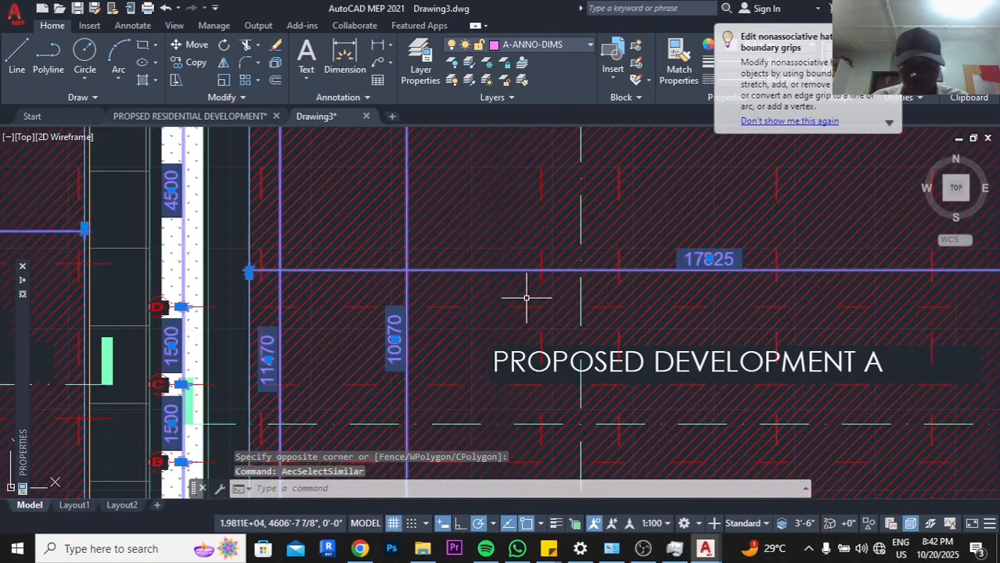
{"action": "scroll", "coordinate": [430, 266], "scroll_direction": "down", "scroll_amount": 4}
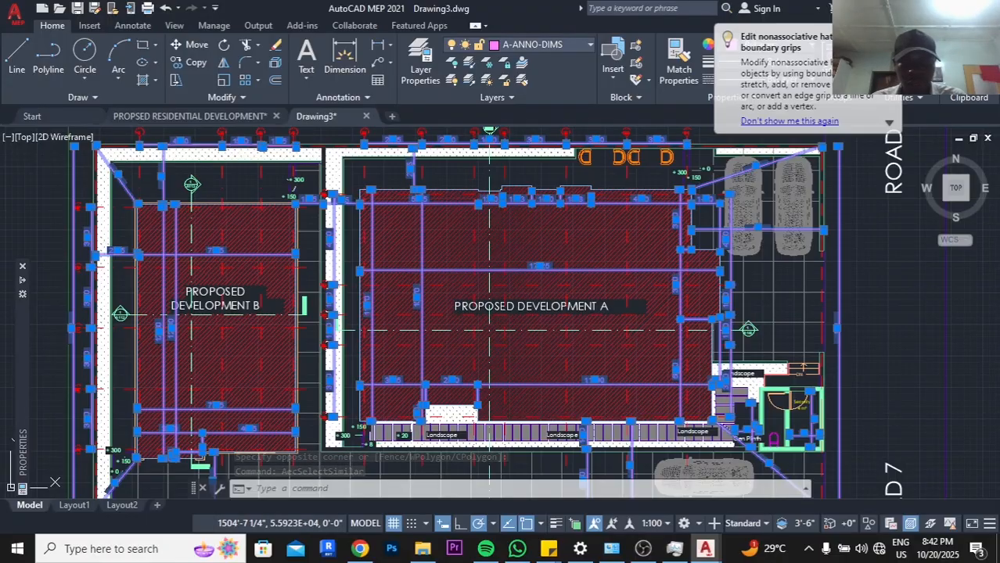
{"action": "key", "text": "Delete"}
{"action": "scroll", "coordinate": [412, 167], "scroll_direction": "up", "scroll_amount": 3}
{"action": "scroll", "coordinate": [412, 168], "scroll_direction": "down", "scroll_amount": 3}
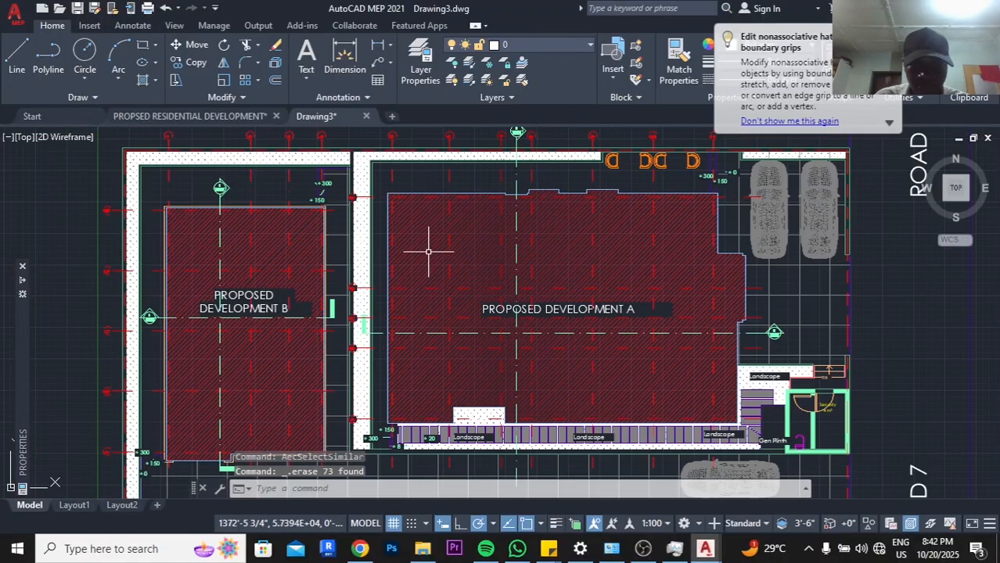
Select all level labels similar to the + 300 and + 150 texts beside the landscape strip and erase them
{"action": "scroll", "coordinate": [428, 252], "scroll_direction": "down", "scroll_amount": 5}
{"action": "scroll", "coordinate": [413, 283], "scroll_direction": "up", "scroll_amount": 6}
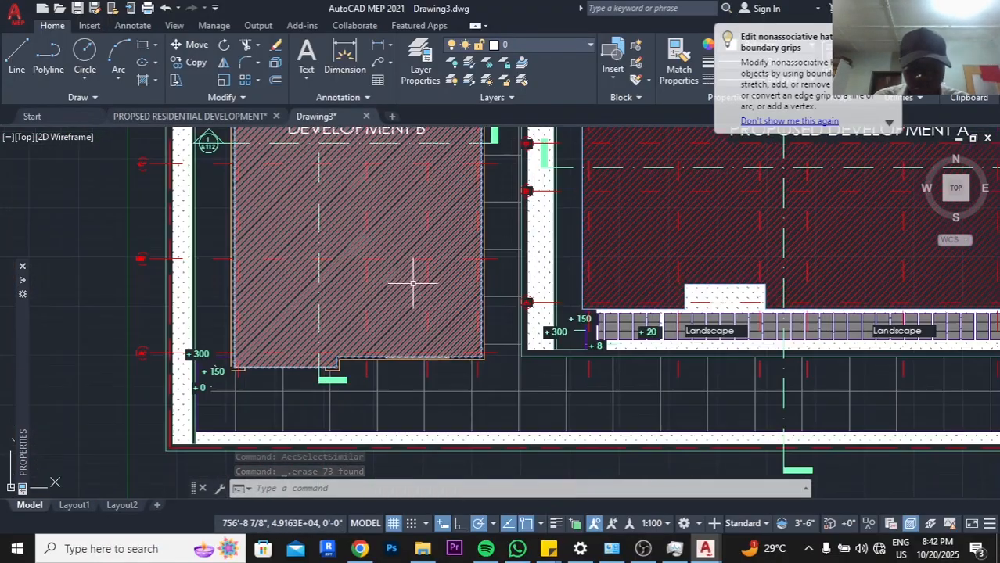
{"action": "scroll", "coordinate": [453, 287], "scroll_direction": "down", "scroll_amount": 3}
{"action": "scroll", "coordinate": [464, 312], "scroll_direction": "up", "scroll_amount": 7}
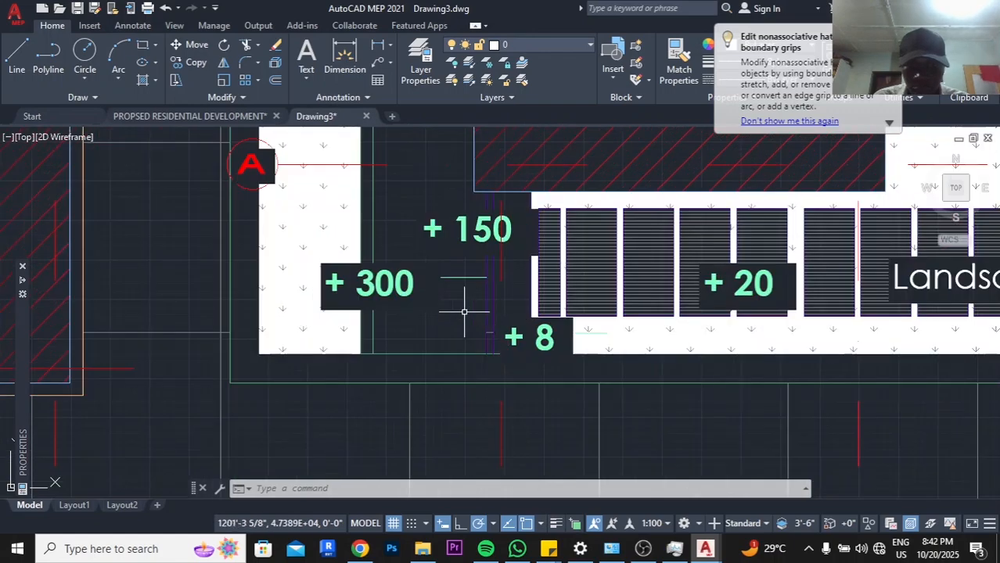
{"action": "left_click", "coordinate": [422, 248]}
{"action": "left_click", "coordinate": [407, 273]}
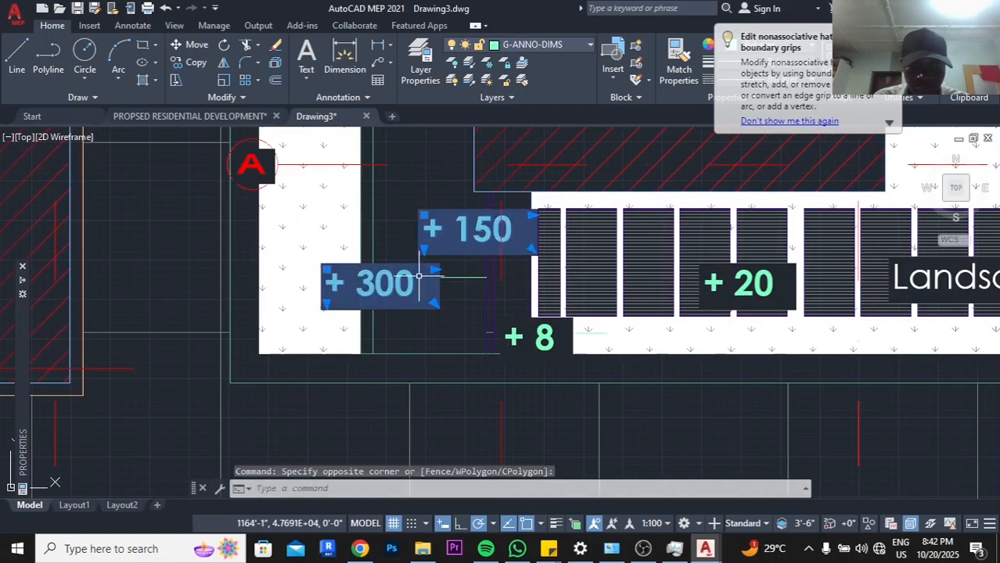
{"action": "right_click", "coordinate": [408, 277]}
{"action": "left_click", "coordinate": [468, 364]}
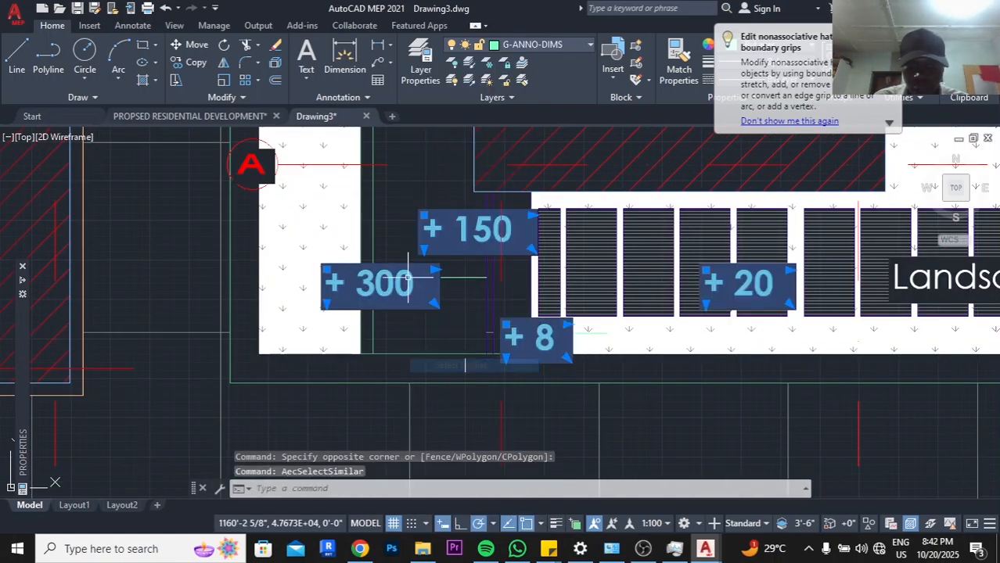
{"action": "scroll", "coordinate": [447, 276], "scroll_direction": "down", "scroll_amount": 3}
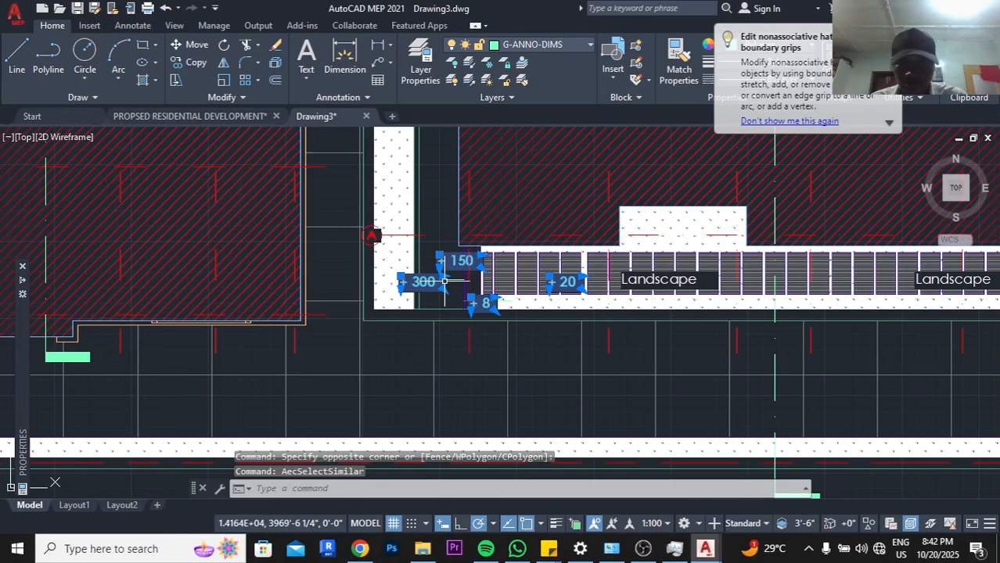
{"action": "key", "text": "Delete"}
{"action": "scroll", "coordinate": [532, 273], "scroll_direction": "down", "scroll_amount": 3}
{"action": "middle_click_drag", "start_coordinate": [398, 229], "coordinate": [421, 313]}
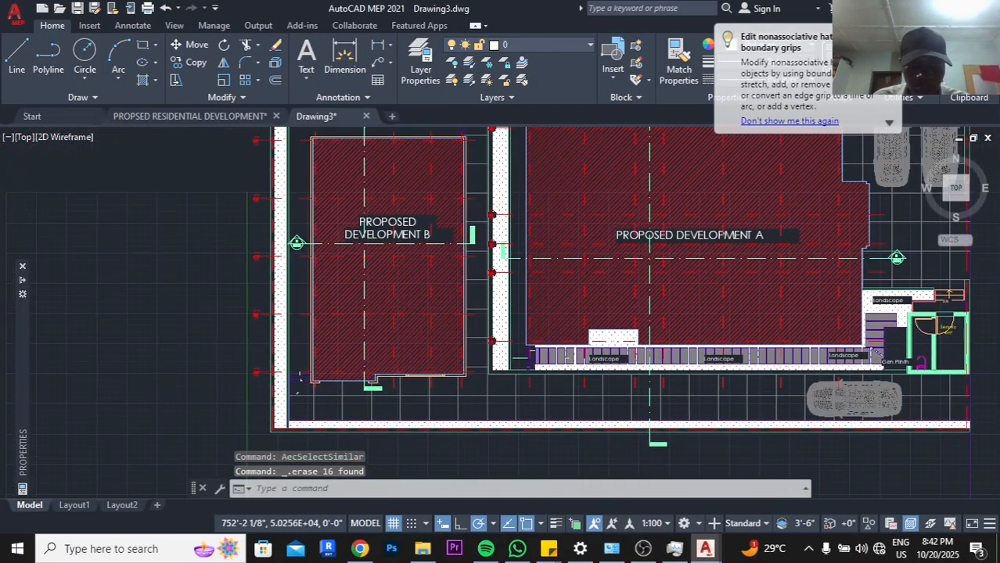
Try to erase the solid wall hatch beside the Visitor's Toilet in the Proposed Development B floor plan
{"action": "scroll", "coordinate": [565, 337], "scroll_direction": "down", "scroll_amount": 5}
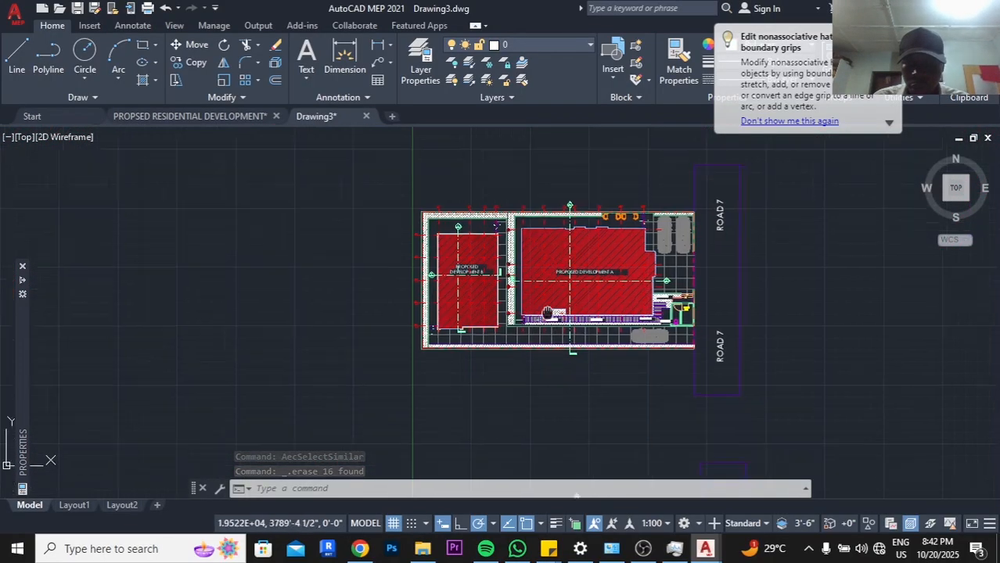
{"action": "middle_click_drag", "start_coordinate": [569, 324], "coordinate": [563, 164]}
{"action": "scroll", "coordinate": [453, 350], "scroll_direction": "up", "scroll_amount": 5}
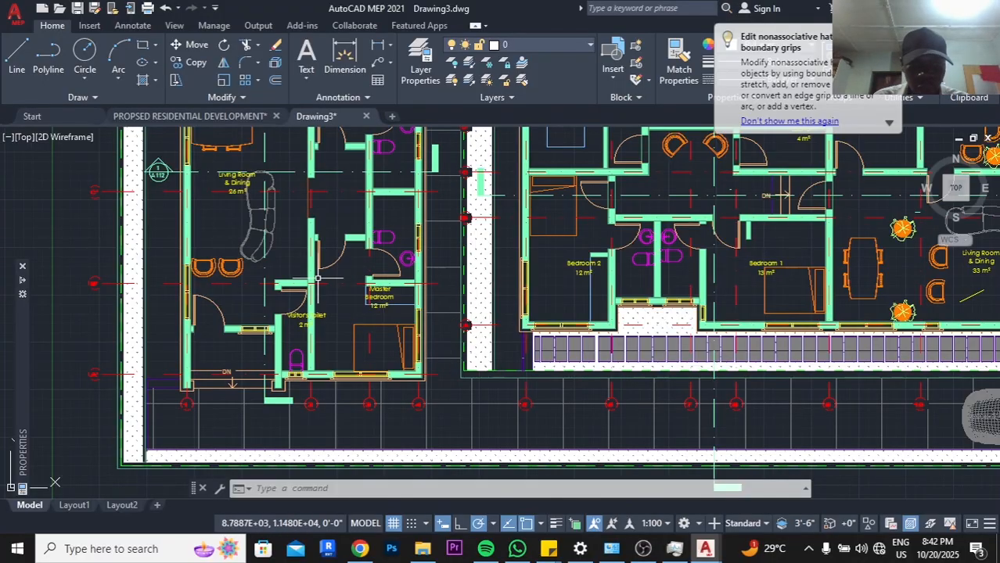
{"action": "middle_click_drag", "start_coordinate": [318, 277], "coordinate": [469, 253]}
{"action": "scroll", "coordinate": [458, 302], "scroll_direction": "up", "scroll_amount": 8}
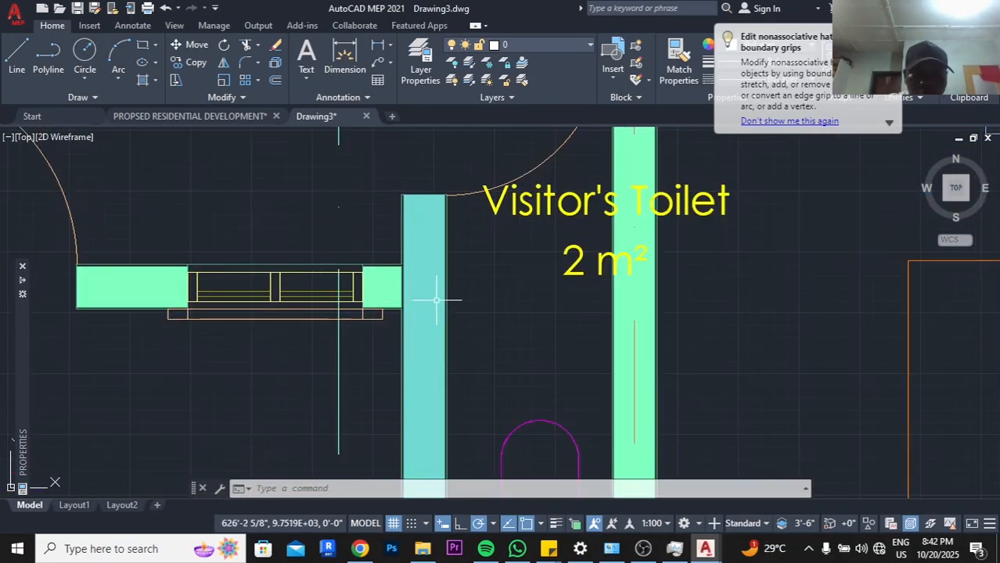
{"action": "left_click", "coordinate": [428, 302]}
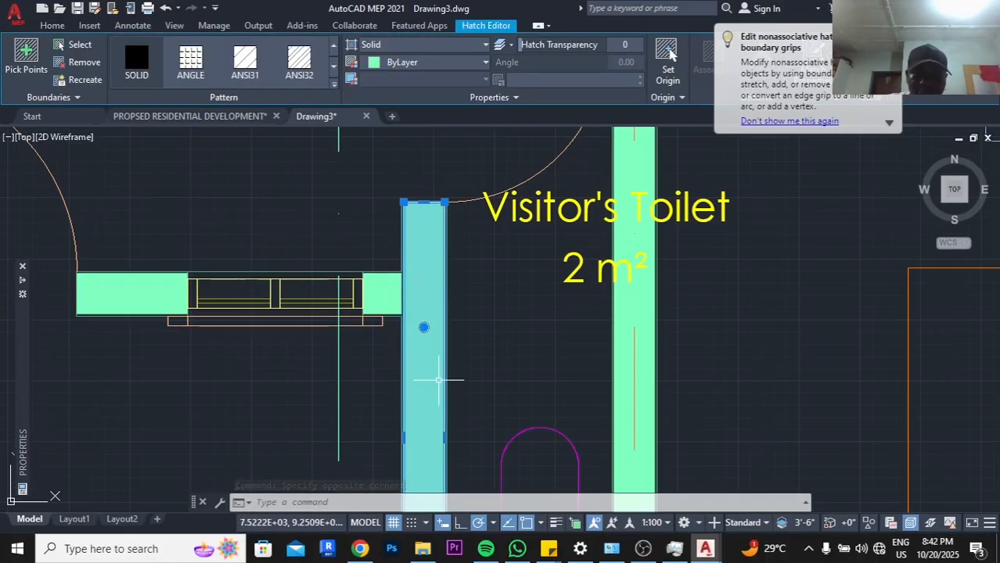
{"action": "scroll", "coordinate": [424, 279], "scroll_direction": "down", "scroll_amount": 5}
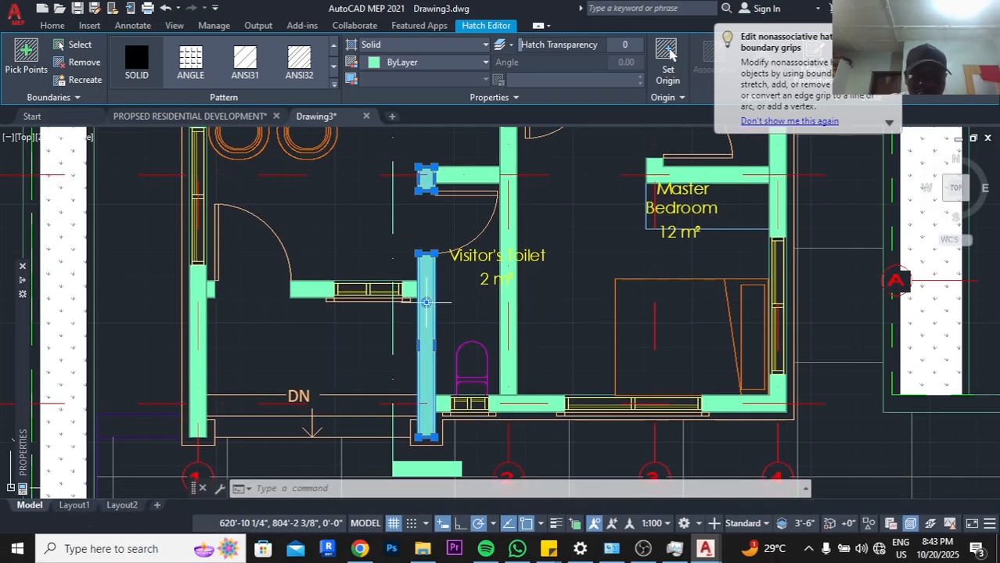
{"action": "key", "text": "Delete"}
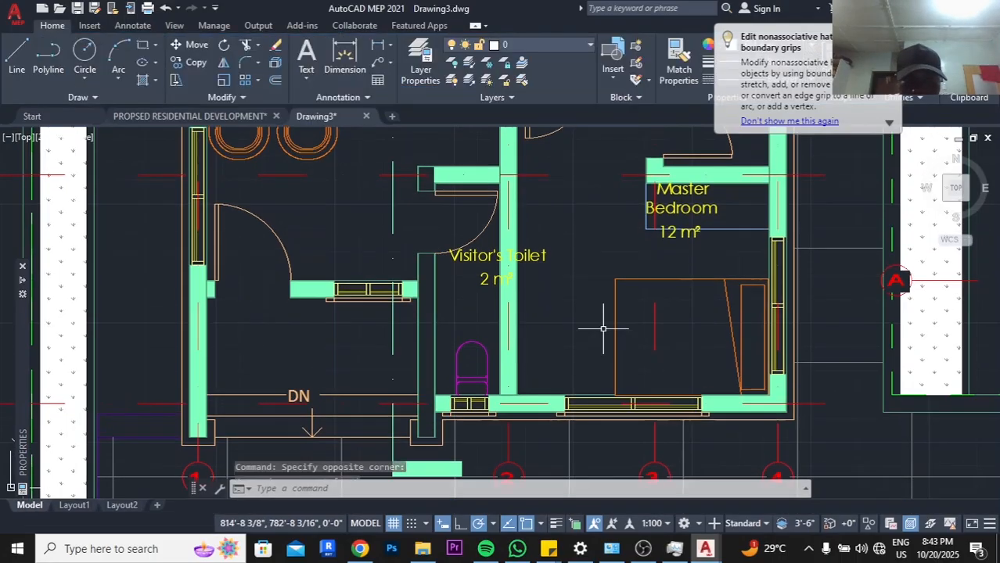
{"action": "scroll", "coordinate": [436, 322], "scroll_direction": "up", "scroll_amount": 4}
{"action": "key", "text": "ctrl+z"}
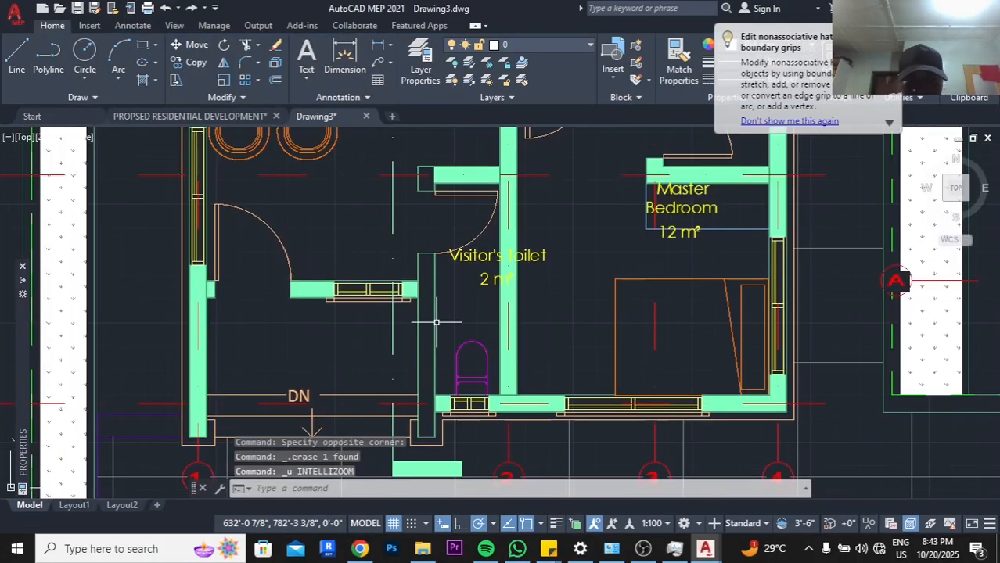
{"action": "key", "text": "ctrl+z"}
Select all solid wall hatches similar to the one beside the Visitor's Toilet and erase them throughout the floor plan
{"action": "scroll", "coordinate": [446, 377], "scroll_direction": "up", "scroll_amount": 4}
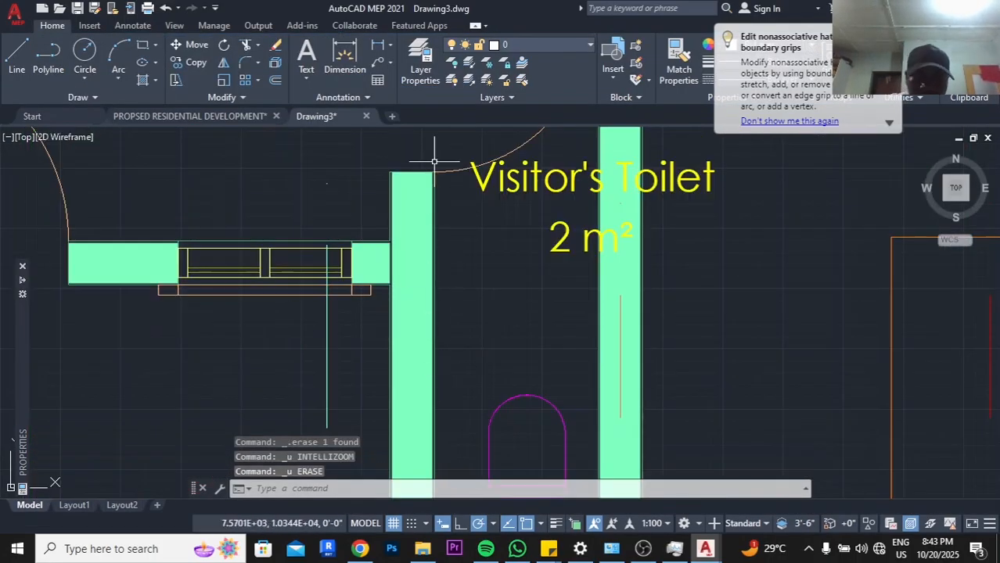
{"action": "left_click", "coordinate": [420, 276]}
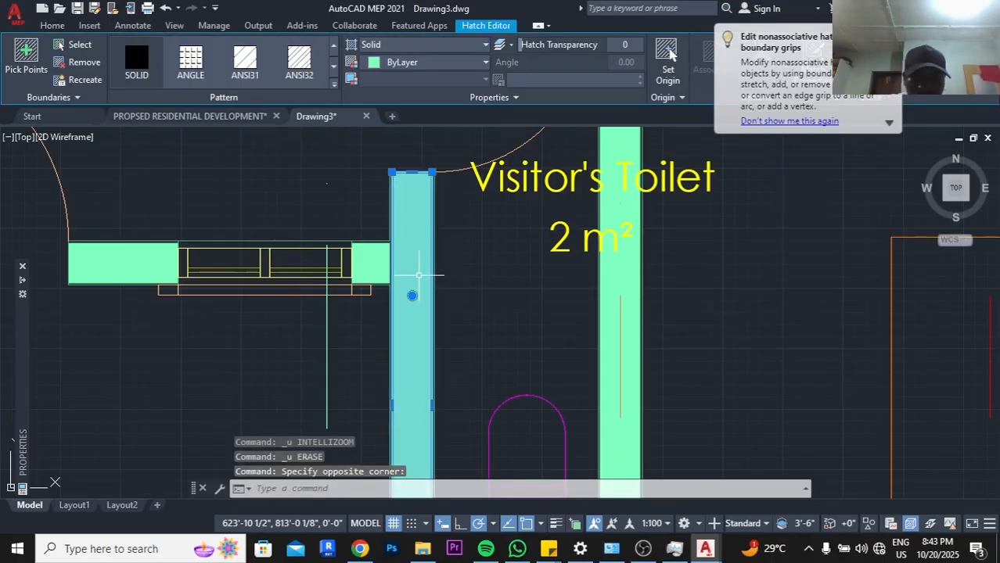
{"action": "right_click", "coordinate": [419, 275]}
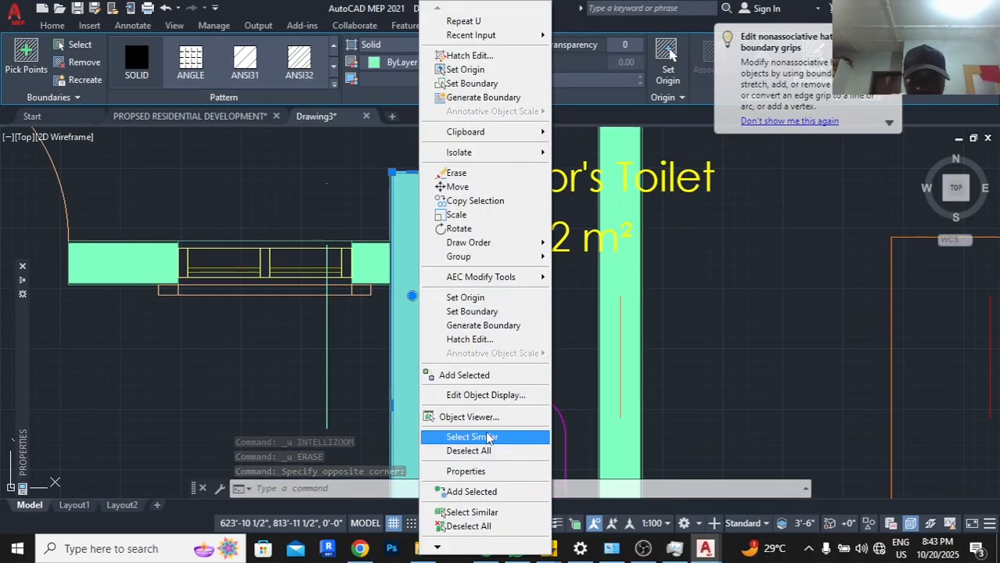
{"action": "left_click", "coordinate": [485, 437]}
{"action": "scroll", "coordinate": [424, 268], "scroll_direction": "down", "scroll_amount": 8}
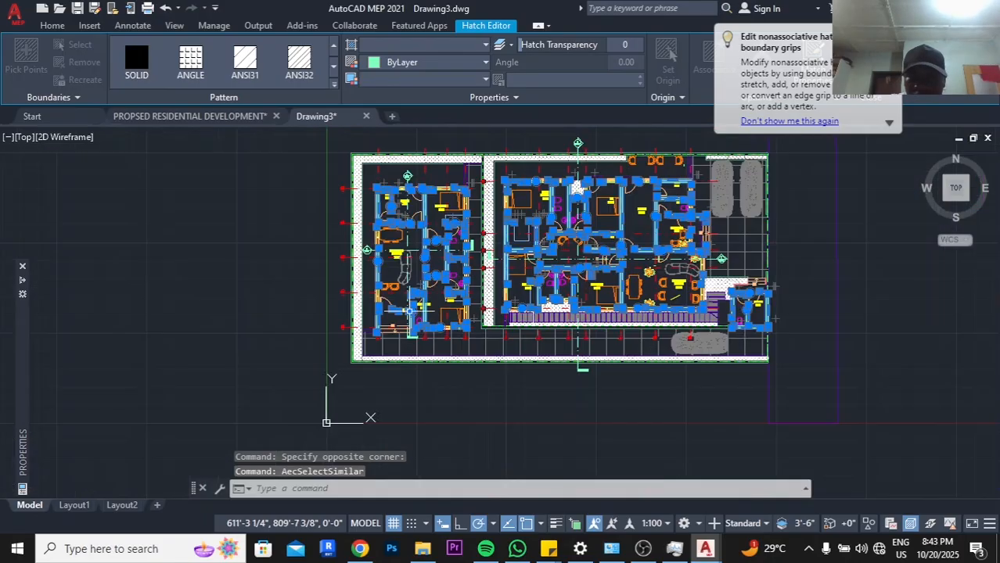
{"action": "scroll", "coordinate": [412, 286], "scroll_direction": "up", "scroll_amount": 10}
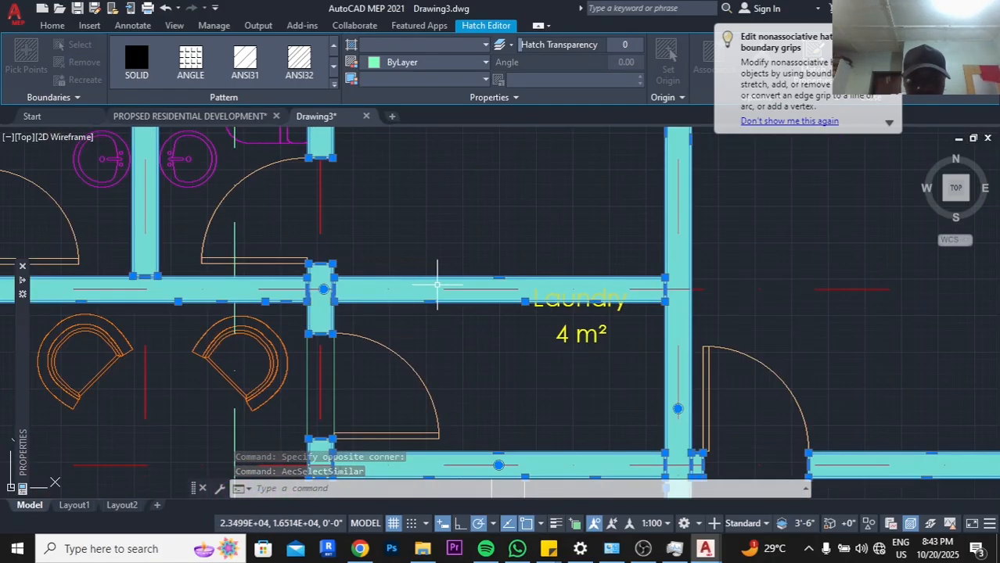
{"action": "scroll", "coordinate": [436, 285], "scroll_direction": "down", "scroll_amount": 5}
{"action": "key", "text": "Delete"}
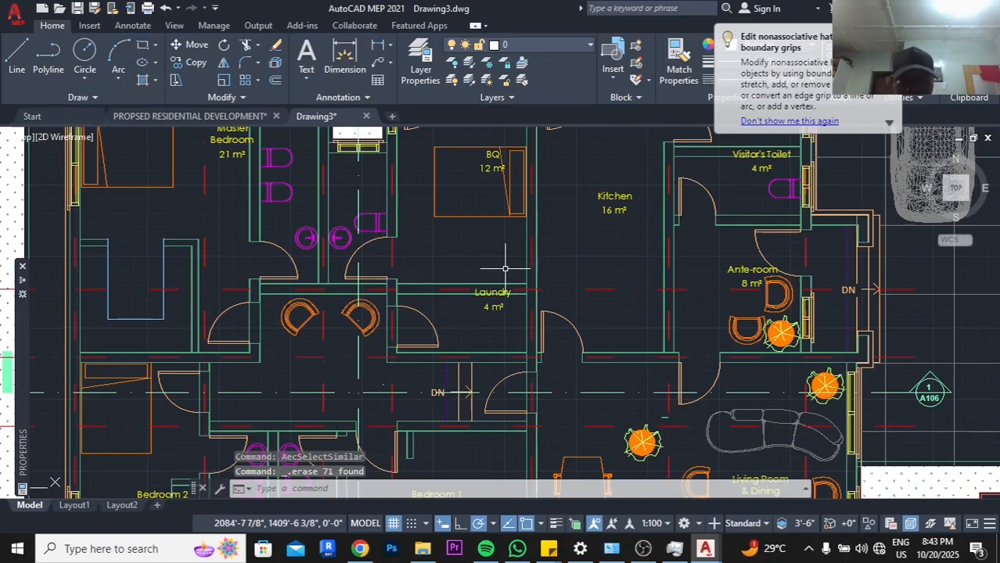
{"action": "scroll", "coordinate": [505, 268], "scroll_direction": "down", "scroll_amount": 4}
{"action": "middle_click_drag", "start_coordinate": [305, 280], "coordinate": [457, 290]}
{"action": "scroll", "coordinate": [332, 294], "scroll_direction": "up", "scroll_amount": 2}
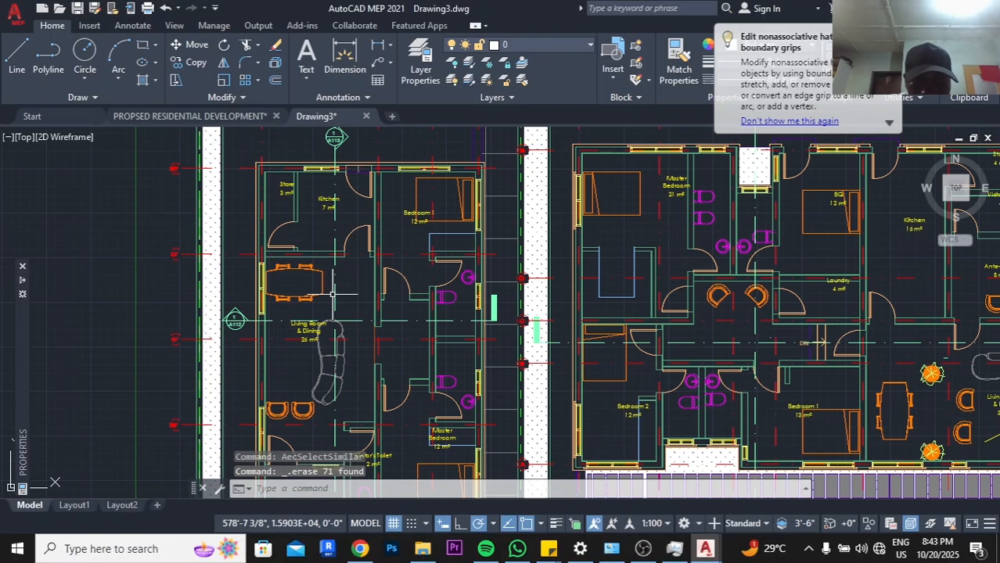
{"action": "scroll", "coordinate": [430, 290], "scroll_direction": "down", "scroll_amount": 4}
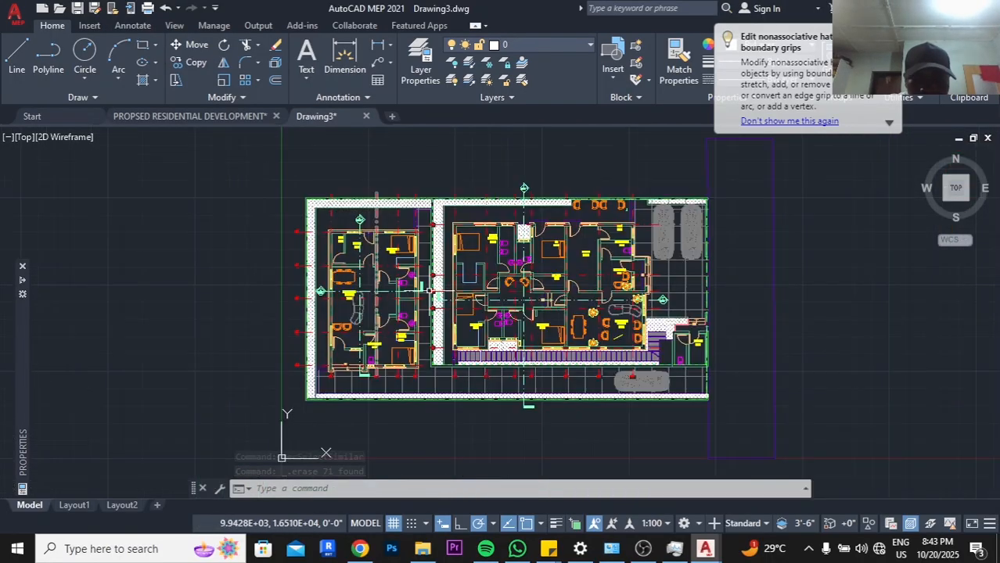
Turn off the background grid display in the drawing area
{"action": "scroll", "coordinate": [431, 325], "scroll_direction": "up", "scroll_amount": 5}
{"action": "scroll", "coordinate": [474, 404], "scroll_direction": "up", "scroll_amount": 3}
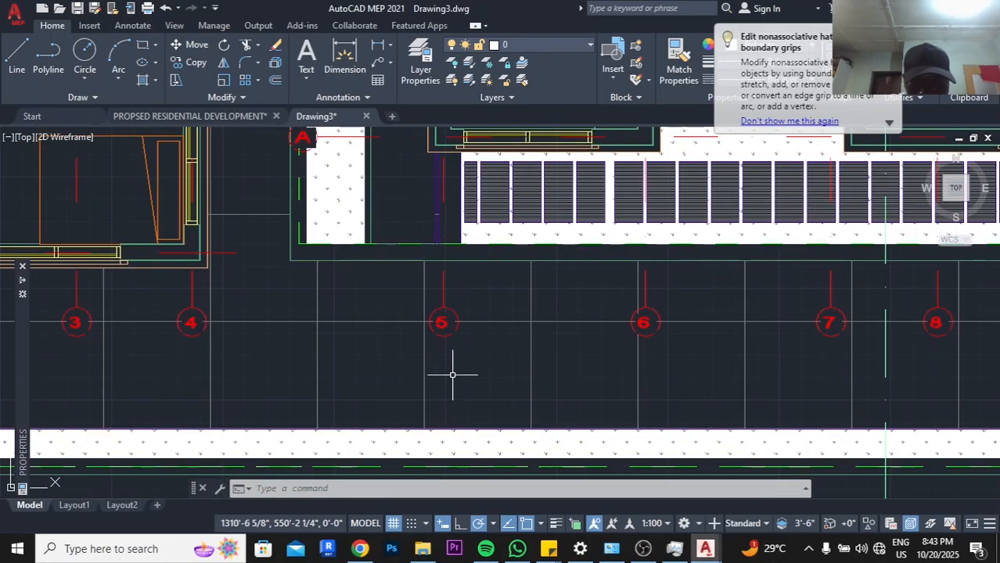
{"action": "scroll", "coordinate": [452, 375], "scroll_direction": "down", "scroll_amount": 6}
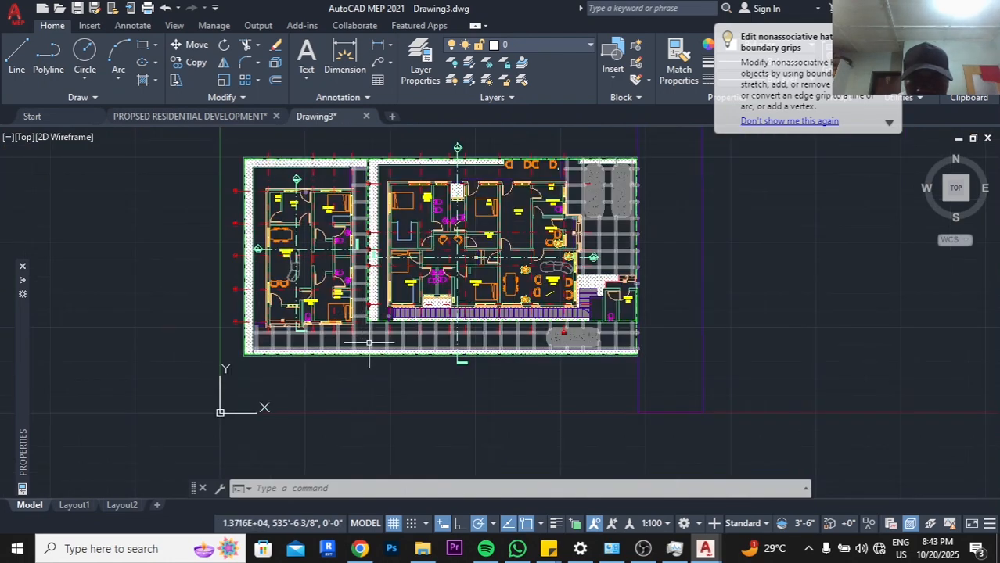
{"action": "left_click", "coordinate": [393, 523]}
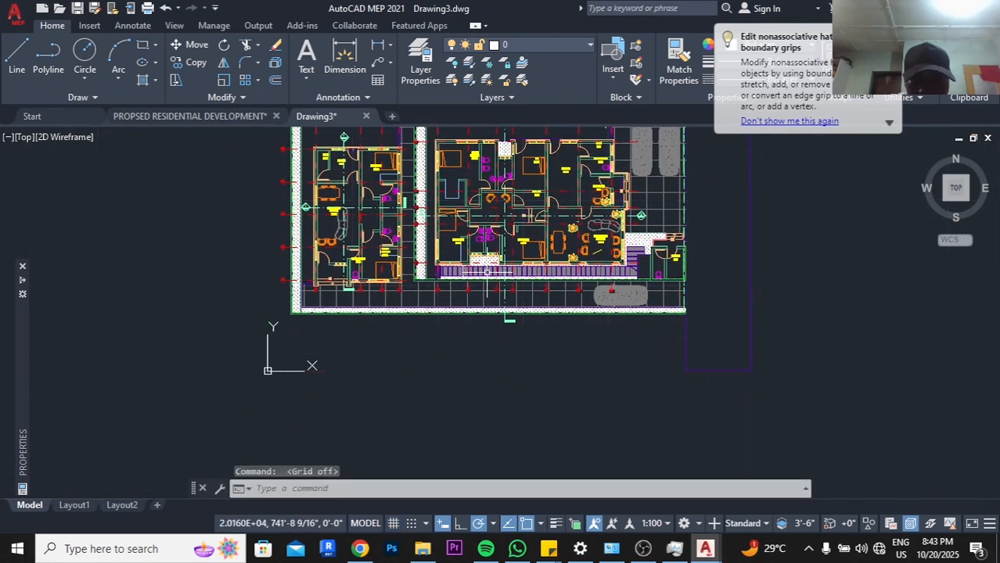
Erase the white landscape hatch surrounding the paving slabs along the larger building's Living Room & Dining and bedroom side
{"action": "scroll", "coordinate": [431, 438], "scroll_direction": "up", "scroll_amount": 4}
{"action": "scroll", "coordinate": [431, 475], "scroll_direction": "down", "scroll_amount": 3}
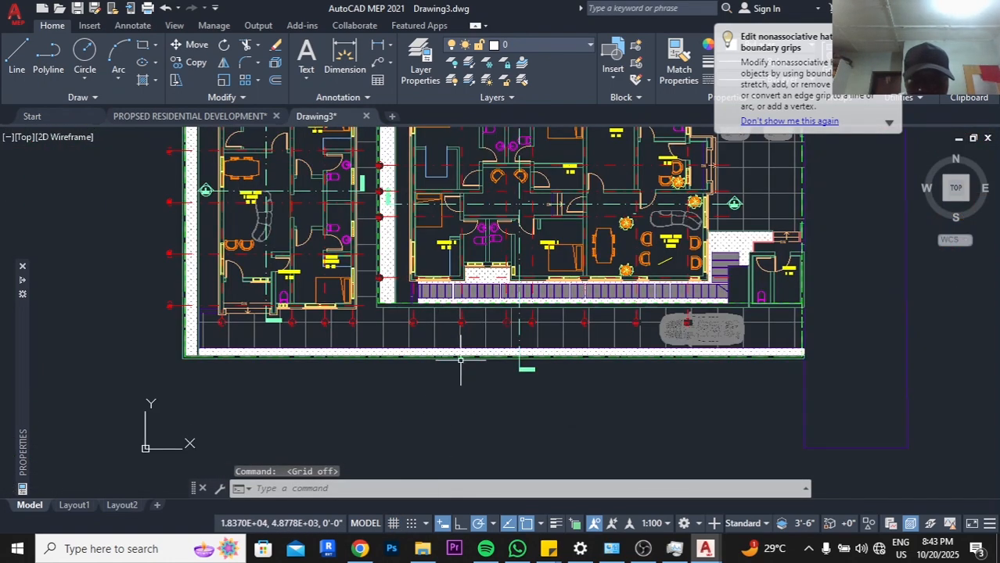
{"action": "scroll", "coordinate": [460, 360], "scroll_direction": "up", "scroll_amount": 4}
{"action": "middle_click_drag", "start_coordinate": [419, 241], "coordinate": [415, 323]}
{"action": "scroll", "coordinate": [415, 325], "scroll_direction": "down", "scroll_amount": 4}
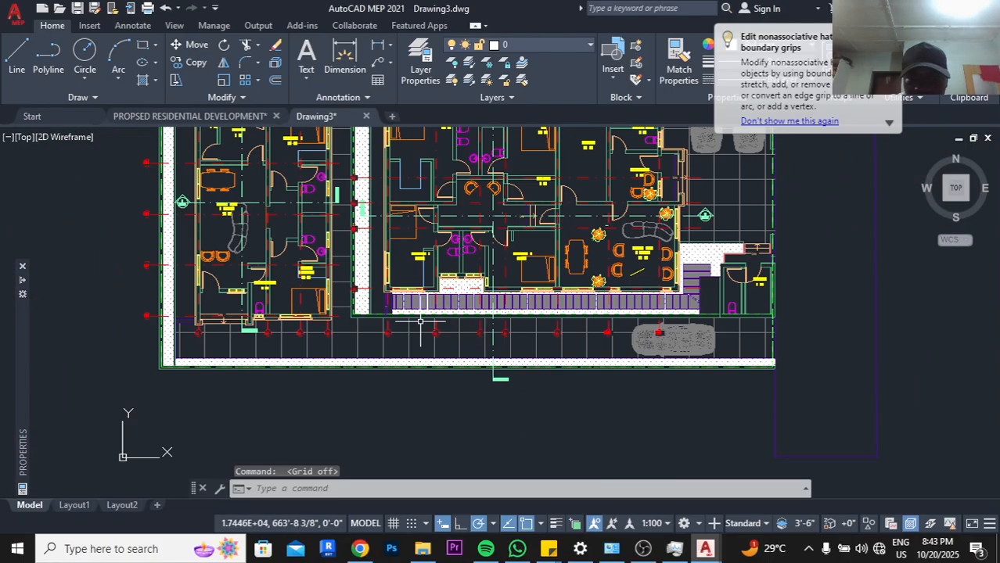
{"action": "mouse_move", "coordinate": [491, 308]}
{"action": "middle_mouse_down"}
{"action": "mouse_move", "coordinate": [453, 364]}
{"action": "mouse_move", "coordinate": [427, 378]}
{"action": "middle_mouse_up"}
{"action": "middle_click_drag", "start_coordinate": [439, 292], "coordinate": [422, 249]}
{"action": "scroll", "coordinate": [574, 328], "scroll_direction": "up", "scroll_amount": 5}
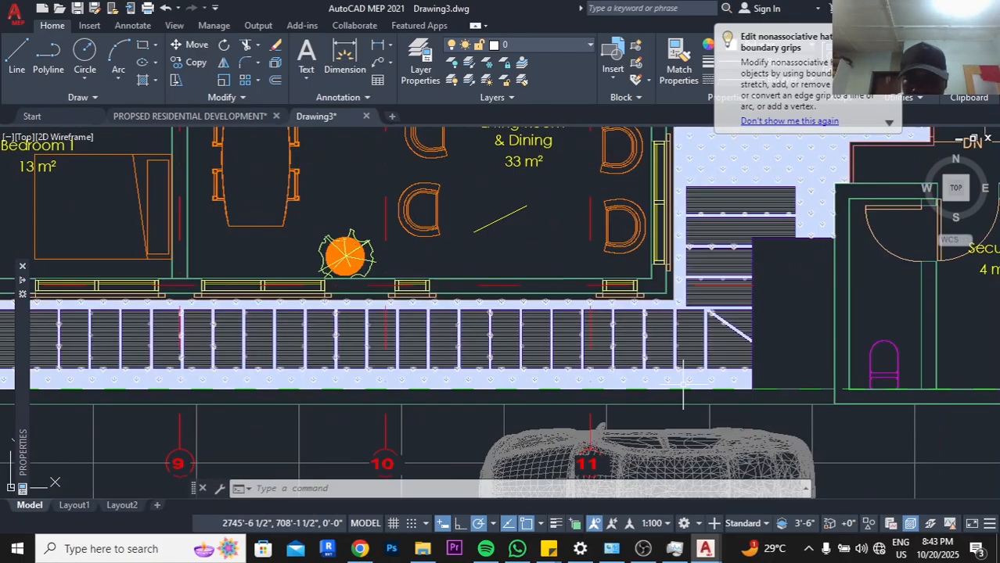
{"action": "left_click", "coordinate": [683, 381]}
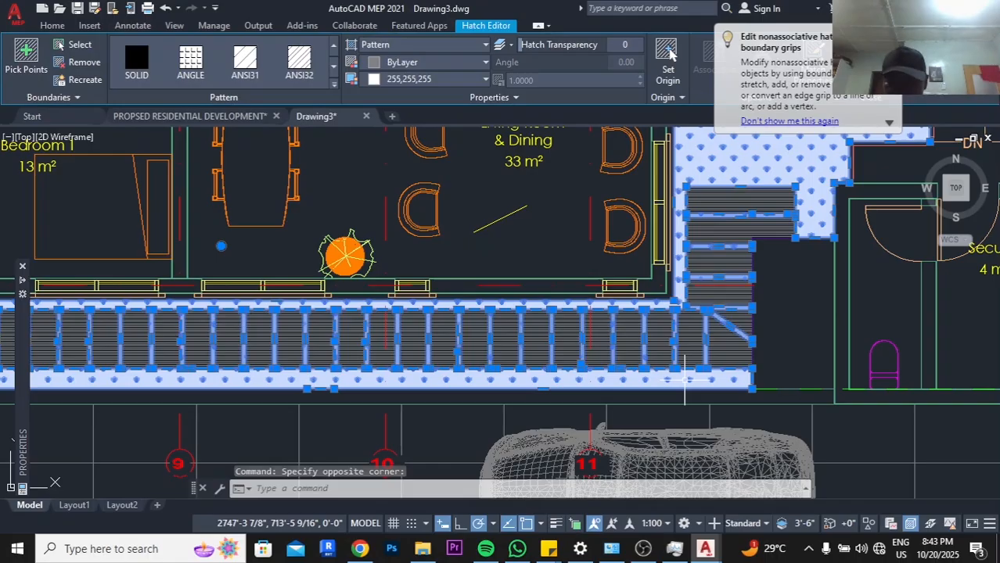
{"action": "key", "text": "Delete"}
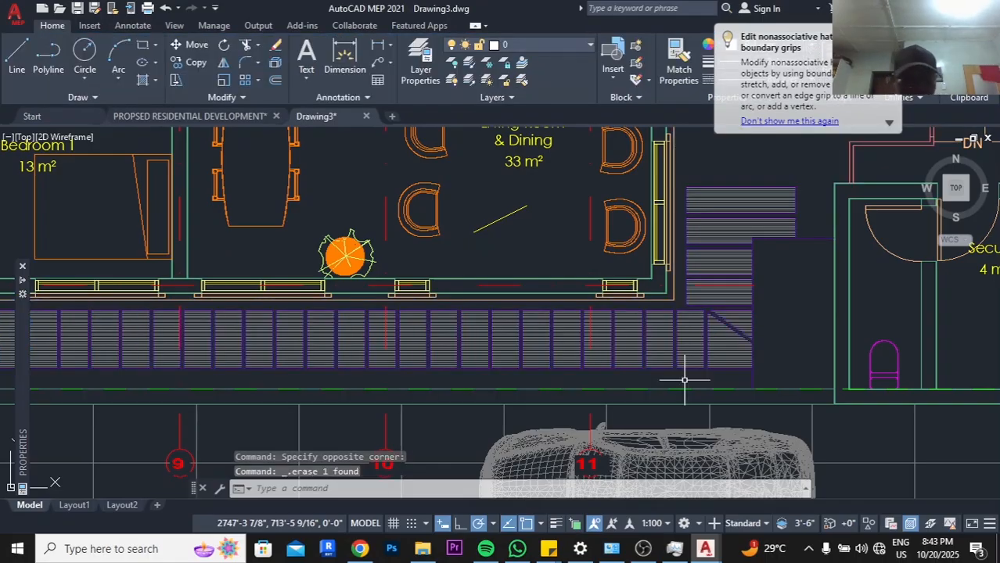
{"action": "scroll", "coordinate": [685, 368], "scroll_direction": "up", "scroll_amount": 3}
{"action": "scroll", "coordinate": [686, 344], "scroll_direction": "down", "scroll_amount": 3}
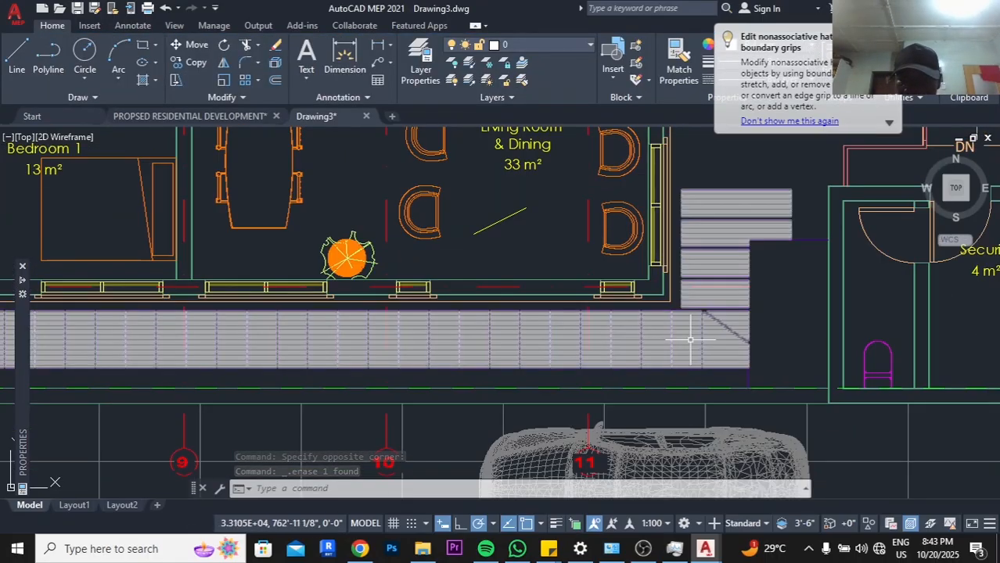
{"action": "scroll", "coordinate": [690, 339], "scroll_direction": "up", "scroll_amount": 3}
{"action": "left_click", "coordinate": [675, 340]}
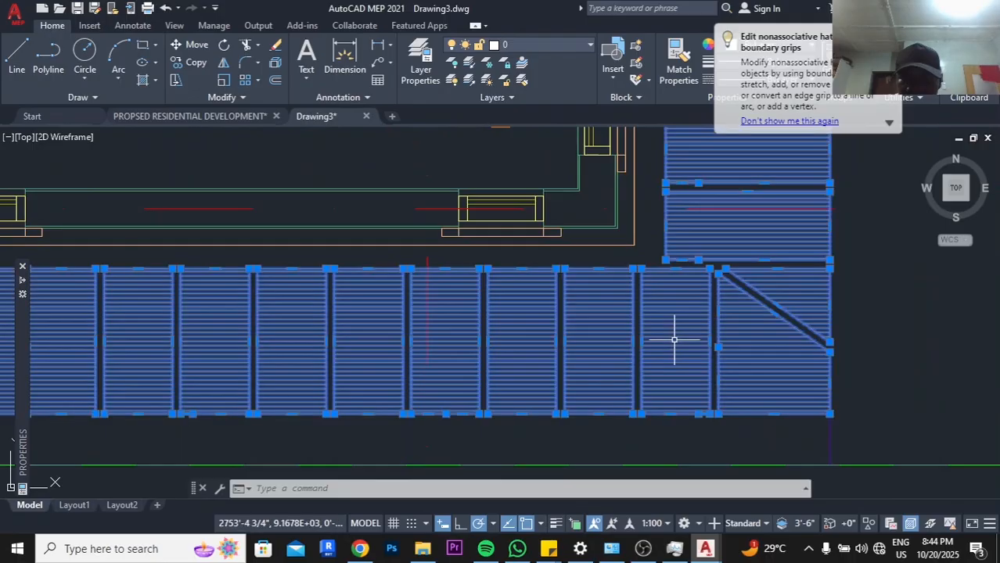
{"action": "scroll", "coordinate": [676, 340], "scroll_direction": "down", "scroll_amount": 3}
{"action": "key", "text": "Delete"}
{"action": "key", "text": "Escape"}
{"action": "scroll", "coordinate": [670, 341], "scroll_direction": "down", "scroll_amount": 3}
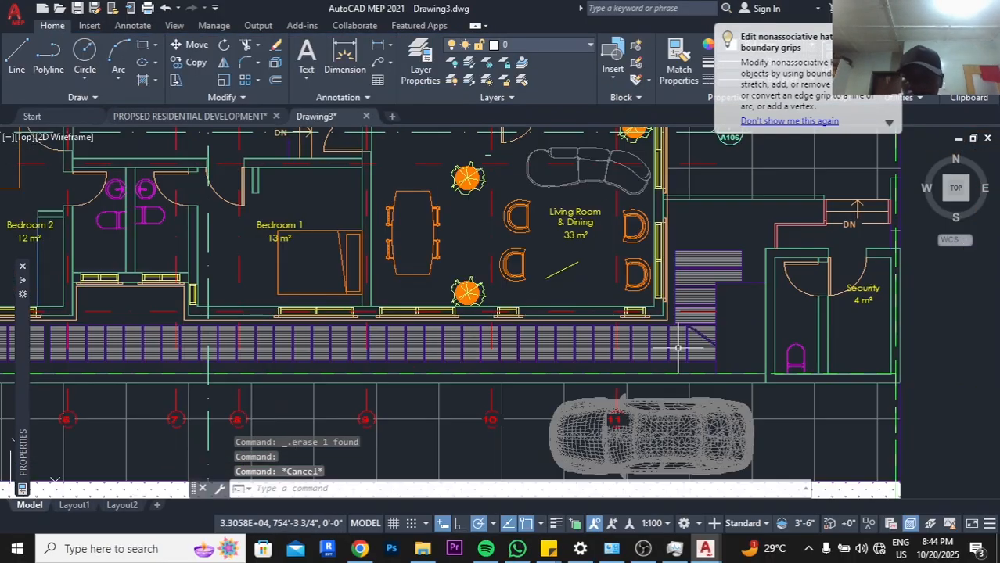
Erase the white hatch in the vertical landscape strip between the Master Bedroom and Bedroom 2 buildings
{"action": "scroll", "coordinate": [538, 337], "scroll_direction": "down", "scroll_amount": 2}
{"action": "scroll", "coordinate": [538, 336], "scroll_direction": "up", "scroll_amount": 4}
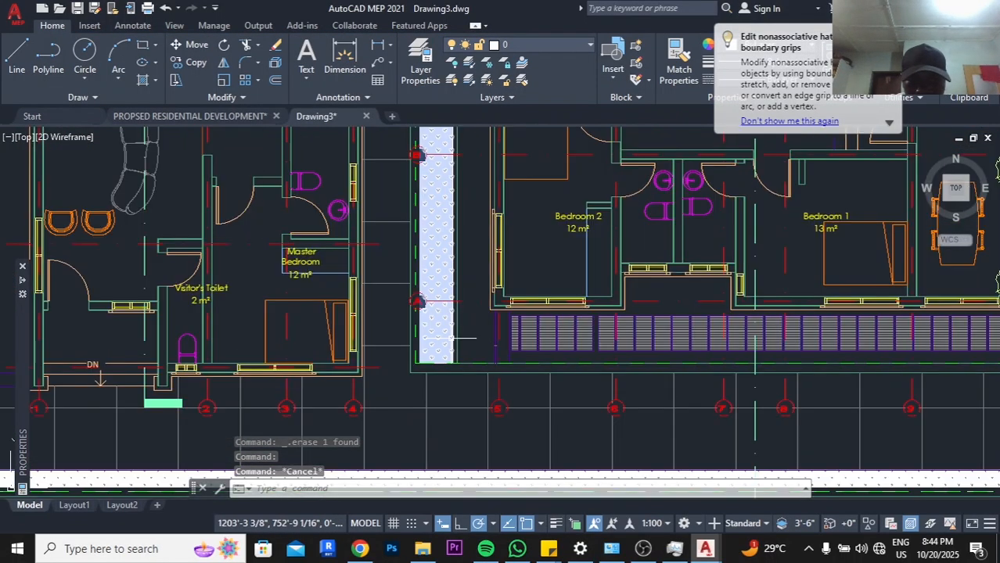
{"action": "left_click", "coordinate": [437, 337]}
{"action": "scroll", "coordinate": [442, 307], "scroll_direction": "up", "scroll_amount": 4}
{"action": "scroll", "coordinate": [438, 313], "scroll_direction": "down", "scroll_amount": 2}
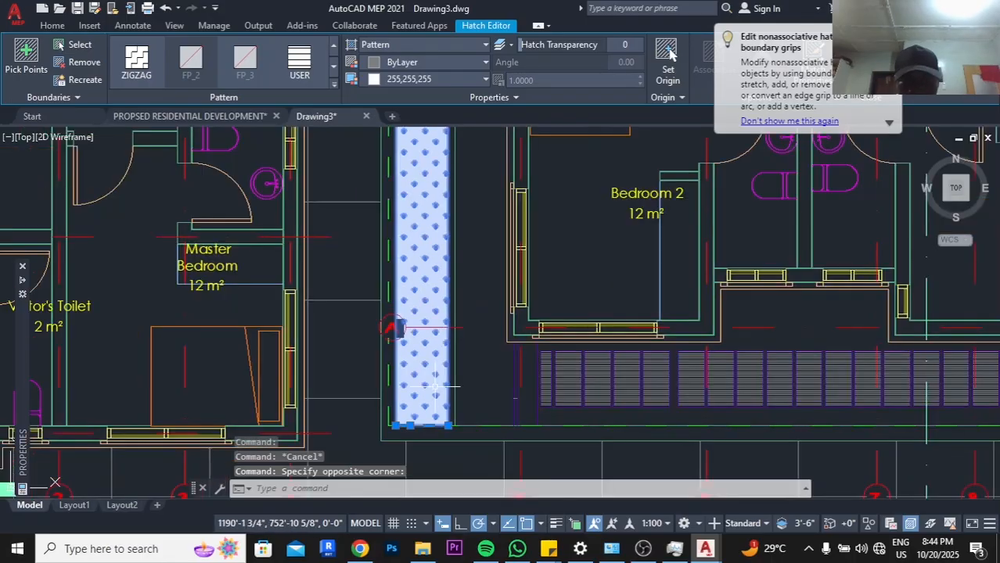
{"action": "key", "text": "Delete"}
Erase the white hatch in the long horizontal landscape strip along the site boundary below grids 2, 3 and 4
{"action": "scroll", "coordinate": [453, 356], "scroll_direction": "down", "scroll_amount": 4}
{"action": "middle_click_drag", "start_coordinate": [451, 347], "coordinate": [465, 278]}
{"action": "scroll", "coordinate": [313, 392], "scroll_direction": "up", "scroll_amount": 5}
{"action": "left_click", "coordinate": [330, 384]}
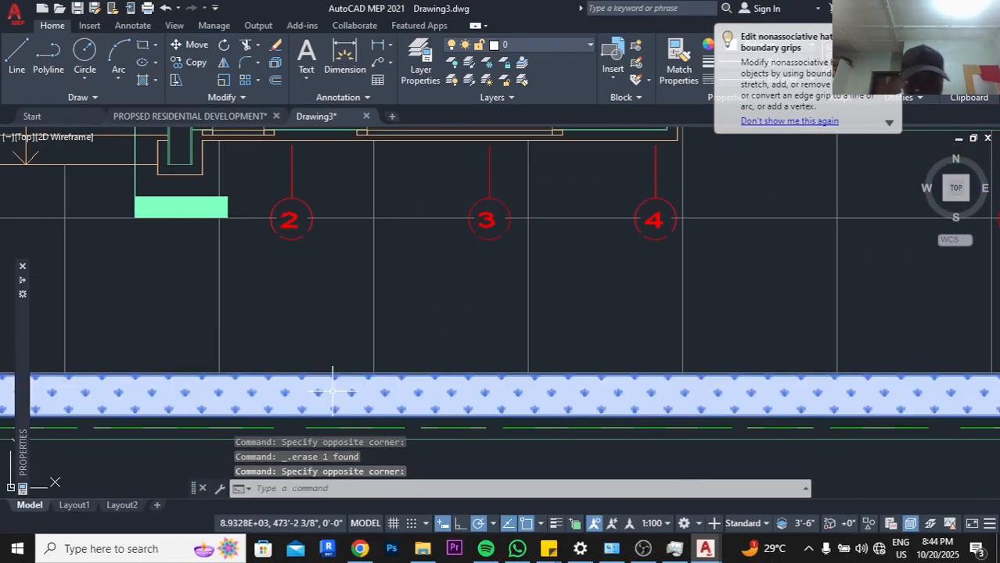
{"action": "scroll", "coordinate": [337, 395], "scroll_direction": "down", "scroll_amount": 3}
{"action": "key", "text": "Delete"}
Erase the white hatch in the vertical landscape strip along the site boundary beside the smaller building's grid labels A' and B'
{"action": "middle_click_drag", "start_coordinate": [337, 395], "coordinate": [336, 401]}
{"action": "scroll", "coordinate": [191, 387], "scroll_direction": "up", "scroll_amount": 2}
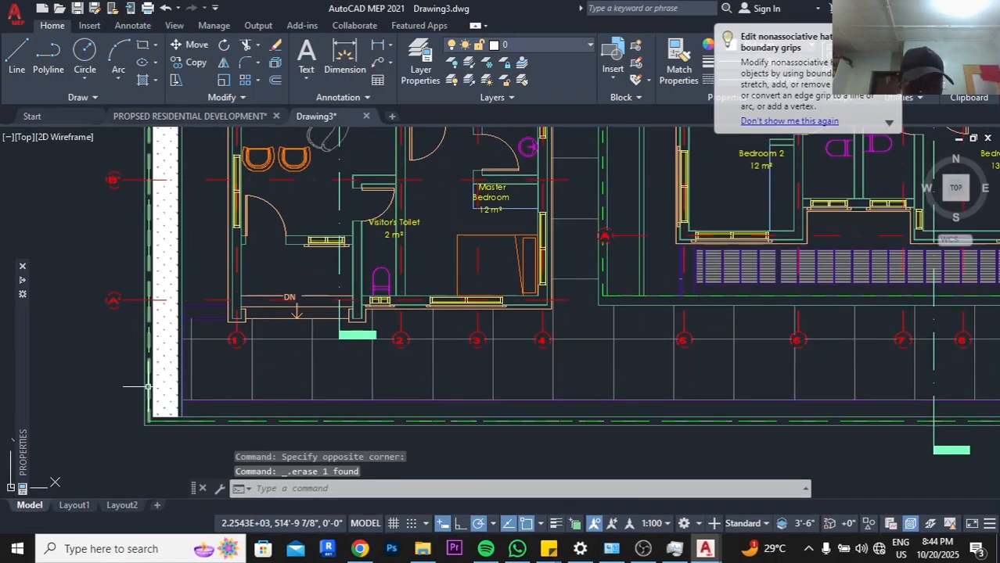
{"action": "left_click", "coordinate": [170, 387]}
{"action": "left_click", "coordinate": [178, 381]}
{"action": "key", "text": "Delete"}
{"action": "scroll", "coordinate": [345, 379], "scroll_direction": "down", "scroll_amount": 5}
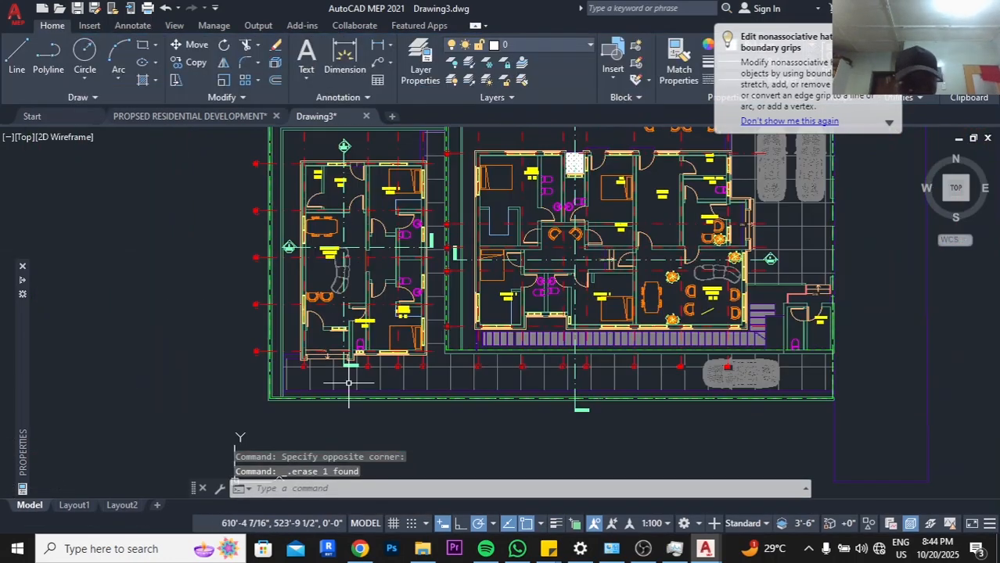
Erase the white hatch in the landscape strip in front of the two parked cars
{"action": "scroll", "coordinate": [761, 251], "scroll_direction": "up", "scroll_amount": 5}
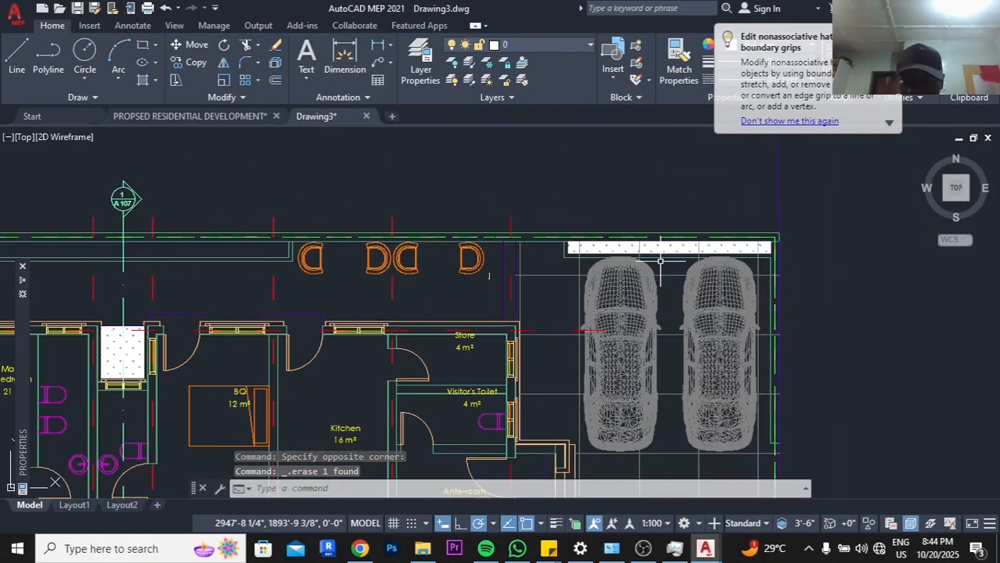
{"action": "left_click", "coordinate": [672, 234]}
{"action": "key", "text": "Delete"}
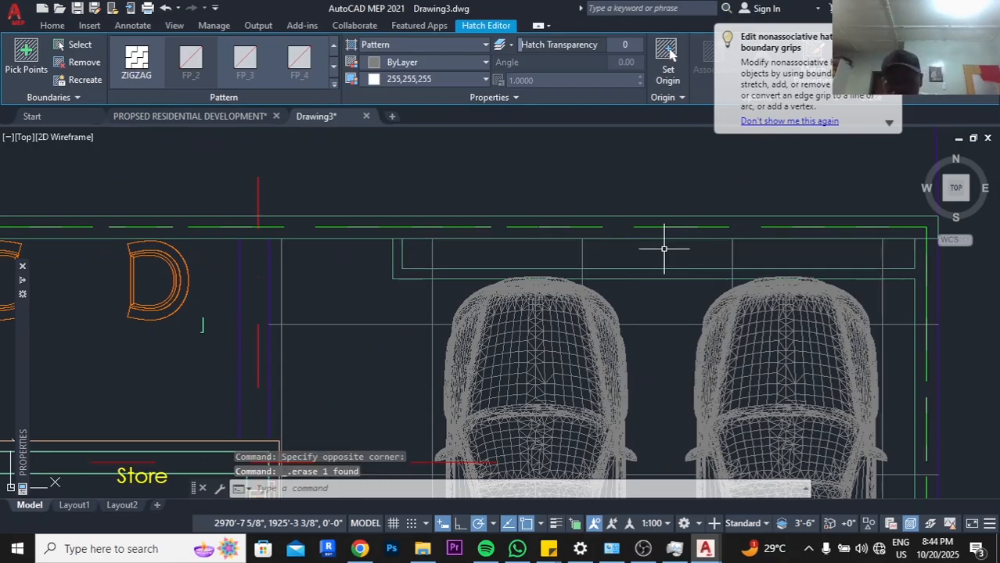
{"action": "scroll", "coordinate": [665, 232], "scroll_direction": "down", "scroll_amount": 5}
{"action": "mouse_move", "coordinate": [665, 232]}
{"action": "middle_mouse_down"}
{"action": "mouse_move", "coordinate": [653, 262]}
{"action": "mouse_move", "coordinate": [666, 191]}
{"action": "middle_mouse_up"}
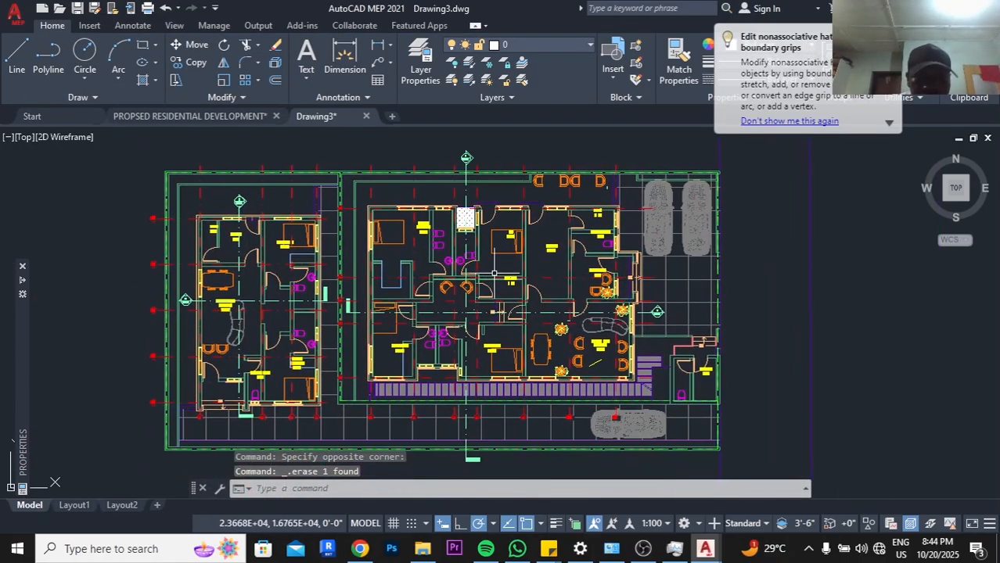
Examine the smaller building's Store, Kitchen and Bedroom 1 area and its grid lines against the rest of the plan
{"action": "scroll", "coordinate": [209, 216], "scroll_direction": "up", "scroll_amount": 6}
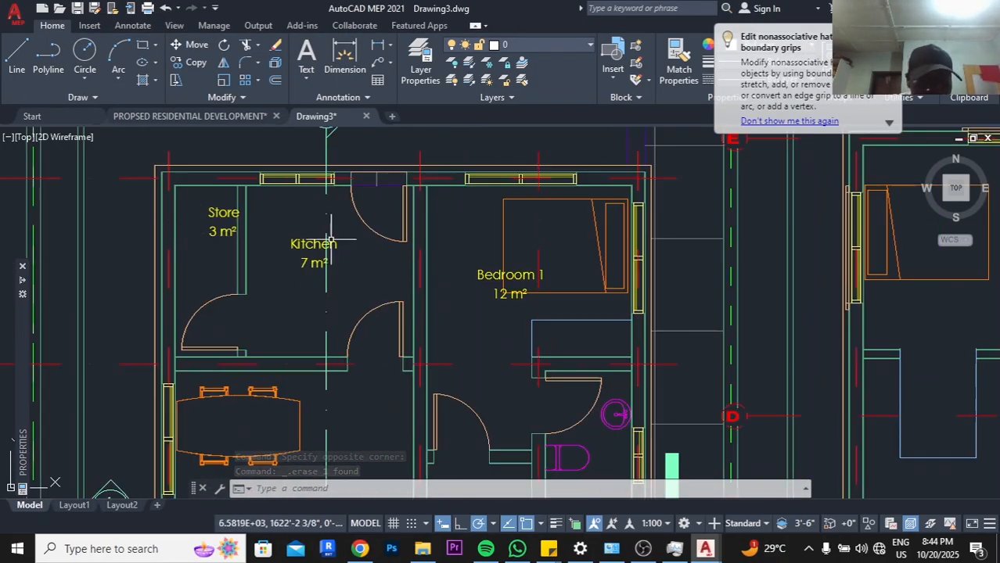
{"action": "scroll", "coordinate": [209, 216], "scroll_direction": "down", "scroll_amount": 4}
{"action": "scroll", "coordinate": [210, 216], "scroll_direction": "up", "scroll_amount": 4}
{"action": "scroll", "coordinate": [214, 237], "scroll_direction": "down", "scroll_amount": 4}
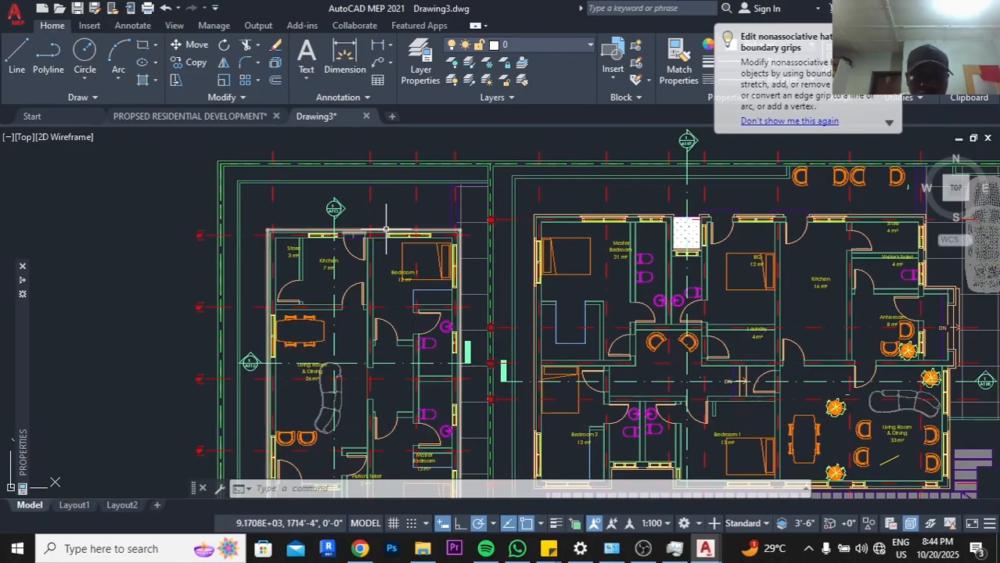
{"action": "scroll", "coordinate": [227, 234], "scroll_direction": "up", "scroll_amount": 4}
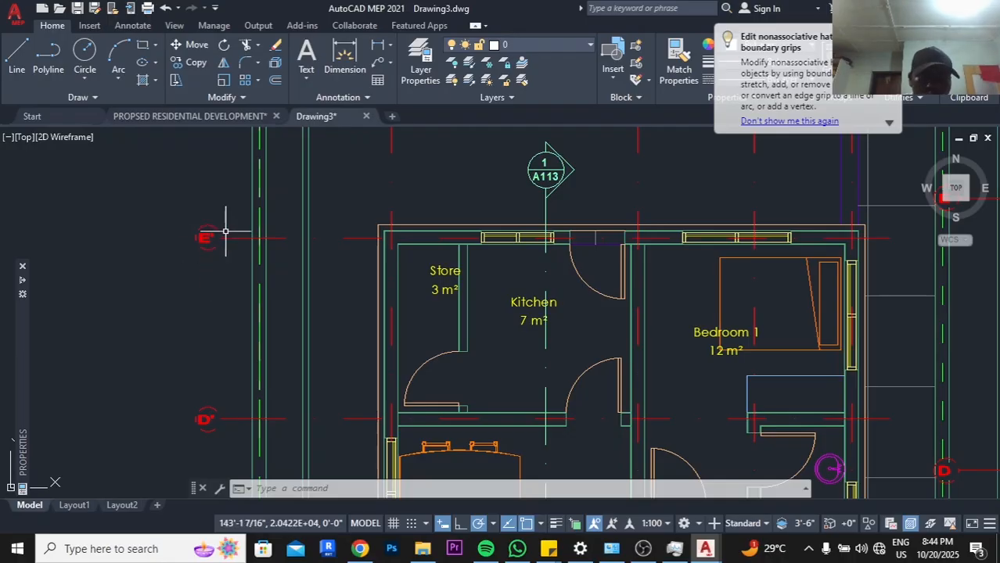
{"action": "scroll", "coordinate": [226, 231], "scroll_direction": "down", "scroll_amount": 2}
{"action": "middle_click_drag", "start_coordinate": [235, 306], "coordinate": [247, 236]}
{"action": "scroll", "coordinate": [228, 294], "scroll_direction": "down", "scroll_amount": 2}
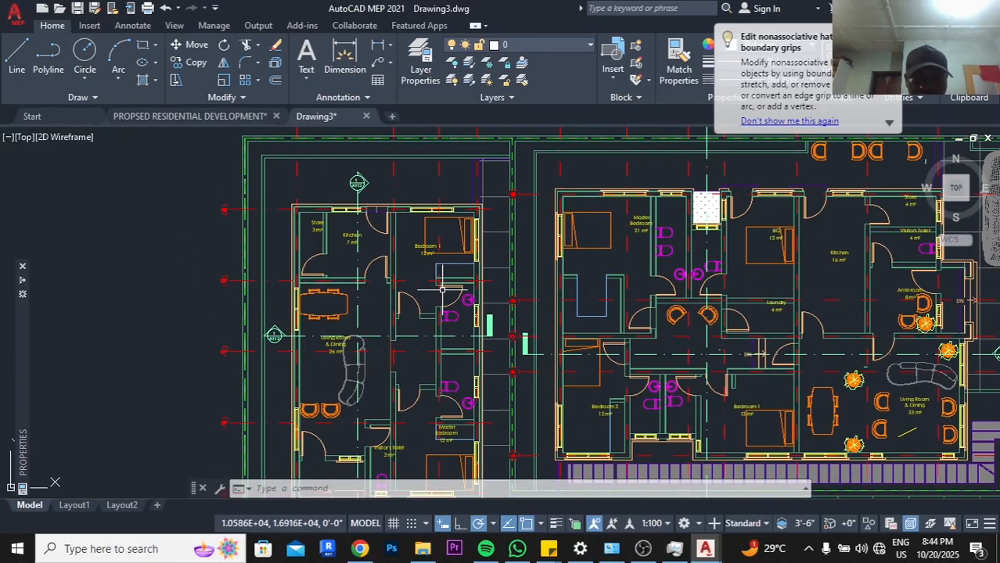
{"action": "middle_click_drag", "start_coordinate": [456, 297], "coordinate": [395, 281]}
{"action": "scroll", "coordinate": [360, 289], "scroll_direction": "down", "scroll_amount": 2}
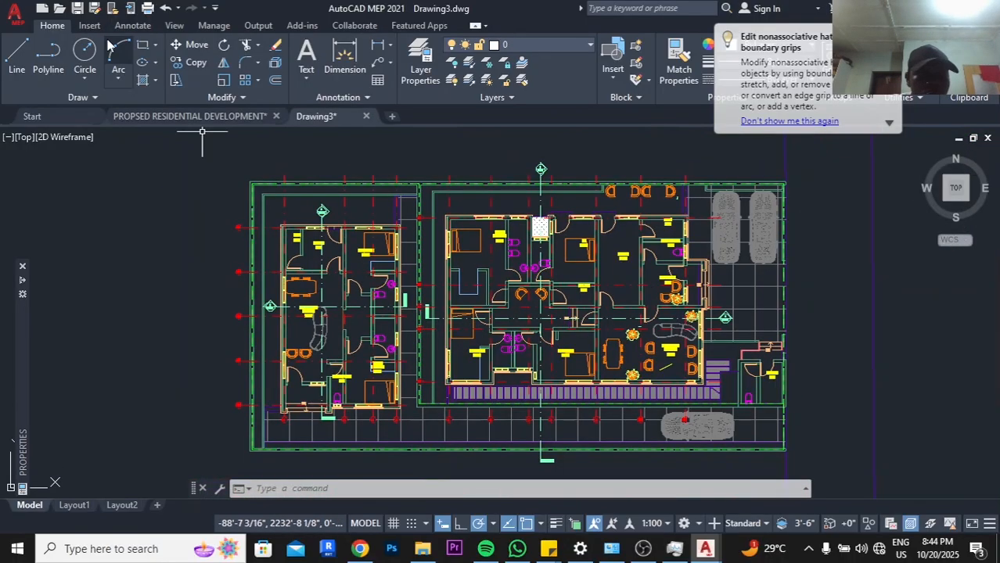
Draw a rectangle from just outside the site's upper boundary corner beside the smaller building to a point beyond the Security room
{"action": "type", "text": "rec"}
{"action": "key", "text": "Return"}
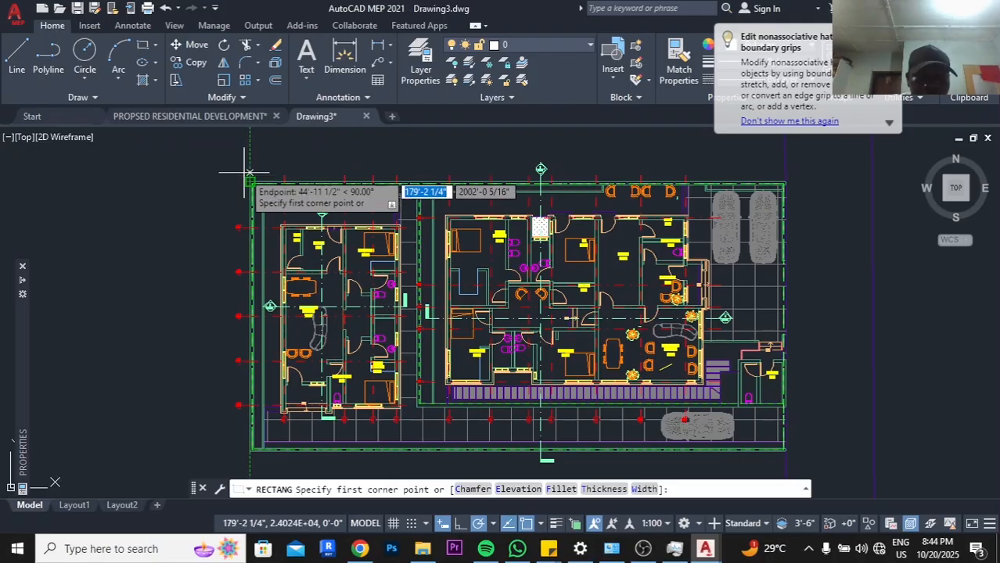
{"action": "scroll", "coordinate": [241, 174], "scroll_direction": "up", "scroll_amount": 2}
{"action": "left_click", "coordinate": [243, 175]}
{"action": "scroll", "coordinate": [616, 379], "scroll_direction": "down", "scroll_amount": 4}
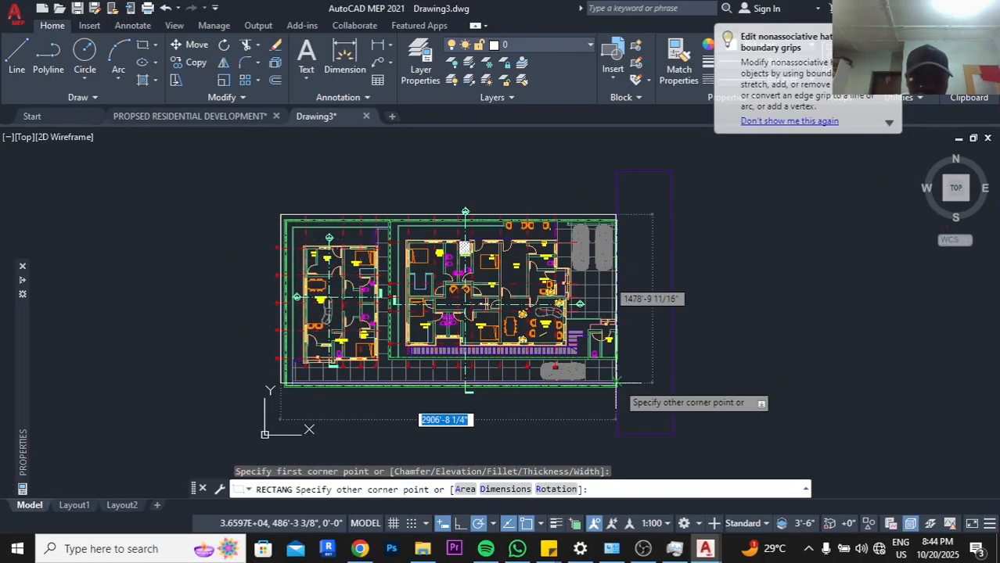
{"action": "scroll", "coordinate": [607, 344], "scroll_direction": "up", "scroll_amount": 6}
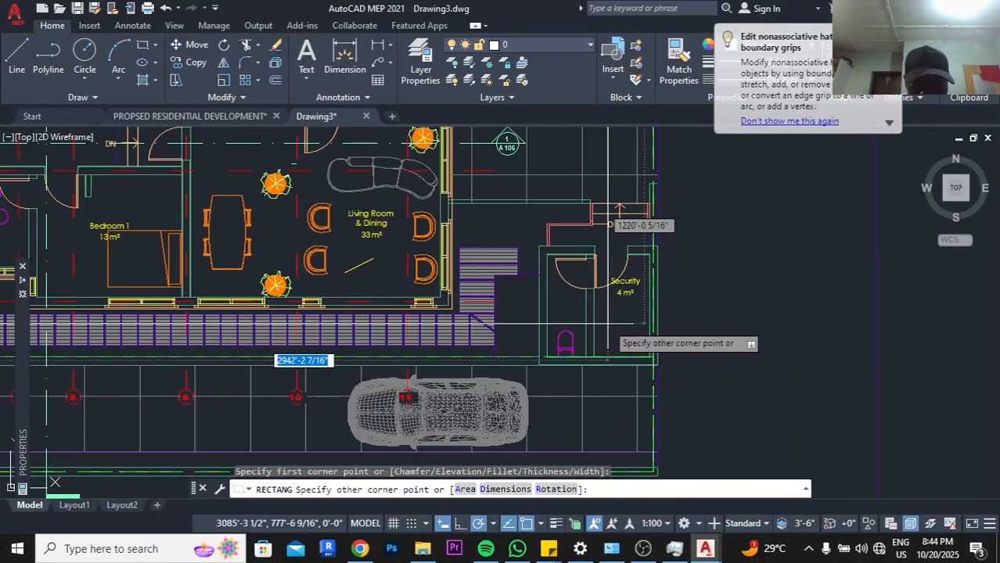
{"action": "left_click", "coordinate": [737, 369]}
{"action": "scroll", "coordinate": [630, 356], "scroll_direction": "down", "scroll_amount": 4}
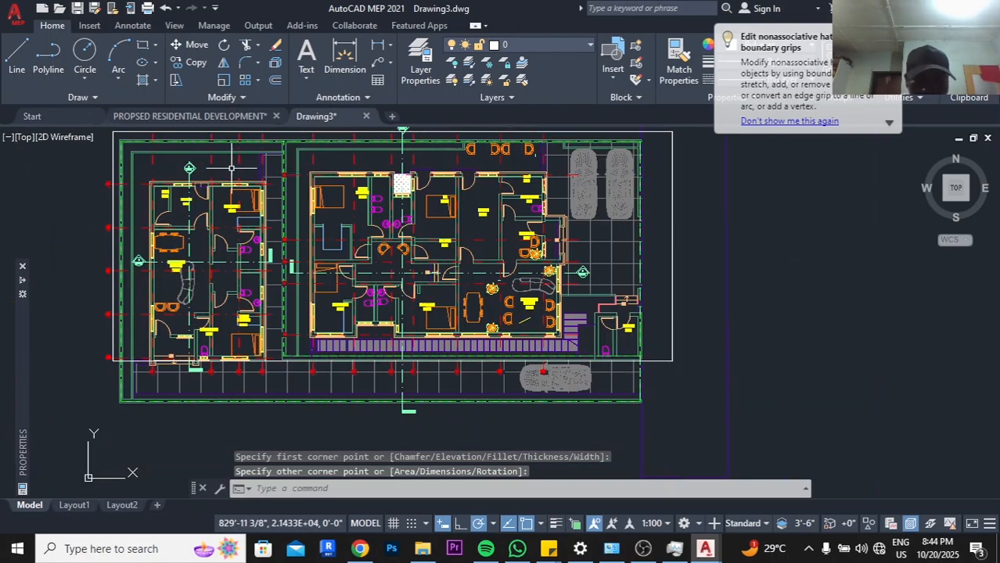
Move the new rectangle slightly toward the site boundary beside the smaller building, keeping its edge outside the boundary wall
{"action": "scroll", "coordinate": [232, 168], "scroll_direction": "up", "scroll_amount": 4}
{"action": "scroll", "coordinate": [329, 190], "scroll_direction": "down", "scroll_amount": 3}
{"action": "scroll", "coordinate": [291, 353], "scroll_direction": "up", "scroll_amount": 5}
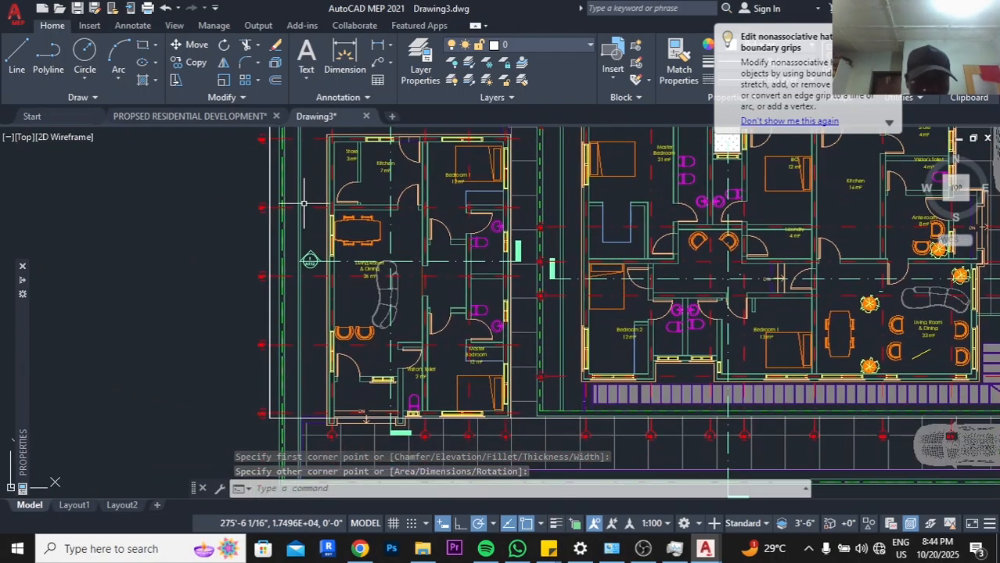
{"action": "scroll", "coordinate": [292, 312], "scroll_direction": "up", "scroll_amount": 2}
{"action": "left_click", "coordinate": [292, 275]}
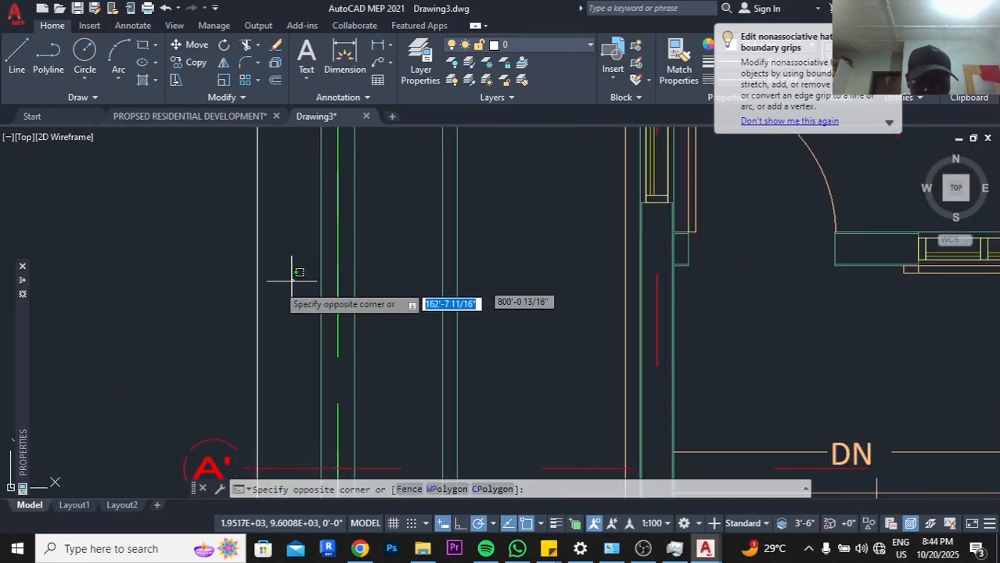
{"action": "scroll", "coordinate": [227, 277], "scroll_direction": "down", "scroll_amount": 4}
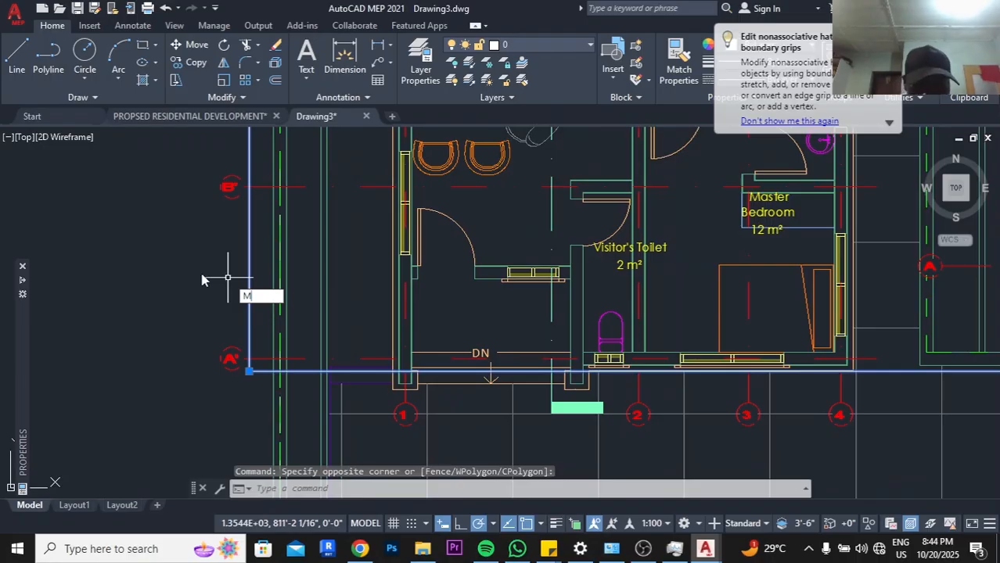
{"action": "key", "text": "space"}
{"action": "left_click", "coordinate": [190, 275]}
{"action": "left_click", "coordinate": [201, 274]}
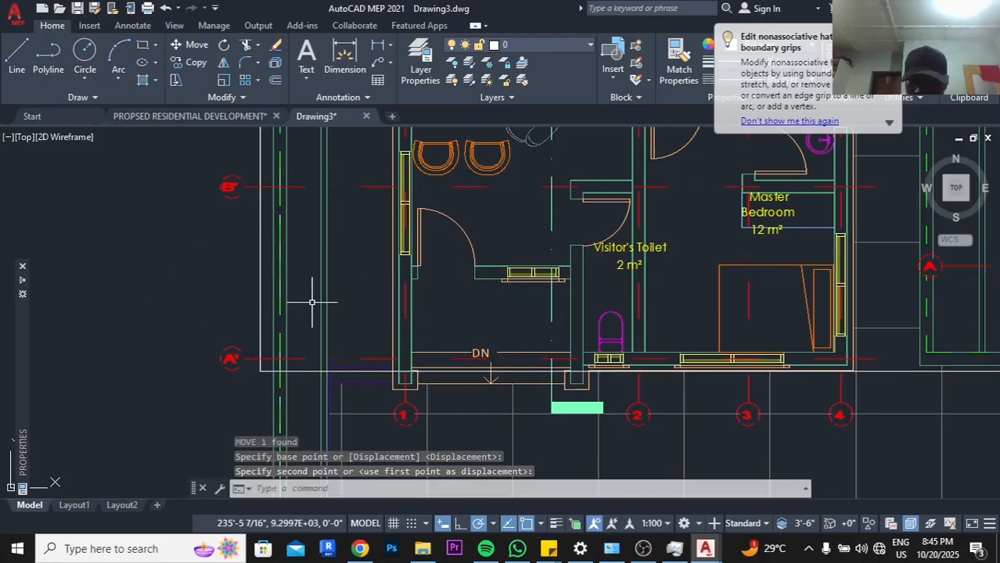
{"action": "scroll", "coordinate": [305, 360], "scroll_direction": "down", "scroll_amount": 2}
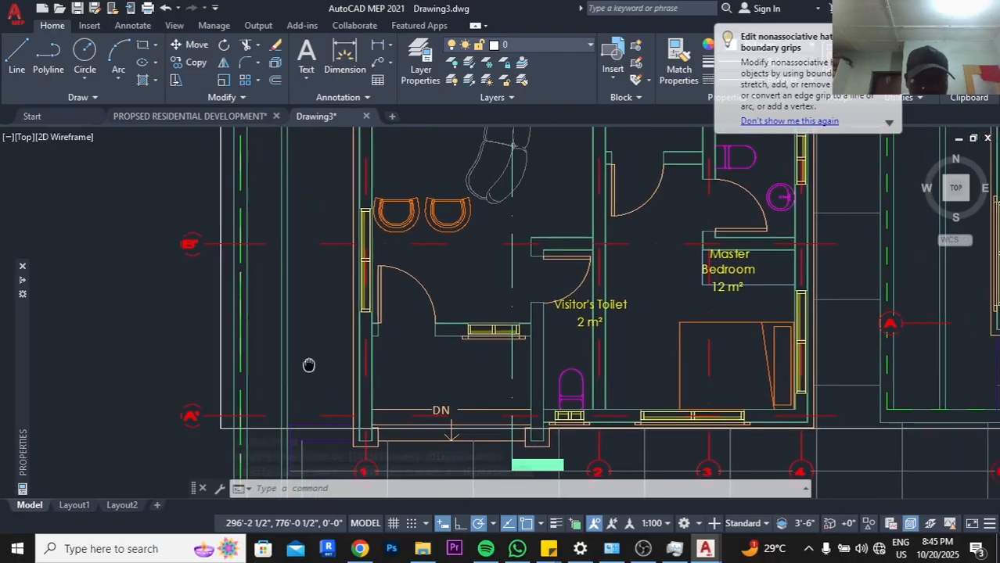
{"action": "scroll", "coordinate": [555, 400], "scroll_direction": "up", "scroll_amount": 4}
{"action": "scroll", "coordinate": [442, 348], "scroll_direction": "down", "scroll_amount": 4}
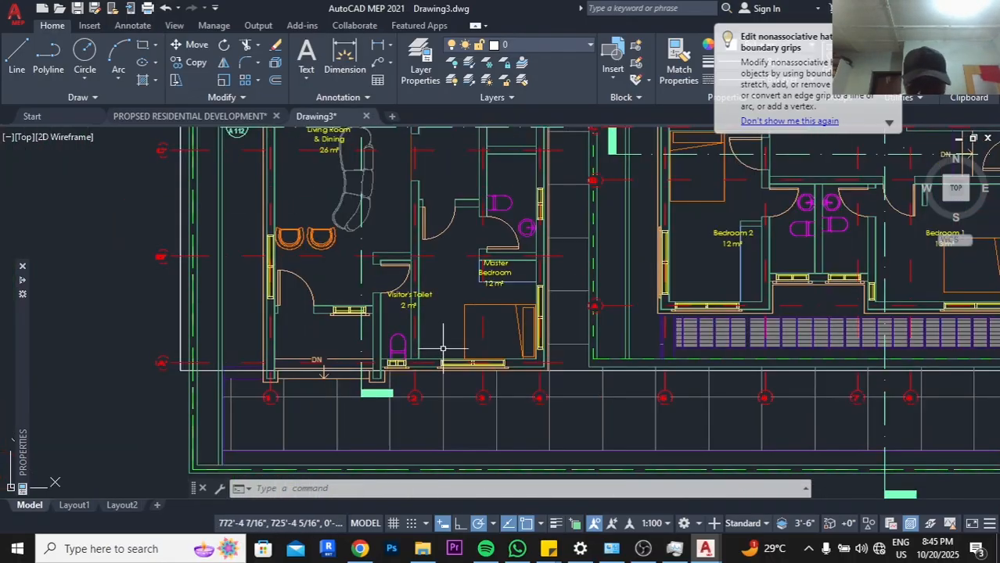
{"action": "middle_click_drag", "start_coordinate": [701, 373], "coordinate": [351, 369]}
{"action": "scroll", "coordinate": [461, 367], "scroll_direction": "down", "scroll_amount": 3}
{"action": "scroll", "coordinate": [469, 266], "scroll_direction": "up", "scroll_amount": 6}
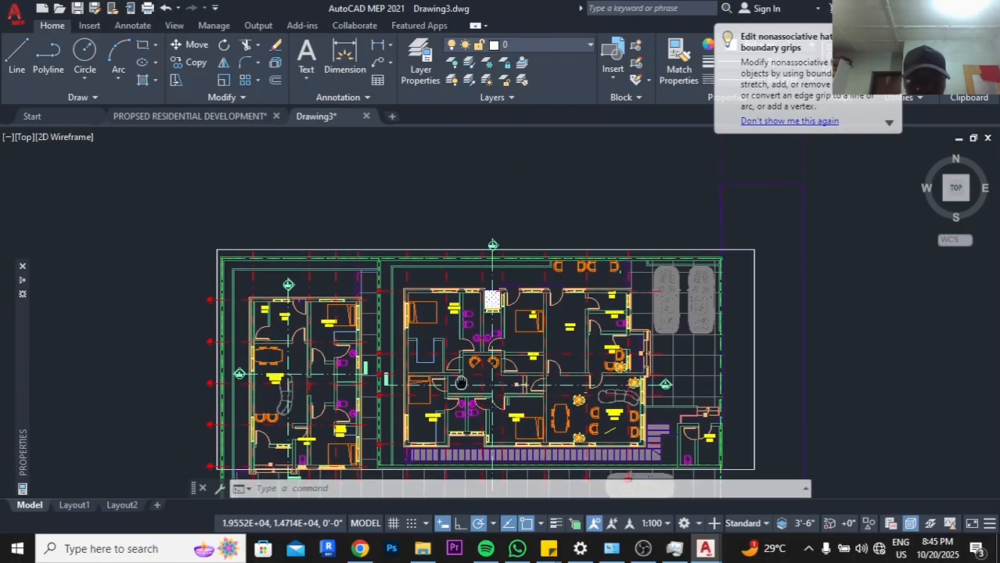
Stretch the rectangle's upper edge outward so it lies beyond the 1/A107 section marker above the main building
{"action": "middle_click_drag", "start_coordinate": [464, 250], "coordinate": [461, 285]}
{"action": "left_click", "coordinate": [461, 286]}
{"action": "scroll", "coordinate": [461, 291], "scroll_direction": "down", "scroll_amount": 4}
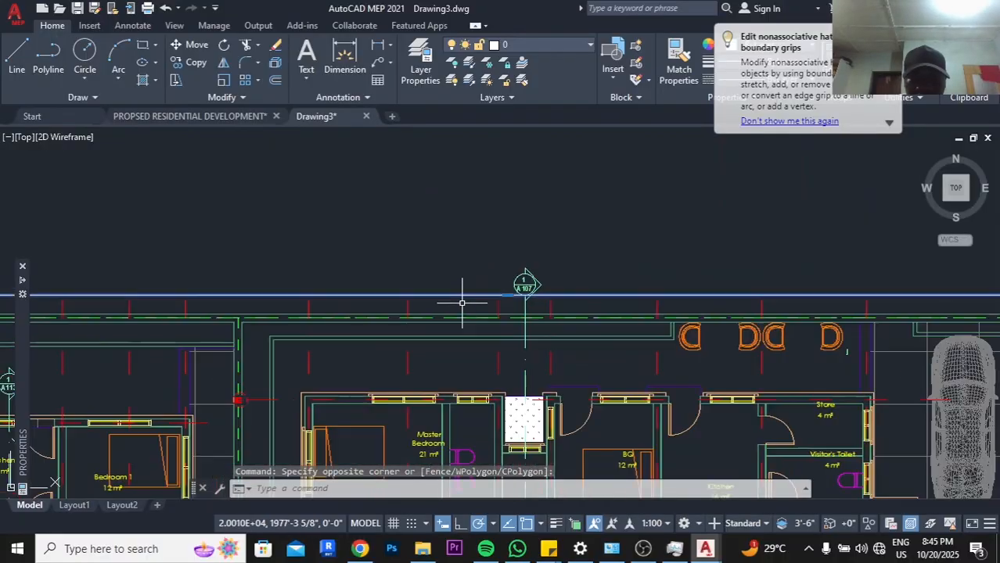
{"action": "scroll", "coordinate": [541, 300], "scroll_direction": "up", "scroll_amount": 5}
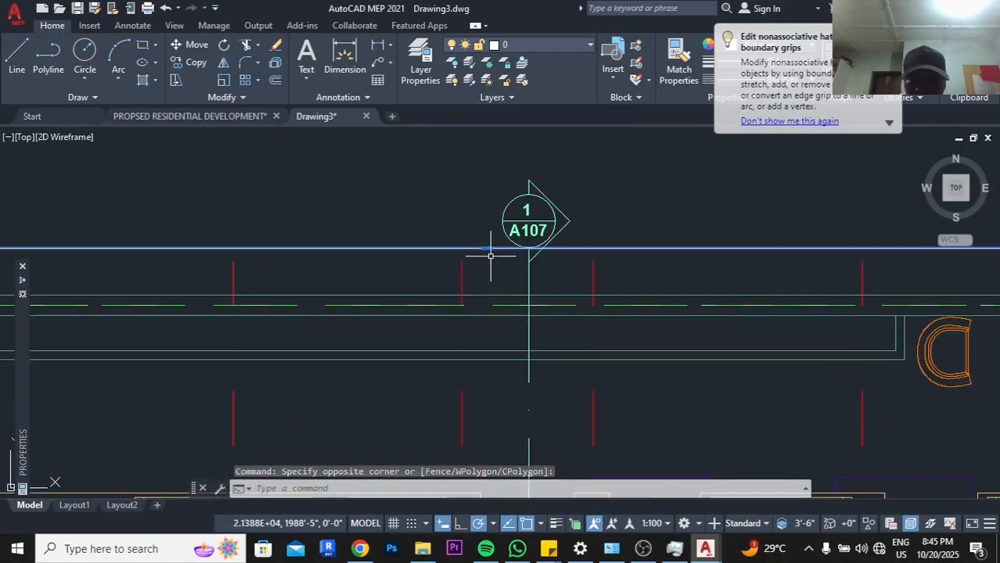
{"action": "left_click", "coordinate": [486, 248]}
{"action": "left_click", "coordinate": [486, 248]}
{"action": "scroll", "coordinate": [493, 235], "scroll_direction": "down", "scroll_amount": 5}
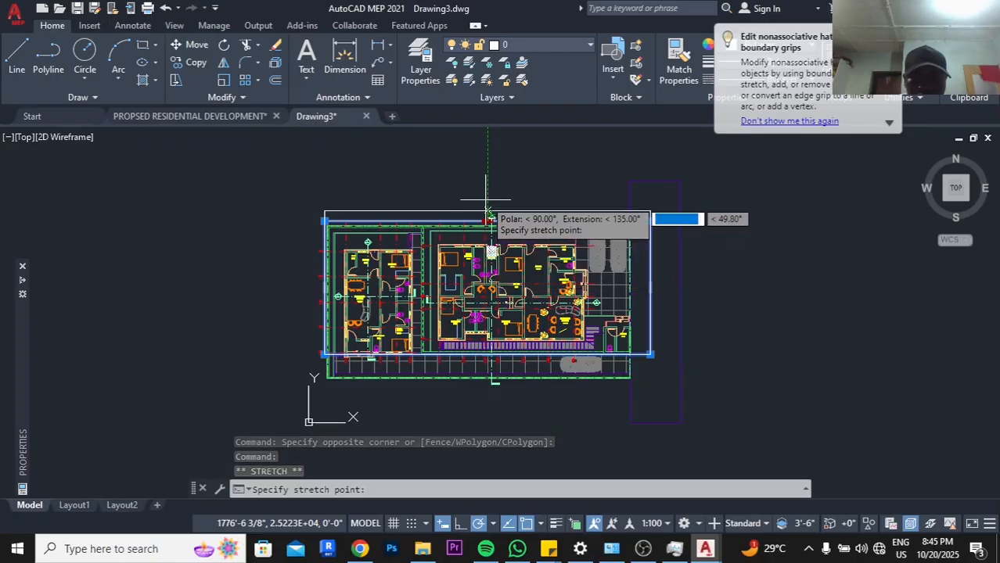
{"action": "scroll", "coordinate": [486, 206], "scroll_direction": "up", "scroll_amount": 4}
{"action": "left_click", "coordinate": [485, 205]}
{"action": "scroll", "coordinate": [481, 215], "scroll_direction": "down", "scroll_amount": 2}
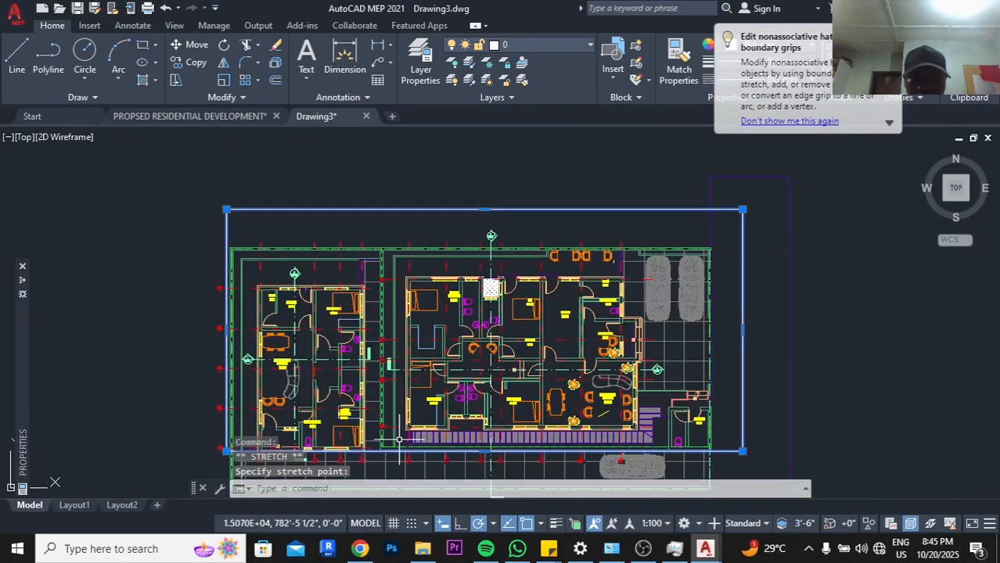
Move the rectangle slightly downward from its lower corner so its lower edge clears the smaller building's entrance steps
{"action": "middle_click_drag", "start_coordinate": [364, 475], "coordinate": [383, 309]}
{"action": "scroll", "coordinate": [248, 282], "scroll_direction": "up", "scroll_amount": 8}
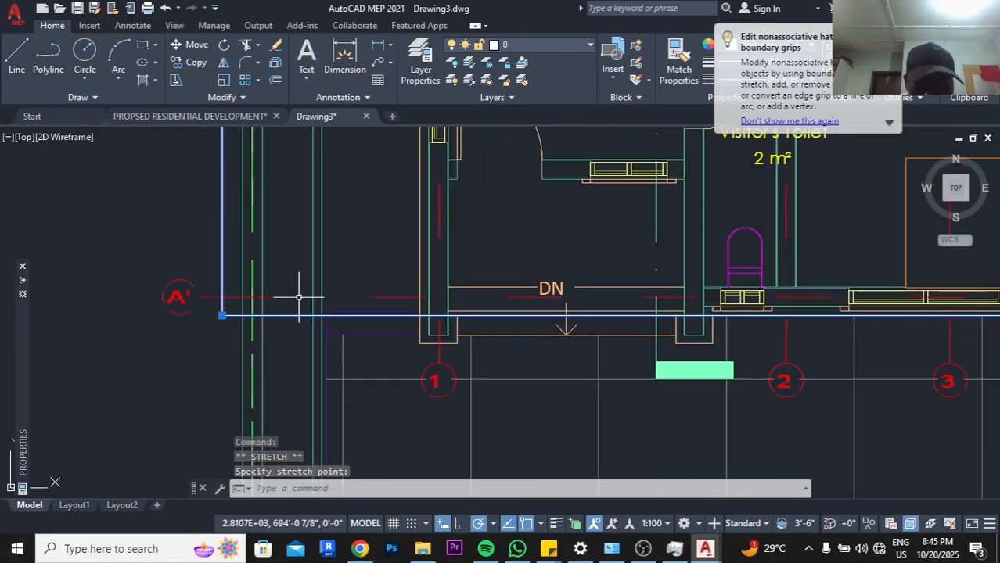
{"action": "key", "text": "Escape"}
{"action": "left_click", "coordinate": [290, 321]}
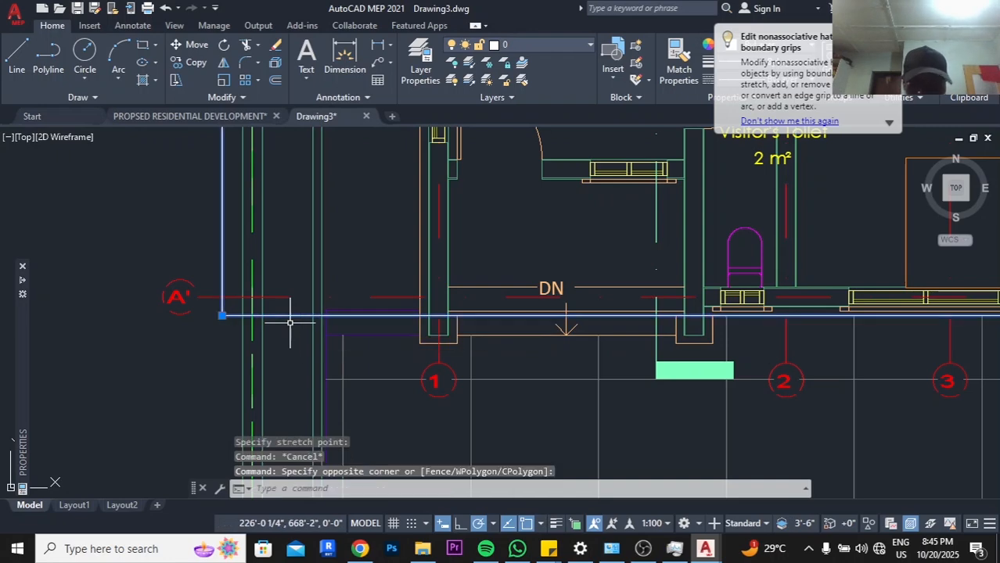
{"action": "left_click", "coordinate": [222, 315]}
{"action": "type", "text": "m"}
{"action": "key", "text": "Return"}
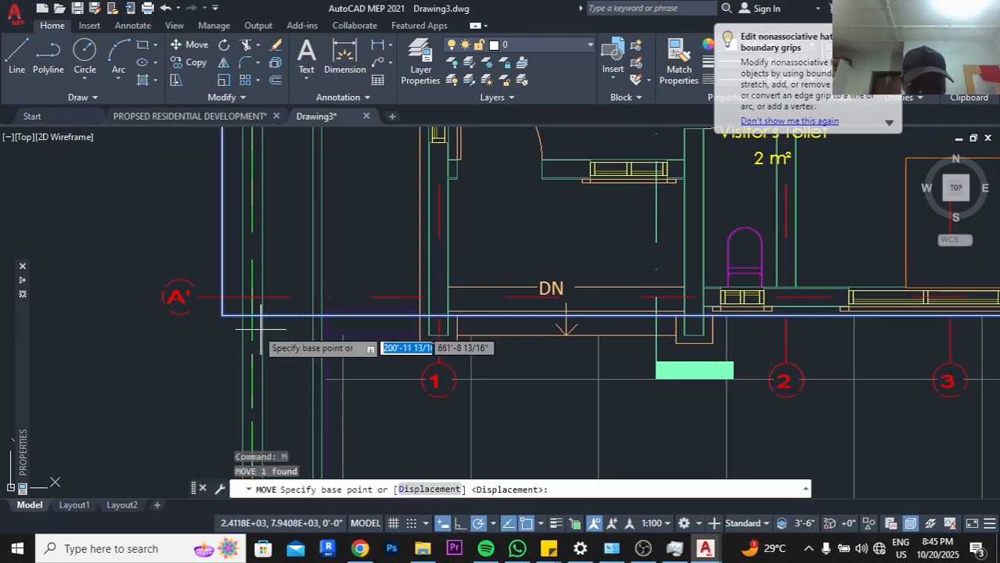
{"action": "left_click", "coordinate": [222, 315]}
{"action": "scroll", "coordinate": [227, 313], "scroll_direction": "down", "scroll_amount": 3}
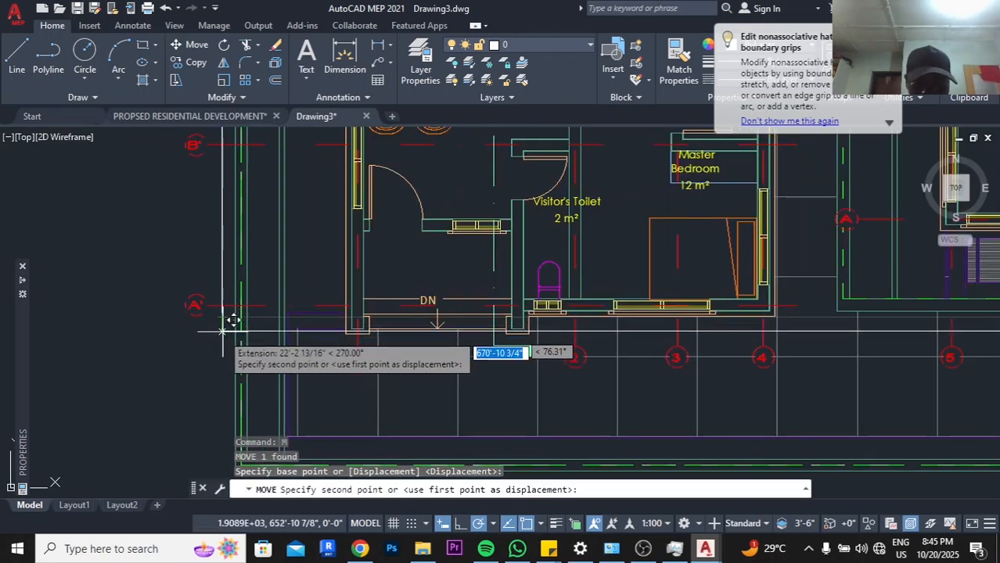
{"action": "left_click", "coordinate": [223, 337]}
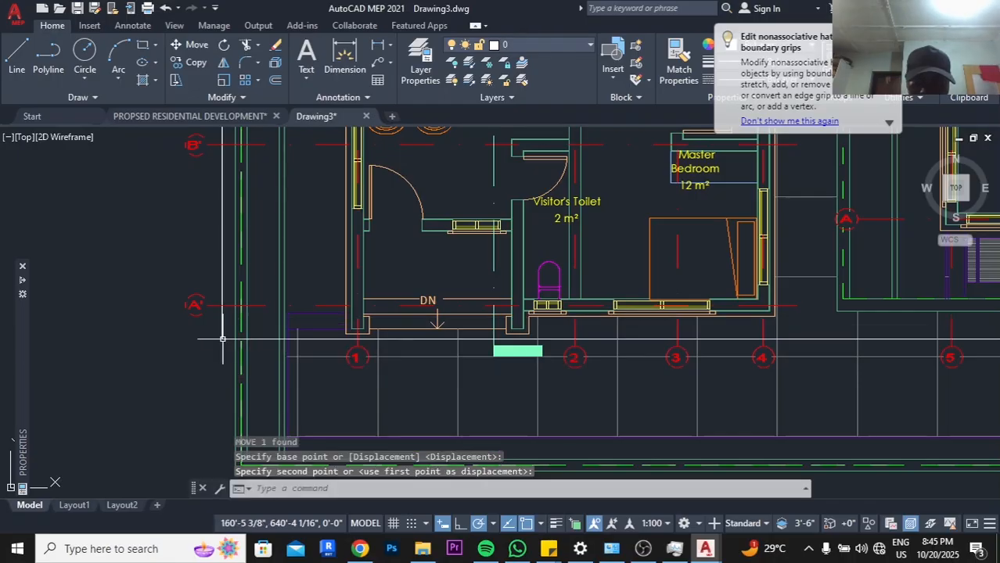
Examine the rectangle's edges against the smaller building's grid lines and grid bubbles 1 to 4
{"action": "scroll", "coordinate": [289, 317], "scroll_direction": "down", "scroll_amount": 5}
{"action": "scroll", "coordinate": [454, 286], "scroll_direction": "up", "scroll_amount": 4}
{"action": "scroll", "coordinate": [423, 281], "scroll_direction": "down", "scroll_amount": 1}
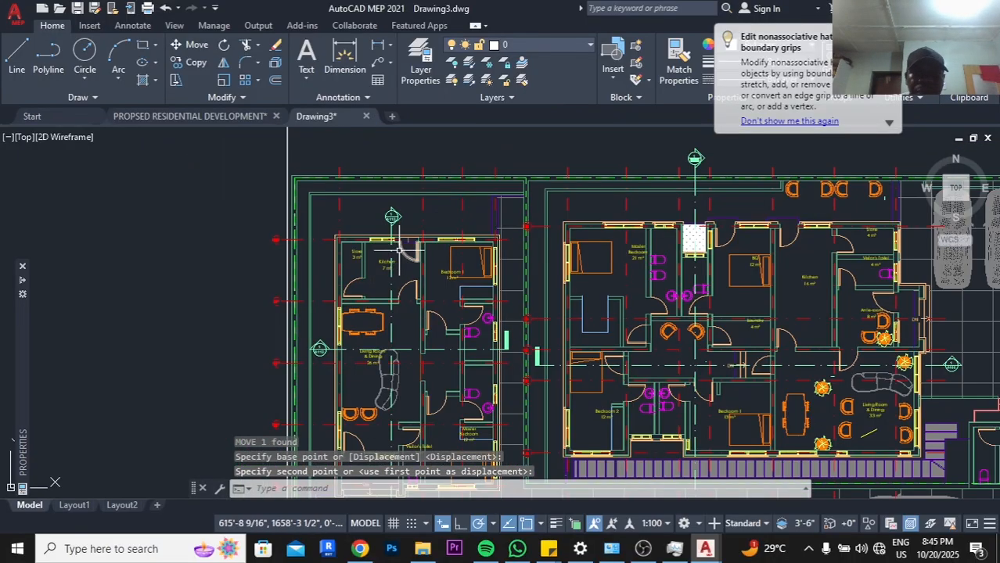
{"action": "scroll", "coordinate": [398, 275], "scroll_direction": "up", "scroll_amount": 1}
{"action": "scroll", "coordinate": [423, 273], "scroll_direction": "up", "scroll_amount": 2}
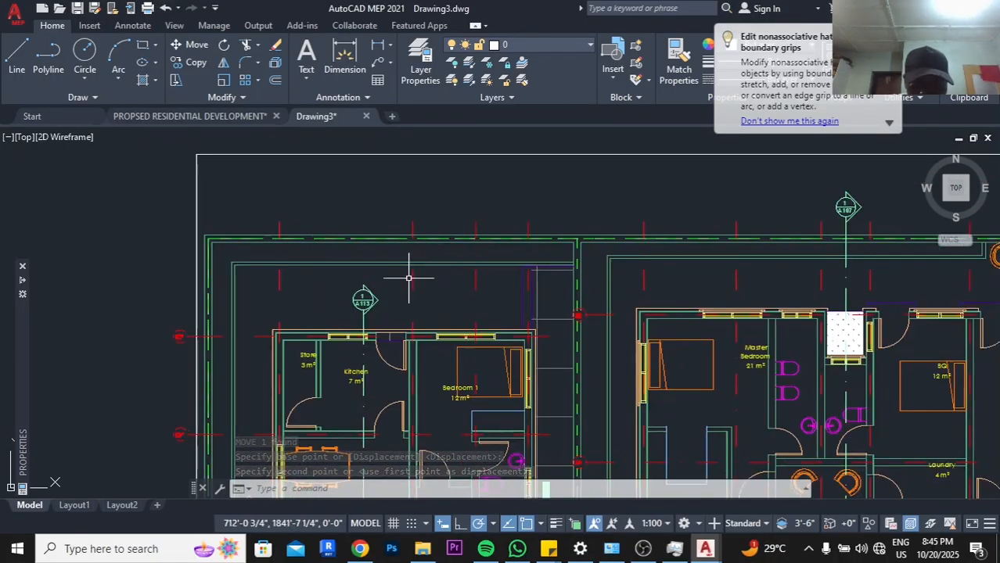
{"action": "left_click", "coordinate": [412, 276]}
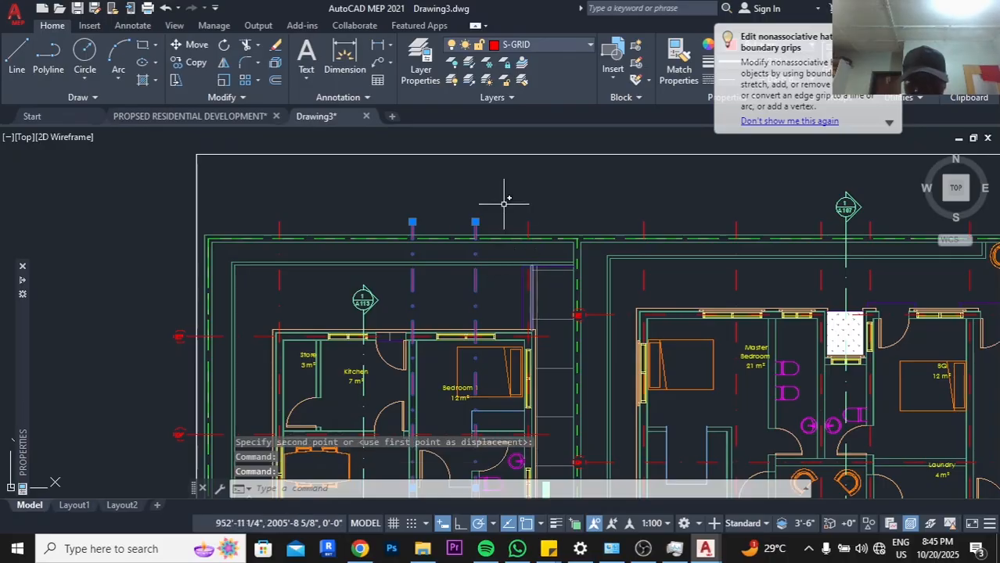
{"action": "scroll", "coordinate": [505, 204], "scroll_direction": "down", "scroll_amount": 4}
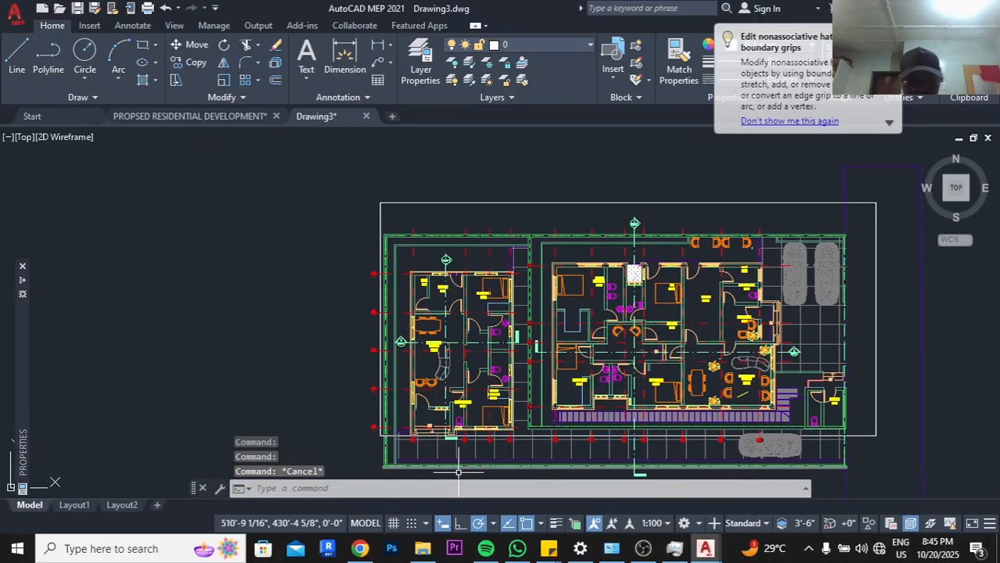
{"action": "scroll", "coordinate": [509, 442], "scroll_direction": "up", "scroll_amount": 3}
{"action": "scroll", "coordinate": [473, 361], "scroll_direction": "down", "scroll_amount": 3}
{"action": "scroll", "coordinate": [425, 398], "scroll_direction": "up", "scroll_amount": 5}
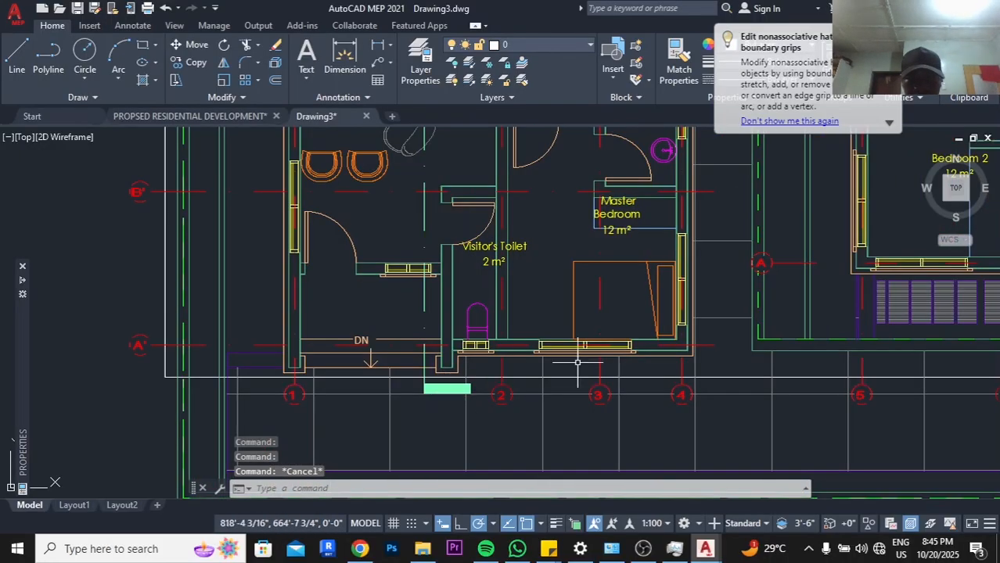
{"action": "scroll", "coordinate": [721, 383], "scroll_direction": "down", "scroll_amount": 2}
{"action": "middle_click_drag", "start_coordinate": [724, 382], "coordinate": [579, 378]}
{"action": "scroll", "coordinate": [656, 376], "scroll_direction": "up", "scroll_amount": 2}
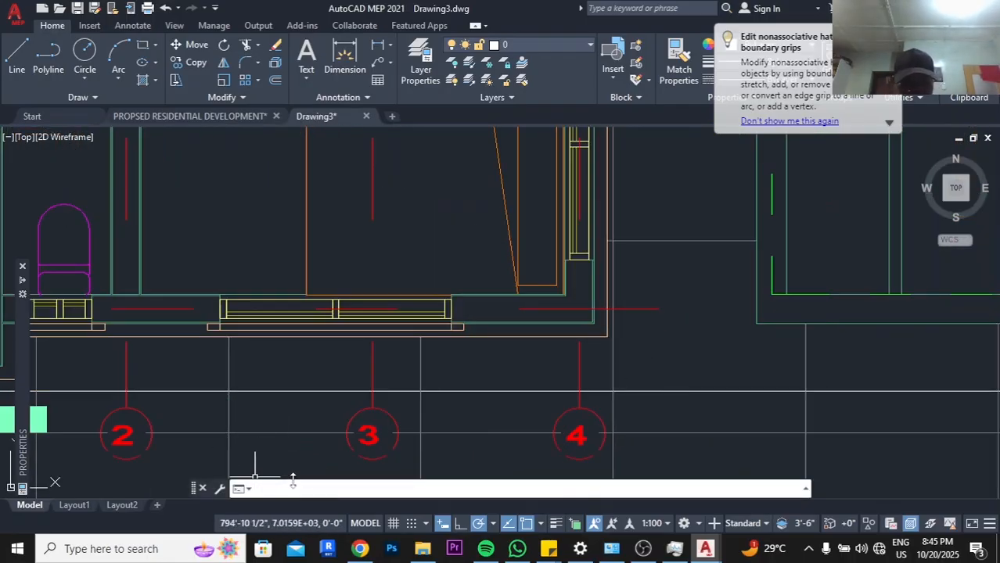
Try to trim grid line 3 above the rectangle's lower edge without choosing a cutting edge, and undo the trim
{"action": "type", "text": "U"}
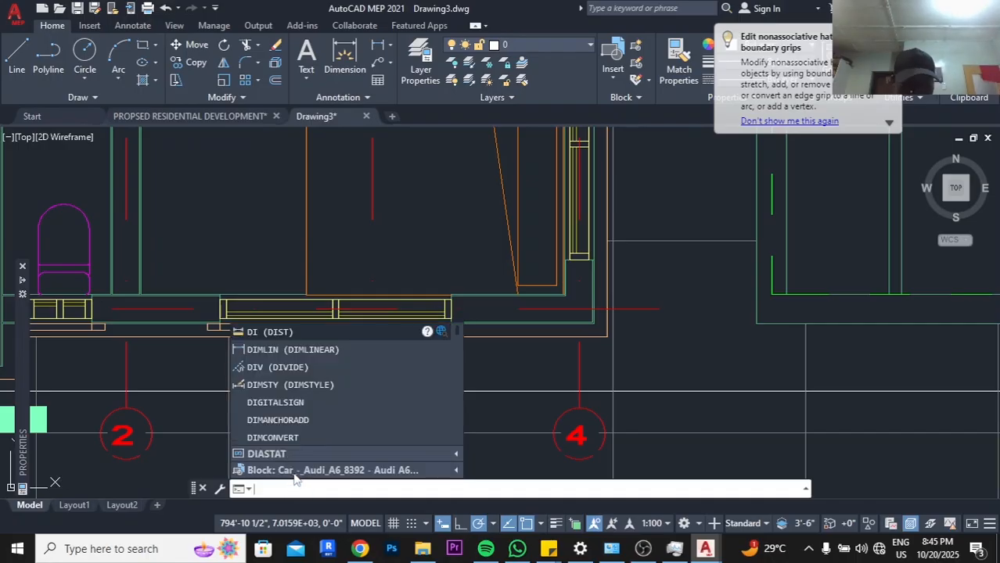
{"action": "type", "text": "TRIM"}
{"action": "key", "text": "Return"}
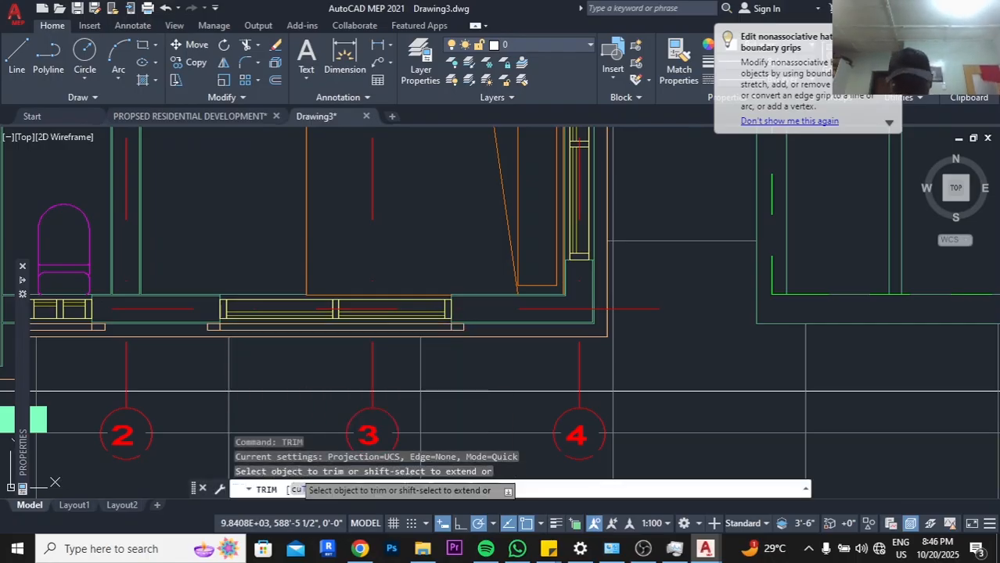
{"action": "left_click", "coordinate": [396, 362]}
{"action": "left_click", "coordinate": [350, 364]}
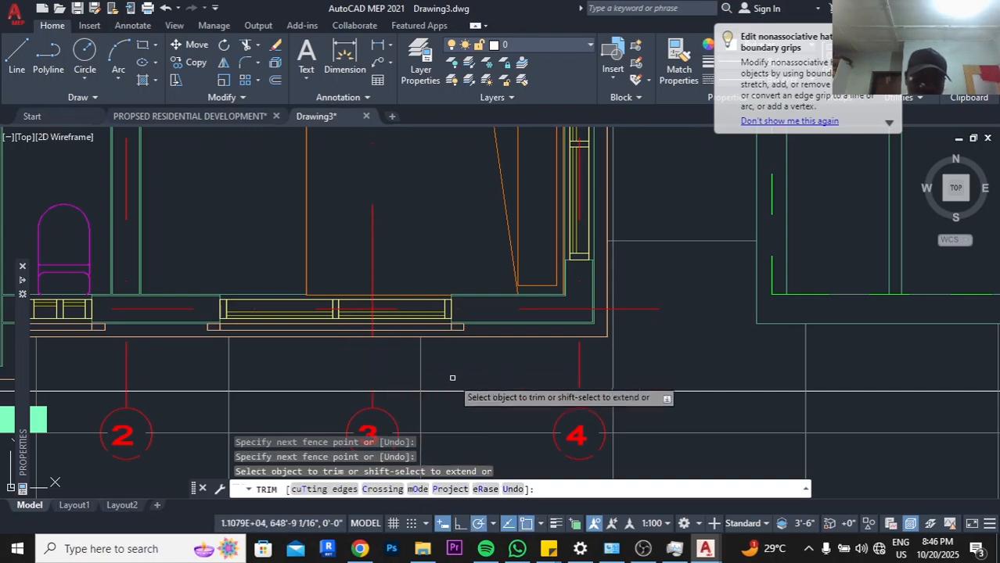
{"action": "scroll", "coordinate": [453, 378], "scroll_direction": "down", "scroll_amount": 2}
{"action": "scroll", "coordinate": [448, 335], "scroll_direction": "down", "scroll_amount": 5}
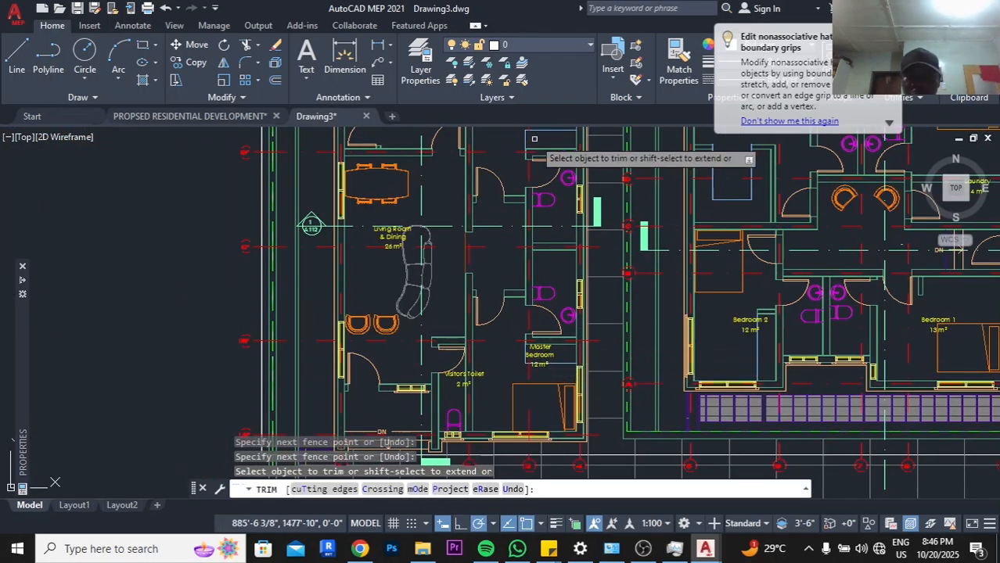
{"action": "middle_click_drag", "start_coordinate": [528, 375], "coordinate": [528, 318]}
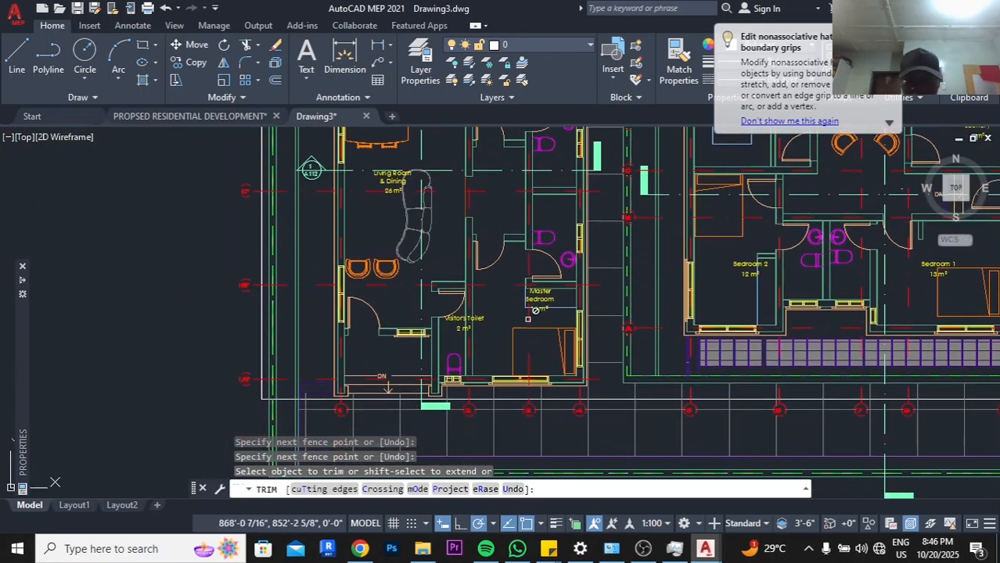
{"action": "key", "text": "Escape"}
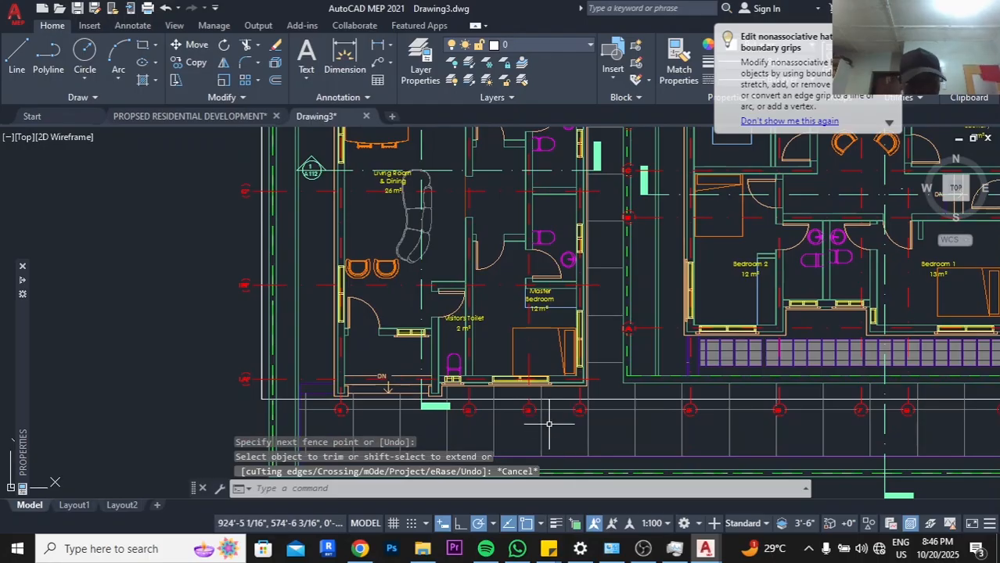
{"action": "key", "text": "ctrl+z"}
{"action": "key", "text": "ctrl+z"}
Trim grid line 2 above the rectangle's lower edge, using the rectangle as the cutting edge
{"action": "scroll", "coordinate": [432, 352], "scroll_direction": "down", "scroll_amount": 6}
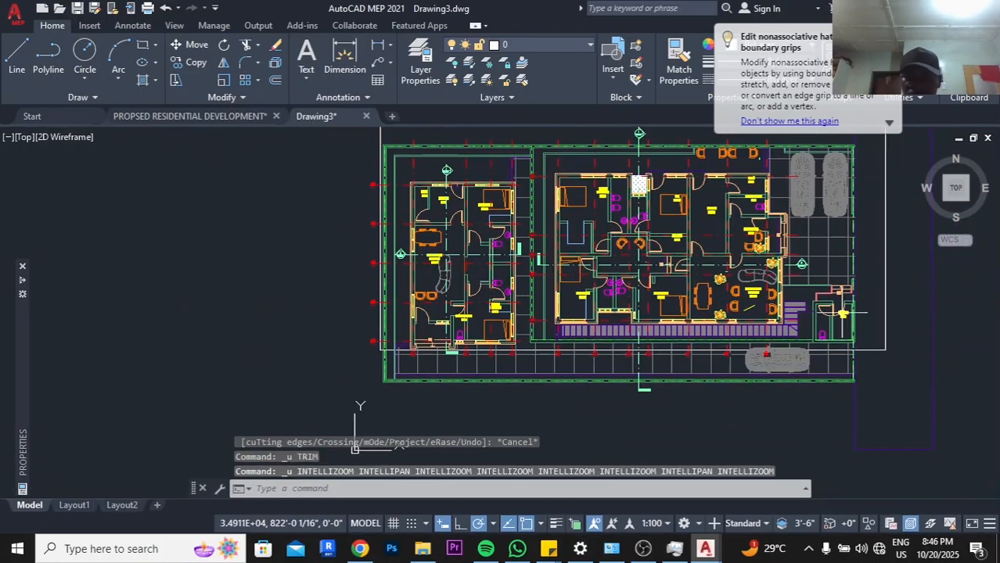
{"action": "scroll", "coordinate": [836, 328], "scroll_direction": "up", "scroll_amount": 4}
{"action": "left_click", "coordinate": [792, 337]}
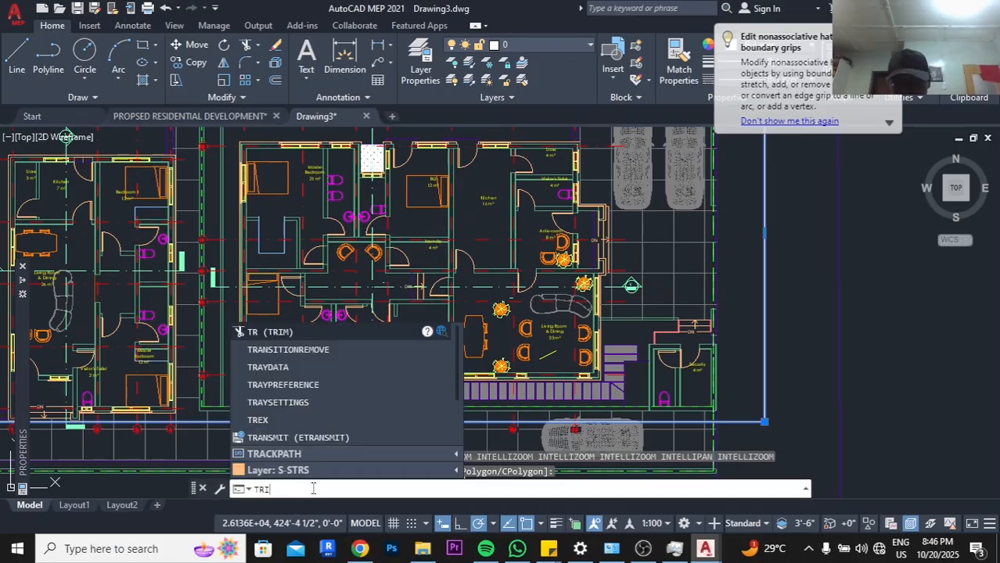
{"action": "key", "text": "Return"}
{"action": "scroll", "coordinate": [467, 404], "scroll_direction": "down", "scroll_amount": 3}
{"action": "scroll", "coordinate": [462, 405], "scroll_direction": "up", "scroll_amount": 4}
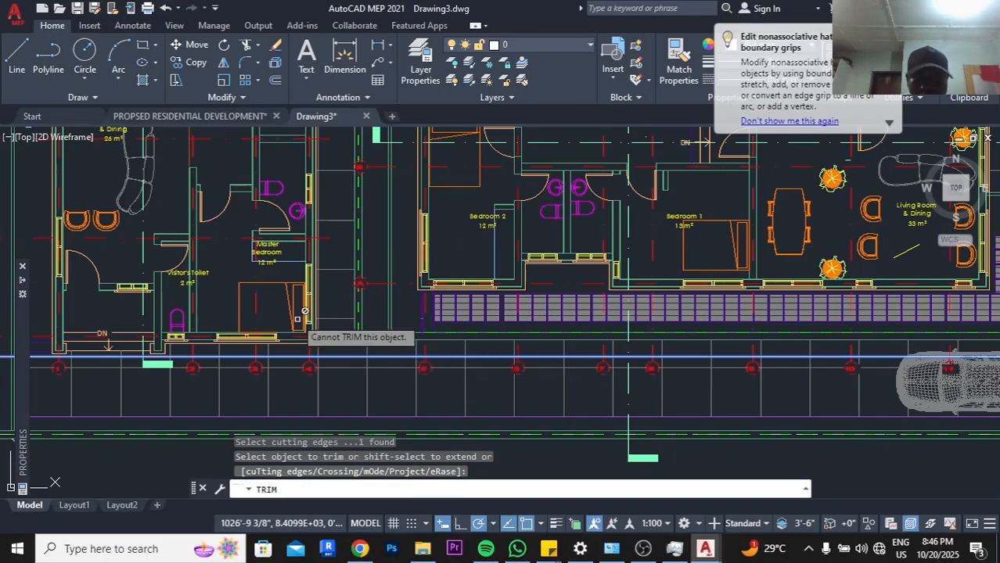
{"action": "scroll", "coordinate": [303, 318], "scroll_direction": "up", "scroll_amount": 6}
{"action": "middle_click_drag", "start_coordinate": [268, 402], "coordinate": [592, 241]}
{"action": "middle_click_drag", "start_coordinate": [274, 319], "coordinate": [554, 338]}
{"action": "left_click", "coordinate": [558, 326]}
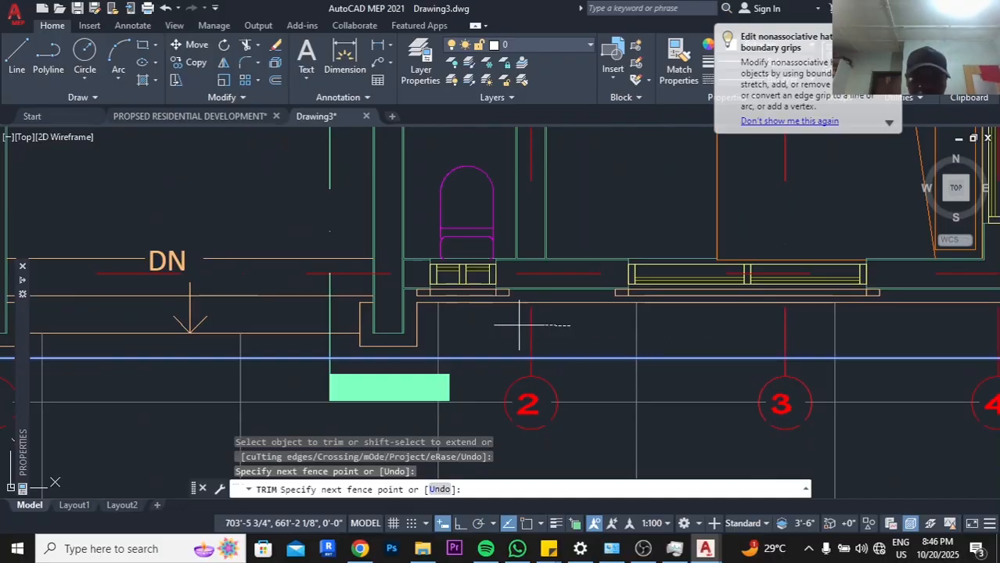
{"action": "left_click", "coordinate": [499, 323]}
Trim grid lines 1 and 3 of the smaller building back to the rectangle's lower edge
{"action": "scroll", "coordinate": [539, 332], "scroll_direction": "down", "scroll_amount": 4}
{"action": "scroll", "coordinate": [317, 332], "scroll_direction": "up", "scroll_amount": 6}
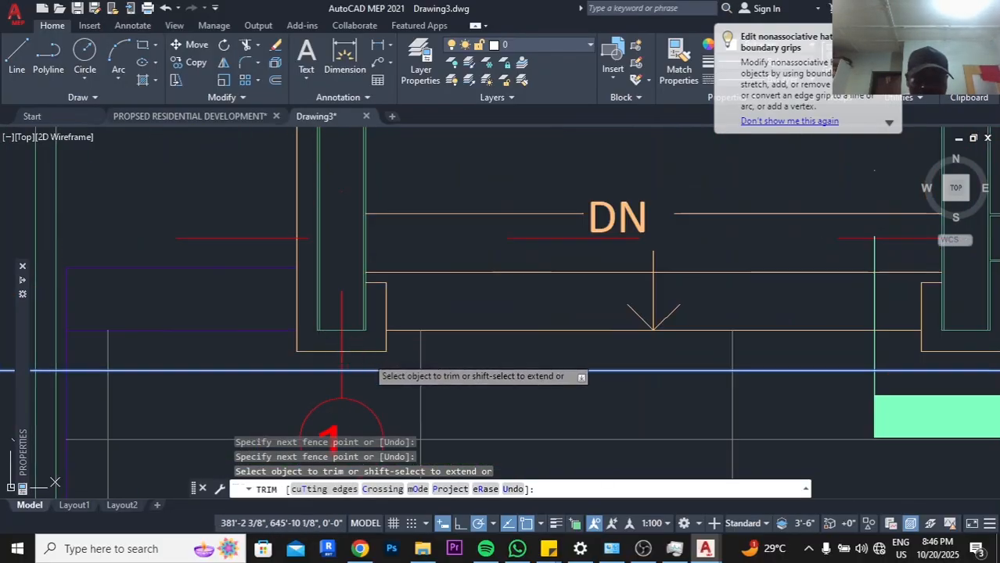
{"action": "scroll", "coordinate": [470, 368], "scroll_direction": "down", "scroll_amount": 5}
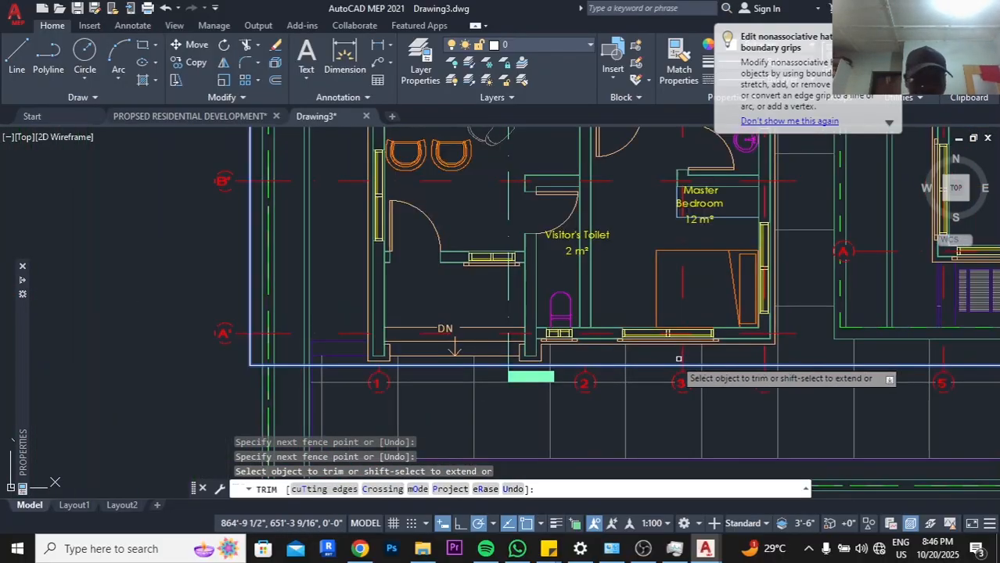
{"action": "scroll", "coordinate": [258, 333], "scroll_direction": "up", "scroll_amount": 4}
{"action": "scroll", "coordinate": [398, 373], "scroll_direction": "down", "scroll_amount": 6}
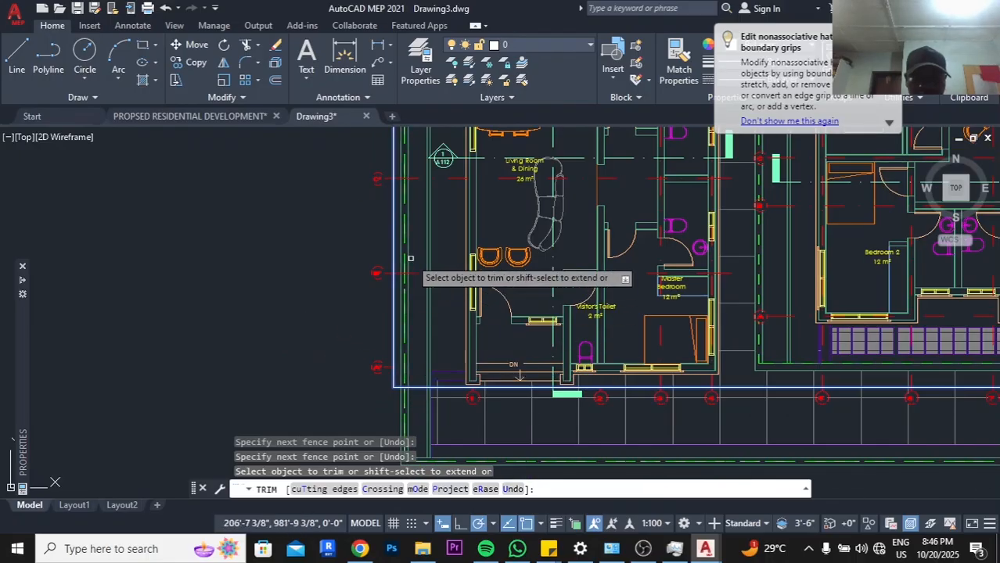
Trim the smaller building's grid lines B' and C' inside the rectangle, back to its side edge
{"action": "scroll", "coordinate": [411, 260], "scroll_direction": "up", "scroll_amount": 6}
{"action": "left_click", "coordinate": [350, 288]}
{"action": "left_click", "coordinate": [391, 347]}
{"action": "scroll", "coordinate": [391, 347], "scroll_direction": "down", "scroll_amount": 6}
{"action": "middle_click_drag", "start_coordinate": [394, 266], "coordinate": [425, 372]}
{"action": "scroll", "coordinate": [408, 359], "scroll_direction": "up", "scroll_amount": 2}
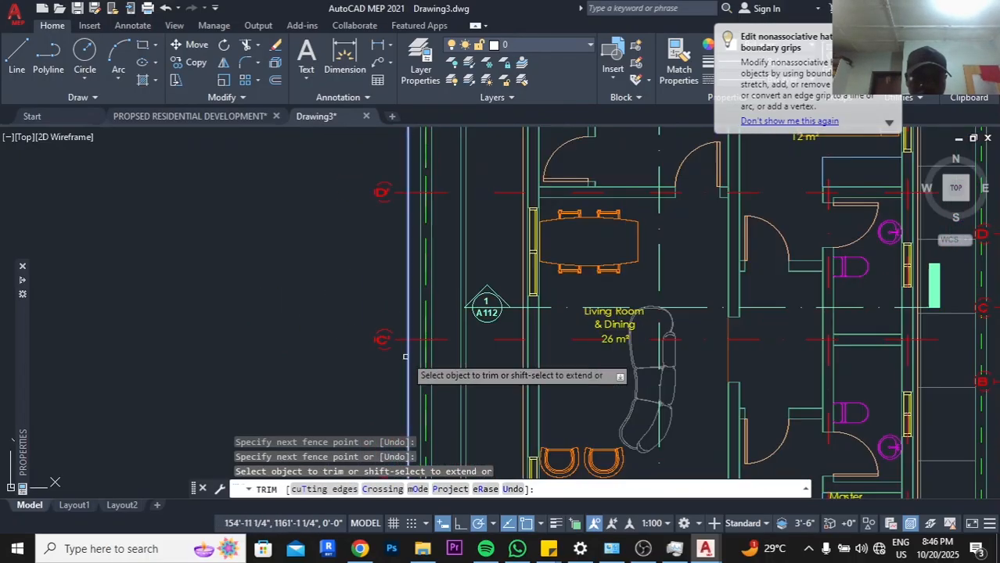
{"action": "scroll", "coordinate": [417, 359], "scroll_direction": "up", "scroll_amount": 2}
{"action": "left_click", "coordinate": [416, 311]}
{"action": "left_click", "coordinate": [413, 352]}
Trim grid line D' and the lettered grid line beside the Store back to the rectangle's side edge
{"action": "scroll", "coordinate": [403, 349], "scroll_direction": "down", "scroll_amount": 4}
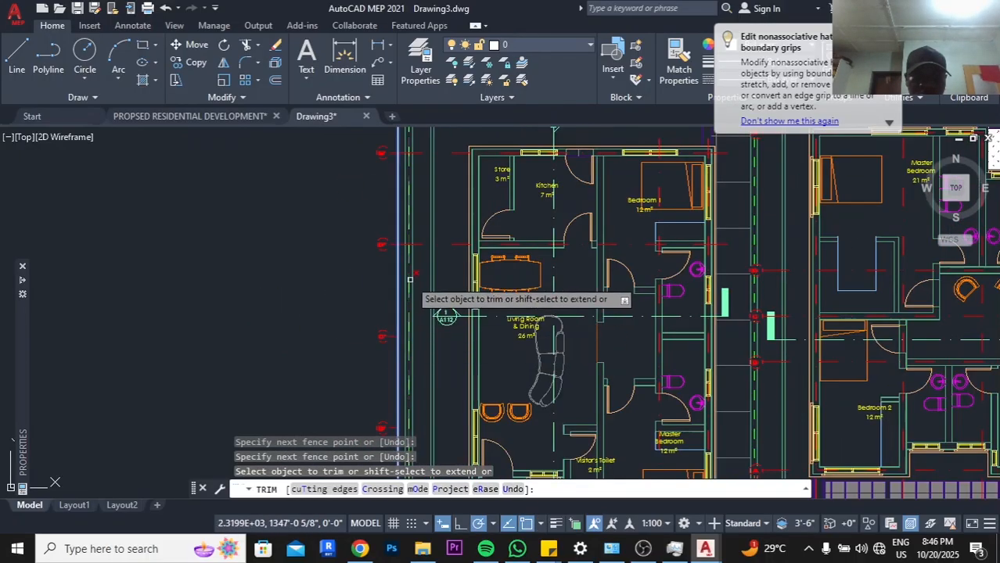
{"action": "middle_click_drag", "start_coordinate": [408, 279], "coordinate": [408, 383]}
{"action": "scroll", "coordinate": [407, 384], "scroll_direction": "up", "scroll_amount": 2}
{"action": "scroll", "coordinate": [407, 383], "scroll_direction": "up", "scroll_amount": 4}
{"action": "left_click", "coordinate": [372, 297]}
{"action": "left_click", "coordinate": [370, 370]}
{"action": "scroll", "coordinate": [370, 372], "scroll_direction": "down", "scroll_amount": 6}
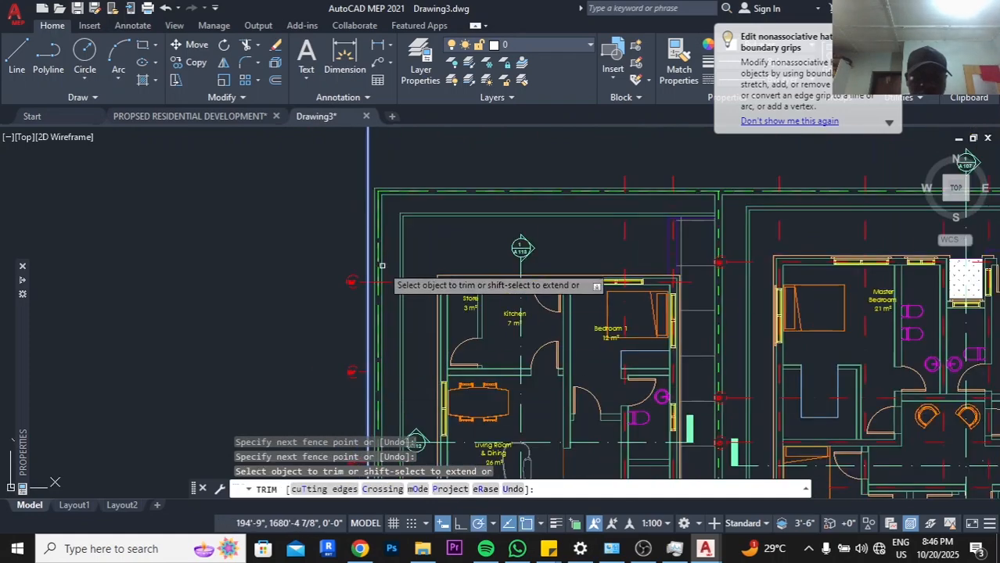
{"action": "scroll", "coordinate": [379, 259], "scroll_direction": "up", "scroll_amount": 6}
Trim grid lines 4, 5 and 6 back to the rectangle's lower edge
{"action": "scroll", "coordinate": [346, 352], "scroll_direction": "down", "scroll_amount": 7}
{"action": "middle_click_drag", "start_coordinate": [691, 352], "coordinate": [460, 198]}
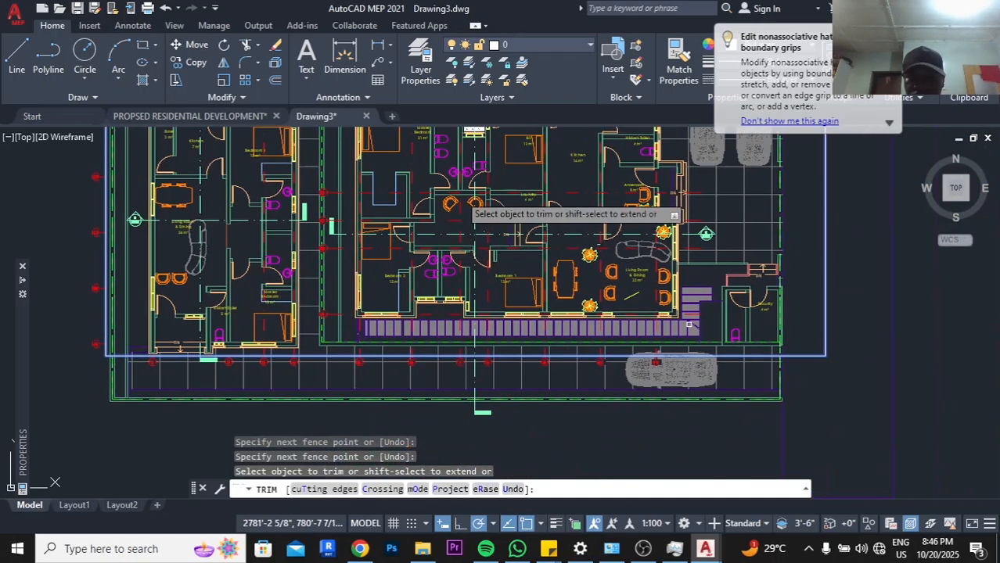
{"action": "scroll", "coordinate": [252, 362], "scroll_direction": "up", "scroll_amount": 6}
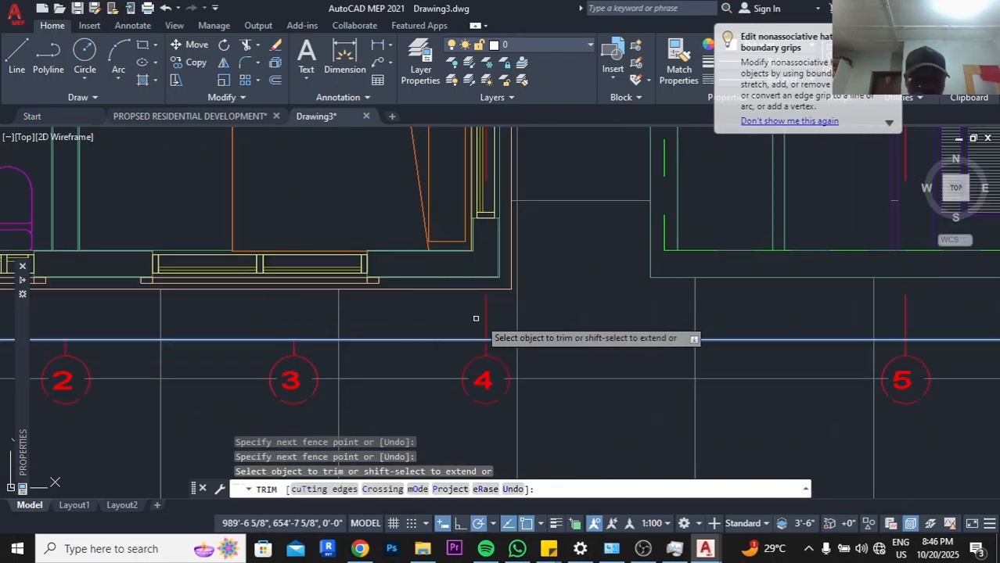
{"action": "left_click", "coordinate": [434, 314]}
{"action": "left_click", "coordinate": [433, 315]}
{"action": "scroll", "coordinate": [418, 325], "scroll_direction": "down", "scroll_amount": 6}
{"action": "scroll", "coordinate": [524, 321], "scroll_direction": "up", "scroll_amount": 4}
{"action": "left_click", "coordinate": [554, 326]}
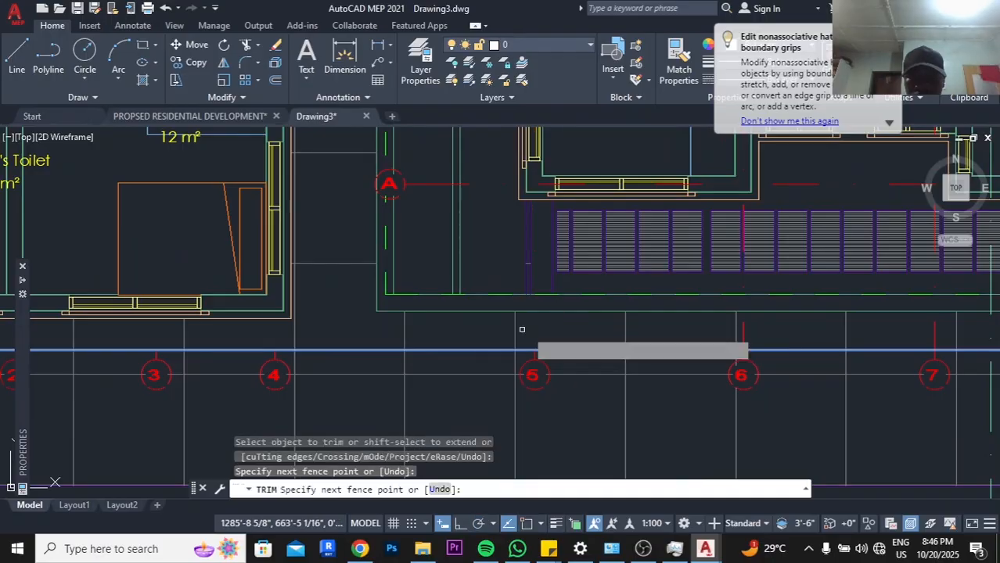
{"action": "left_click", "coordinate": [521, 328]}
{"action": "left_click", "coordinate": [764, 330]}
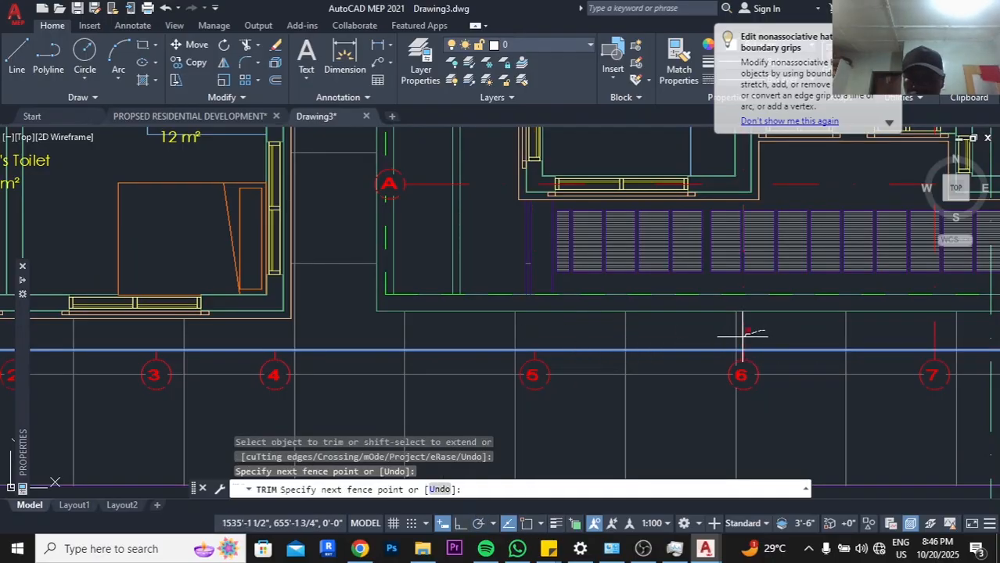
{"action": "left_click", "coordinate": [719, 340]}
Trim the larger building's grid lines 7, 8 and 9 back to the rectangle's lower edge
{"action": "middle_click_drag", "start_coordinate": [717, 339], "coordinate": [241, 338]}
{"action": "left_click", "coordinate": [483, 335]}
{"action": "left_click", "coordinate": [431, 337]}
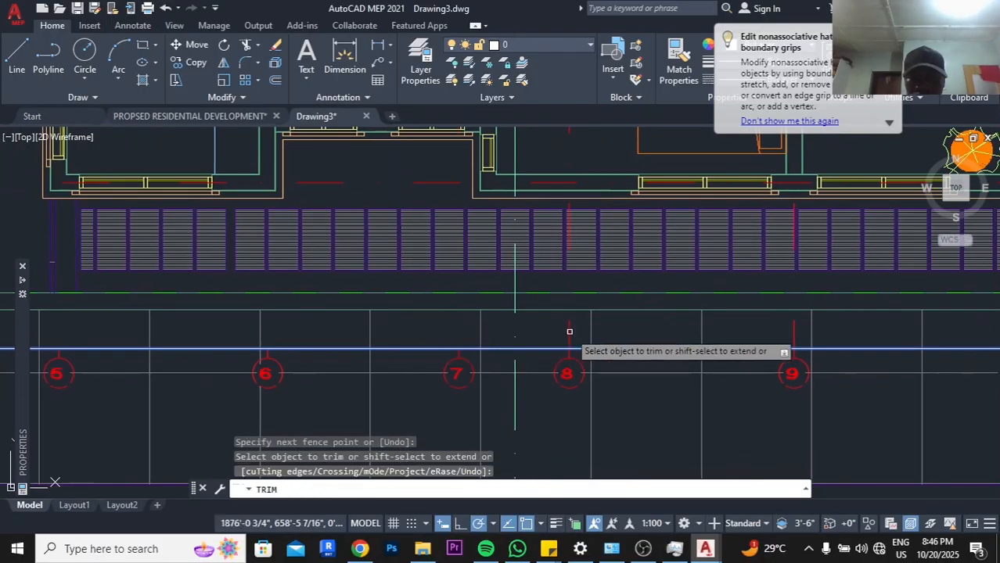
{"action": "left_click", "coordinate": [574, 332]}
{"action": "left_click", "coordinate": [510, 335]}
{"action": "scroll", "coordinate": [559, 334], "scroll_direction": "down", "scroll_amount": 4}
{"action": "middle_click_drag", "start_coordinate": [569, 340], "coordinate": [449, 421]}
{"action": "scroll", "coordinate": [522, 416], "scroll_direction": "up", "scroll_amount": 4}
{"action": "left_click", "coordinate": [525, 414]}
{"action": "left_click", "coordinate": [463, 417]}
Trim grid line 10 and the grid line at the parked car back to the rectangle's lower edge
{"action": "scroll", "coordinate": [457, 399], "scroll_direction": "down", "scroll_amount": 4}
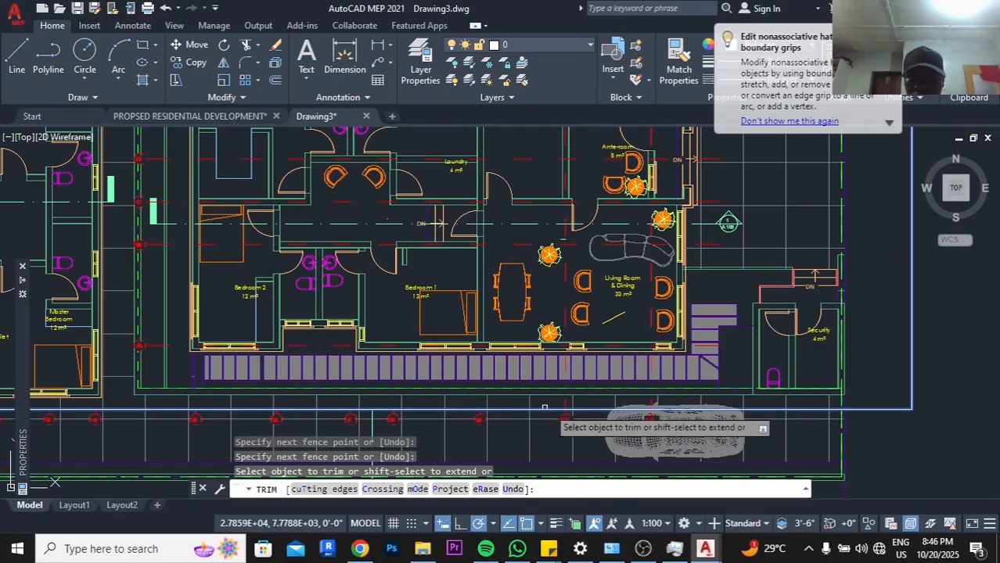
{"action": "scroll", "coordinate": [565, 408], "scroll_direction": "up", "scroll_amount": 4}
{"action": "left_click", "coordinate": [586, 399]}
{"action": "left_click", "coordinate": [545, 402]}
{"action": "scroll", "coordinate": [544, 402], "scroll_direction": "down", "scroll_amount": 4}
{"action": "scroll", "coordinate": [602, 305], "scroll_direction": "up", "scroll_amount": 7}
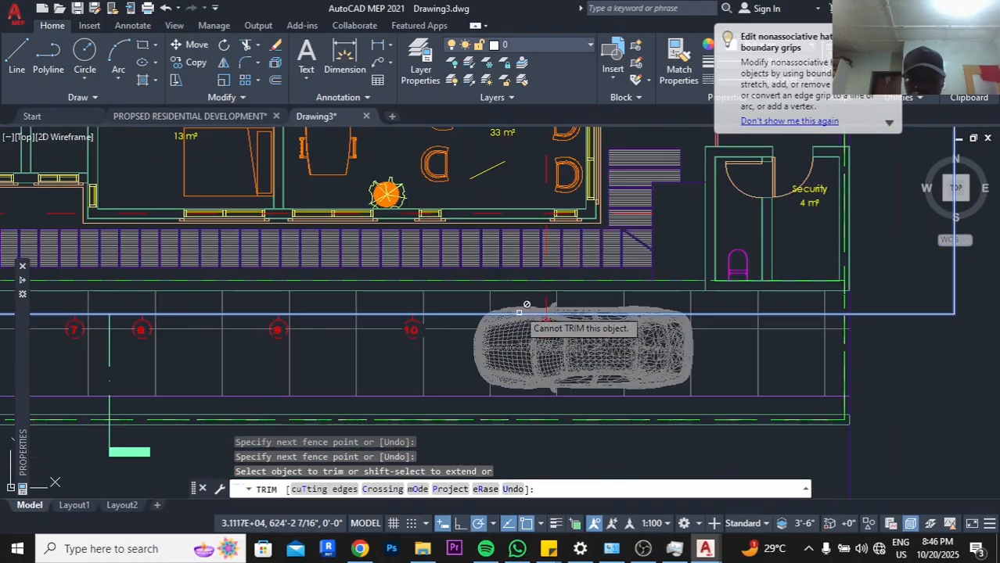
{"action": "left_click", "coordinate": [604, 305]}
{"action": "scroll", "coordinate": [602, 338], "scroll_direction": "down", "scroll_amount": 7}
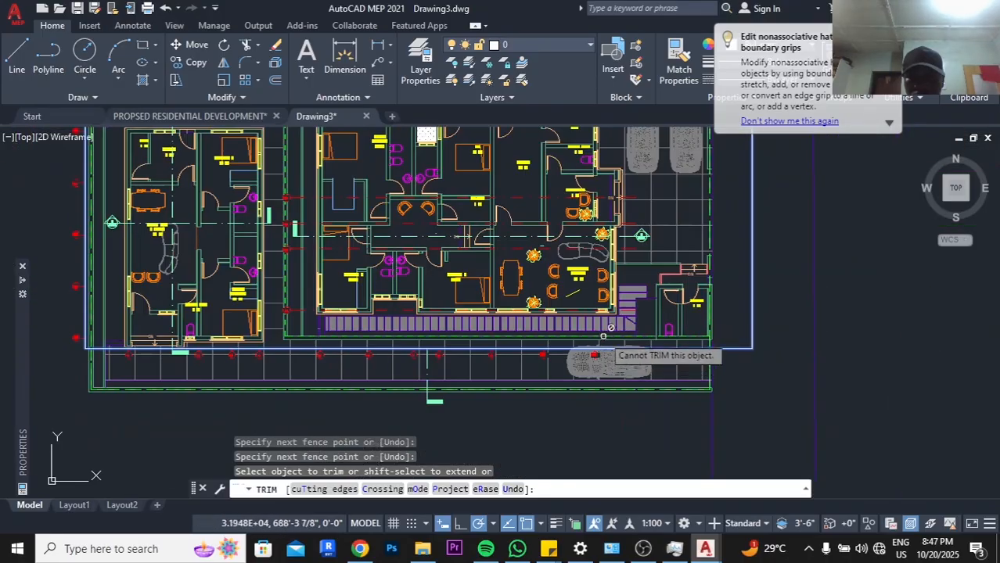
{"action": "middle_click_drag", "start_coordinate": [616, 322], "coordinate": [658, 380]}
{"action": "scroll", "coordinate": [345, 251], "scroll_direction": "up", "scroll_amount": 7}
{"action": "scroll", "coordinate": [369, 274], "scroll_direction": "down", "scroll_amount": 7}
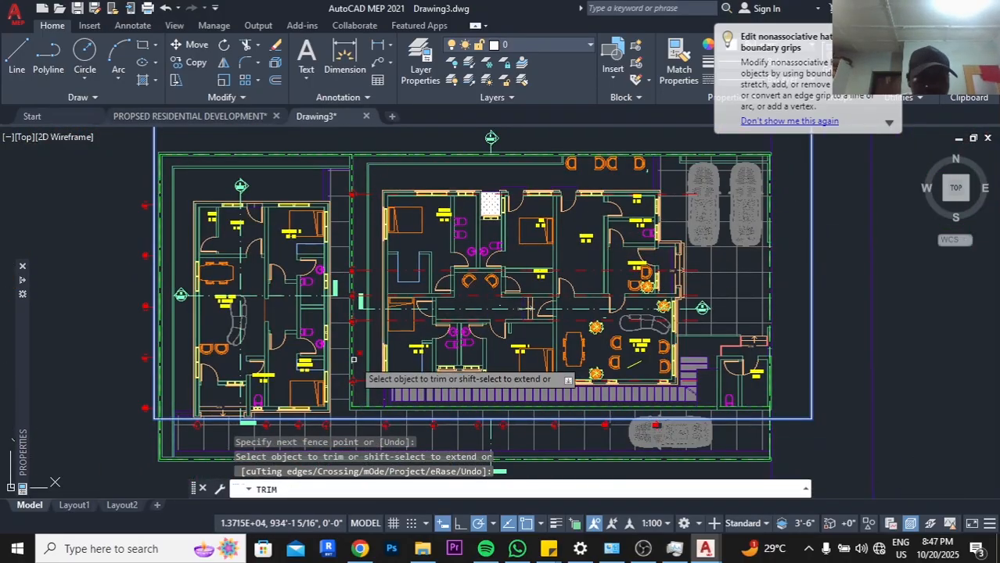
{"action": "key", "text": "Escape"}
Draw a second rectangle across the larger building, with its side edge between the lettered grid bubbles and the building's outer wall
{"action": "scroll", "coordinate": [423, 267], "scroll_direction": "down", "scroll_amount": 4}
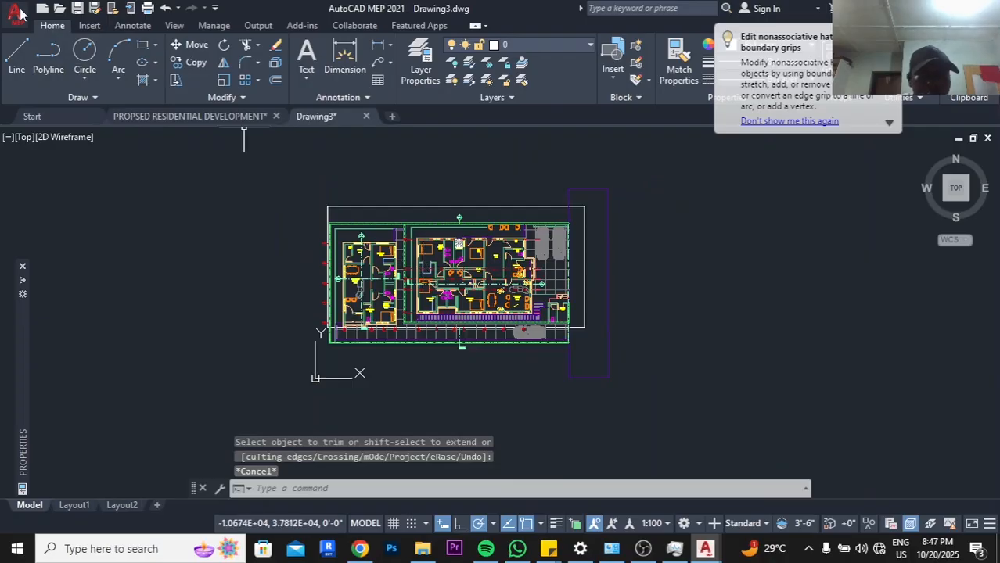
{"action": "left_click", "coordinate": [144, 51]}
{"action": "scroll", "coordinate": [509, 321], "scroll_direction": "up", "scroll_amount": 8}
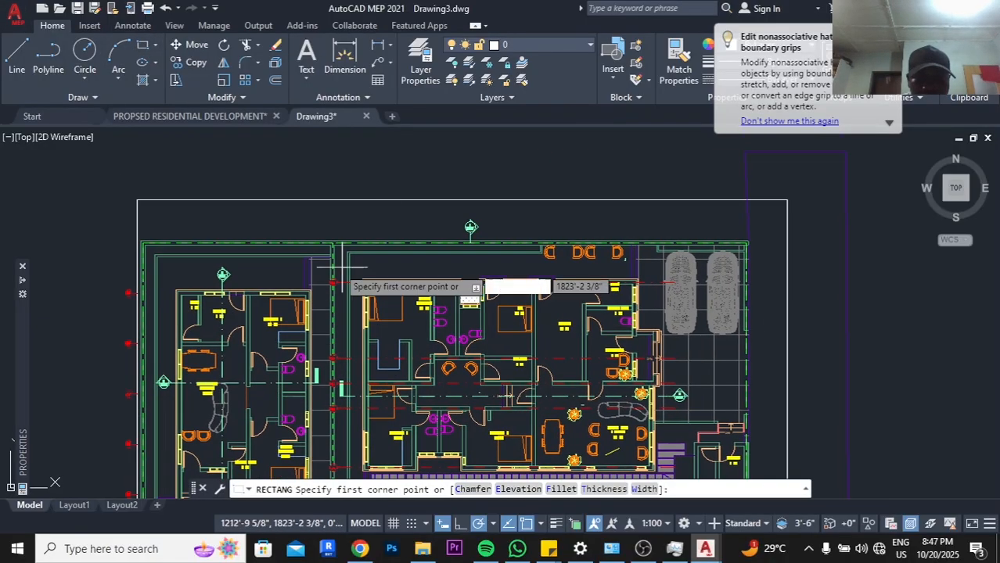
{"action": "left_click", "coordinate": [339, 267]}
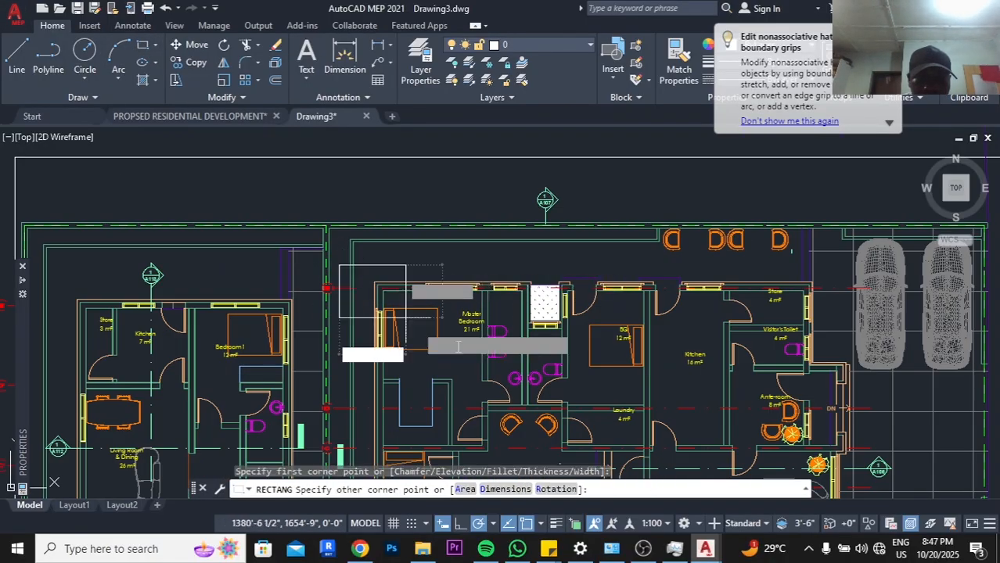
{"action": "scroll", "coordinate": [344, 270], "scroll_direction": "down", "scroll_amount": 4}
{"action": "middle_click_drag", "start_coordinate": [638, 404], "coordinate": [597, 297]}
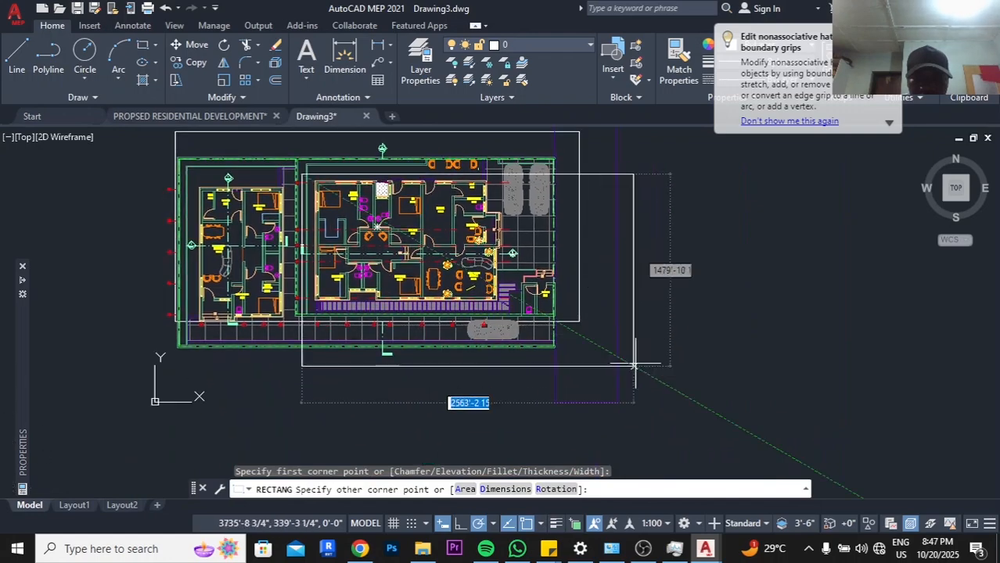
{"action": "left_click", "coordinate": [669, 404]}
Trim the larger building's uppermost lettered grid line inside the second rectangle, using that rectangle as the cutting edge
{"action": "left_click", "coordinate": [690, 350]}
{"action": "left_click", "coordinate": [643, 382]}
{"action": "type", "text": "TR"}
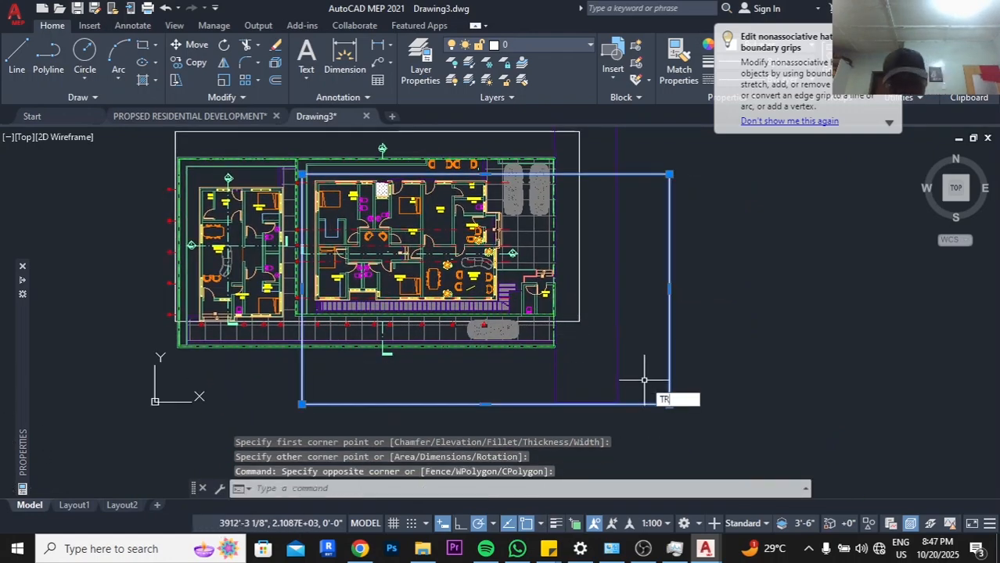
{"action": "type", "text": "IM"}
{"action": "key", "text": "Return"}
{"action": "scroll", "coordinate": [317, 227], "scroll_direction": "up", "scroll_amount": 5}
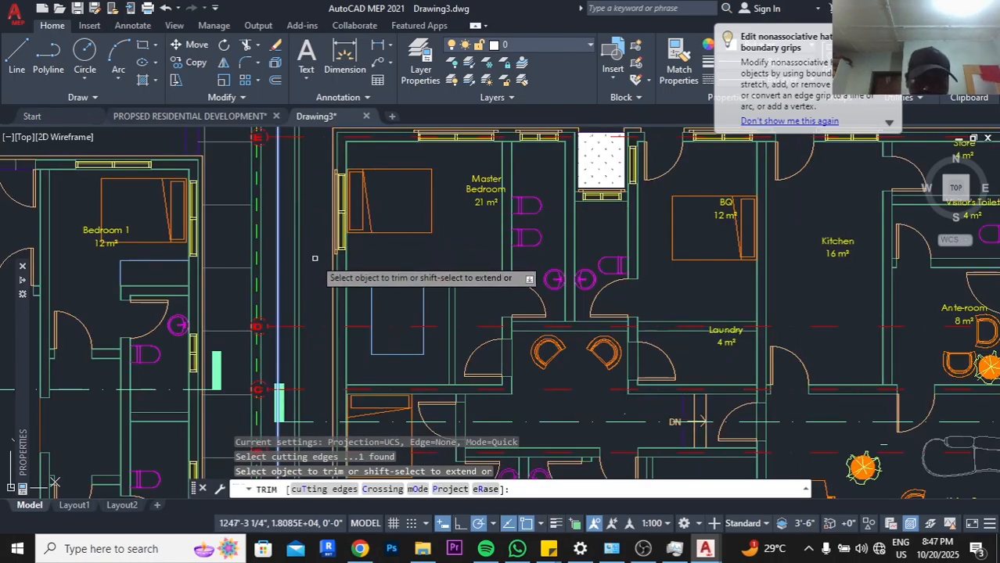
{"action": "middle_click_drag", "start_coordinate": [315, 260], "coordinate": [476, 360]}
{"action": "scroll", "coordinate": [436, 238], "scroll_direction": "up", "scroll_amount": 2}
{"action": "left_click", "coordinate": [464, 220]}
{"action": "left_click", "coordinate": [447, 219]}
{"action": "scroll", "coordinate": [446, 220], "scroll_direction": "down", "scroll_amount": 6}
{"action": "scroll", "coordinate": [456, 315], "scroll_direction": "up", "scroll_amount": 4}
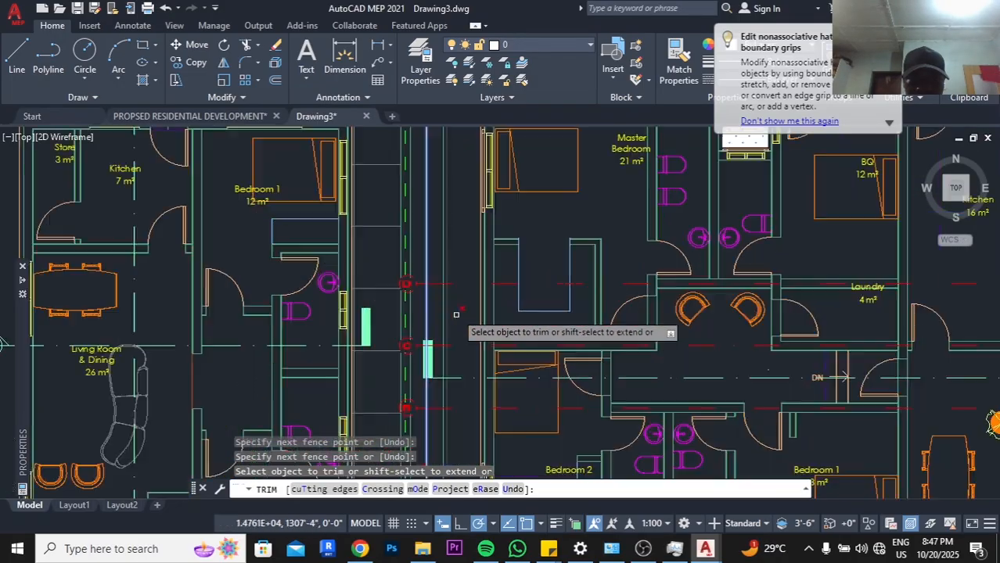
Trim the larger building's grid lines D, C, B and A back to the second rectangle's side edge
{"action": "scroll", "coordinate": [438, 364], "scroll_direction": "up", "scroll_amount": 5}
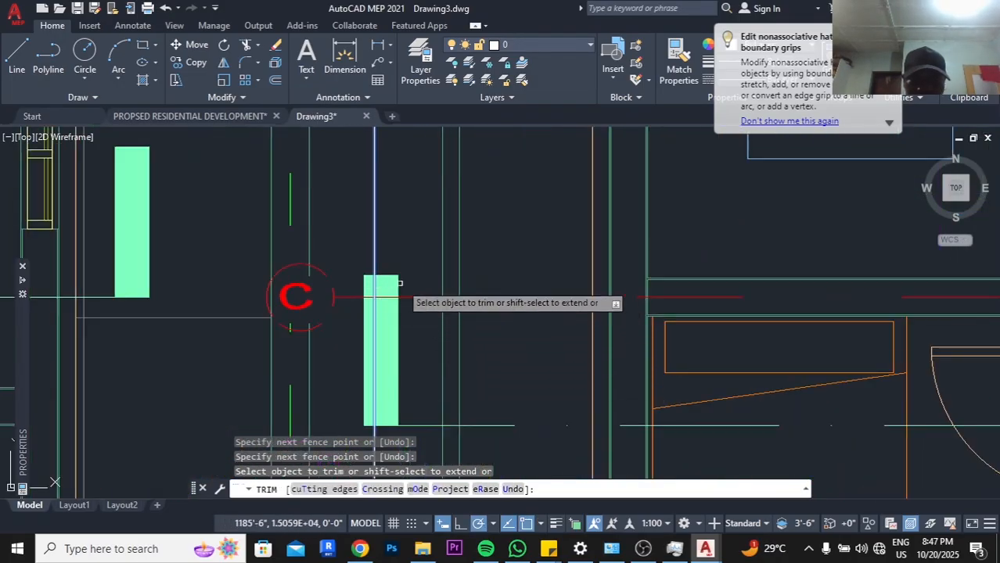
{"action": "scroll", "coordinate": [409, 305], "scroll_direction": "down", "scroll_amount": 6}
{"action": "scroll", "coordinate": [407, 336], "scroll_direction": "up", "scroll_amount": 5}
{"action": "scroll", "coordinate": [401, 312], "scroll_direction": "down", "scroll_amount": 2}
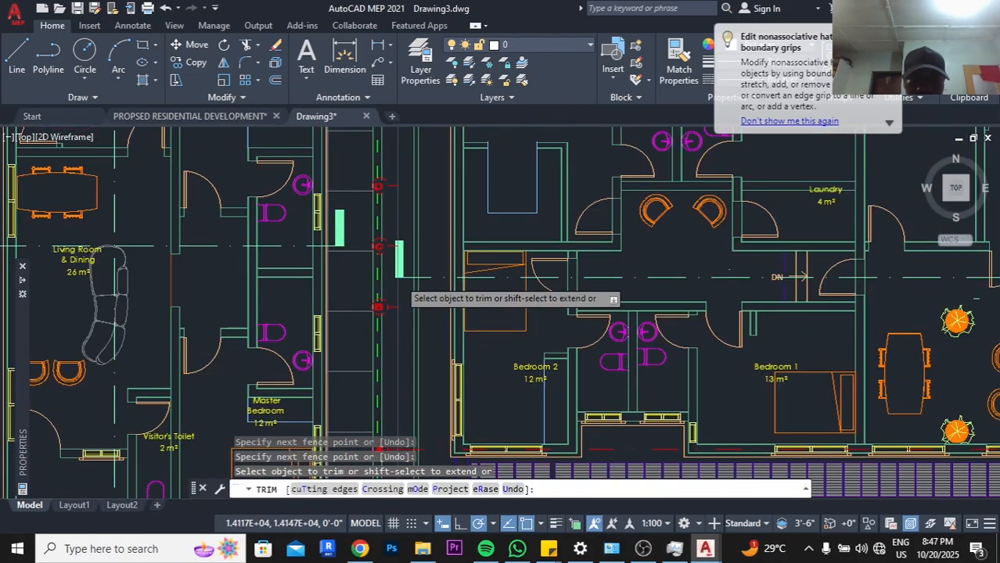
{"action": "scroll", "coordinate": [403, 329], "scroll_direction": "up", "scroll_amount": 2}
{"action": "scroll", "coordinate": [384, 345], "scroll_direction": "down", "scroll_amount": 4}
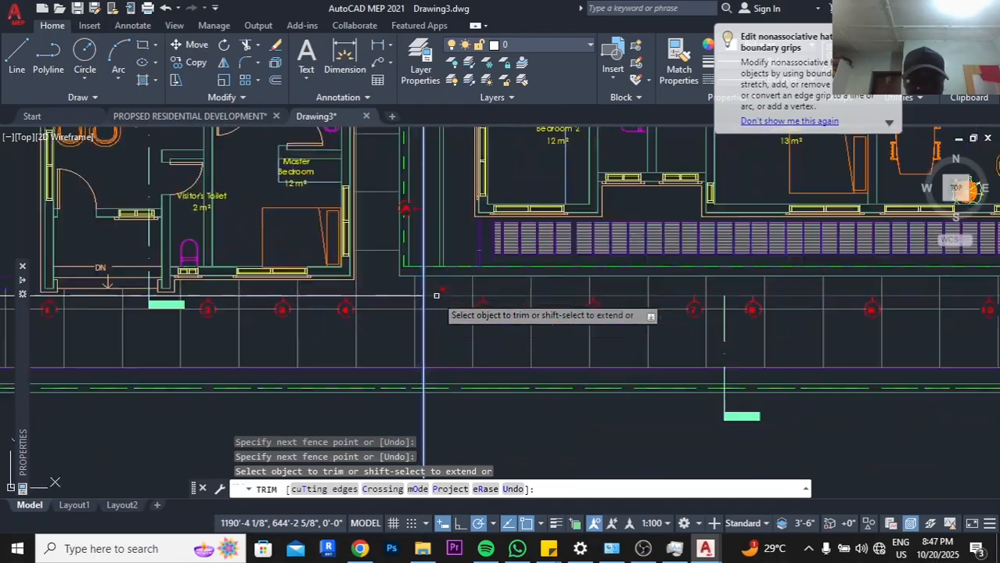
{"action": "scroll", "coordinate": [458, 259], "scroll_direction": "down", "scroll_amount": 3}
{"action": "key", "text": "Escape"}
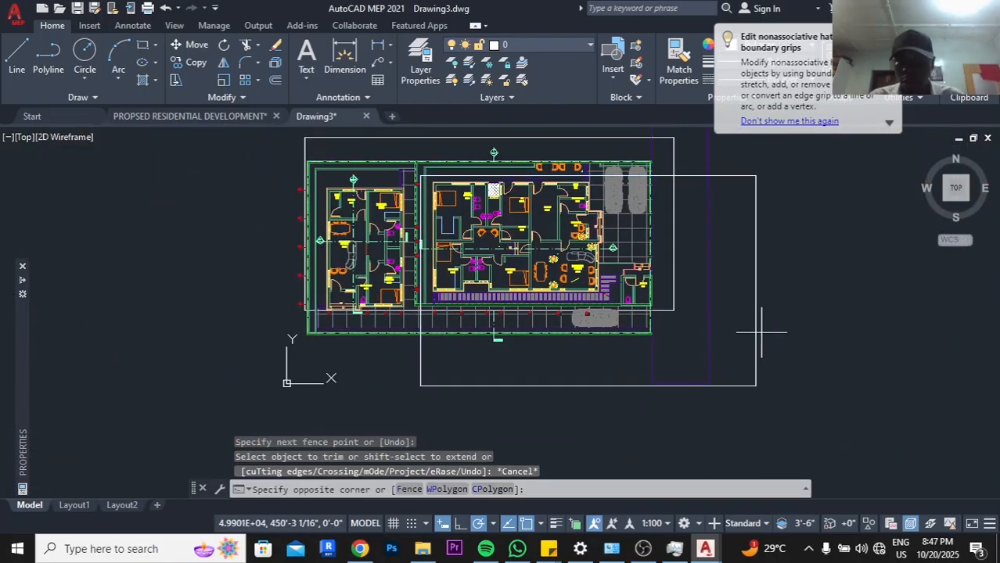
Delete both rectangles used as cutting edges around the plans
{"action": "left_click", "coordinate": [754, 351]}
{"action": "key", "text": "Delete"}
{"action": "scroll", "coordinate": [698, 238], "scroll_direction": "up", "scroll_amount": 4}
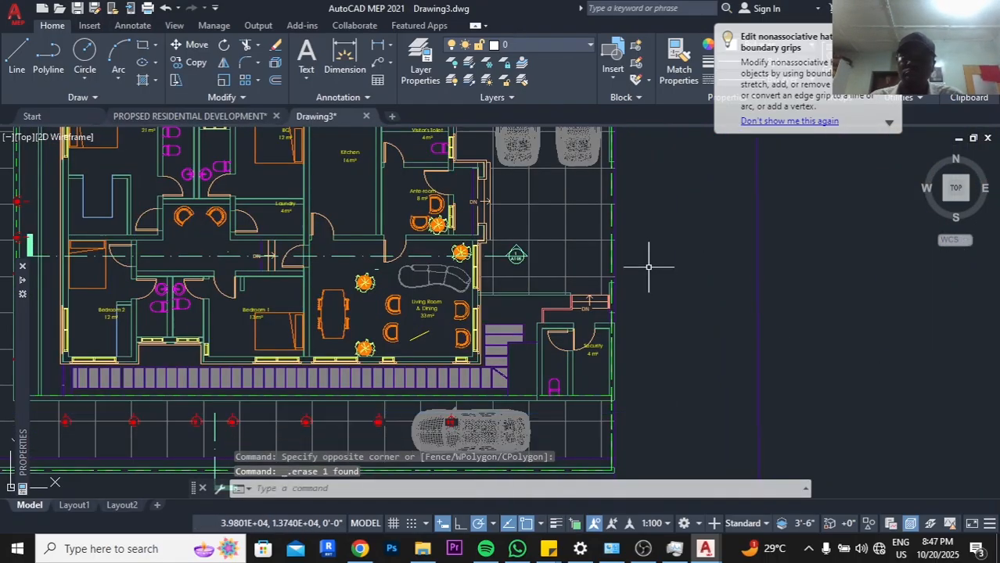
{"action": "scroll", "coordinate": [649, 266], "scroll_direction": "down", "scroll_amount": 5}
Delete the section marker beside the smaller building's living room and its horizontal section line
{"action": "scroll", "coordinate": [502, 251], "scroll_direction": "up", "scroll_amount": 5}
{"action": "scroll", "coordinate": [327, 276], "scroll_direction": "up", "scroll_amount": 4}
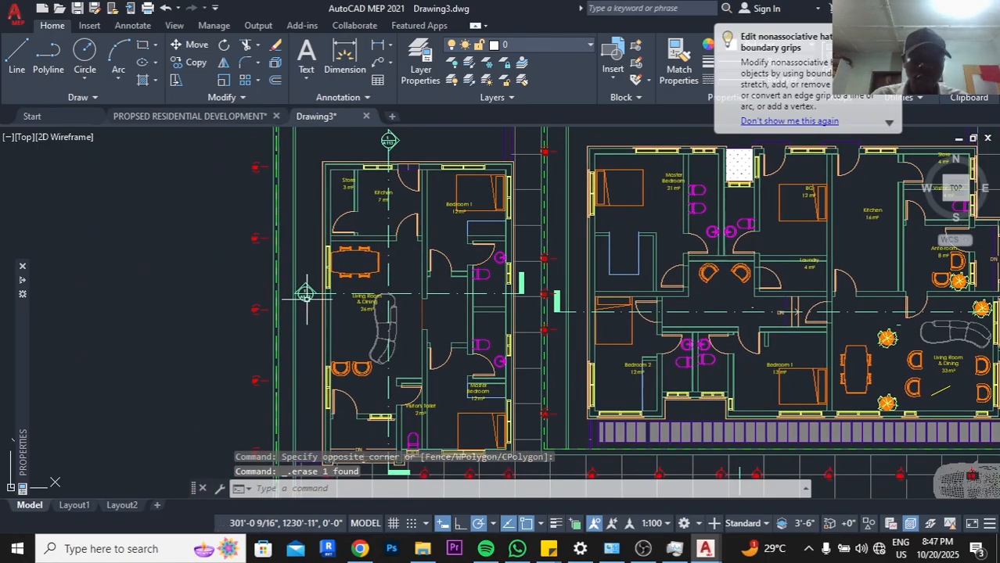
{"action": "left_click", "coordinate": [300, 288]}
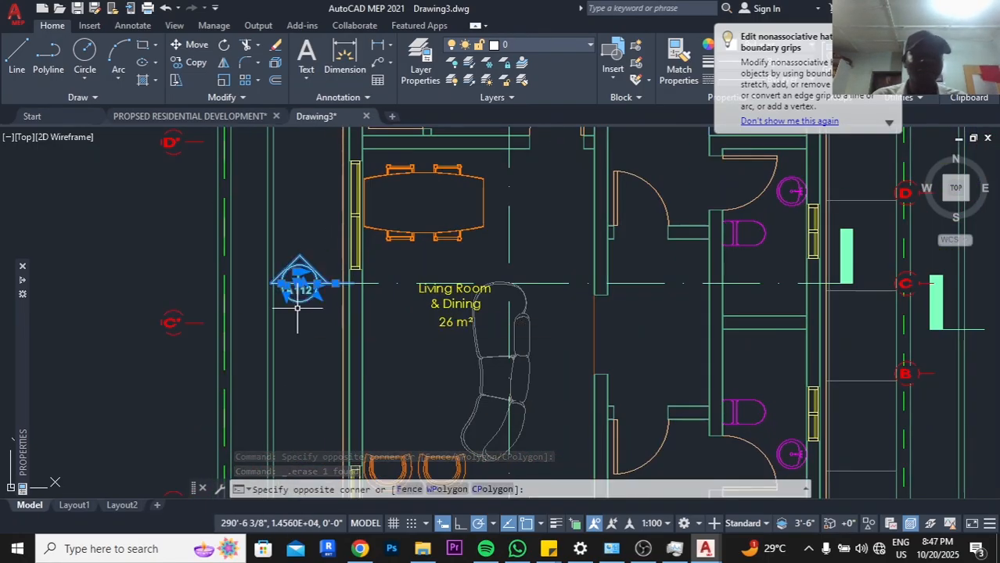
{"action": "left_click", "coordinate": [298, 305]}
{"action": "key", "text": "Delete"}
{"action": "scroll", "coordinate": [386, 287], "scroll_direction": "up", "scroll_amount": 4}
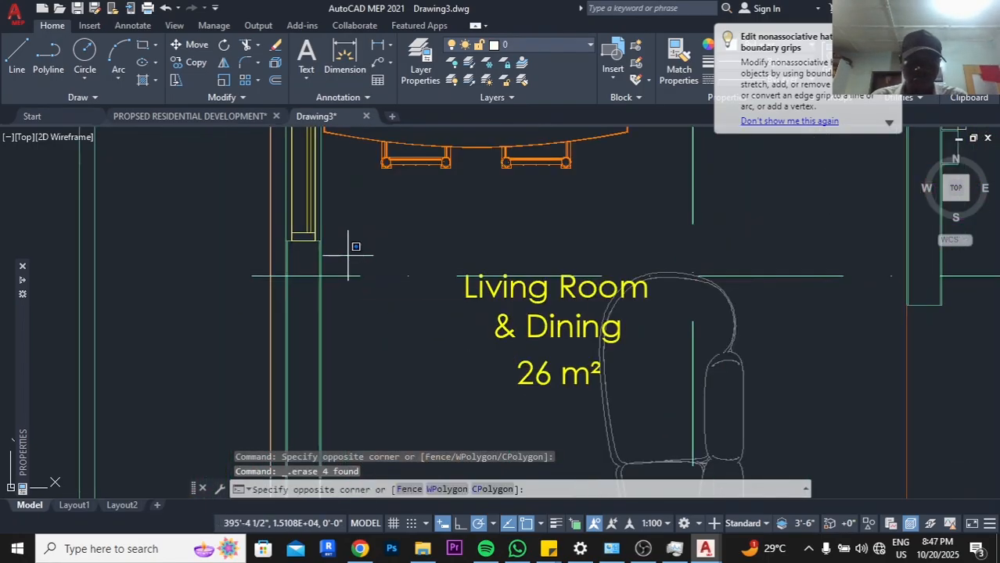
{"action": "key", "text": "Delete"}
Delete the smaller building's vertical section line with its marker above the Kitchen and its end bar below the entrance
{"action": "scroll", "coordinate": [435, 288], "scroll_direction": "down", "scroll_amount": 6}
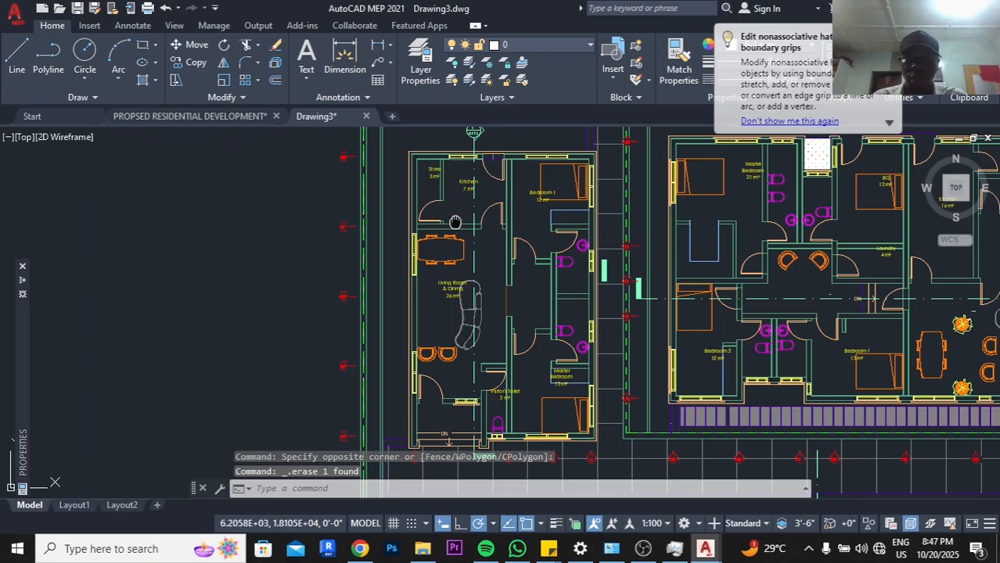
{"action": "scroll", "coordinate": [454, 222], "scroll_direction": "up", "scroll_amount": 5}
{"action": "left_click", "coordinate": [487, 205]}
{"action": "left_click", "coordinate": [403, 271]}
{"action": "key", "text": "Delete"}
{"action": "scroll", "coordinate": [429, 261], "scroll_direction": "down", "scroll_amount": 6}
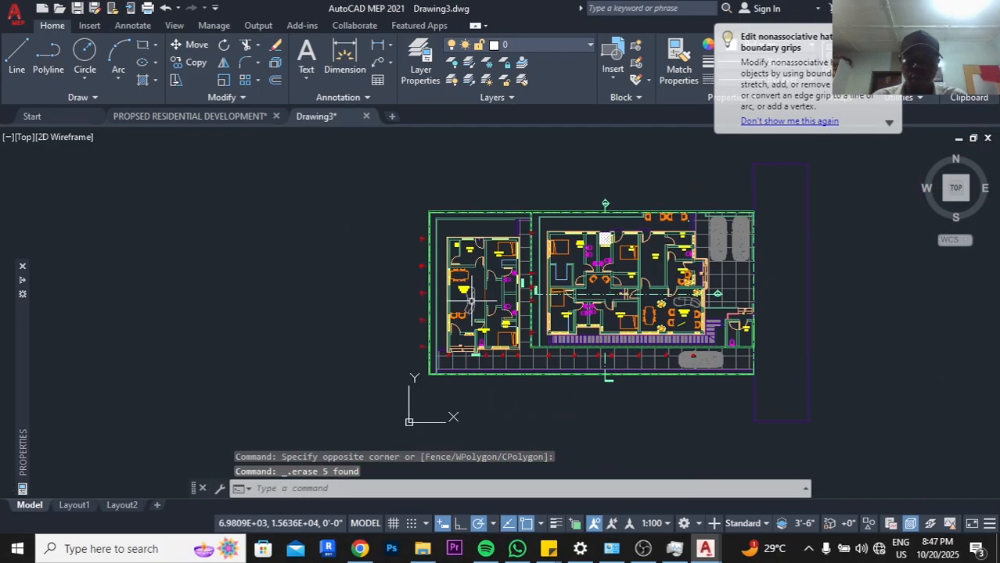
{"action": "scroll", "coordinate": [472, 299], "scroll_direction": "up", "scroll_amount": 10}
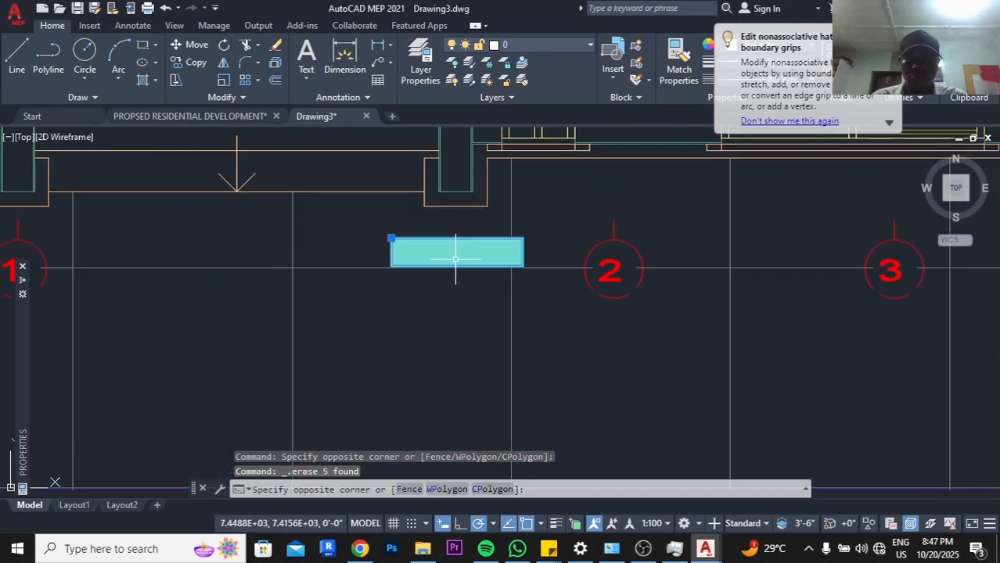
{"action": "left_click", "coordinate": [455, 259]}
{"action": "key", "text": "Delete"}
{"action": "scroll", "coordinate": [456, 259], "scroll_direction": "down", "scroll_amount": 10}
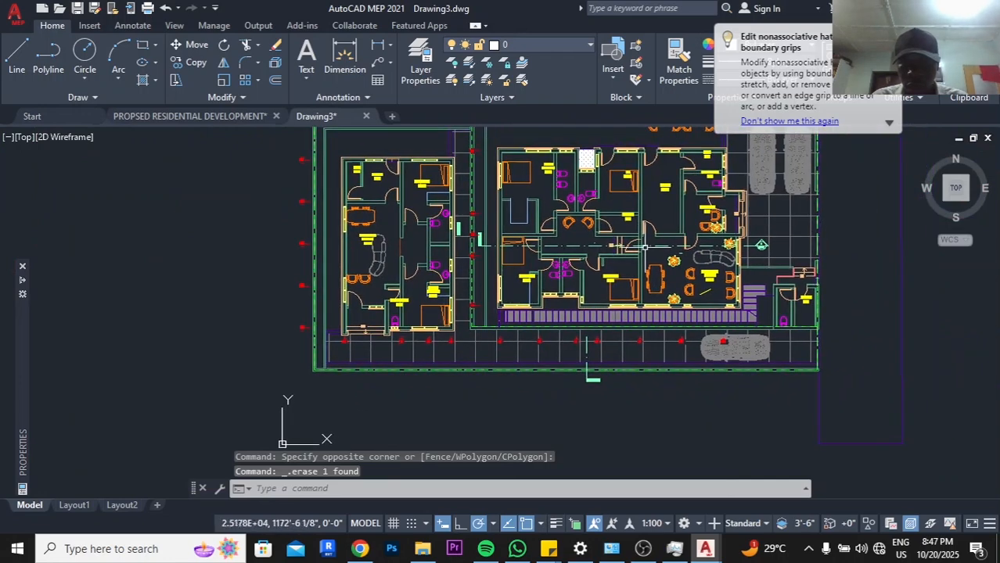
Delete the two section end bars between the buildings and the larger building's horizontal section line
{"action": "scroll", "coordinate": [643, 247], "scroll_direction": "up", "scroll_amount": 10}
{"action": "left_click", "coordinate": [386, 232]}
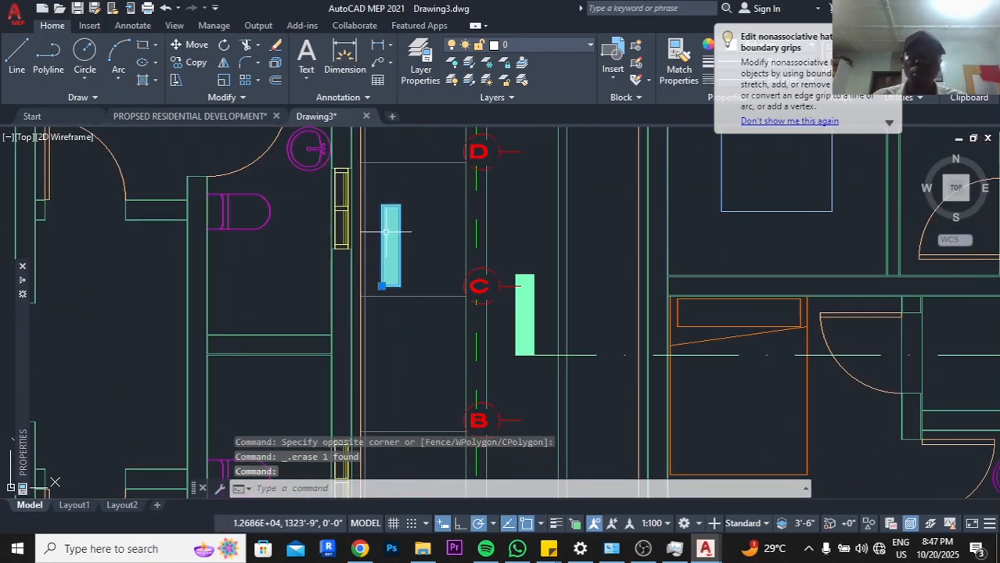
{"action": "key", "text": "Delete"}
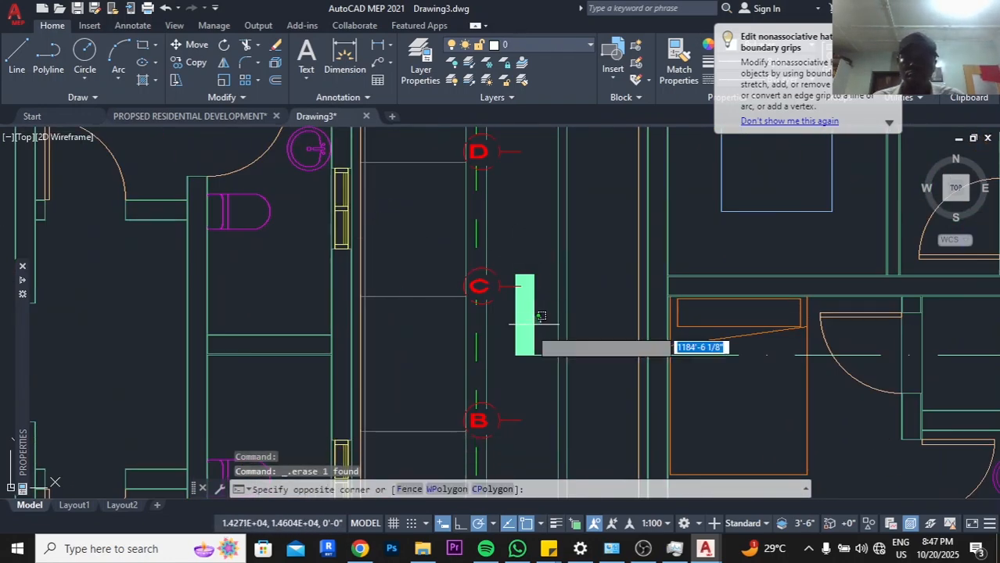
{"action": "left_click", "coordinate": [535, 324]}
{"action": "key", "text": "Delete"}
{"action": "left_click", "coordinate": [596, 334]}
{"action": "left_click", "coordinate": [591, 369]}
{"action": "key", "text": "Delete"}
Delete the section marker outside the larger building's Living Room & Dining
{"action": "scroll", "coordinate": [528, 313], "scroll_direction": "down", "scroll_amount": 6}
{"action": "middle_click_drag", "start_coordinate": [658, 331], "coordinate": [472, 276]}
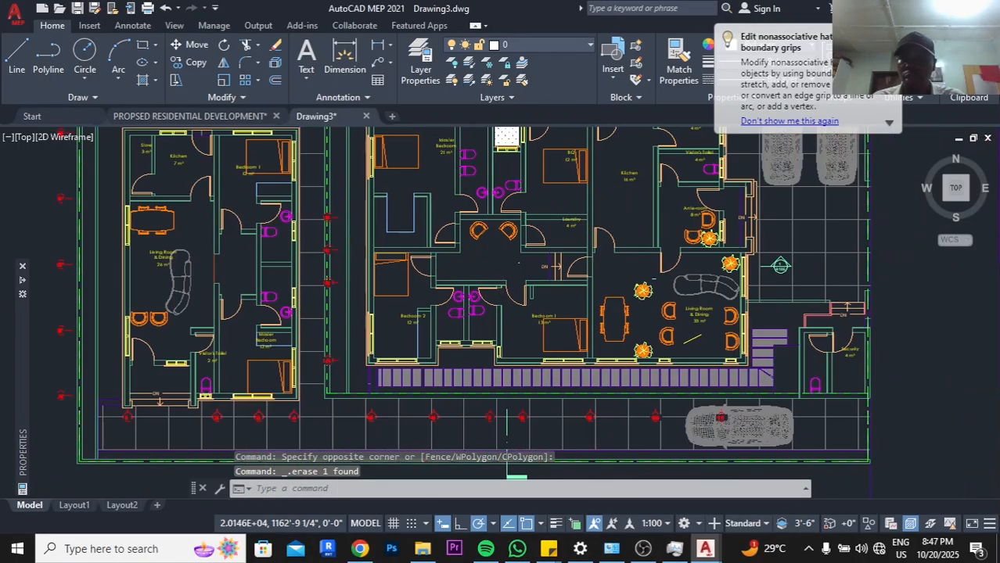
{"action": "scroll", "coordinate": [838, 265], "scroll_direction": "up", "scroll_amount": 5}
{"action": "left_click", "coordinate": [772, 211]}
{"action": "left_click", "coordinate": [571, 319]}
{"action": "key", "text": "Delete"}
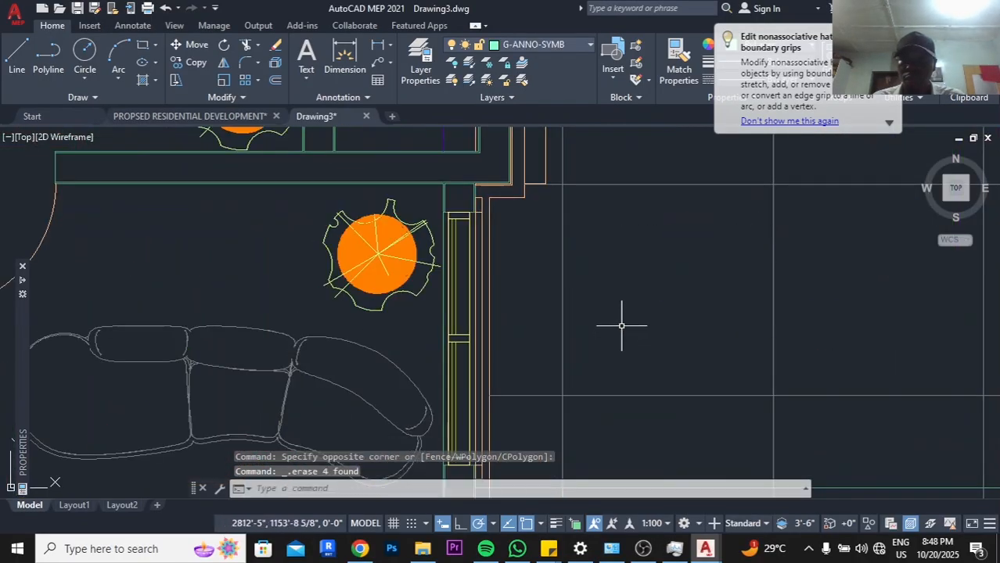
Examine the smaller building's plan around the entrance steps, Visitor's Toilet and Master Bedroom
{"action": "scroll", "coordinate": [624, 317], "scroll_direction": "down", "scroll_amount": 5}
{"action": "middle_click_drag", "start_coordinate": [363, 290], "coordinate": [677, 284]}
{"action": "middle_click_drag", "start_coordinate": [455, 304], "coordinate": [469, 211]}
{"action": "scroll", "coordinate": [390, 293], "scroll_direction": "up", "scroll_amount": 5}
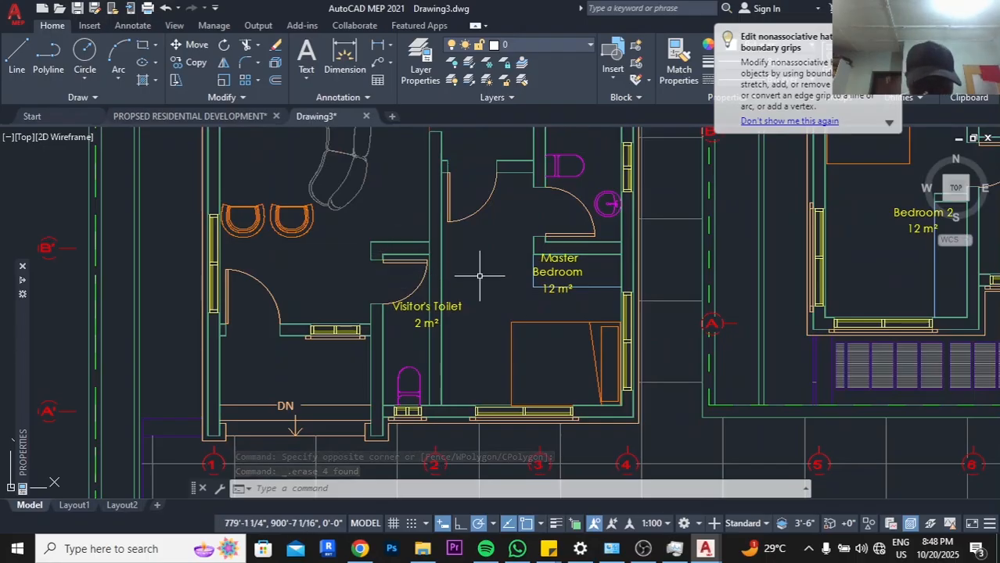
{"action": "mouse_move", "coordinate": [329, 328]}
{"action": "middle_mouse_down"}
{"action": "mouse_move", "coordinate": [377, 299]}
{"action": "mouse_move", "coordinate": [350, 259]}
{"action": "middle_mouse_up"}
{"action": "scroll", "coordinate": [350, 307], "scroll_direction": "down", "scroll_amount": 2}
{"action": "scroll", "coordinate": [347, 294], "scroll_direction": "down", "scroll_amount": 3}
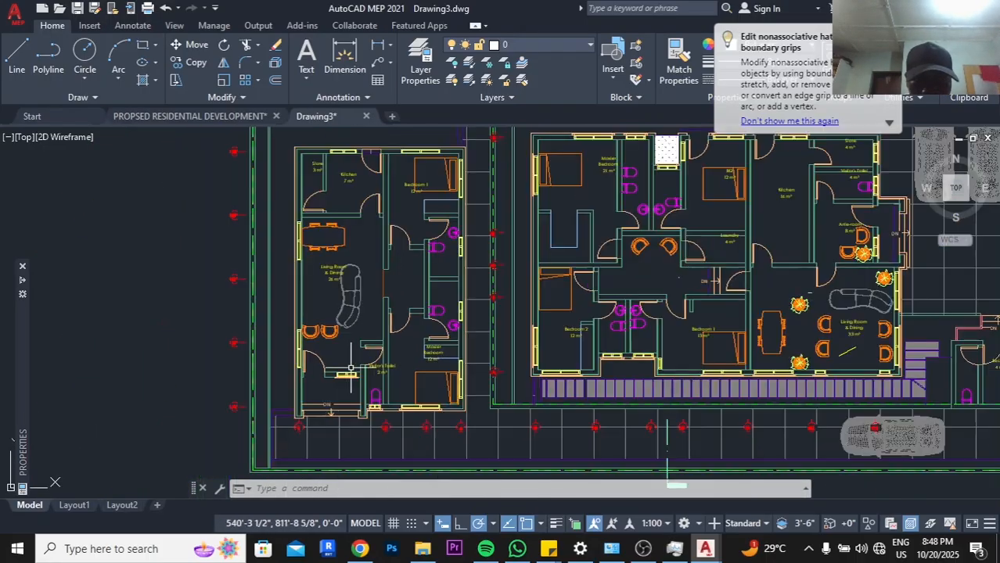
{"action": "scroll", "coordinate": [357, 353], "scroll_direction": "up", "scroll_amount": 4}
{"action": "middle_click_drag", "start_coordinate": [353, 443], "coordinate": [369, 327]}
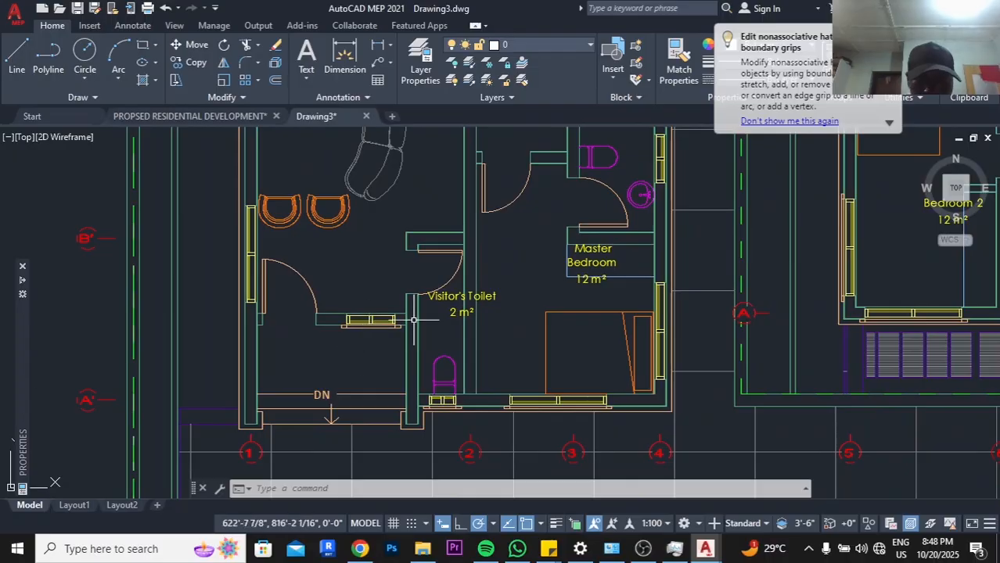
Scale down the smaller building's Visitor's Toilet name and area text so it fits between the room's walls
{"action": "middle_click_drag", "start_coordinate": [380, 274], "coordinate": [377, 351]}
{"action": "mouse_move", "coordinate": [413, 297]}
{"action": "middle_mouse_down"}
{"action": "mouse_move", "coordinate": [448, 372]}
{"action": "mouse_move", "coordinate": [381, 191]}
{"action": "middle_mouse_up"}
{"action": "scroll", "coordinate": [433, 283], "scroll_direction": "up", "scroll_amount": 4}
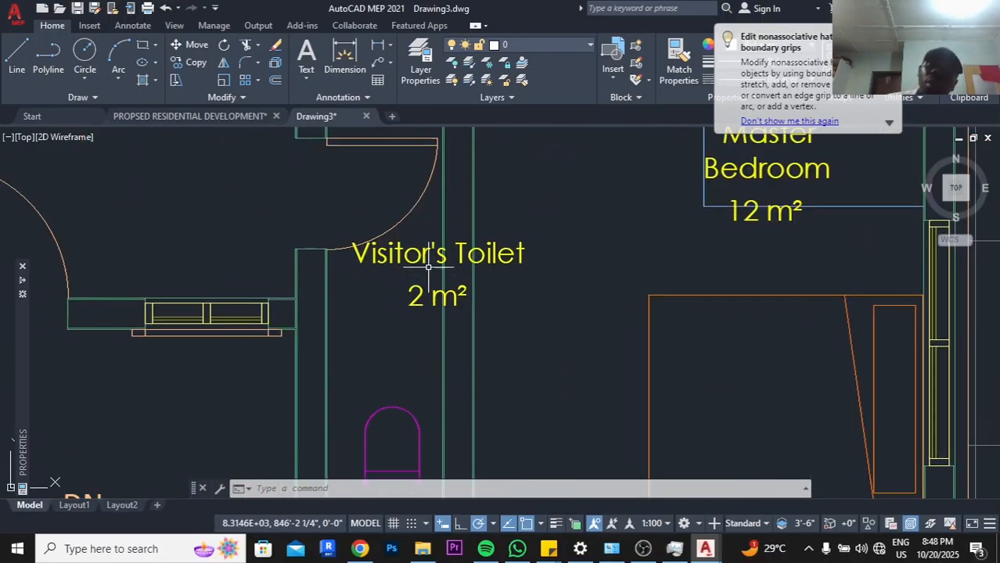
{"action": "scroll", "coordinate": [409, 264], "scroll_direction": "down", "scroll_amount": 4}
{"action": "middle_click_drag", "start_coordinate": [411, 266], "coordinate": [412, 299]}
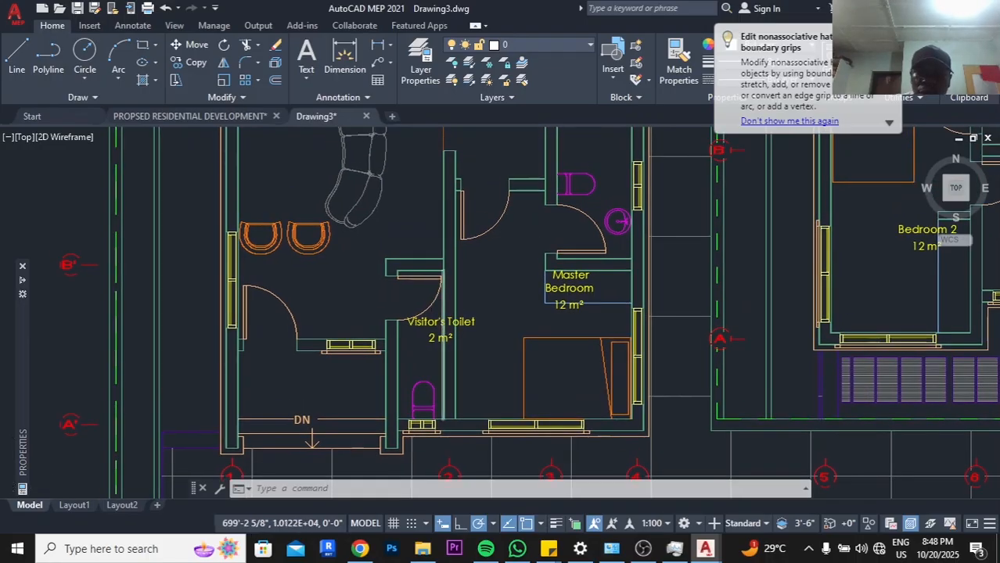
{"action": "scroll", "coordinate": [412, 300], "scroll_direction": "up", "scroll_amount": 4}
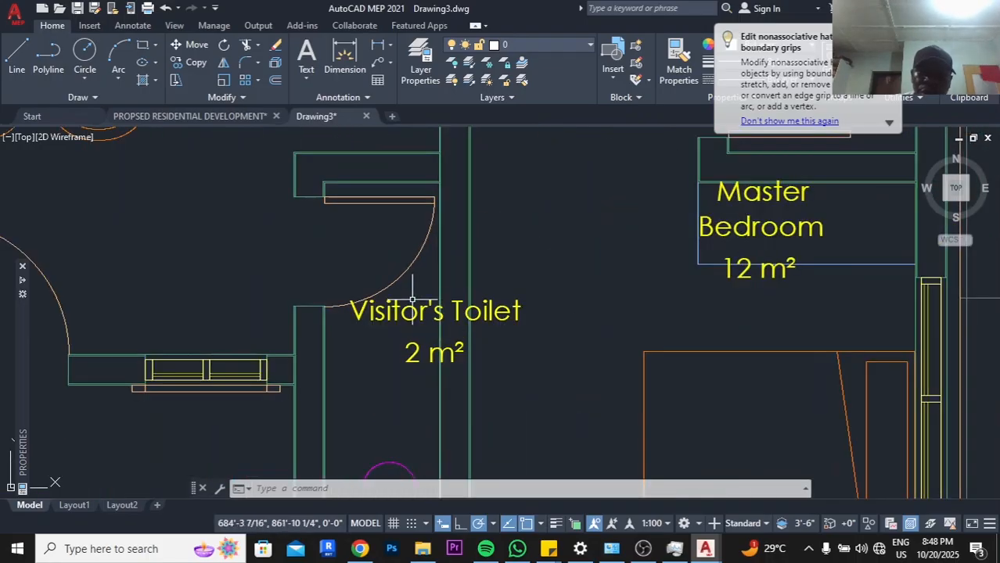
{"action": "left_click", "coordinate": [408, 368]}
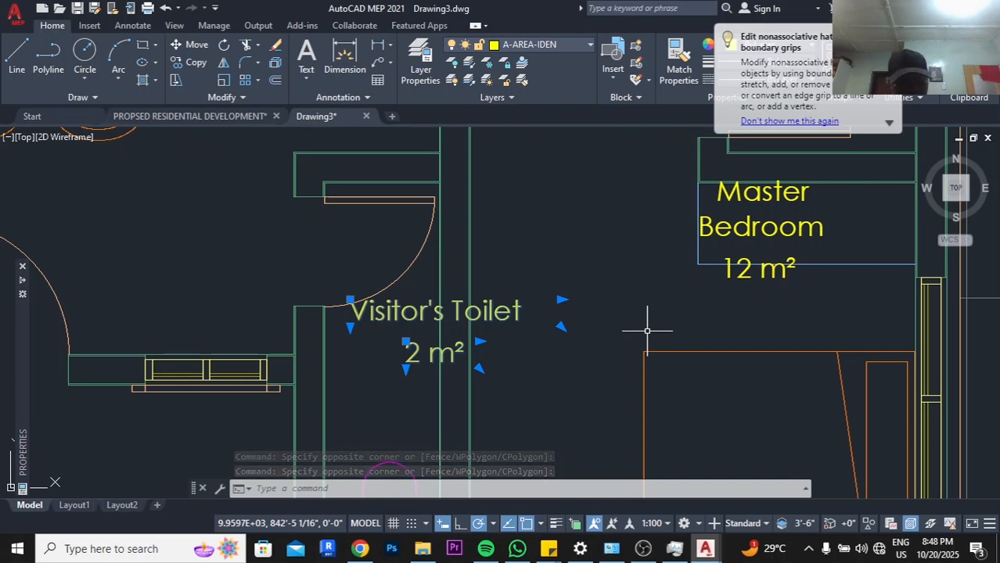
{"action": "type", "text": "sca"}
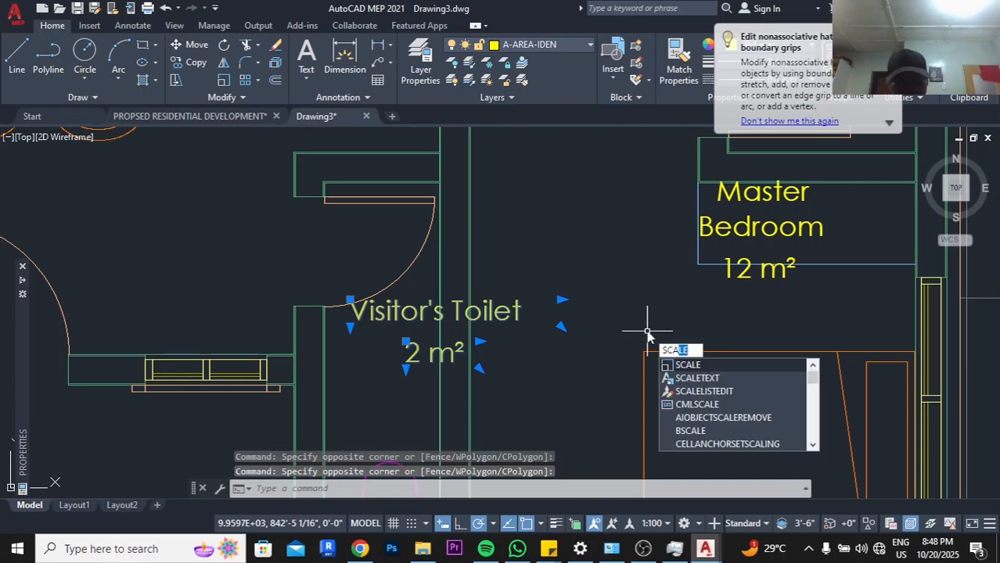
{"action": "type", "text": "le"}
{"action": "key", "text": "Return"}
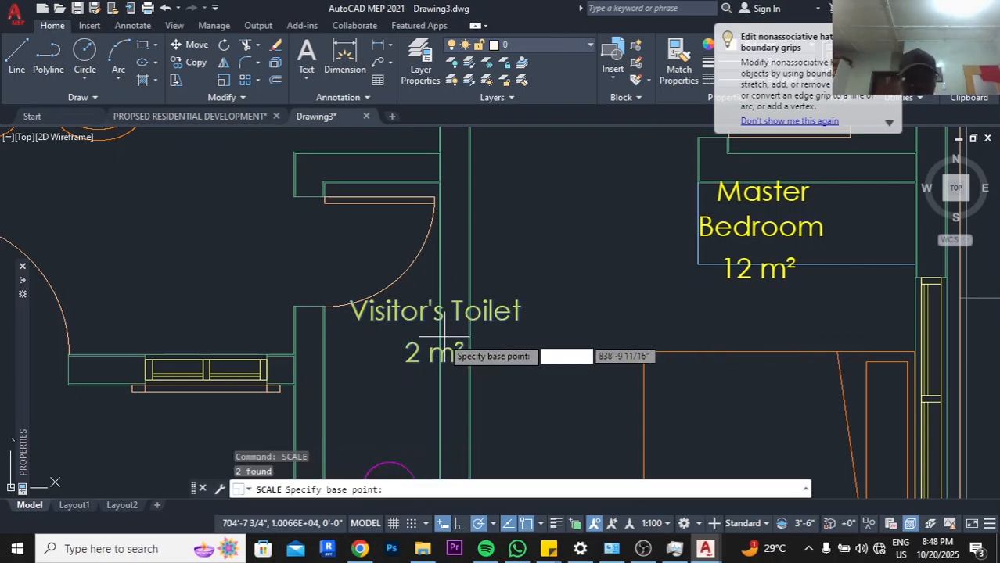
{"action": "left_click", "coordinate": [349, 326]}
{"action": "left_click", "coordinate": [403, 348]}
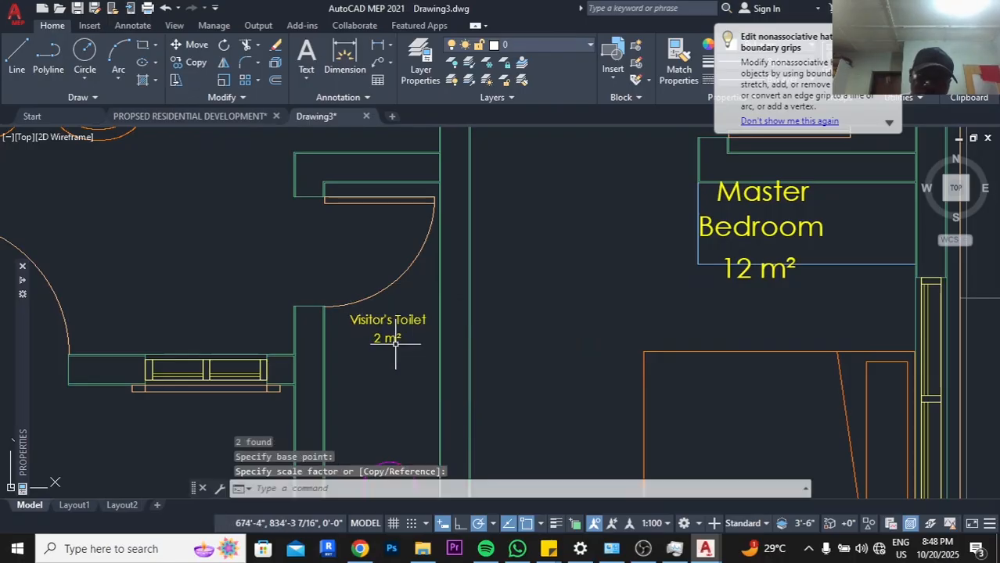
Move the Visitor's Toilet name and area text down into the space between the door swing and the WC
{"action": "scroll", "coordinate": [444, 277], "scroll_direction": "down", "scroll_amount": 3}
{"action": "scroll", "coordinate": [421, 281], "scroll_direction": "up", "scroll_amount": 3}
{"action": "left_click", "coordinate": [402, 296]}
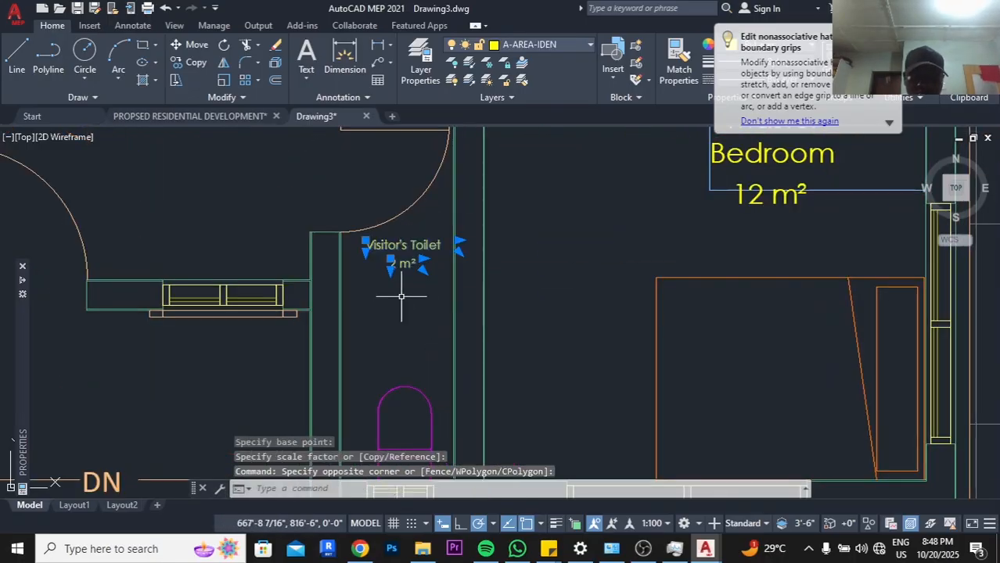
{"action": "type", "text": "m"}
{"action": "key", "text": "Return"}
{"action": "left_click", "coordinate": [402, 297]}
{"action": "left_click", "coordinate": [424, 344]}
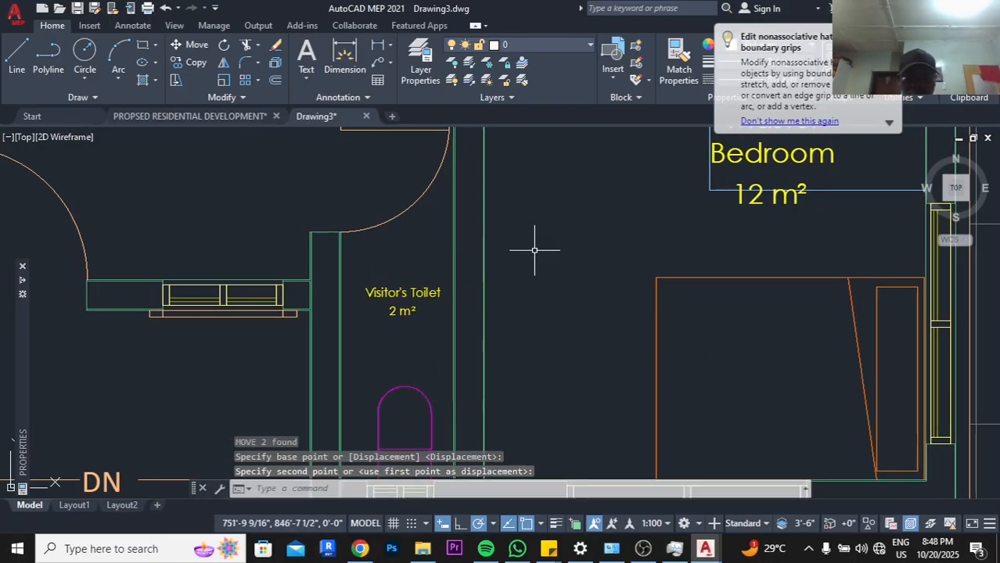
Shift the Visitor's Toilet text slightly to the left to centre it between the room's side walls
{"action": "left_click", "coordinate": [389, 325]}
{"action": "key", "text": "space"}
{"action": "left_click", "coordinate": [433, 333]}
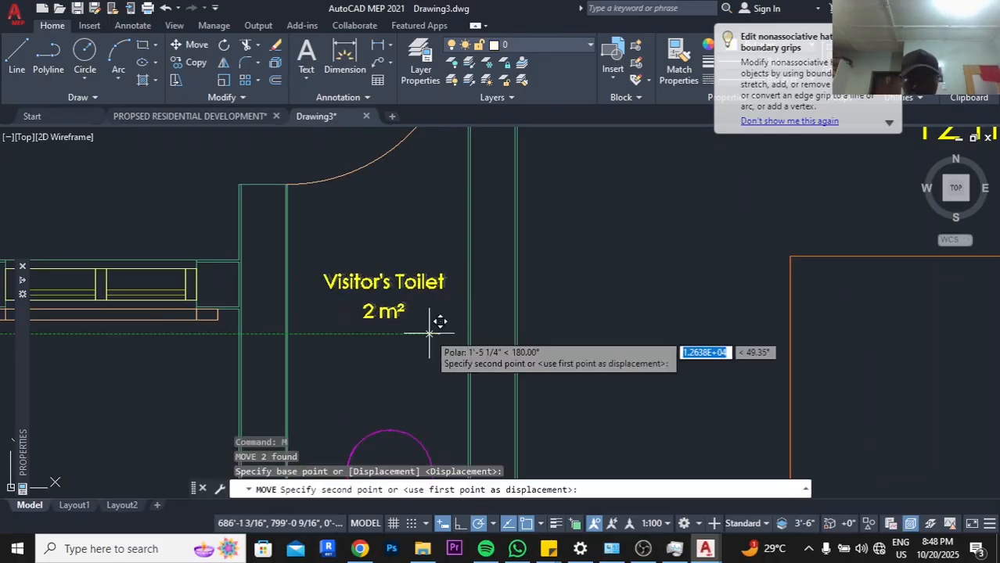
{"action": "left_click", "coordinate": [420, 332]}
{"action": "scroll", "coordinate": [536, 235], "scroll_direction": "down", "scroll_amount": 6}
{"action": "mouse_move", "coordinate": [593, 264]}
{"action": "middle_mouse_down"}
{"action": "mouse_move", "coordinate": [554, 322]}
{"action": "mouse_move", "coordinate": [527, 336]}
{"action": "middle_mouse_up"}
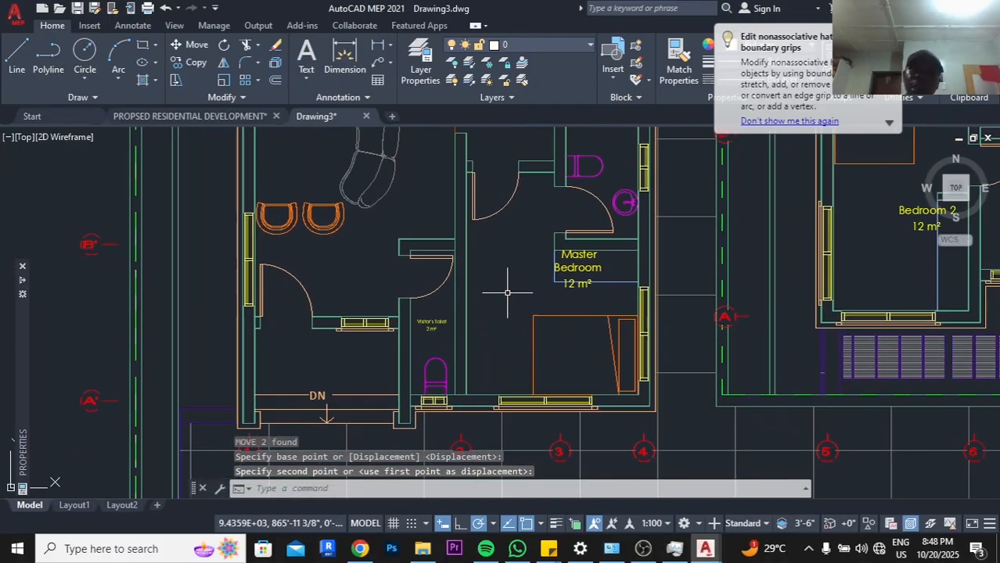
Fine-tune the size of the Visitor's Toilet name and area text with the Scale command
{"action": "scroll", "coordinate": [432, 339], "scroll_direction": "up", "scroll_amount": 4}
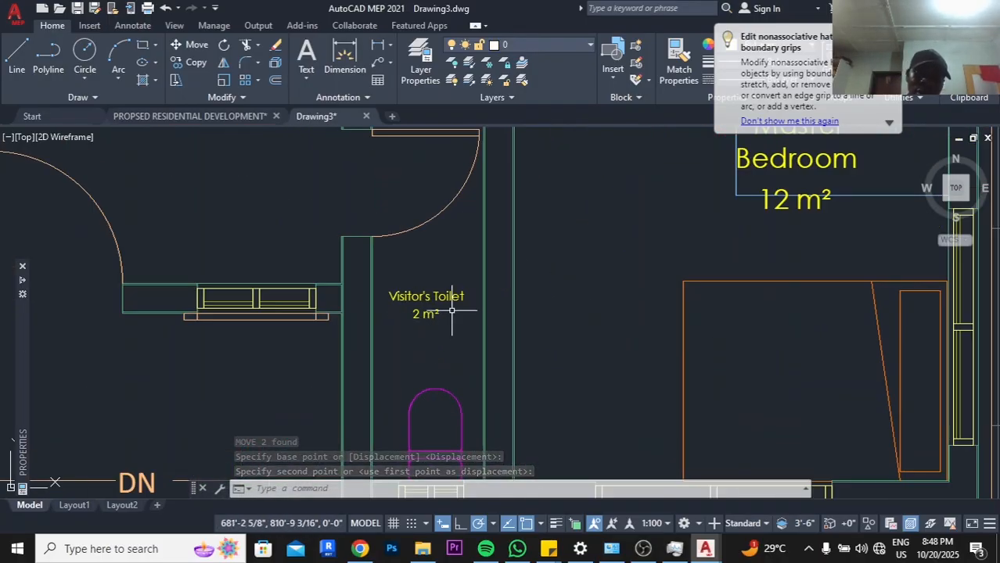
{"action": "scroll", "coordinate": [452, 311], "scroll_direction": "down", "scroll_amount": 5}
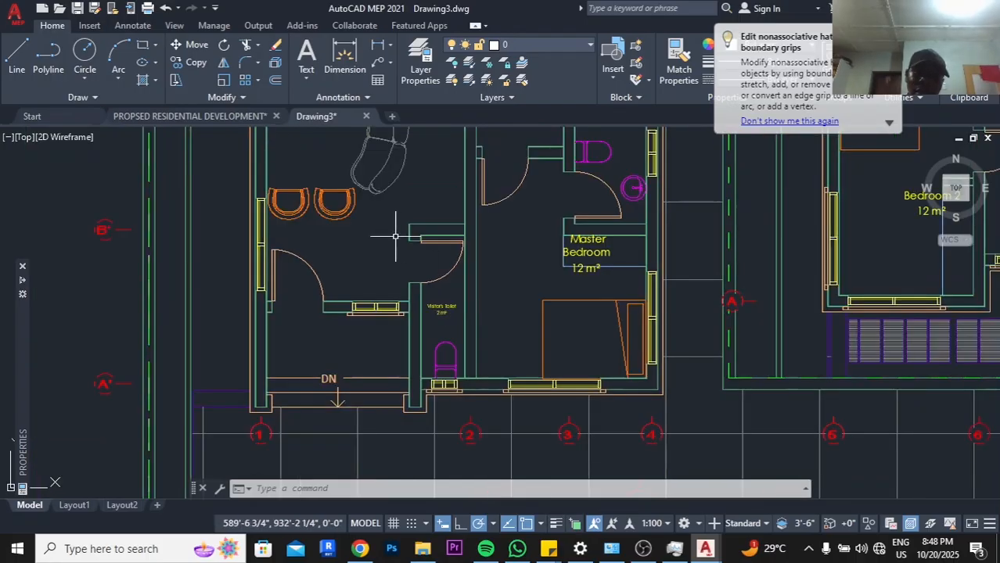
{"action": "scroll", "coordinate": [441, 306], "scroll_direction": "up", "scroll_amount": 2}
{"action": "middle_click_drag", "start_coordinate": [682, 250], "coordinate": [618, 319]}
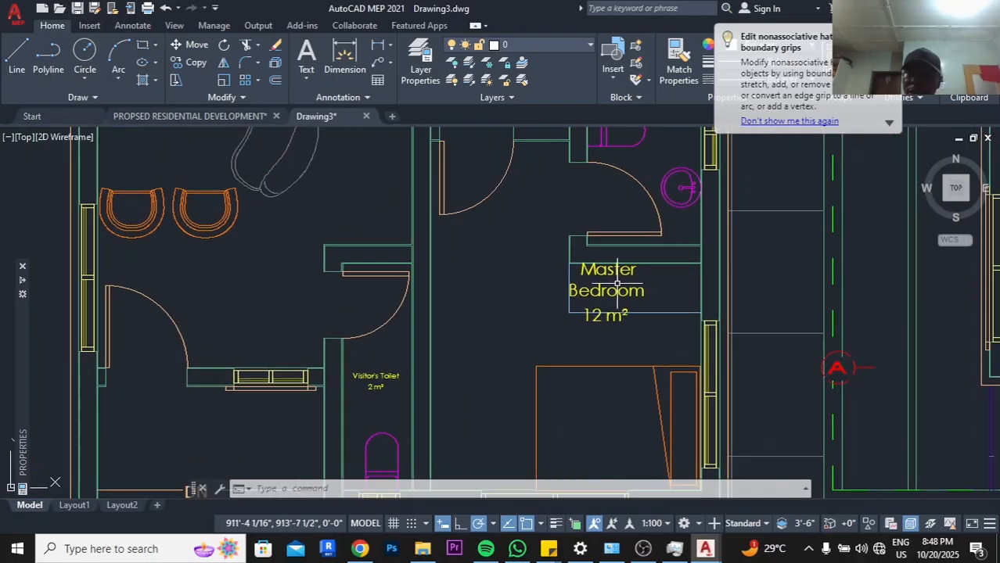
{"action": "scroll", "coordinate": [591, 318], "scroll_direction": "down", "scroll_amount": 2}
{"action": "middle_click_drag", "start_coordinate": [592, 255], "coordinate": [577, 306]}
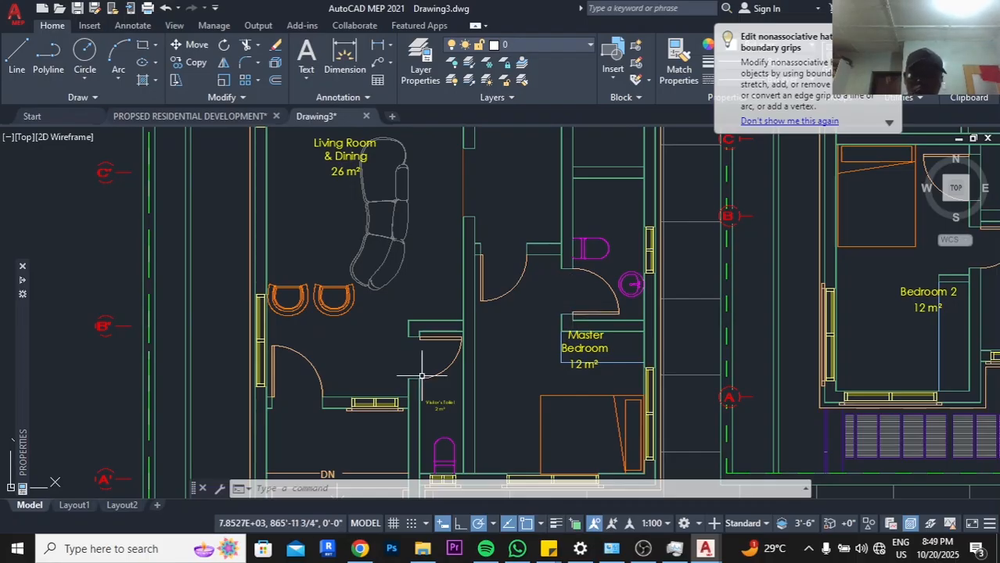
{"action": "scroll", "coordinate": [432, 387], "scroll_direction": "up", "scroll_amount": 5}
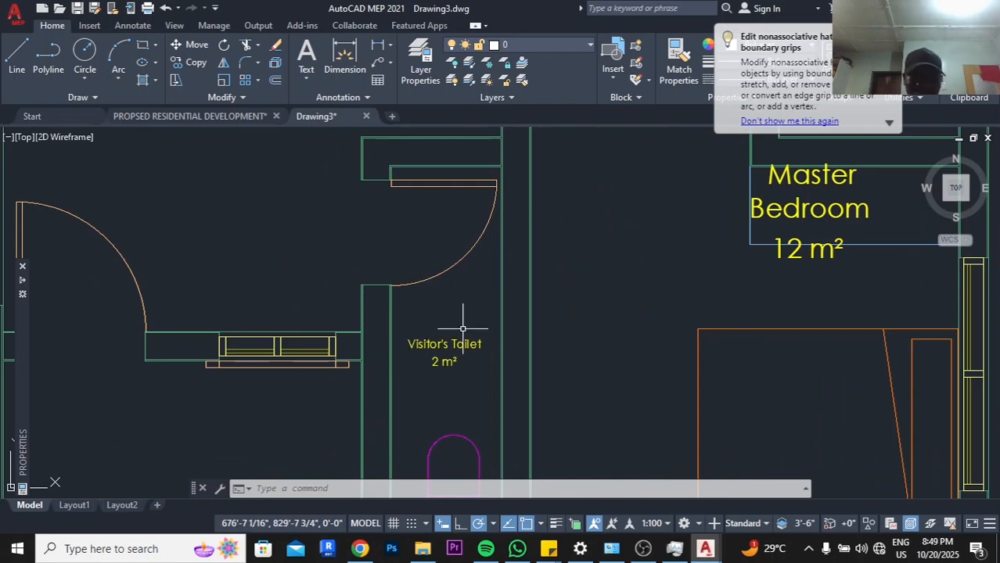
{"action": "left_click", "coordinate": [462, 329]}
{"action": "left_click", "coordinate": [432, 362]}
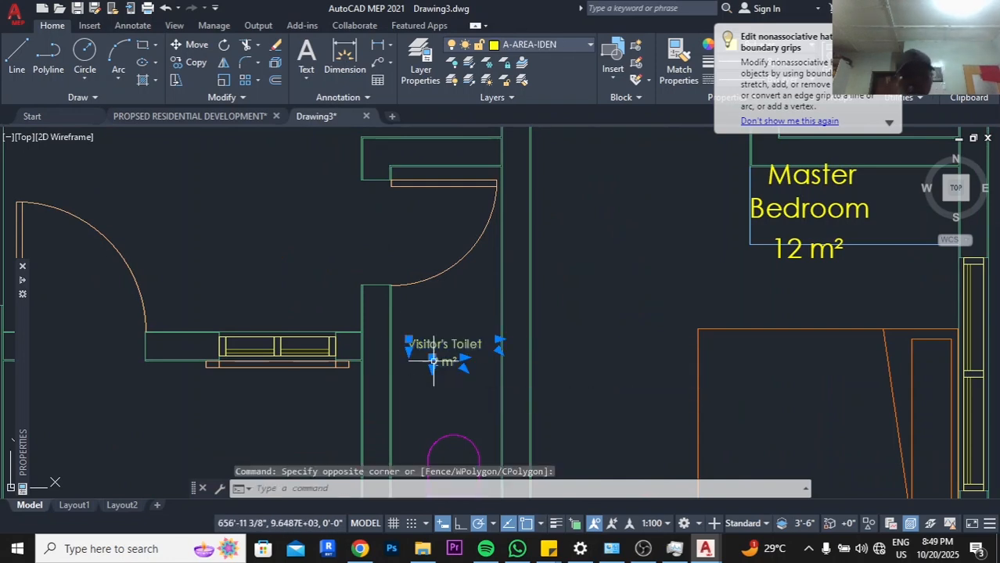
{"action": "type", "text": "SCALE"}
{"action": "key", "text": "Return"}
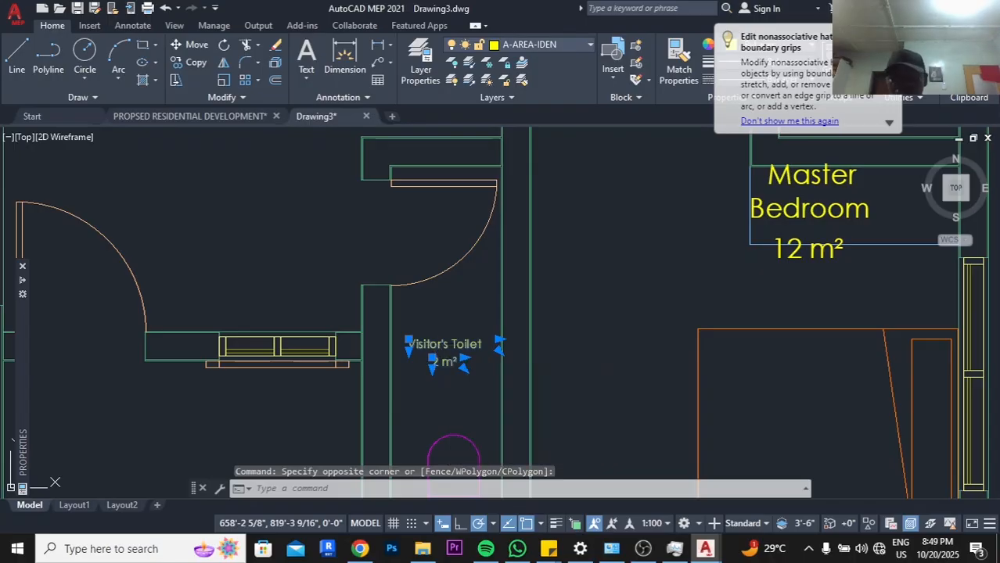
{"action": "left_click", "coordinate": [455, 352]}
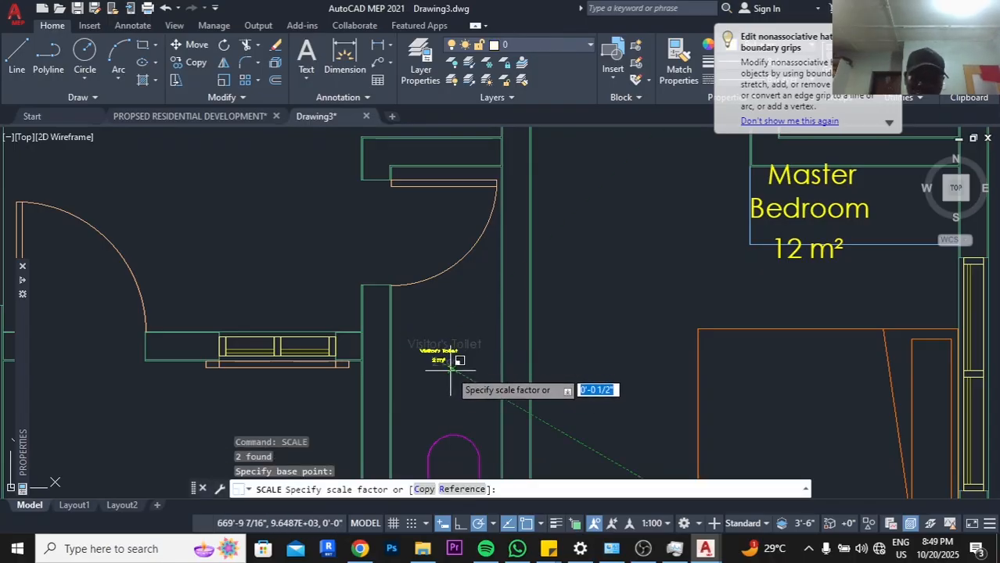
{"action": "left_click", "coordinate": [466, 387]}
{"action": "scroll", "coordinate": [490, 302], "scroll_direction": "down", "scroll_amount": 2}
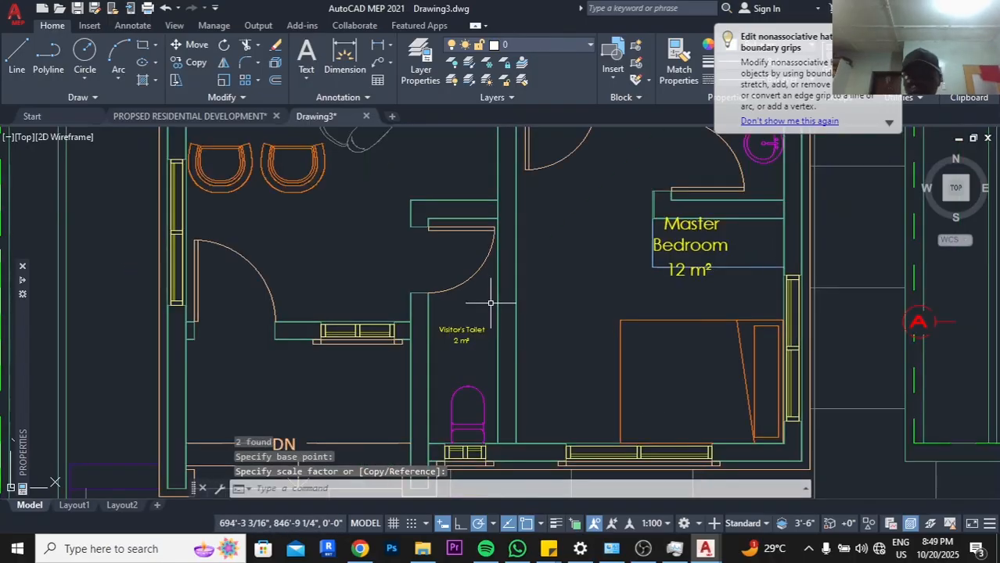
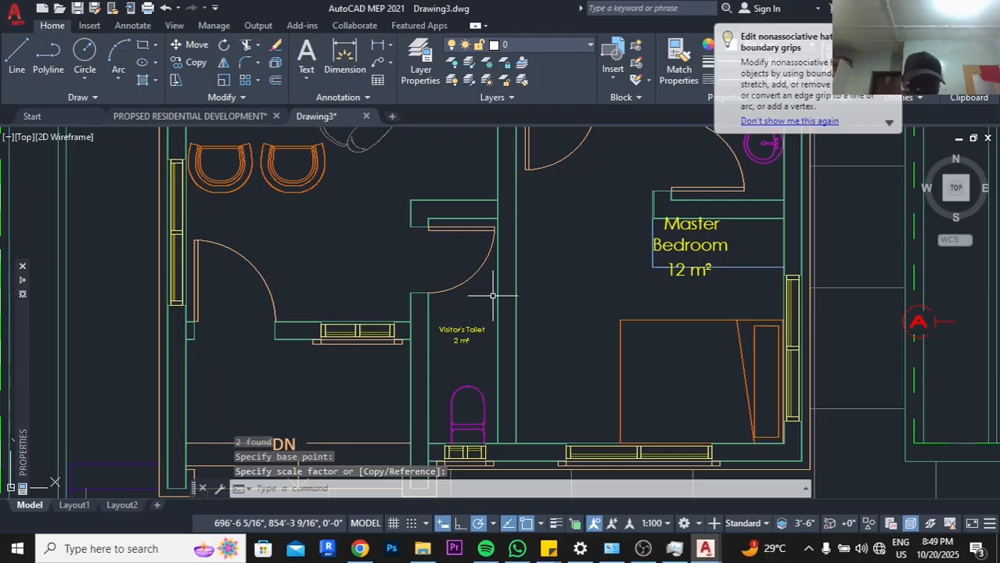
Set the color of the Visitor's Toilet name and area text to index color 8
{"action": "scroll", "coordinate": [491, 293], "scroll_direction": "up", "scroll_amount": 2}
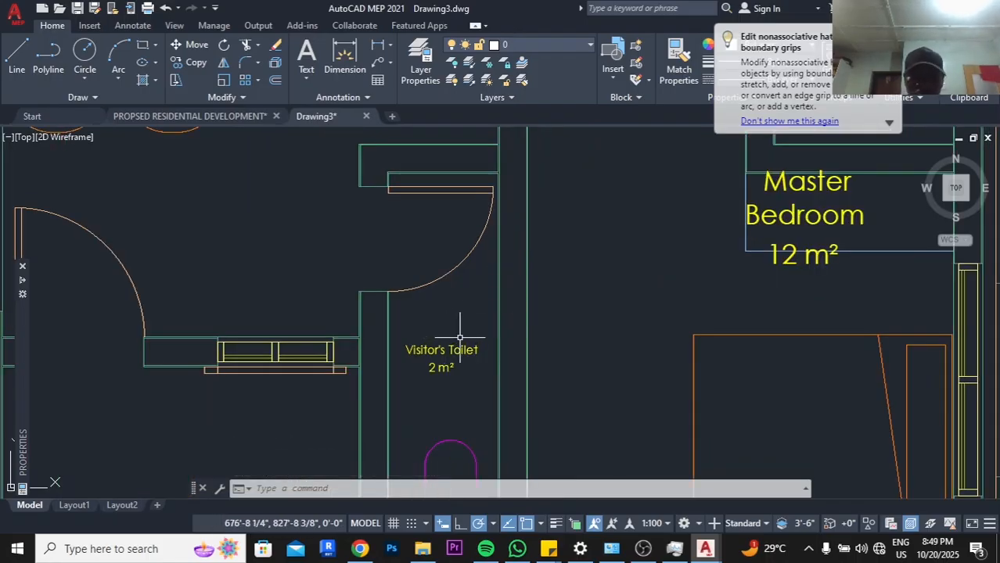
{"action": "scroll", "coordinate": [460, 338], "scroll_direction": "down", "scroll_amount": 2}
{"action": "middle_click_drag", "start_coordinate": [397, 296], "coordinate": [505, 372]}
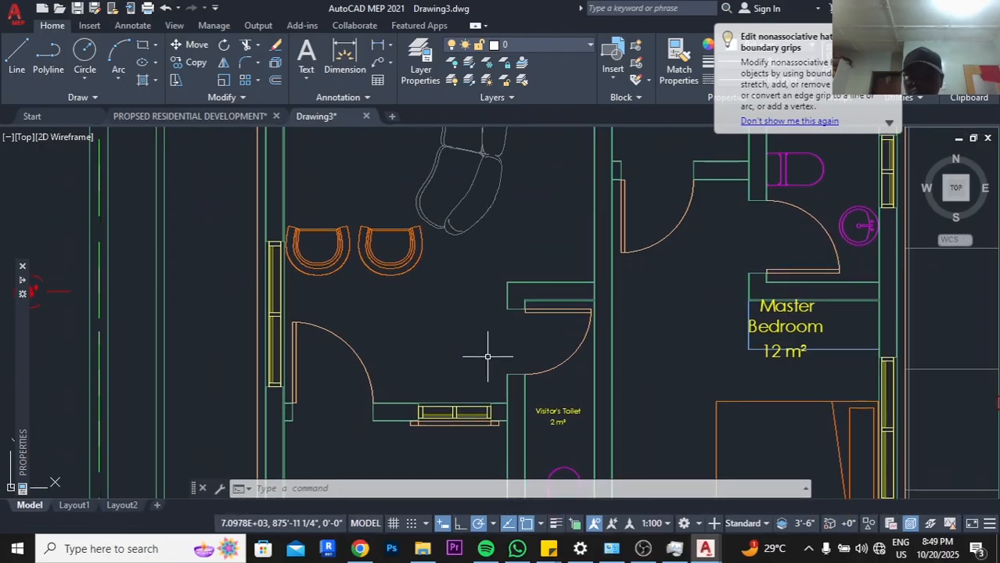
{"action": "scroll", "coordinate": [486, 348], "scroll_direction": "down", "scroll_amount": 3}
{"action": "scroll", "coordinate": [501, 368], "scroll_direction": "up", "scroll_amount": 4}
{"action": "left_click", "coordinate": [518, 346]}
{"action": "left_click", "coordinate": [487, 404]}
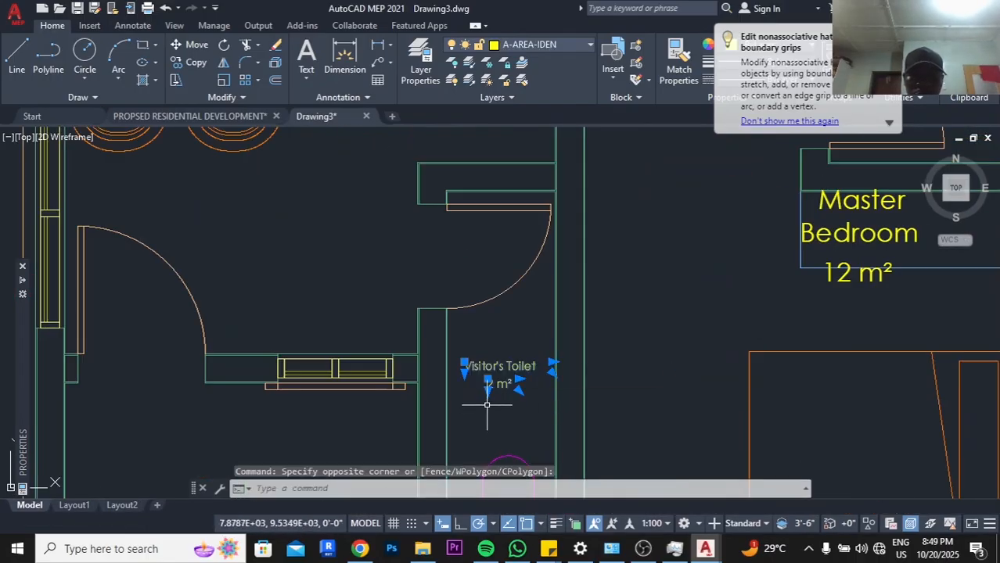
{"action": "mouse_move", "coordinate": [23, 452]}
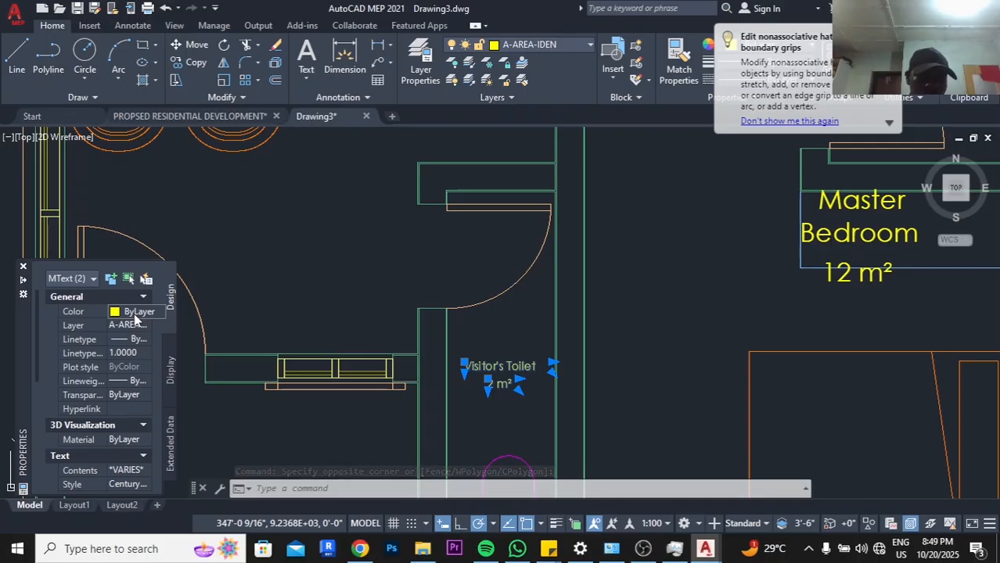
{"action": "left_click", "coordinate": [144, 312]}
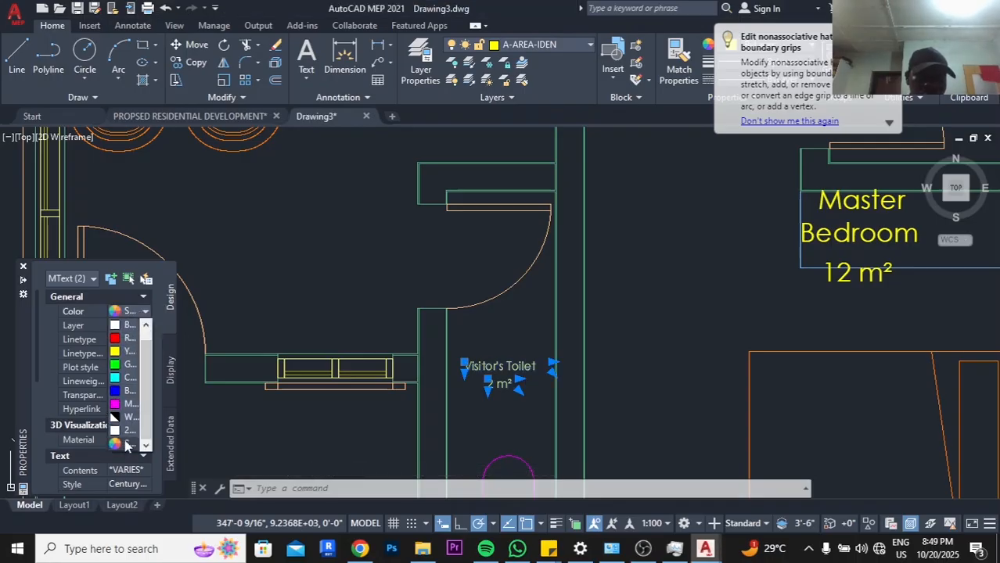
{"action": "left_click", "coordinate": [126, 445]}
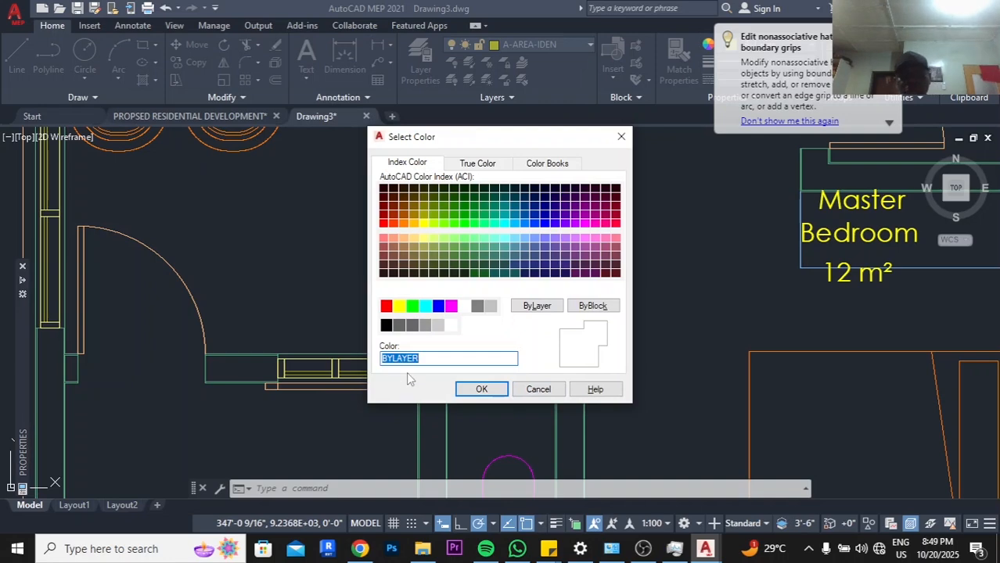
{"action": "type", "text": "8"}
{"action": "left_click", "coordinate": [478, 388]}
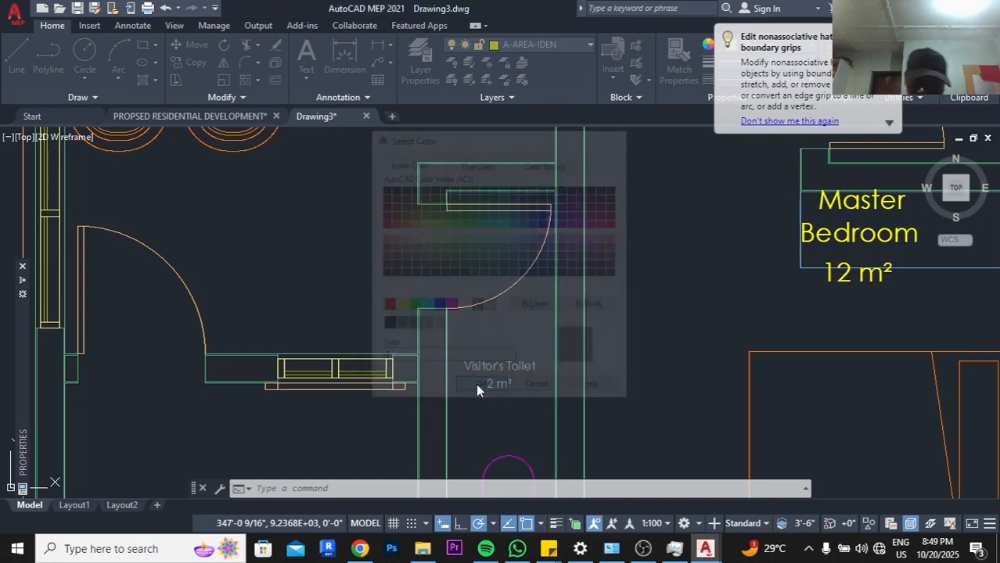
{"action": "scroll", "coordinate": [540, 328], "scroll_direction": "down", "scroll_amount": 3}
{"action": "middle_click_drag", "start_coordinate": [598, 339], "coordinate": [593, 338]}
{"action": "key", "text": "Escape"}
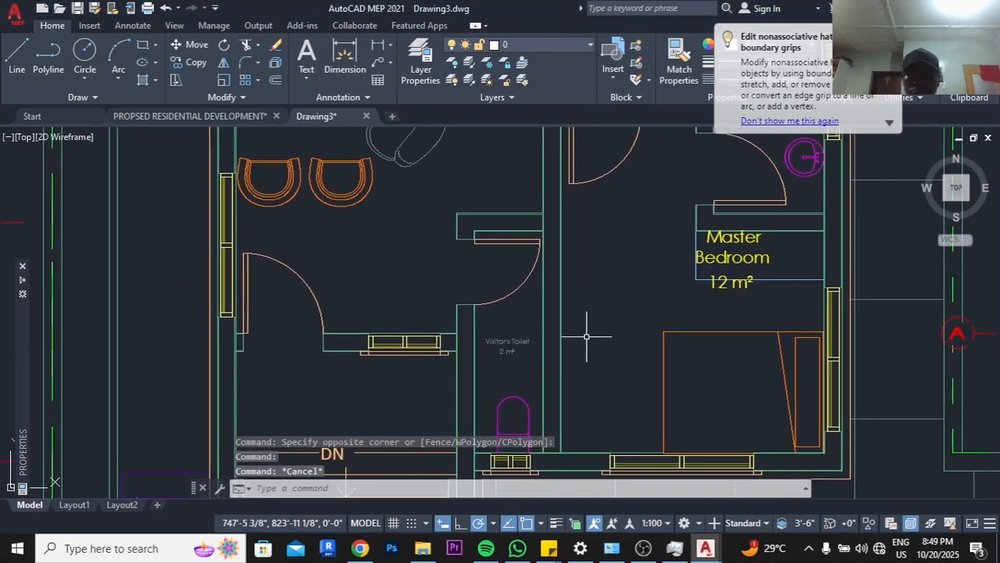
Match the Visitor's Toilet text properties onto the smaller building's Living Room & Dining name and area text
{"action": "scroll", "coordinate": [525, 339], "scroll_direction": "up", "scroll_amount": 2}
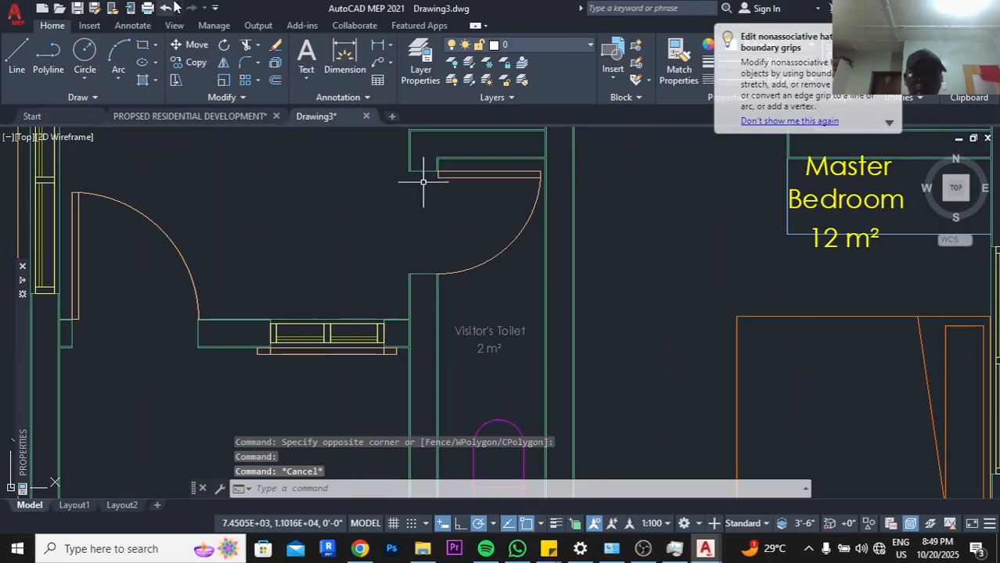
{"action": "left_click", "coordinate": [679, 58]}
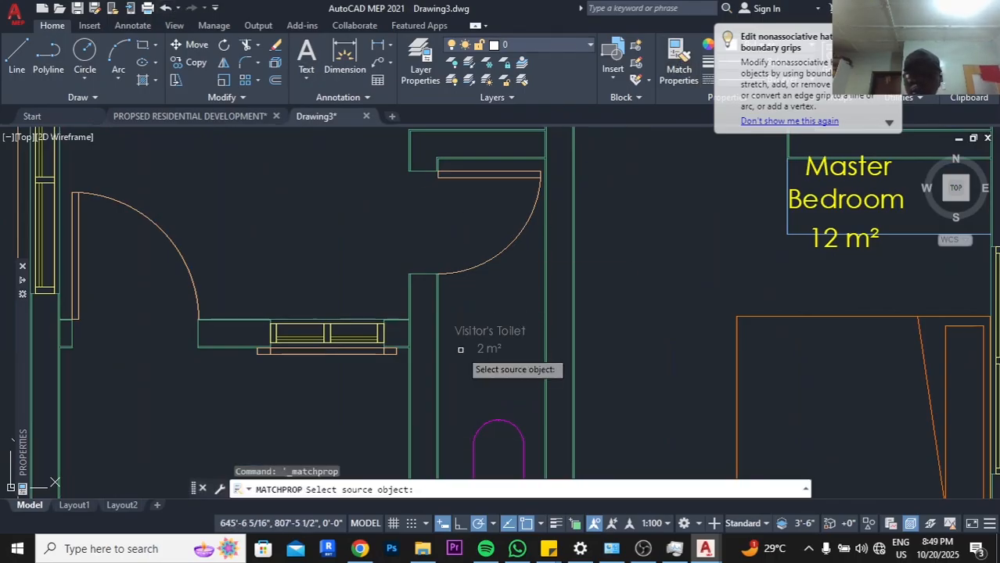
{"action": "left_click", "coordinate": [482, 331]}
{"action": "scroll", "coordinate": [545, 299], "scroll_direction": "down", "scroll_amount": 2}
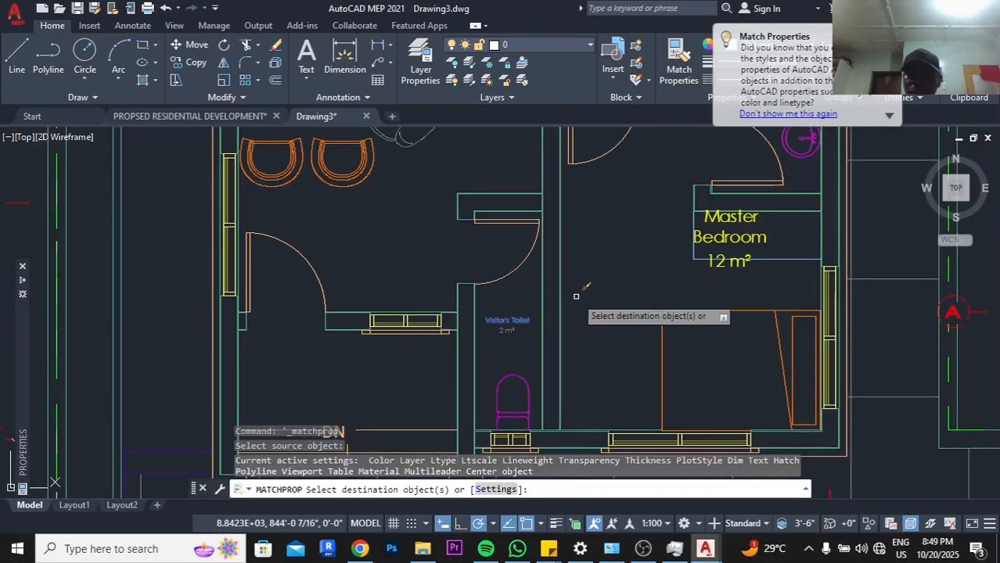
{"action": "middle_click_drag", "start_coordinate": [575, 296], "coordinate": [546, 310]}
{"action": "scroll", "coordinate": [613, 306], "scroll_direction": "down", "scroll_amount": 2}
{"action": "middle_click_drag", "start_coordinate": [490, 274], "coordinate": [499, 412]}
{"action": "scroll", "coordinate": [436, 205], "scroll_direction": "up", "scroll_amount": 4}
{"action": "left_click", "coordinate": [458, 185]}
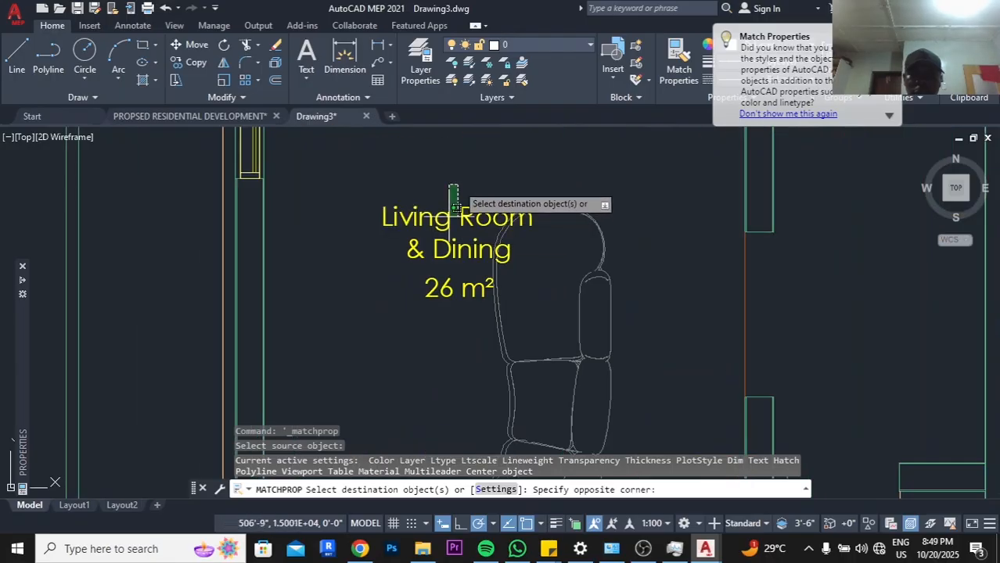
{"action": "left_click", "coordinate": [398, 307]}
Match the Visitor's Toilet text properties onto the smaller building's Master Bedroom name and area text
{"action": "scroll", "coordinate": [444, 289], "scroll_direction": "down", "scroll_amount": 4}
{"action": "middle_click_drag", "start_coordinate": [657, 356], "coordinate": [622, 285]}
{"action": "scroll", "coordinate": [548, 306], "scroll_direction": "up", "scroll_amount": 4}
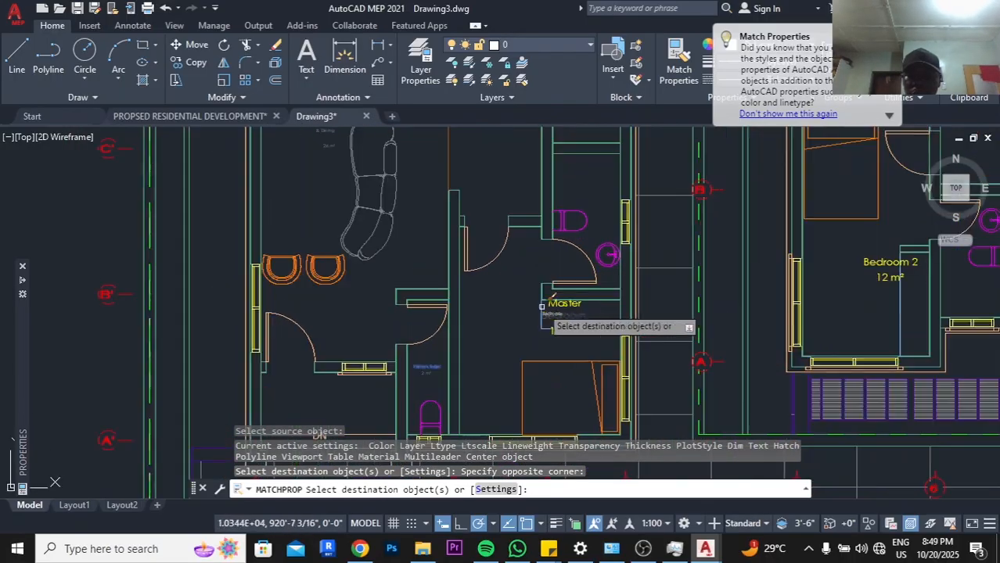
{"action": "left_click", "coordinate": [602, 313]}
{"action": "left_click", "coordinate": [580, 310]}
{"action": "left_click", "coordinate": [582, 302]}
{"action": "left_click", "coordinate": [505, 306]}
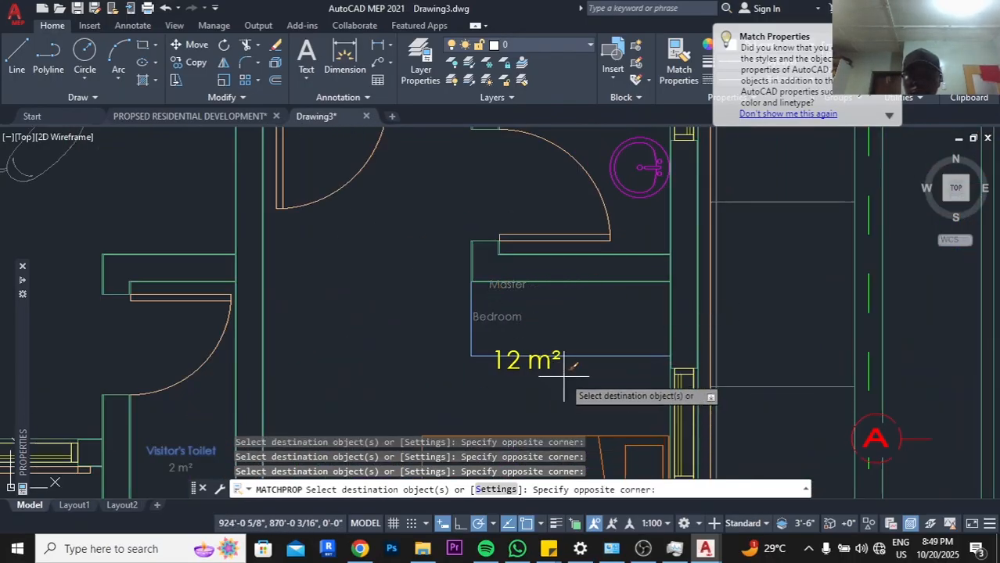
{"action": "left_click", "coordinate": [467, 353]}
Apply the same matched text properties to the smaller building's Bedroom 1, Kitchen and Store names and areas
{"action": "scroll", "coordinate": [576, 384], "scroll_direction": "down", "scroll_amount": 4}
{"action": "middle_click_drag", "start_coordinate": [526, 167], "coordinate": [524, 312]}
{"action": "scroll", "coordinate": [526, 278], "scroll_direction": "up", "scroll_amount": 4}
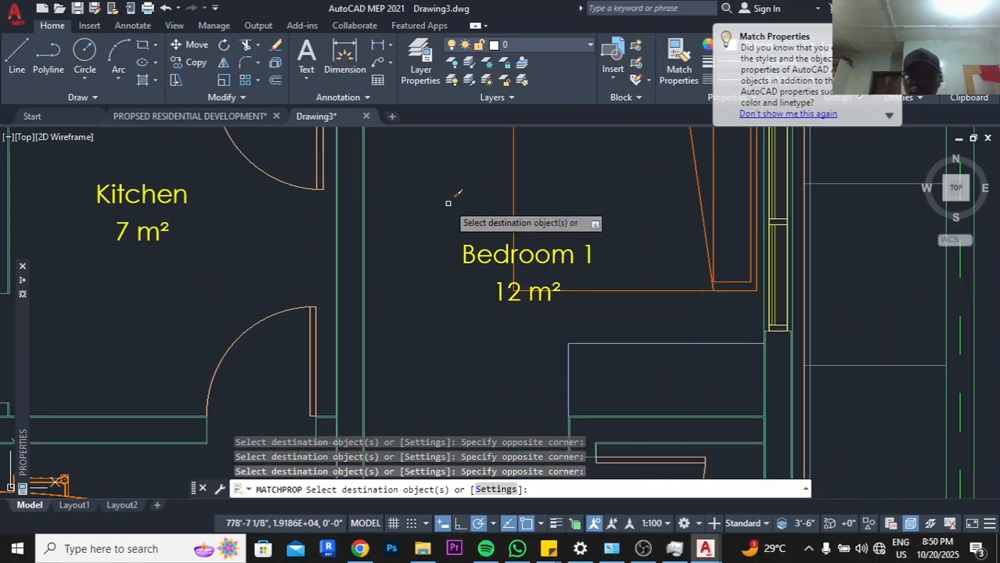
{"action": "left_click", "coordinate": [448, 203]}
{"action": "left_click", "coordinate": [648, 351]}
{"action": "scroll", "coordinate": [603, 327], "scroll_direction": "down", "scroll_amount": 4}
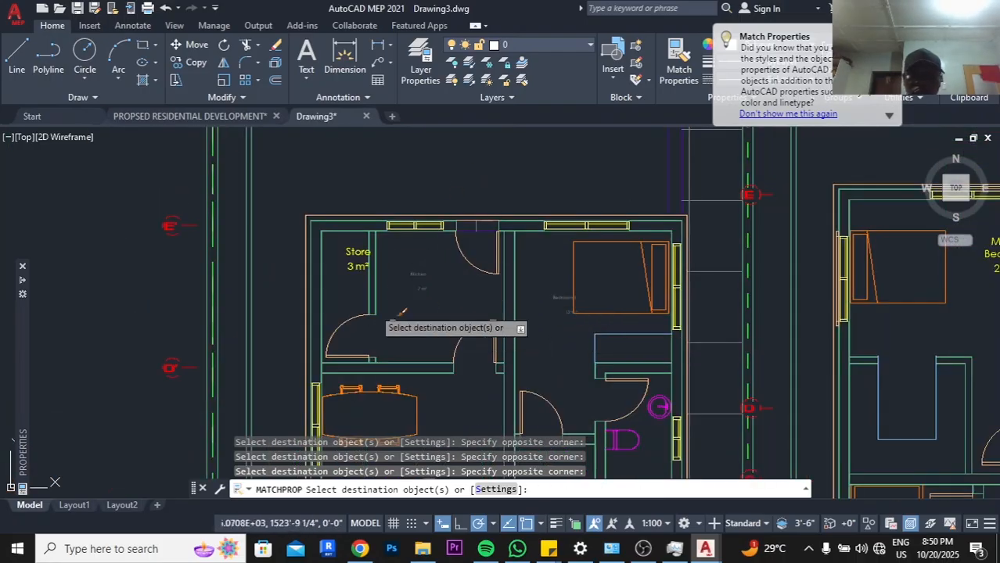
{"action": "scroll", "coordinate": [302, 240], "scroll_direction": "up", "scroll_amount": 6}
{"action": "left_click", "coordinate": [510, 266]}
{"action": "left_click", "coordinate": [446, 383]}
{"action": "scroll", "coordinate": [381, 275], "scroll_direction": "down", "scroll_amount": 8}
Match the small grey text properties onto the larger building's Master Bedroom, Bedroom 2 and Bedroom 1 labels
{"action": "middle_click_drag", "start_coordinate": [625, 327], "coordinate": [365, 225]}
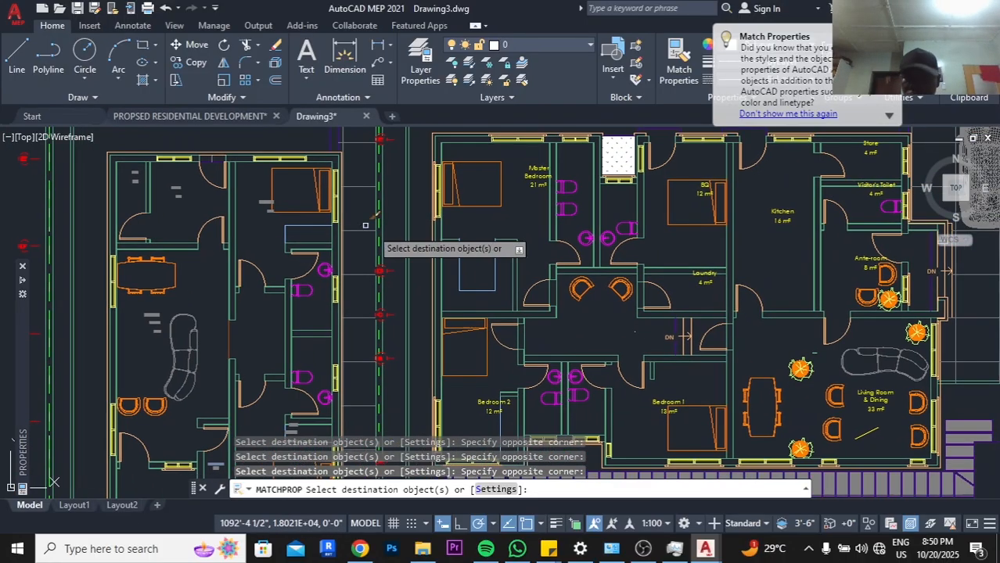
{"action": "scroll", "coordinate": [559, 157], "scroll_direction": "up", "scroll_amount": 3}
{"action": "middle_click_drag", "start_coordinate": [514, 274], "coordinate": [499, 142]}
{"action": "scroll", "coordinate": [450, 374], "scroll_direction": "up", "scroll_amount": 2}
{"action": "middle_click_drag", "start_coordinate": [451, 374], "coordinate": [486, 274]}
{"action": "scroll", "coordinate": [462, 264], "scroll_direction": "down", "scroll_amount": 6}
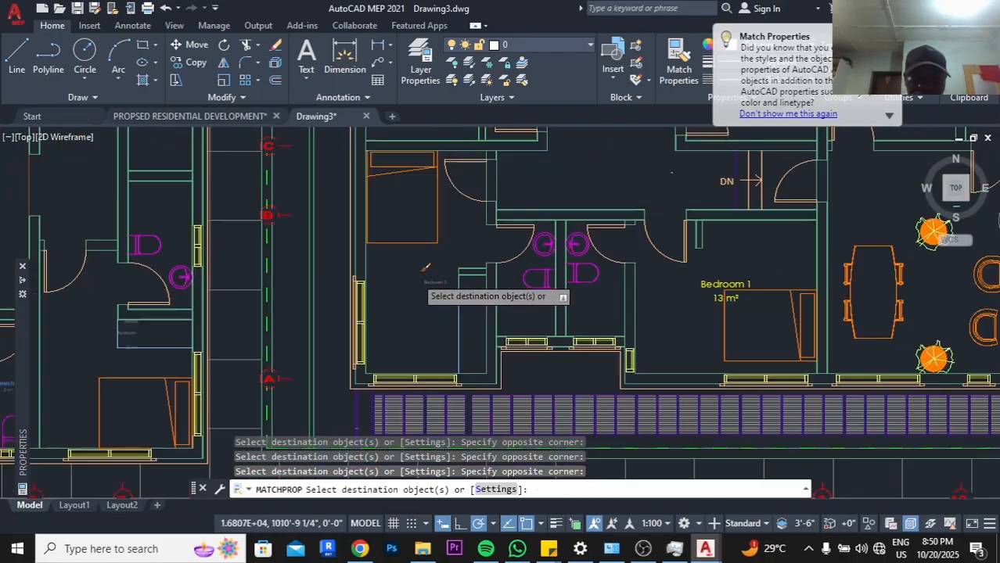
{"action": "scroll", "coordinate": [604, 278], "scroll_direction": "up", "scroll_amount": 7}
{"action": "left_click", "coordinate": [559, 311]}
{"action": "scroll", "coordinate": [517, 239], "scroll_direction": "down", "scroll_amount": 4}
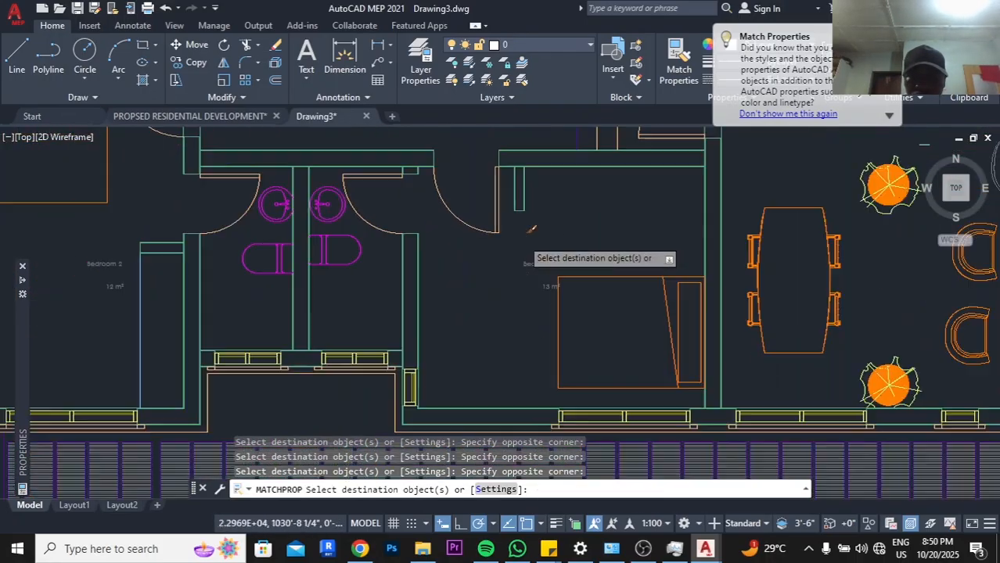
Match the text properties onto the larger building's Living Room & Dining, Laundry, Ante-room and Kitchen labels
{"action": "scroll", "coordinate": [678, 288], "scroll_direction": "up", "scroll_amount": 6}
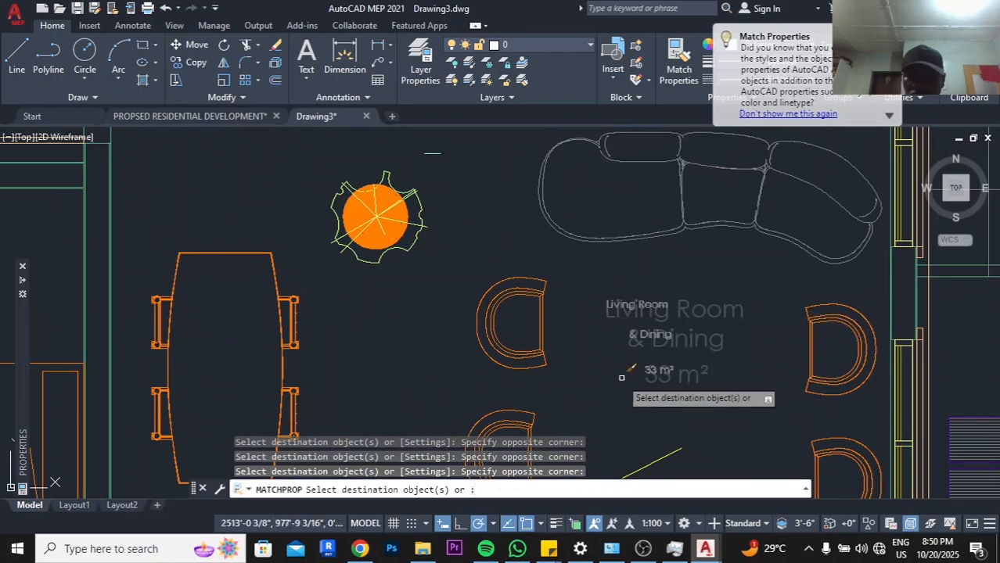
{"action": "scroll", "coordinate": [618, 379], "scroll_direction": "down", "scroll_amount": 3}
{"action": "scroll", "coordinate": [558, 285], "scroll_direction": "up", "scroll_amount": 5}
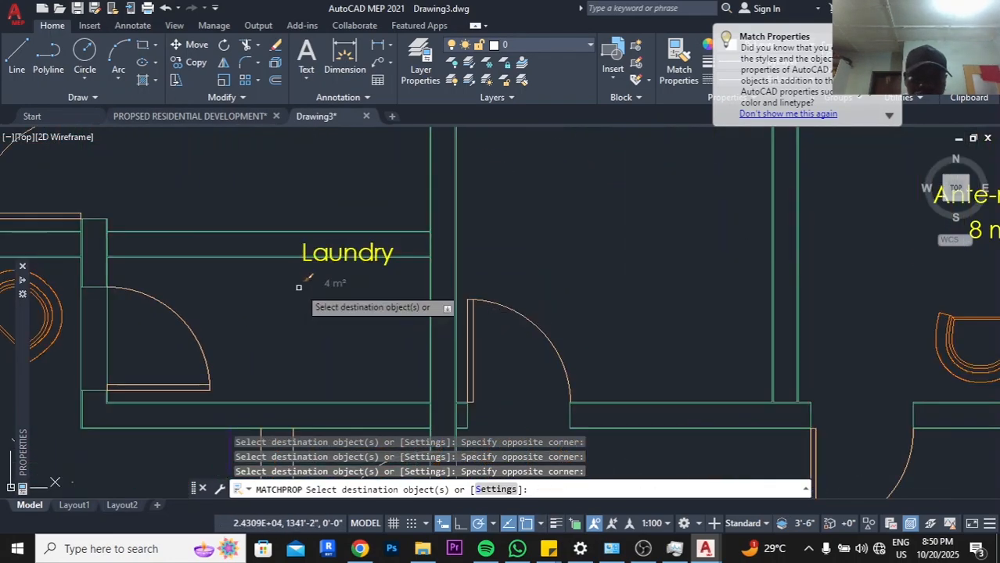
{"action": "scroll", "coordinate": [614, 280], "scroll_direction": "down", "scroll_amount": 4}
{"action": "scroll", "coordinate": [563, 340], "scroll_direction": "up", "scroll_amount": 5}
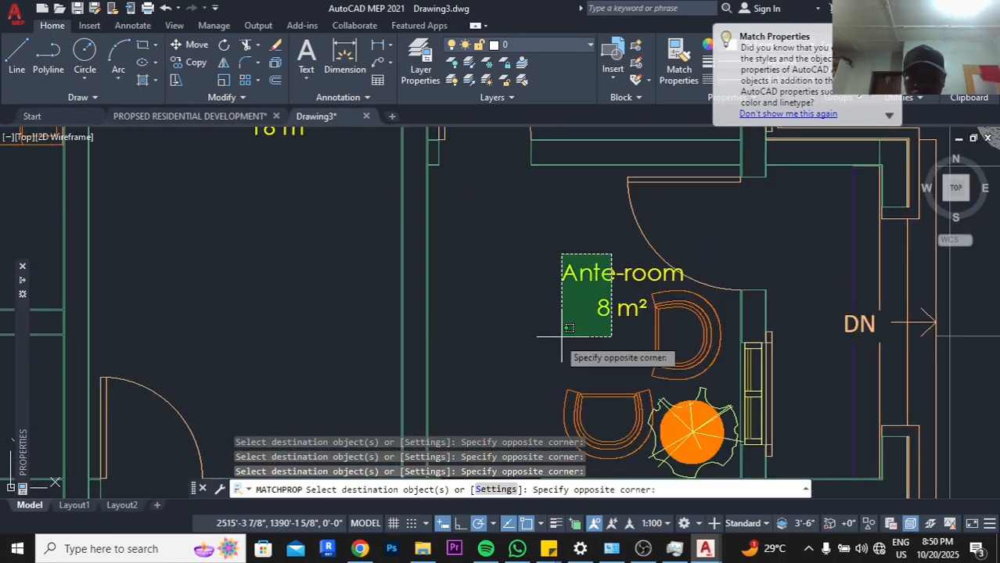
{"action": "scroll", "coordinate": [525, 306], "scroll_direction": "down", "scroll_amount": 2}
Match the text properties onto the BQ name and area text in the larger building
{"action": "scroll", "coordinate": [344, 192], "scroll_direction": "up", "scroll_amount": 5}
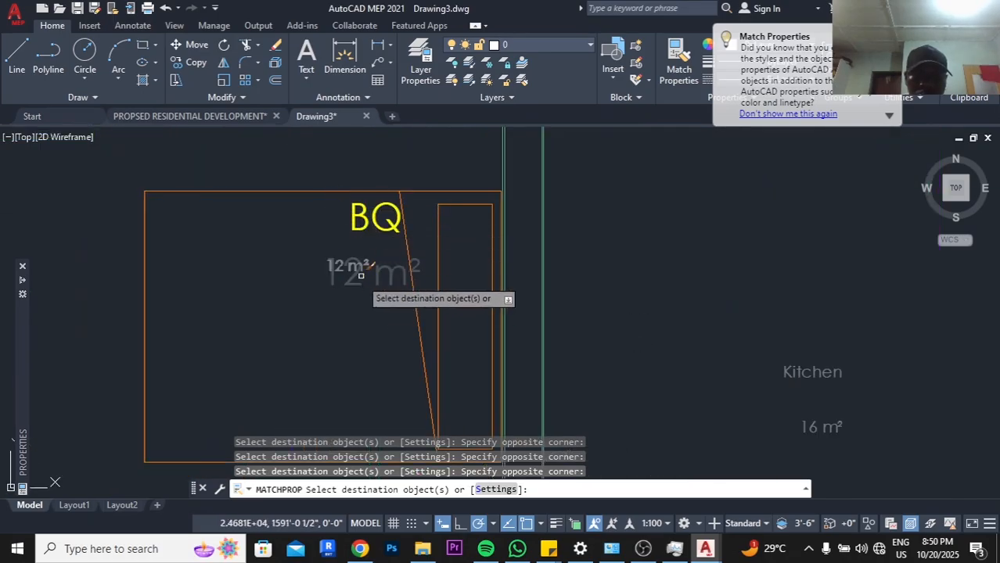
{"action": "left_click", "coordinate": [371, 270]}
{"action": "left_click", "coordinate": [346, 232]}
{"action": "mouse_move", "coordinate": [393, 324]}
{"action": "left_mouse_down"}
{"action": "mouse_move", "coordinate": [310, 226]}
{"action": "mouse_move", "coordinate": [324, 247]}
{"action": "left_mouse_up"}
{"action": "left_click_drag", "start_coordinate": [397, 253], "coordinate": [348, 216]}
{"action": "scroll", "coordinate": [308, 308], "scroll_direction": "down", "scroll_amount": 5}
Match the text properties onto the larger building's Store and Visitor's Toilet names and areas
{"action": "scroll", "coordinate": [564, 281], "scroll_direction": "up", "scroll_amount": 5}
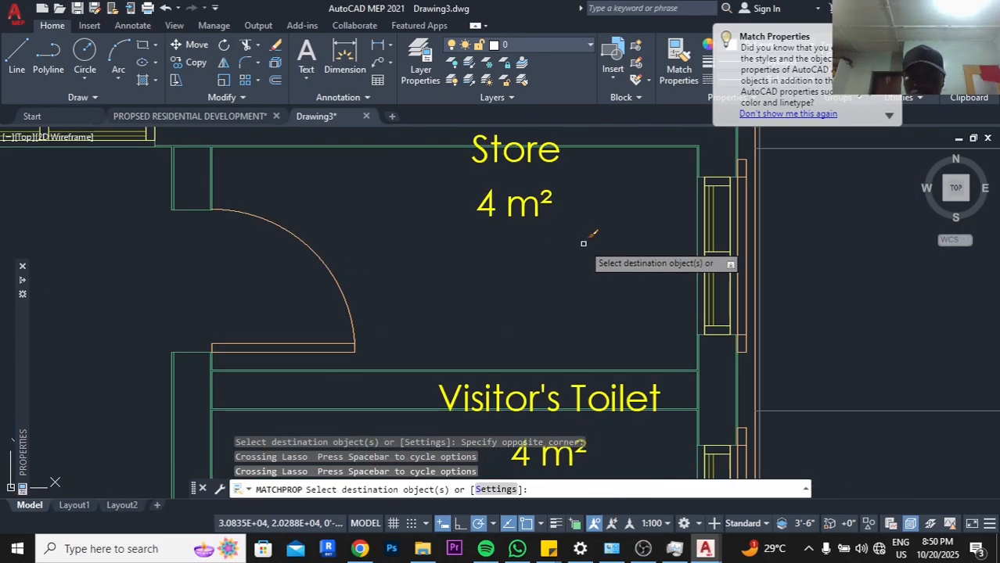
{"action": "left_click", "coordinate": [593, 192]}
{"action": "left_click", "coordinate": [465, 137]}
{"action": "scroll", "coordinate": [563, 224], "scroll_direction": "down", "scroll_amount": 4}
{"action": "scroll", "coordinate": [589, 329], "scroll_direction": "up", "scroll_amount": 4}
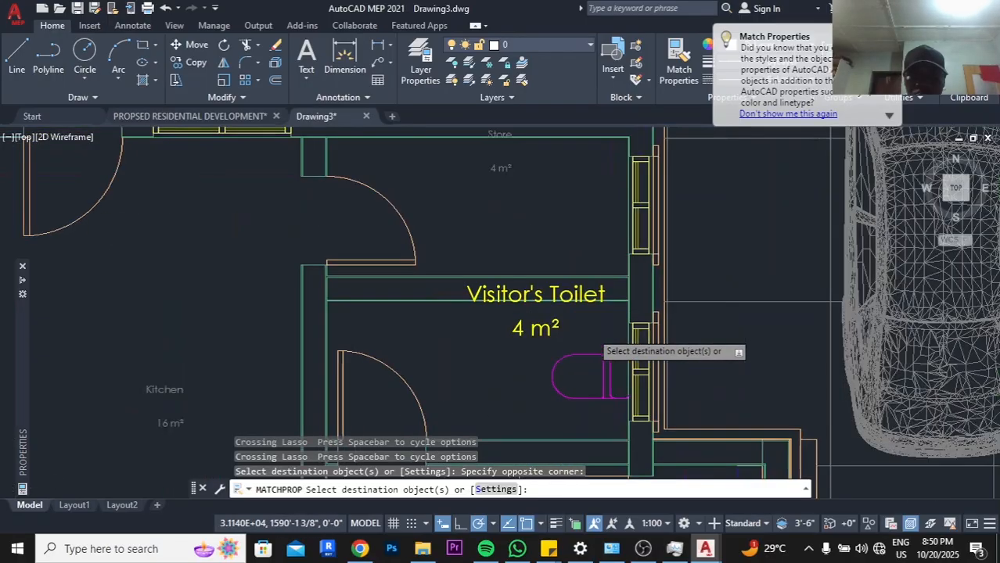
{"action": "left_click", "coordinate": [612, 252]}
{"action": "left_click", "coordinate": [554, 267]}
{"action": "left_click", "coordinate": [553, 315]}
{"action": "left_click", "coordinate": [469, 338]}
{"action": "scroll", "coordinate": [577, 344], "scroll_direction": "down", "scroll_amount": 5}
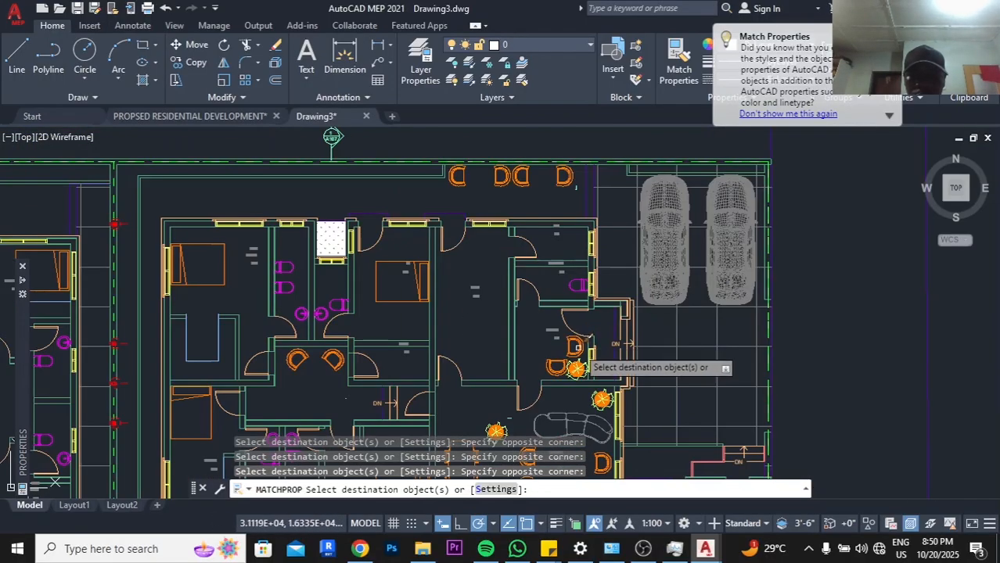
Examine the room labels across both buildings for unmatched text, and end the property matching
{"action": "scroll", "coordinate": [596, 232], "scroll_direction": "up", "scroll_amount": 2}
{"action": "scroll", "coordinate": [575, 344], "scroll_direction": "up", "scroll_amount": 3}
{"action": "scroll", "coordinate": [587, 333], "scroll_direction": "down", "scroll_amount": 5}
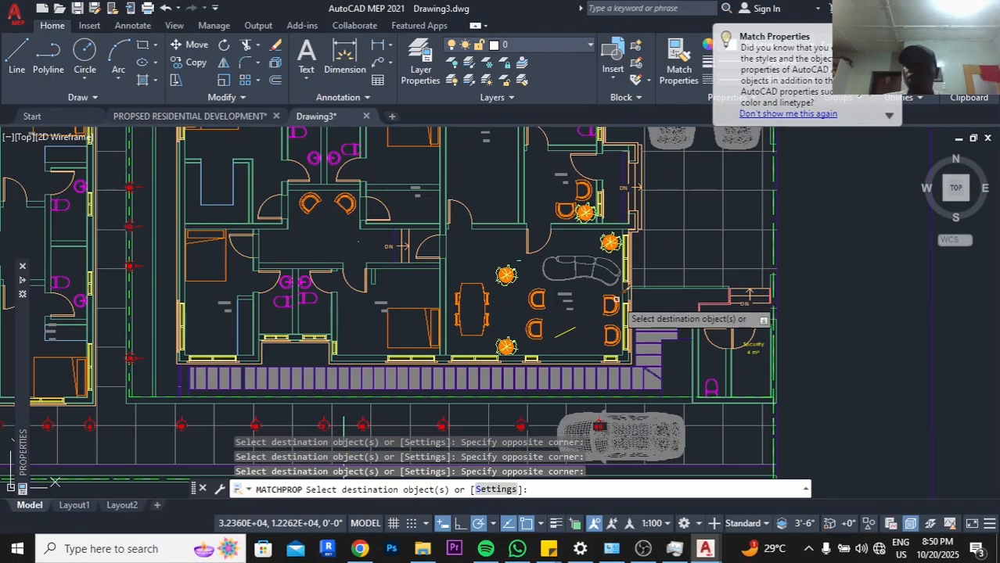
{"action": "middle_click_drag", "start_coordinate": [482, 306], "coordinate": [661, 281]}
{"action": "middle_click_drag", "start_coordinate": [422, 324], "coordinate": [675, 274]}
{"action": "scroll", "coordinate": [483, 271], "scroll_direction": "up", "scroll_amount": 4}
{"action": "middle_click_drag", "start_coordinate": [345, 294], "coordinate": [424, 276]}
{"action": "key", "text": "Escape"}
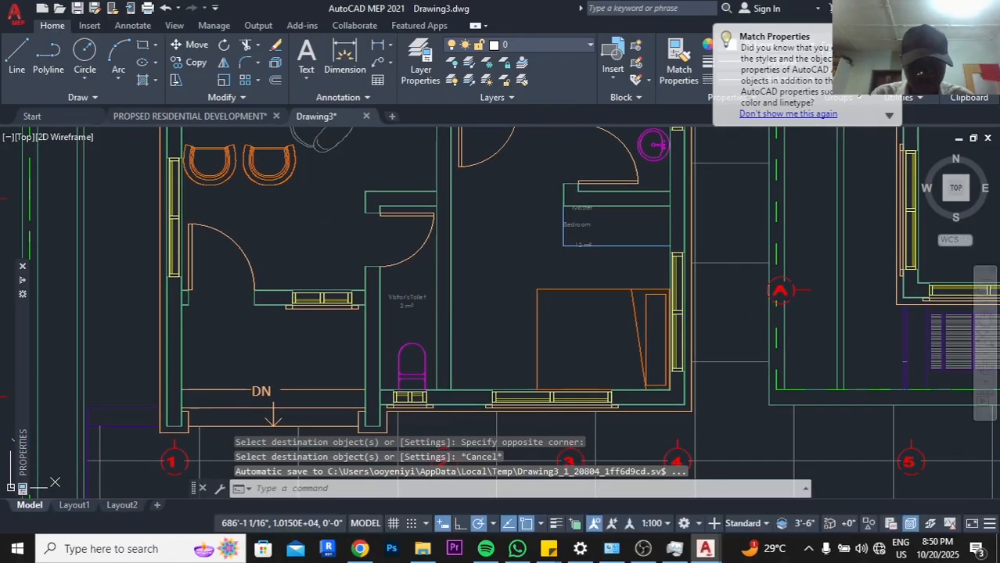
Move the smaller building's "Living Room" text down and slightly right, directly above "& Dining"
{"action": "scroll", "coordinate": [420, 309], "scroll_direction": "up", "scroll_amount": 2}
{"action": "scroll", "coordinate": [432, 302], "scroll_direction": "down", "scroll_amount": 4}
{"action": "middle_click_drag", "start_coordinate": [377, 277], "coordinate": [439, 332]}
{"action": "middle_click_drag", "start_coordinate": [439, 229], "coordinate": [442, 301]}
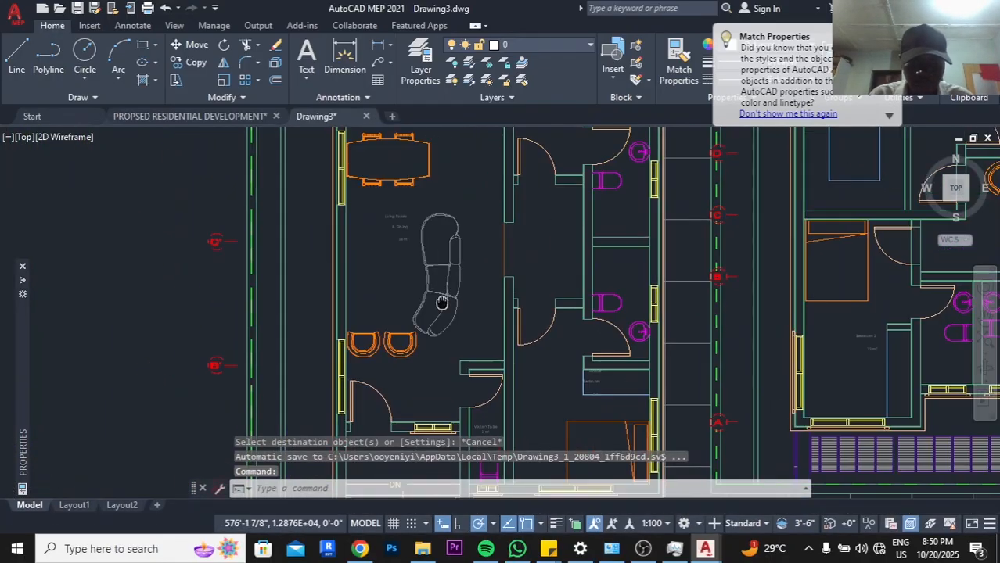
{"action": "scroll", "coordinate": [377, 223], "scroll_direction": "up", "scroll_amount": 3}
{"action": "middle_click_drag", "start_coordinate": [449, 197], "coordinate": [489, 214]}
{"action": "left_click", "coordinate": [443, 239]}
{"action": "scroll", "coordinate": [496, 201], "scroll_direction": "up", "scroll_amount": 4}
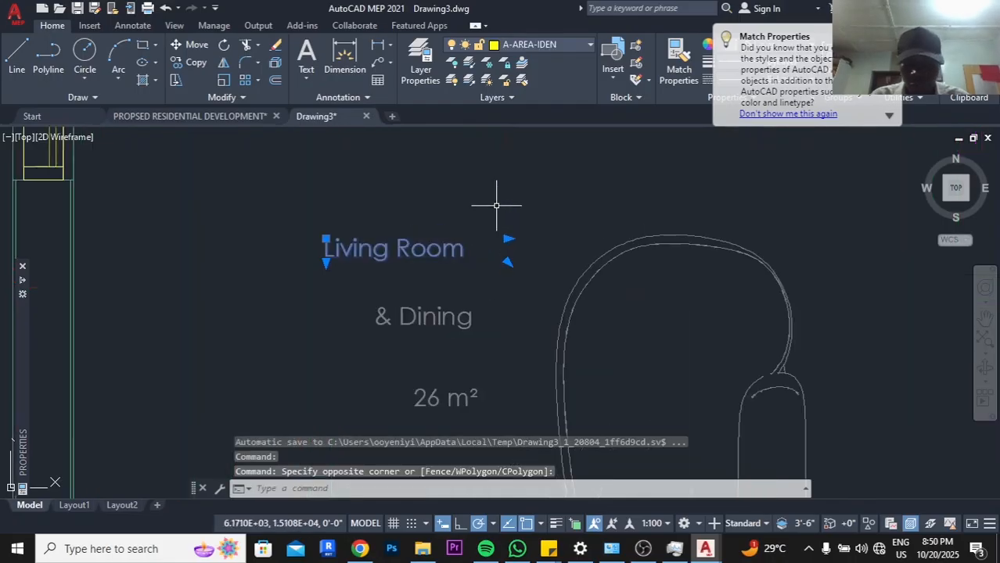
{"action": "type", "text": "m"}
{"action": "key", "text": "Return"}
{"action": "left_click", "coordinate": [476, 203]}
{"action": "left_click", "coordinate": [496, 236]}
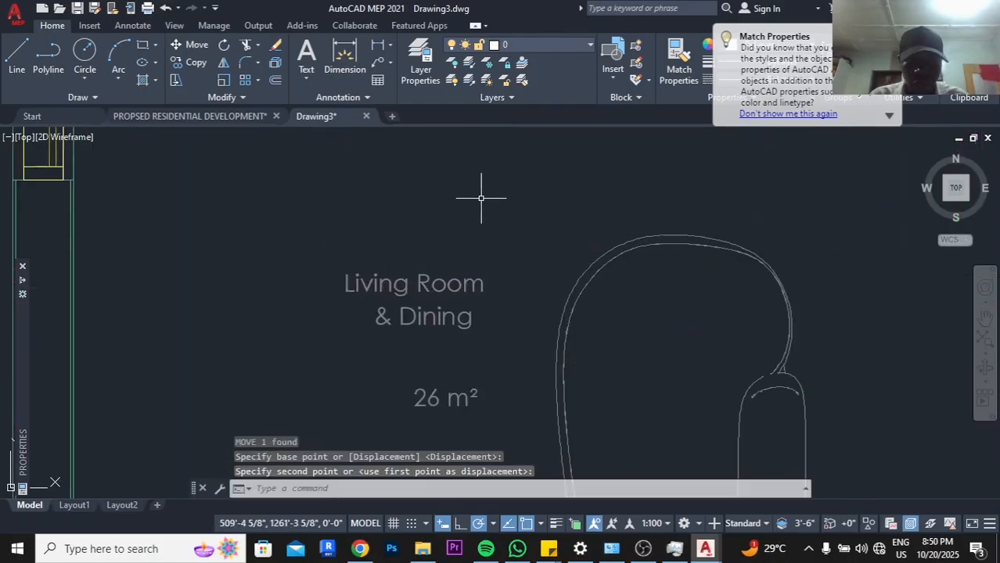
Move the 26 m² area text up so it sits centred just below "& Dining"
{"action": "scroll", "coordinate": [479, 196], "scroll_direction": "down", "scroll_amount": 2}
{"action": "left_click", "coordinate": [476, 297]}
{"action": "left_click", "coordinate": [429, 342]}
{"action": "key", "text": "Return"}
{"action": "left_click", "coordinate": [481, 354]}
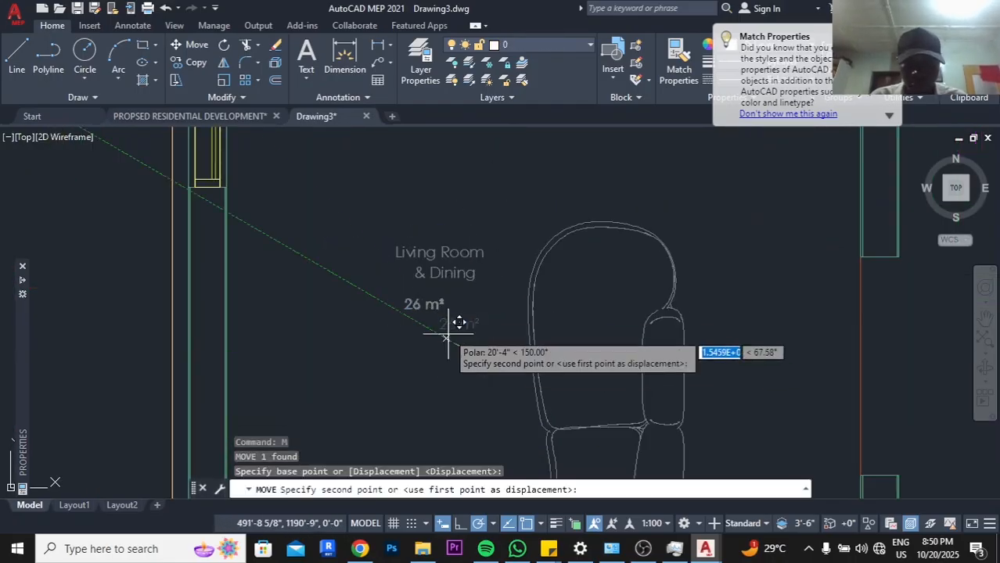
{"action": "left_click", "coordinate": [464, 330]}
Move the smaller building's Store area text down and slightly left to centre it in the room
{"action": "scroll", "coordinate": [408, 316], "scroll_direction": "down", "scroll_amount": 6}
{"action": "middle_click_drag", "start_coordinate": [511, 266], "coordinate": [488, 373]}
{"action": "scroll", "coordinate": [416, 217], "scroll_direction": "up", "scroll_amount": 2}
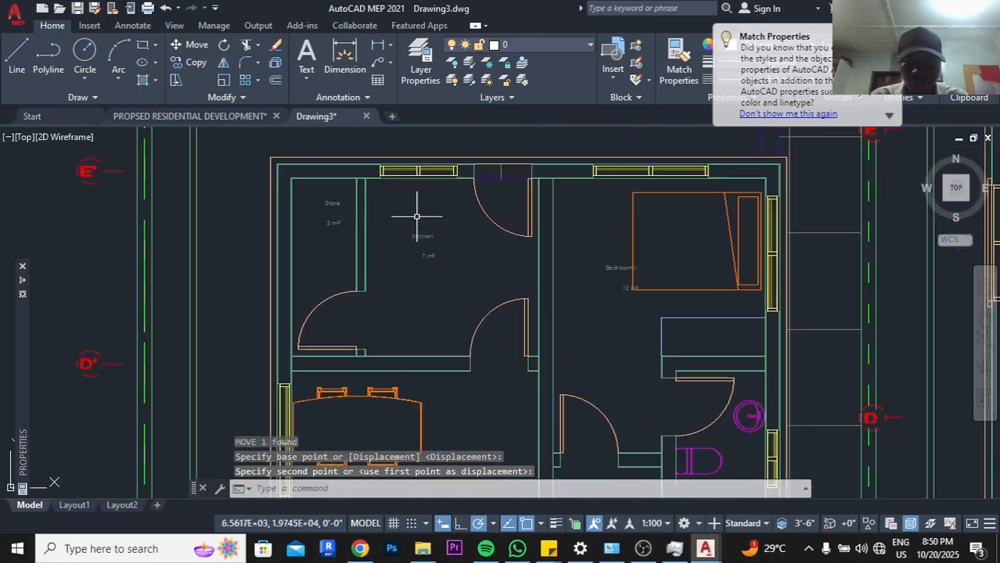
{"action": "scroll", "coordinate": [352, 212], "scroll_direction": "up", "scroll_amount": 4}
{"action": "left_click", "coordinate": [330, 220]}
{"action": "left_click", "coordinate": [272, 252]}
{"action": "type", "text": "m"}
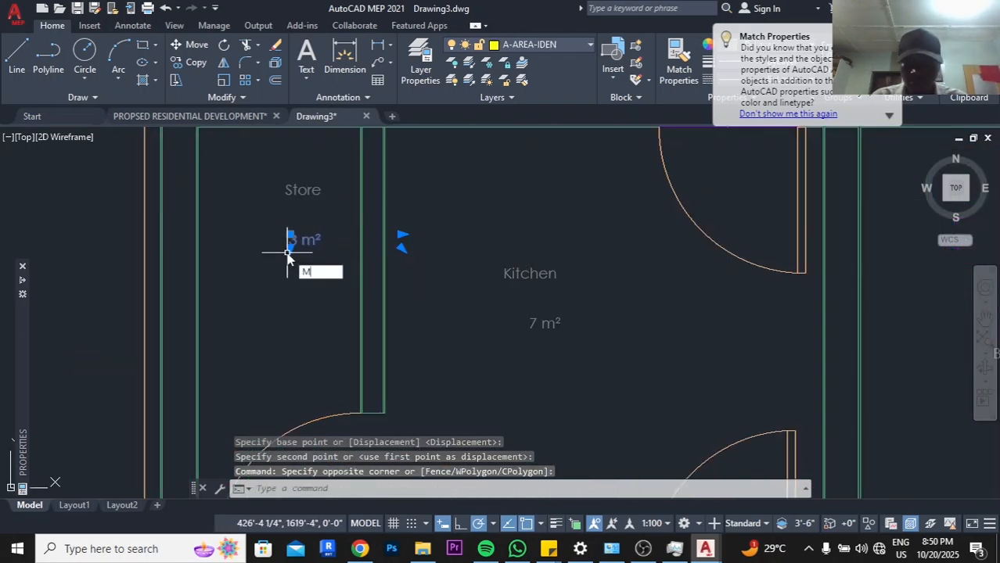
{"action": "key", "text": "Return"}
{"action": "left_click", "coordinate": [307, 284]}
{"action": "left_click", "coordinate": [288, 352]}
Move the "Store" name down so it sits centred directly above its 3 m² area text
{"action": "left_click", "coordinate": [326, 156]}
{"action": "left_click", "coordinate": [276, 228]}
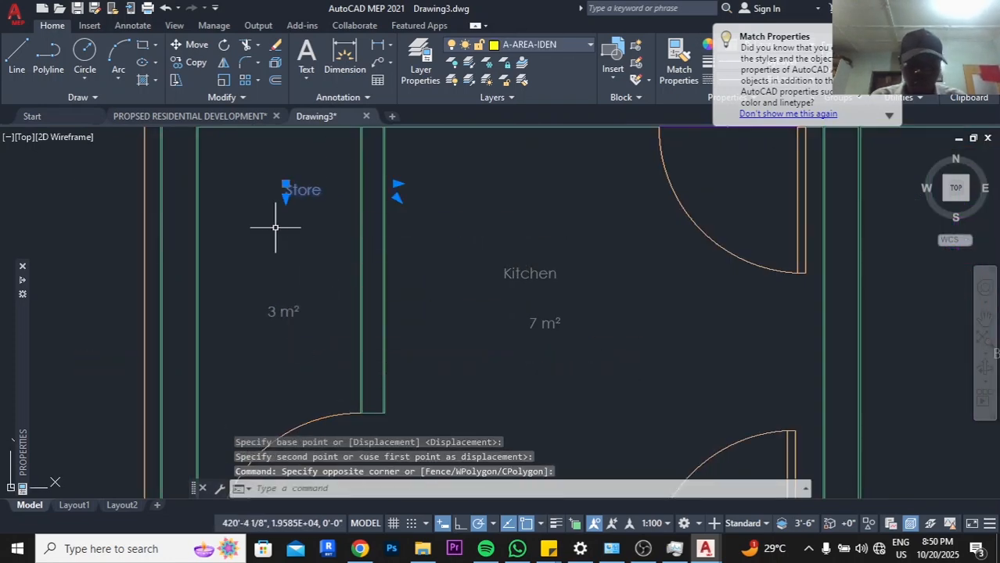
{"action": "type", "text": "m"}
{"action": "key", "text": "Return"}
{"action": "left_click", "coordinate": [331, 238]}
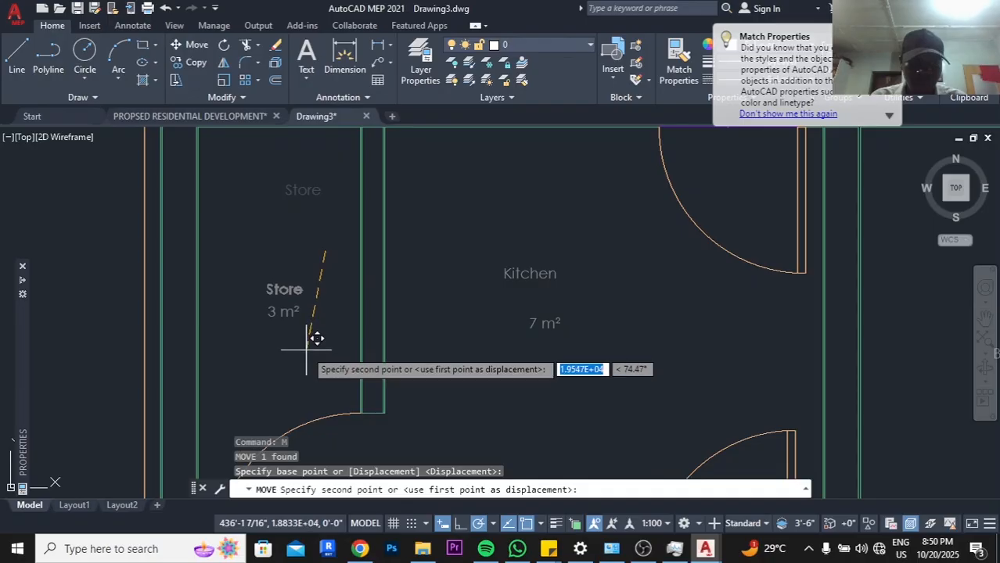
{"action": "left_click", "coordinate": [315, 336]}
{"action": "left_click", "coordinate": [635, 316]}
{"action": "left_click", "coordinate": [365, 346]}
{"action": "key", "text": "Escape"}
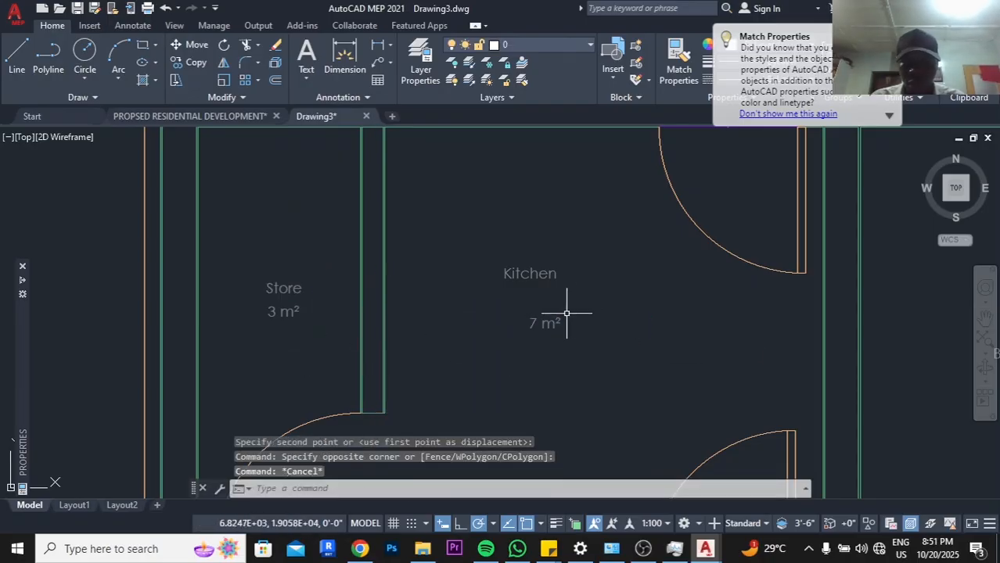
Move the 7 m² area text up and left, centred directly beneath the "Kitchen" name
{"action": "left_click", "coordinate": [569, 311]}
{"action": "left_click", "coordinate": [477, 342]}
{"action": "key", "text": "Return"}
{"action": "left_click", "coordinate": [533, 359]}
{"action": "left_click", "coordinate": [518, 331]}
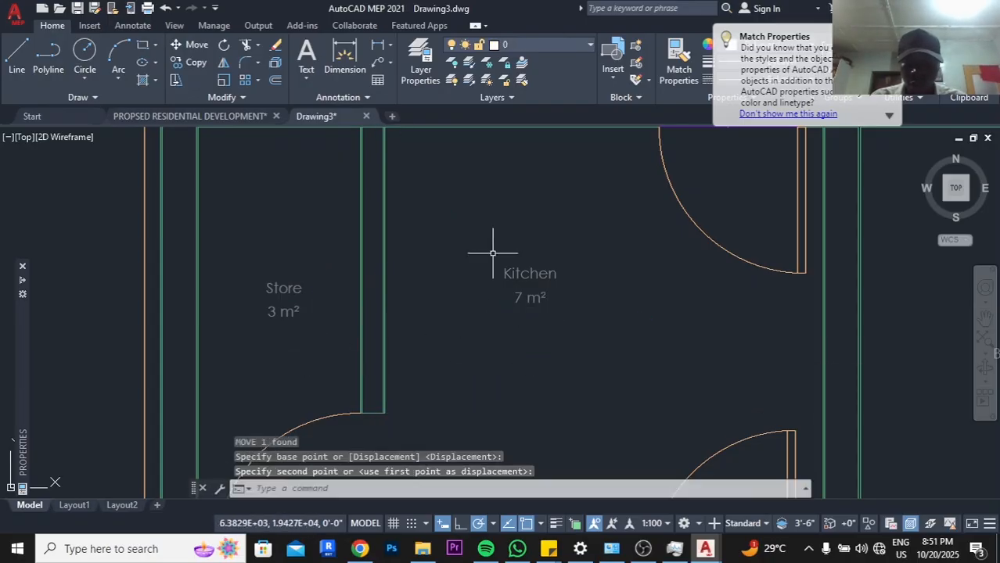
Move the smaller building's Bedroom 1 name and area text together up and right, inside the bed outline
{"action": "scroll", "coordinate": [491, 248], "scroll_direction": "down", "scroll_amount": 6}
{"action": "scroll", "coordinate": [618, 250], "scroll_direction": "up", "scroll_amount": 2}
{"action": "middle_click_drag", "start_coordinate": [618, 249], "coordinate": [559, 162]}
{"action": "scroll", "coordinate": [552, 168], "scroll_direction": "up", "scroll_amount": 4}
{"action": "left_click", "coordinate": [495, 259]}
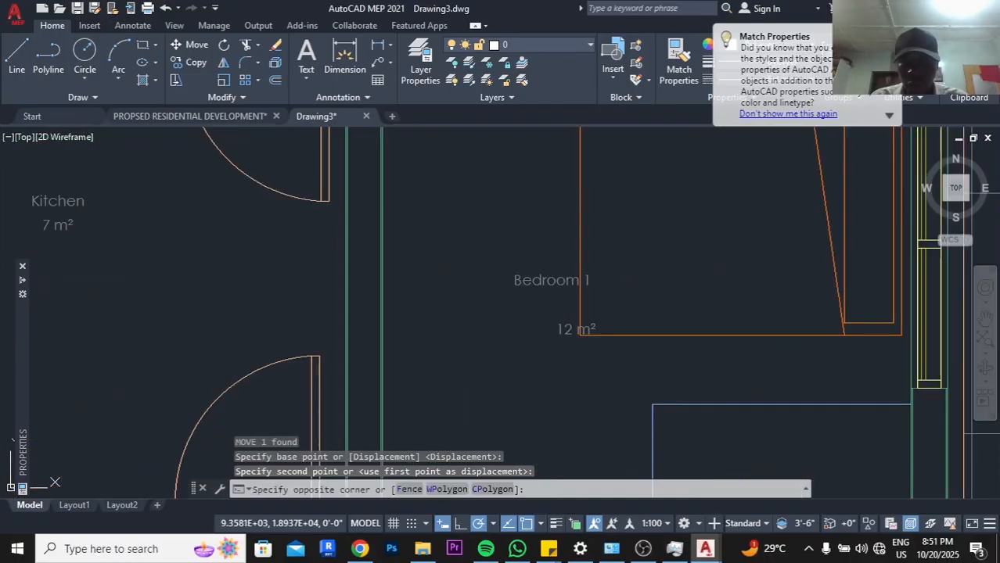
{"action": "left_click", "coordinate": [631, 366]}
{"action": "key", "text": "Return"}
{"action": "left_click", "coordinate": [588, 353]}
{"action": "left_click", "coordinate": [673, 326]}
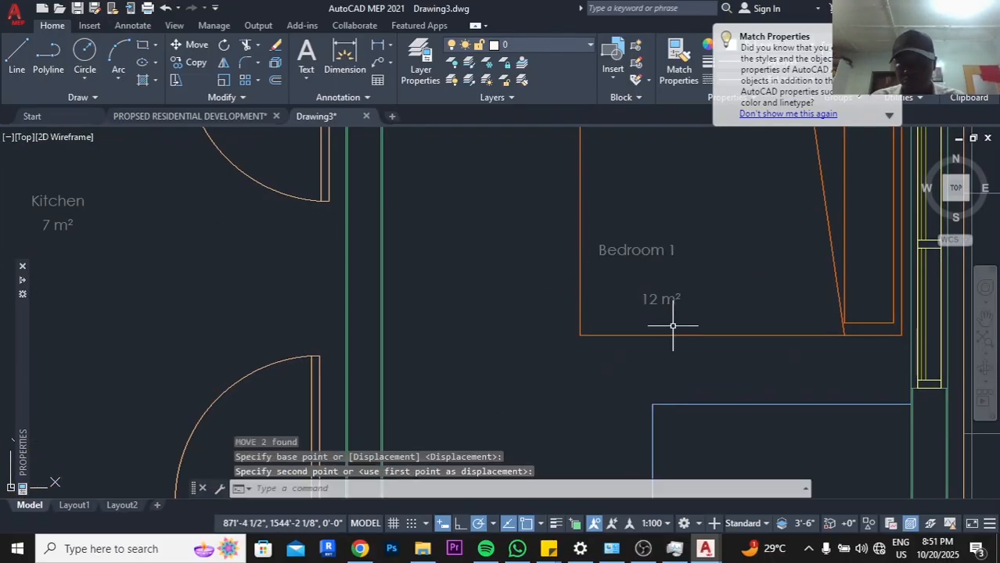
Move the 12 m² area text up and left, centred directly beneath the "Bedroom 1" name
{"action": "type", "text": "m"}
{"action": "key", "text": "Return"}
{"action": "left_click", "coordinate": [747, 294]}
{"action": "left_click", "coordinate": [728, 265]}
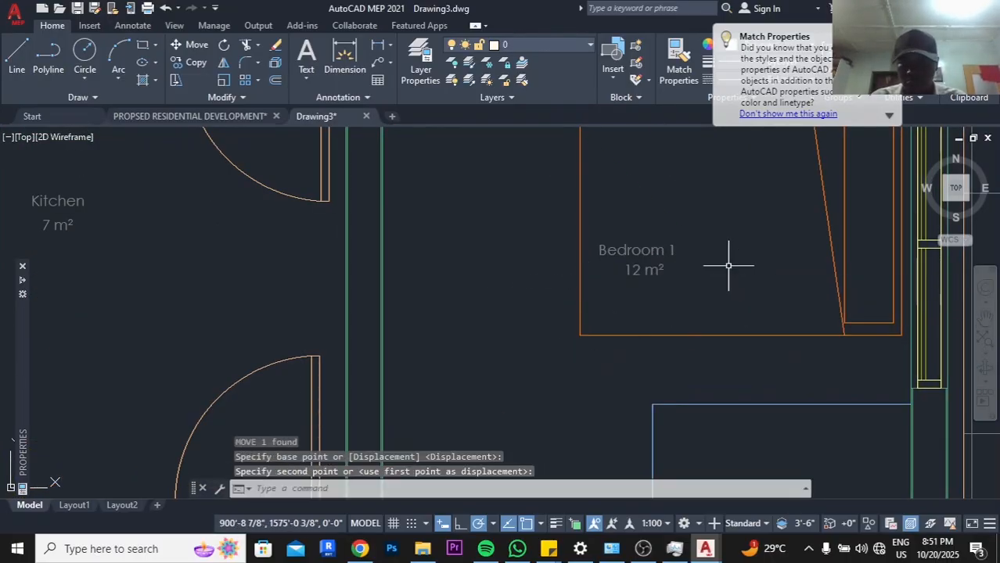
{"action": "scroll", "coordinate": [608, 202], "scroll_direction": "down", "scroll_amount": 6}
{"action": "middle_click_drag", "start_coordinate": [657, 300], "coordinate": [600, 236]}
{"action": "scroll", "coordinate": [593, 312], "scroll_direction": "up", "scroll_amount": 6}
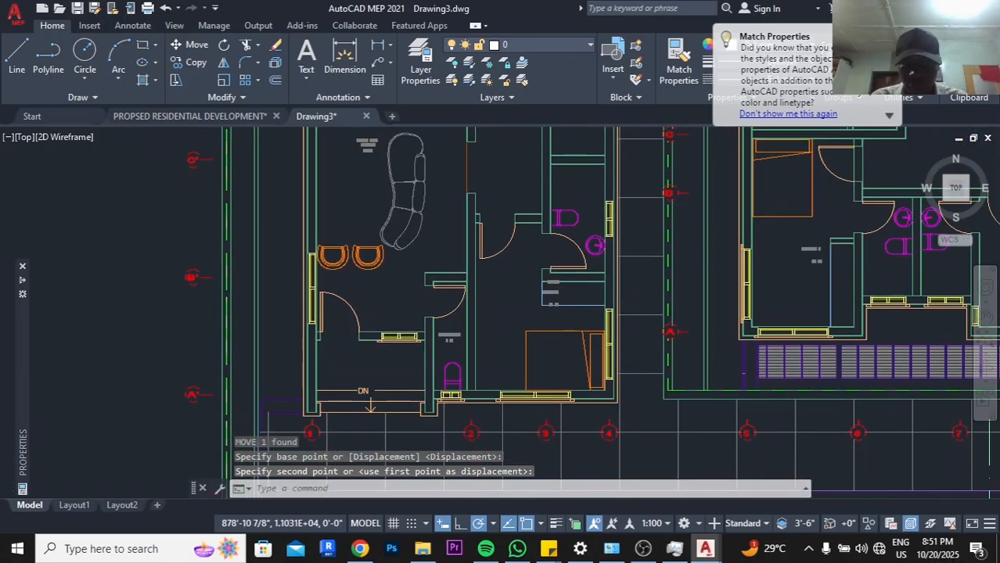
{"action": "left_click", "coordinate": [468, 154]}
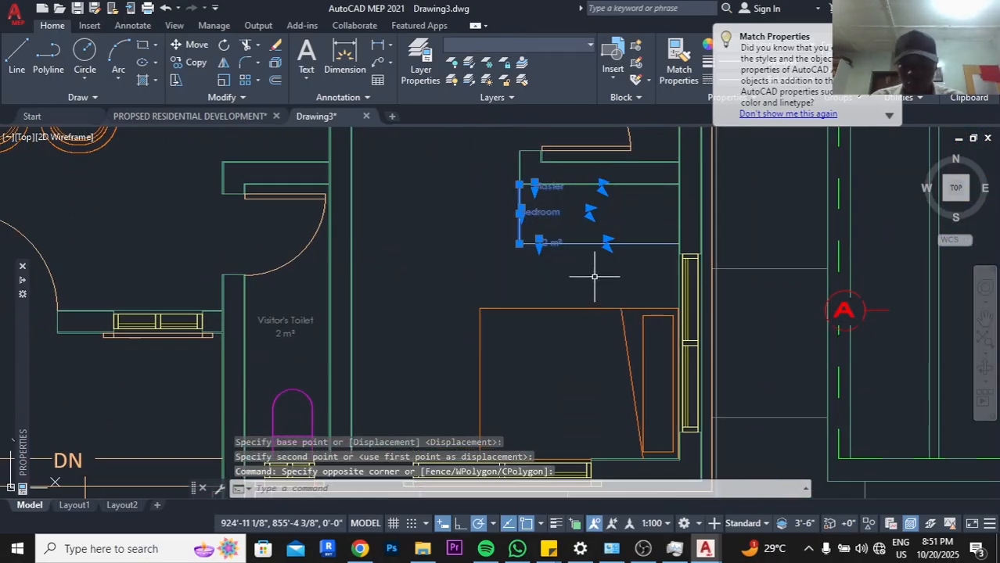
{"action": "left_click", "coordinate": [597, 275]}
{"action": "type", "text": "m"}
{"action": "key", "text": "Return"}
{"action": "left_click", "coordinate": [592, 284]}
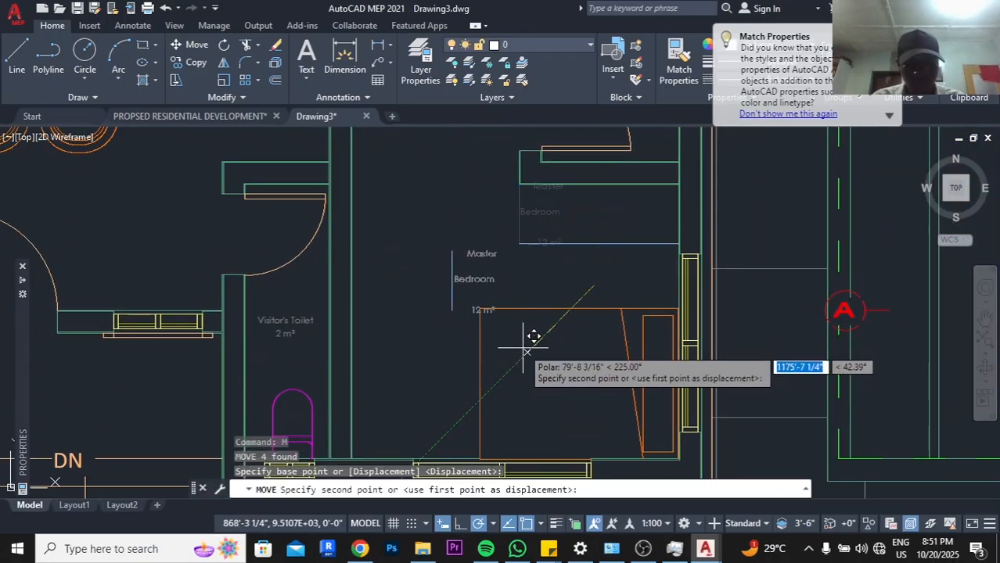
{"action": "key", "text": "ctrl+z"}
{"action": "key", "text": "Escape"}
Move the "Master" text down and slightly left so it sits directly above "Bedroom" in the smaller building
{"action": "scroll", "coordinate": [543, 211], "scroll_direction": "up", "scroll_amount": 2}
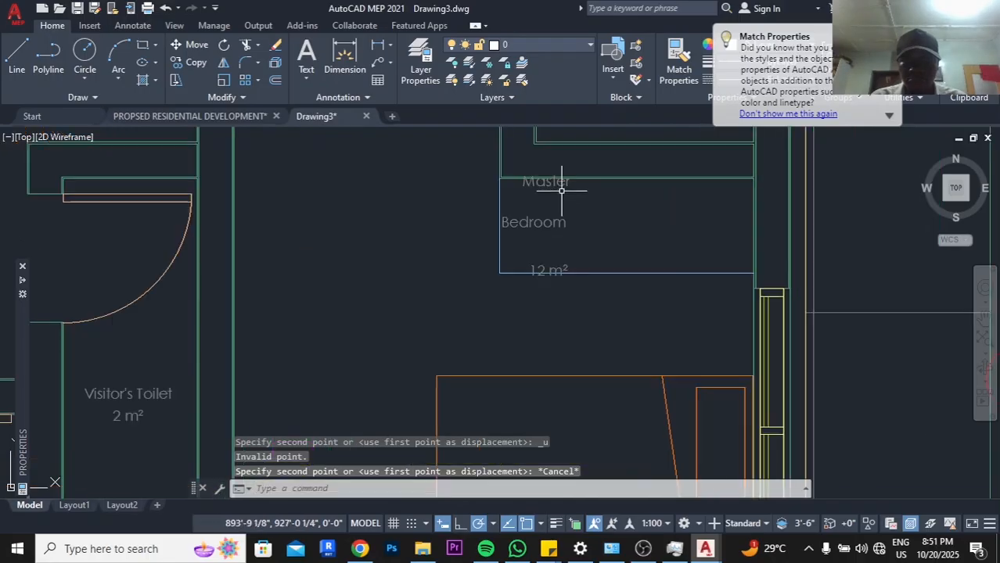
{"action": "left_click", "coordinate": [563, 188]}
{"action": "type", "text": "m"}
{"action": "key", "text": "Return"}
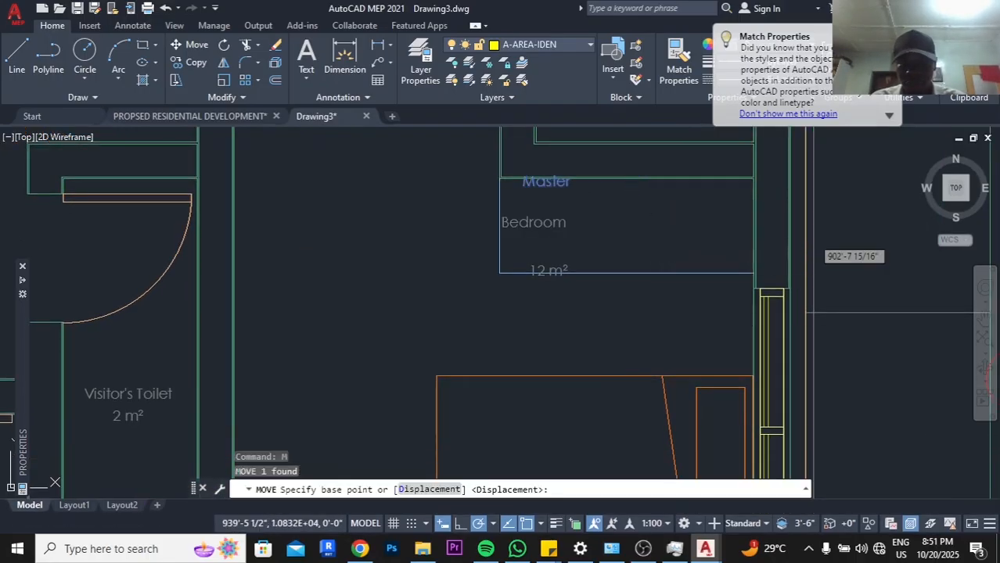
{"action": "left_click", "coordinate": [645, 235]}
{"action": "left_click", "coordinate": [562, 265]}
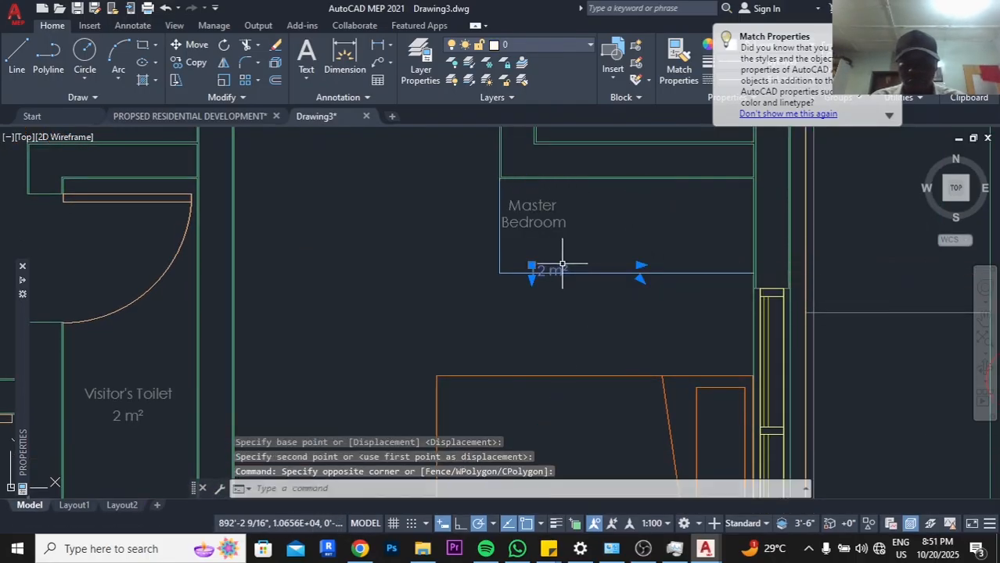
Move the smaller building's 12 m² area text up and left, centred directly beneath the "Master Bedroom" name
{"action": "key", "text": "Return"}
{"action": "left_click", "coordinate": [632, 251]}
{"action": "left_click", "coordinate": [629, 207]}
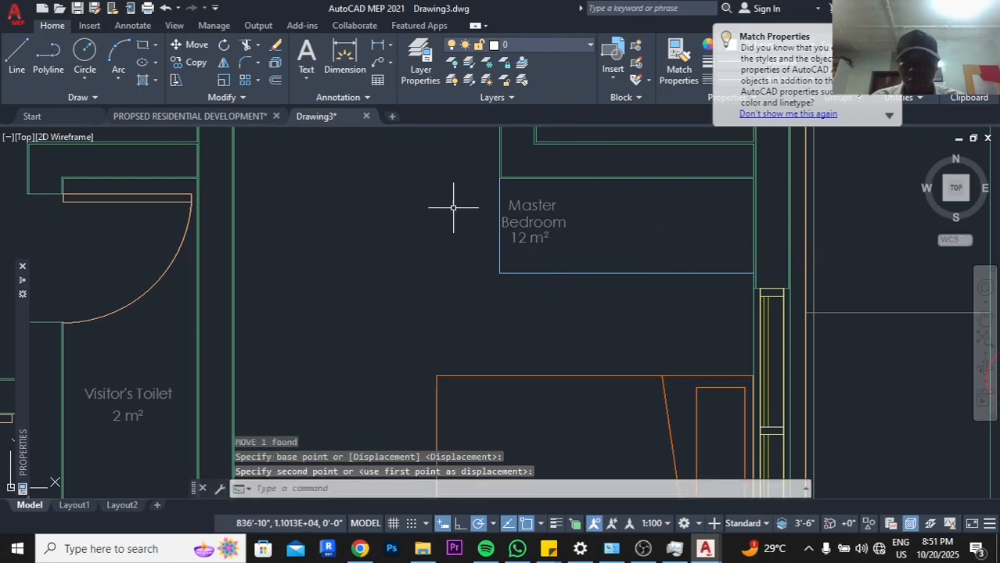
Move the Master Bedroom name and area text together down and left, out of the wardrobe outline into the open floor
{"action": "left_click", "coordinate": [460, 194]}
{"action": "left_click", "coordinate": [625, 253]}
{"action": "type", "text": "m"}
{"action": "key", "text": "Return"}
{"action": "left_click", "coordinate": [660, 232]}
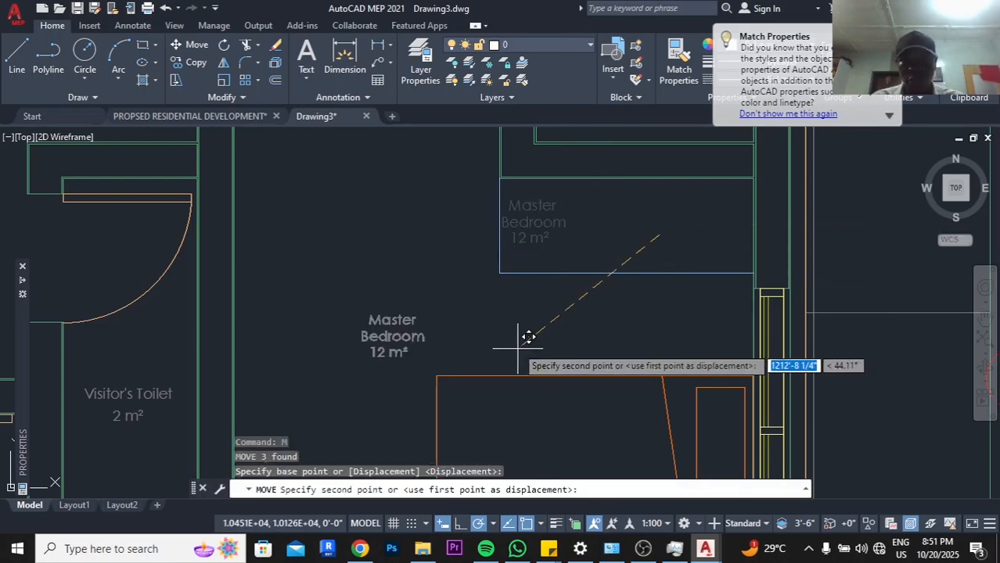
{"action": "left_click", "coordinate": [513, 330]}
Move the larger building's Bedroom 2 area text up and left, centred directly beneath the room name
{"action": "scroll", "coordinate": [504, 297], "scroll_direction": "down", "scroll_amount": 6}
{"action": "middle_click_drag", "start_coordinate": [573, 286], "coordinate": [551, 297]}
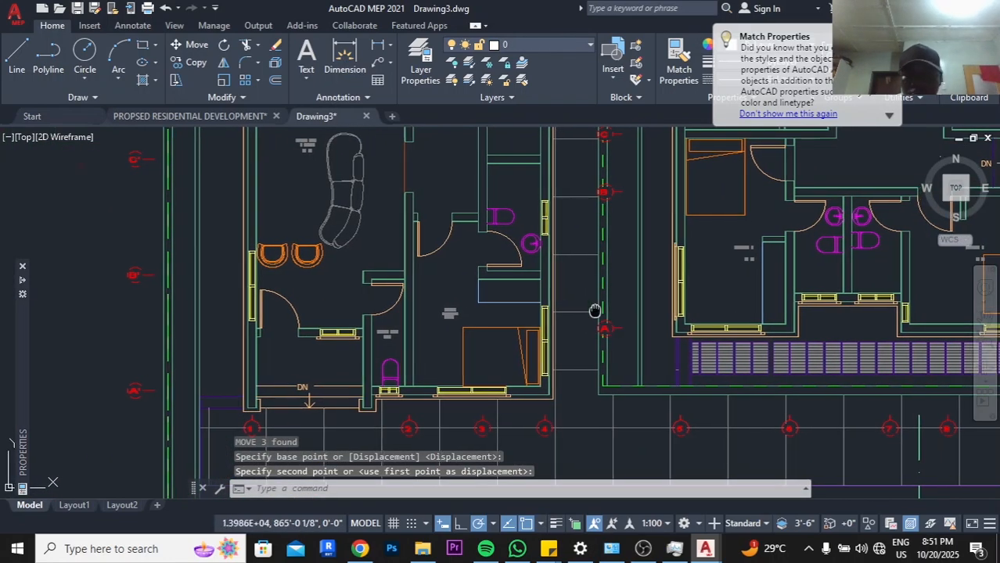
{"action": "scroll", "coordinate": [579, 309], "scroll_direction": "up", "scroll_amount": 6}
{"action": "left_click", "coordinate": [571, 289]}
{"action": "left_click", "coordinate": [497, 336]}
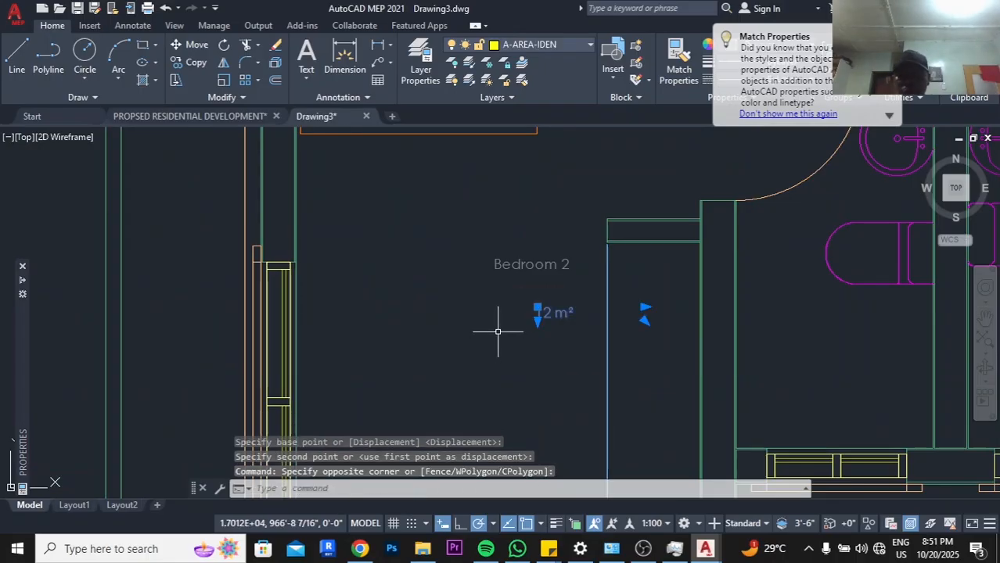
{"action": "type", "text": "m"}
{"action": "key", "text": "Return"}
{"action": "left_click", "coordinate": [523, 343]}
{"action": "left_click", "coordinate": [499, 317]}
Move the 13 m² area text up and left, centred directly beneath the larger building's "Bedroom 1" name
{"action": "scroll", "coordinate": [499, 317], "scroll_direction": "down", "scroll_amount": 5}
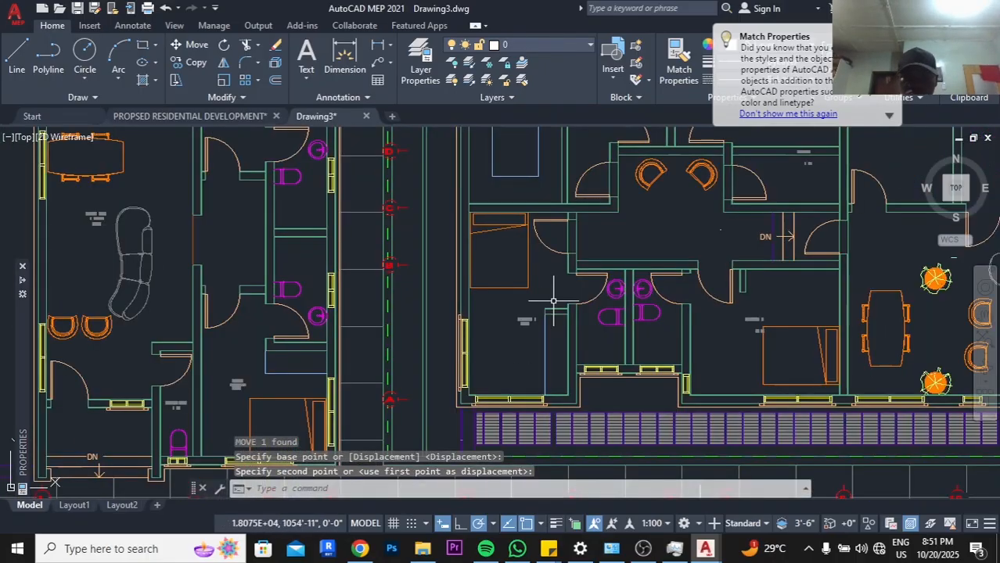
{"action": "scroll", "coordinate": [455, 255], "scroll_direction": "up", "scroll_amount": 6}
{"action": "left_click", "coordinate": [454, 255]}
{"action": "left_click", "coordinate": [603, 310]}
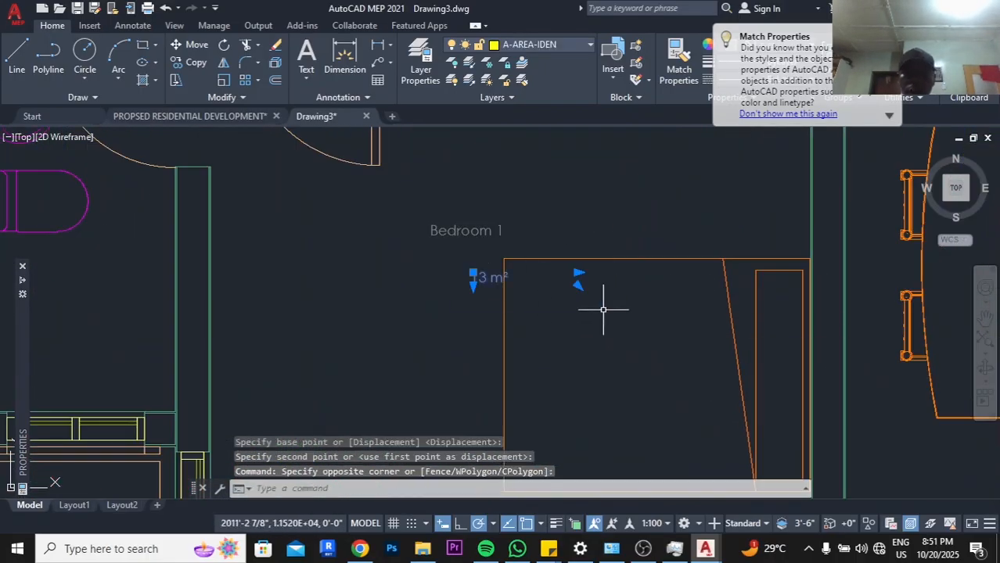
{"action": "key", "text": "Return"}
{"action": "left_click", "coordinate": [602, 310]}
{"action": "left_click", "coordinate": [580, 292]}
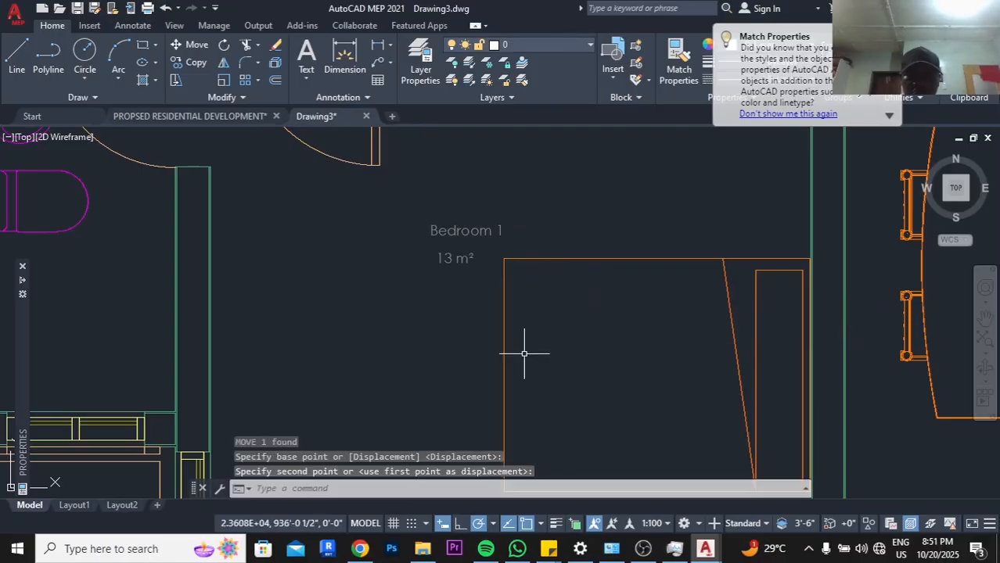
Move the Laundry name and area text together down and slightly left, off the wall and into the room
{"action": "scroll", "coordinate": [524, 352], "scroll_direction": "down", "scroll_amount": 6}
{"action": "scroll", "coordinate": [526, 288], "scroll_direction": "up", "scroll_amount": 6}
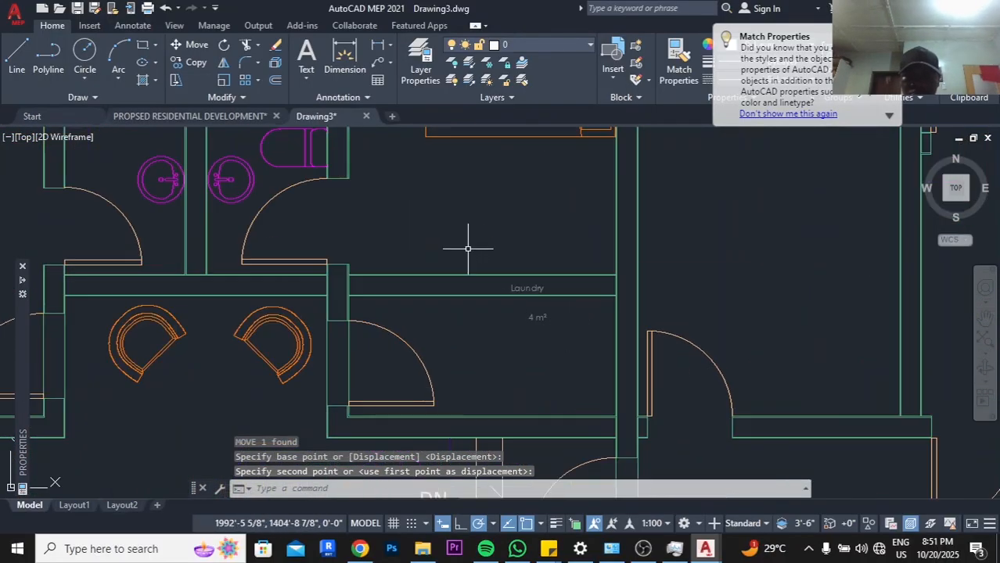
{"action": "left_click", "coordinate": [467, 249]}
{"action": "type", "text": "m"}
{"action": "key", "text": "Return"}
{"action": "left_click", "coordinate": [591, 349]}
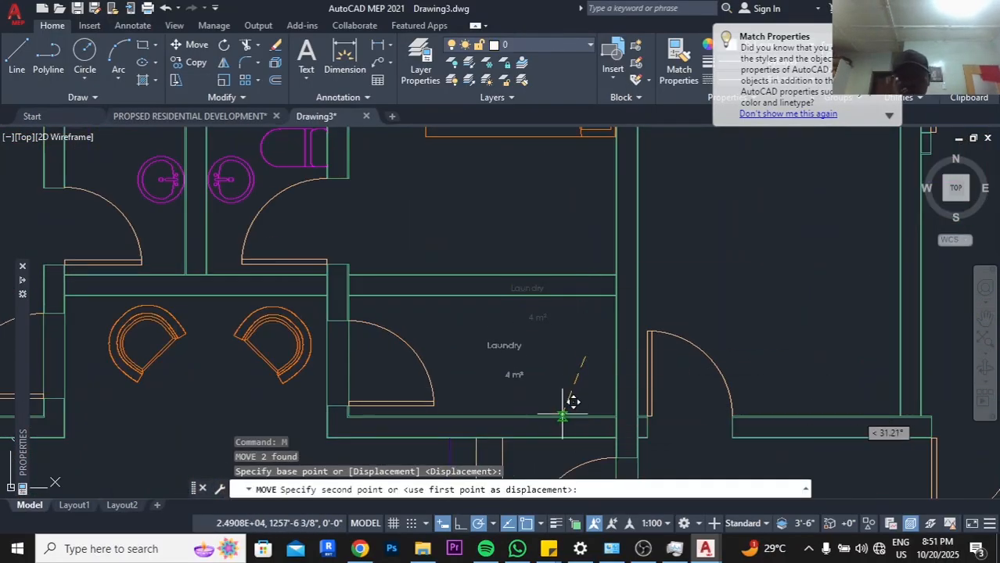
{"action": "left_click", "coordinate": [573, 403]}
Move the Laundry's 4 m² area text up and left, closer beneath the room name
{"action": "left_click", "coordinate": [540, 348]}
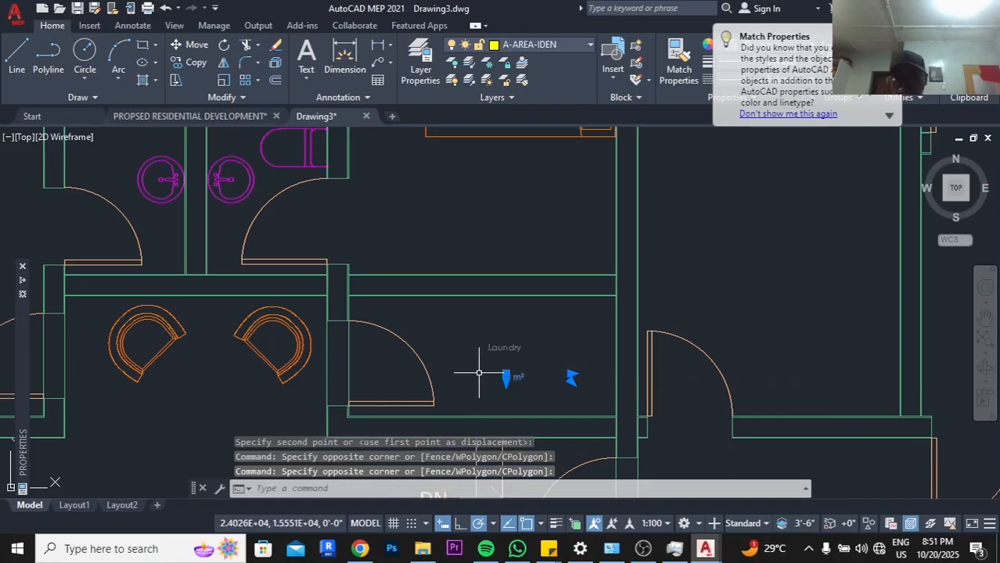
{"action": "type", "text": "m"}
{"action": "key", "text": "Return"}
{"action": "left_click", "coordinate": [563, 352]}
{"action": "left_click", "coordinate": [550, 347]}
In the larger building's master bedroom, move "Master" down directly above "Bedroom" and the 21 m² area text up directly beneath it
{"action": "scroll", "coordinate": [494, 375], "scroll_direction": "down", "scroll_amount": 5}
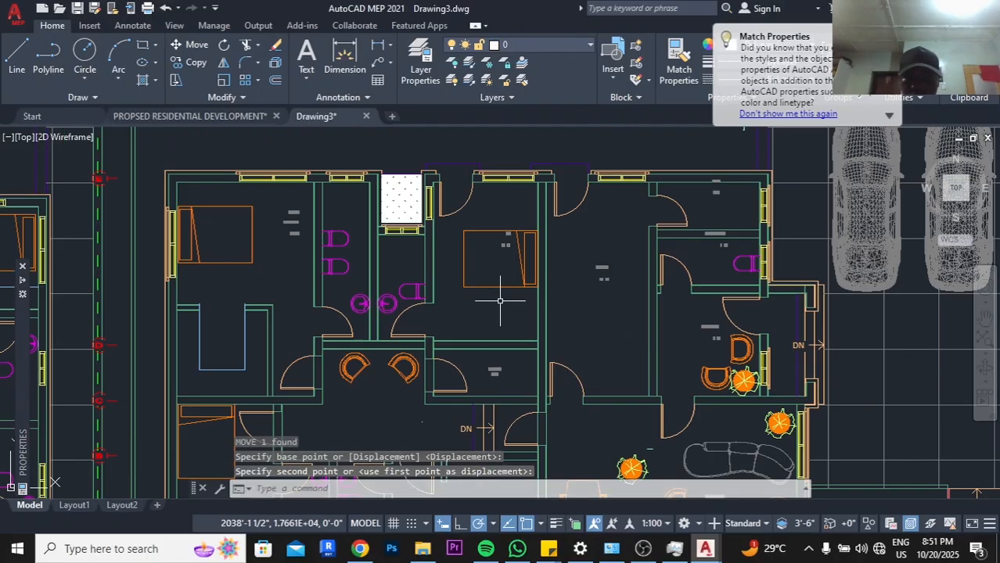
{"action": "scroll", "coordinate": [336, 258], "scroll_direction": "up", "scroll_amount": 5}
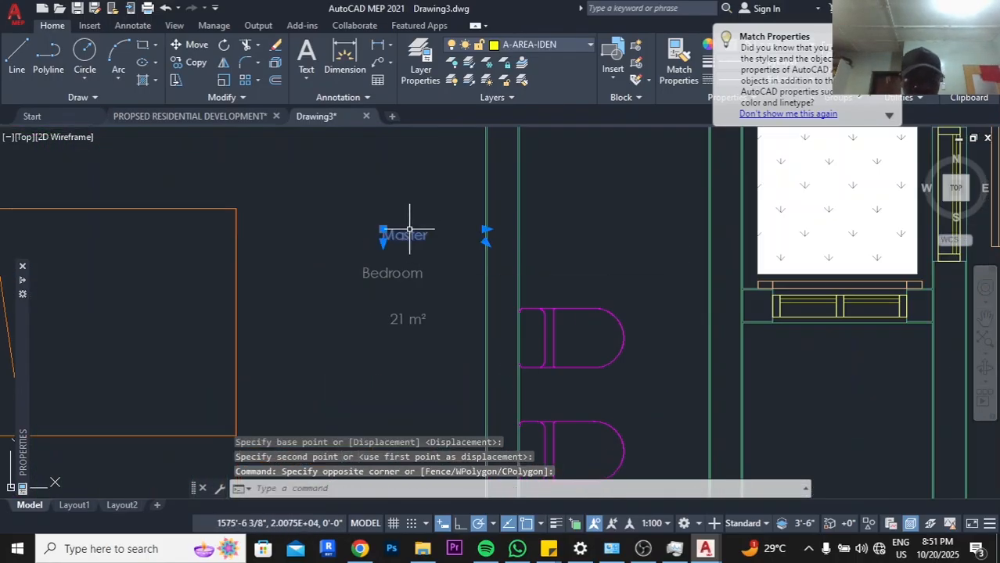
{"action": "key", "text": "Return"}
{"action": "left_click", "coordinate": [412, 234]}
{"action": "left_click", "coordinate": [418, 217]}
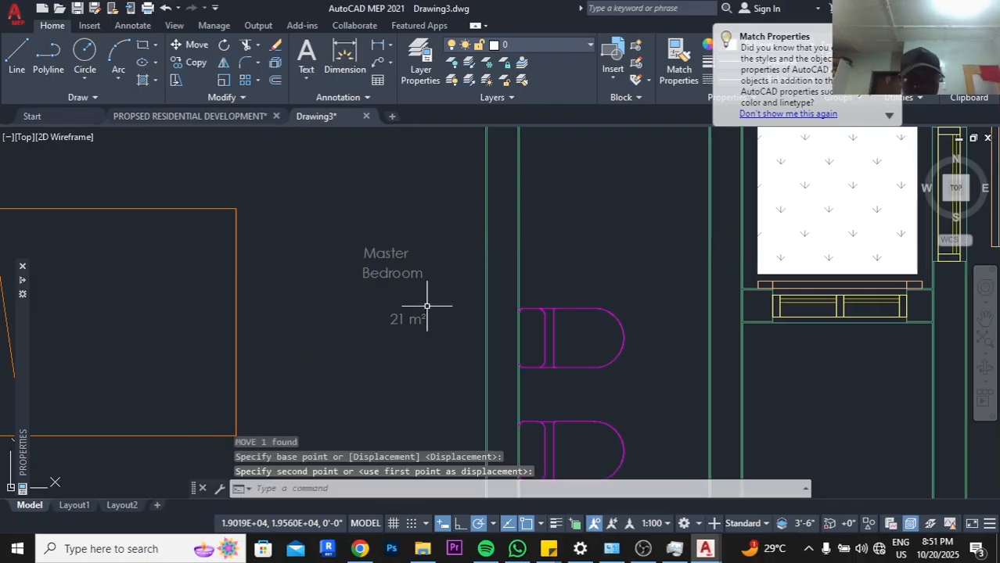
{"action": "key", "text": "Return"}
{"action": "left_click", "coordinate": [424, 342]}
{"action": "left_click", "coordinate": [409, 313]}
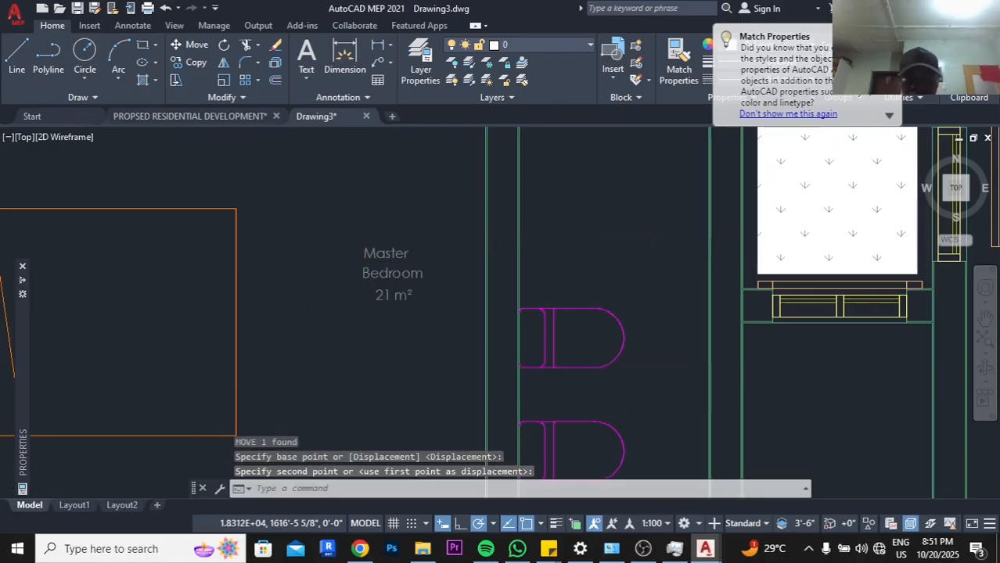
Move the "BQ" name down and slightly left so it sits directly above its 12 m² area text
{"action": "scroll", "coordinate": [270, 313], "scroll_direction": "down", "scroll_amount": 5}
{"action": "scroll", "coordinate": [441, 308], "scroll_direction": "up", "scroll_amount": 5}
{"action": "left_click", "coordinate": [413, 291]}
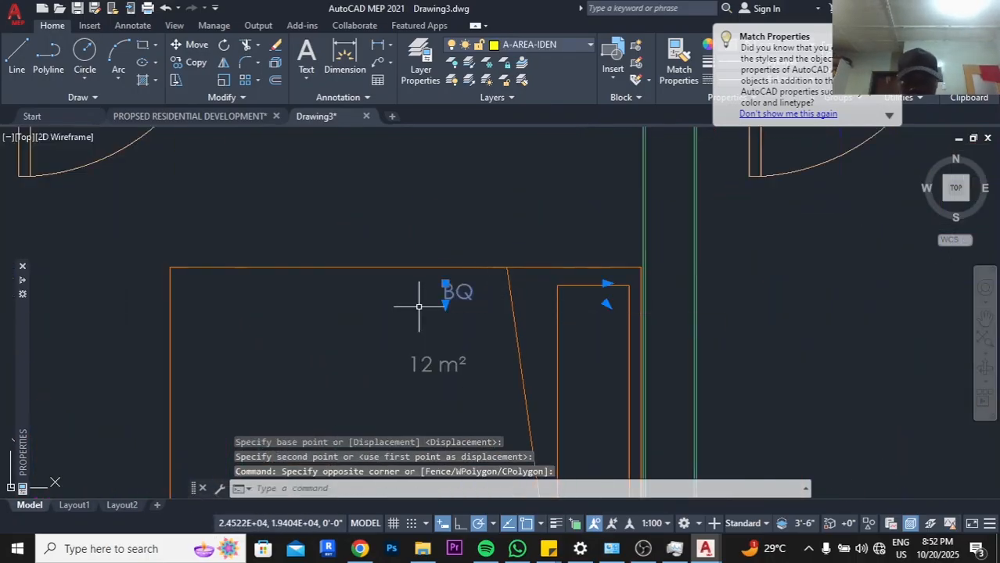
{"action": "type", "text": "m"}
{"action": "key", "text": "Return"}
{"action": "left_click", "coordinate": [394, 297]}
{"action": "left_click", "coordinate": [380, 345]}
Move the larger building's "Kitchen" name down so it sits directly above the 16 m² area text
{"action": "scroll", "coordinate": [487, 272], "scroll_direction": "down", "scroll_amount": 4}
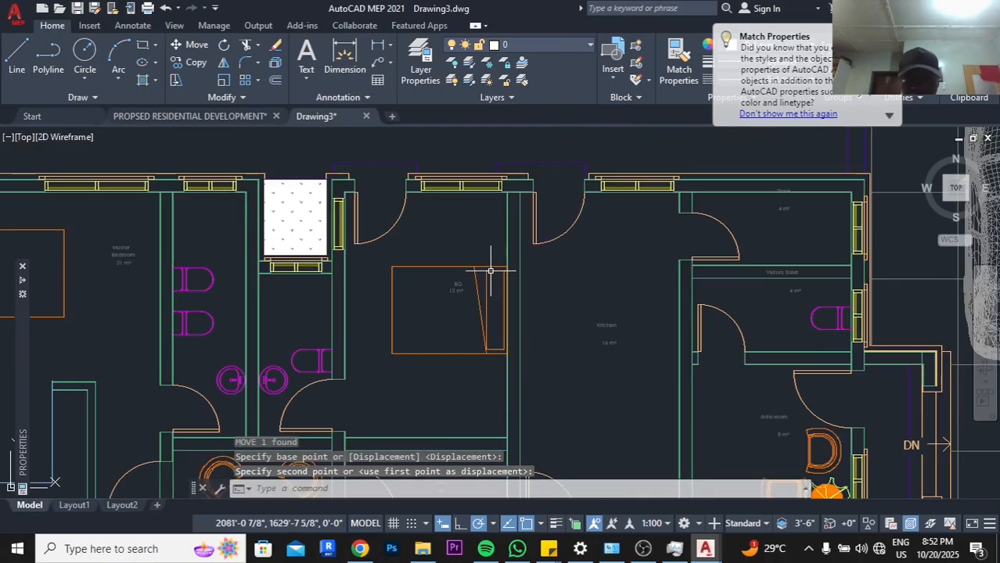
{"action": "scroll", "coordinate": [625, 330], "scroll_direction": "up", "scroll_amount": 6}
{"action": "left_click", "coordinate": [558, 316]}
{"action": "type", "text": "m"}
{"action": "key", "text": "Return"}
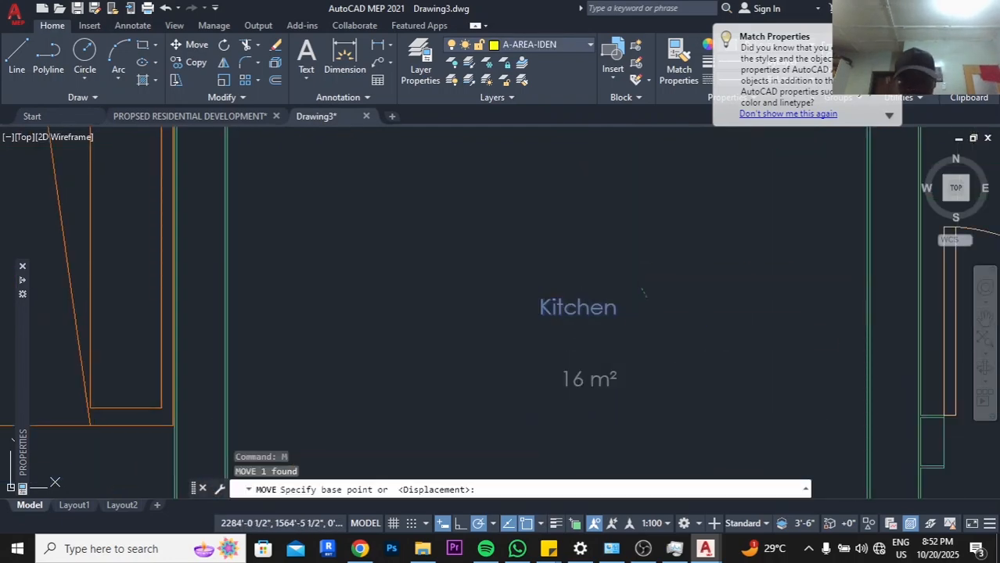
{"action": "left_click", "coordinate": [622, 252]}
{"action": "left_click", "coordinate": [623, 298]}
Move the 8 m² area text up and left, centred directly beneath the "Ante-room" name
{"action": "scroll", "coordinate": [593, 263], "scroll_direction": "down", "scroll_amount": 6}
{"action": "middle_click_drag", "start_coordinate": [631, 345], "coordinate": [500, 250]}
{"action": "scroll", "coordinate": [649, 280], "scroll_direction": "up", "scroll_amount": 4}
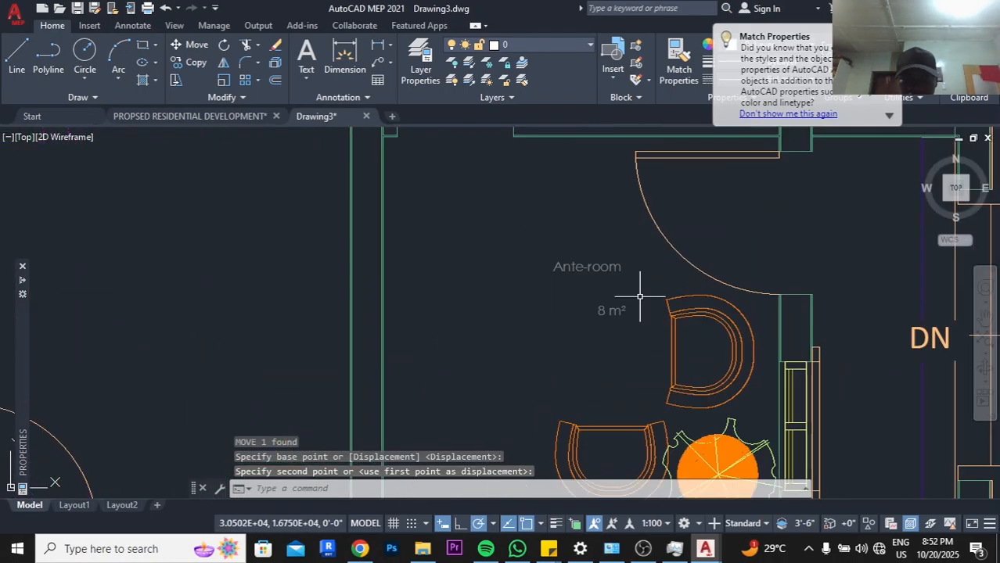
{"action": "key", "text": "Return"}
{"action": "left_click", "coordinate": [578, 328]}
{"action": "left_click", "coordinate": [594, 331]}
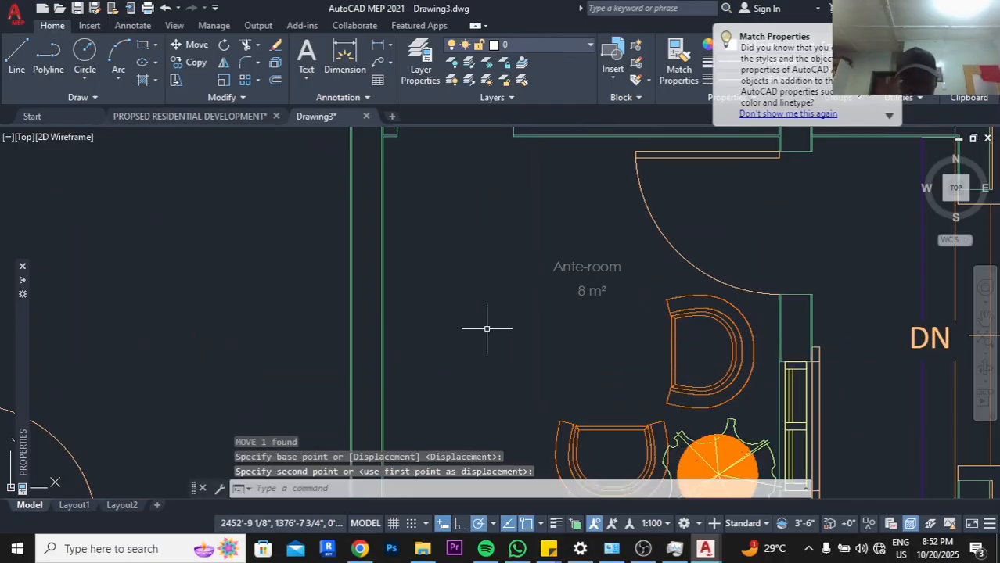
Move the larger building's "Visitor's Toilet" name down and left, off the wall and into the room
{"action": "scroll", "coordinate": [487, 331], "scroll_direction": "down", "scroll_amount": 5}
{"action": "scroll", "coordinate": [472, 225], "scroll_direction": "up", "scroll_amount": 6}
{"action": "left_click", "coordinate": [458, 222]}
{"action": "left_click", "coordinate": [561, 250]}
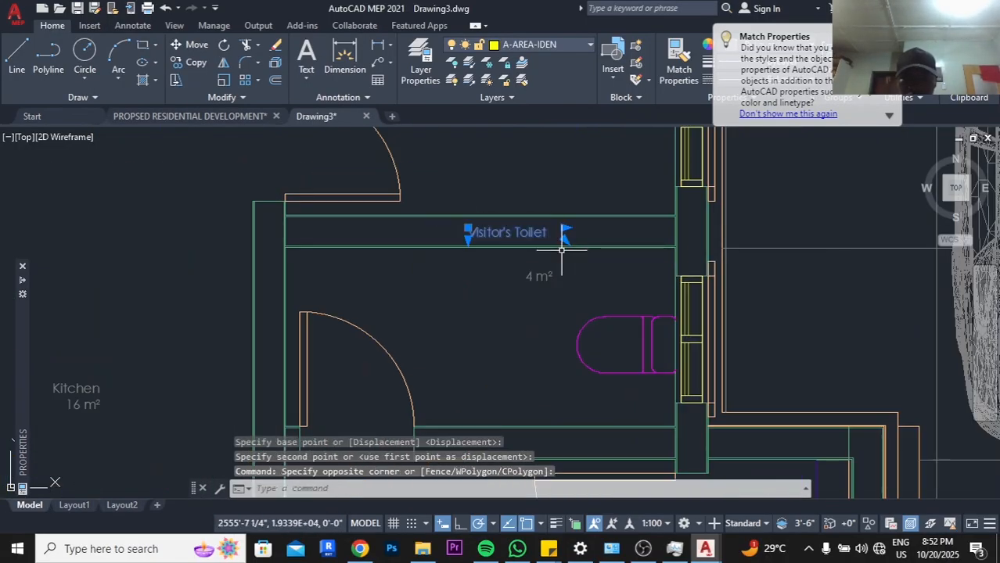
{"action": "left_click", "coordinate": [600, 261]}
{"action": "left_click", "coordinate": [578, 338]}
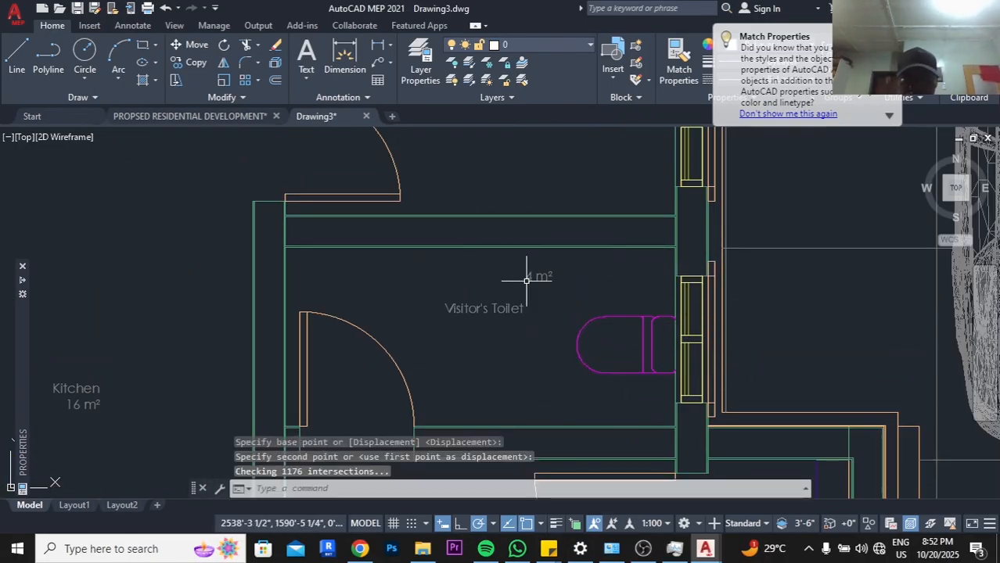
Move the 4 m² area text down and left, centred directly beneath the larger building's "Visitor's Toilet" name
{"action": "left_click", "coordinate": [507, 261]}
{"action": "left_click", "coordinate": [600, 297]}
{"action": "type", "text": "m"}
{"action": "key", "text": "Return"}
{"action": "left_click", "coordinate": [641, 283]}
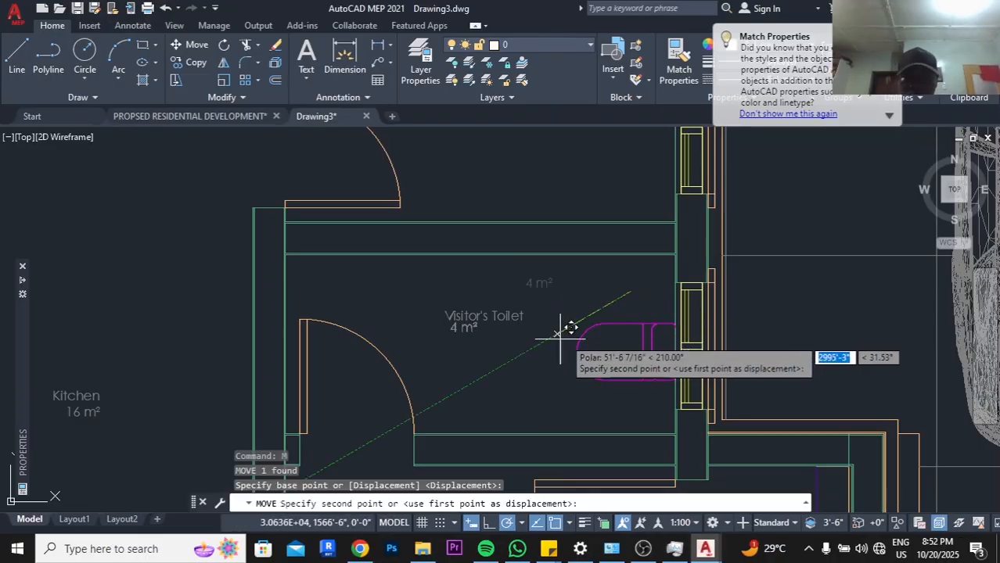
{"action": "left_click", "coordinate": [583, 345]}
Move the "Store" name down off the wall so it sits directly above its 4 m² area text
{"action": "scroll", "coordinate": [583, 345], "scroll_direction": "down", "scroll_amount": 2}
{"action": "middle_click_drag", "start_coordinate": [531, 264], "coordinate": [536, 397]}
{"action": "scroll", "coordinate": [540, 268], "scroll_direction": "up", "scroll_amount": 4}
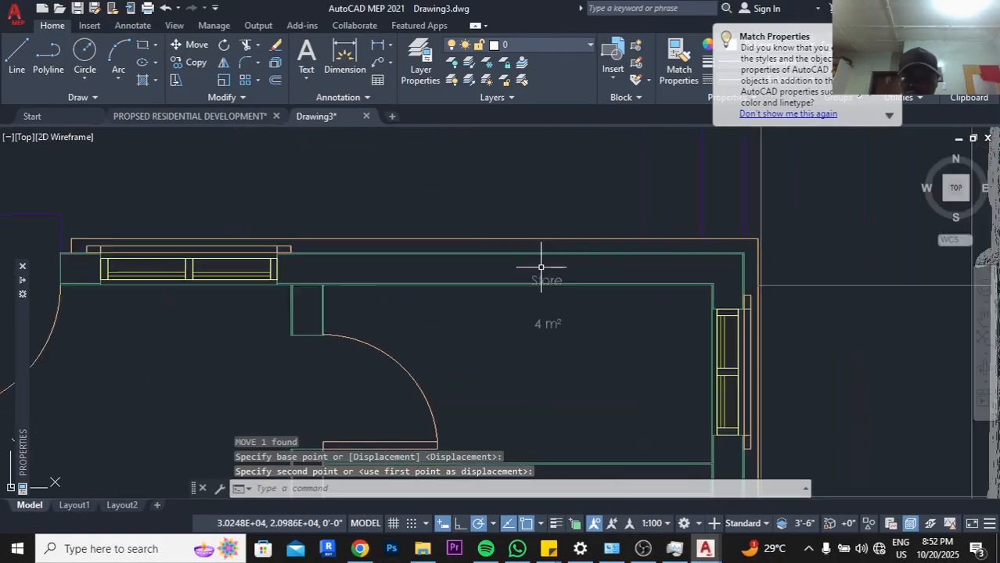
{"action": "left_click", "coordinate": [492, 267]}
{"action": "left_click", "coordinate": [617, 322]}
{"action": "type", "text": "m"}
{"action": "key", "text": "Return"}
{"action": "left_click", "coordinate": [618, 322]}
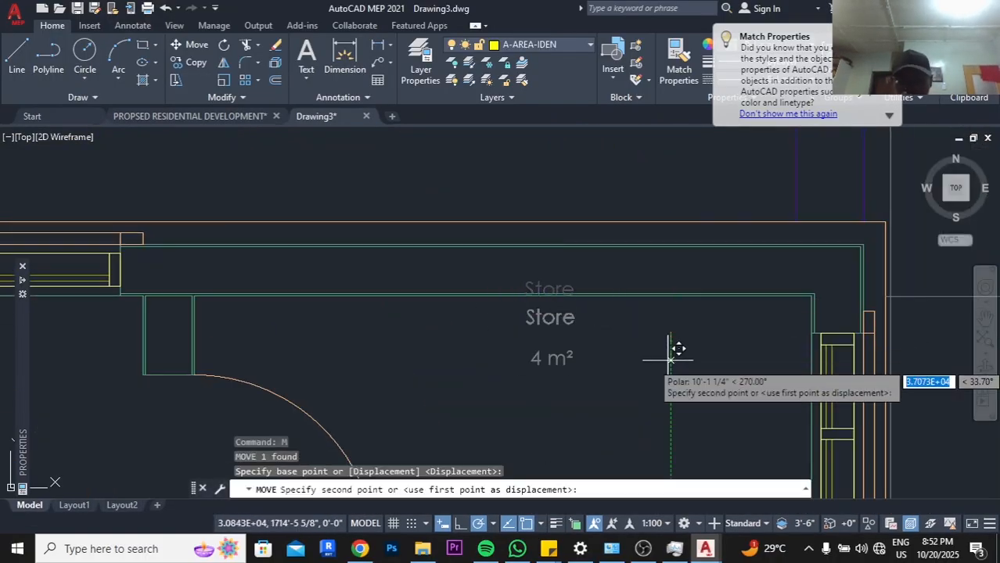
{"action": "left_click", "coordinate": [670, 344]}
Move the Store name and area text together downward, further into the room and away from the wall
{"action": "left_click", "coordinate": [614, 385]}
{"action": "scroll", "coordinate": [552, 278], "scroll_direction": "down", "scroll_amount": 3}
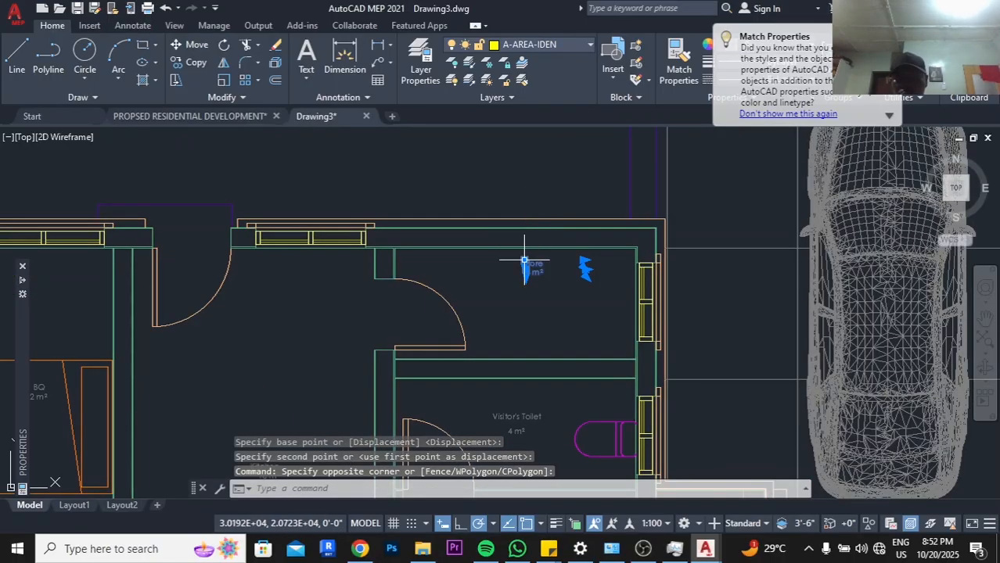
{"action": "key", "text": "Return"}
{"action": "left_click", "coordinate": [550, 303]}
{"action": "left_click", "coordinate": [551, 343]}
Examine both buildings' floor plans and the site boundary for remaining labels or symbols that need tidying
{"action": "scroll", "coordinate": [567, 233], "scroll_direction": "down", "scroll_amount": 6}
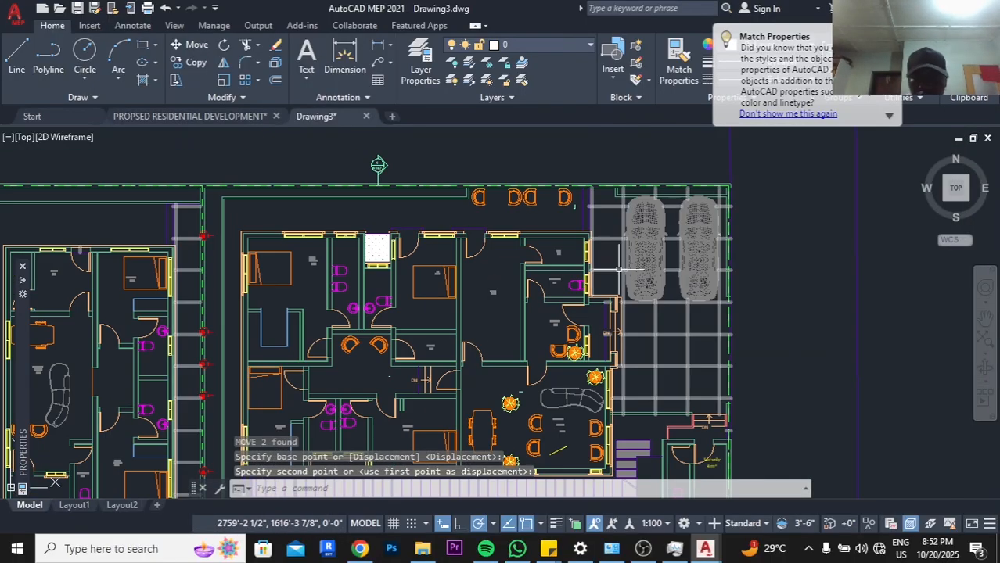
{"action": "scroll", "coordinate": [585, 254], "scroll_direction": "down", "scroll_amount": 2}
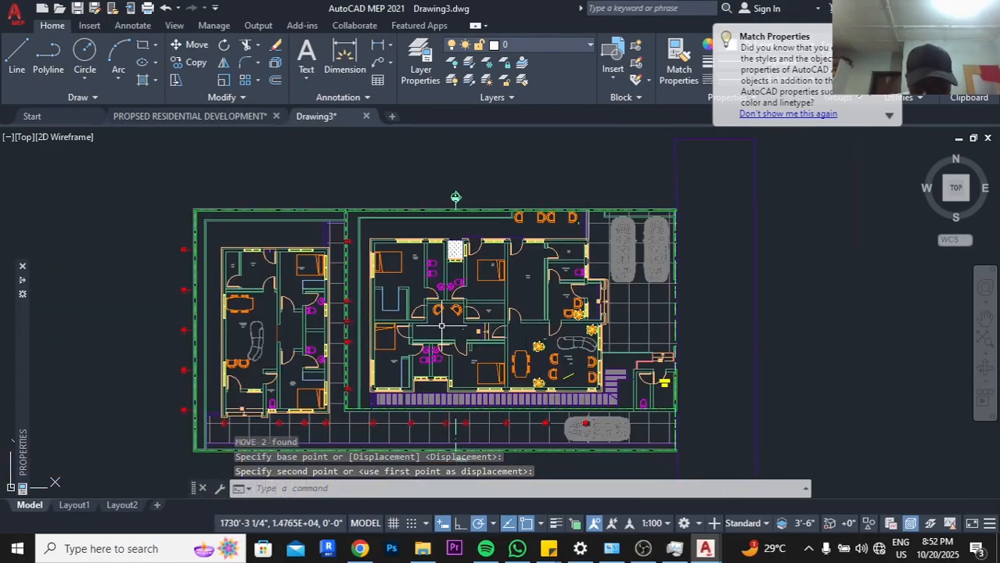
{"action": "scroll", "coordinate": [398, 230], "scroll_direction": "up", "scroll_amount": 10}
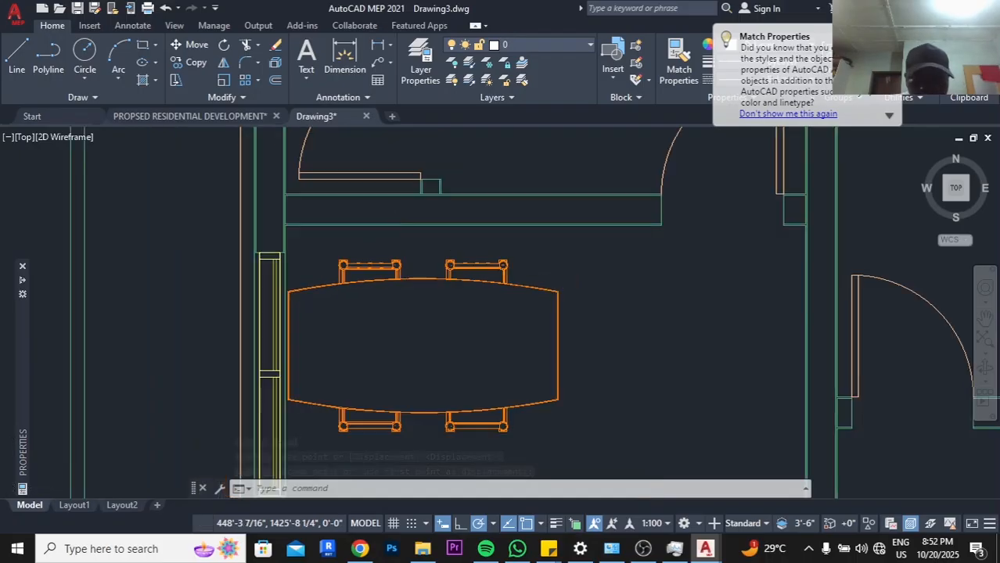
{"action": "scroll", "coordinate": [492, 197], "scroll_direction": "down", "scroll_amount": 8}
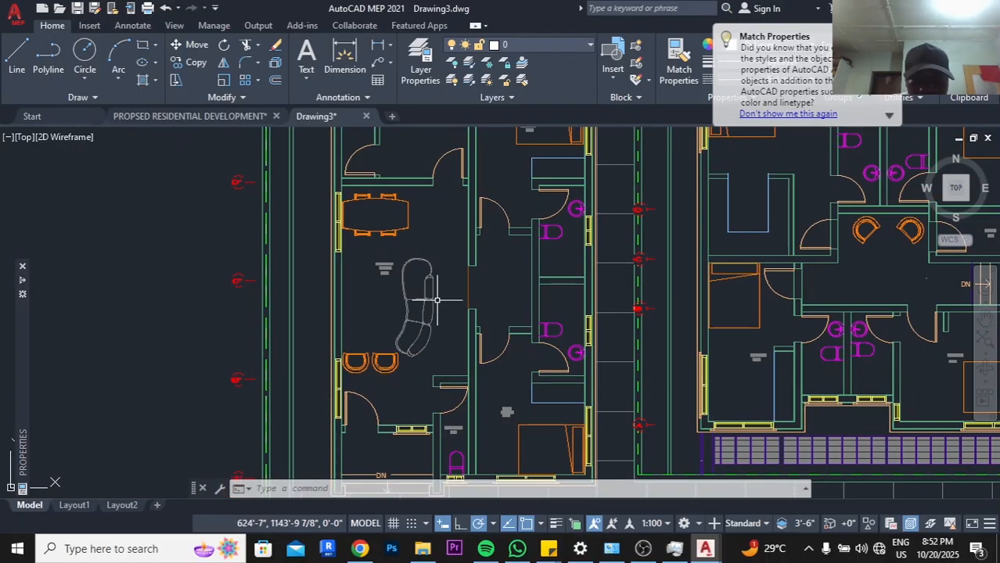
{"action": "scroll", "coordinate": [429, 296], "scroll_direction": "down", "scroll_amount": 3}
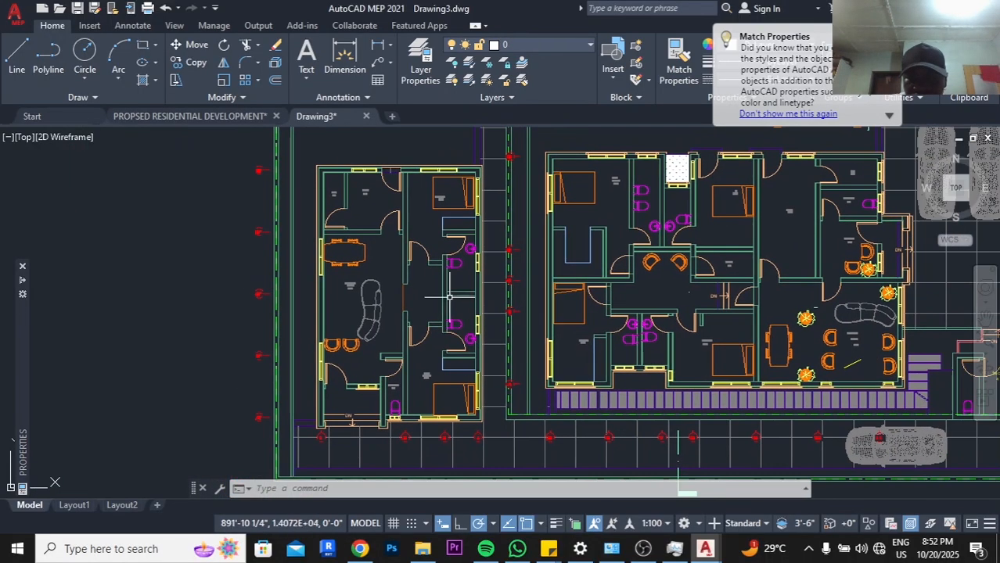
{"action": "scroll", "coordinate": [510, 274], "scroll_direction": "up", "scroll_amount": 5}
{"action": "scroll", "coordinate": [510, 270], "scroll_direction": "down", "scroll_amount": 5}
{"action": "scroll", "coordinate": [513, 263], "scroll_direction": "up", "scroll_amount": 3}
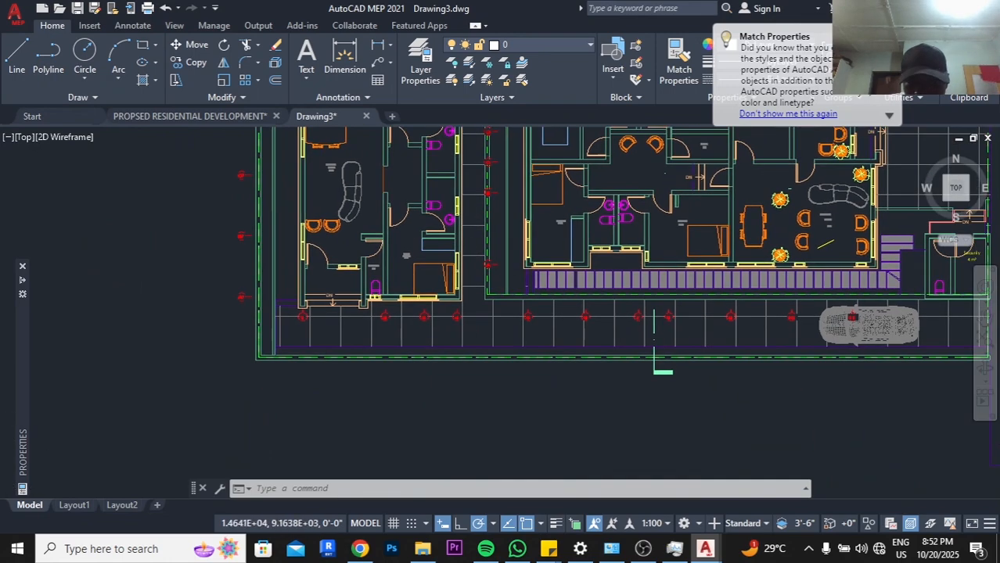
{"action": "scroll", "coordinate": [513, 263], "scroll_direction": "down", "scroll_amount": 2}
{"action": "scroll", "coordinate": [444, 309], "scroll_direction": "up", "scroll_amount": 3}
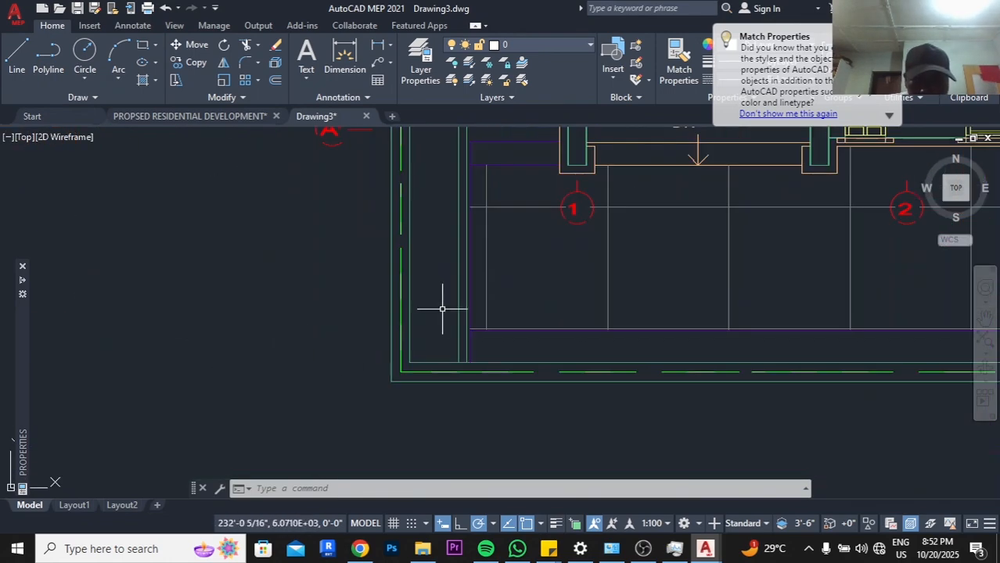
{"action": "scroll", "coordinate": [422, 276], "scroll_direction": "down", "scroll_amount": 7}
Delete the section marker, including its short line, above the larger building's site boundary
{"action": "scroll", "coordinate": [688, 291], "scroll_direction": "up", "scroll_amount": 5}
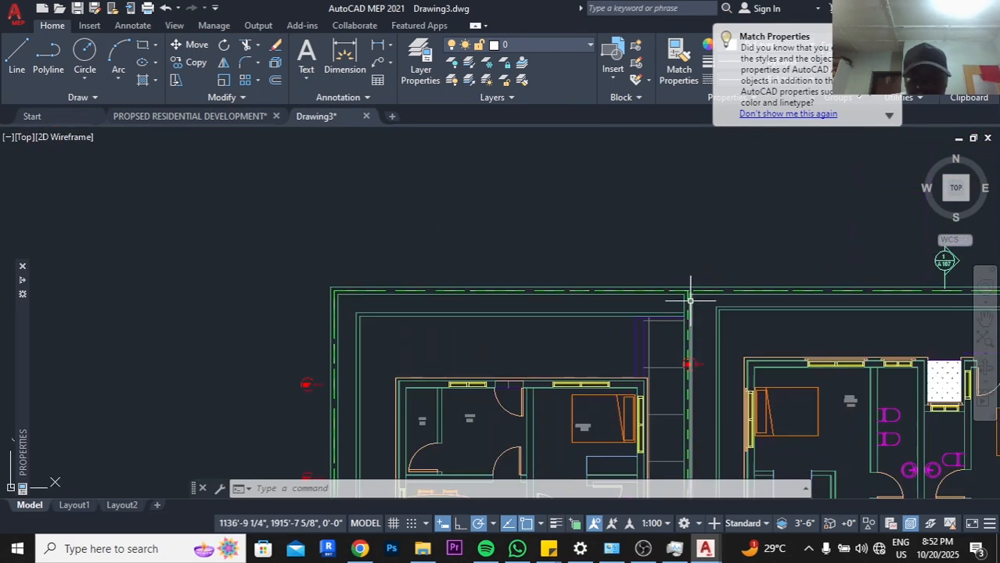
{"action": "left_click", "coordinate": [481, 190]}
{"action": "left_click", "coordinate": [584, 286]}
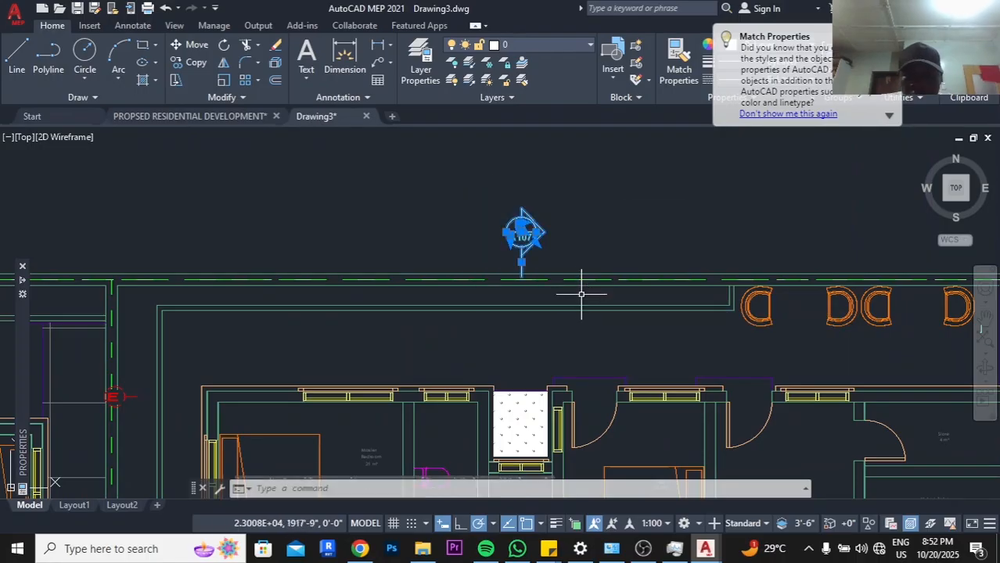
{"action": "key", "text": "Delete"}
{"action": "scroll", "coordinate": [522, 287], "scroll_direction": "down", "scroll_amount": 5}
{"action": "scroll", "coordinate": [523, 287], "scroll_direction": "up", "scroll_amount": 4}
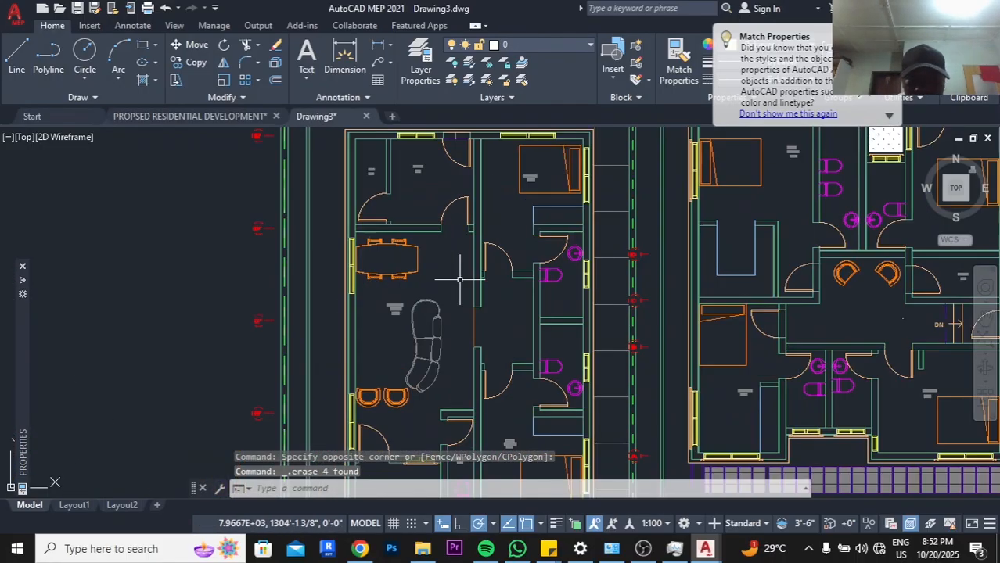
Examine the site plan around both buildings for leftover dashed boundary lines and section markers
{"action": "scroll", "coordinate": [490, 264], "scroll_direction": "down", "scroll_amount": 5}
{"action": "middle_click_drag", "start_coordinate": [492, 266], "coordinate": [492, 267]}
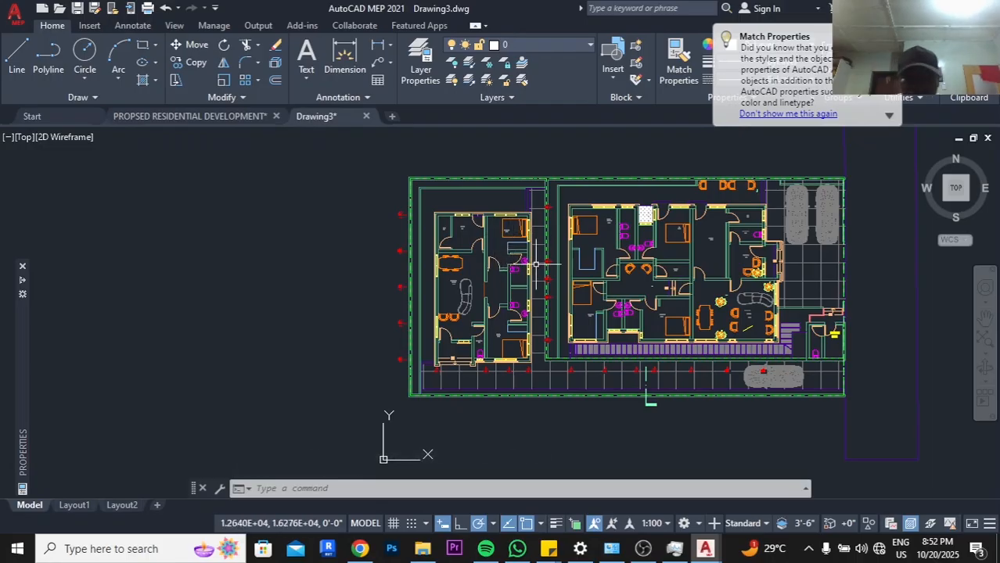
{"action": "scroll", "coordinate": [536, 266], "scroll_direction": "up", "scroll_amount": 4}
{"action": "scroll", "coordinate": [537, 260], "scroll_direction": "down", "scroll_amount": 2}
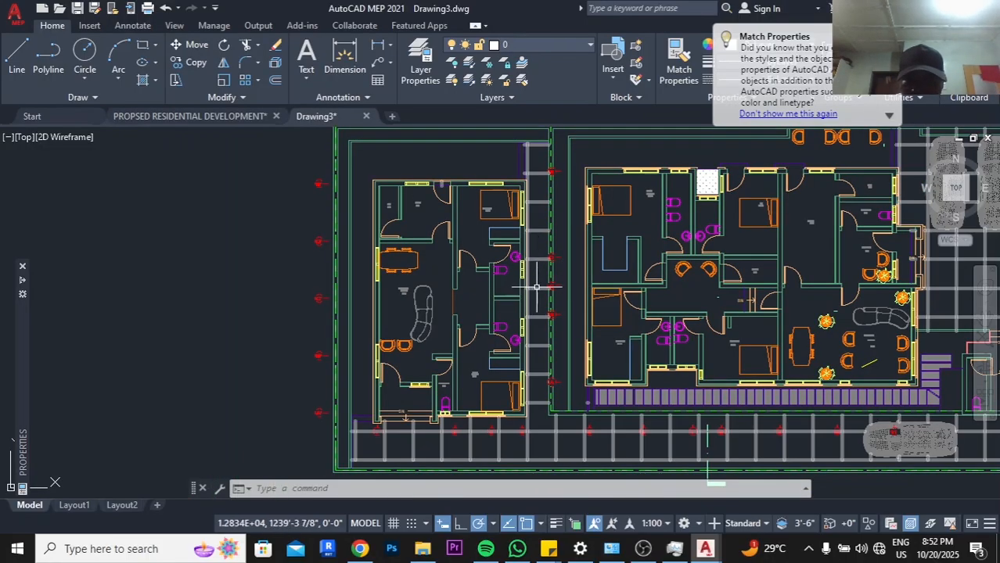
{"action": "scroll", "coordinate": [512, 371], "scroll_direction": "down", "scroll_amount": 2}
{"action": "scroll", "coordinate": [648, 387], "scroll_direction": "up", "scroll_amount": 6}
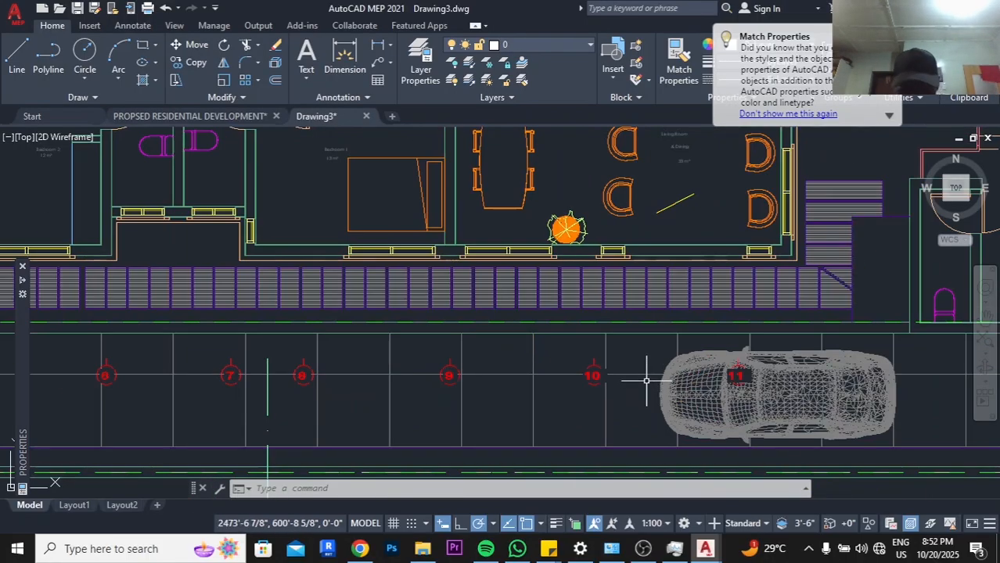
{"action": "scroll", "coordinate": [636, 383], "scroll_direction": "down", "scroll_amount": 4}
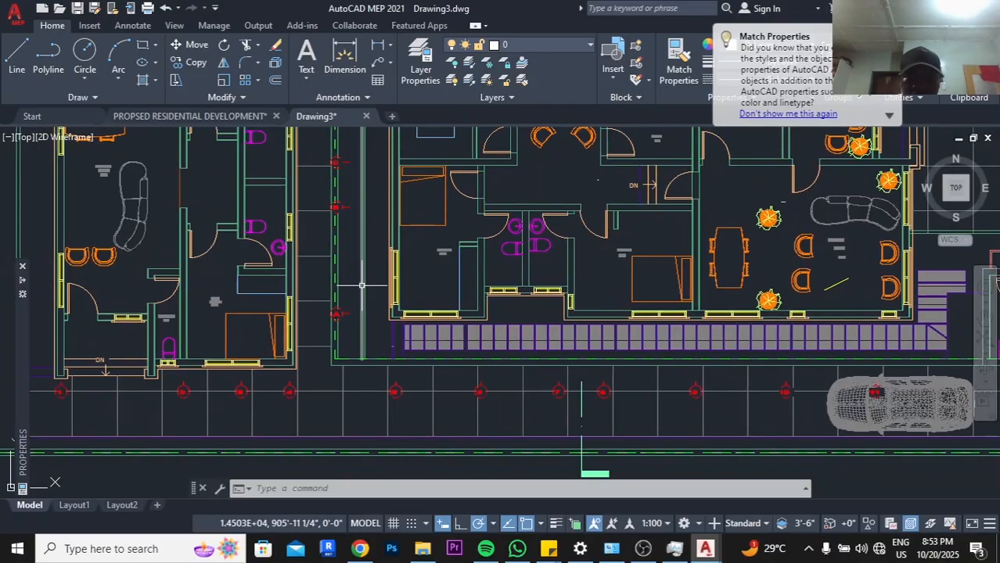
{"action": "scroll", "coordinate": [688, 382], "scroll_direction": "up", "scroll_amount": 4}
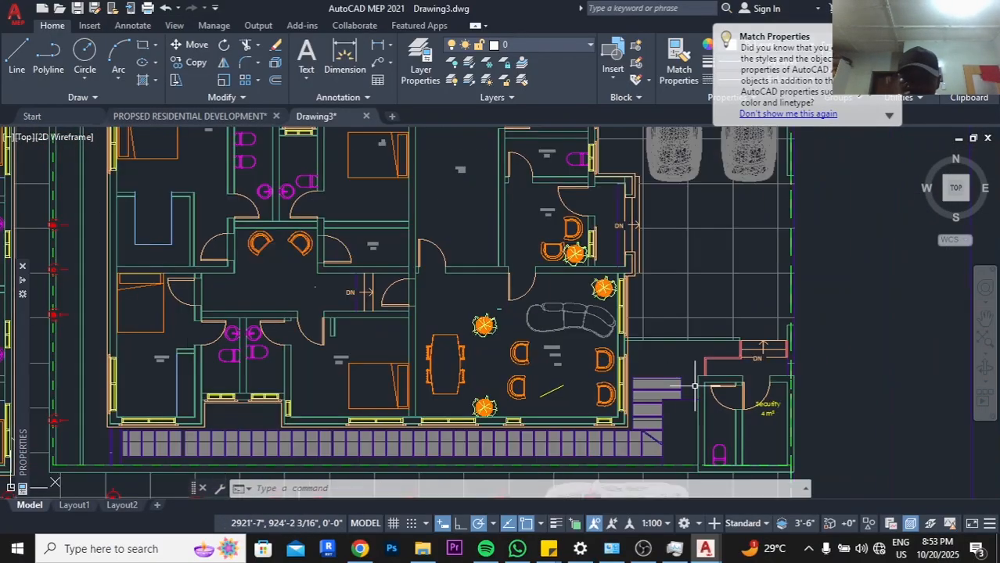
{"action": "scroll", "coordinate": [660, 383], "scroll_direction": "down", "scroll_amount": 6}
{"action": "scroll", "coordinate": [438, 427], "scroll_direction": "up", "scroll_amount": 4}
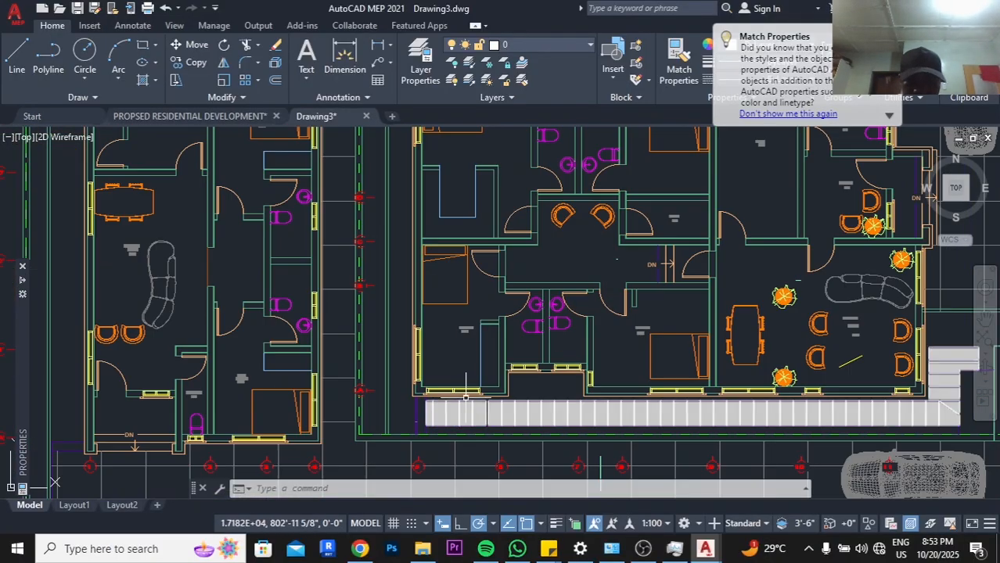
Delete the green dashed line along the boundary wall below the larger building's paved strip
{"action": "scroll", "coordinate": [466, 427], "scroll_direction": "up", "scroll_amount": 4}
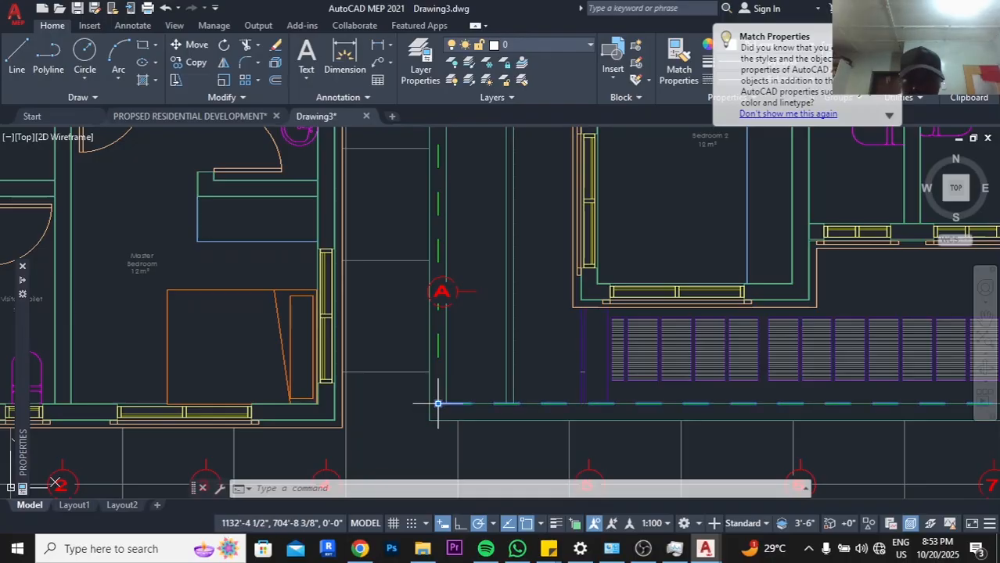
{"action": "scroll", "coordinate": [438, 404], "scroll_direction": "down", "scroll_amount": 2}
{"action": "middle_click_drag", "start_coordinate": [576, 376], "coordinate": [388, 353]}
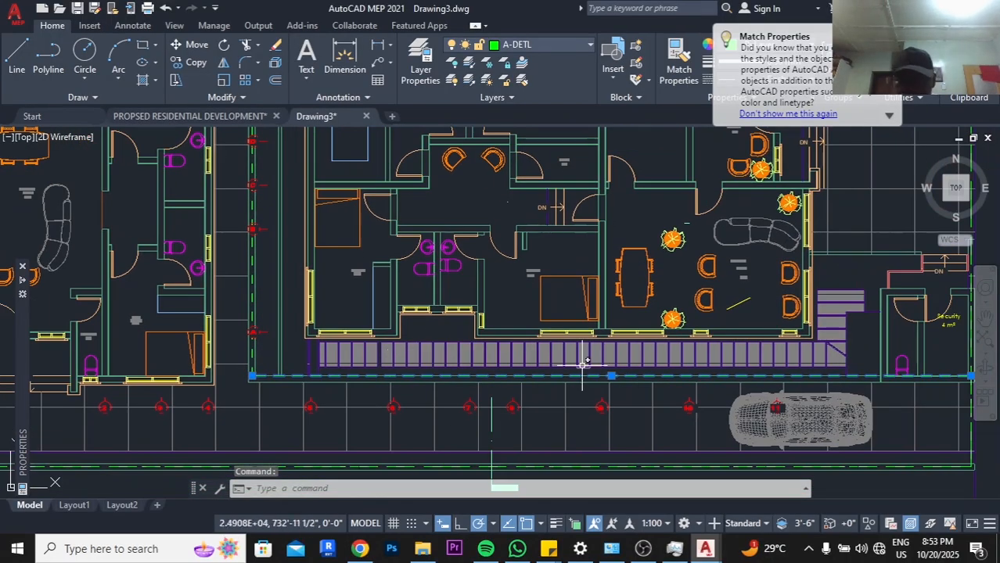
{"action": "scroll", "coordinate": [837, 420], "scroll_direction": "up", "scroll_amount": 5}
{"action": "key", "text": "Delete"}
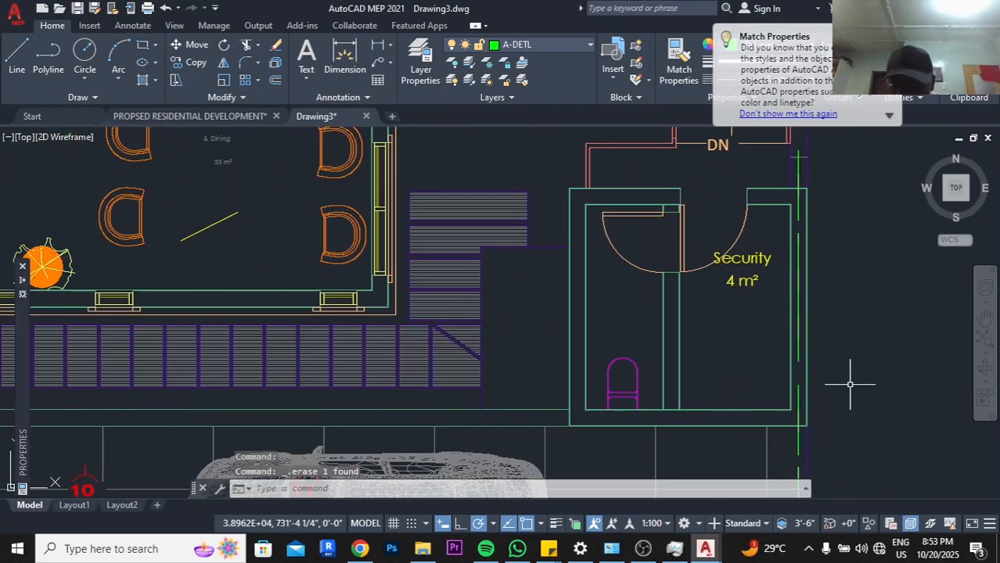
Delete the vertical green dashed line running along the wall between the two buildings
{"action": "scroll", "coordinate": [850, 384], "scroll_direction": "down", "scroll_amount": 6}
{"action": "scroll", "coordinate": [611, 379], "scroll_direction": "up", "scroll_amount": 7}
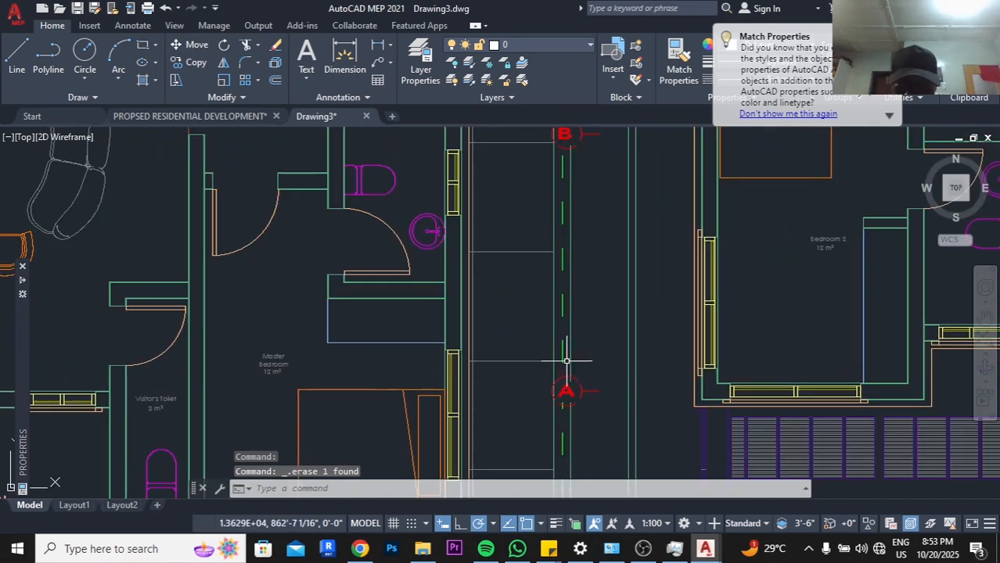
{"action": "scroll", "coordinate": [569, 359], "scroll_direction": "up", "scroll_amount": 4}
{"action": "left_click", "coordinate": [566, 343]}
{"action": "left_click", "coordinate": [538, 355]}
{"action": "key", "text": "Delete"}
Delete the green dashed line along the site's lower boundary, beneath the numbered grid markers
{"action": "scroll", "coordinate": [571, 359], "scroll_direction": "down", "scroll_amount": 11}
{"action": "scroll", "coordinate": [670, 386], "scroll_direction": "up", "scroll_amount": 7}
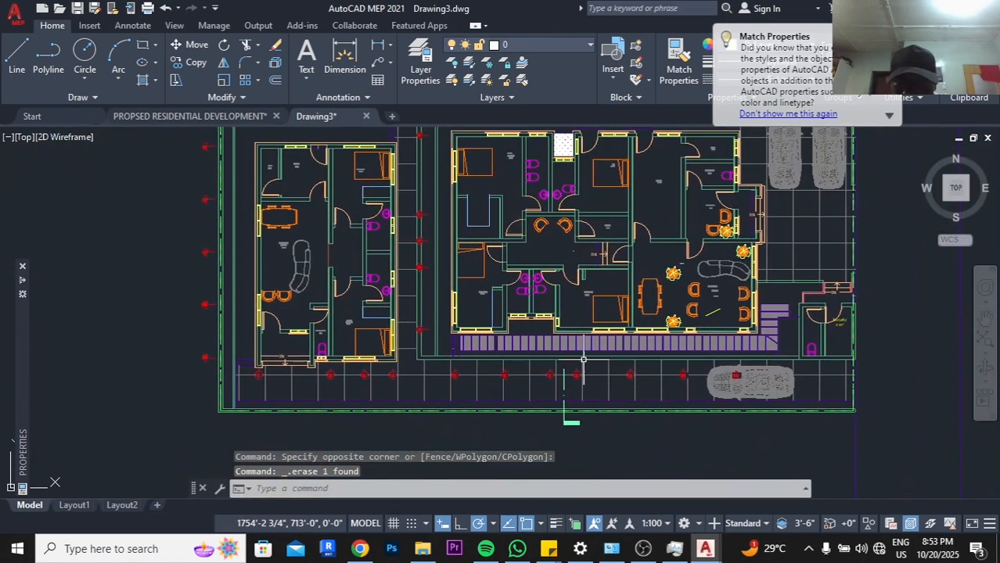
{"action": "left_click", "coordinate": [649, 403]}
{"action": "key", "text": "Delete"}
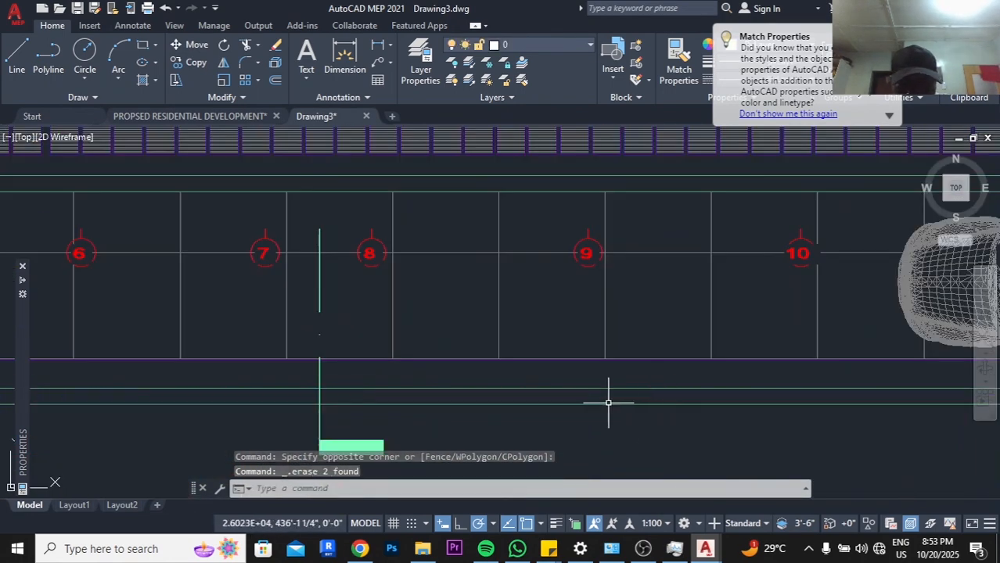
Delete the section marker and its vertical line between grid markers 7 and 8 at the site's lower boundary
{"action": "scroll", "coordinate": [599, 404], "scroll_direction": "down", "scroll_amount": 7}
{"action": "scroll", "coordinate": [561, 415], "scroll_direction": "up", "scroll_amount": 7}
{"action": "left_click", "coordinate": [485, 404]}
{"action": "left_click", "coordinate": [326, 411]}
{"action": "scroll", "coordinate": [326, 411], "scroll_direction": "down", "scroll_amount": 7}
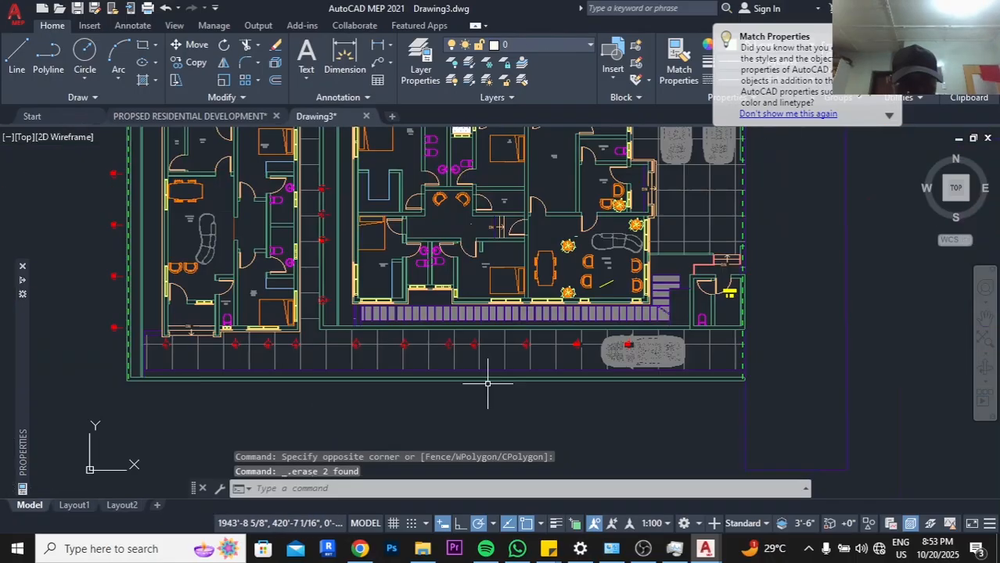
Delete the vertical green dashed line along the site boundary beside the security post and parking area
{"action": "scroll", "coordinate": [763, 352], "scroll_direction": "up", "scroll_amount": 10}
{"action": "left_click", "coordinate": [646, 383]}
{"action": "left_click", "coordinate": [641, 402]}
{"action": "key", "text": "Delete"}
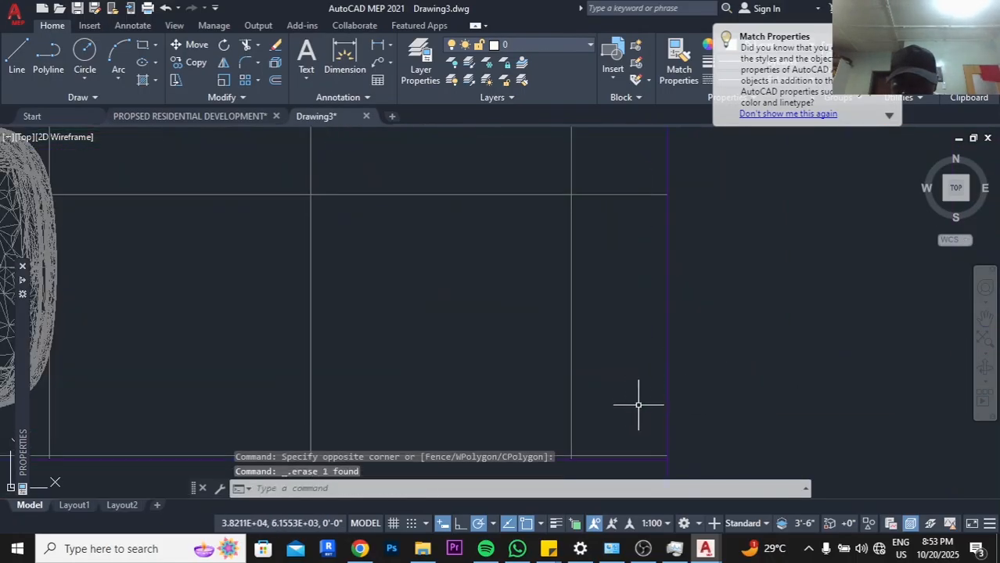
Select the entire site plan and set the color of all objects to grey index color 251
{"action": "scroll", "coordinate": [641, 402], "scroll_direction": "down", "scroll_amount": 7}
{"action": "scroll", "coordinate": [342, 312], "scroll_direction": "up", "scroll_amount": 5}
{"action": "middle_click_drag", "start_coordinate": [132, 328], "coordinate": [484, 331]}
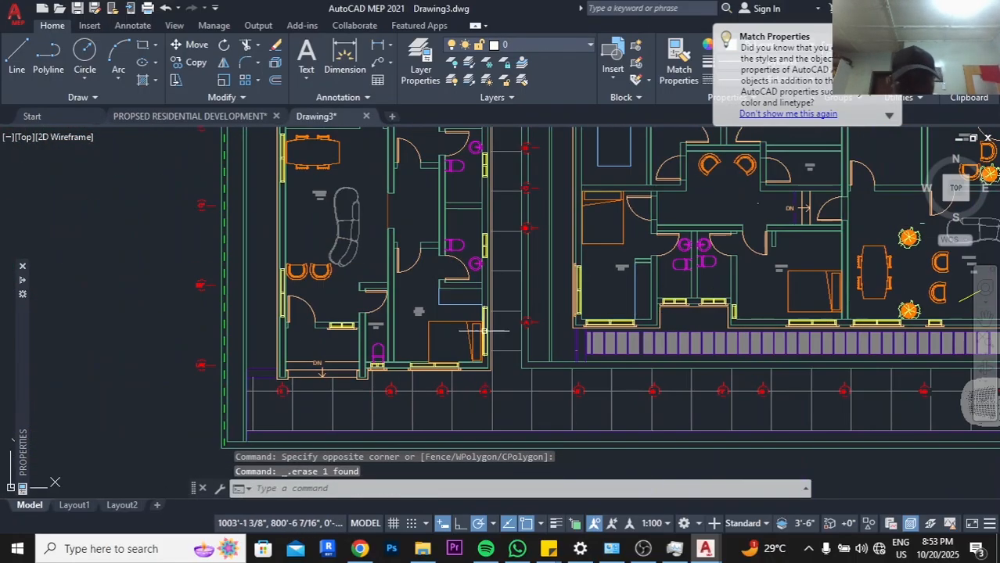
{"action": "scroll", "coordinate": [384, 292], "scroll_direction": "down", "scroll_amount": 6}
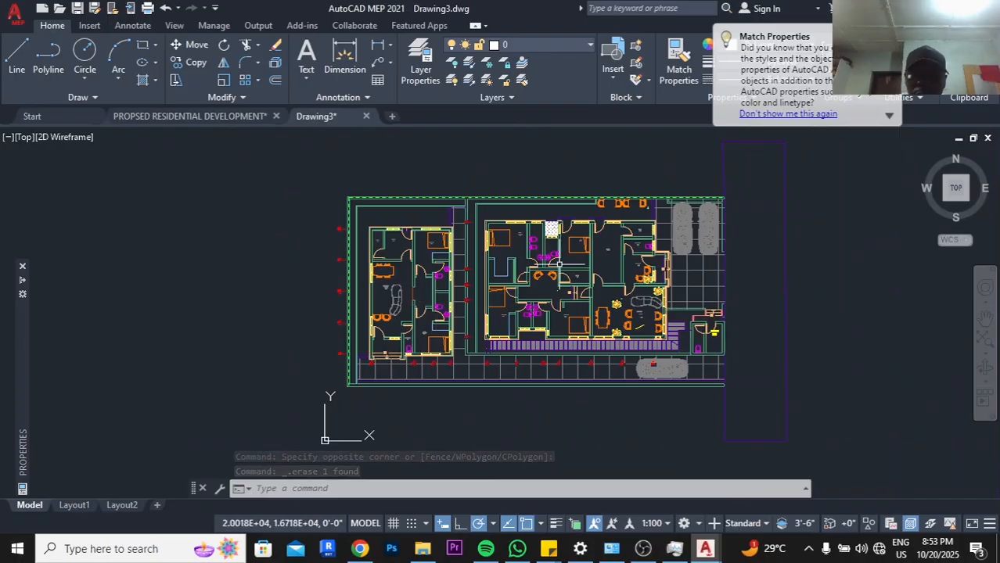
{"action": "scroll", "coordinate": [558, 263], "scroll_direction": "down", "scroll_amount": 2}
{"action": "left_click", "coordinate": [350, 143]}
{"action": "left_click", "coordinate": [859, 420]}
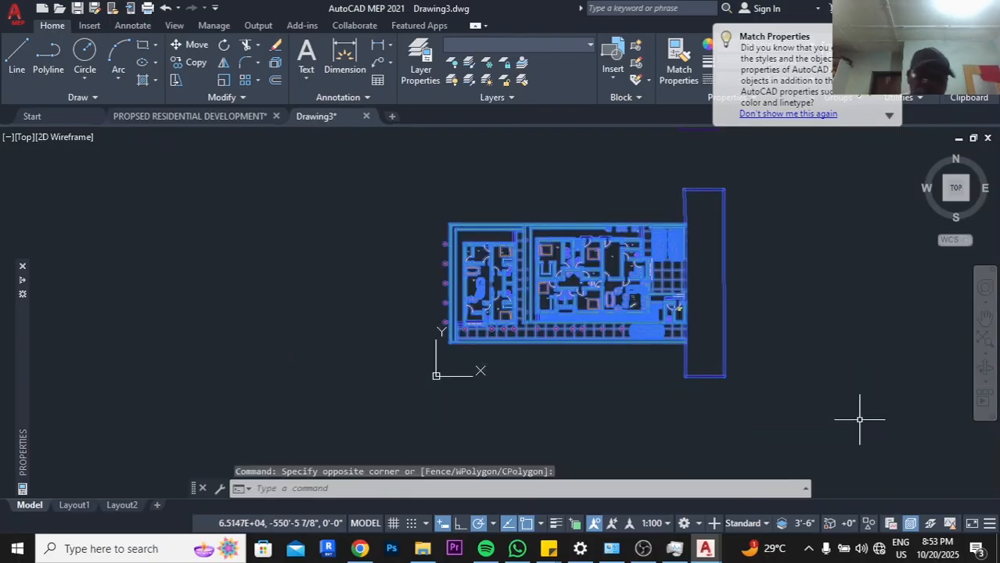
{"action": "mouse_move", "coordinate": [23, 448]}
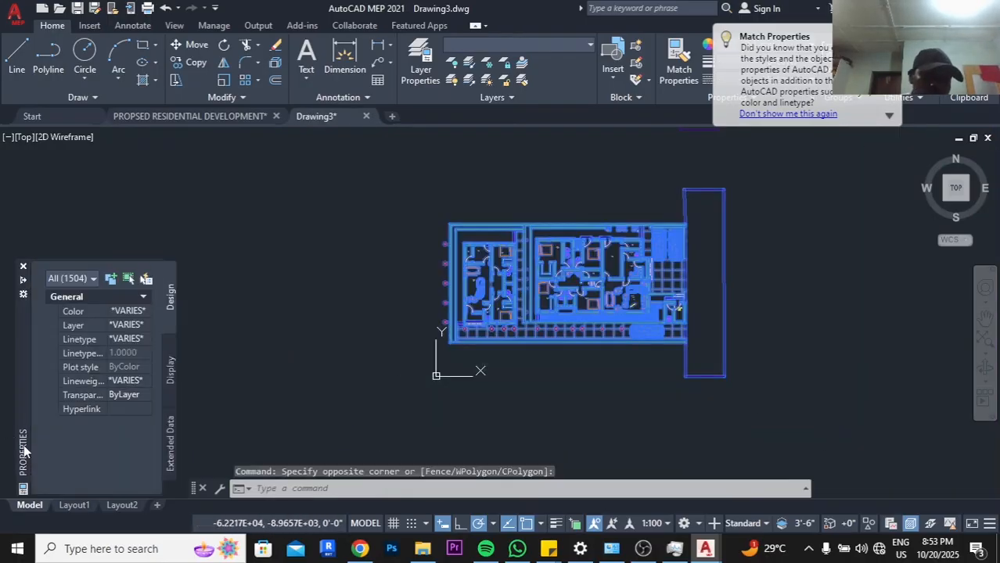
{"action": "left_click", "coordinate": [146, 311]}
{"action": "left_click", "coordinate": [125, 443]}
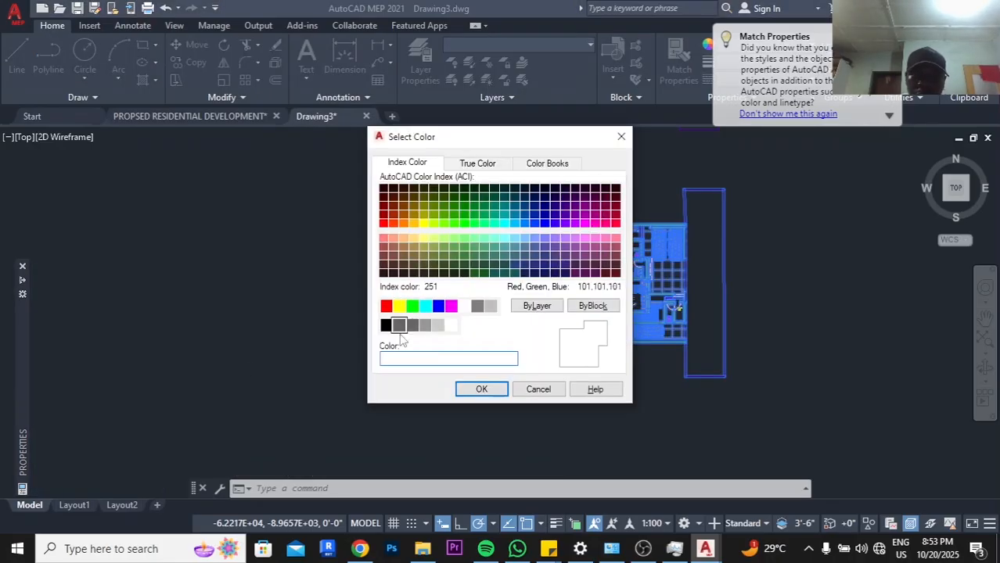
{"action": "left_click", "coordinate": [479, 384]}
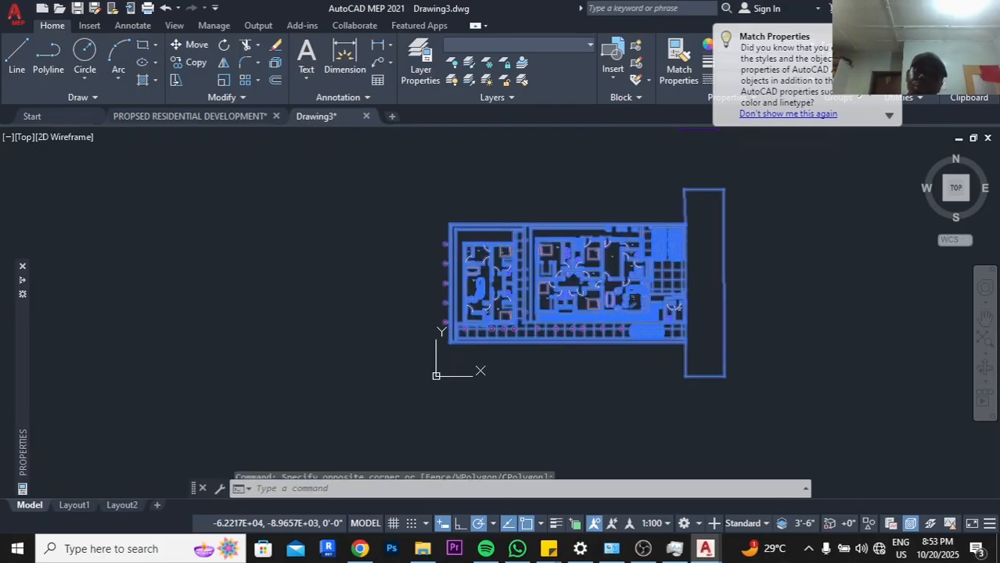
{"action": "left_click", "coordinate": [478, 382]}
{"action": "key", "text": "Escape"}
{"action": "key", "text": "Escape"}
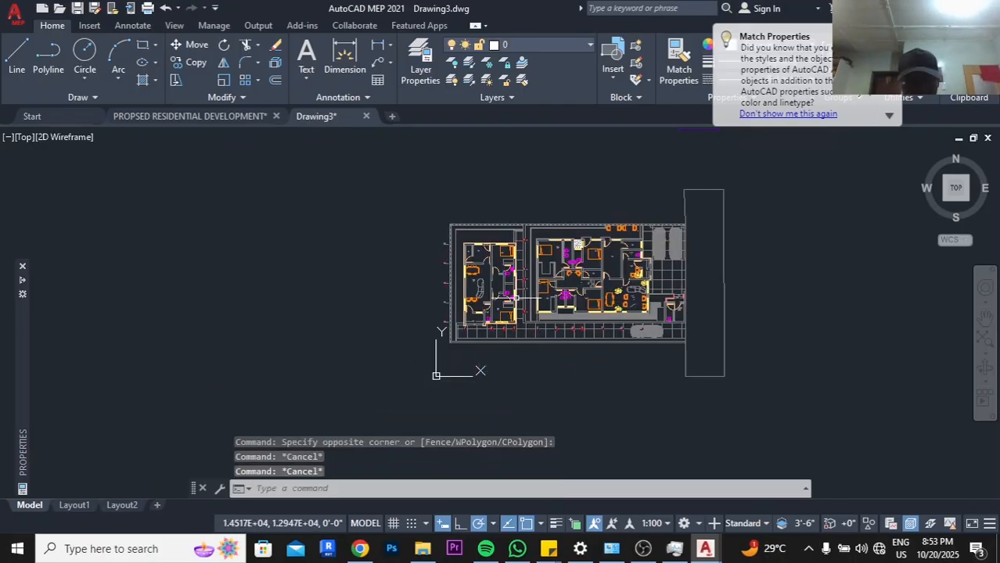
Inspect the recolored floor plans up close for elements that still have other colors, such as doors and windows
{"action": "scroll", "coordinate": [498, 313], "scroll_direction": "up", "scroll_amount": 5}
{"action": "scroll", "coordinate": [335, 279], "scroll_direction": "up", "scroll_amount": 2}
{"action": "scroll", "coordinate": [329, 329], "scroll_direction": "down", "scroll_amount": 6}
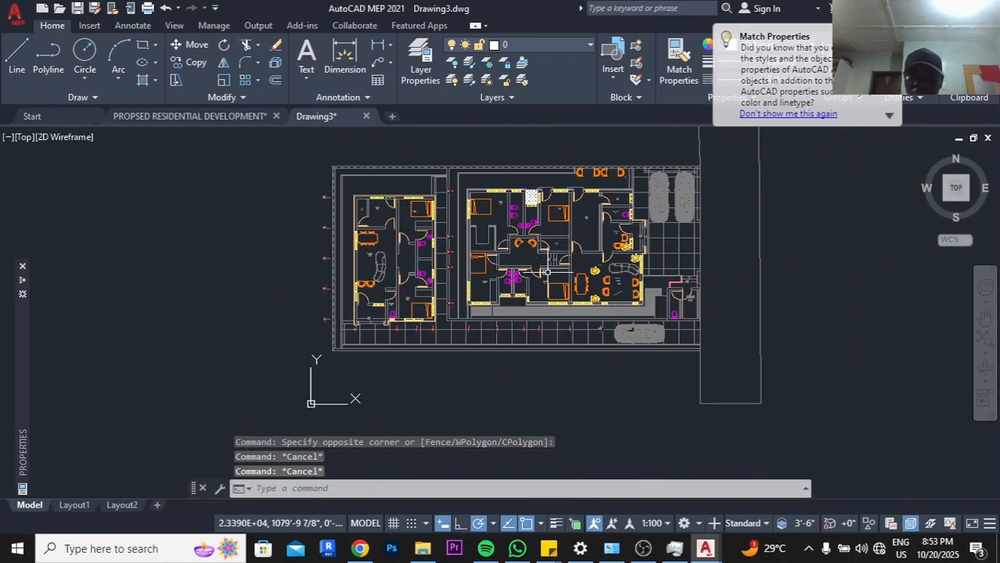
{"action": "scroll", "coordinate": [627, 234], "scroll_direction": "up", "scroll_amount": 6}
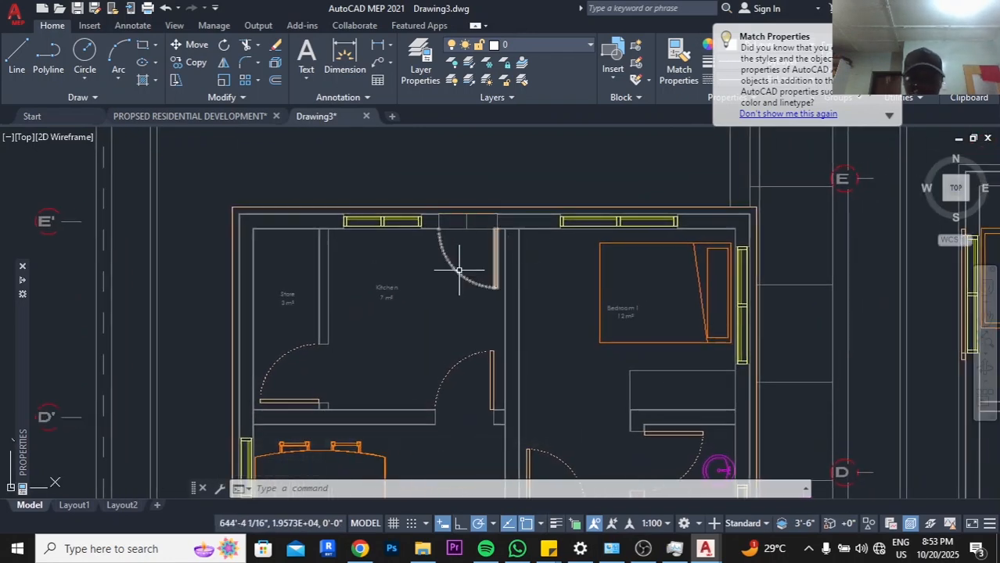
Open the block of the door in the kitchen's exterior wall for editing in the Block Editor
{"action": "scroll", "coordinate": [491, 275], "scroll_direction": "up", "scroll_amount": 2}
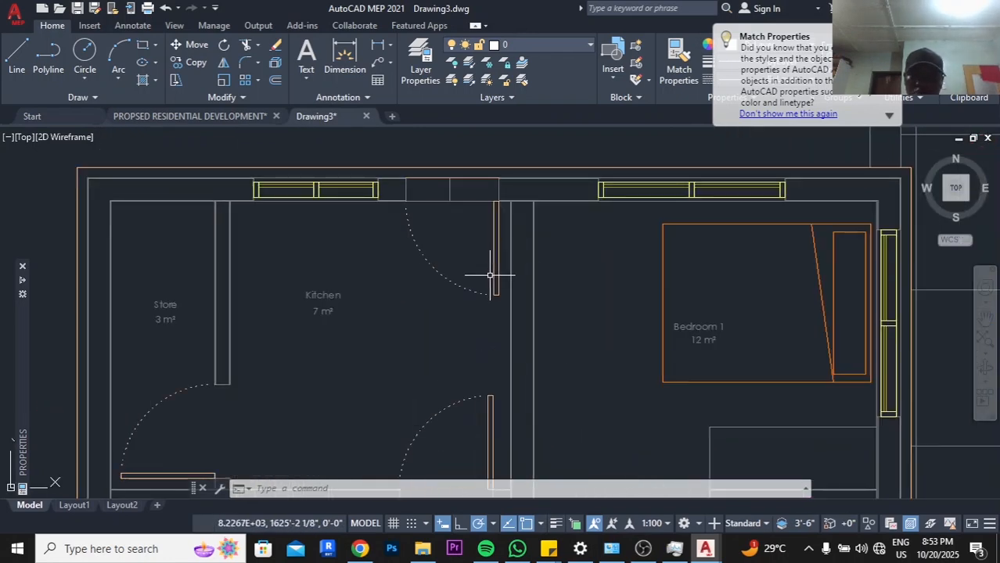
{"action": "left_click", "coordinate": [443, 278]}
{"action": "double_click", "coordinate": [443, 277]}
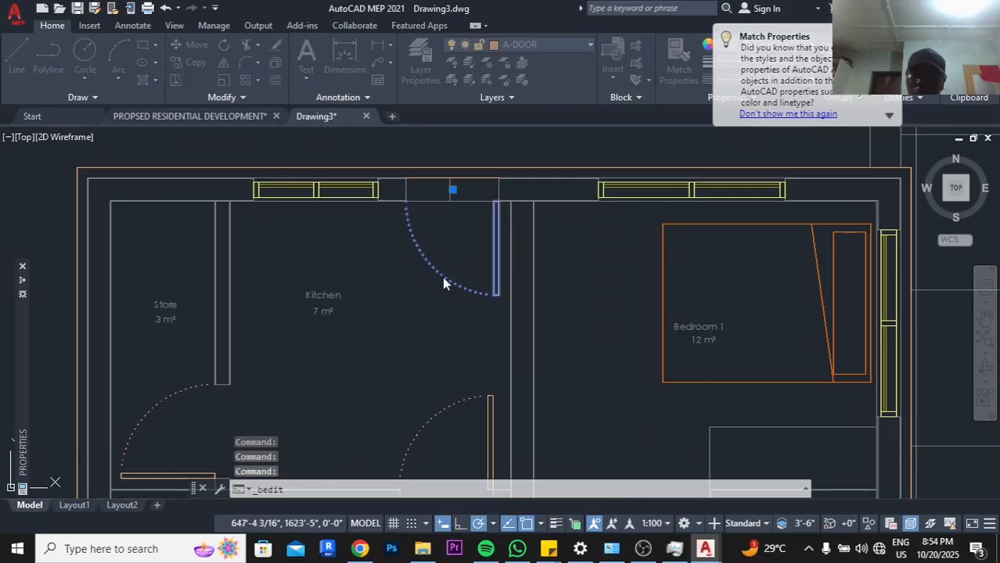
{"action": "left_click", "coordinate": [488, 373]}
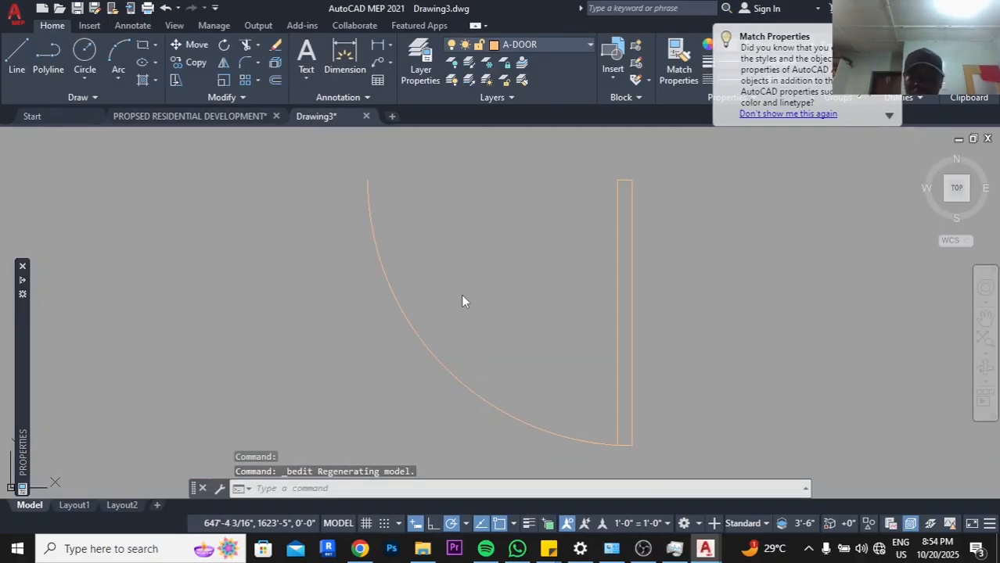
Set the colour of all the exterior kitchen door's linework to grey and save the changes to its block
{"action": "scroll", "coordinate": [461, 301], "scroll_direction": "down", "scroll_amount": 5}
{"action": "left_click", "coordinate": [344, 198]}
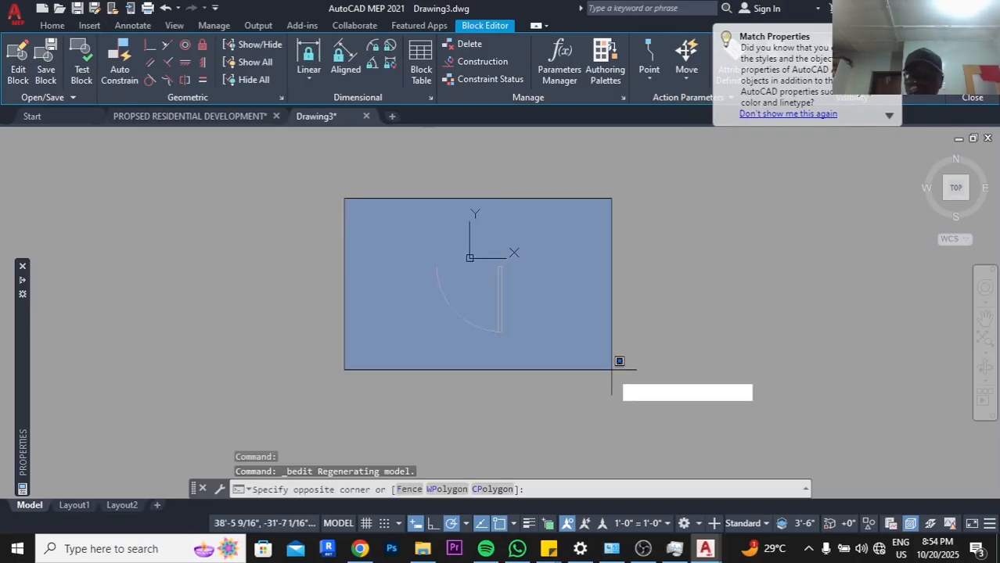
{"action": "left_click", "coordinate": [635, 369]}
{"action": "mouse_move", "coordinate": [28, 461]}
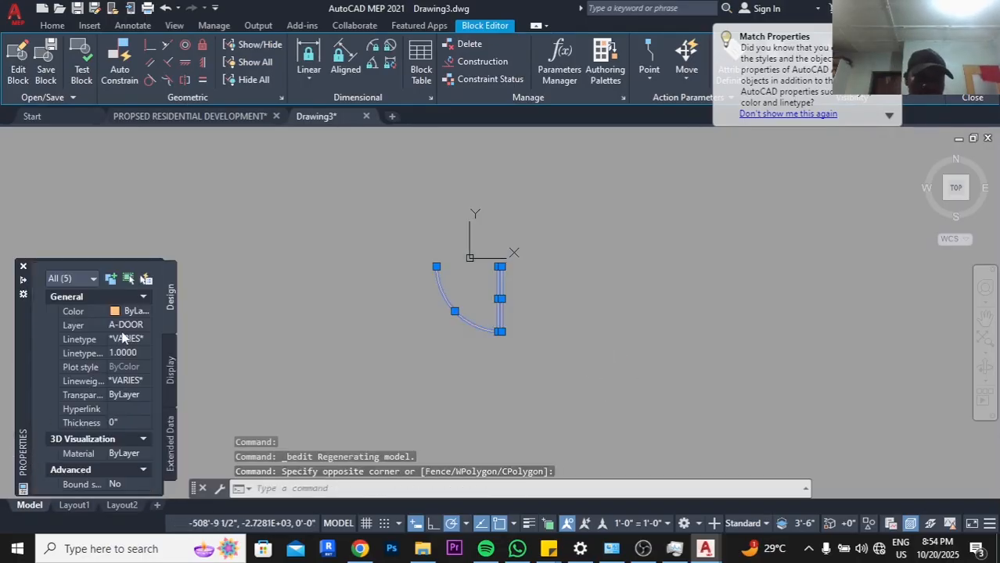
{"action": "left_click", "coordinate": [130, 311]}
{"action": "left_click", "coordinate": [145, 311]}
{"action": "left_click", "coordinate": [125, 443]}
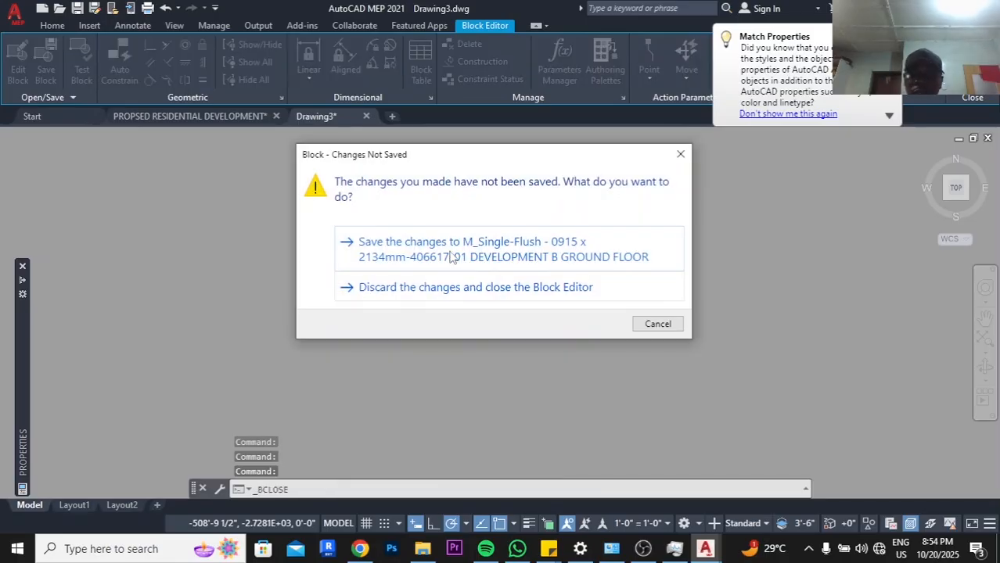
{"action": "left_click", "coordinate": [395, 249]}
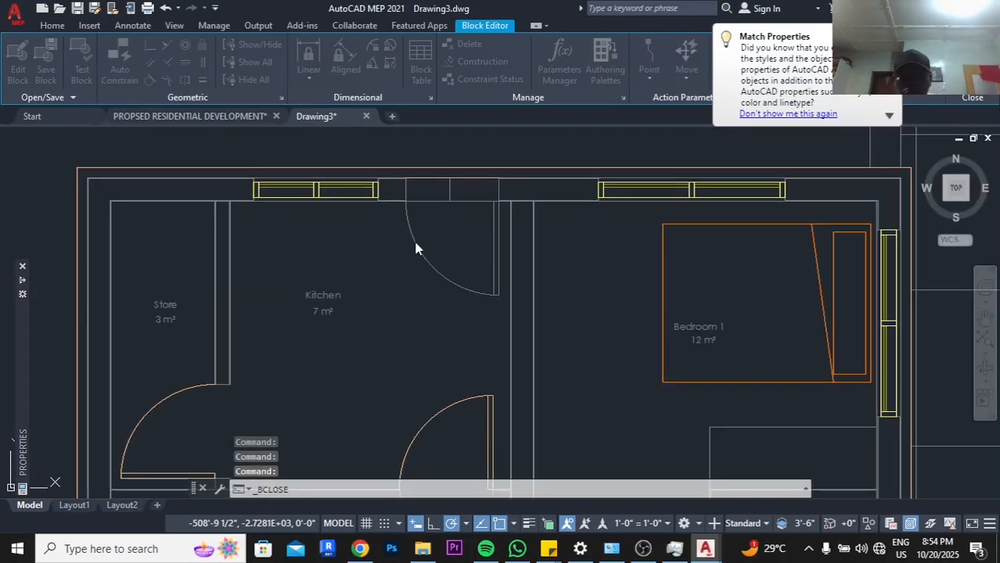
Open the block of the door between the kitchen and the living room in the Block Editor
{"action": "scroll", "coordinate": [436, 280], "scroll_direction": "down", "scroll_amount": 3}
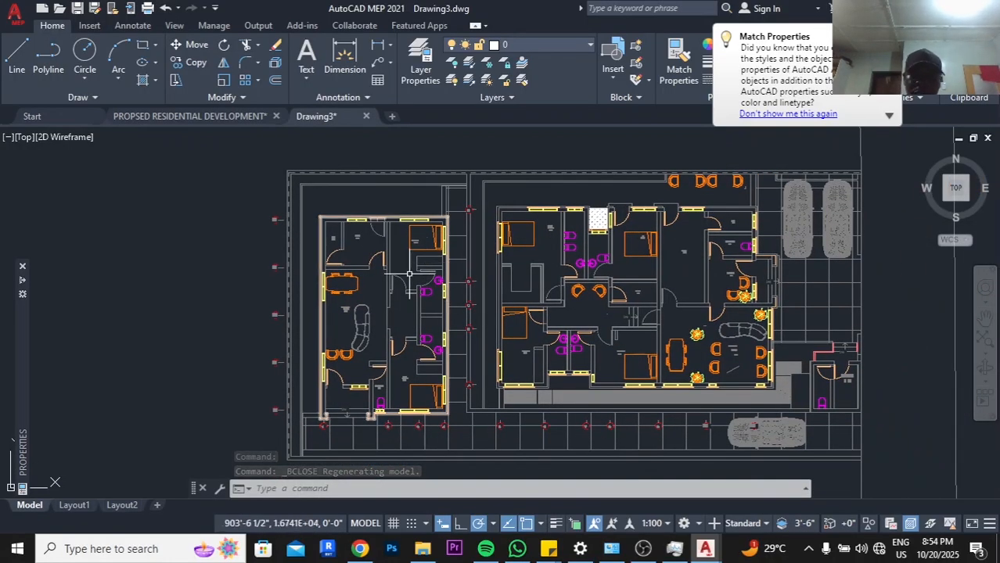
{"action": "scroll", "coordinate": [408, 273], "scroll_direction": "up", "scroll_amount": 5}
{"action": "double_click", "coordinate": [394, 236]}
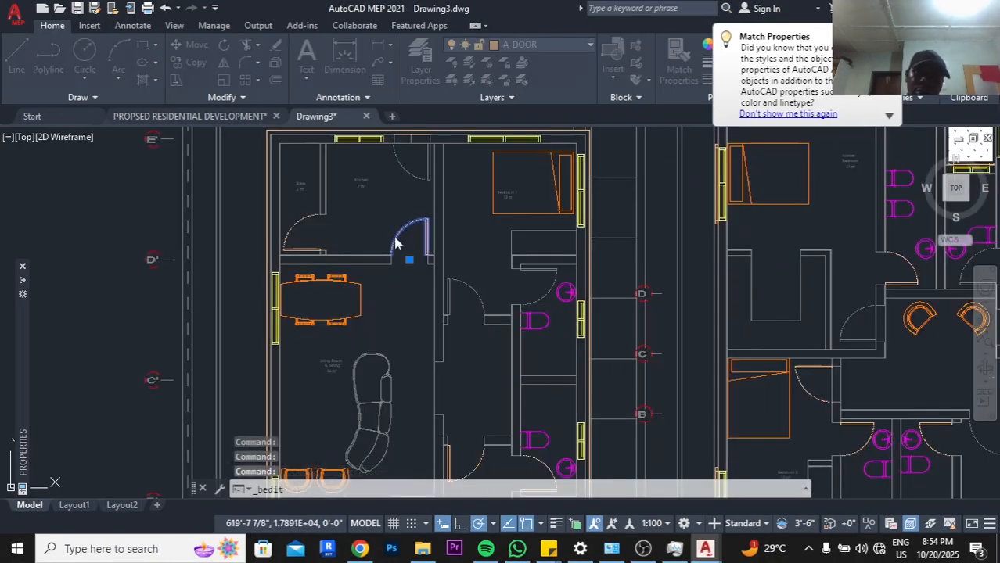
{"action": "left_click", "coordinate": [490, 373]}
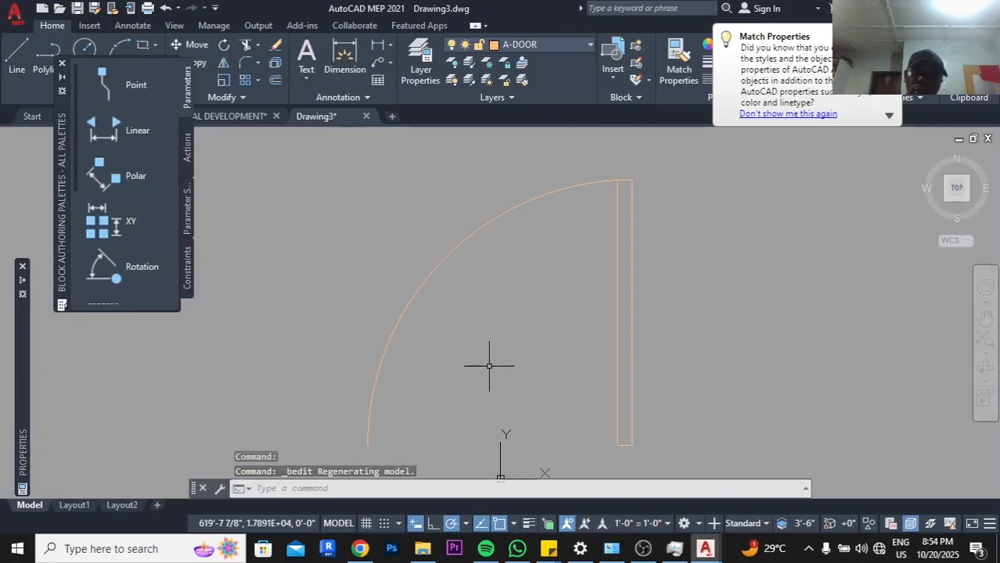
Close the block authoring palettes and change all of the interior kitchen door's linework to grey
{"action": "left_click", "coordinate": [366, 203]}
{"action": "left_click", "coordinate": [609, 410]}
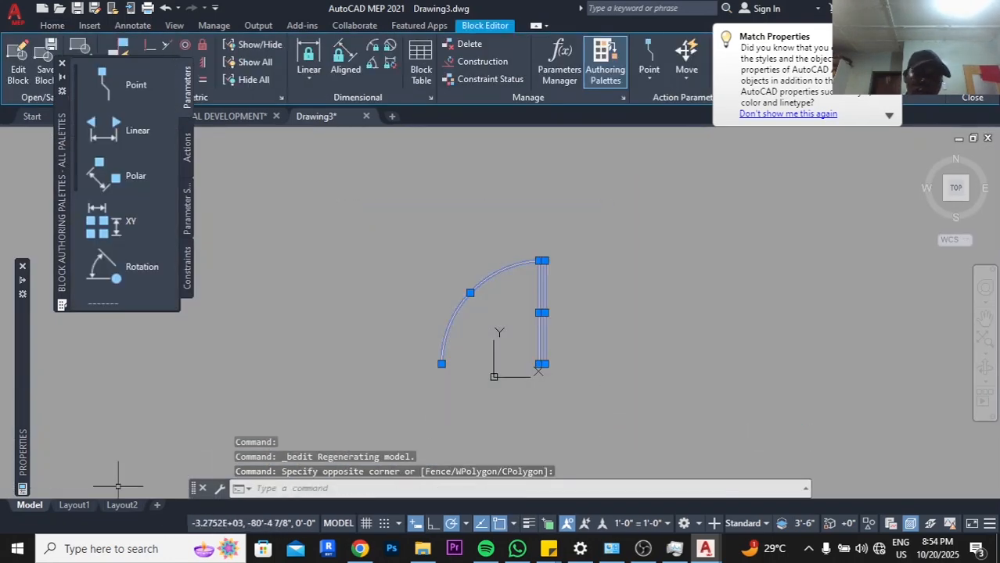
{"action": "left_click", "coordinate": [63, 64]}
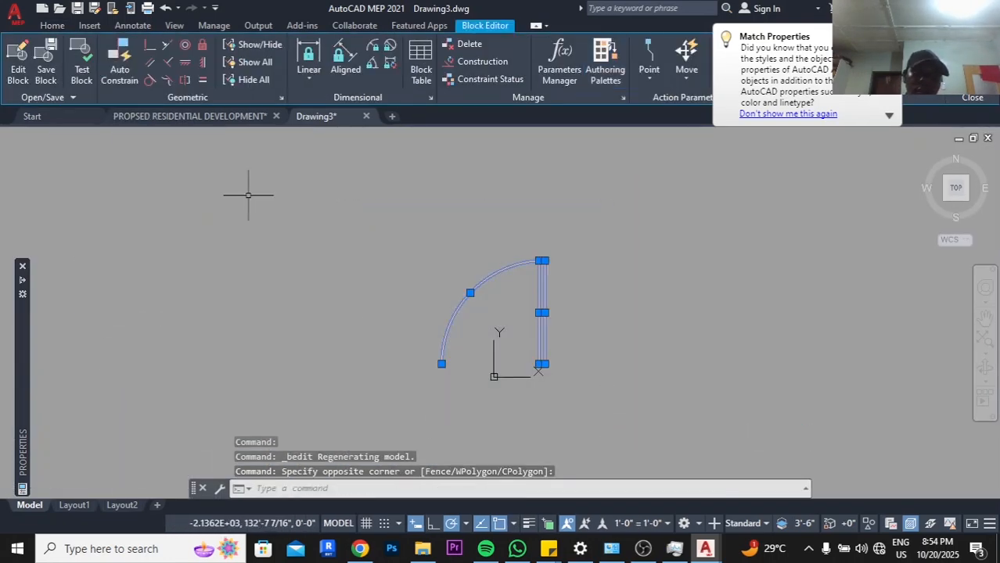
{"action": "mouse_move", "coordinate": [7, 465]}
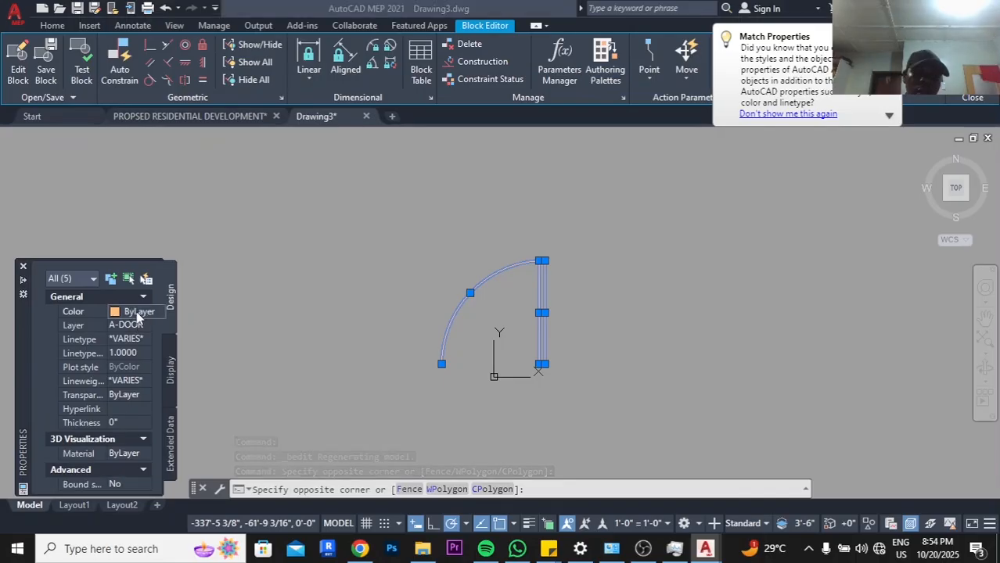
{"action": "left_click", "coordinate": [133, 311]}
{"action": "left_click", "coordinate": [127, 443]}
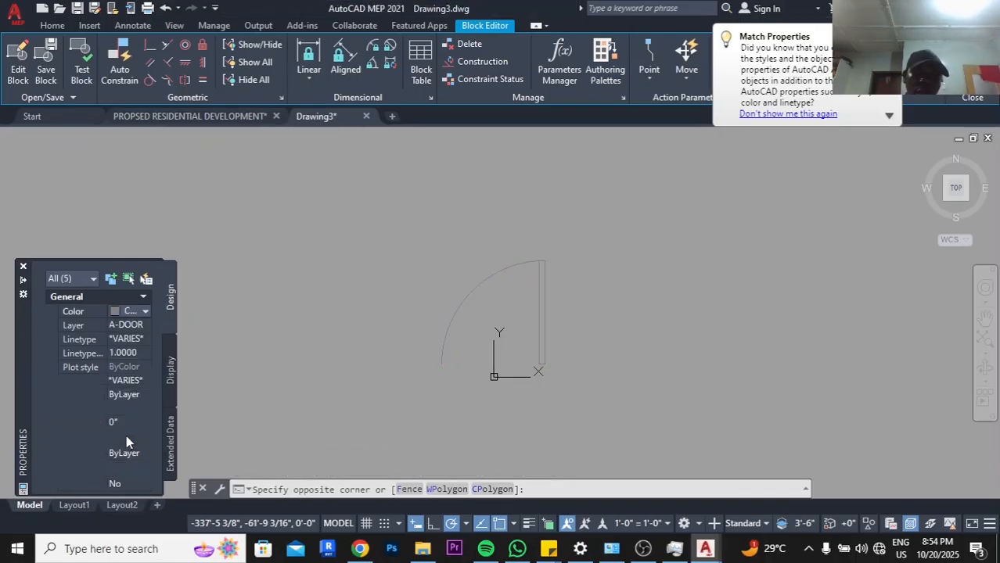
Adjust the lineweight of the interior kitchen door's linework and save the changes to its block
{"action": "left_click", "coordinate": [143, 382]}
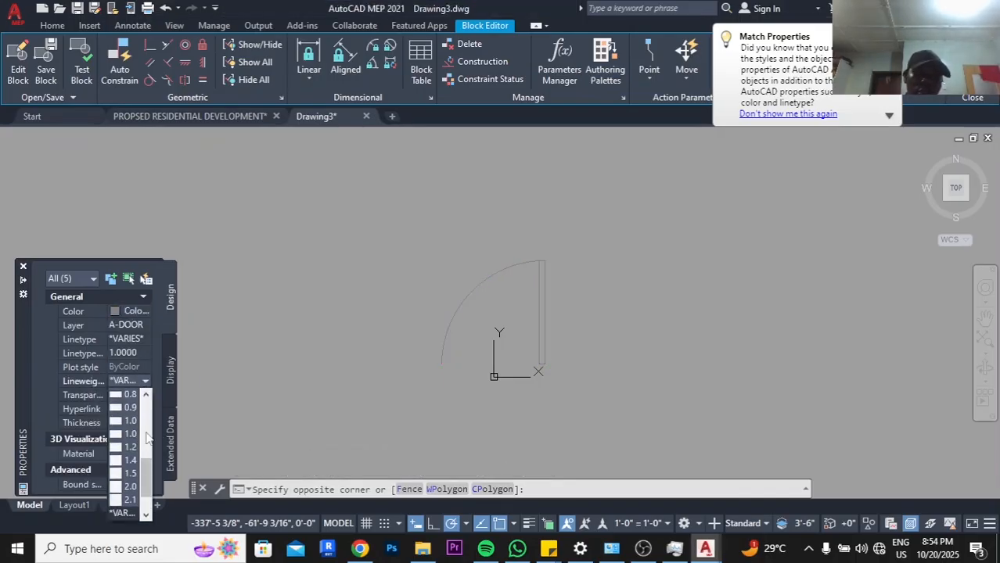
{"action": "left_click", "coordinate": [140, 439]}
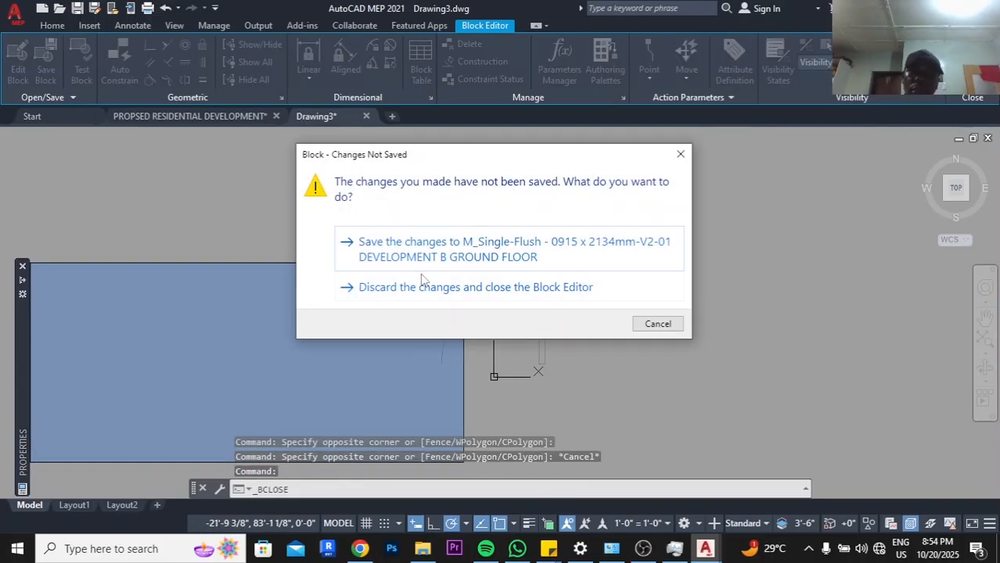
{"action": "left_click", "coordinate": [447, 261]}
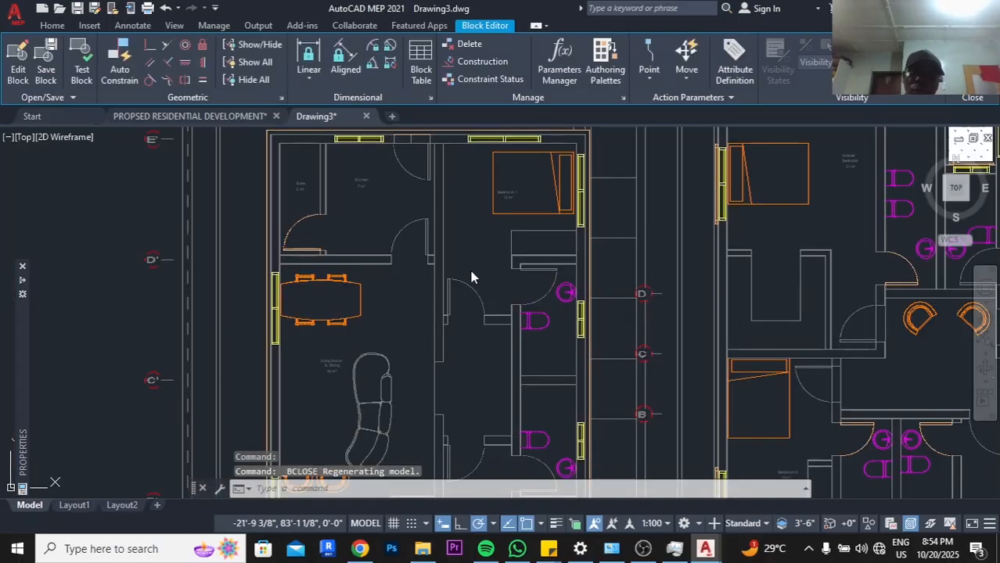
Open the dining table block in the living room for editing in the Block Editor
{"action": "scroll", "coordinate": [447, 319], "scroll_direction": "up", "scroll_amount": 4}
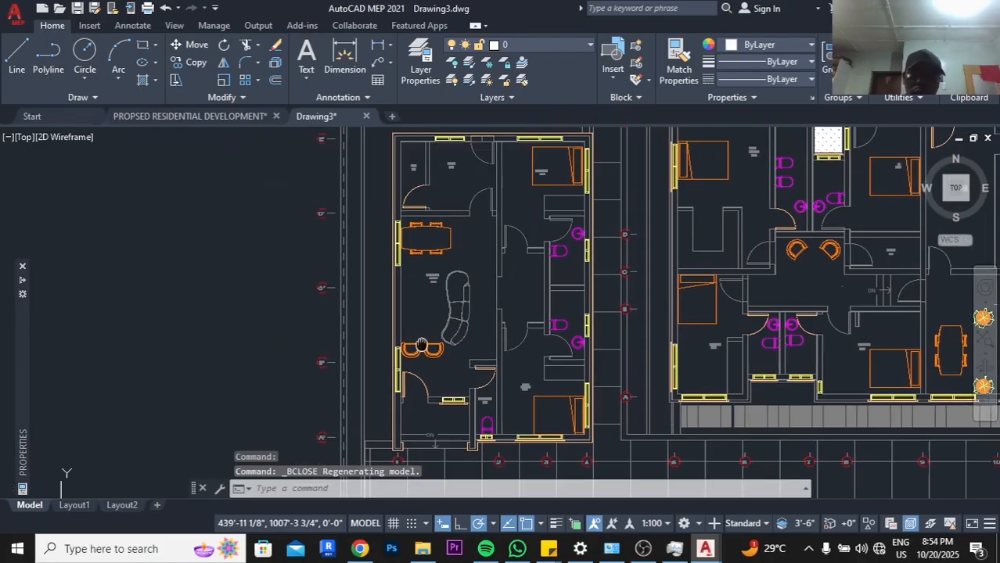
{"action": "left_click", "coordinate": [448, 237]}
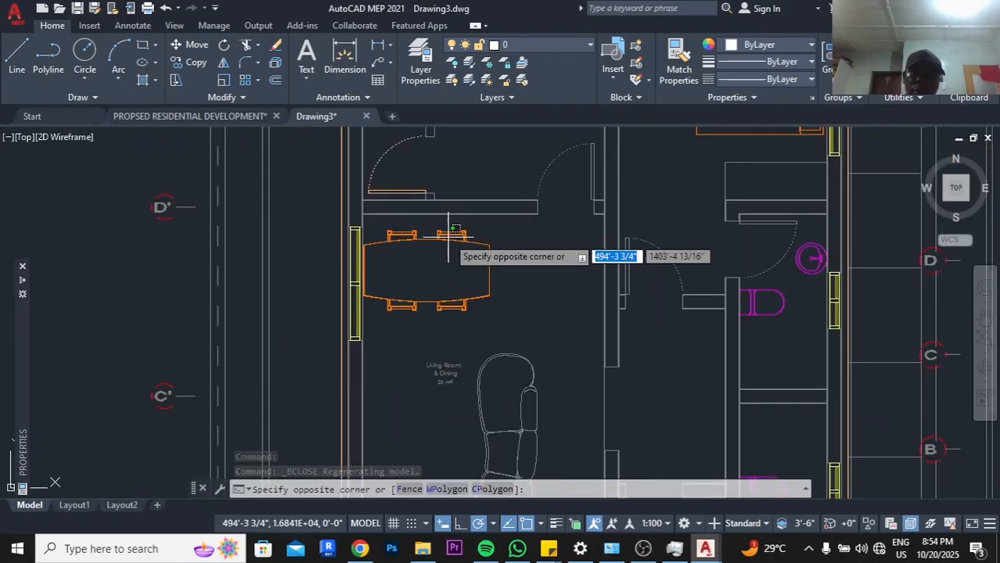
{"action": "left_click", "coordinate": [489, 238]}
{"action": "double_click", "coordinate": [456, 240]}
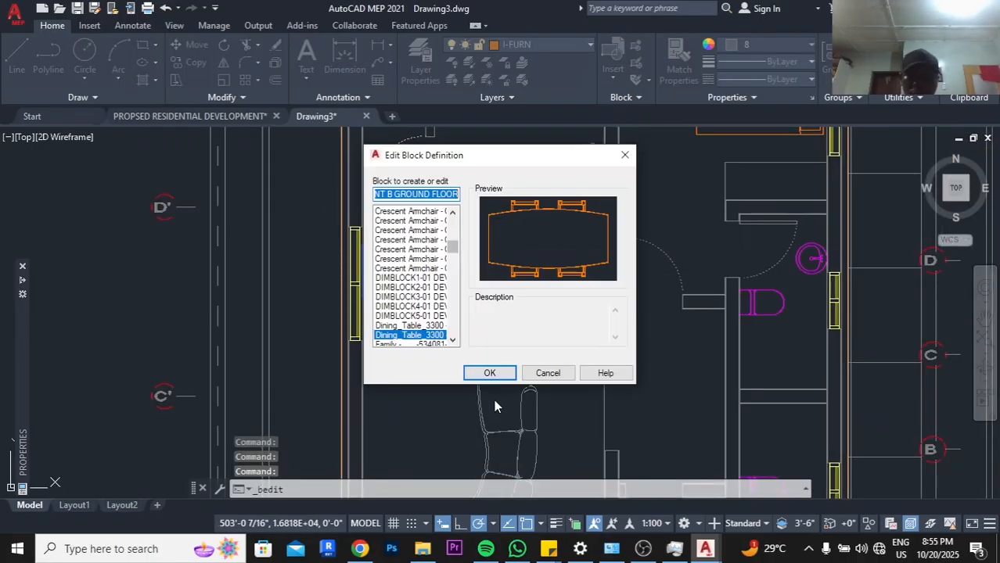
{"action": "left_click", "coordinate": [490, 372]}
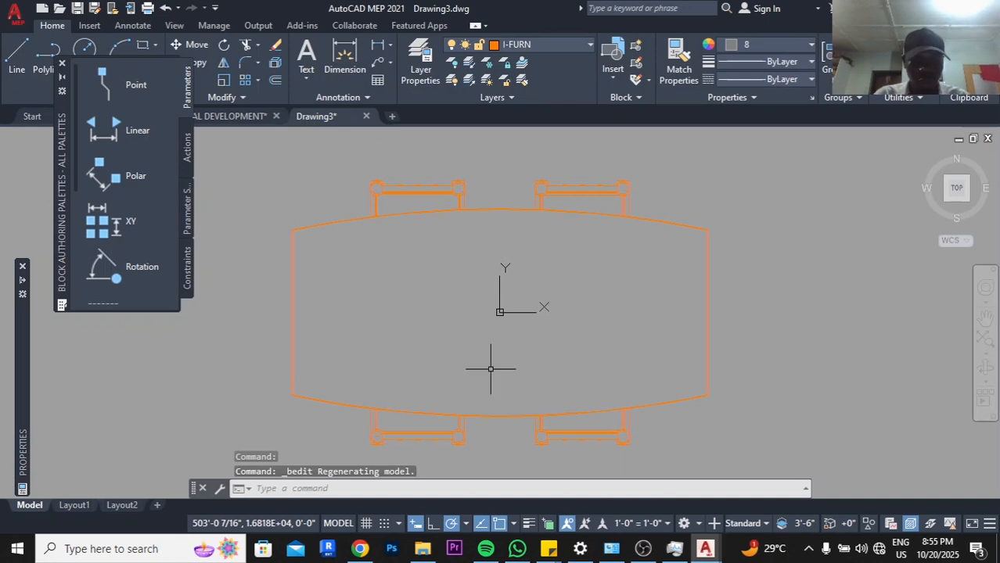
Set all the dining table's linework to grey with Default lineweight, and save the changes to the block
{"action": "key", "text": "ctrl+a"}
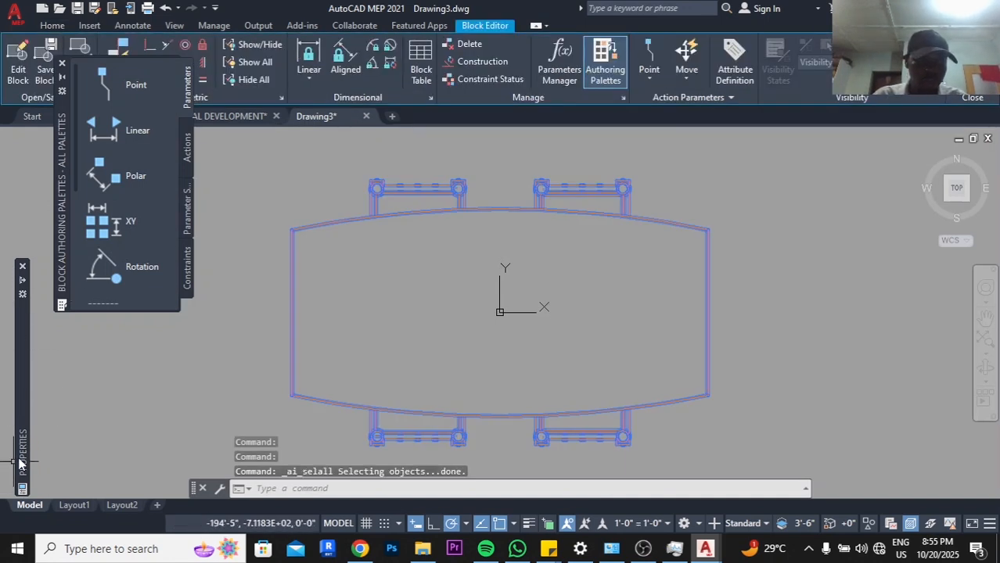
{"action": "mouse_move", "coordinate": [21, 461]}
{"action": "left_click", "coordinate": [131, 316]}
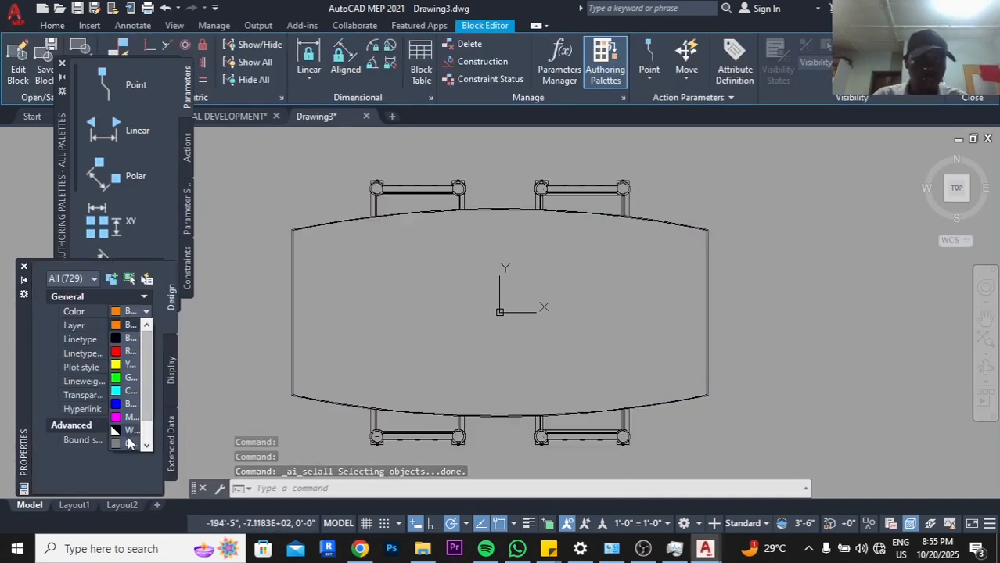
{"action": "left_click", "coordinate": [130, 444]}
{"action": "left_click", "coordinate": [145, 381]}
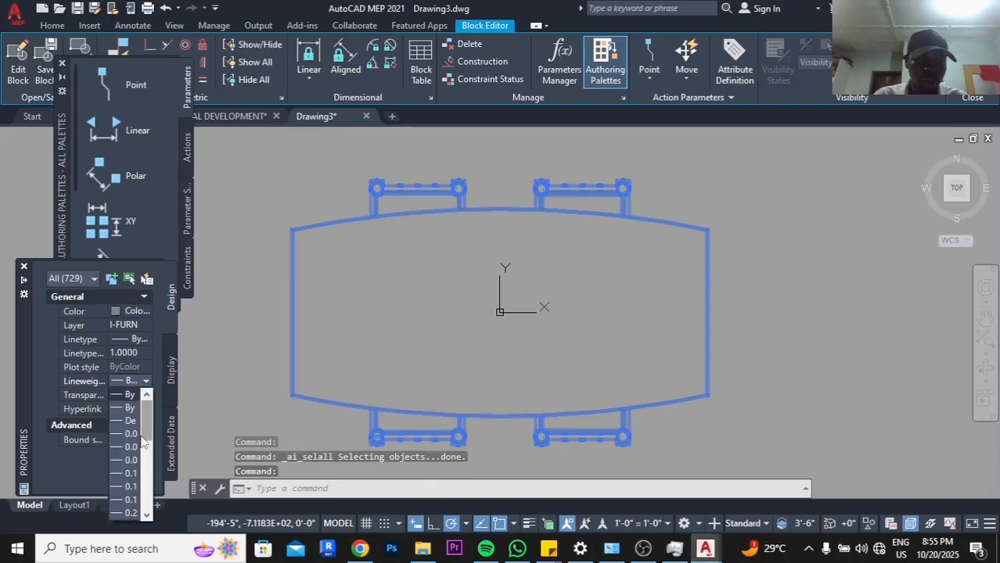
{"action": "left_click", "coordinate": [137, 422]}
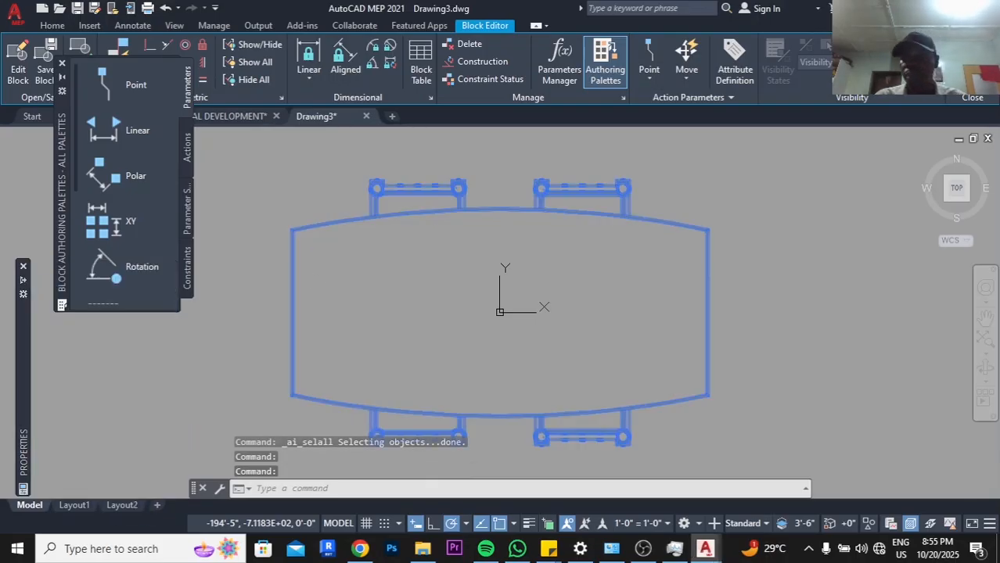
{"action": "left_click", "coordinate": [972, 61]}
{"action": "left_click", "coordinate": [439, 252]}
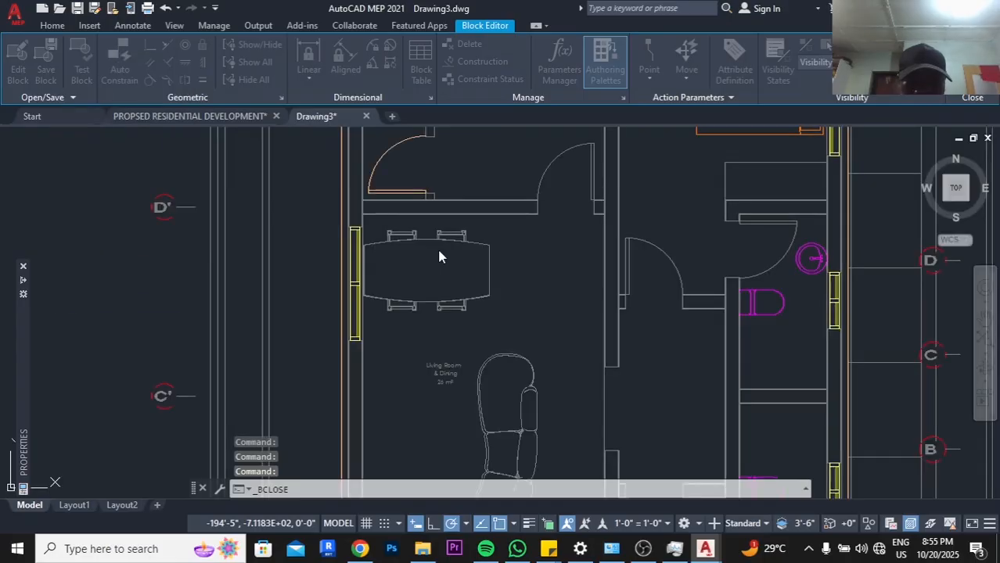
Examine the smaller building's floor plan for doors and furniture that still have their original colours
{"action": "scroll", "coordinate": [444, 263], "scroll_direction": "down", "scroll_amount": 5}
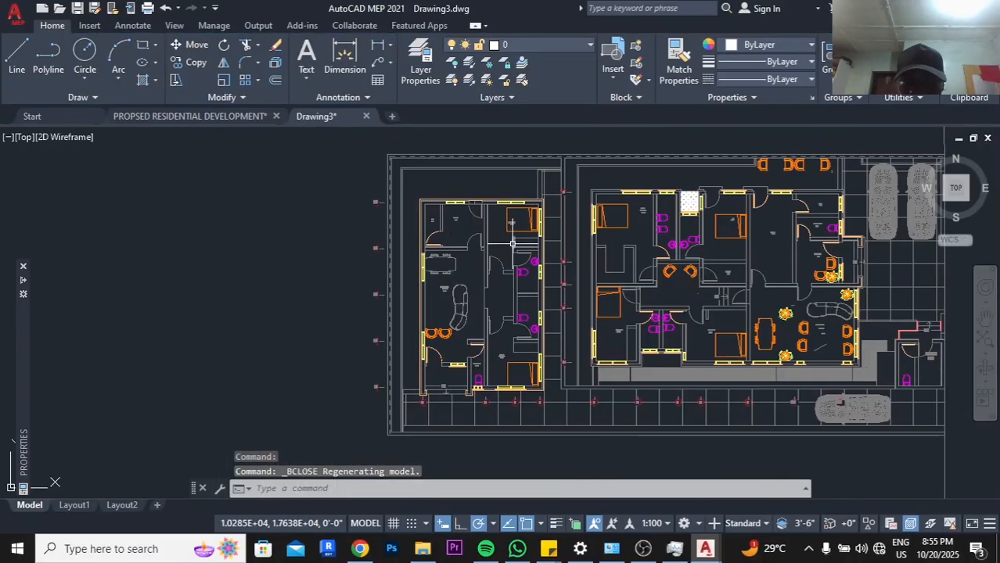
{"action": "scroll", "coordinate": [516, 249], "scroll_direction": "up", "scroll_amount": 4}
{"action": "scroll", "coordinate": [525, 234], "scroll_direction": "down", "scroll_amount": 2}
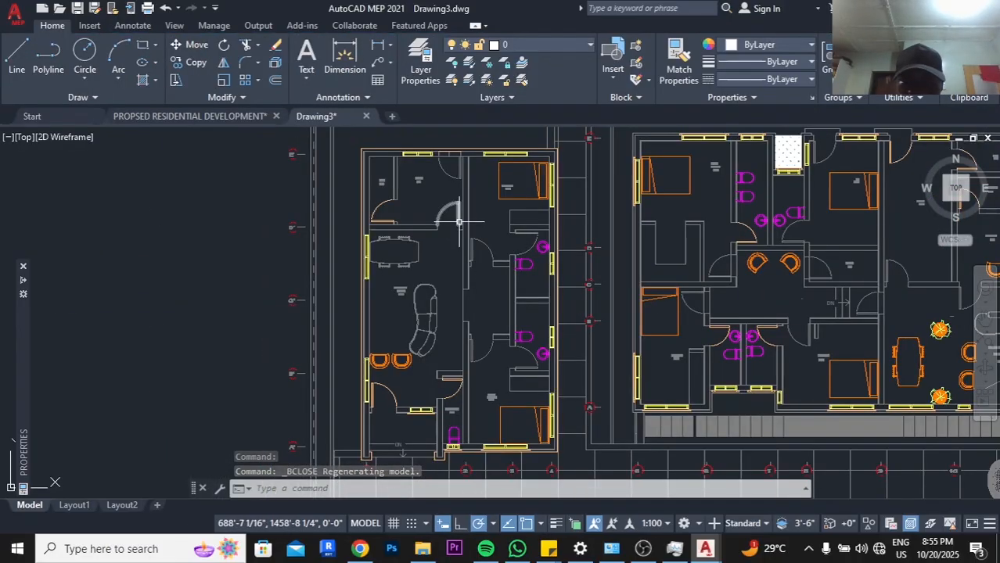
{"action": "middle_click_drag", "start_coordinate": [459, 222], "coordinate": [485, 247]}
{"action": "scroll", "coordinate": [487, 239], "scroll_direction": "up", "scroll_amount": 3}
{"action": "scroll", "coordinate": [518, 223], "scroll_direction": "down", "scroll_amount": 4}
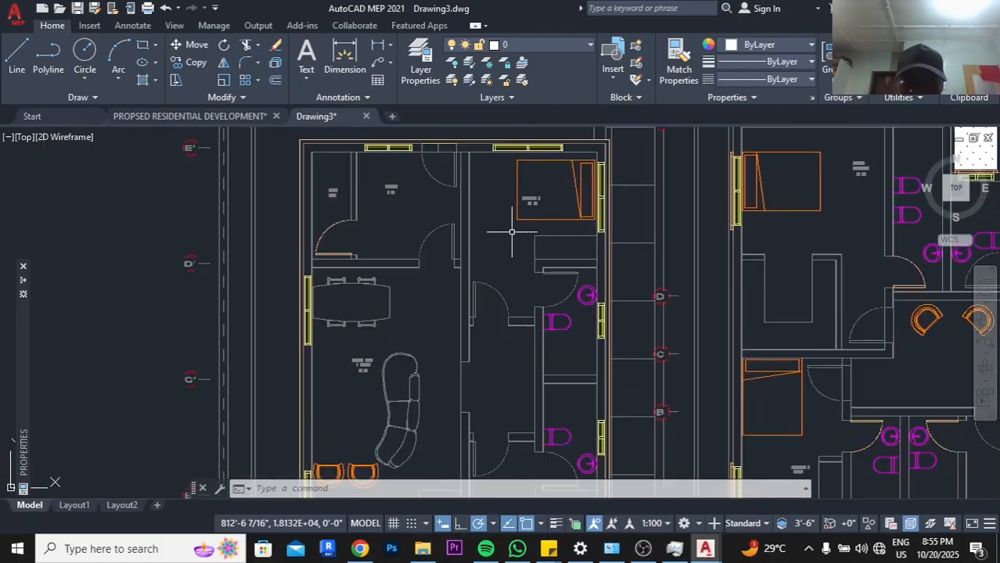
{"action": "scroll", "coordinate": [514, 325], "scroll_direction": "up", "scroll_amount": 5}
{"action": "scroll", "coordinate": [480, 272], "scroll_direction": "down", "scroll_amount": 3}
{"action": "scroll", "coordinate": [479, 290], "scroll_direction": "up", "scroll_amount": 1}
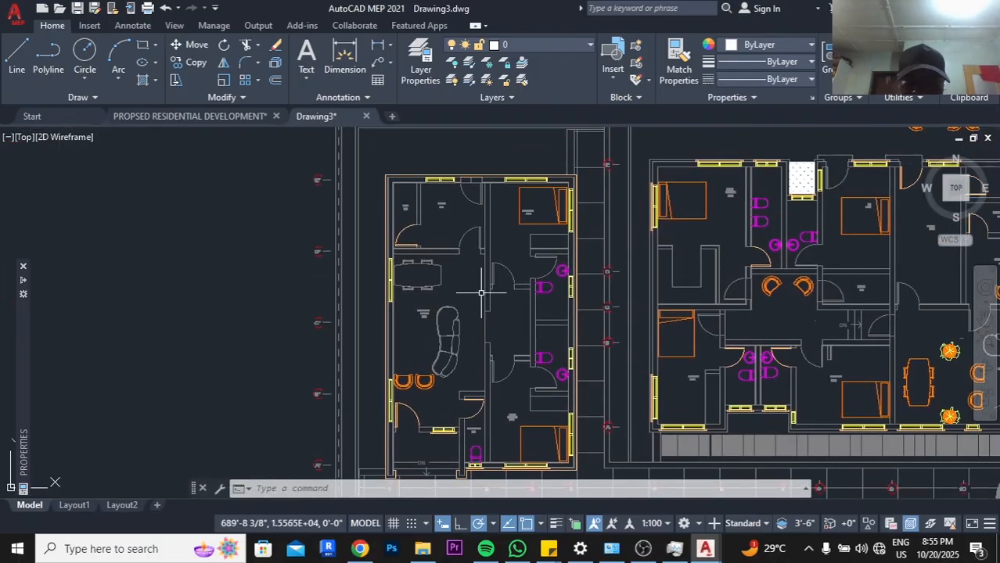
Select the store door, the Bedroom 1 bed and the wardrobe outline beside it
{"action": "scroll", "coordinate": [384, 218], "scroll_direction": "up", "scroll_amount": 2}
{"action": "left_click", "coordinate": [467, 229]}
{"action": "left_click", "coordinate": [450, 260]}
{"action": "scroll", "coordinate": [451, 261], "scroll_direction": "down", "scroll_amount": 2}
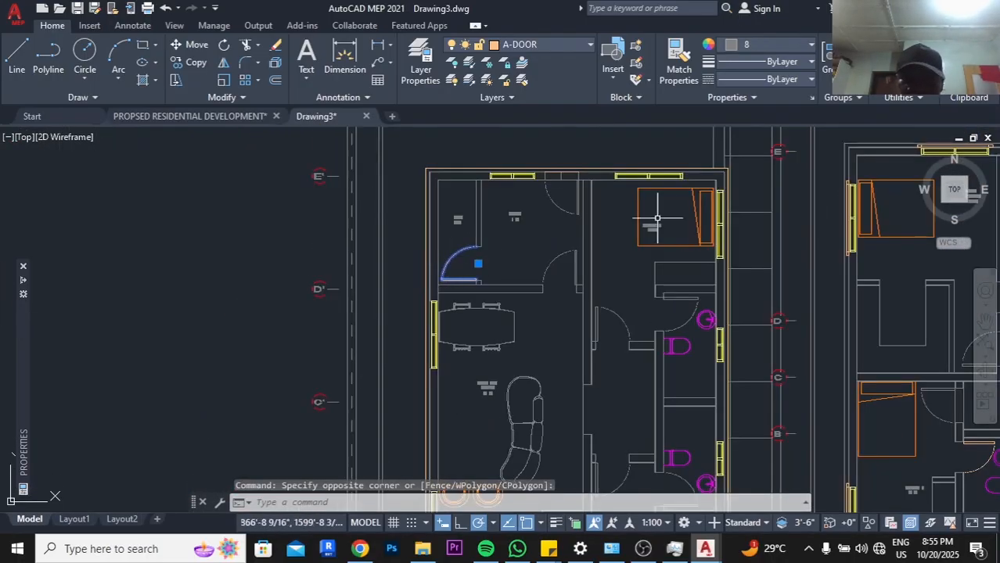
{"action": "middle_click_drag", "start_coordinate": [669, 233], "coordinate": [670, 227]}
{"action": "left_click", "coordinate": [668, 234]}
{"action": "left_click", "coordinate": [654, 256]}
Add the two armchairs in the living room to the selection
{"action": "scroll", "coordinate": [654, 256], "scroll_direction": "down", "scroll_amount": 3}
{"action": "scroll", "coordinate": [493, 336], "scroll_direction": "up", "scroll_amount": 4}
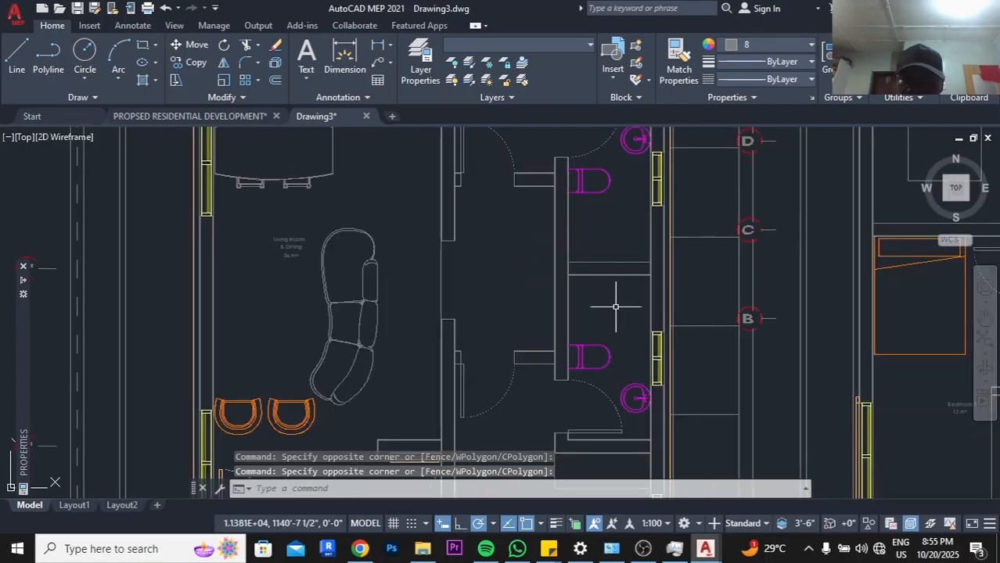
{"action": "scroll", "coordinate": [469, 345], "scroll_direction": "down", "scroll_amount": 3}
{"action": "scroll", "coordinate": [503, 329], "scroll_direction": "up", "scroll_amount": 3}
{"action": "left_click", "coordinate": [502, 330]}
{"action": "left_click", "coordinate": [448, 384]}
Add the Master Bedroom bed and the window and wall outline beside it to the selection
{"action": "scroll", "coordinate": [470, 304], "scroll_direction": "down", "scroll_amount": 2}
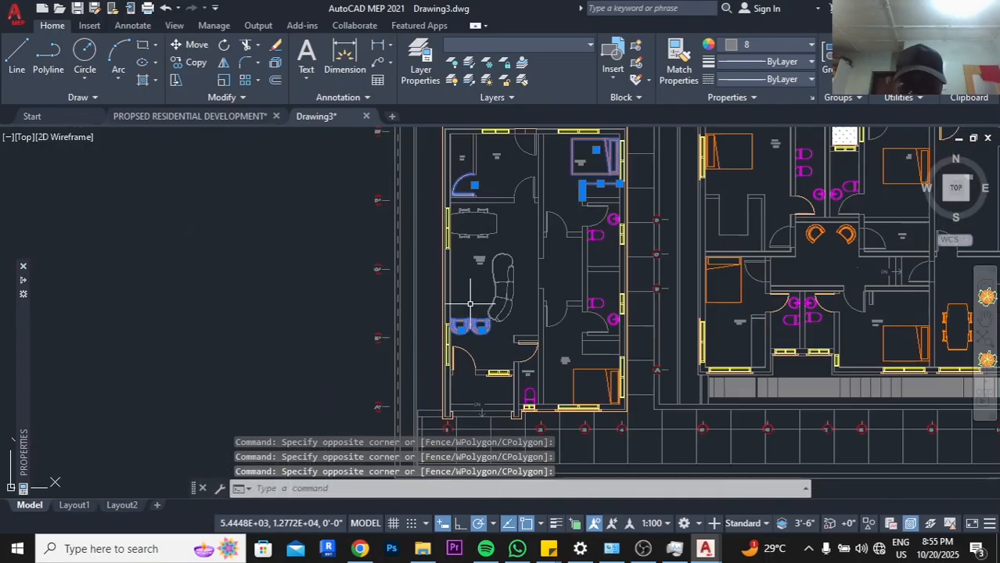
{"action": "scroll", "coordinate": [563, 311], "scroll_direction": "up", "scroll_amount": 2}
{"action": "scroll", "coordinate": [594, 345], "scroll_direction": "down", "scroll_amount": 3}
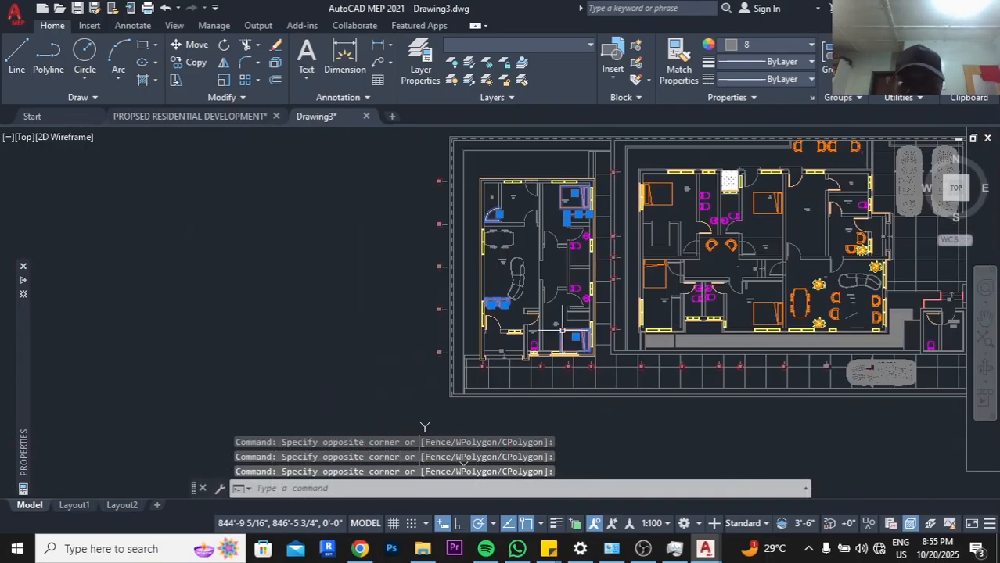
{"action": "scroll", "coordinate": [600, 345], "scroll_direction": "up", "scroll_amount": 4}
{"action": "left_click", "coordinate": [651, 341]}
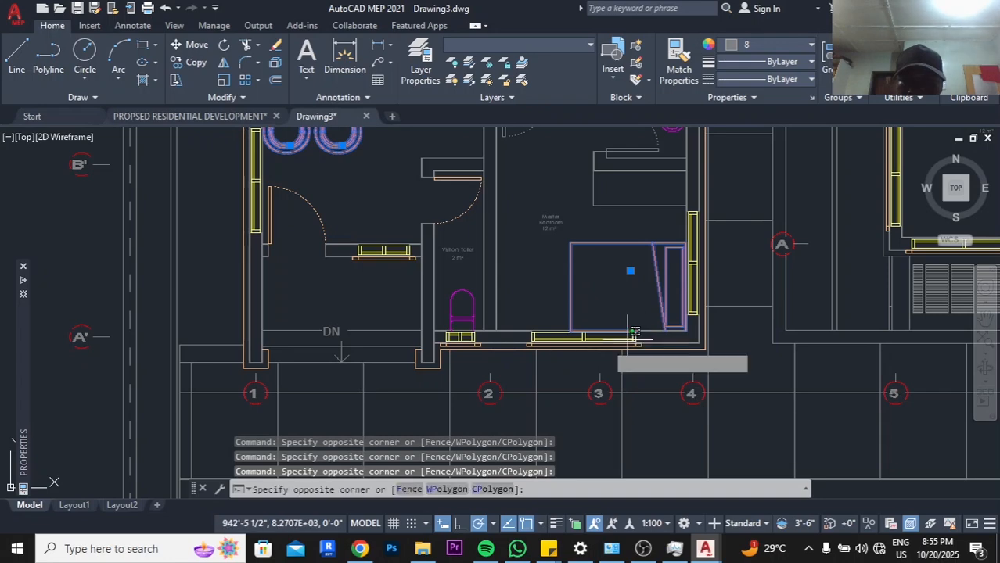
{"action": "left_click", "coordinate": [606, 349]}
{"action": "scroll", "coordinate": [551, 344], "scroll_direction": "down", "scroll_amount": 4}
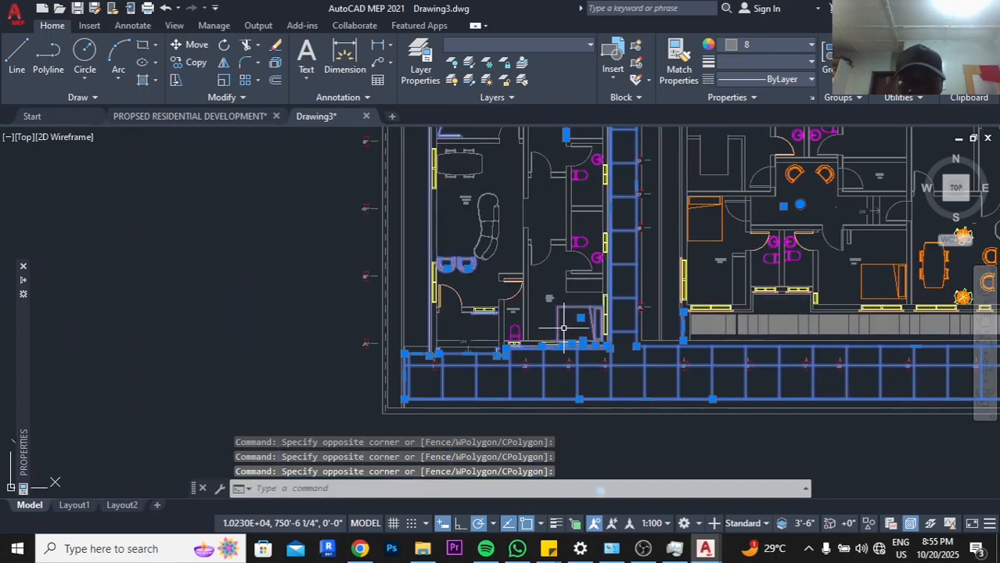
{"action": "scroll", "coordinate": [642, 376], "scroll_direction": "up", "scroll_amount": 2}
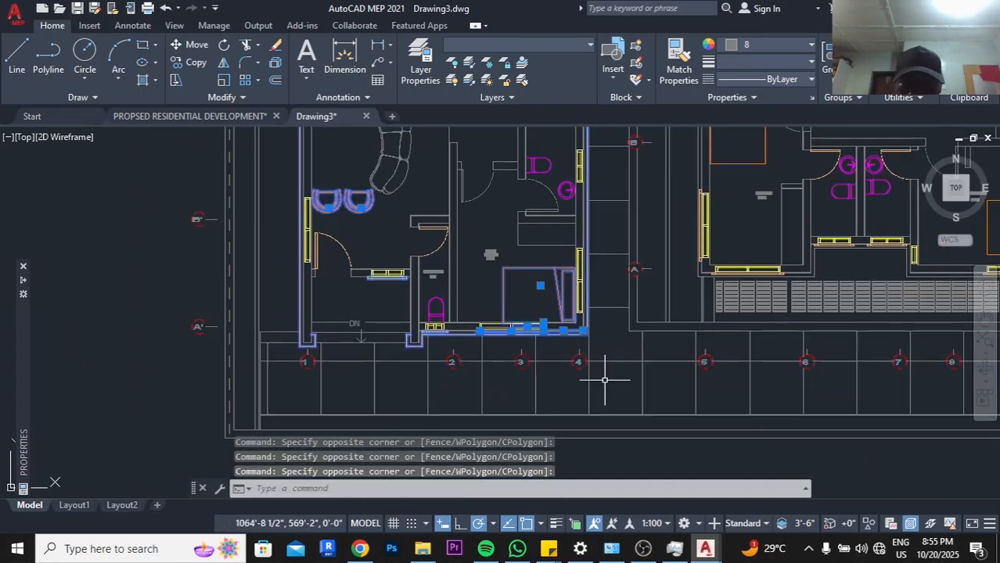
{"action": "scroll", "coordinate": [469, 296], "scroll_direction": "down", "scroll_amount": 2}
{"action": "mouse_move", "coordinate": [472, 293]}
{"action": "middle_mouse_down"}
{"action": "mouse_move", "coordinate": [532, 367]}
{"action": "mouse_move", "coordinate": [502, 328]}
{"action": "mouse_move", "coordinate": [503, 337]}
{"action": "middle_mouse_up"}
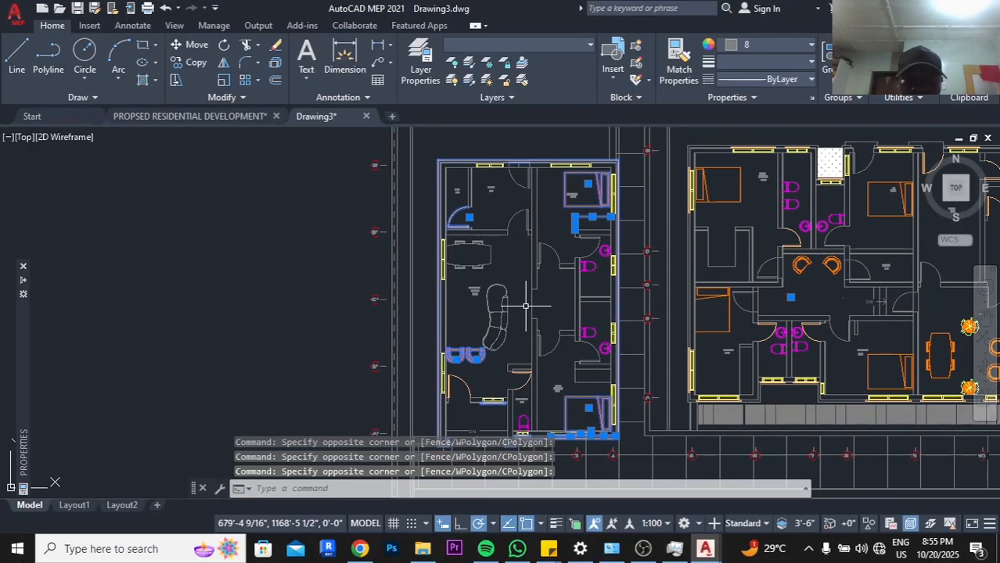
Add the bathroom doors, sanitary fixtures and wardrobe outlines on the smaller building's bedroom side to the selection
{"action": "left_click", "coordinate": [567, 317]}
{"action": "left_click", "coordinate": [630, 392]}
{"action": "left_click", "coordinate": [560, 227]}
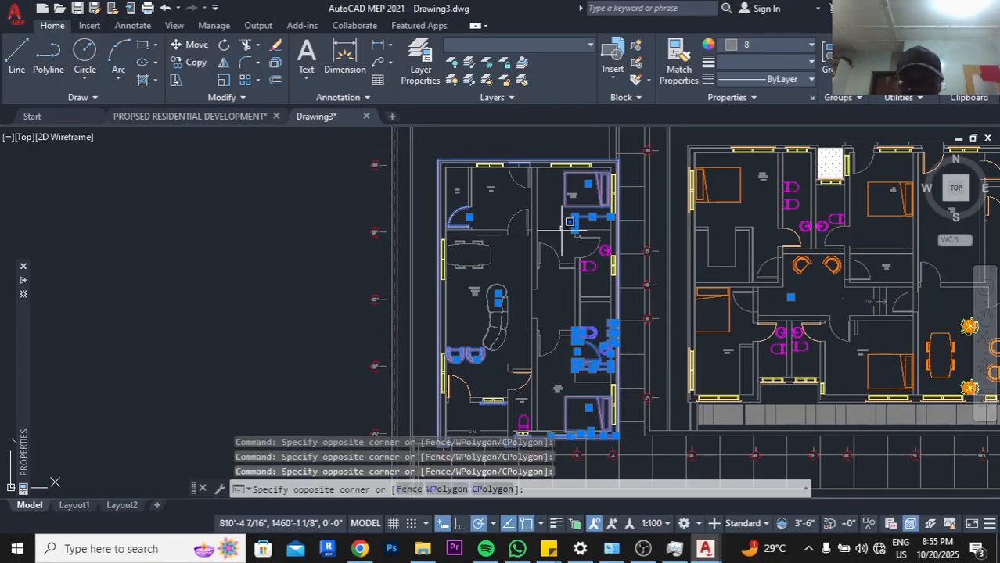
{"action": "left_click", "coordinate": [629, 317]}
{"action": "left_click", "coordinate": [549, 374]}
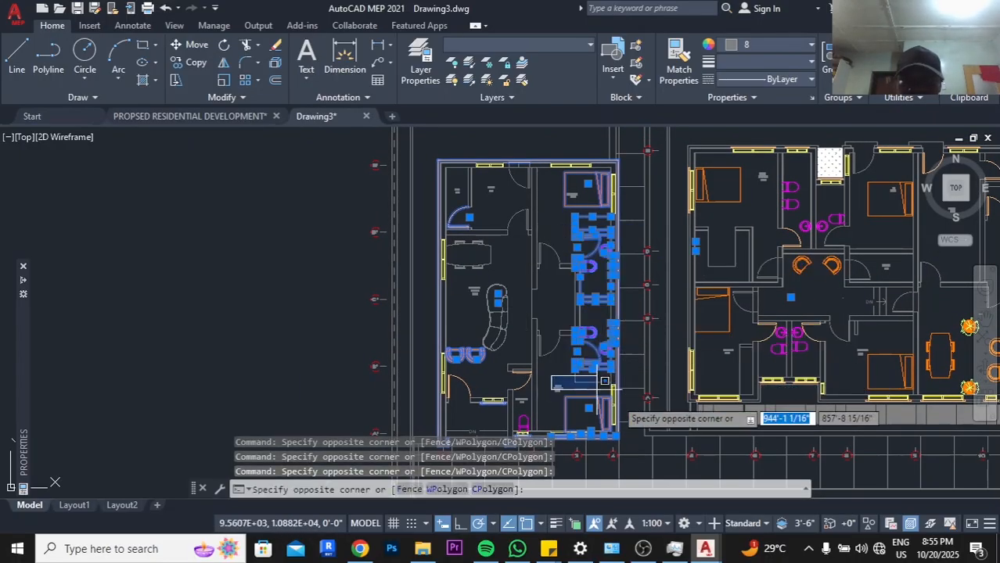
{"action": "left_click", "coordinate": [626, 428]}
{"action": "scroll", "coordinate": [522, 304], "scroll_direction": "down", "scroll_amount": 2}
Select the whole smaller building's floor plan and explode its blocks
{"action": "left_click", "coordinate": [463, 207]}
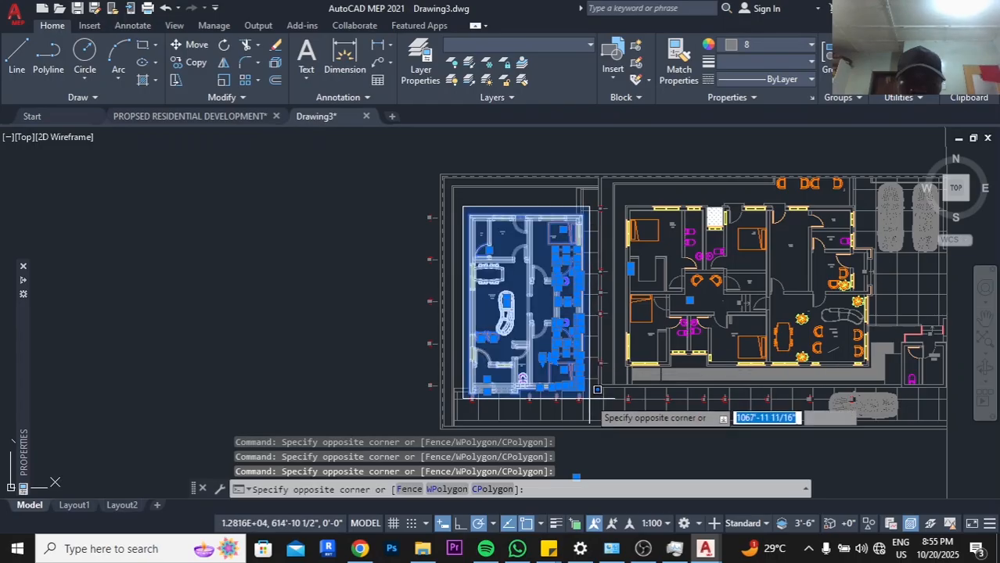
{"action": "left_click", "coordinate": [594, 388]}
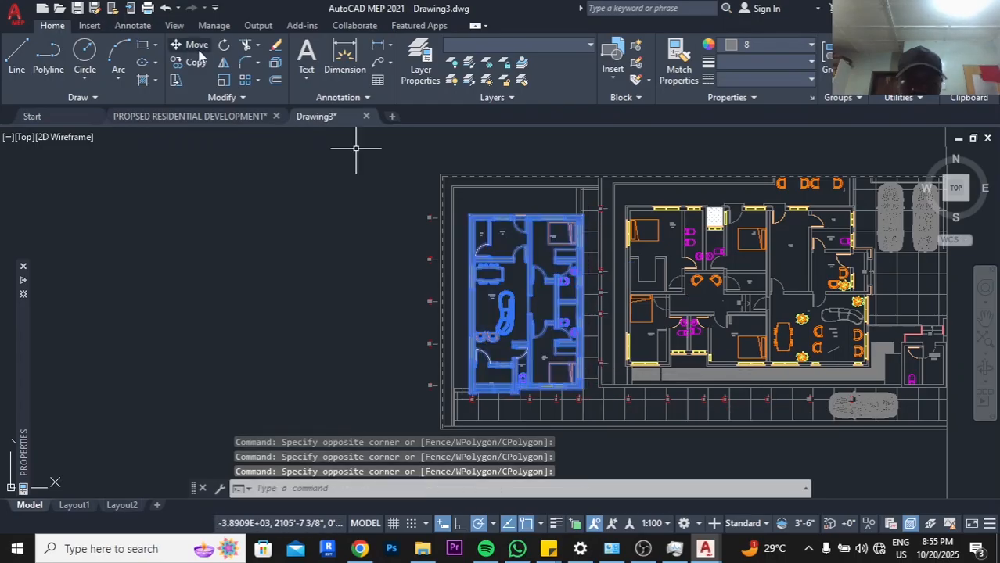
{"action": "left_click", "coordinate": [274, 64]}
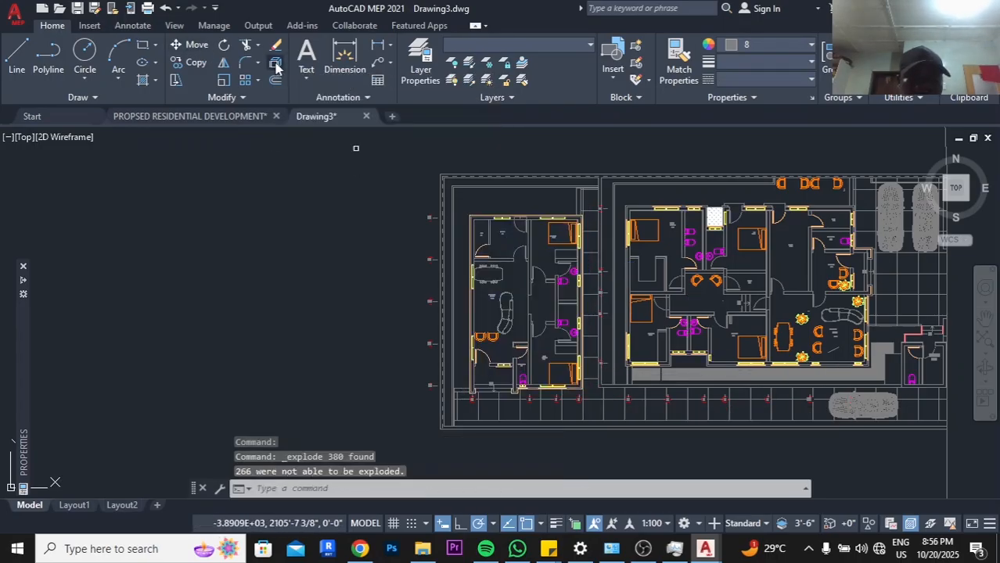
{"action": "key", "text": "Escape"}
Set all of the smaller building's exploded linework to Color 8 with the thinnest numeric lineweight
{"action": "left_click", "coordinate": [463, 202]}
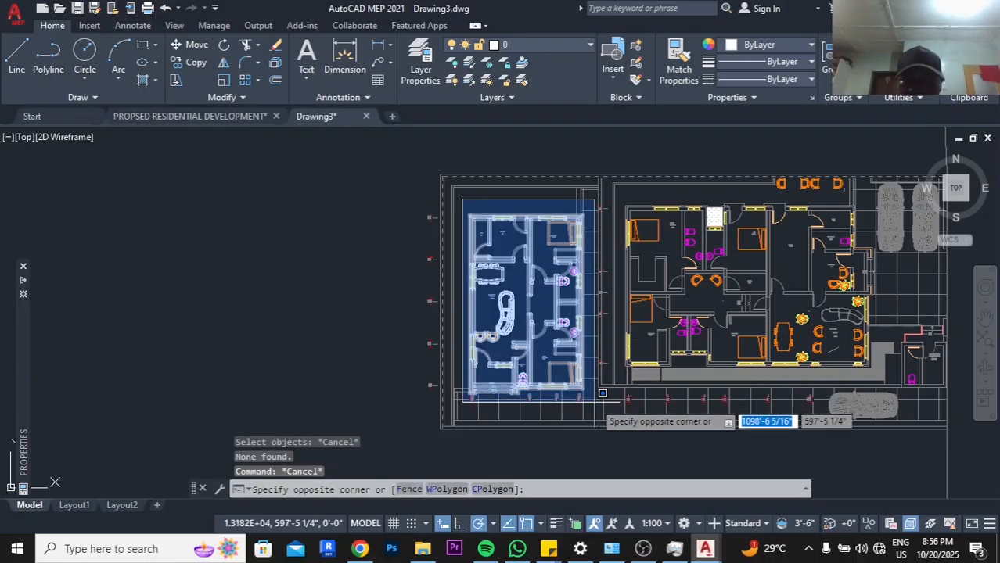
{"action": "left_click", "coordinate": [591, 414]}
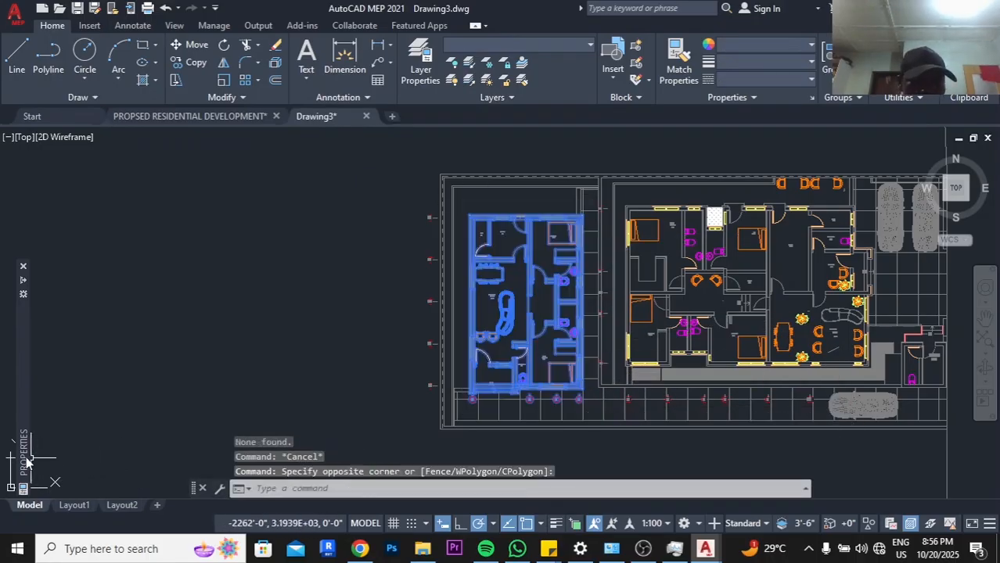
{"action": "mouse_move", "coordinate": [25, 461]}
{"action": "left_click", "coordinate": [143, 311]}
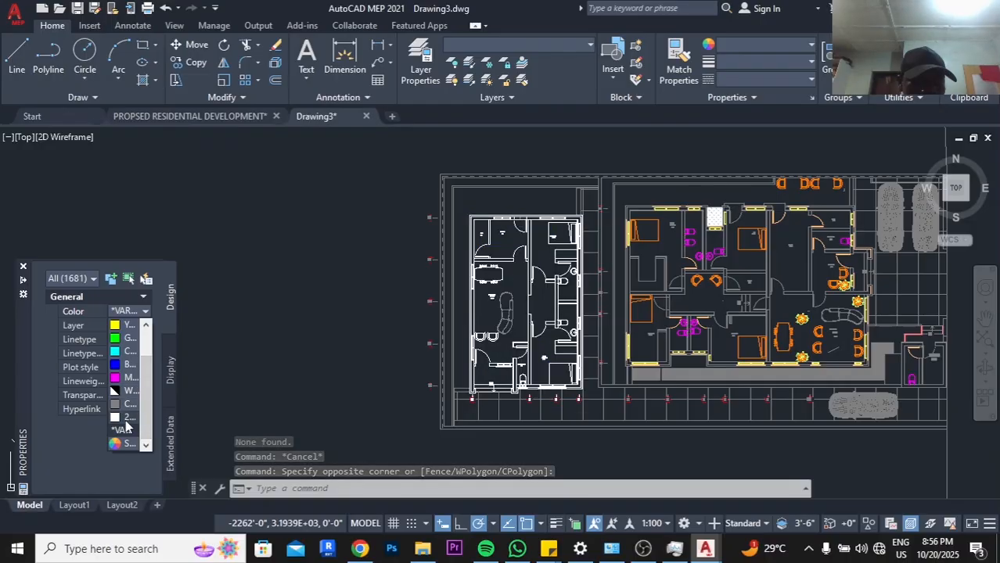
{"action": "left_click", "coordinate": [127, 404]}
{"action": "left_click", "coordinate": [125, 381]}
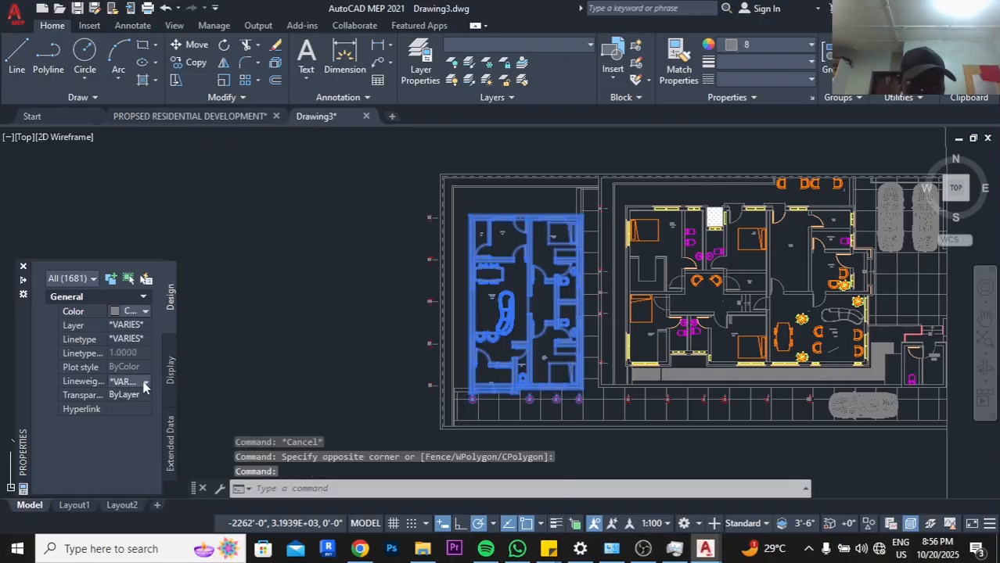
{"action": "left_click", "coordinate": [145, 381]}
{"action": "left_click_drag", "start_coordinate": [146, 424], "coordinate": [144, 415]}
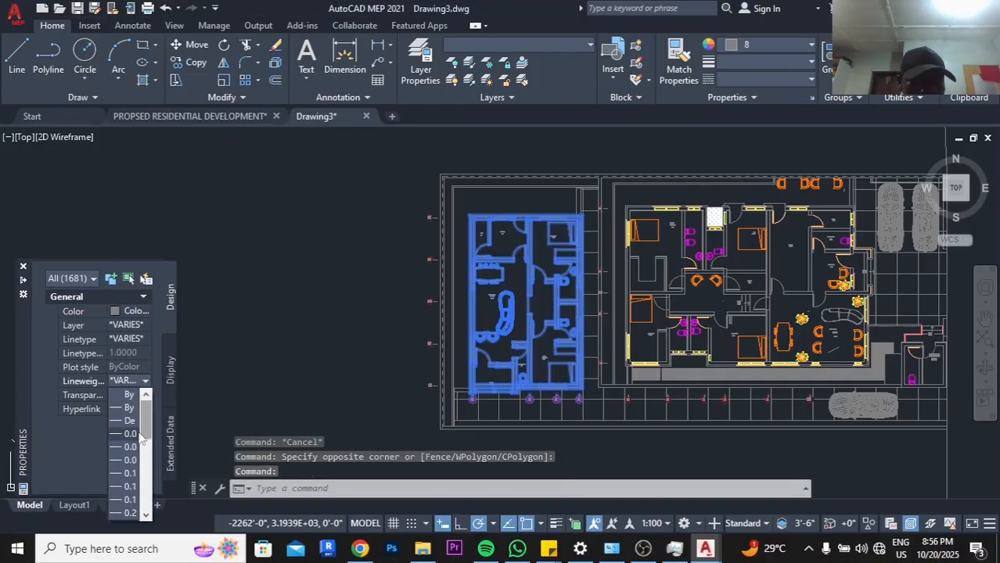
{"action": "left_click", "coordinate": [140, 435]}
{"action": "key", "text": "Escape"}
Select the larger building's floor plan together with the small outbuilding and explode their blocks
{"action": "scroll", "coordinate": [554, 312], "scroll_direction": "up", "scroll_amount": 8}
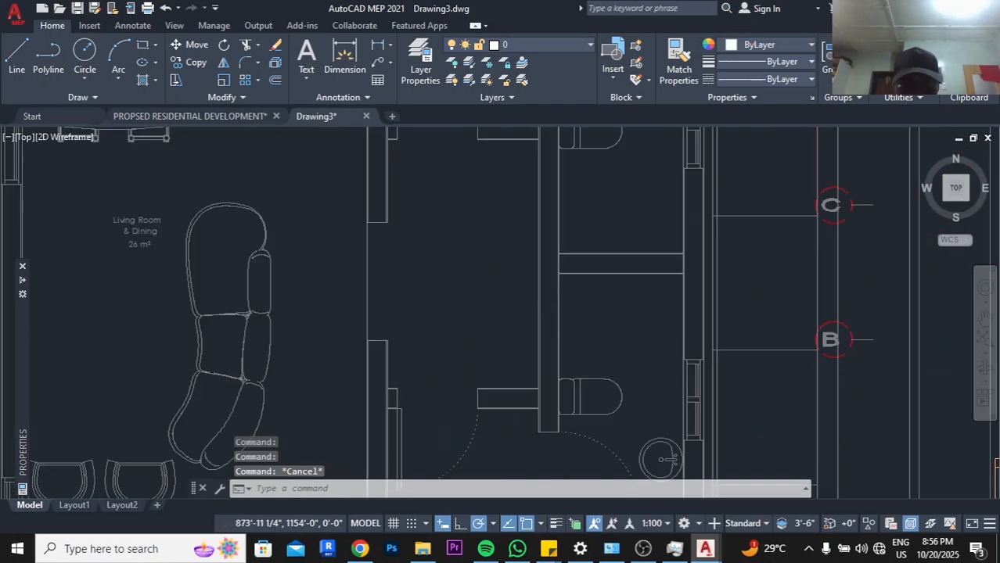
{"action": "scroll", "coordinate": [457, 342], "scroll_direction": "down", "scroll_amount": 5}
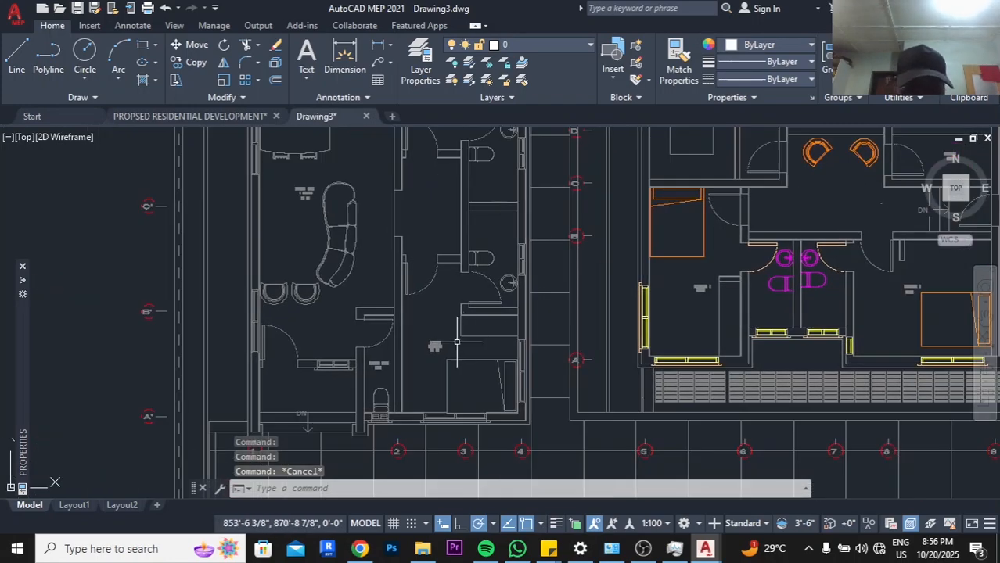
{"action": "scroll", "coordinate": [457, 342], "scroll_direction": "down", "scroll_amount": 6}
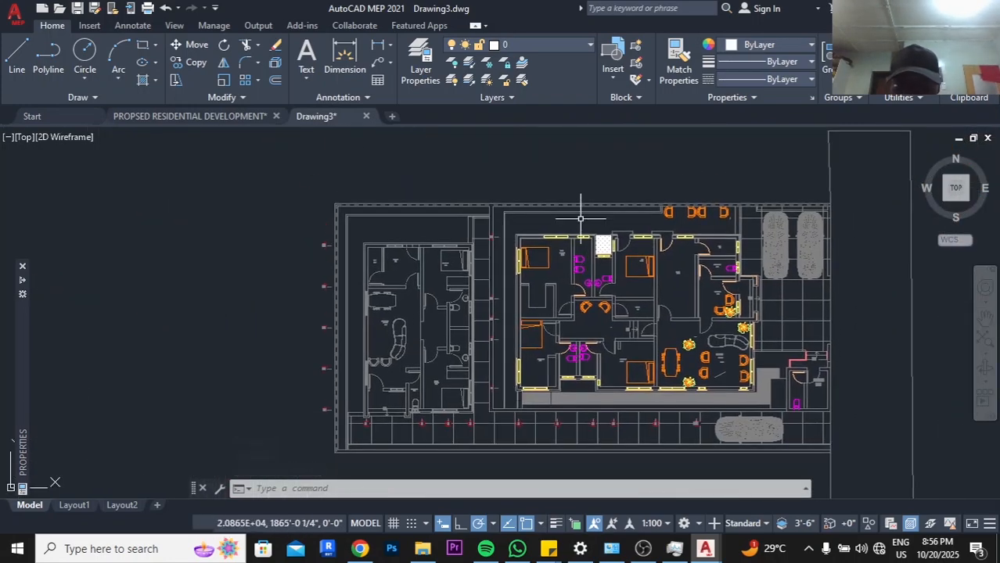
{"action": "left_click", "coordinate": [512, 221]}
{"action": "middle_click_drag", "start_coordinate": [759, 385], "coordinate": [594, 320]}
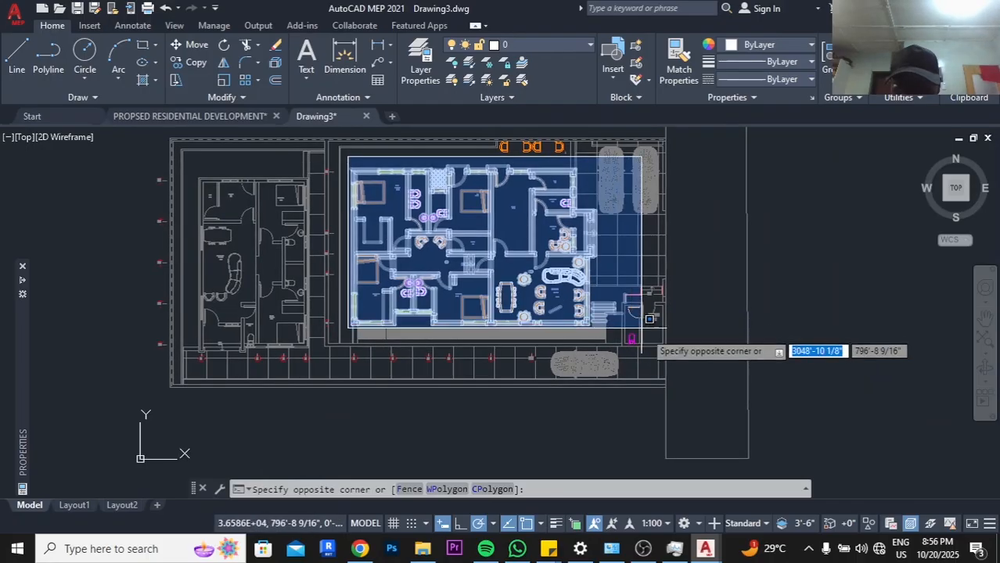
{"action": "left_click", "coordinate": [669, 351]}
{"action": "left_click", "coordinate": [186, 411]}
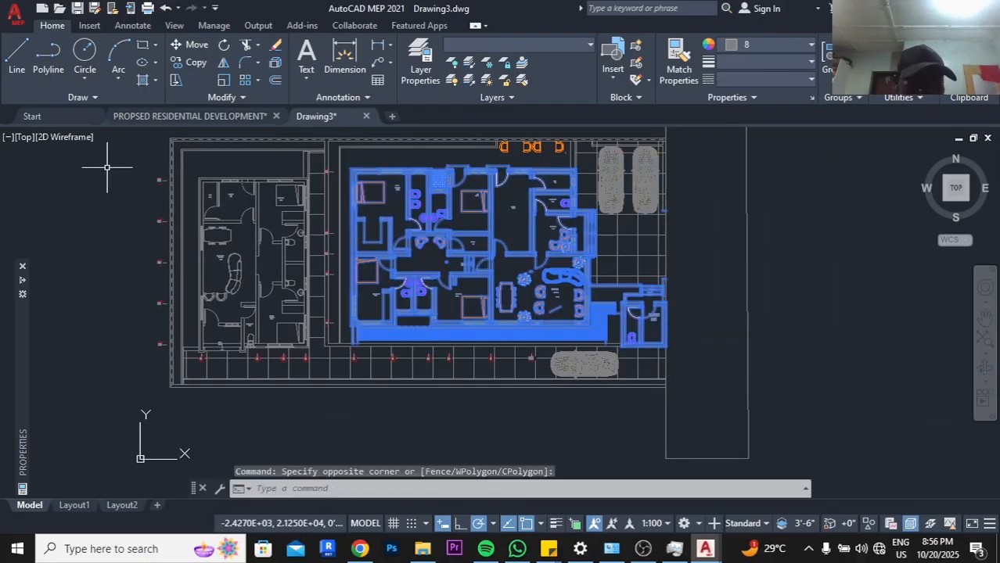
{"action": "left_click", "coordinate": [276, 65]}
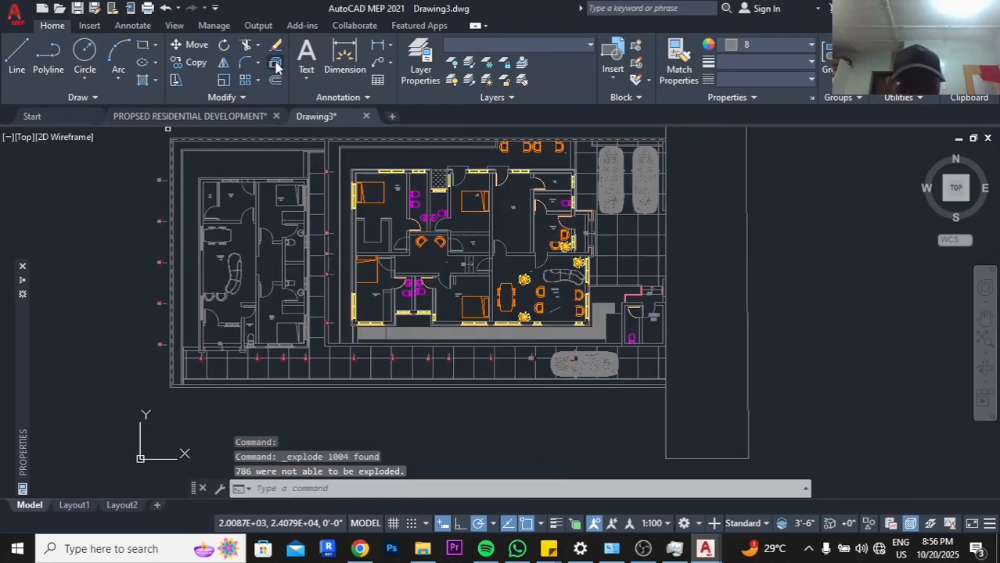
{"action": "left_click", "coordinate": [276, 65]}
{"action": "key", "text": "Escape"}
Set the larger building, outbuilding, parked cars and road outline to Color 8
{"action": "scroll", "coordinate": [543, 434], "scroll_direction": "down", "scroll_amount": 4}
{"action": "left_click", "coordinate": [456, 279]}
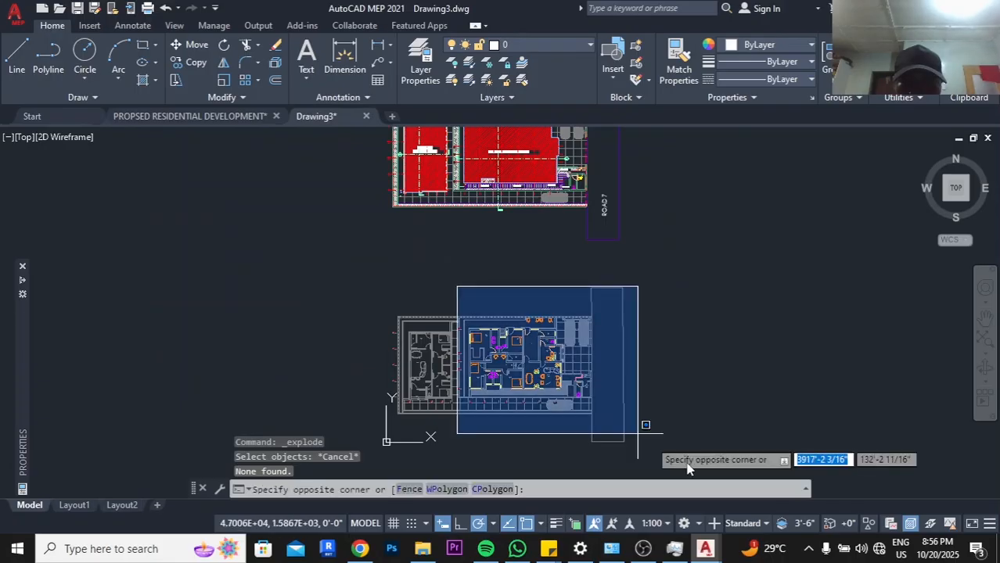
{"action": "left_click", "coordinate": [685, 458]}
{"action": "mouse_move", "coordinate": [22, 453]}
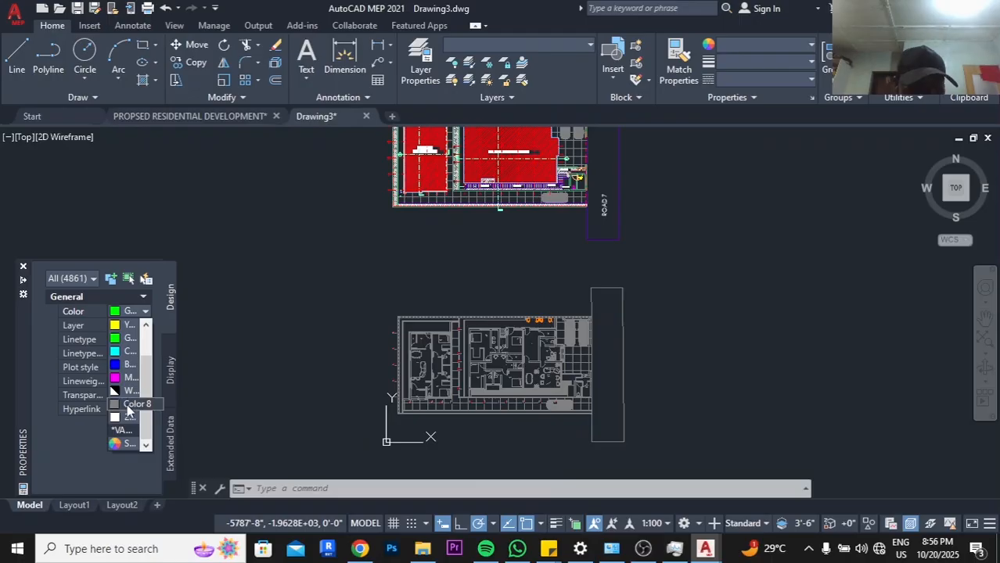
{"action": "left_click", "coordinate": [129, 407]}
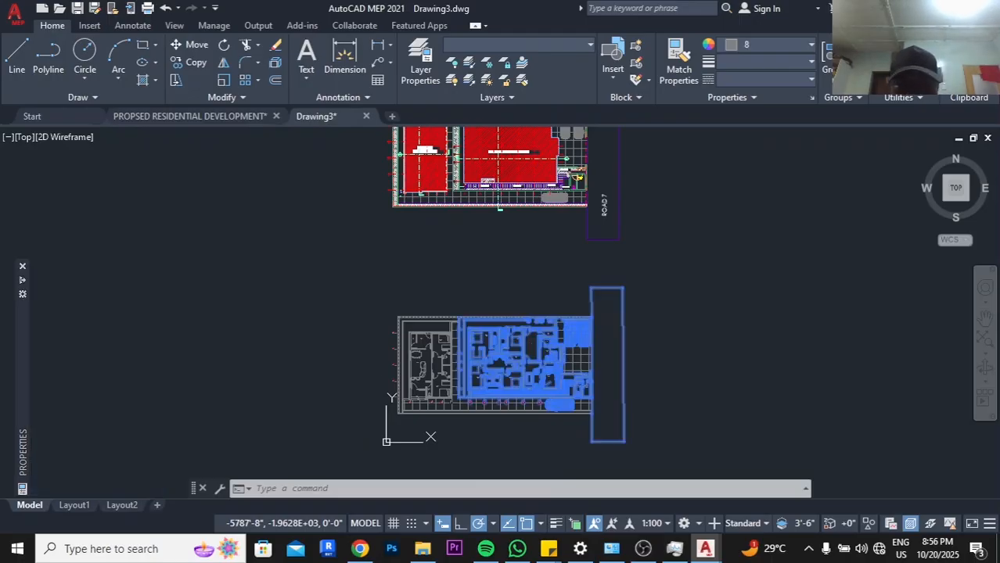
Open the block of one of the orange chairs along the boundary wall for editing
{"action": "scroll", "coordinate": [592, 265], "scroll_direction": "up", "scroll_amount": 4}
{"action": "scroll", "coordinate": [593, 265], "scroll_direction": "up", "scroll_amount": 4}
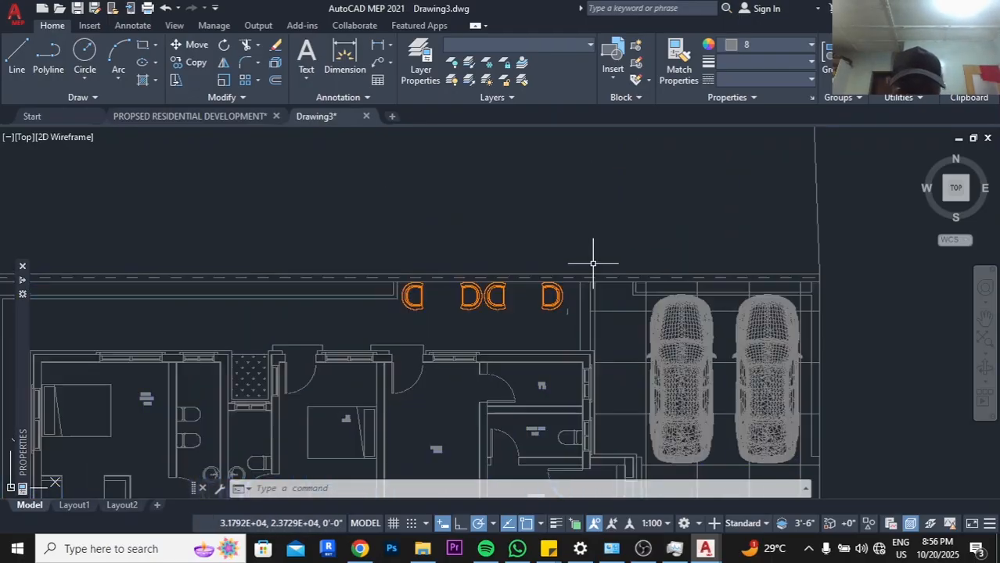
{"action": "double_click", "coordinate": [474, 303]}
{"action": "left_click", "coordinate": [475, 370]}
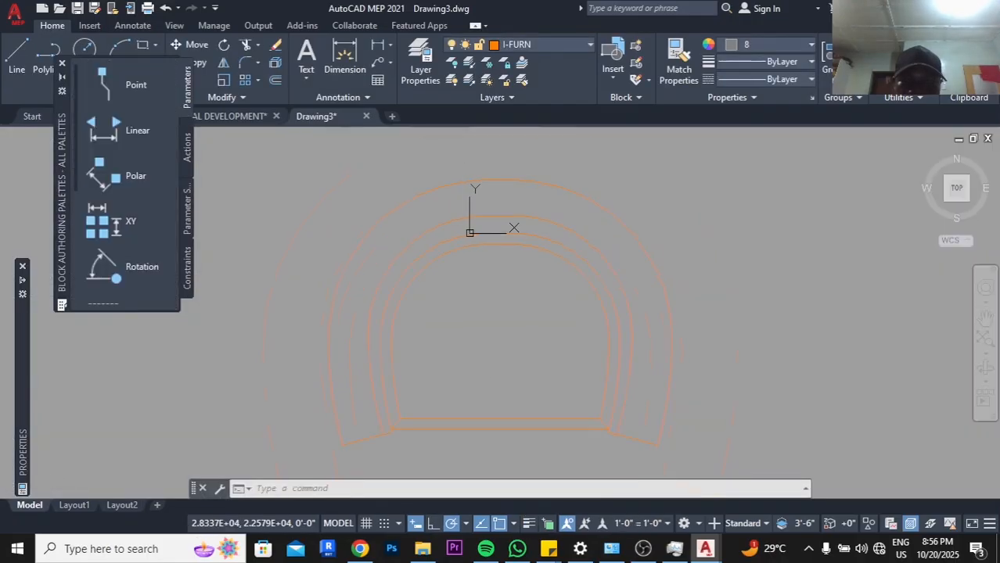
Set all the chair's linework to grey Color 8, and close the block with its changes saved
{"action": "scroll", "coordinate": [517, 321], "scroll_direction": "down", "scroll_amount": 4}
{"action": "left_click", "coordinate": [375, 223]}
{"action": "left_click", "coordinate": [867, 463]}
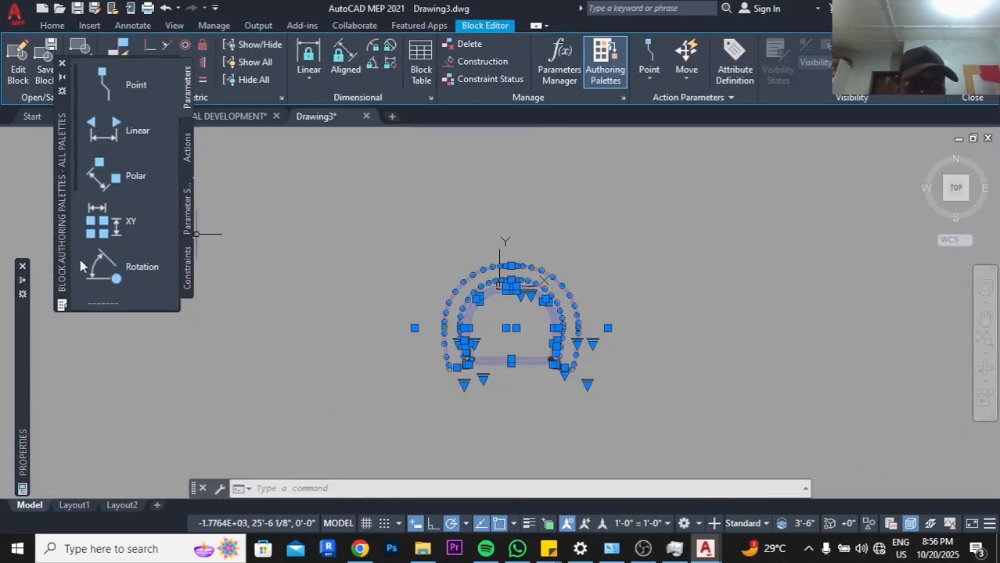
{"action": "left_click", "coordinate": [62, 63]}
{"action": "mouse_move", "coordinate": [25, 325]}
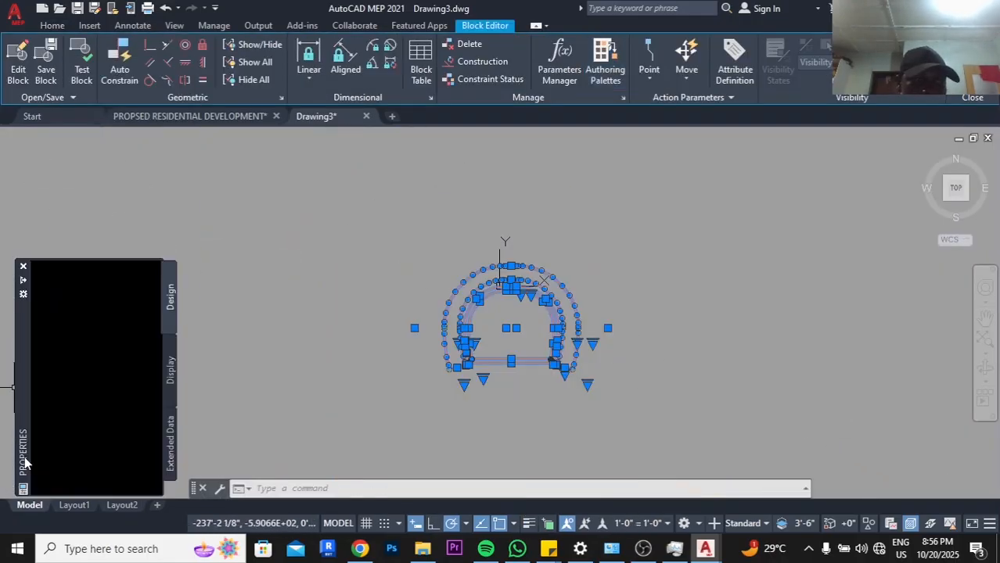
{"action": "left_click", "coordinate": [133, 311]}
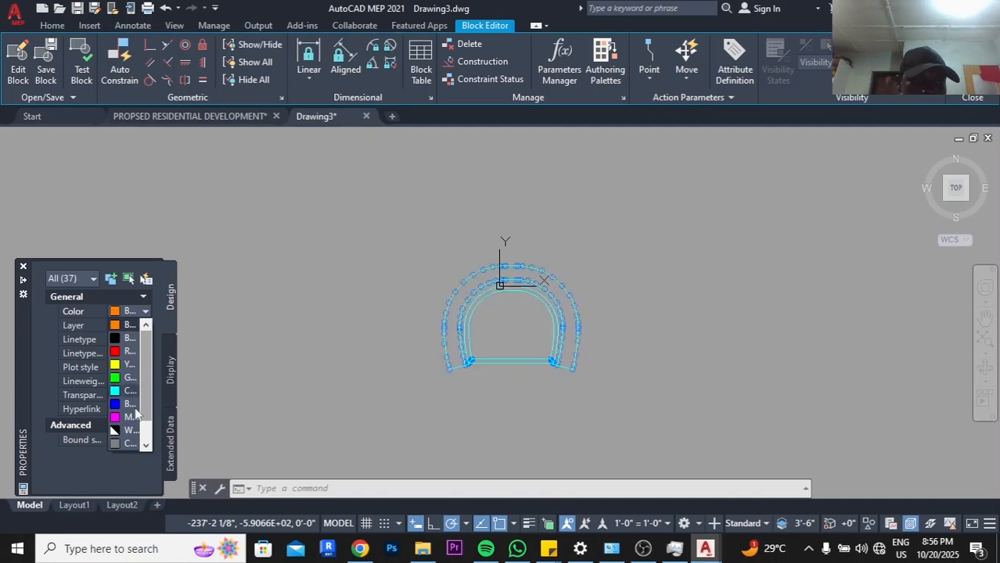
{"action": "left_click", "coordinate": [131, 433]}
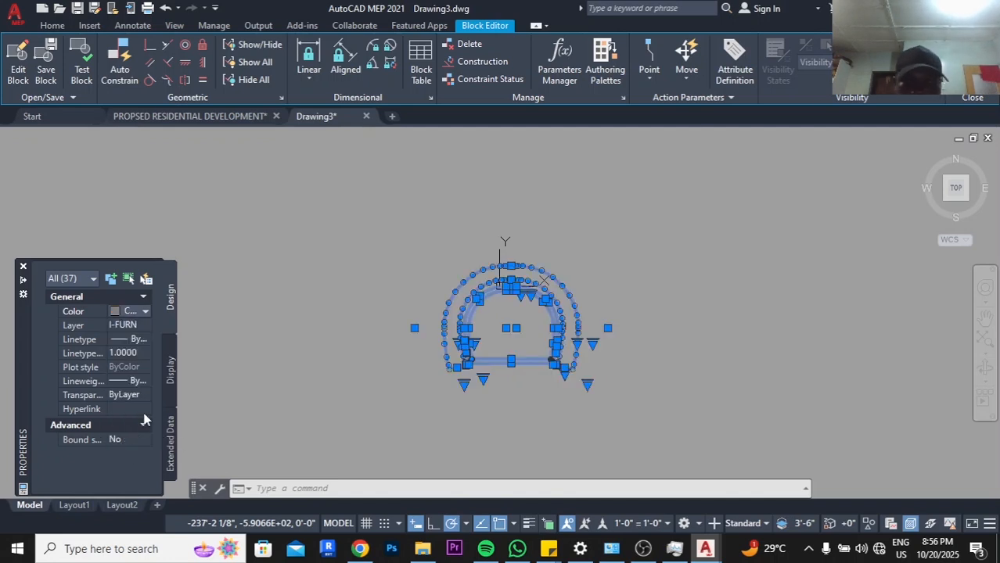
{"action": "left_click", "coordinate": [972, 64]}
{"action": "left_click", "coordinate": [520, 258]}
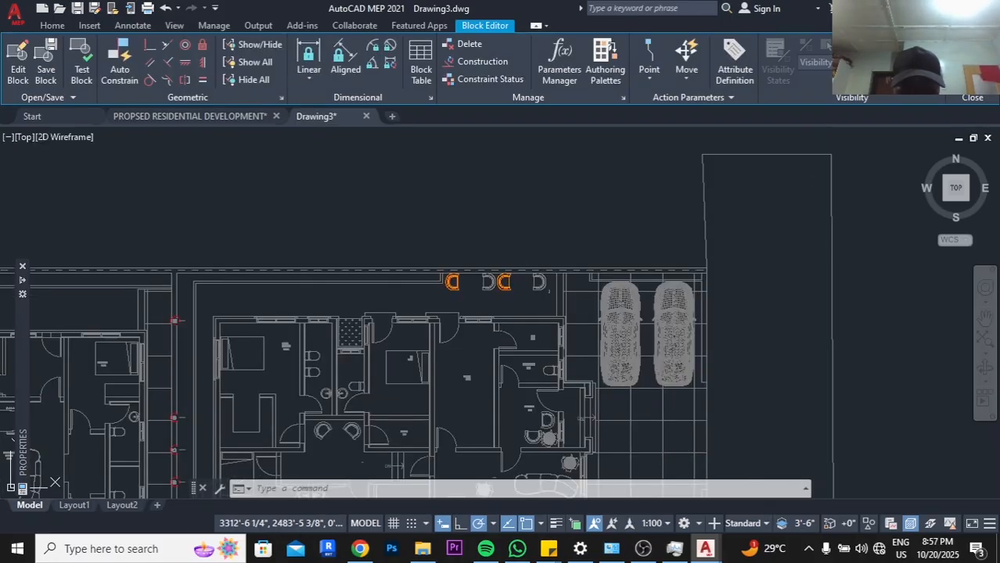
Explode the blocks of the orange and grey chairs along the boundary wall
{"action": "scroll", "coordinate": [465, 278], "scroll_direction": "up", "scroll_amount": 5}
{"action": "scroll", "coordinate": [466, 278], "scroll_direction": "up", "scroll_amount": 2}
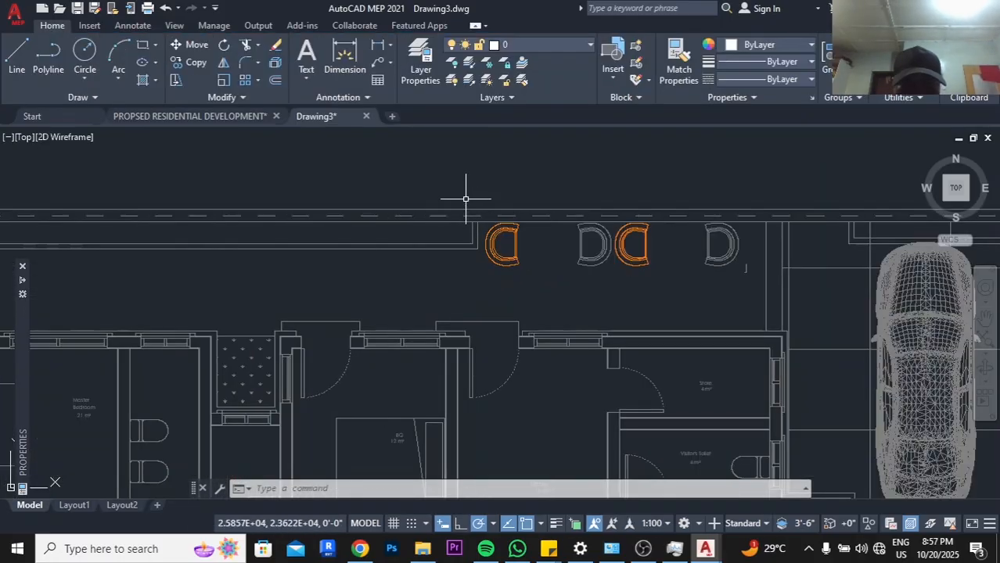
{"action": "left_click", "coordinate": [464, 199]}
{"action": "left_click", "coordinate": [676, 308]}
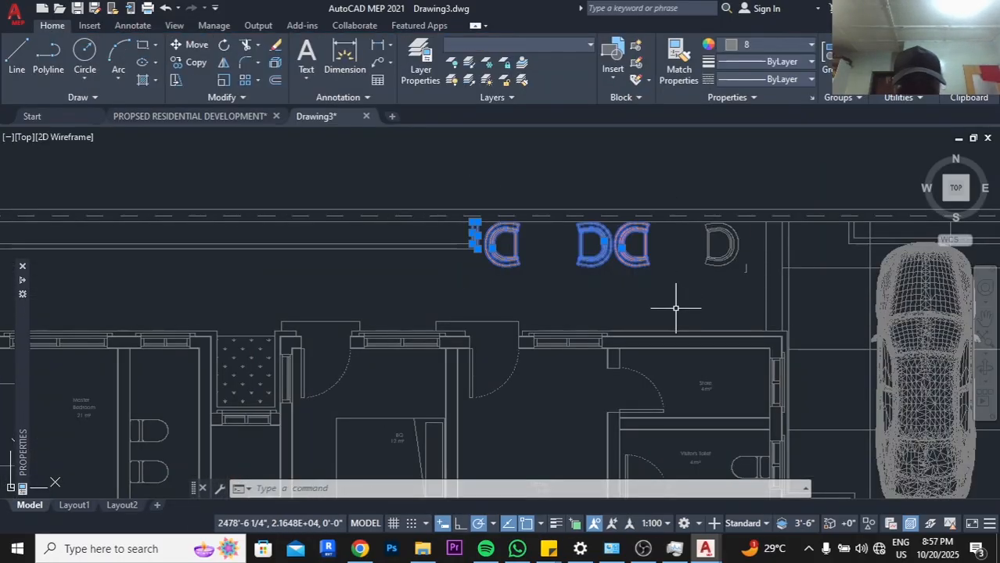
{"action": "left_click", "coordinate": [274, 64]}
Set the linework of all four chairs along the boundary wall to Color 8
{"action": "left_click", "coordinate": [387, 159]}
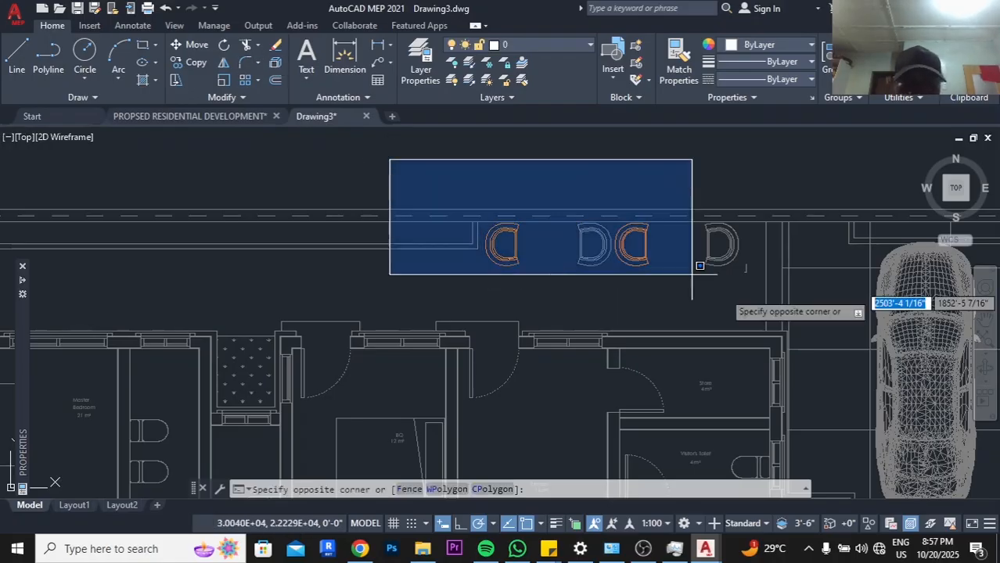
{"action": "left_click", "coordinate": [753, 278]}
{"action": "mouse_move", "coordinate": [24, 457]}
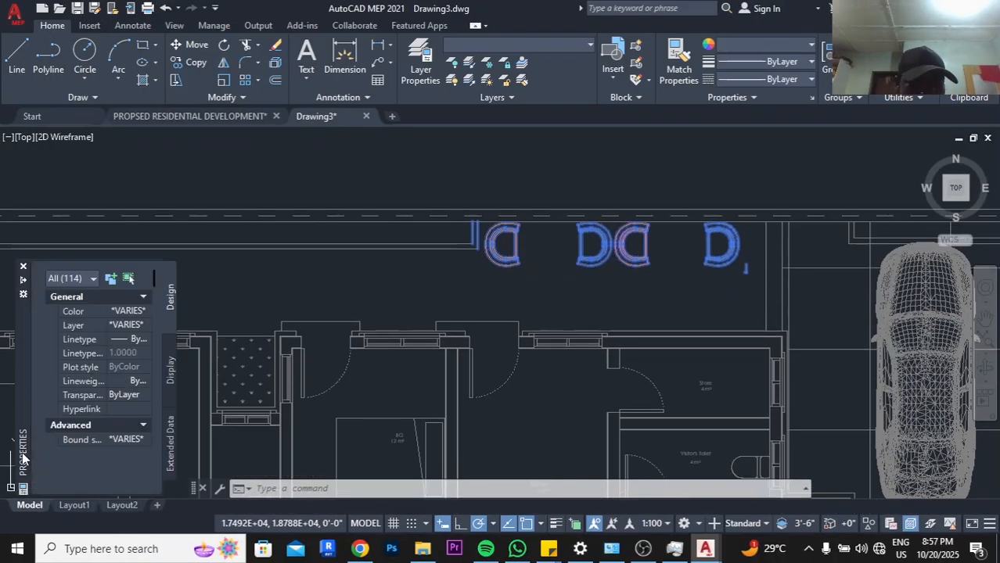
{"action": "left_click", "coordinate": [143, 311]}
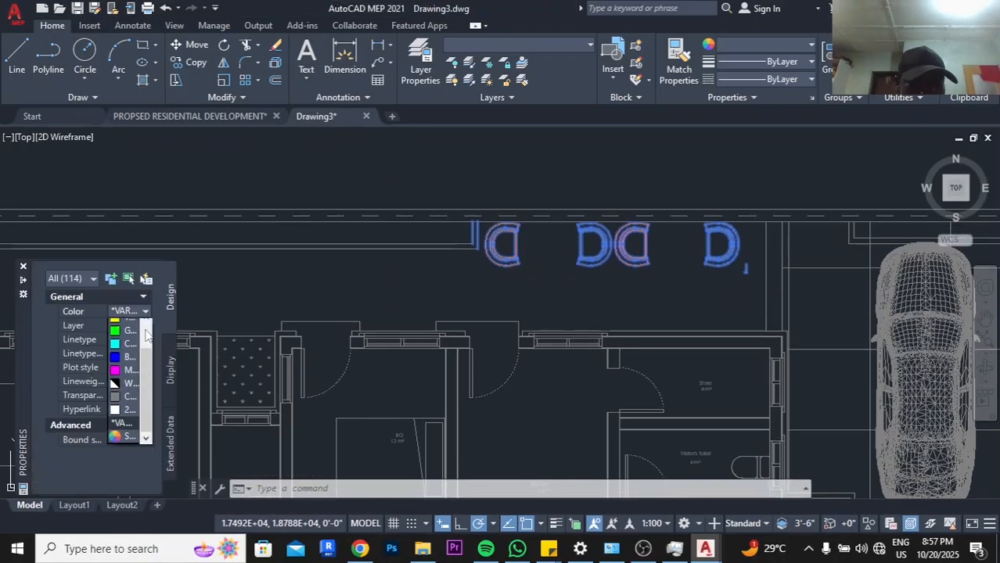
{"action": "left_click", "coordinate": [133, 404]}
{"action": "key", "text": "Escape"}
Open the red circle block of grid bubble 7 below the larger building for editing
{"action": "scroll", "coordinate": [636, 327], "scroll_direction": "down", "scroll_amount": 6}
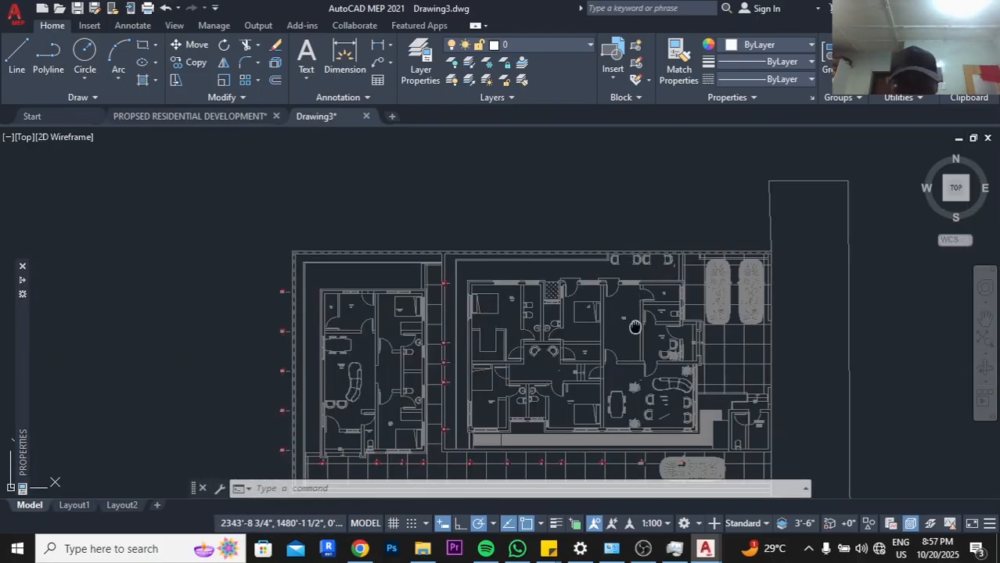
{"action": "middle_click_drag", "start_coordinate": [635, 327], "coordinate": [646, 230]}
{"action": "scroll", "coordinate": [550, 414], "scroll_direction": "up", "scroll_amount": 6}
{"action": "middle_click_drag", "start_coordinate": [554, 189], "coordinate": [554, 225]}
{"action": "scroll", "coordinate": [554, 221], "scroll_direction": "up", "scroll_amount": 2}
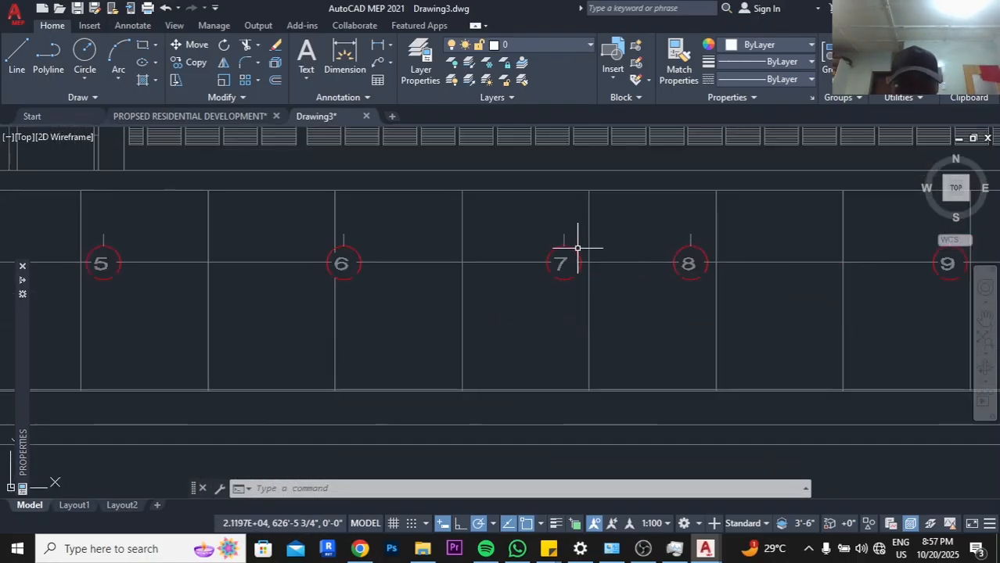
{"action": "double_click", "coordinate": [577, 251]}
{"action": "left_click", "coordinate": [489, 371]}
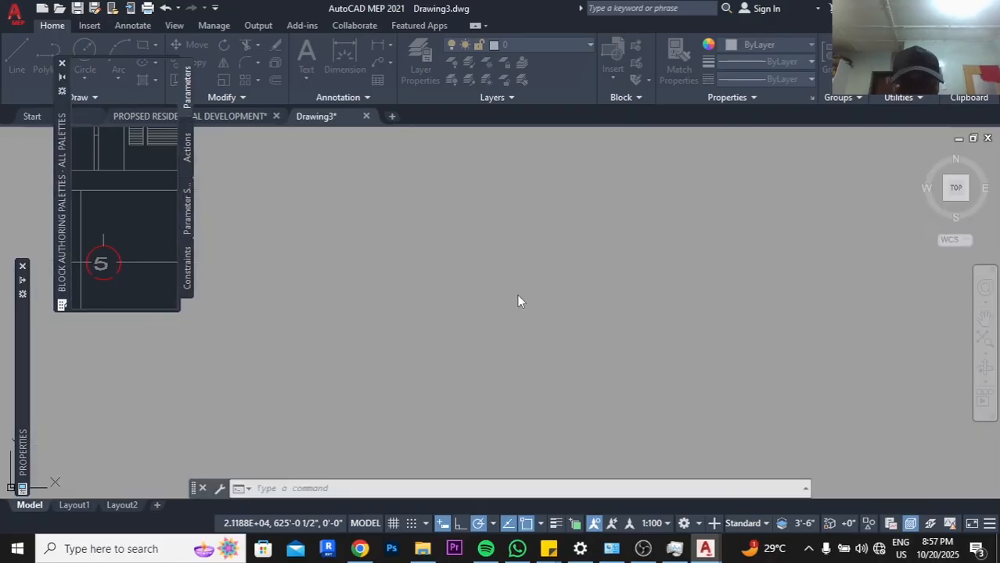
Set the grid bubble's circle to Color 8, and close the block with its changes saved
{"action": "scroll", "coordinate": [518, 294], "scroll_direction": "down", "scroll_amount": 2}
{"action": "left_click", "coordinate": [361, 186]}
{"action": "left_click", "coordinate": [622, 391]}
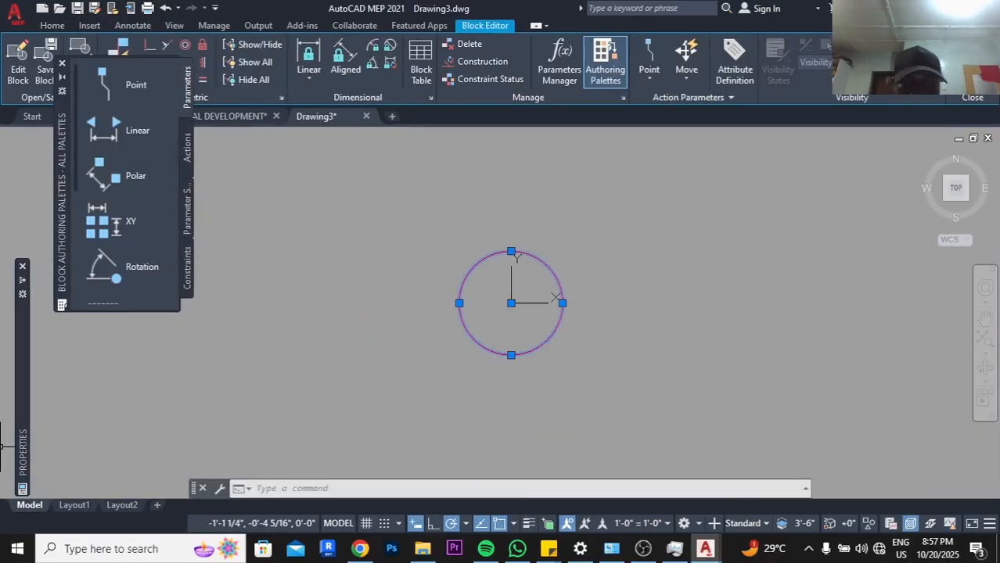
{"action": "mouse_move", "coordinate": [23, 454]}
{"action": "left_click", "coordinate": [141, 311]}
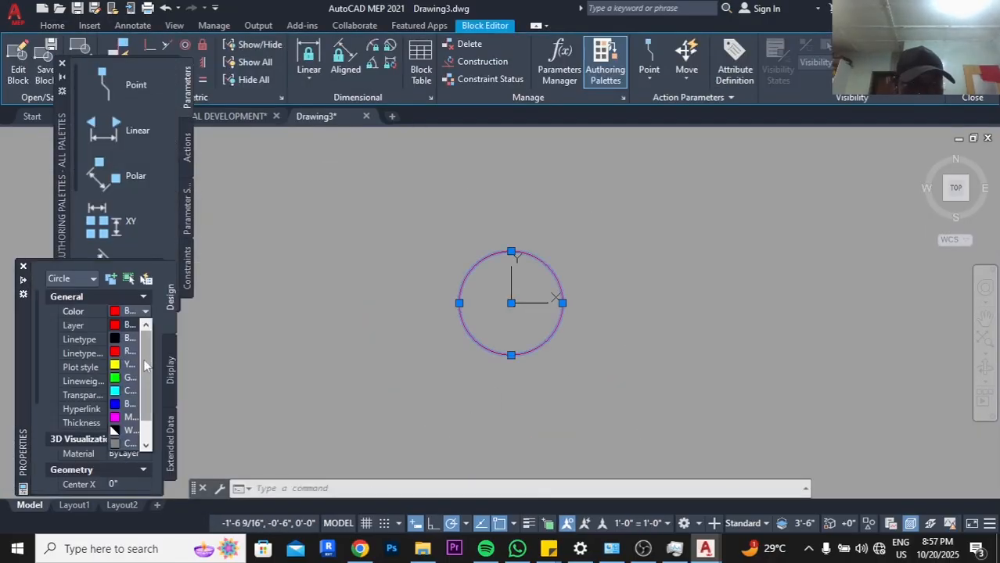
{"action": "left_click", "coordinate": [130, 445]}
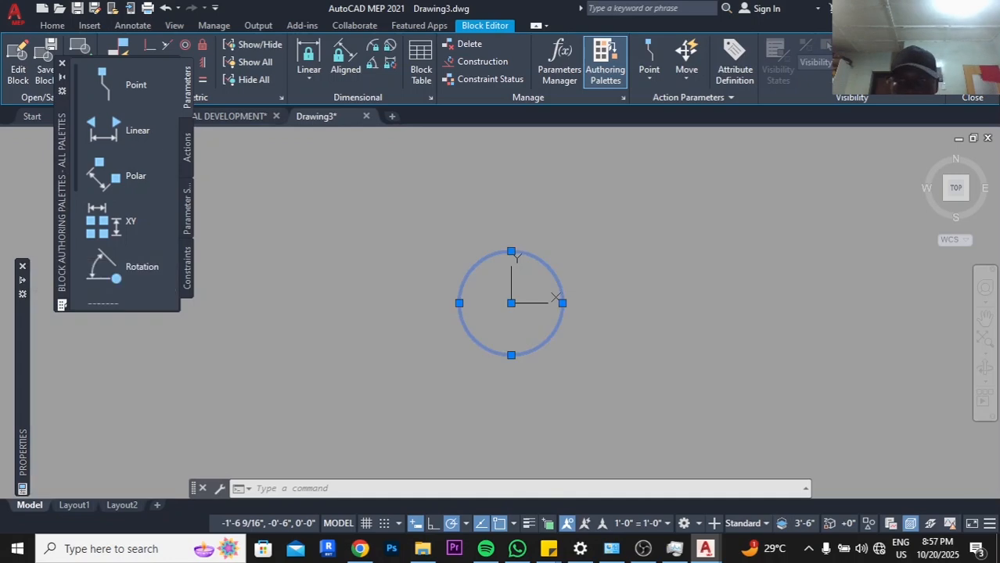
{"action": "left_click", "coordinate": [973, 62]}
{"action": "left_click", "coordinate": [513, 259]}
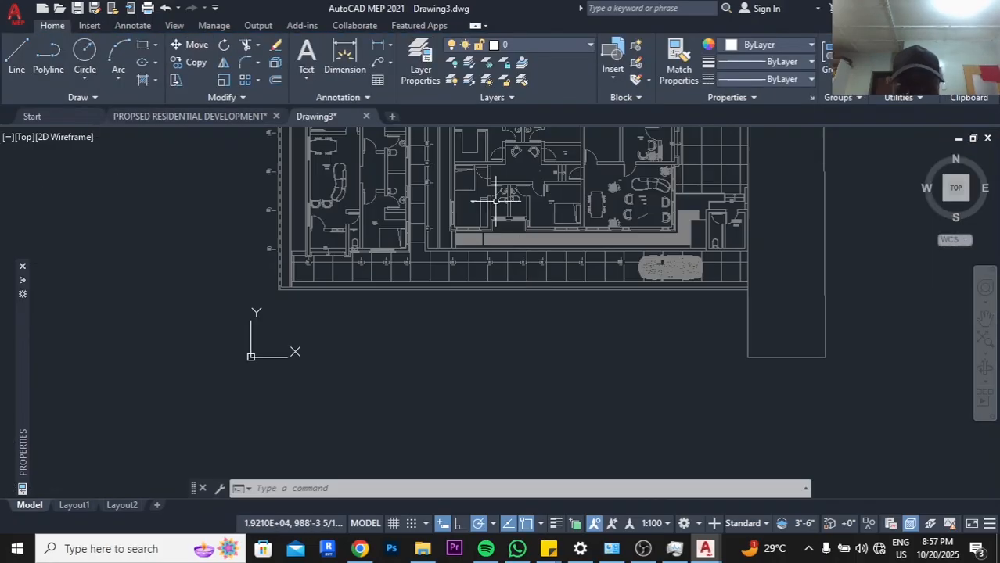
Examine both buildings, the grid bubbles and the surrounding paving for linework that still needs changing
{"action": "scroll", "coordinate": [489, 293], "scroll_direction": "up", "scroll_amount": 5}
{"action": "scroll", "coordinate": [489, 293], "scroll_direction": "down", "scroll_amount": 2}
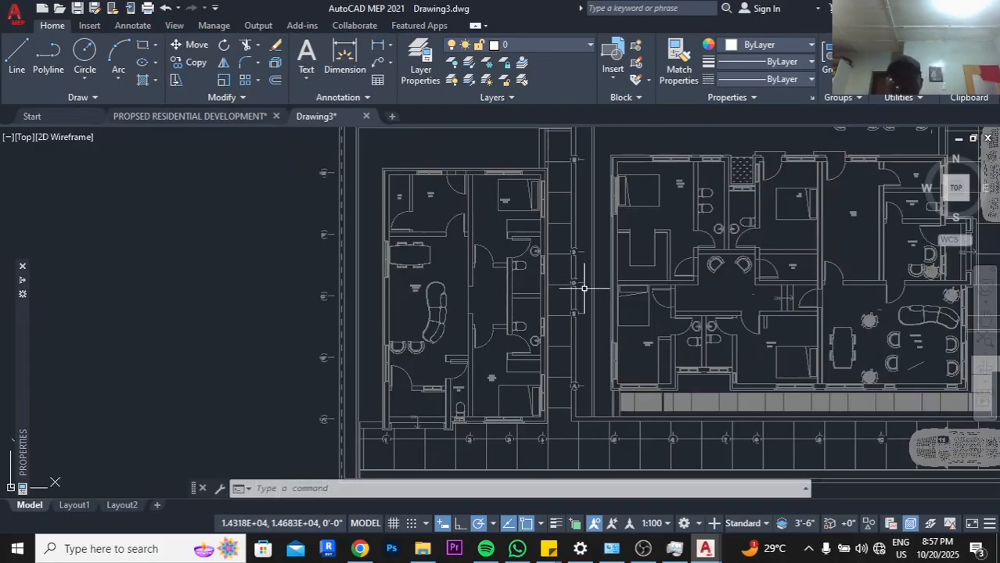
{"action": "scroll", "coordinate": [583, 289], "scroll_direction": "down", "scroll_amount": 3}
{"action": "scroll", "coordinate": [764, 274], "scroll_direction": "up", "scroll_amount": 3}
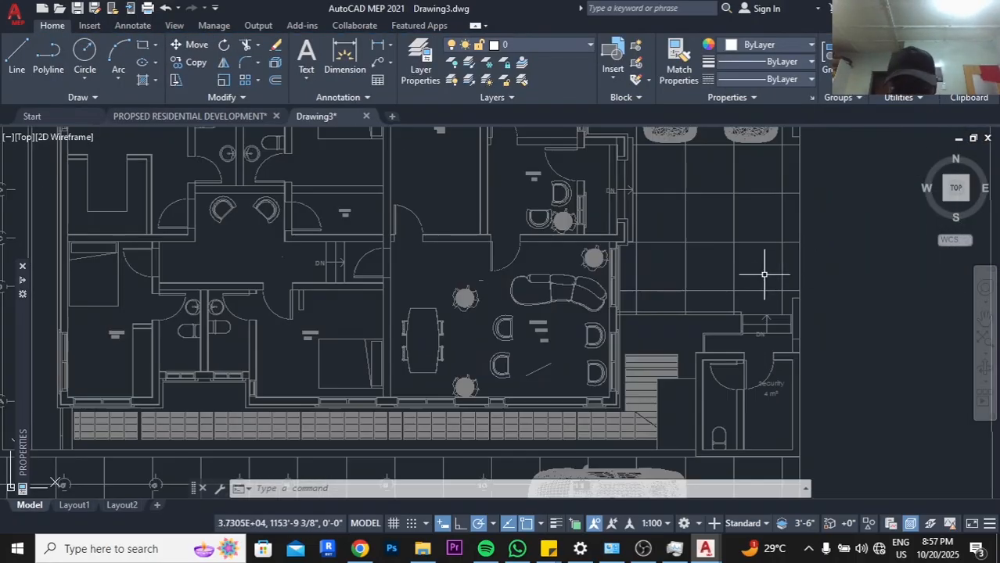
{"action": "scroll", "coordinate": [766, 261], "scroll_direction": "down", "scroll_amount": 3}
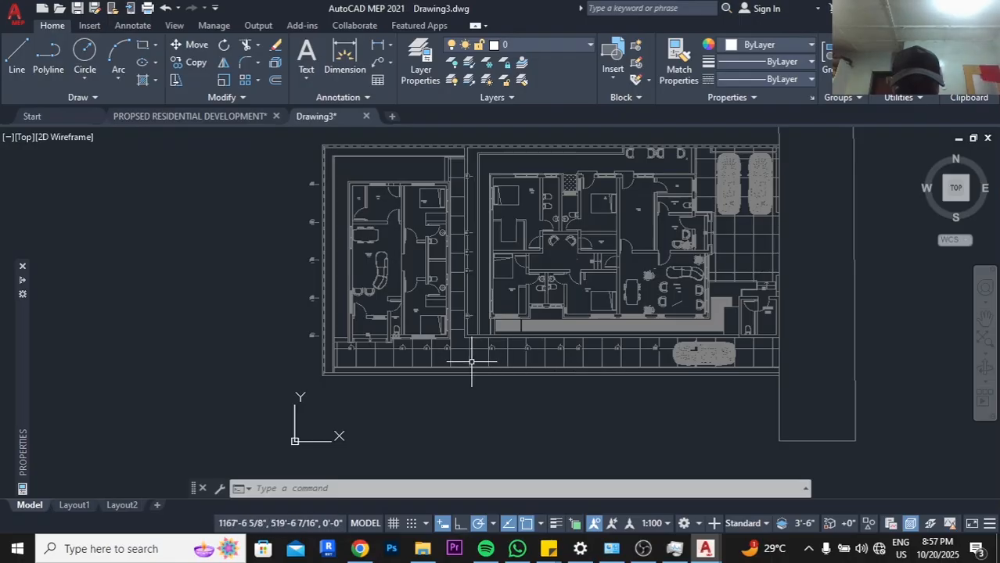
{"action": "scroll", "coordinate": [471, 361], "scroll_direction": "up", "scroll_amount": 3}
{"action": "scroll", "coordinate": [528, 358], "scroll_direction": "down", "scroll_amount": 1}
{"action": "scroll", "coordinate": [637, 353], "scroll_direction": "up", "scroll_amount": 1}
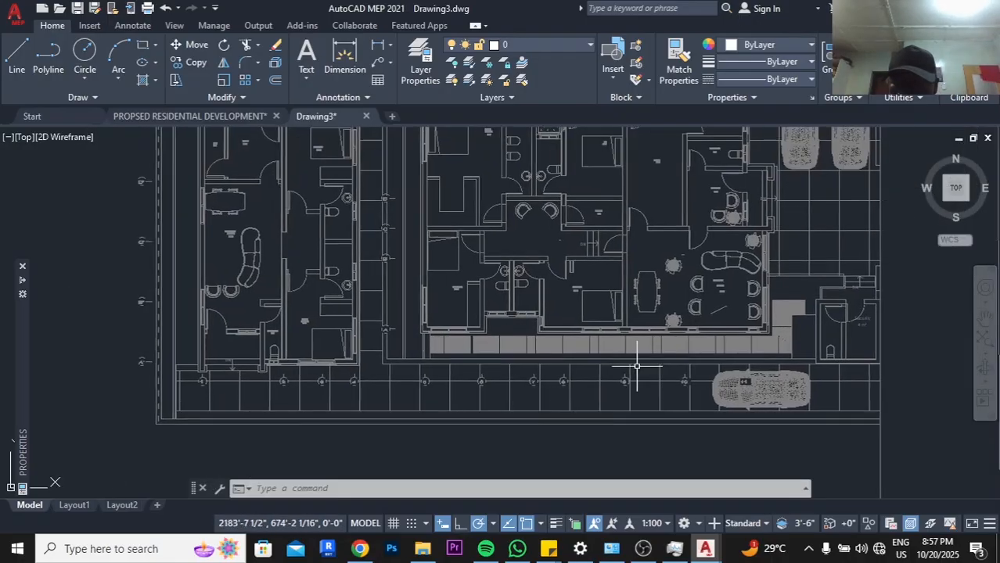
{"action": "scroll", "coordinate": [607, 315], "scroll_direction": "up", "scroll_amount": 1}
{"action": "scroll", "coordinate": [553, 402], "scroll_direction": "down", "scroll_amount": 2}
{"action": "middle_click_drag", "start_coordinate": [553, 401], "coordinate": [534, 452]}
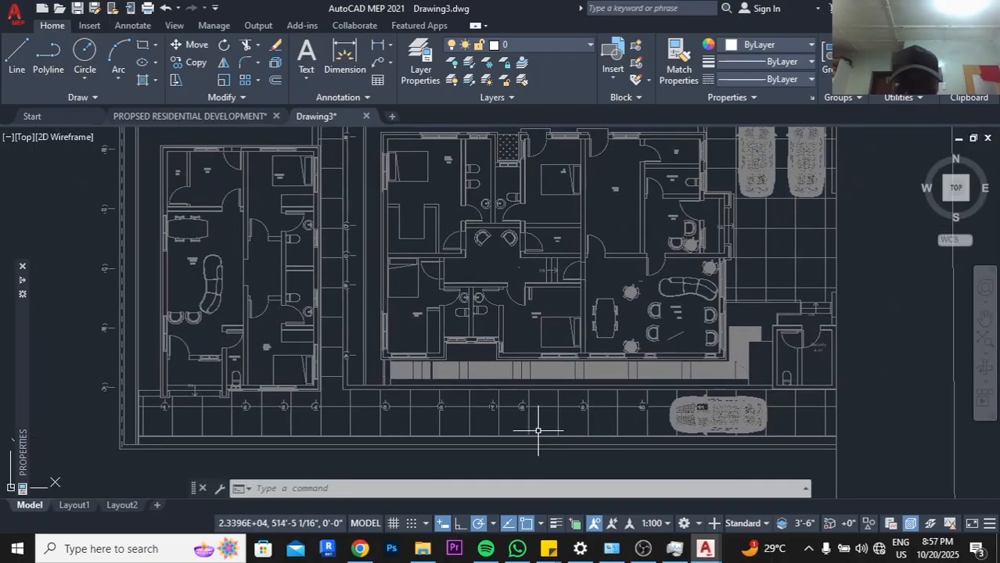
Erase the square-grid paving hatch around the two buildings and under the parked cars
{"action": "left_click", "coordinate": [537, 430]}
{"action": "left_click", "coordinate": [494, 424]}
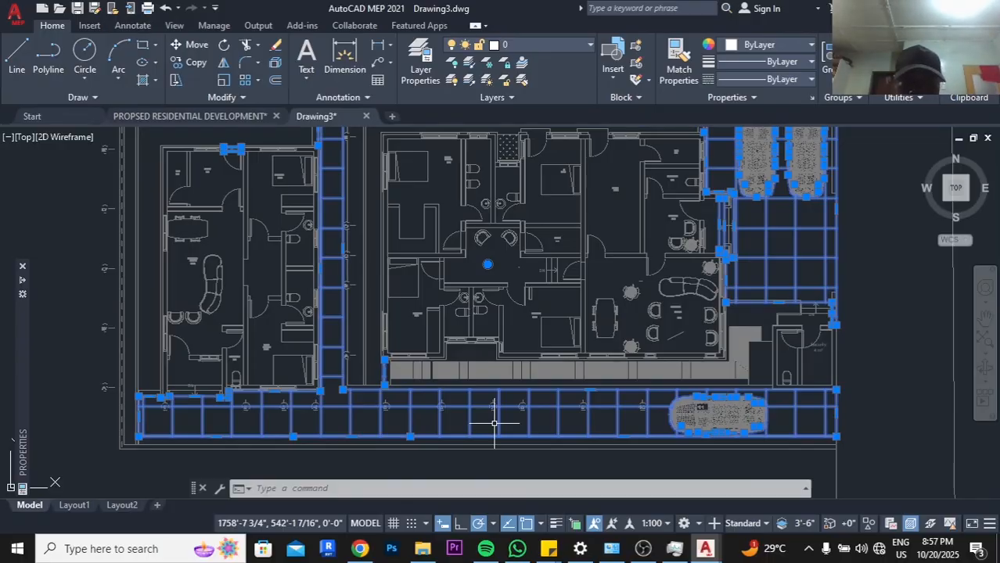
{"action": "scroll", "coordinate": [440, 291], "scroll_direction": "down", "scroll_amount": 1}
{"action": "scroll", "coordinate": [371, 183], "scroll_direction": "up", "scroll_amount": 5}
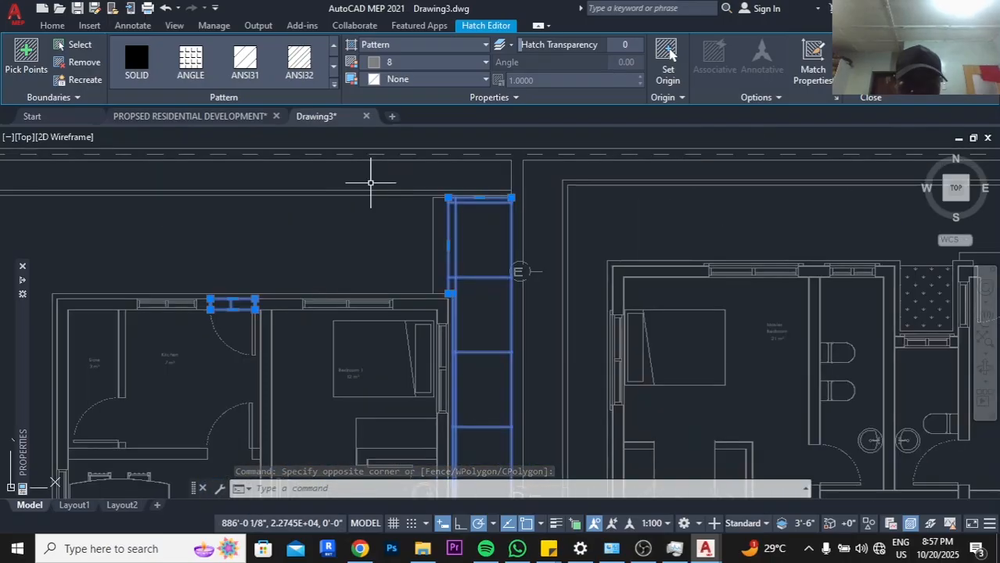
{"action": "key", "text": "Delete"}
Inspect the security room, the rooms and furniture of both buildings, and the parking area without paving
{"action": "scroll", "coordinate": [371, 183], "scroll_direction": "down", "scroll_amount": 5}
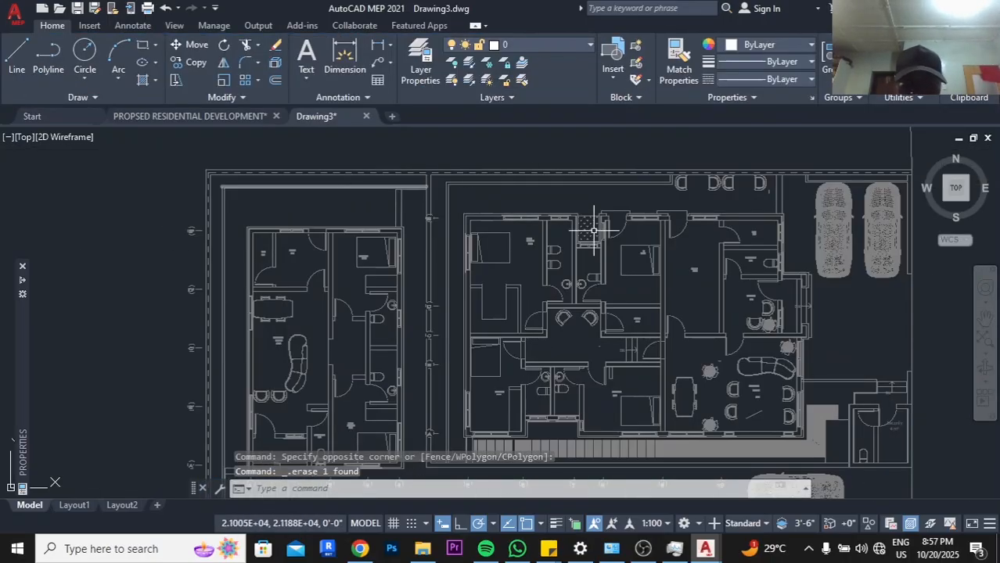
{"action": "scroll", "coordinate": [604, 248], "scroll_direction": "up", "scroll_amount": 2}
{"action": "scroll", "coordinate": [790, 313], "scroll_direction": "up", "scroll_amount": 3}
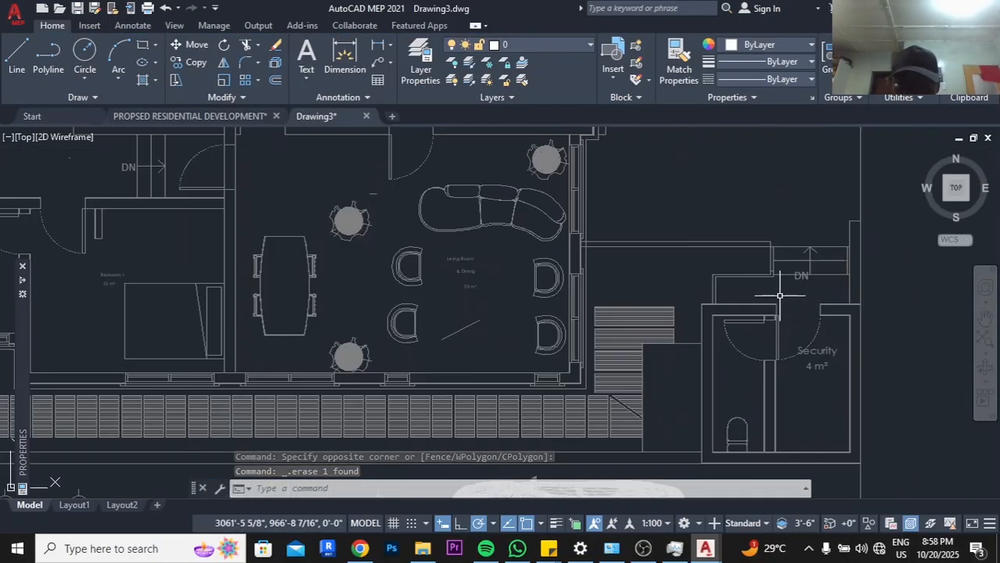
{"action": "scroll", "coordinate": [779, 295], "scroll_direction": "down", "scroll_amount": 5}
{"action": "scroll", "coordinate": [580, 224], "scroll_direction": "up", "scroll_amount": 6}
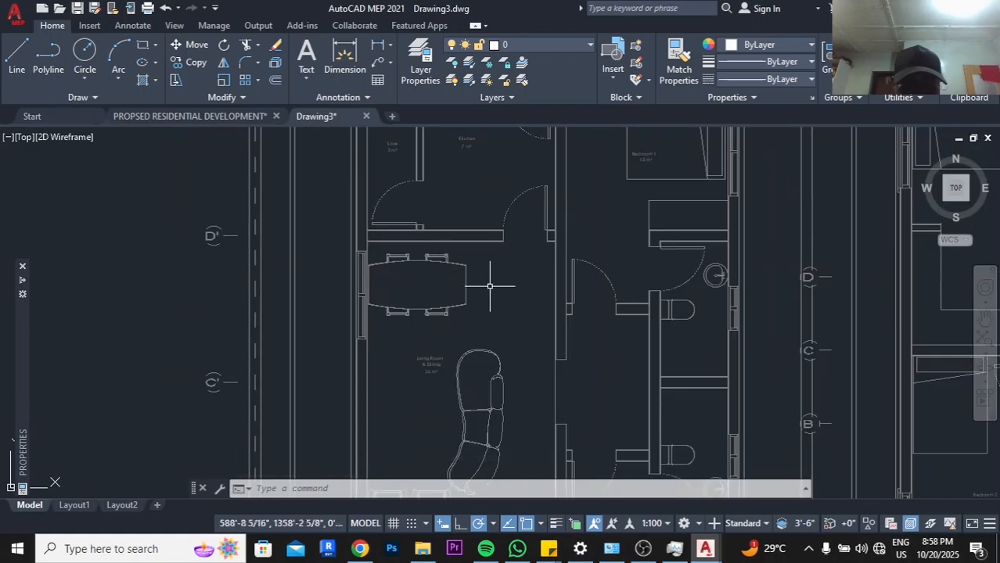
{"action": "scroll", "coordinate": [446, 264], "scroll_direction": "up", "scroll_amount": 3}
{"action": "scroll", "coordinate": [448, 263], "scroll_direction": "down", "scroll_amount": 5}
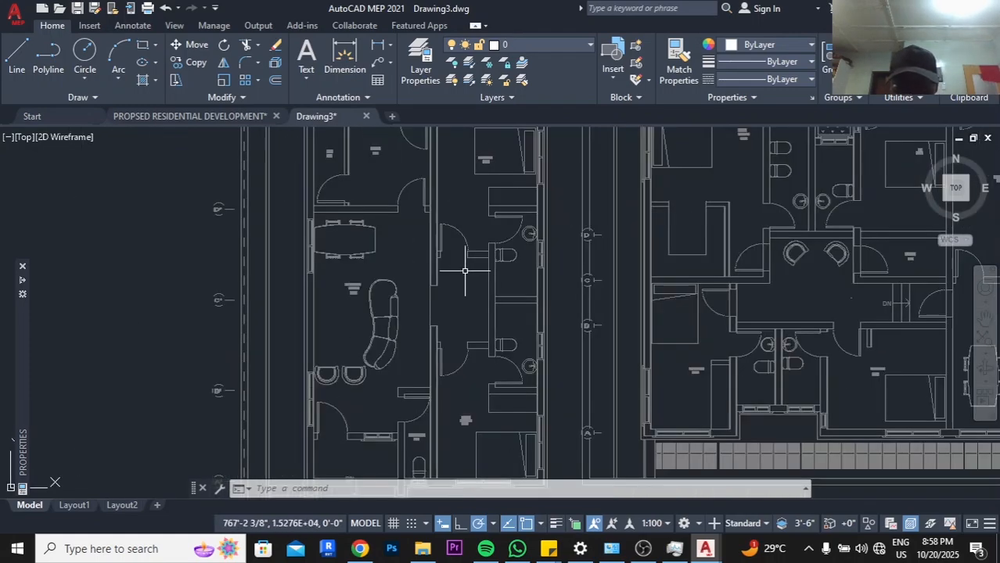
{"action": "middle_click_drag", "start_coordinate": [620, 324], "coordinate": [520, 221]}
{"action": "middle_click_drag", "start_coordinate": [387, 280], "coordinate": [237, 351]}
{"action": "middle_click_drag", "start_coordinate": [560, 342], "coordinate": [558, 338]}
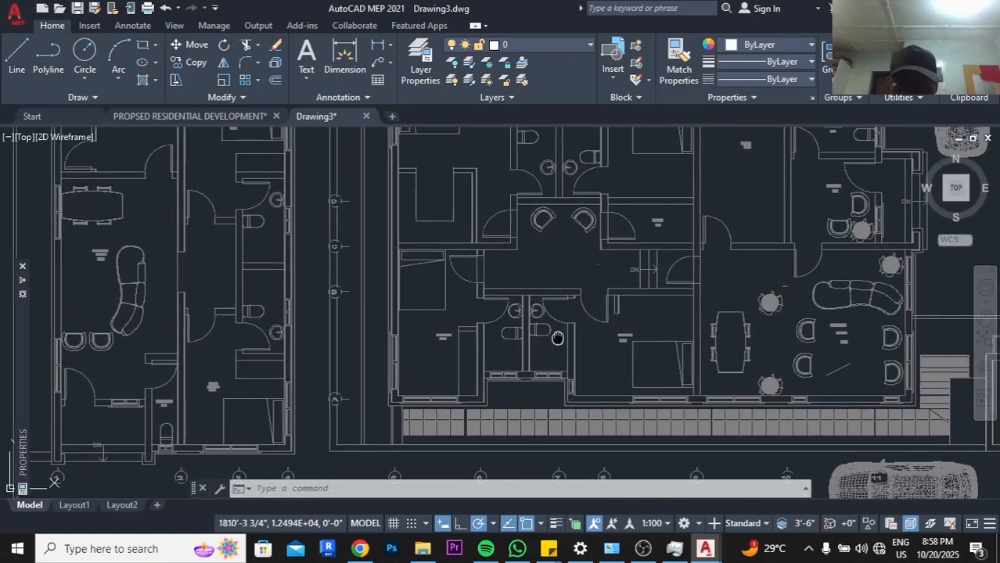
{"action": "scroll", "coordinate": [557, 338], "scroll_direction": "down", "scroll_amount": 4}
{"action": "scroll", "coordinate": [650, 271], "scroll_direction": "up", "scroll_amount": 5}
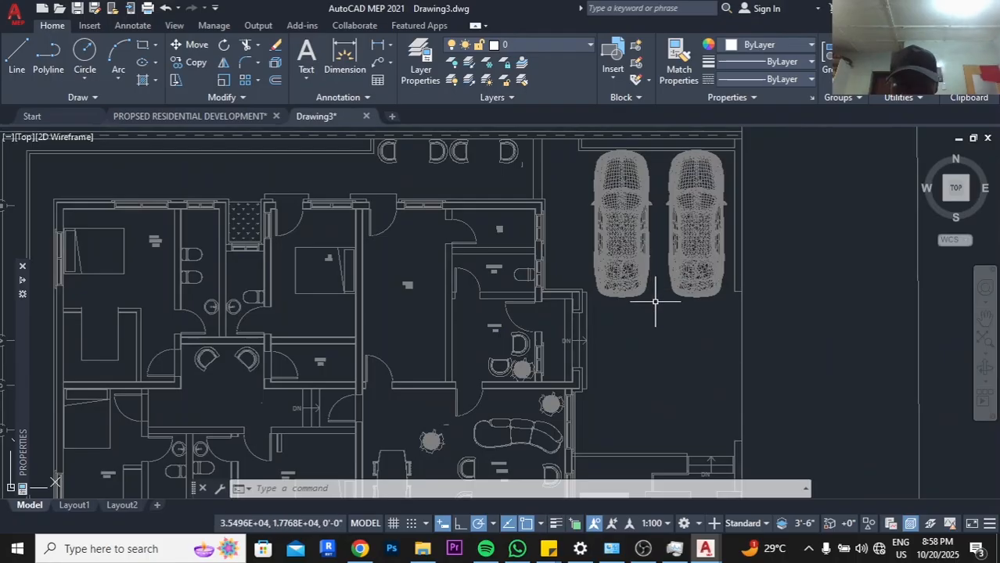
Check the colour and layer of the two cars parked beside the larger building
{"action": "left_click", "coordinate": [636, 273]}
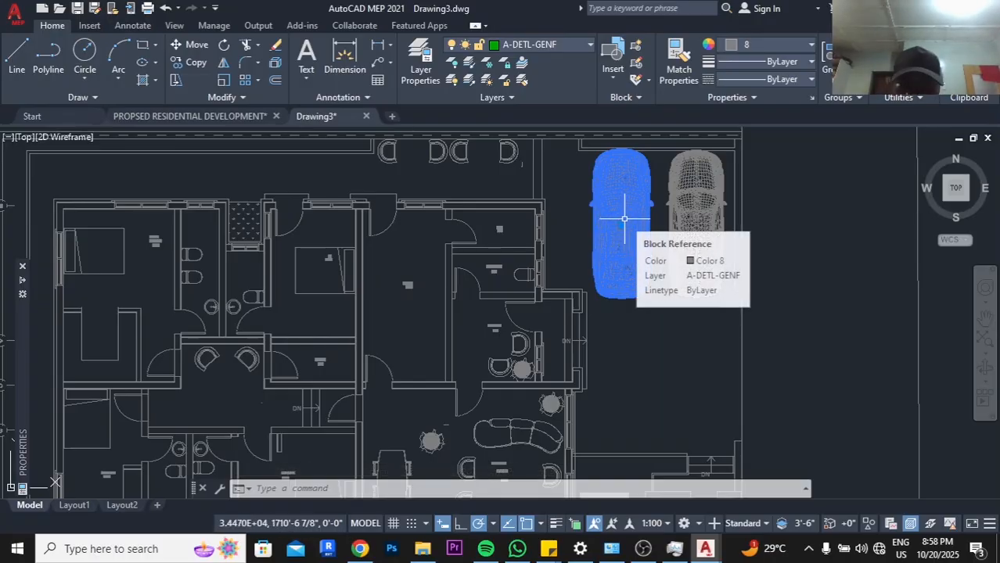
{"action": "scroll", "coordinate": [689, 189], "scroll_direction": "down", "scroll_amount": 4}
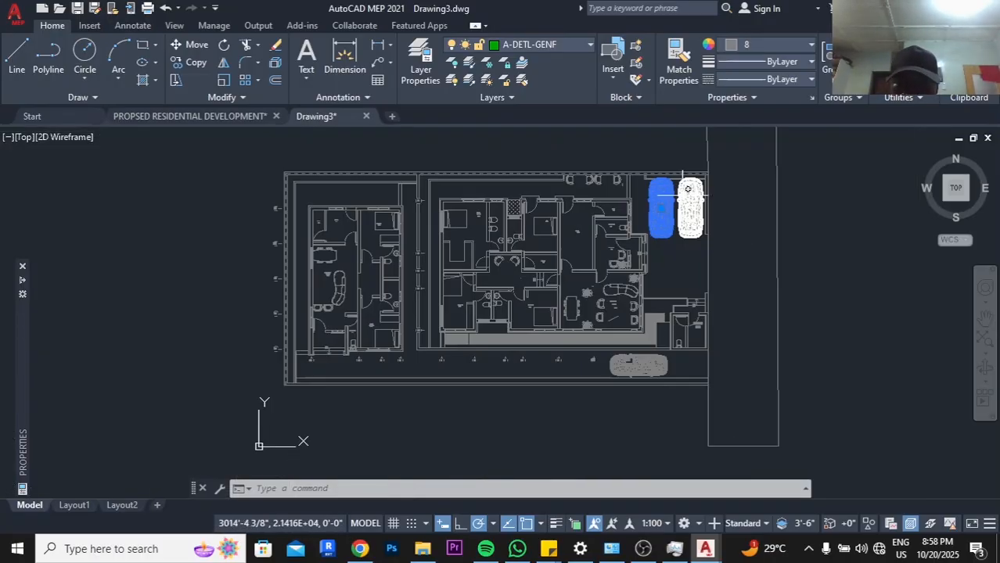
{"action": "scroll", "coordinate": [687, 191], "scroll_direction": "up", "scroll_amount": 4}
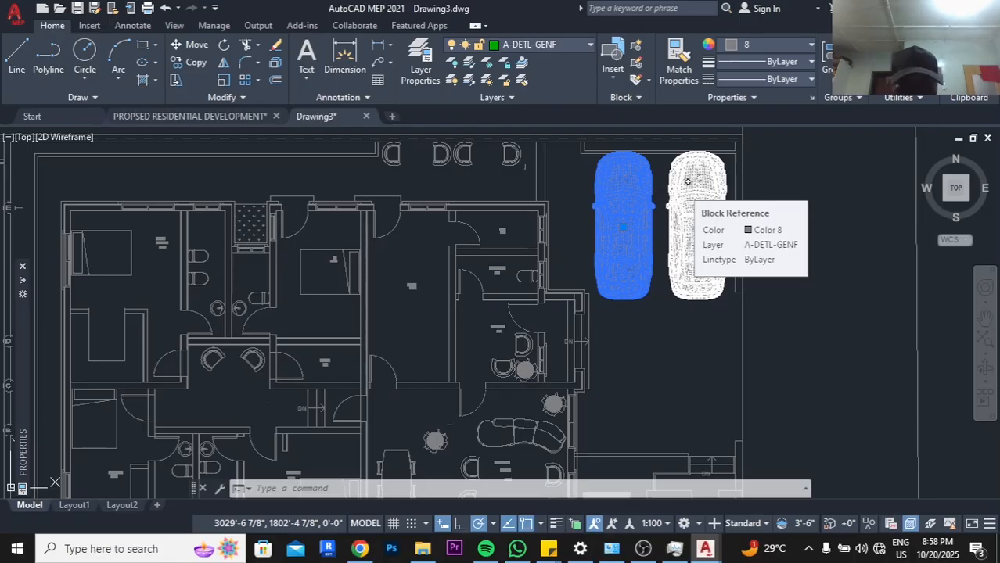
{"action": "scroll", "coordinate": [687, 182], "scroll_direction": "down", "scroll_amount": 2}
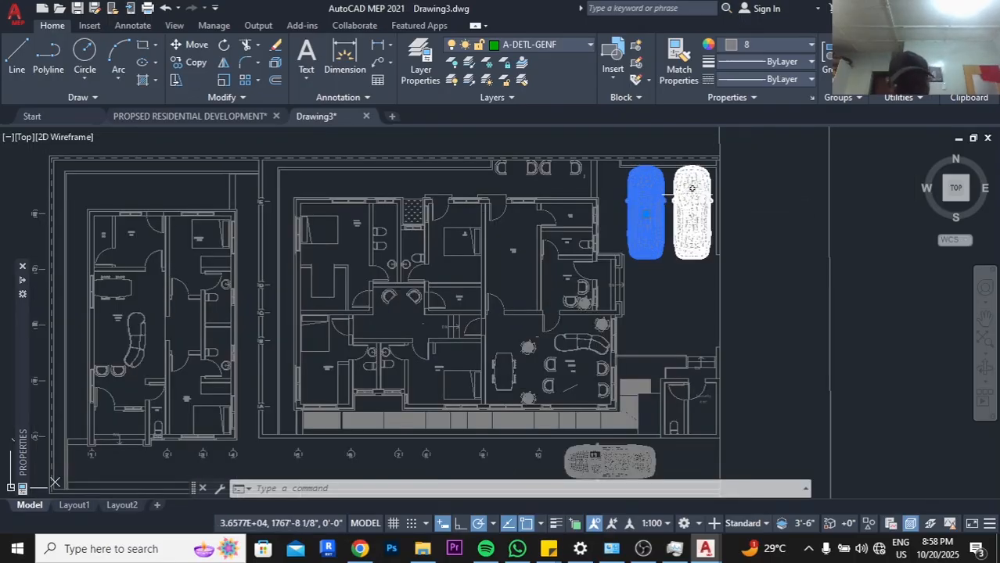
{"action": "key", "text": "Escape"}
{"action": "key", "text": "Escape"}
{"action": "left_click", "coordinate": [694, 247]}
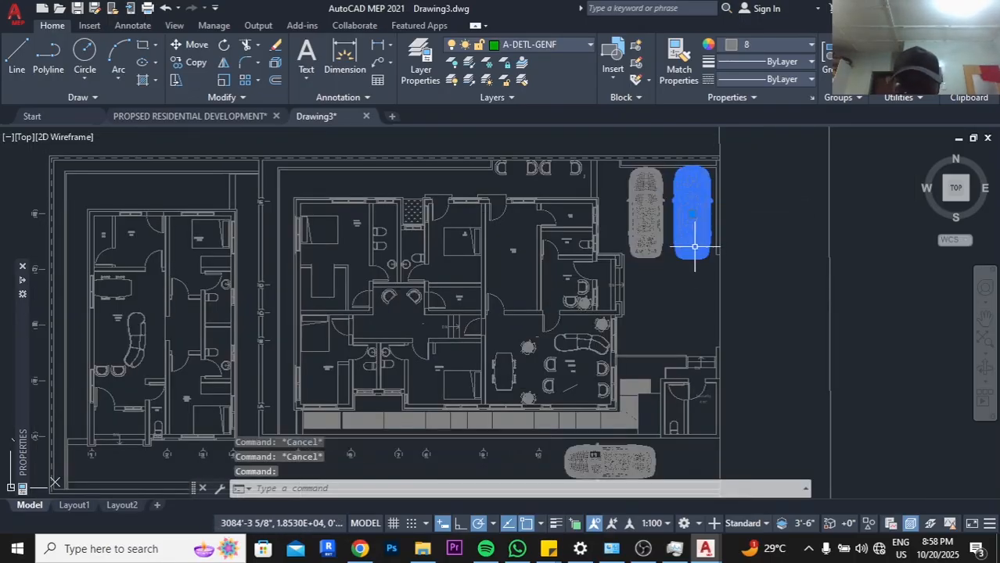
{"action": "scroll", "coordinate": [702, 317], "scroll_direction": "down", "scroll_amount": 4}
{"action": "scroll", "coordinate": [688, 386], "scroll_direction": "up", "scroll_amount": 6}
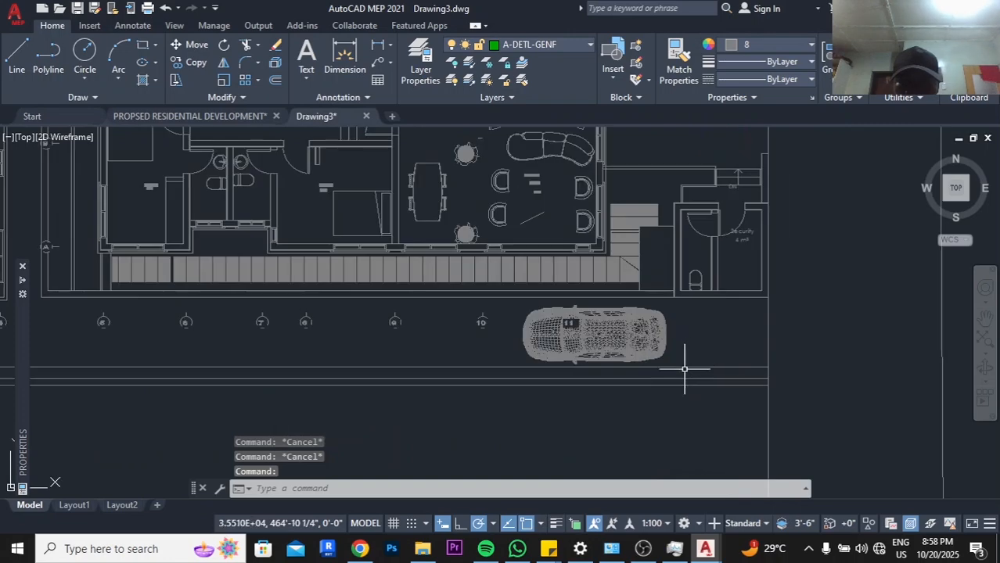
{"action": "left_click", "coordinate": [685, 341]}
{"action": "left_click", "coordinate": [649, 337]}
{"action": "scroll", "coordinate": [686, 334], "scroll_direction": "down", "scroll_amount": 2}
{"action": "middle_click_drag", "start_coordinate": [686, 334], "coordinate": [686, 412]}
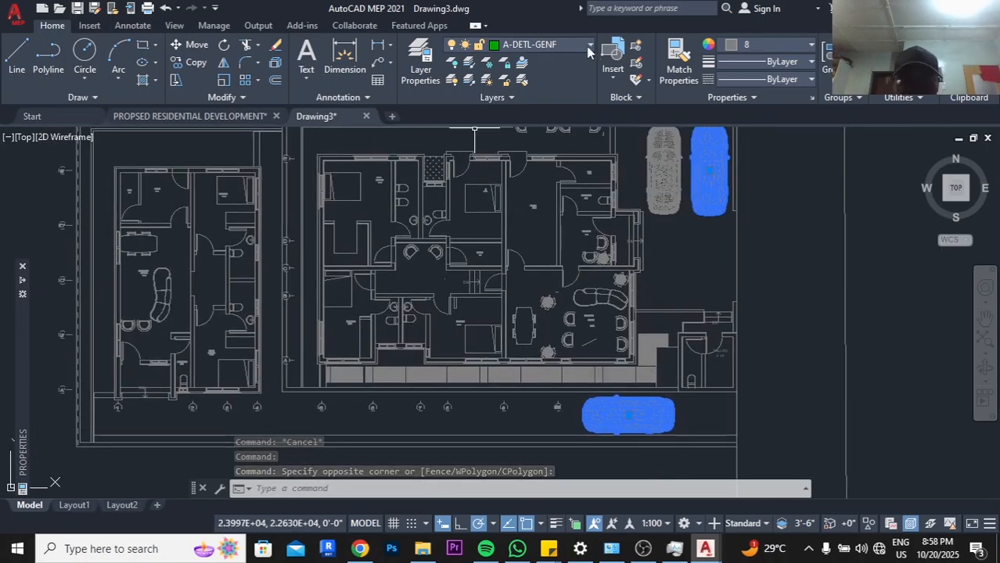
{"action": "key", "text": "Escape"}
Freeze the parked cars' layer, A-DETL-GENF
{"action": "left_click", "coordinate": [667, 217]}
{"action": "left_click", "coordinate": [629, 182]}
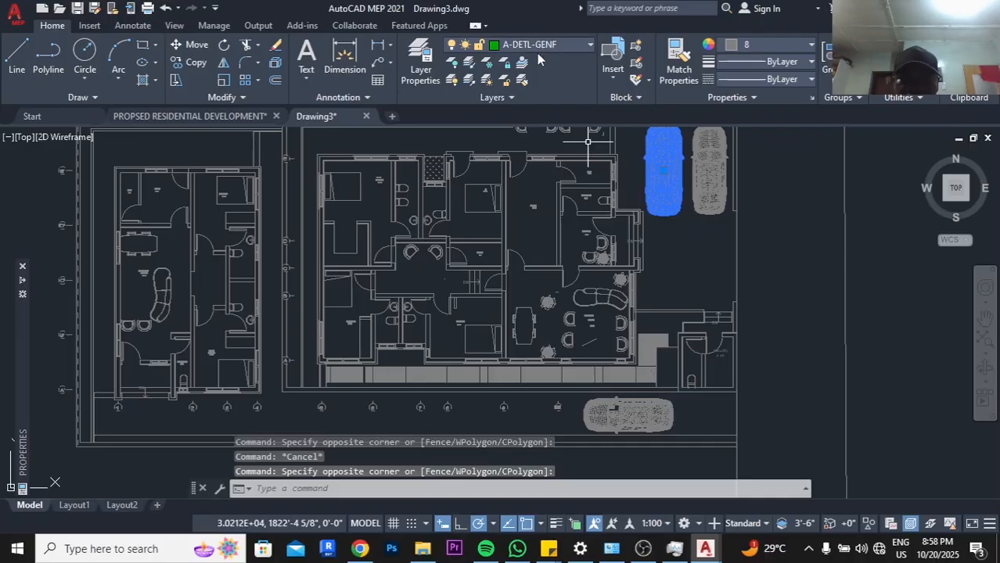
{"action": "left_click", "coordinate": [589, 47]}
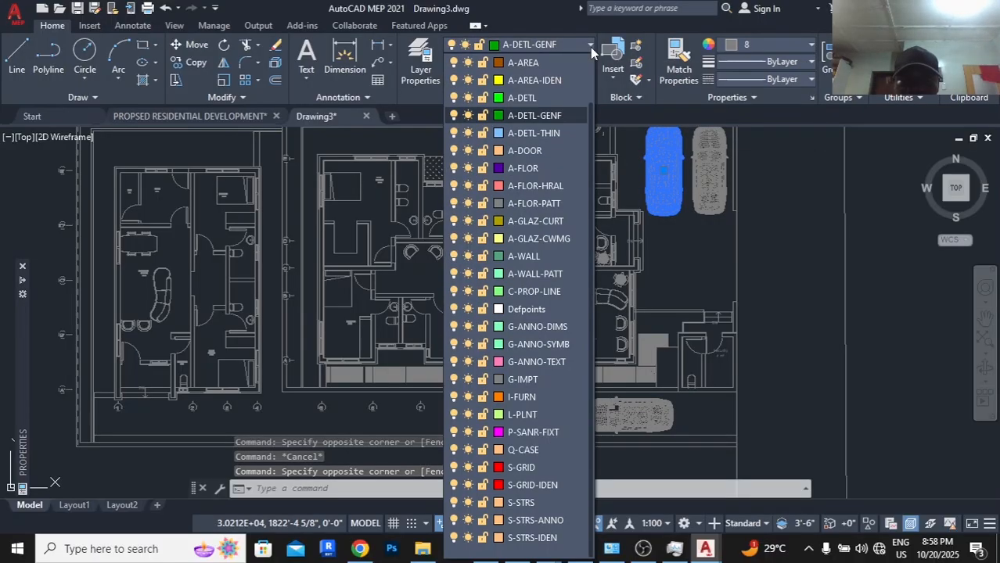
{"action": "left_click", "coordinate": [468, 115]}
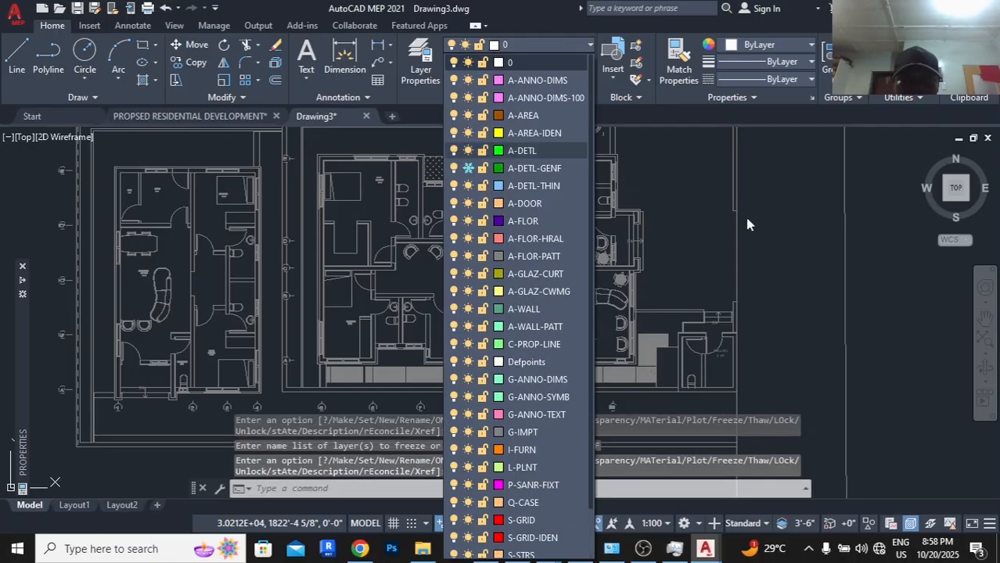
Examine the grey plan's rooms, furniture, security room and grid bubbles after the car layer has been frozen
{"action": "left_click", "coordinate": [684, 217]}
{"action": "scroll", "coordinate": [679, 196], "scroll_direction": "down", "scroll_amount": 3}
{"action": "scroll", "coordinate": [677, 184], "scroll_direction": "up", "scroll_amount": 3}
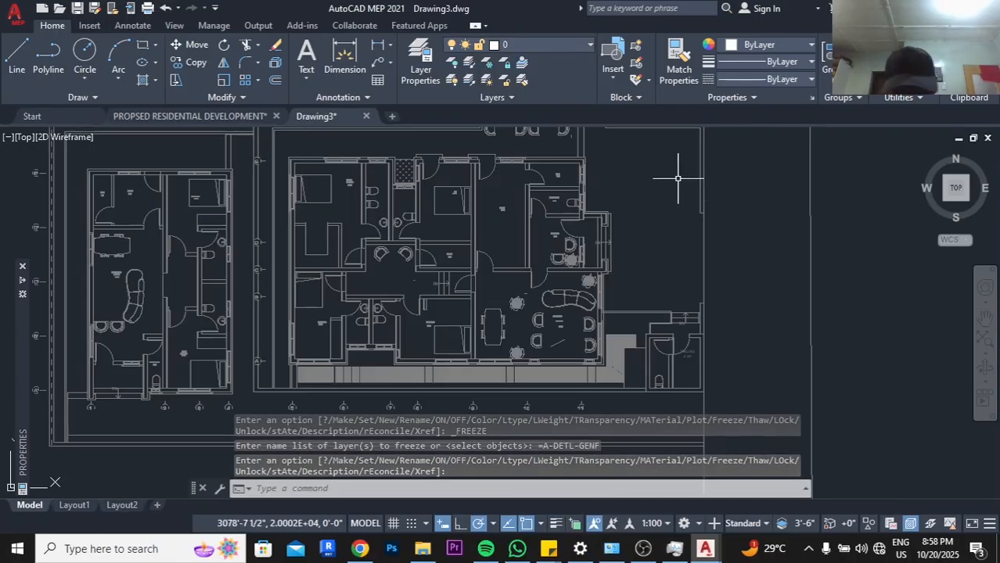
{"action": "scroll", "coordinate": [653, 250], "scroll_direction": "down", "scroll_amount": 2}
{"action": "scroll", "coordinate": [637, 281], "scroll_direction": "up", "scroll_amount": 6}
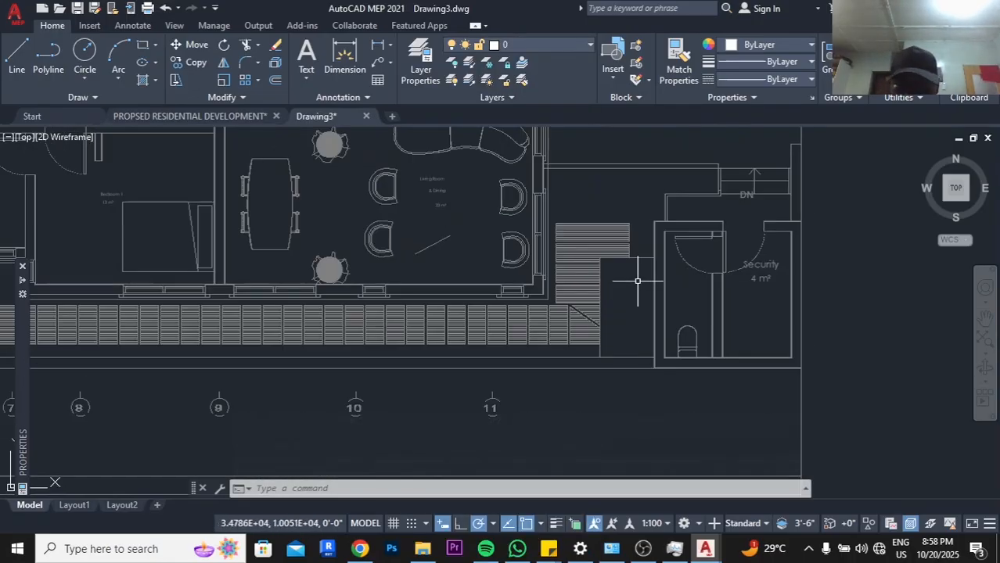
{"action": "scroll", "coordinate": [629, 250], "scroll_direction": "down", "scroll_amount": 3}
{"action": "scroll", "coordinate": [572, 258], "scroll_direction": "up", "scroll_amount": 1}
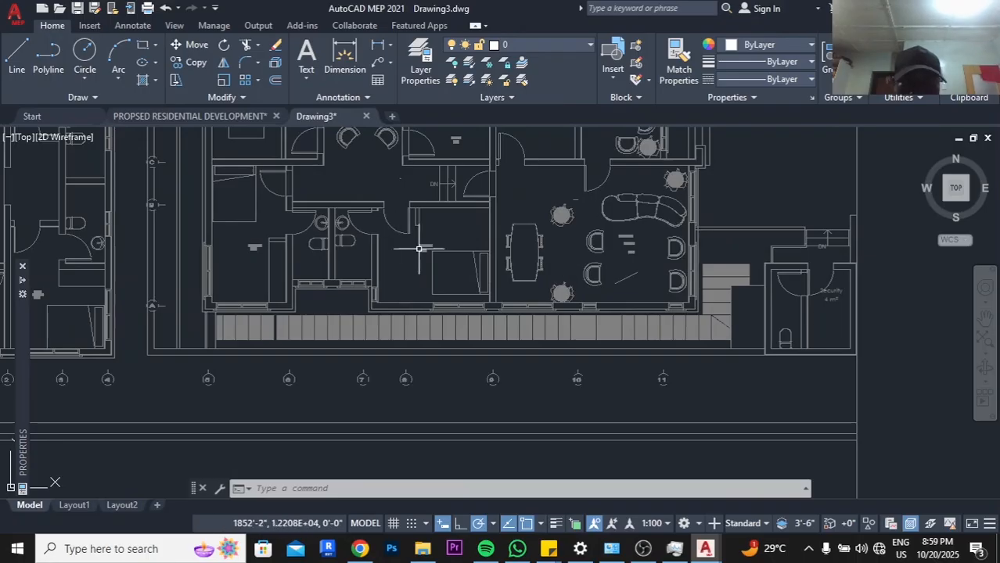
{"action": "scroll", "coordinate": [280, 214], "scroll_direction": "down", "scroll_amount": 3}
{"action": "scroll", "coordinate": [280, 216], "scroll_direction": "up", "scroll_amount": 5}
{"action": "scroll", "coordinate": [489, 266], "scroll_direction": "down", "scroll_amount": 6}
{"action": "scroll", "coordinate": [469, 181], "scroll_direction": "up", "scroll_amount": 1}
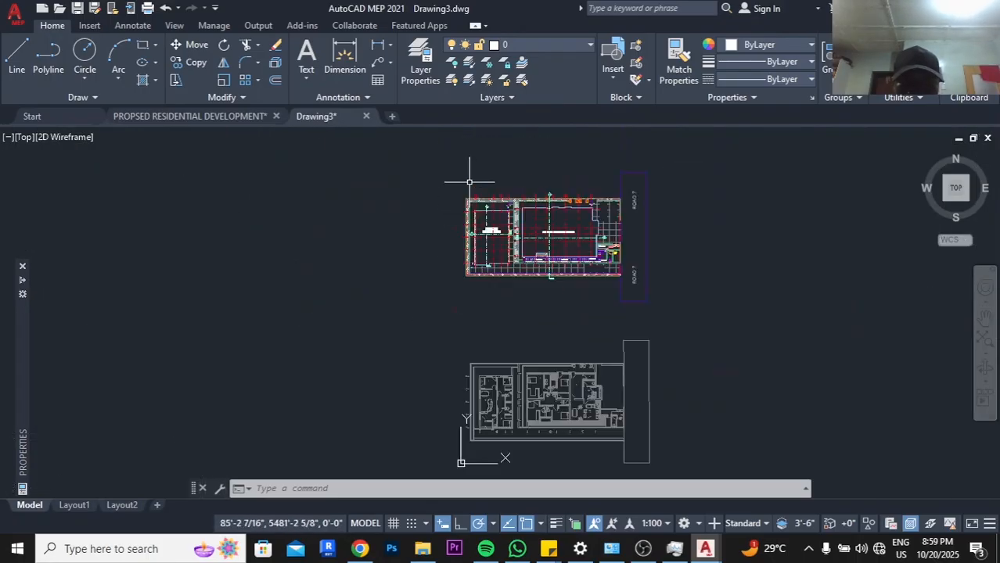
Draw a rectangle about 2926' by 1689' around the coloured site plan, from its upper-left outer corner to just short of Road 7
{"action": "scroll", "coordinate": [469, 181], "scroll_direction": "up", "scroll_amount": 4}
{"action": "scroll", "coordinate": [549, 250], "scroll_direction": "up", "scroll_amount": 2}
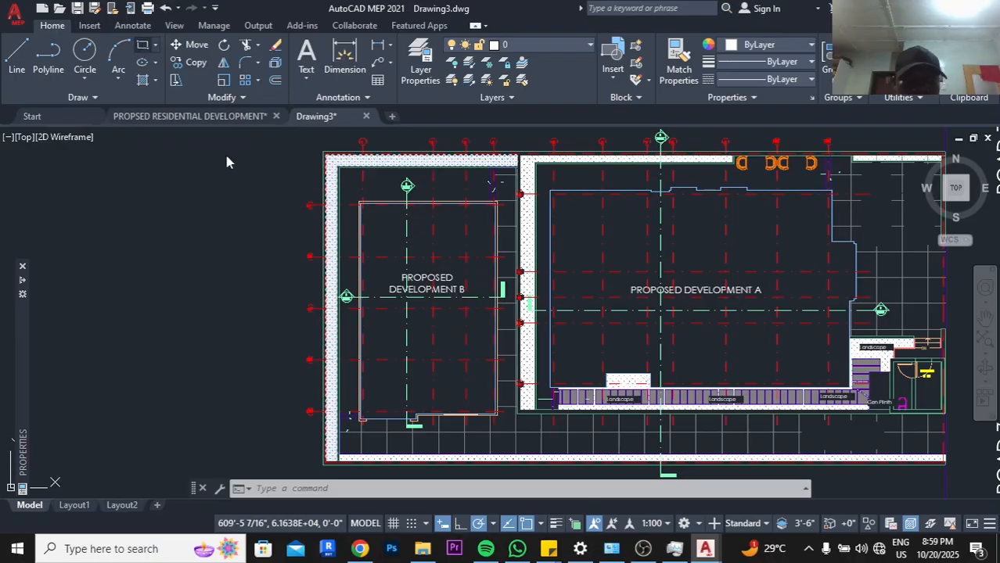
{"action": "scroll", "coordinate": [313, 149], "scroll_direction": "up", "scroll_amount": 3}
{"action": "scroll", "coordinate": [351, 164], "scroll_direction": "down", "scroll_amount": 1}
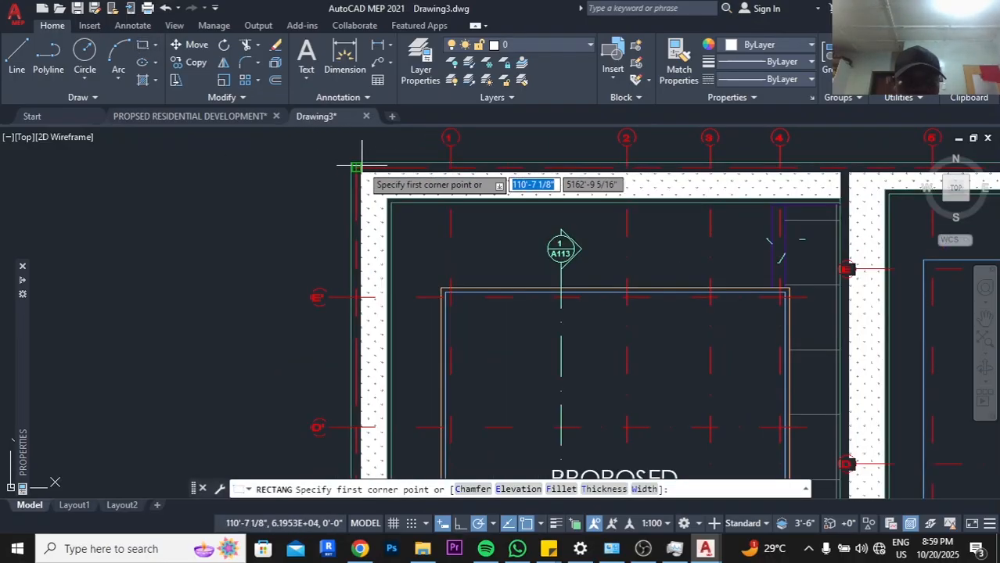
{"action": "scroll", "coordinate": [346, 156], "scroll_direction": "up", "scroll_amount": 2}
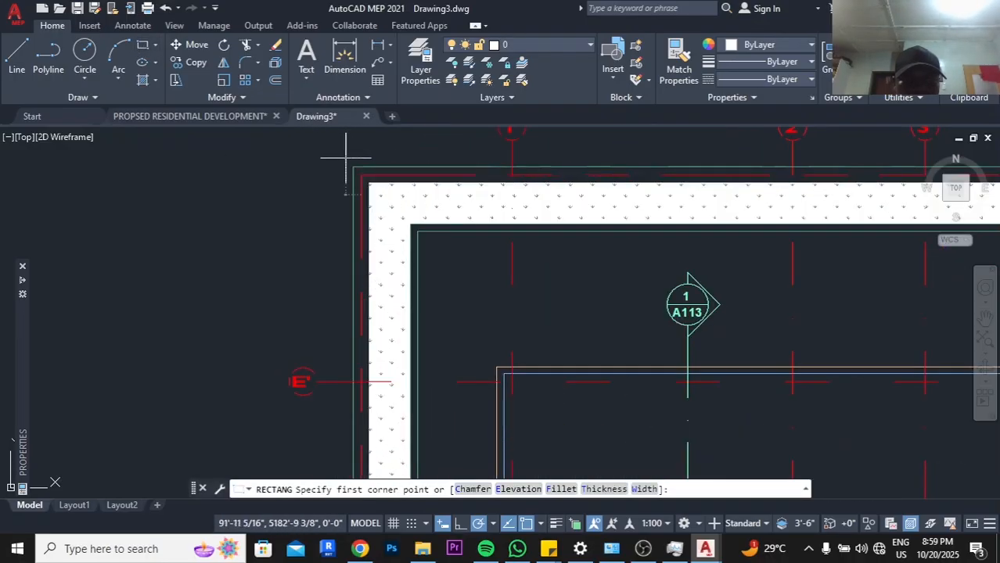
{"action": "left_click", "coordinate": [350, 164]}
{"action": "scroll", "coordinate": [368, 201], "scroll_direction": "down", "scroll_amount": 4}
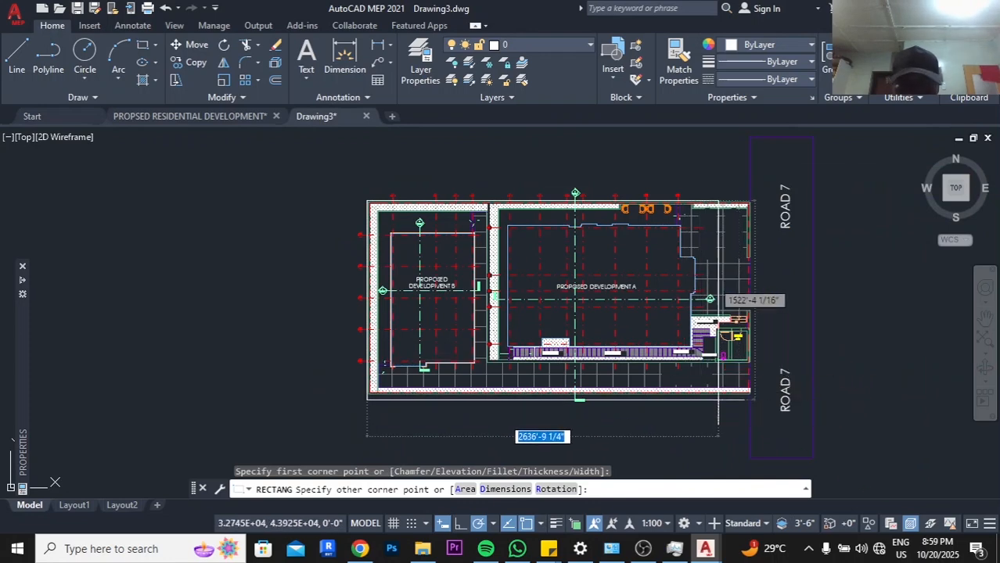
{"action": "scroll", "coordinate": [718, 401], "scroll_direction": "up", "scroll_amount": 3}
{"action": "scroll", "coordinate": [755, 419], "scroll_direction": "down", "scroll_amount": 1}
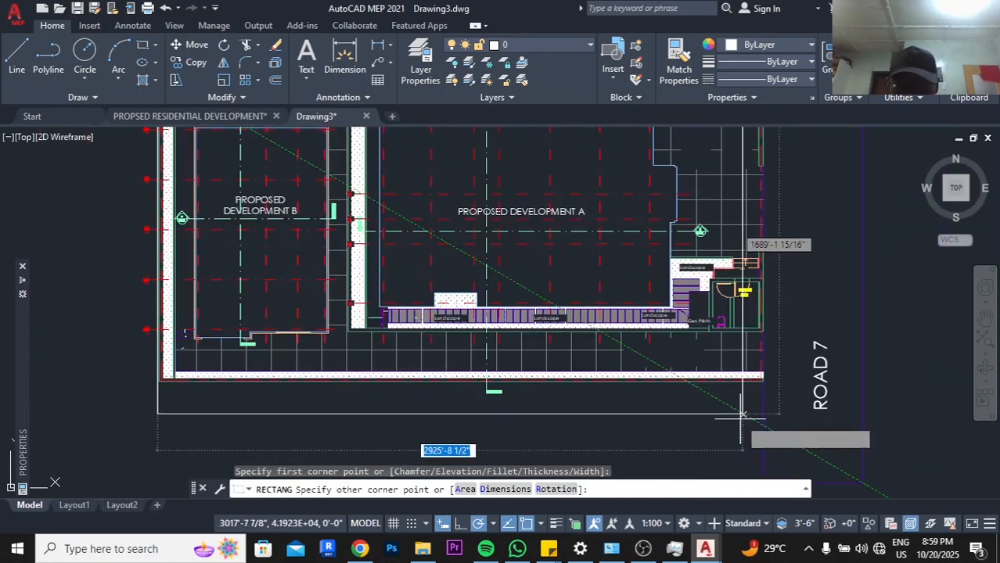
{"action": "left_click", "coordinate": [742, 415]}
Use the new rectangle as the cutting edge and trim grid line B' inside it
{"action": "left_click", "coordinate": [682, 399]}
{"action": "left_click", "coordinate": [650, 430]}
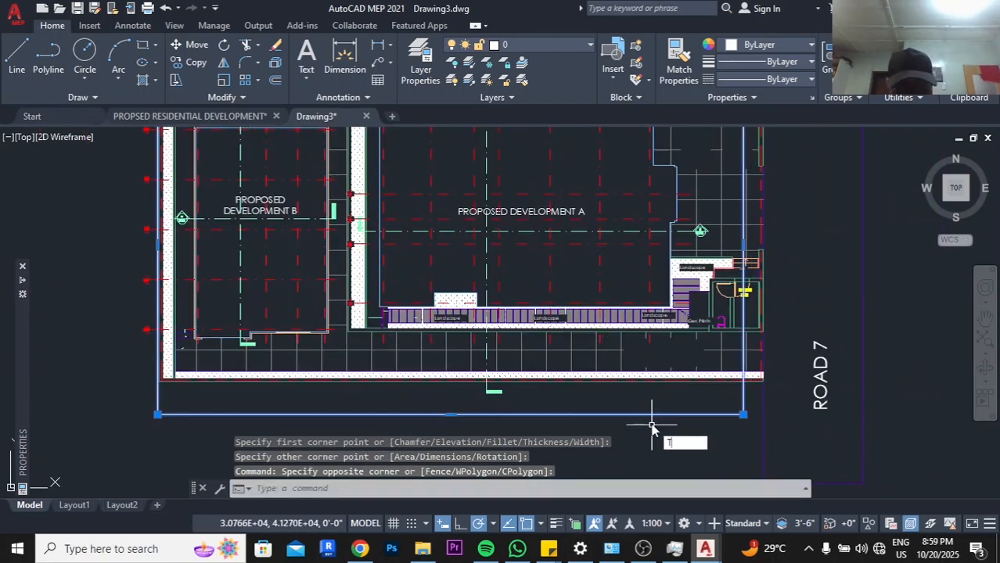
{"action": "type", "text": "TRIM"}
{"action": "key", "text": "Return"}
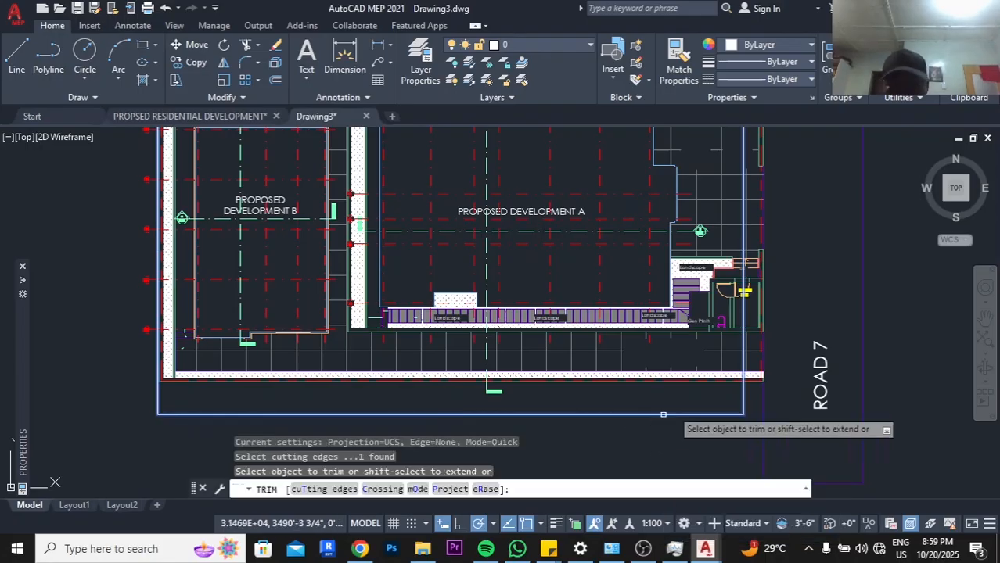
{"action": "scroll", "coordinate": [643, 351], "scroll_direction": "up", "scroll_amount": 5}
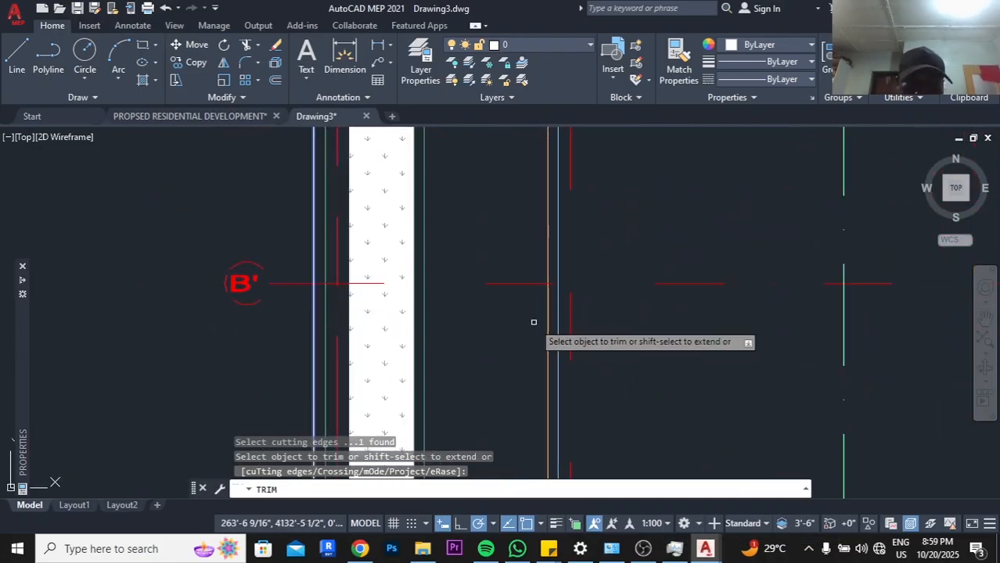
{"action": "middle_click_drag", "start_coordinate": [335, 280], "coordinate": [627, 301]}
{"action": "scroll", "coordinate": [629, 302], "scroll_direction": "up", "scroll_amount": 4}
{"action": "left_click_drag", "start_coordinate": [476, 253], "coordinate": [502, 296]}
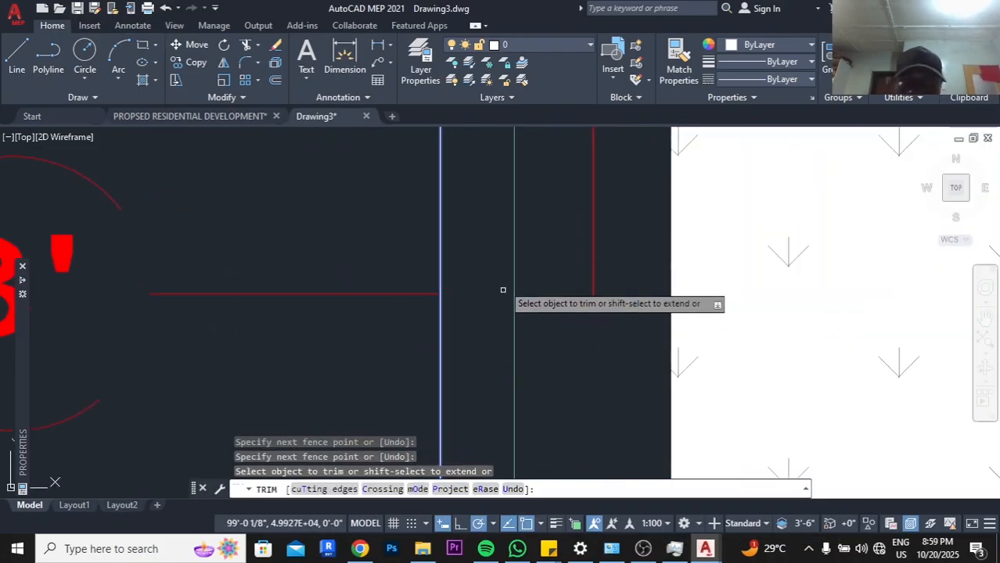
Trim grid lines A' and C' back to the rectangle's left edge
{"action": "scroll", "coordinate": [503, 258], "scroll_direction": "down", "scroll_amount": 6}
{"action": "scroll", "coordinate": [514, 374], "scroll_direction": "up", "scroll_amount": 2}
{"action": "scroll", "coordinate": [539, 235], "scroll_direction": "down", "scroll_amount": 5}
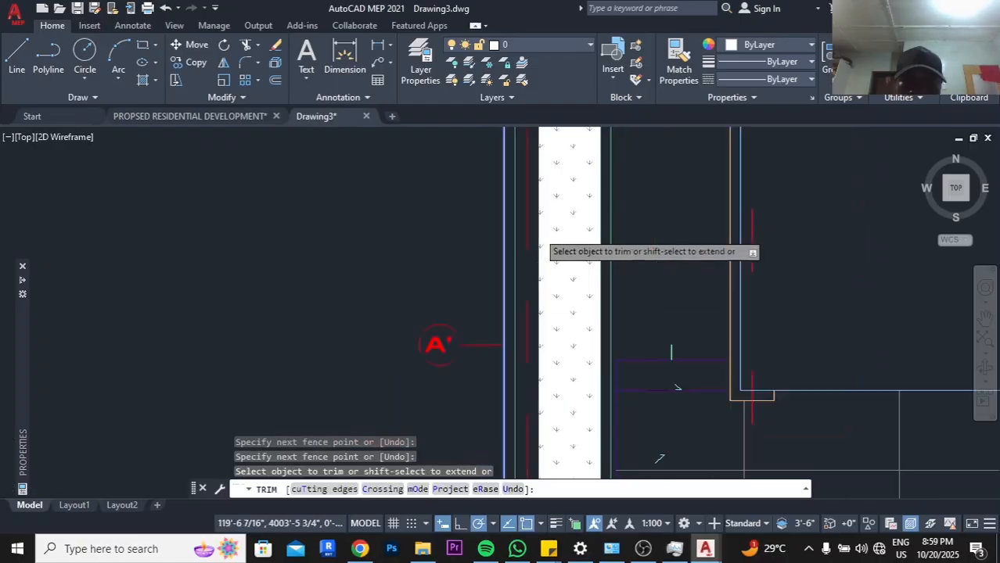
{"action": "scroll", "coordinate": [543, 276], "scroll_direction": "up", "scroll_amount": 3}
{"action": "scroll", "coordinate": [548, 313], "scroll_direction": "down", "scroll_amount": 3}
{"action": "scroll", "coordinate": [598, 358], "scroll_direction": "up", "scroll_amount": 5}
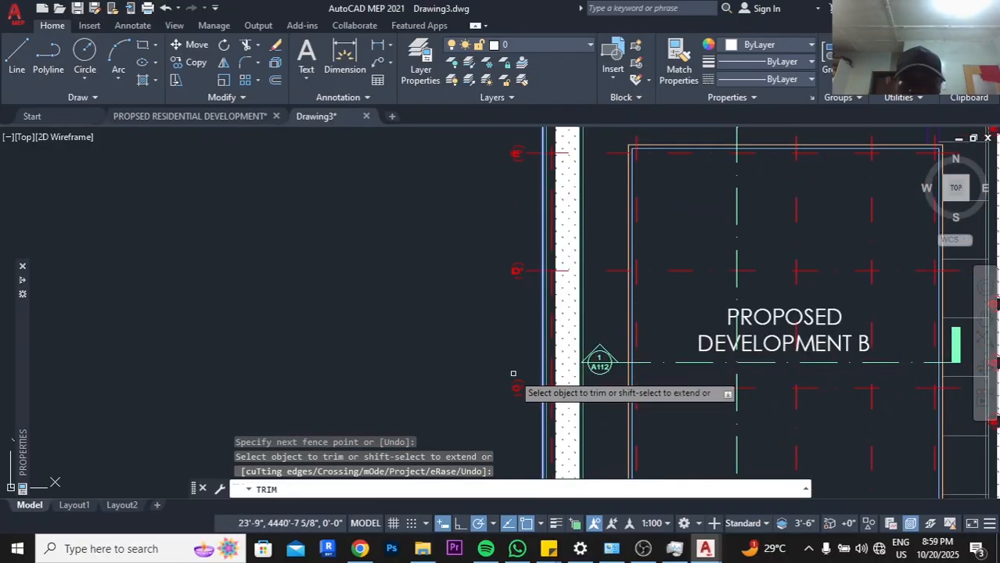
{"action": "left_click_drag", "start_coordinate": [475, 354], "coordinate": [505, 391]}
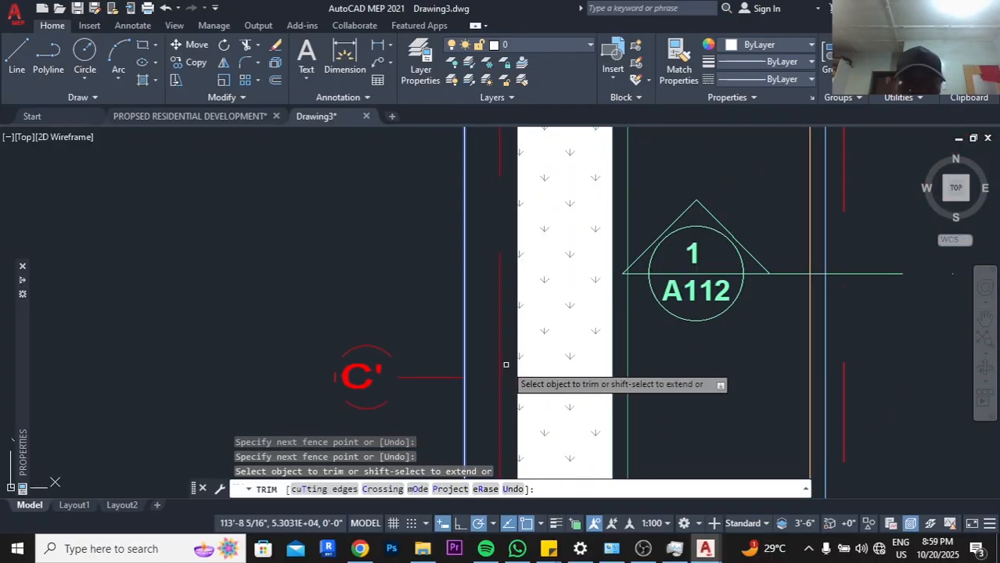
Trim grid lines D' and E' back to the rectangle's left edge
{"action": "scroll", "coordinate": [507, 365], "scroll_direction": "down", "scroll_amount": 6}
{"action": "middle_click_drag", "start_coordinate": [517, 318], "coordinate": [516, 334]}
{"action": "scroll", "coordinate": [516, 332], "scroll_direction": "up", "scroll_amount": 7}
{"action": "left_click_drag", "start_coordinate": [466, 170], "coordinate": [491, 285]}
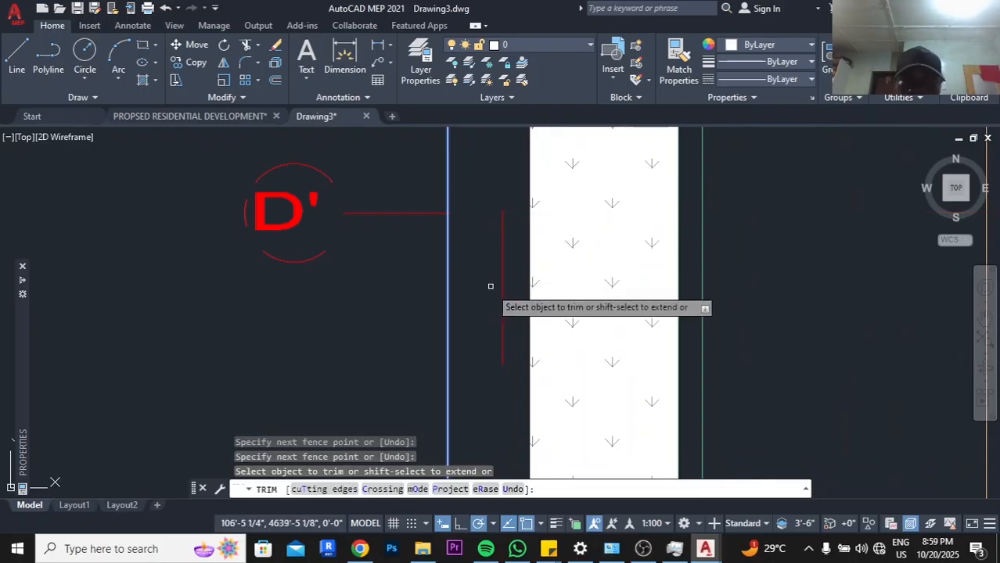
{"action": "scroll", "coordinate": [498, 288], "scroll_direction": "down", "scroll_amount": 7}
{"action": "middle_click_drag", "start_coordinate": [513, 236], "coordinate": [514, 251]}
{"action": "scroll", "coordinate": [504, 326], "scroll_direction": "up", "scroll_amount": 7}
{"action": "left_click_drag", "start_coordinate": [462, 246], "coordinate": [471, 366]}
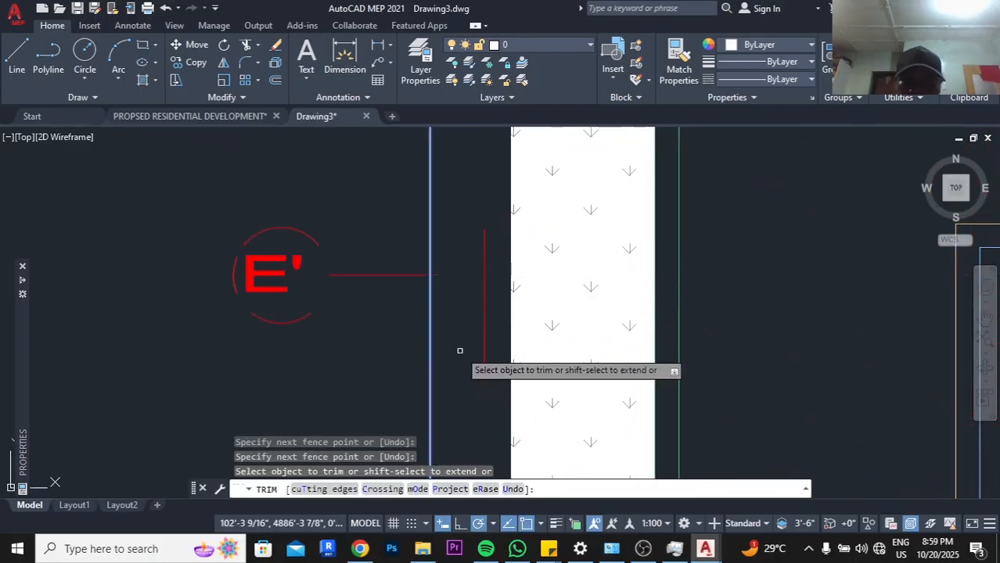
Trim grid line 1 below the rectangle's upper edge
{"action": "scroll", "coordinate": [471, 366], "scroll_direction": "down", "scroll_amount": 7}
{"action": "scroll", "coordinate": [391, 274], "scroll_direction": "up", "scroll_amount": 8}
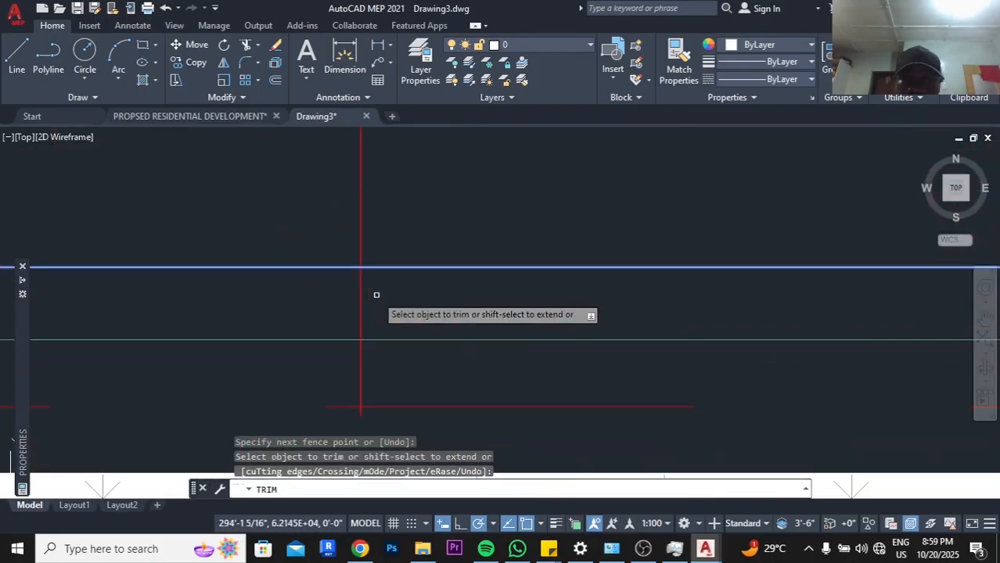
{"action": "left_click_drag", "start_coordinate": [412, 288], "coordinate": [305, 293]}
Try to trim grid line 2 below the rectangle's upper edge, and undo that trim
{"action": "scroll", "coordinate": [332, 305], "scroll_direction": "down", "scroll_amount": 10}
{"action": "scroll", "coordinate": [634, 308], "scroll_direction": "up", "scroll_amount": 7}
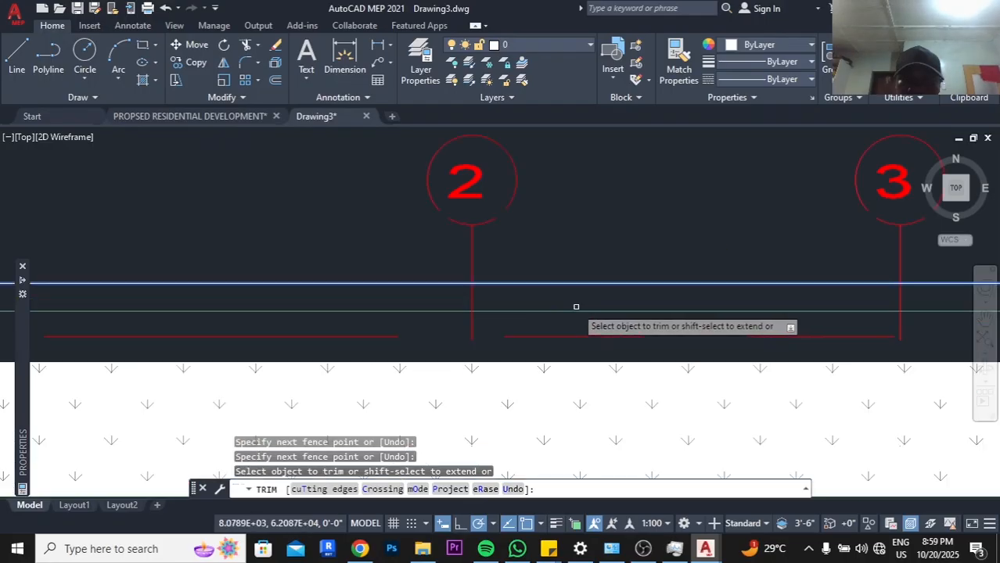
{"action": "left_click", "coordinate": [574, 310]}
{"action": "left_click_drag", "start_coordinate": [565, 297], "coordinate": [461, 307]}
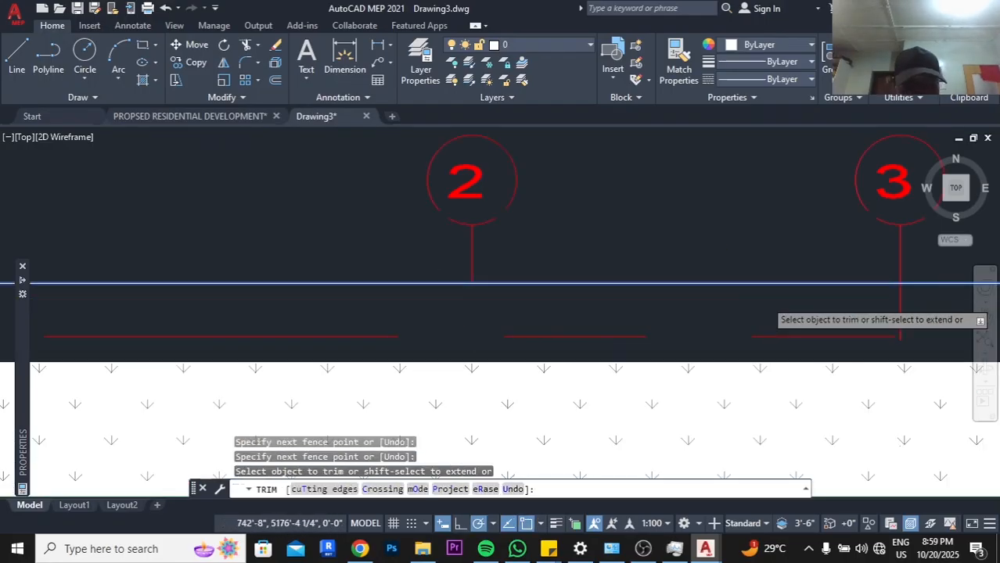
{"action": "type", "text": "u"}
{"action": "key", "text": "Return"}
{"action": "scroll", "coordinate": [761, 297], "scroll_direction": "down", "scroll_amount": 5}
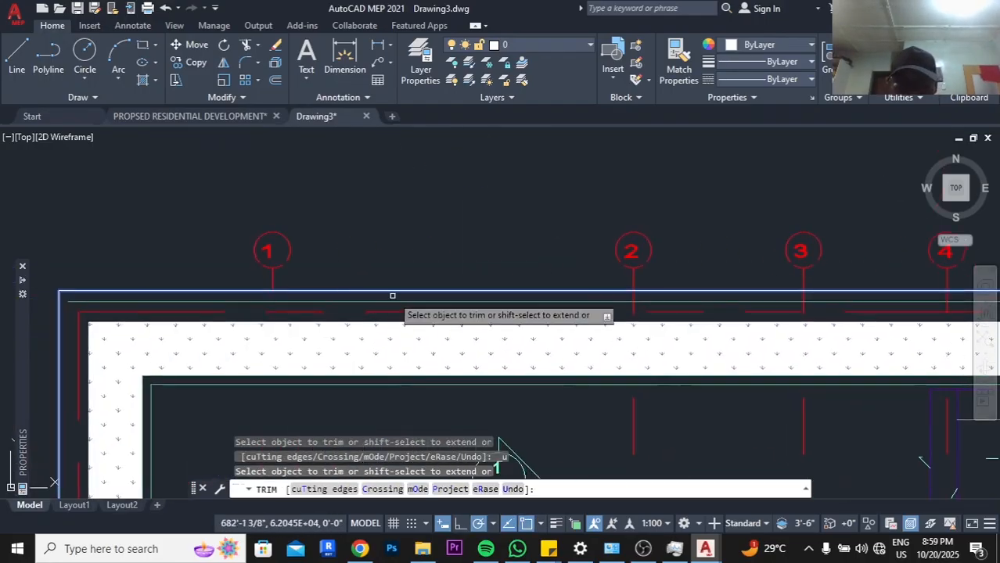
Trim grid lines 2, 3 and 4 back to the rectangle's upper edge
{"action": "scroll", "coordinate": [636, 288], "scroll_direction": "up", "scroll_amount": 5}
{"action": "left_click_drag", "start_coordinate": [636, 288], "coordinate": [564, 311]}
{"action": "scroll", "coordinate": [563, 311], "scroll_direction": "down", "scroll_amount": 5}
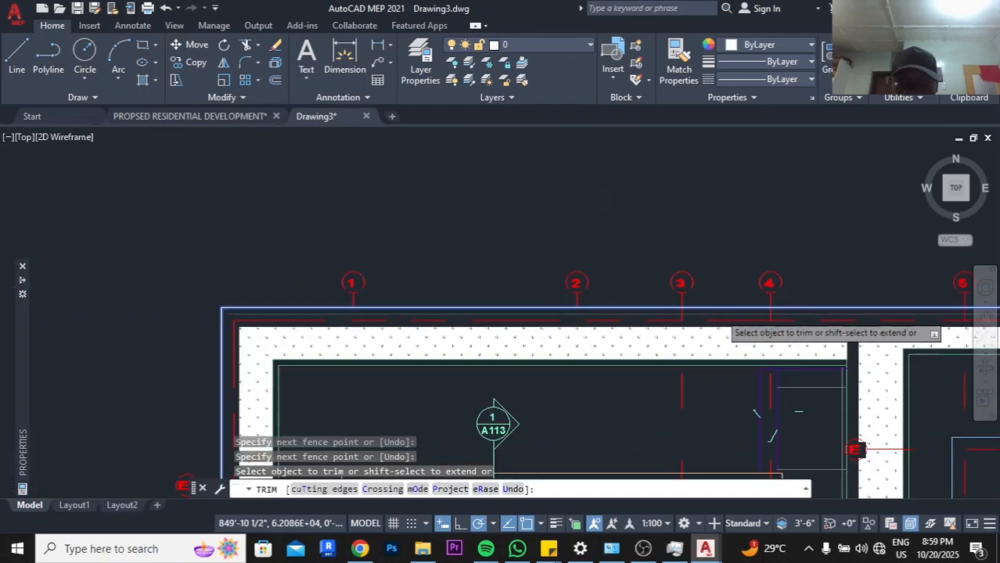
{"action": "scroll", "coordinate": [716, 313], "scroll_direction": "up", "scroll_amount": 5}
{"action": "scroll", "coordinate": [753, 305], "scroll_direction": "down", "scroll_amount": 5}
{"action": "scroll", "coordinate": [662, 308], "scroll_direction": "up", "scroll_amount": 5}
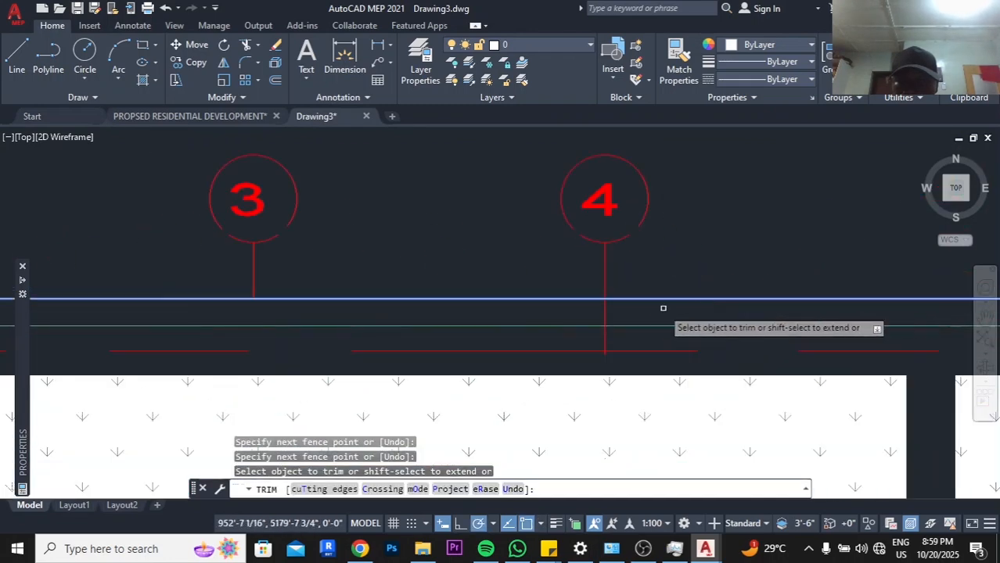
{"action": "scroll", "coordinate": [650, 313], "scroll_direction": "down", "scroll_amount": 8}
{"action": "scroll", "coordinate": [782, 320], "scroll_direction": "up", "scroll_amount": 8}
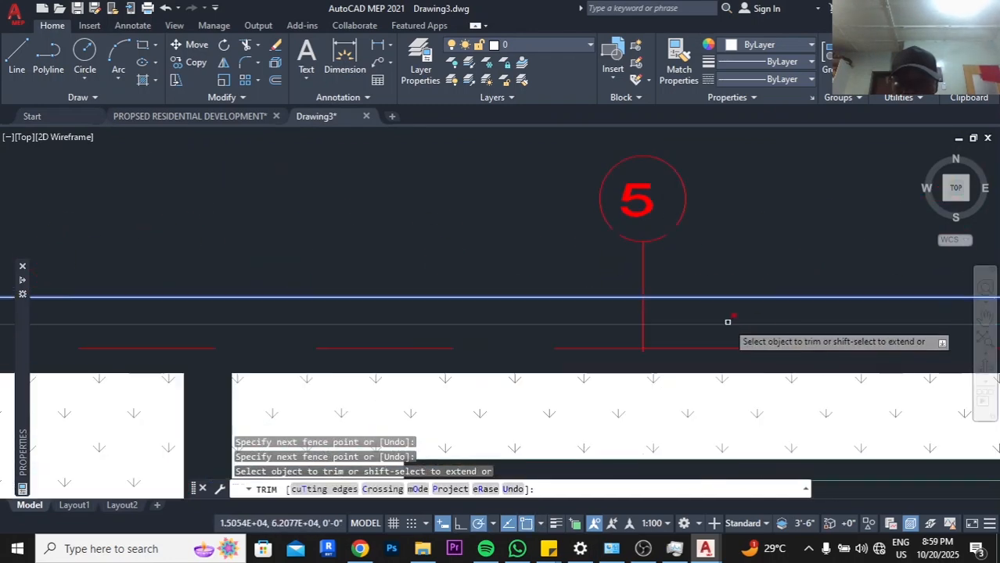
Trim grid lines 5 and 6 back to the rectangle's upper edge
{"action": "mouse_move", "coordinate": [728, 320]}
{"action": "left_mouse_down"}
{"action": "mouse_move", "coordinate": [689, 319]}
{"action": "mouse_move", "coordinate": [709, 308]}
{"action": "left_mouse_up"}
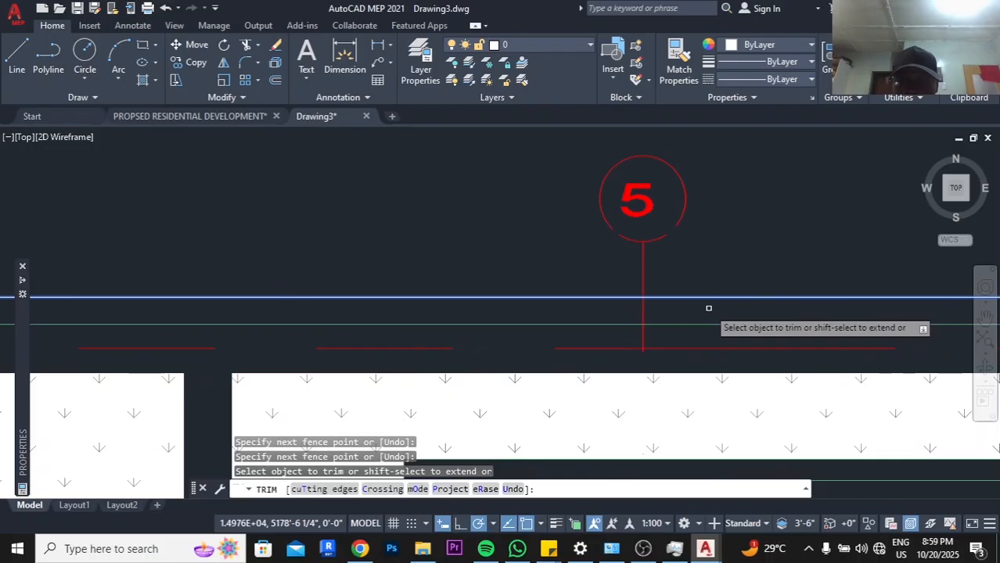
{"action": "left_click", "coordinate": [618, 312]}
{"action": "left_click", "coordinate": [656, 312]}
{"action": "scroll", "coordinate": [657, 312], "scroll_direction": "down", "scroll_amount": 5}
{"action": "middle_click_drag", "start_coordinate": [769, 310], "coordinate": [614, 315]}
{"action": "scroll", "coordinate": [614, 315], "scroll_direction": "up", "scroll_amount": 5}
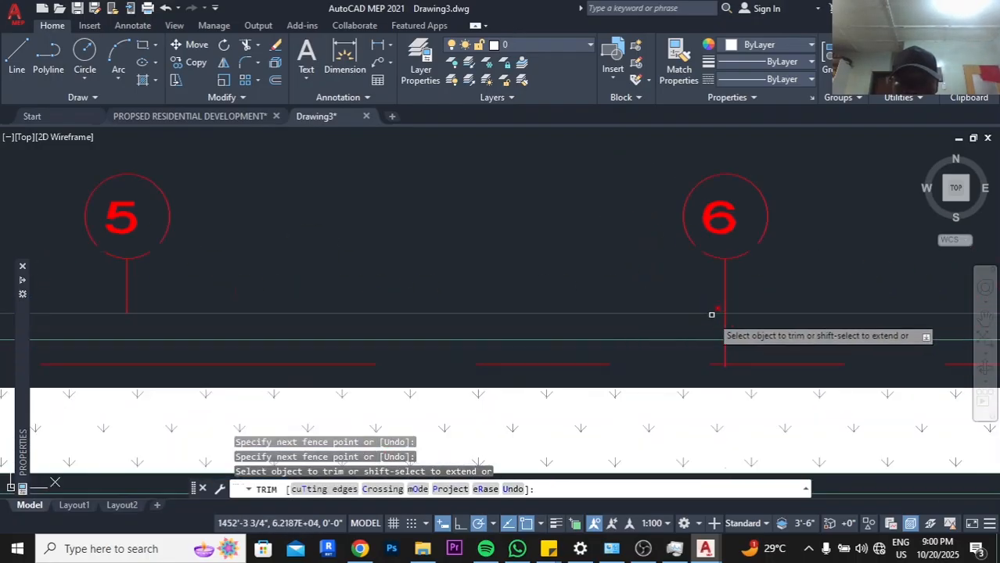
{"action": "left_click_drag", "start_coordinate": [743, 341], "coordinate": [704, 348]}
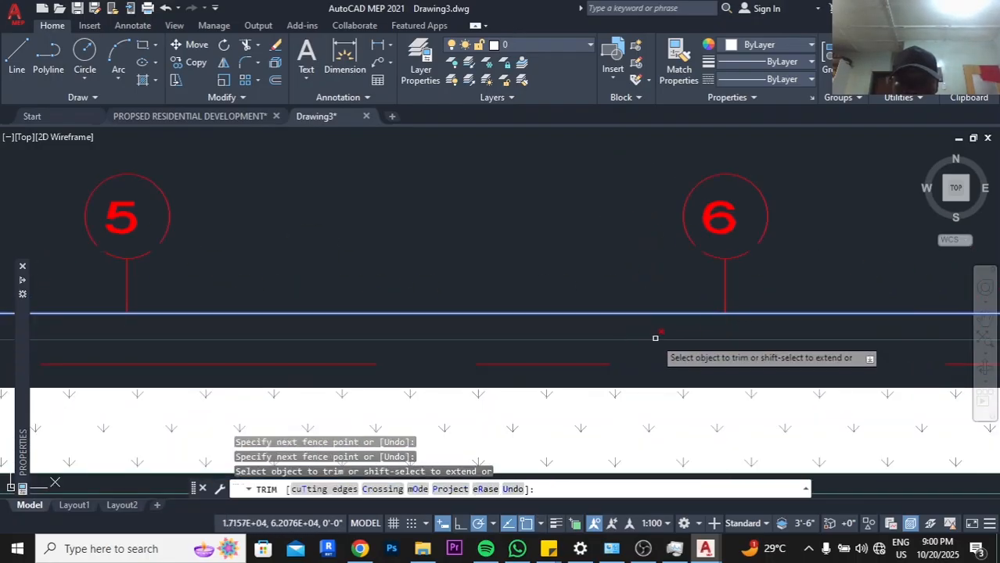
Trim grid lines 7 and 8 back to the rectangle's upper edge, leaving the A107 section line between them untouched
{"action": "scroll", "coordinate": [655, 338], "scroll_direction": "down", "scroll_amount": 3}
{"action": "middle_click_drag", "start_coordinate": [658, 335], "coordinate": [647, 319]}
{"action": "scroll", "coordinate": [726, 325], "scroll_direction": "up", "scroll_amount": 2}
{"action": "scroll", "coordinate": [696, 323], "scroll_direction": "down", "scroll_amount": 1}
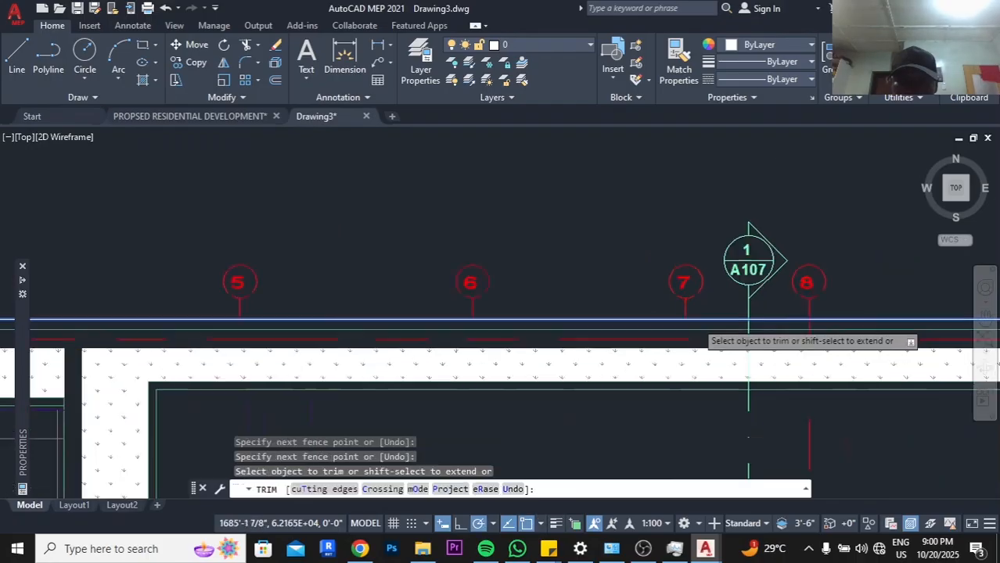
{"action": "scroll", "coordinate": [691, 322], "scroll_direction": "down", "scroll_amount": 4}
{"action": "scroll", "coordinate": [808, 328], "scroll_direction": "up", "scroll_amount": 6}
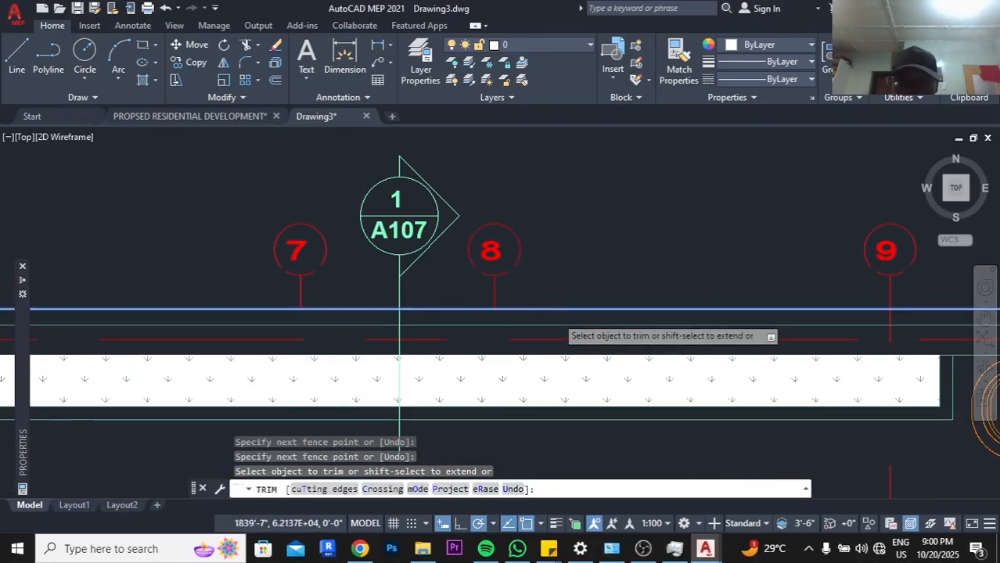
Trim grid lines 9 and 10 back to the rectangle's upper edge and end the Trim command
{"action": "scroll", "coordinate": [665, 327], "scroll_direction": "down", "scroll_amount": 5}
{"action": "scroll", "coordinate": [615, 312], "scroll_direction": "up", "scroll_amount": 3}
{"action": "scroll", "coordinate": [624, 318], "scroll_direction": "up", "scroll_amount": 3}
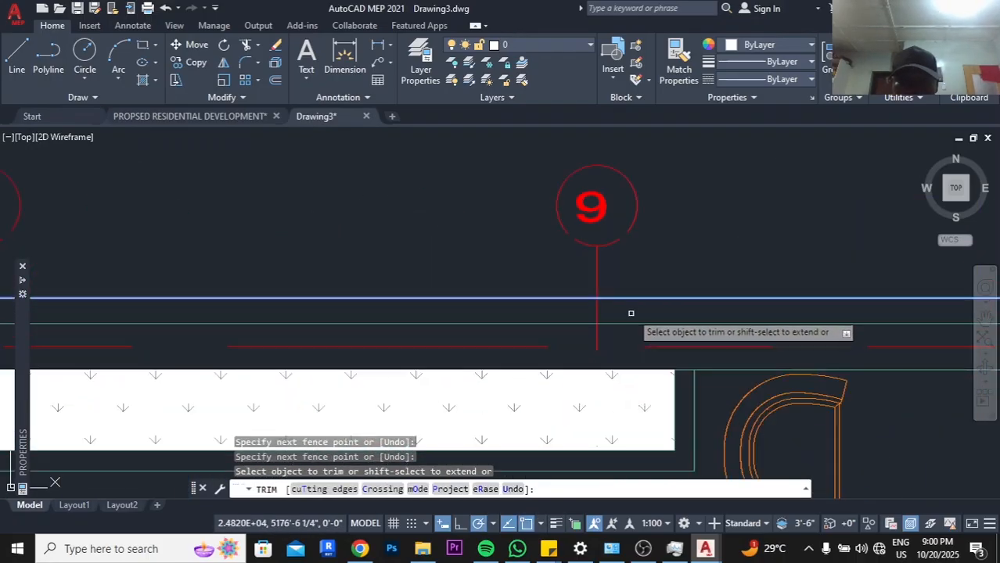
{"action": "scroll", "coordinate": [623, 313], "scroll_direction": "down", "scroll_amount": 4}
{"action": "scroll", "coordinate": [794, 316], "scroll_direction": "up", "scroll_amount": 4}
{"action": "left_click", "coordinate": [689, 297]}
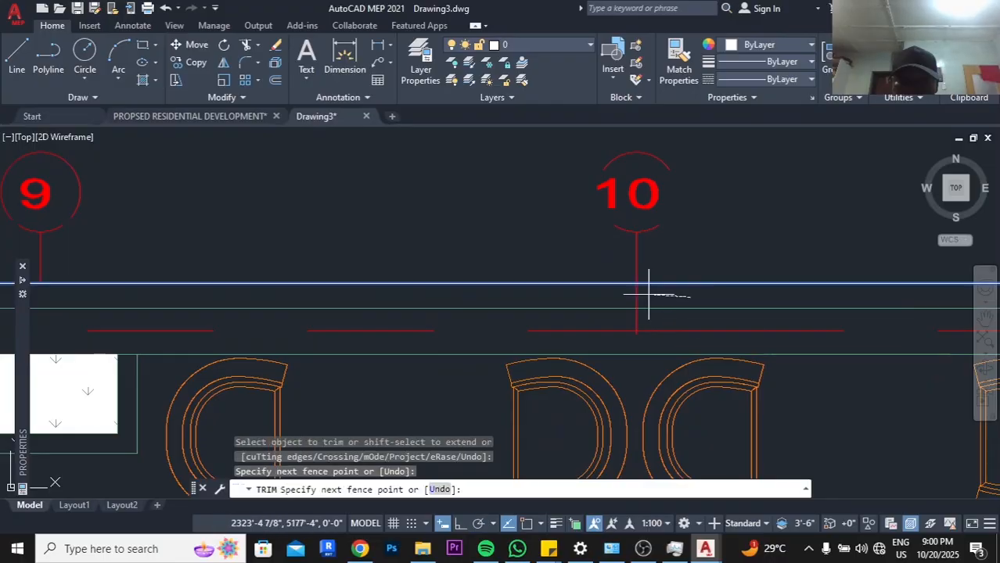
{"action": "left_click", "coordinate": [619, 294]}
{"action": "scroll", "coordinate": [688, 306], "scroll_direction": "down", "scroll_amount": 4}
{"action": "scroll", "coordinate": [733, 302], "scroll_direction": "down", "scroll_amount": 3}
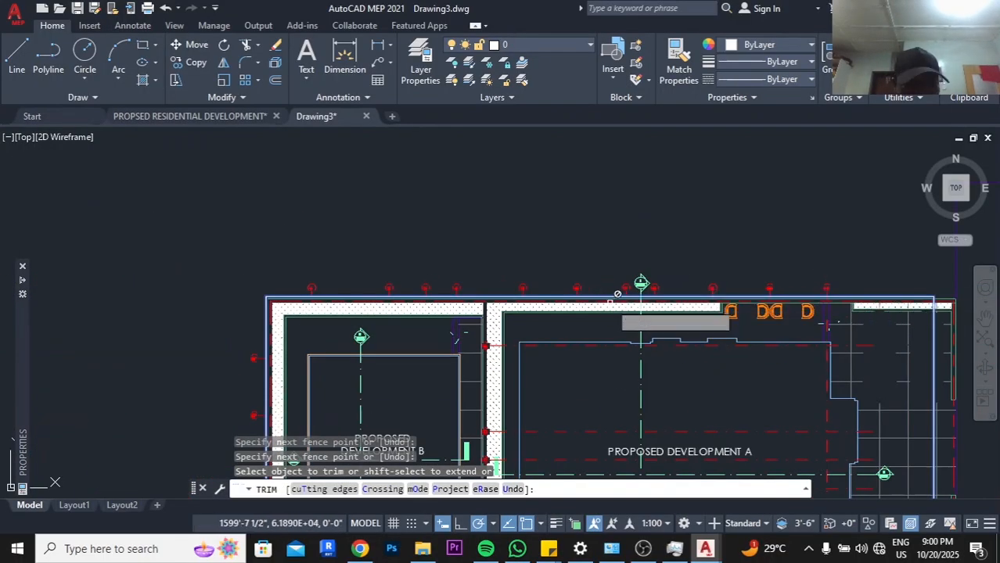
{"action": "key", "text": "Escape"}
Erase the 1/A107 section marker between grids 7 and 8 together with its vertical dash-dot section line
{"action": "scroll", "coordinate": [666, 299], "scroll_direction": "up", "scroll_amount": 3}
{"action": "left_click", "coordinate": [603, 262]}
{"action": "left_click", "coordinate": [511, 197]}
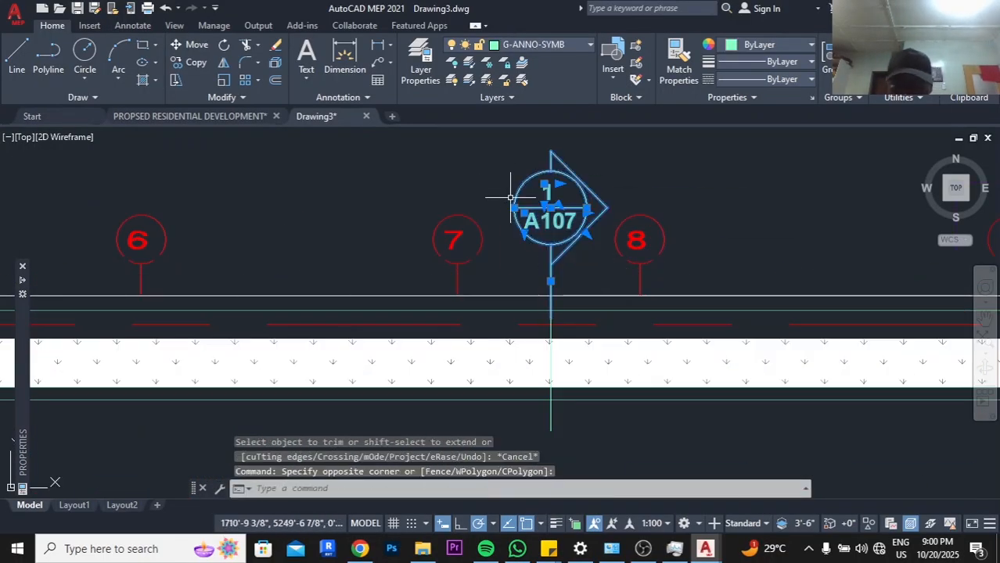
{"action": "key", "text": "Delete"}
{"action": "scroll", "coordinate": [654, 224], "scroll_direction": "down", "scroll_amount": 4}
{"action": "left_click", "coordinate": [592, 324]}
{"action": "key", "text": "Delete"}
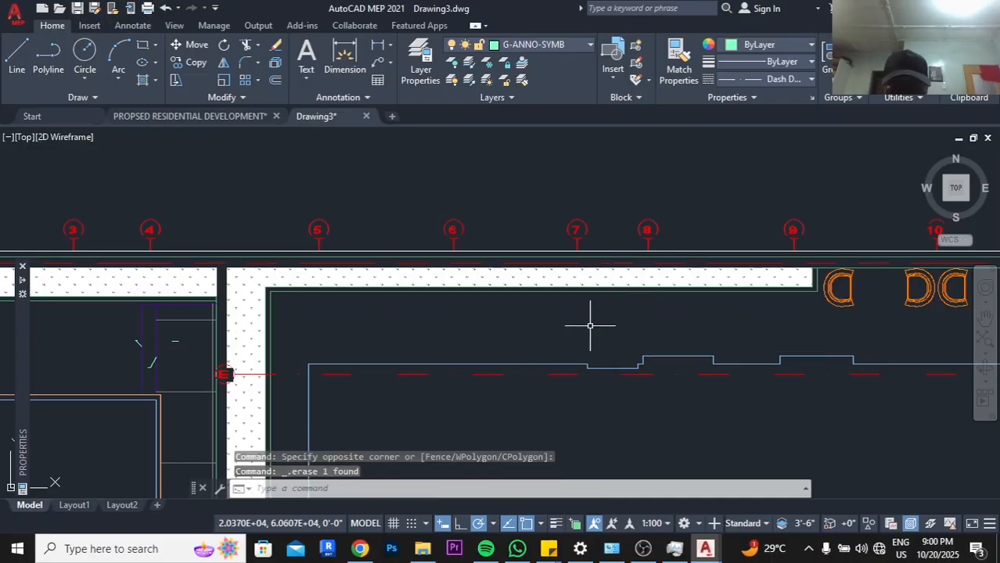
Try to erase every hatch similar to the dotted strip along the north side of Proposed Development A
{"action": "scroll", "coordinate": [665, 275], "scroll_direction": "down", "scroll_amount": 4}
{"action": "scroll", "coordinate": [589, 321], "scroll_direction": "up", "scroll_amount": 3}
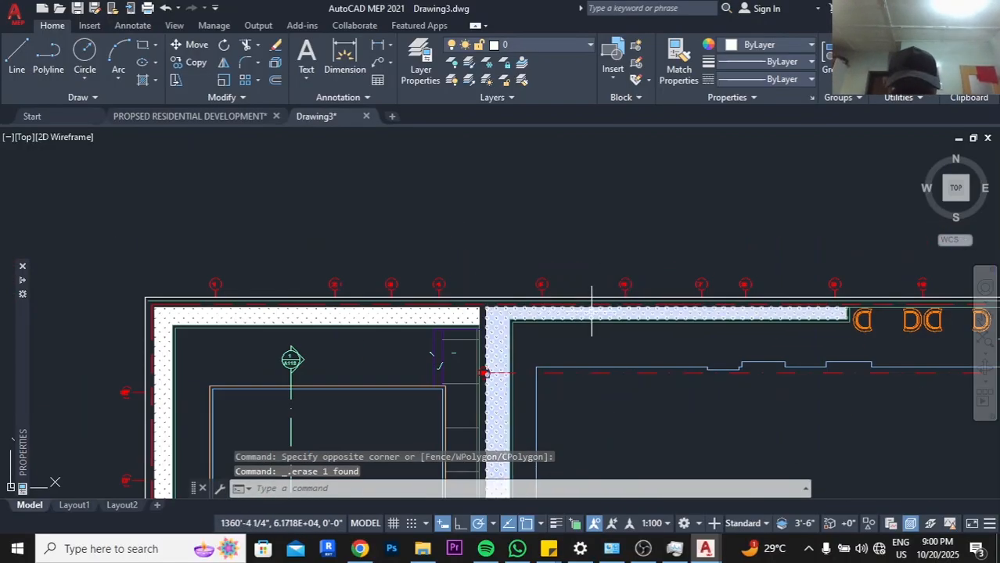
{"action": "left_click", "coordinate": [590, 321]}
{"action": "right_click", "coordinate": [596, 222]}
{"action": "left_click", "coordinate": [647, 438]}
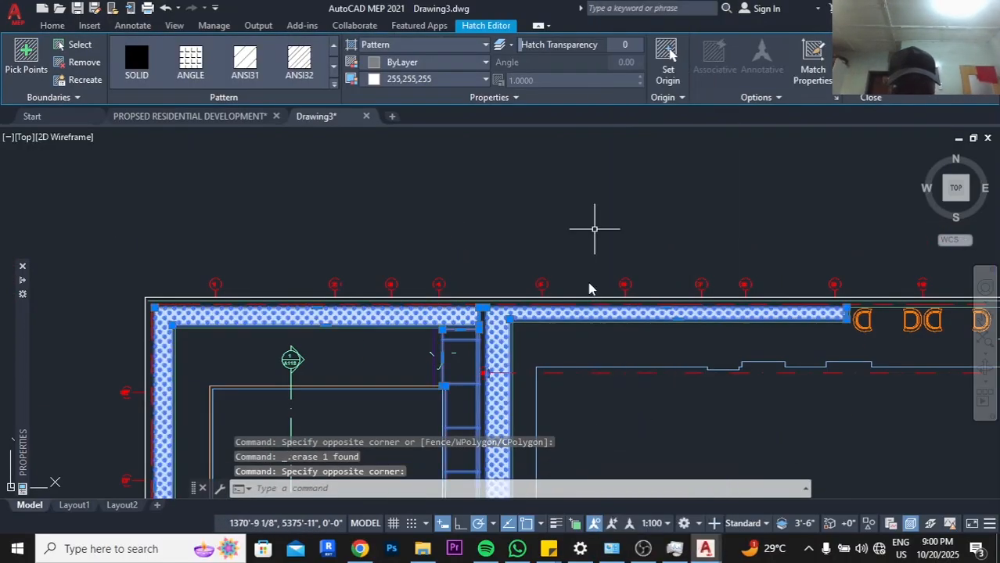
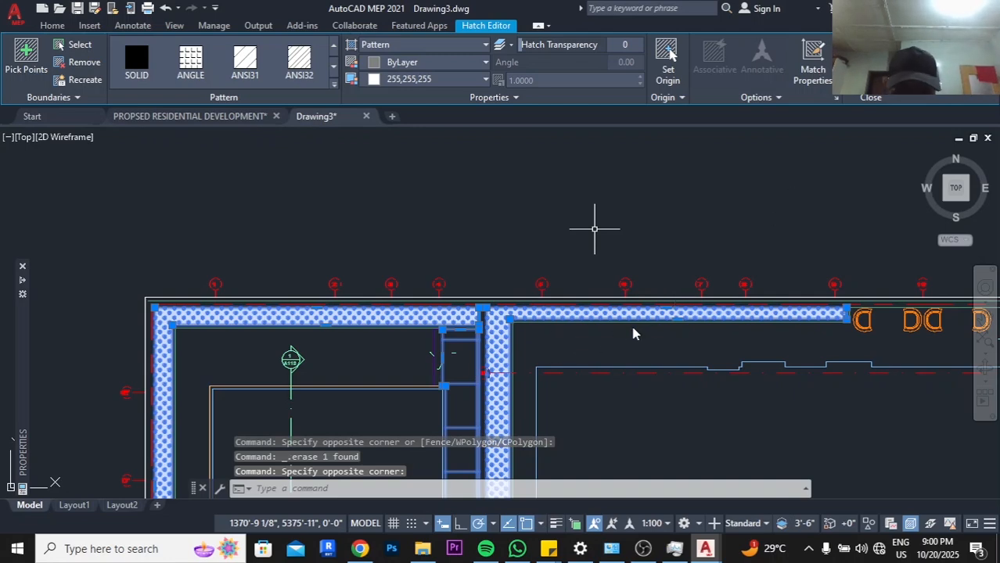
{"action": "key", "text": "Delete"}
{"action": "scroll", "coordinate": [616, 315], "scroll_direction": "down", "scroll_amount": 4}
{"action": "left_click", "coordinate": [584, 360]}
{"action": "scroll", "coordinate": [606, 322], "scroll_direction": "up", "scroll_amount": 4}
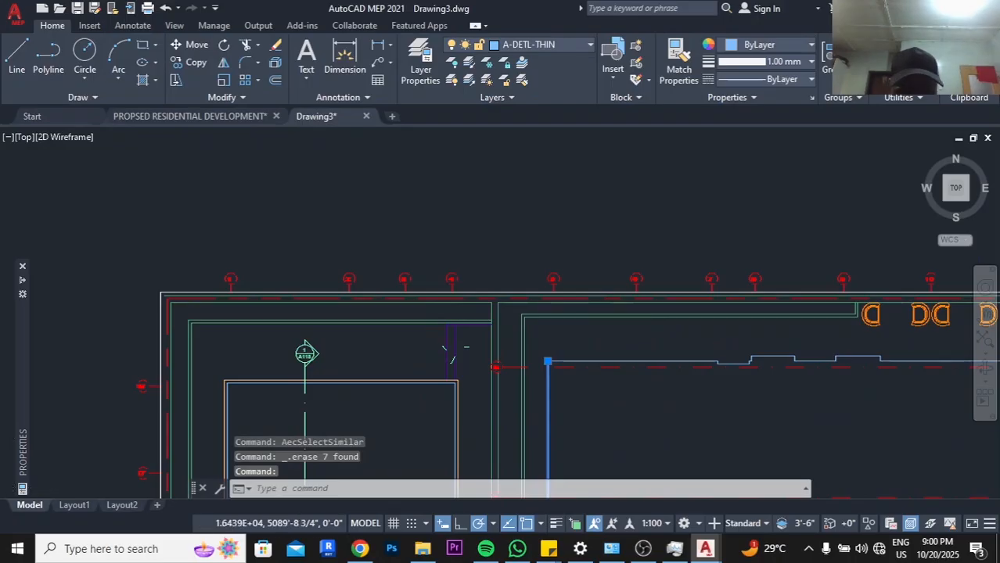
Undo the erasure of the similar hatches around both developments
{"action": "scroll", "coordinate": [664, 434], "scroll_direction": "down", "scroll_amount": 2}
{"action": "middle_click_drag", "start_coordinate": [665, 434], "coordinate": [615, 236]}
{"action": "key", "text": "ctrl+z"}
{"action": "key", "text": "ctrl+z"}
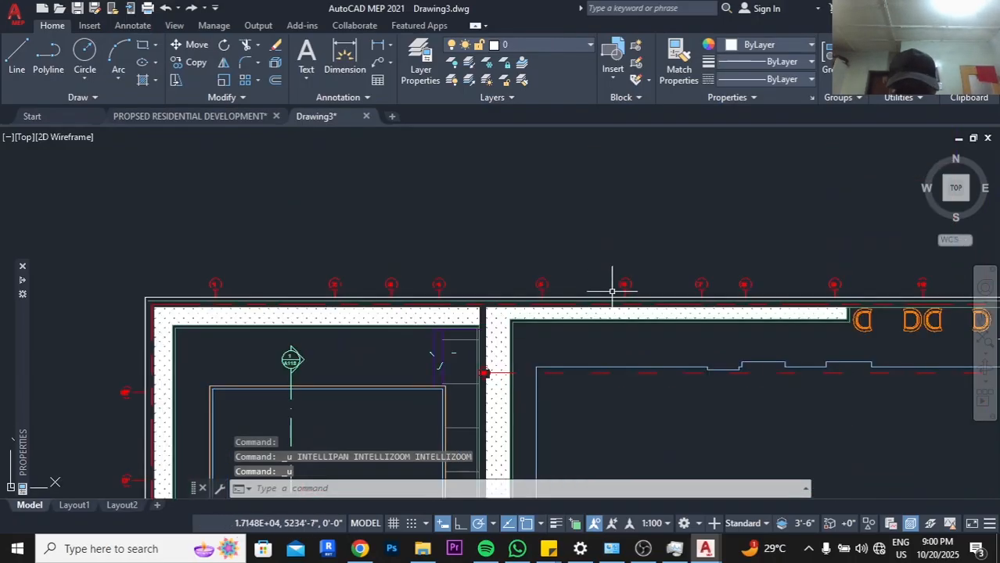
Erase the dotted hatch strips along the north and west sides of Proposed Development A and of Proposed Development B
{"action": "left_click", "coordinate": [611, 313]}
{"action": "scroll", "coordinate": [548, 298], "scroll_direction": "down", "scroll_amount": 4}
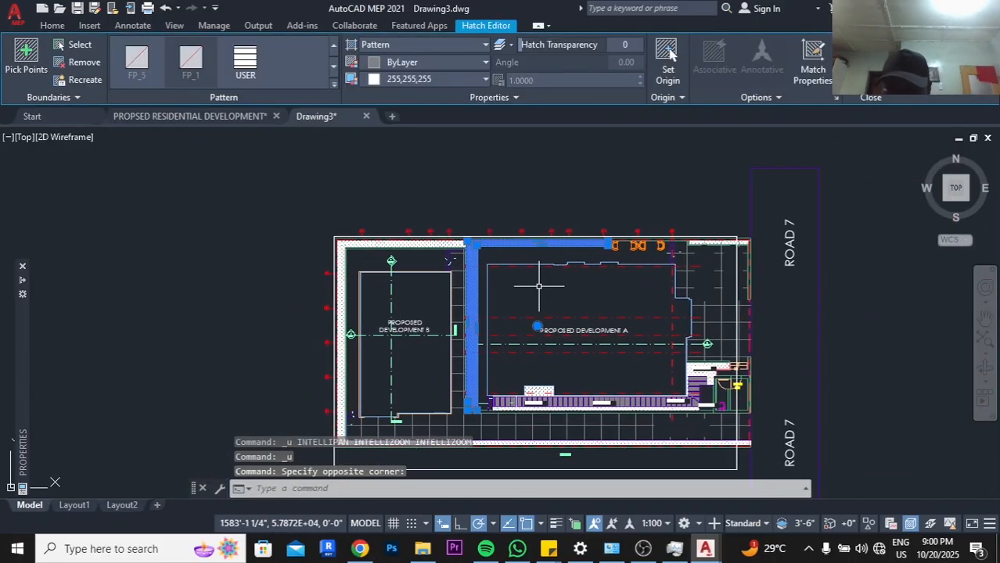
{"action": "key", "text": "Delete"}
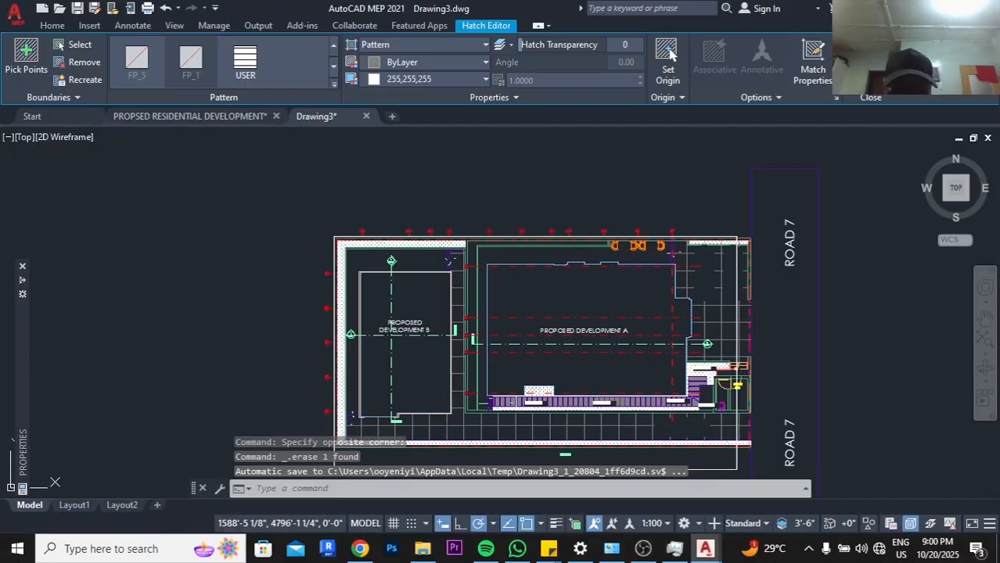
{"action": "scroll", "coordinate": [540, 194], "scroll_direction": "up", "scroll_amount": 2}
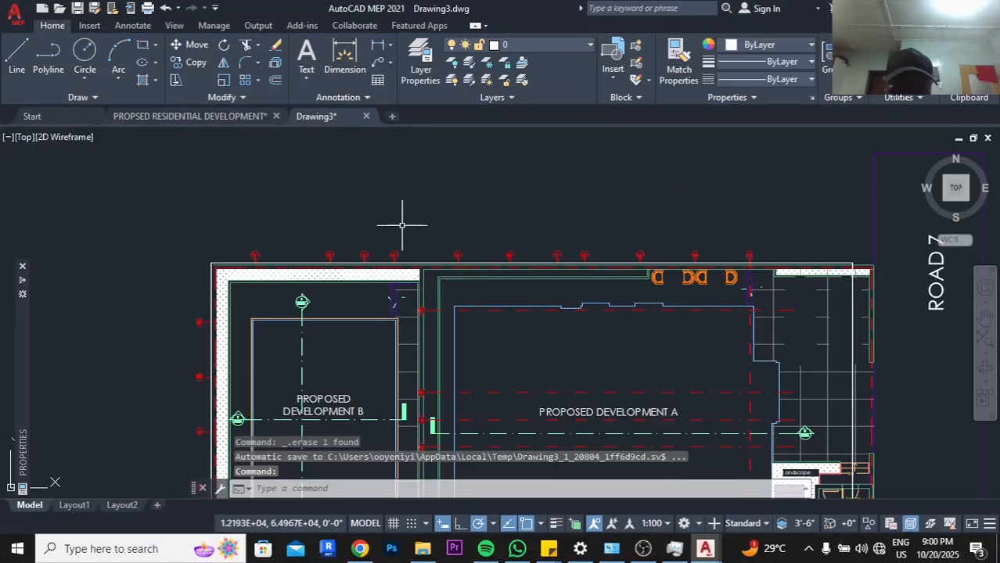
{"action": "scroll", "coordinate": [377, 274], "scroll_direction": "up", "scroll_amount": 2}
{"action": "left_click", "coordinate": [376, 274]}
{"action": "key", "text": "Delete"}
{"action": "scroll", "coordinate": [376, 275], "scroll_direction": "down", "scroll_amount": 5}
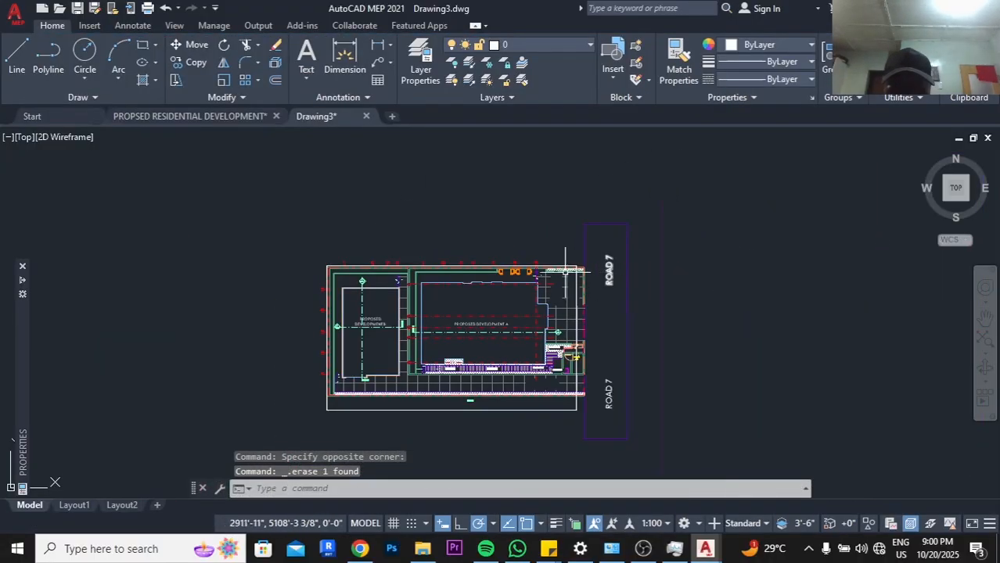
Erase the dotted hatch in the site's north-east corner and the one around the Landscape label near the security room
{"action": "scroll", "coordinate": [551, 250], "scroll_direction": "up", "scroll_amount": 5}
{"action": "left_click", "coordinate": [551, 251]}
{"action": "key", "text": "Delete"}
{"action": "scroll", "coordinate": [551, 250], "scroll_direction": "down", "scroll_amount": 4}
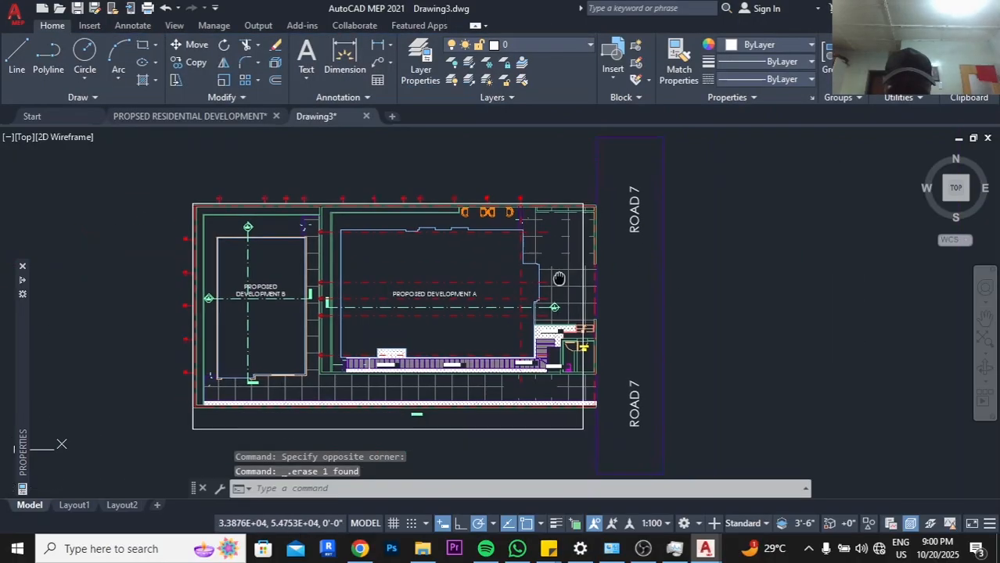
{"action": "scroll", "coordinate": [559, 282], "scroll_direction": "up", "scroll_amount": 5}
{"action": "left_click", "coordinate": [565, 295]}
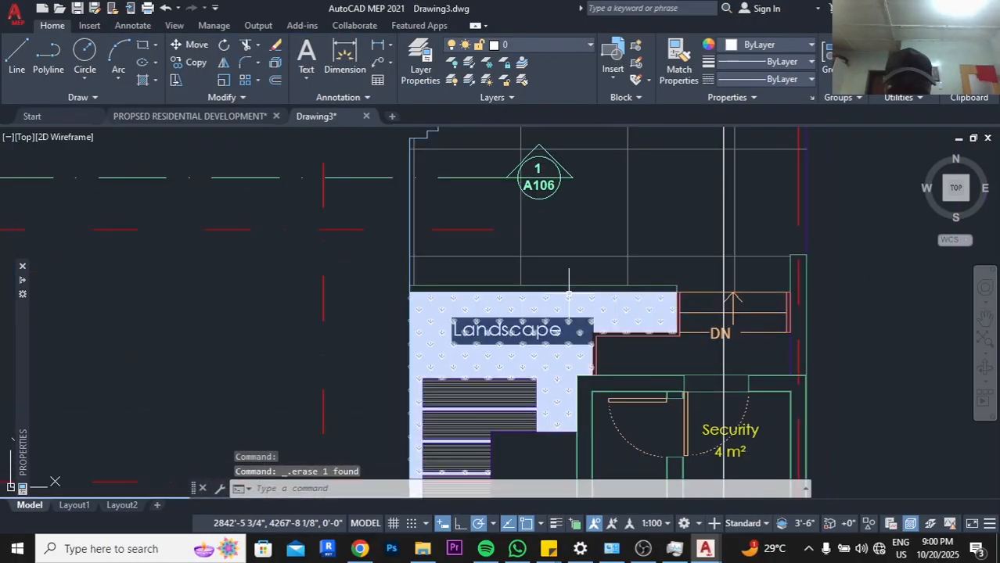
{"action": "left_click", "coordinate": [571, 295]}
{"action": "key", "text": "Delete"}
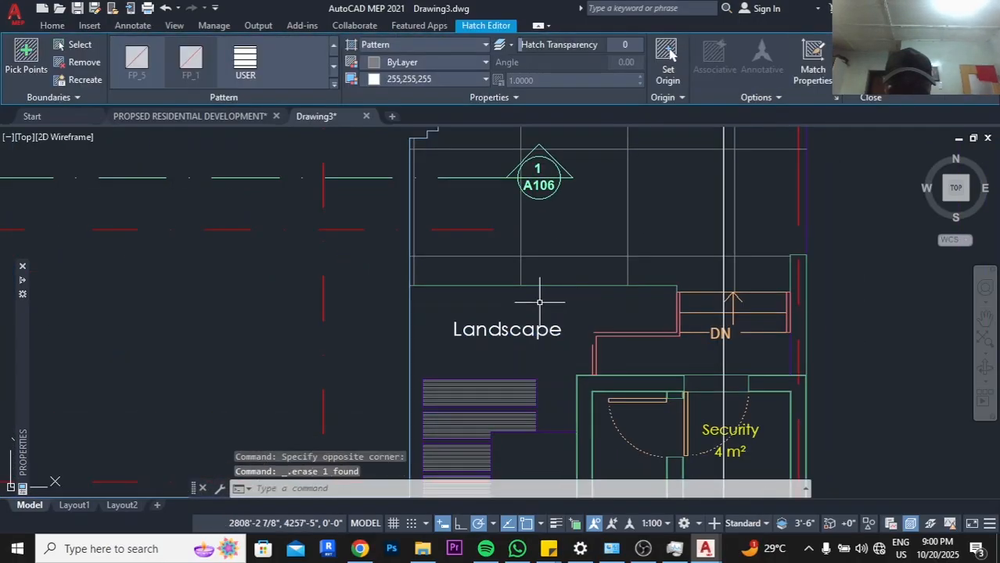
Explode the Landscape label near the security room and the two eastern Landscape labels on the striped strip south of Proposed Development A
{"action": "left_click", "coordinate": [536, 329]}
{"action": "left_click", "coordinate": [278, 65]}
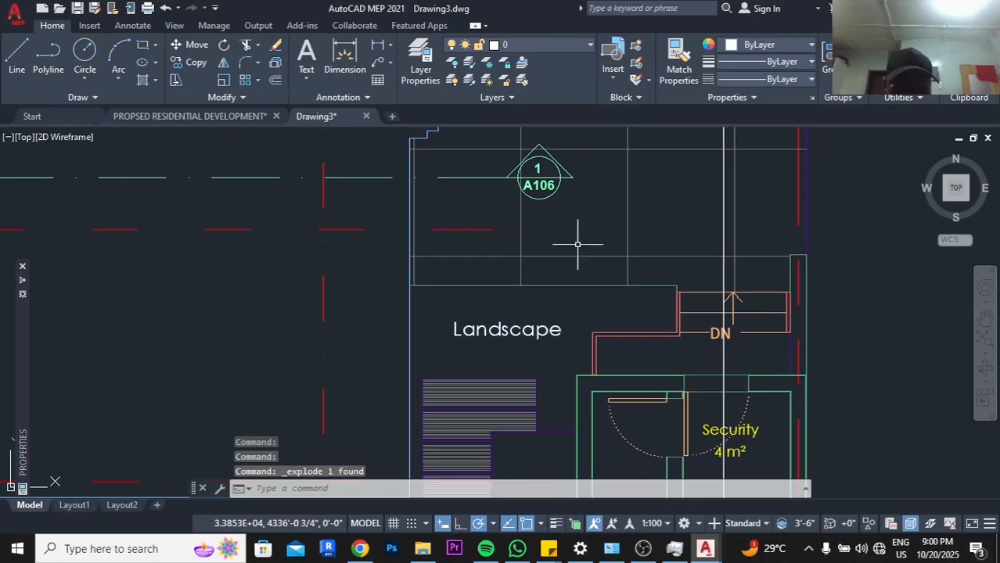
{"action": "scroll", "coordinate": [622, 252], "scroll_direction": "down", "scroll_amount": 4}
{"action": "middle_click_drag", "start_coordinate": [601, 323], "coordinate": [672, 275]}
{"action": "scroll", "coordinate": [664, 316], "scroll_direction": "up", "scroll_amount": 4}
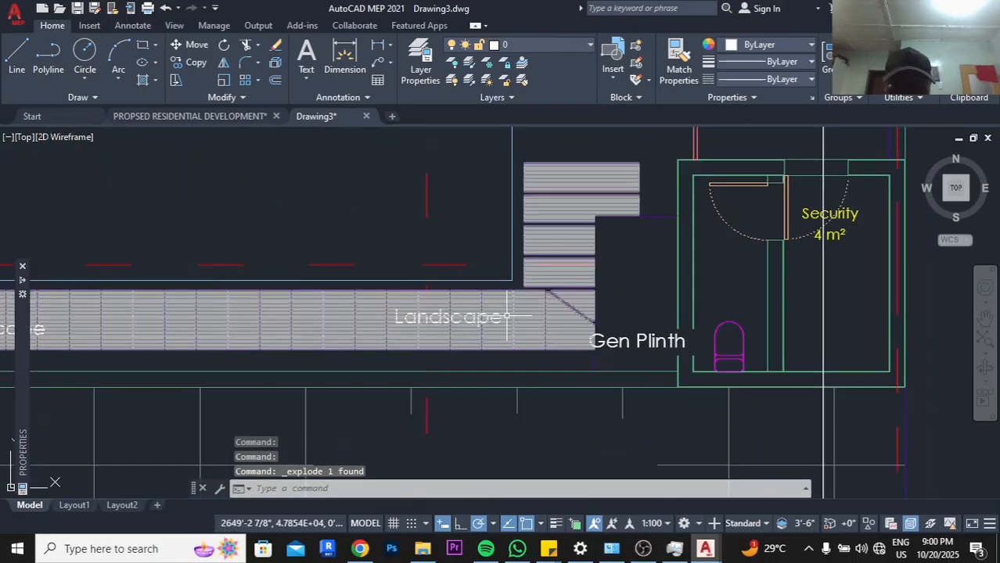
{"action": "scroll", "coordinate": [432, 263], "scroll_direction": "down", "scroll_amount": 2}
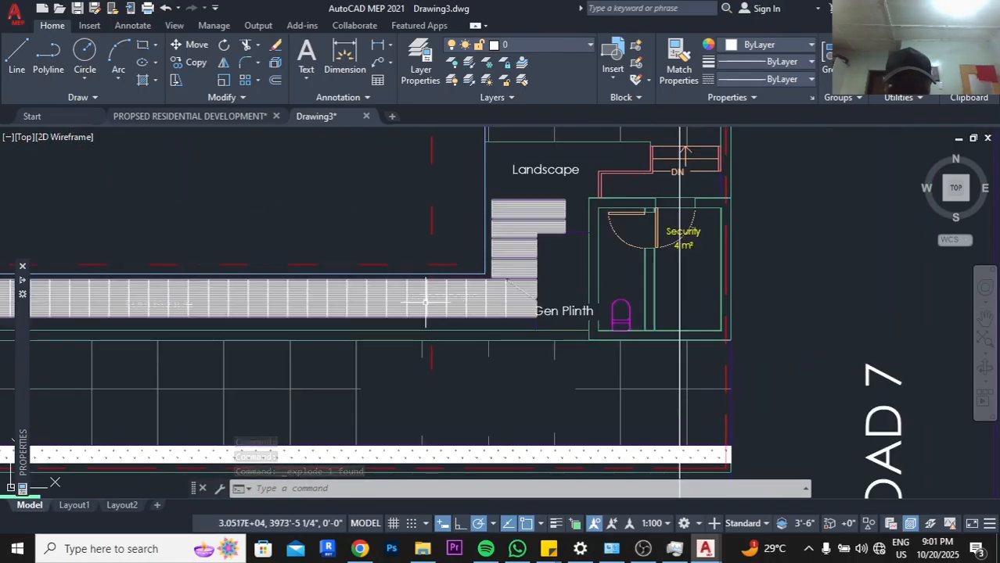
{"action": "left_click", "coordinate": [431, 296]}
{"action": "left_click", "coordinate": [146, 306]}
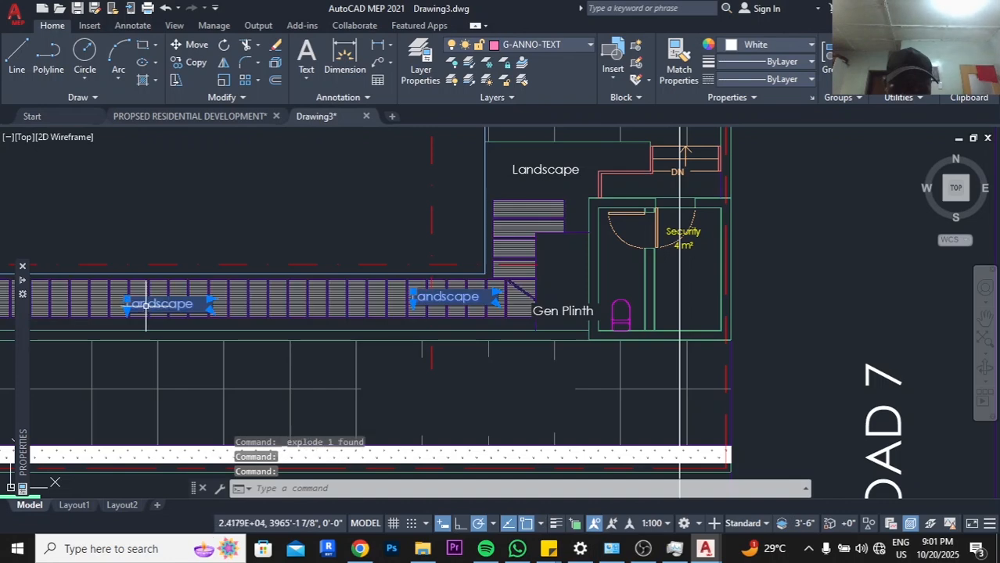
{"action": "left_click", "coordinate": [275, 64]}
Explode the westernmost Landscape label on the striped strip and end the Explode command without selecting anything else
{"action": "scroll", "coordinate": [509, 306], "scroll_direction": "down", "scroll_amount": 4}
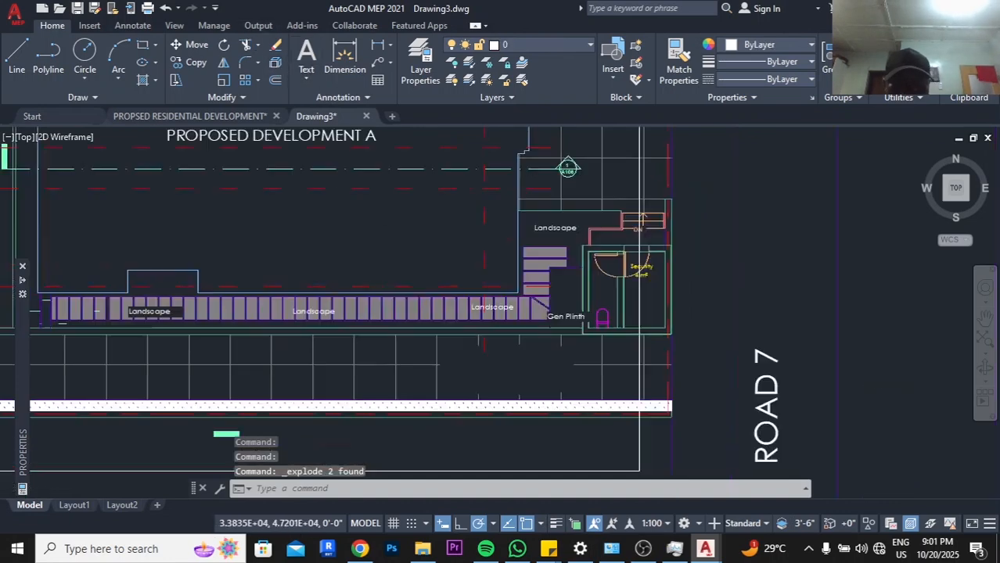
{"action": "scroll", "coordinate": [510, 303], "scroll_direction": "up", "scroll_amount": 4}
{"action": "left_click", "coordinate": [449, 354]}
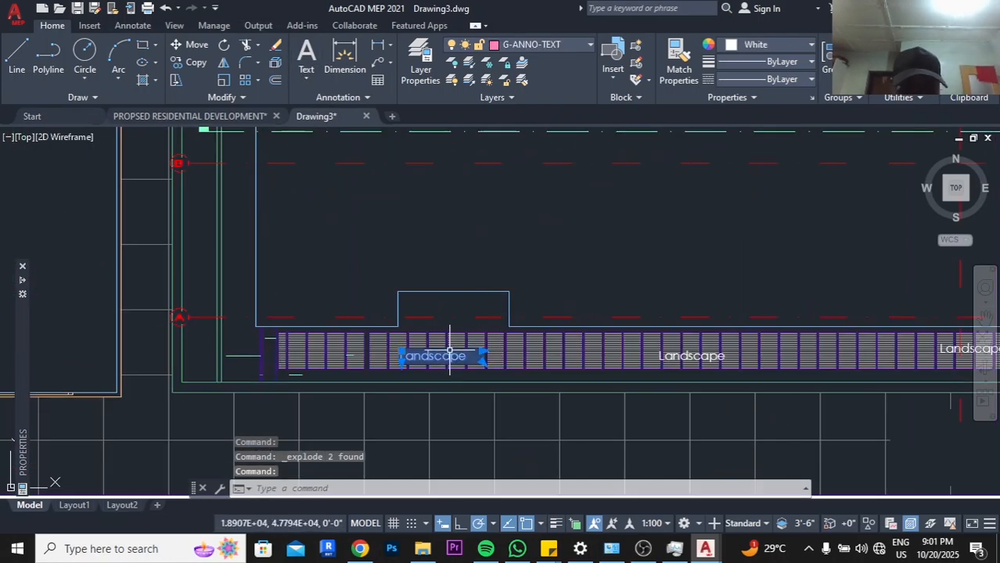
{"action": "left_click", "coordinate": [280, 66]}
{"action": "left_click", "coordinate": [549, 257]}
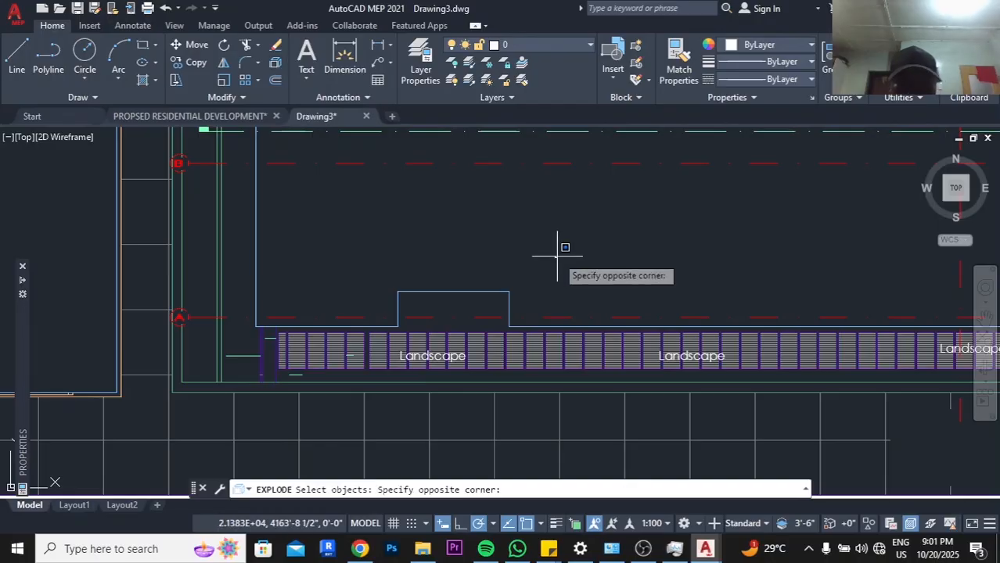
{"action": "left_click", "coordinate": [614, 255]}
{"action": "scroll", "coordinate": [612, 257], "scroll_direction": "down", "scroll_amount": 2}
{"action": "key", "text": "Escape"}
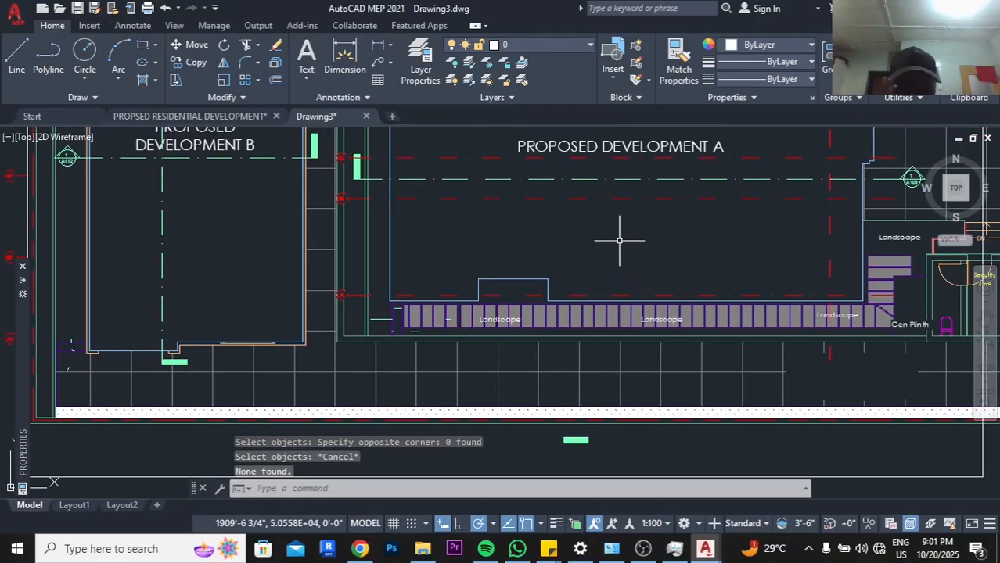
Erase the 1/A106 section marker east of Proposed Development A together with its horizontal dash-dot section line
{"action": "scroll", "coordinate": [602, 270], "scroll_direction": "down", "scroll_amount": 5}
{"action": "scroll", "coordinate": [504, 254], "scroll_direction": "up", "scroll_amount": 5}
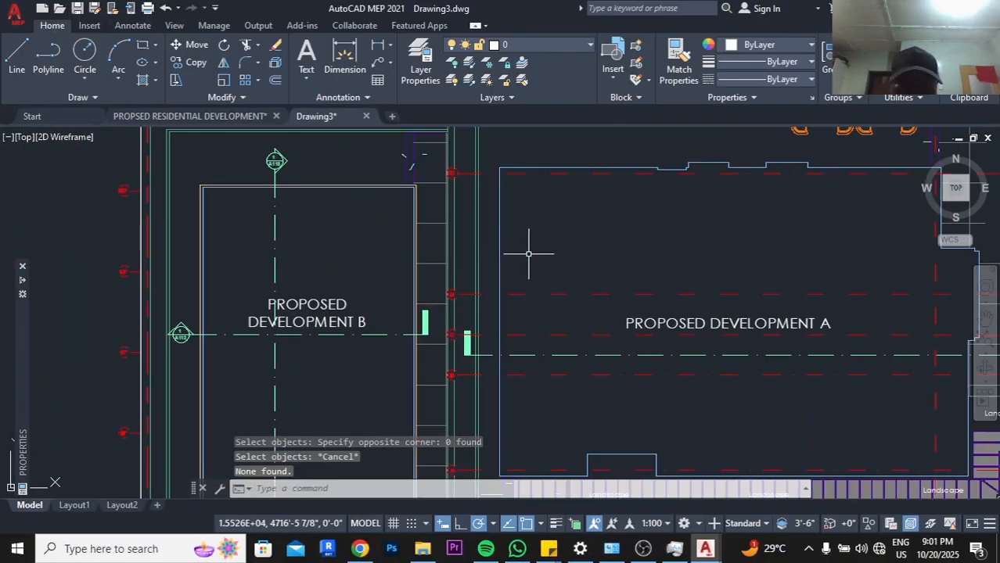
{"action": "scroll", "coordinate": [601, 265], "scroll_direction": "down", "scroll_amount": 3}
{"action": "scroll", "coordinate": [770, 290], "scroll_direction": "up", "scroll_amount": 6}
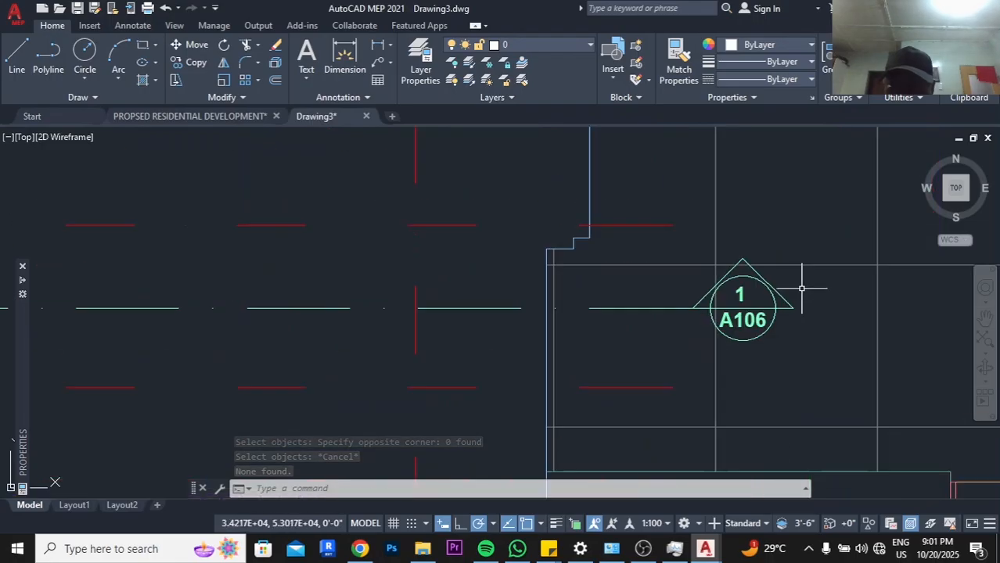
{"action": "left_click", "coordinate": [801, 289]}
{"action": "key", "text": "Delete"}
{"action": "left_click", "coordinate": [655, 292]}
{"action": "left_click", "coordinate": [620, 332]}
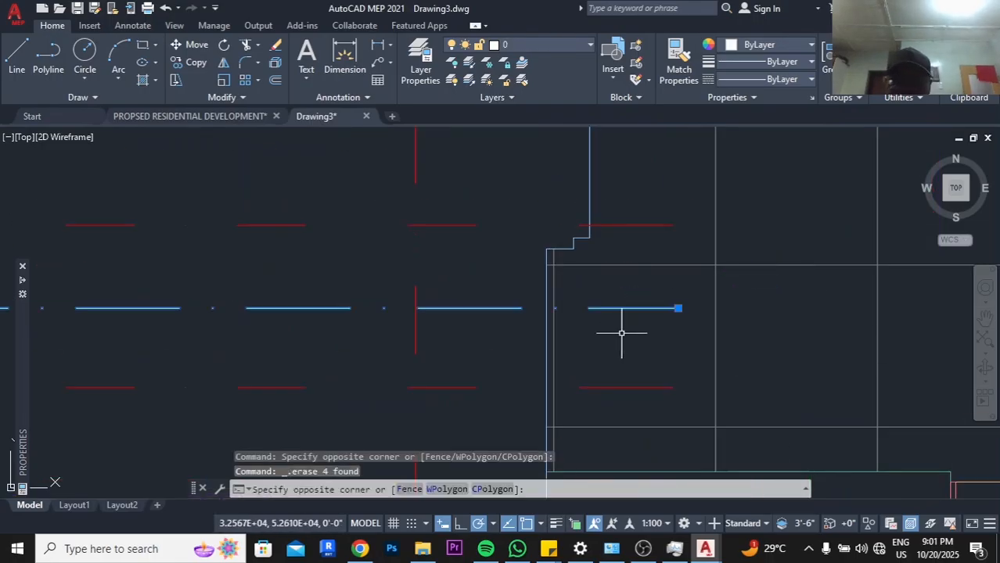
{"action": "key", "text": "Delete"}
Erase the solid green section end bar beside grid C, just west of Proposed Development A
{"action": "scroll", "coordinate": [709, 305], "scroll_direction": "down", "scroll_amount": 6}
{"action": "middle_click_drag", "start_coordinate": [485, 309], "coordinate": [795, 313]}
{"action": "scroll", "coordinate": [488, 293], "scroll_direction": "up", "scroll_amount": 5}
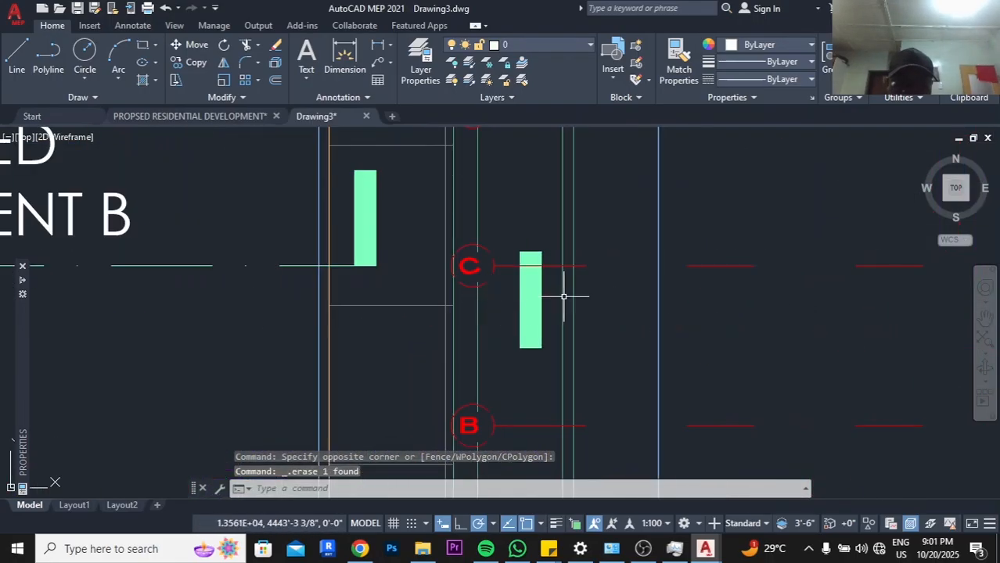
{"action": "scroll", "coordinate": [631, 291], "scroll_direction": "down", "scroll_amount": 6}
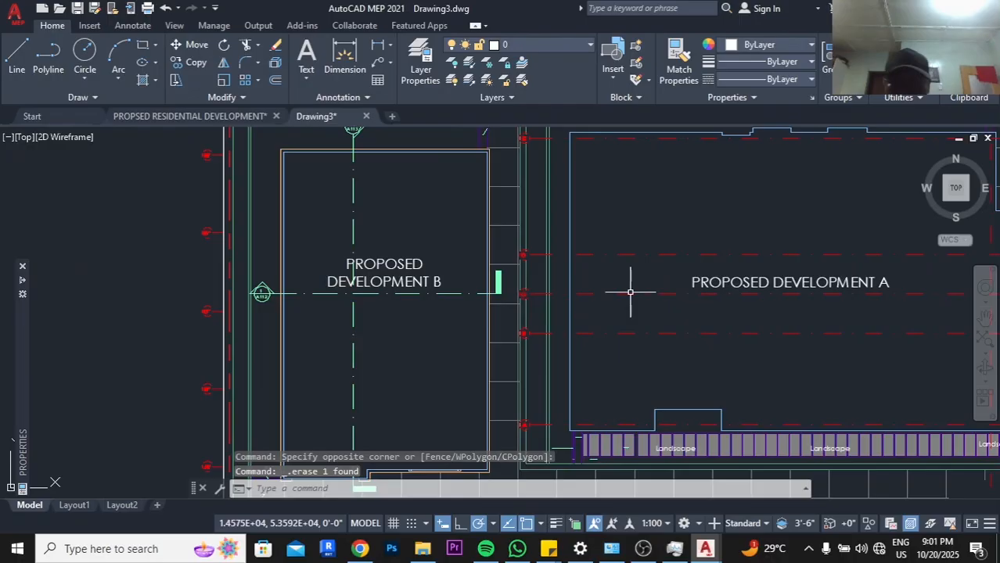
Erase the solid green section end bar east of Proposed Development B together with its horizontal dash-dot section line
{"action": "scroll", "coordinate": [498, 282], "scroll_direction": "up", "scroll_amount": 5}
{"action": "left_click", "coordinate": [515, 277]}
{"action": "left_click", "coordinate": [465, 345]}
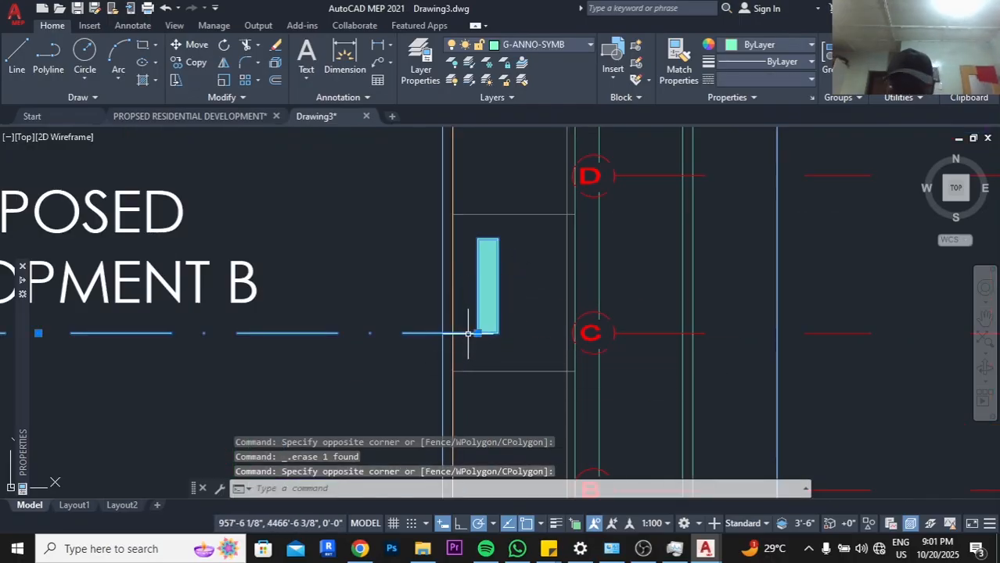
{"action": "key", "text": "Delete"}
Erase the vertical dash-dot section line running through Proposed Development B
{"action": "scroll", "coordinate": [469, 337], "scroll_direction": "down", "scroll_amount": 5}
{"action": "scroll", "coordinate": [448, 341], "scroll_direction": "up", "scroll_amount": 2}
{"action": "scroll", "coordinate": [449, 345], "scroll_direction": "down", "scroll_amount": 2}
{"action": "left_click", "coordinate": [457, 350]}
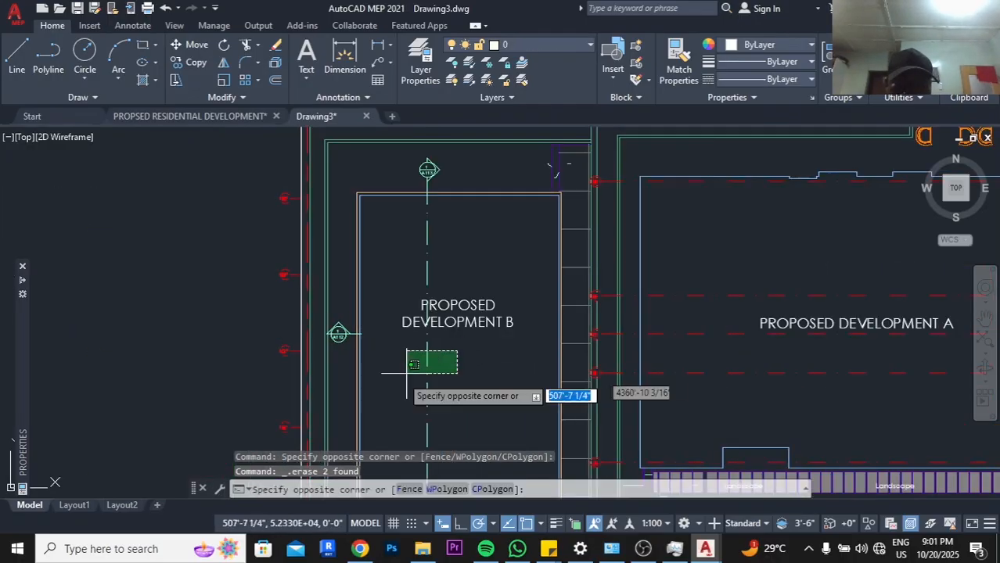
{"action": "left_click", "coordinate": [407, 373]}
{"action": "key", "text": "Delete"}
Erase the section markers north and west of Proposed Development B together with the building's orange outer outline
{"action": "scroll", "coordinate": [481, 338], "scroll_direction": "down", "scroll_amount": 2}
{"action": "scroll", "coordinate": [437, 212], "scroll_direction": "up", "scroll_amount": 2}
{"action": "left_click", "coordinate": [429, 226]}
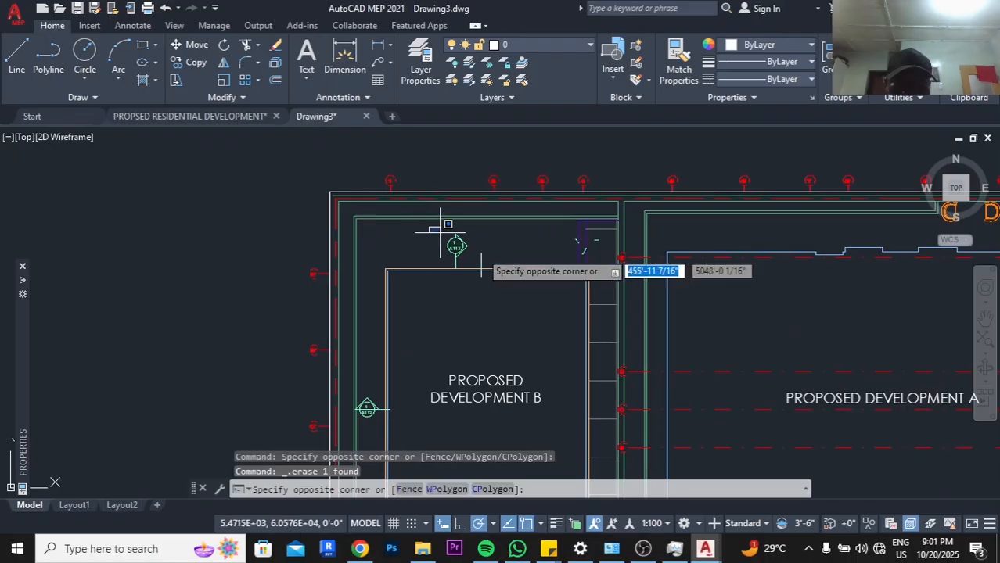
{"action": "left_click", "coordinate": [480, 266]}
{"action": "key", "text": "Delete"}
{"action": "left_click", "coordinate": [386, 397]}
{"action": "left_click", "coordinate": [375, 389]}
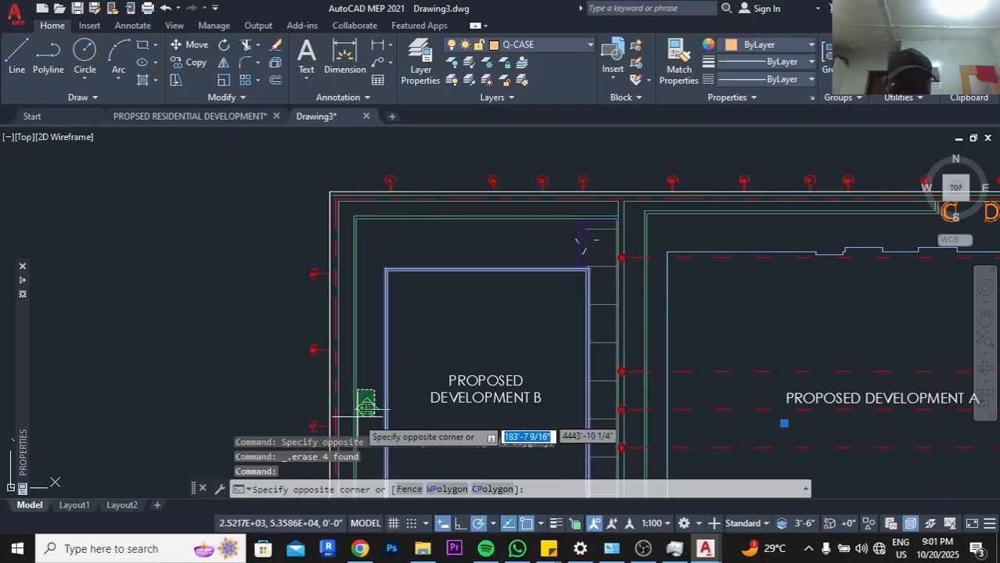
{"action": "left_click", "coordinate": [356, 417]}
{"action": "key", "text": "Delete"}
{"action": "scroll", "coordinate": [495, 321], "scroll_direction": "down", "scroll_amount": 2}
{"action": "scroll", "coordinate": [532, 330], "scroll_direction": "down", "scroll_amount": 3}
{"action": "scroll", "coordinate": [664, 252], "scroll_direction": "up", "scroll_amount": 5}
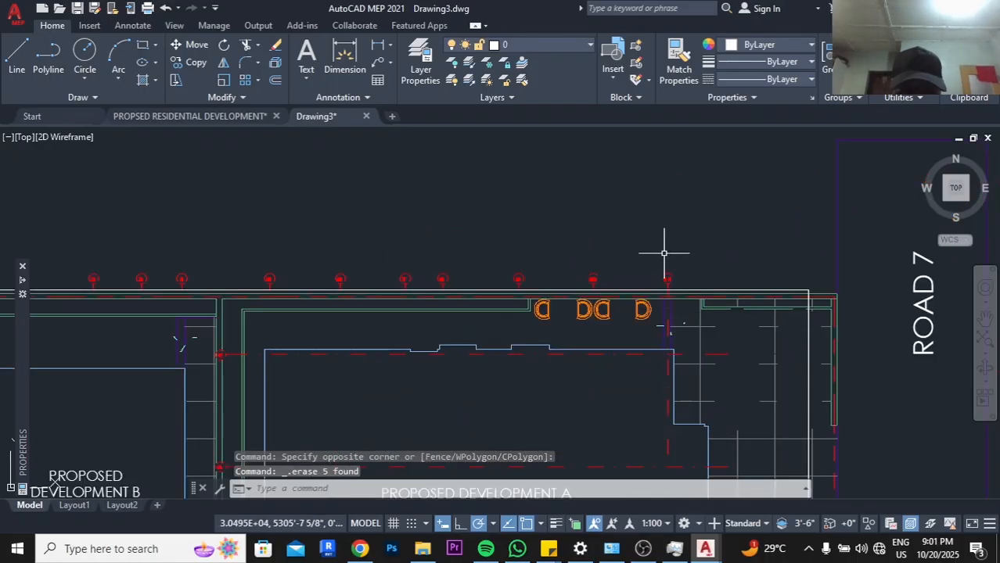
{"action": "scroll", "coordinate": [663, 254], "scroll_direction": "down", "scroll_amount": 4}
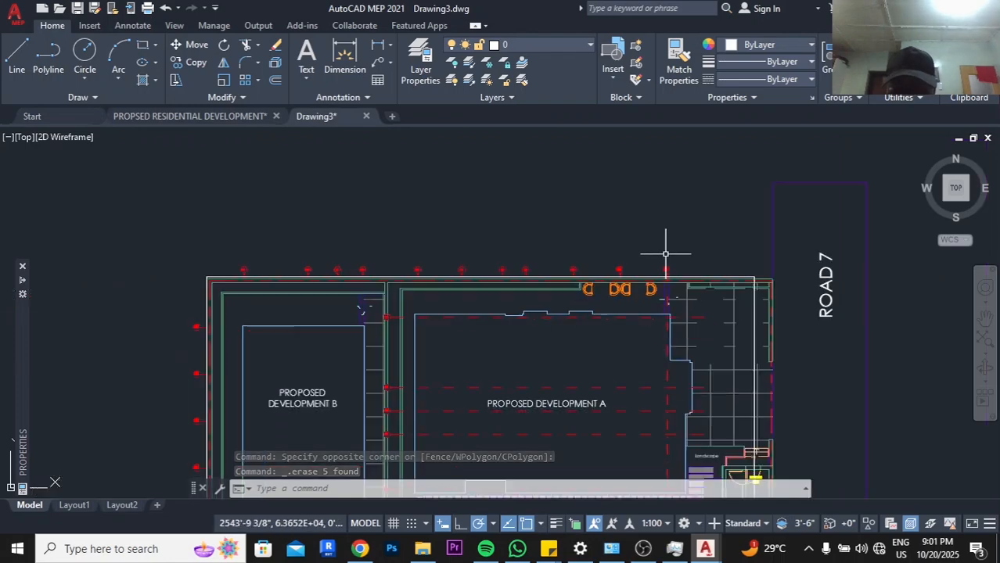
{"action": "scroll", "coordinate": [639, 360], "scroll_direction": "up", "scroll_amount": 3}
{"action": "scroll", "coordinate": [640, 360], "scroll_direction": "down", "scroll_amount": 2}
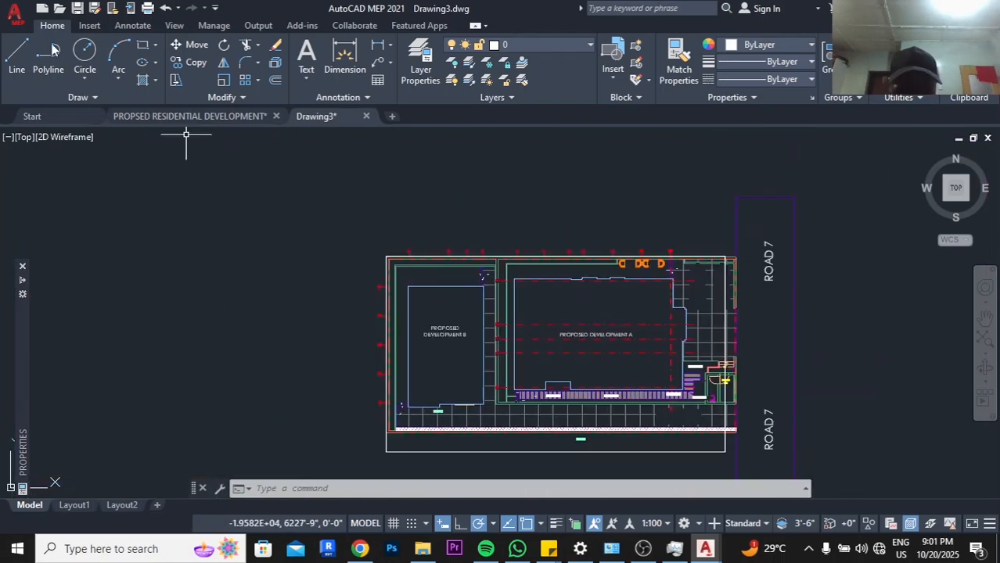
Draw a rectangle across Proposed Development A, from the gap between the two developments to a point south-east of the site beyond Road 7
{"action": "left_click", "coordinate": [143, 45]}
{"action": "scroll", "coordinate": [579, 337], "scroll_direction": "up", "scroll_amount": 8}
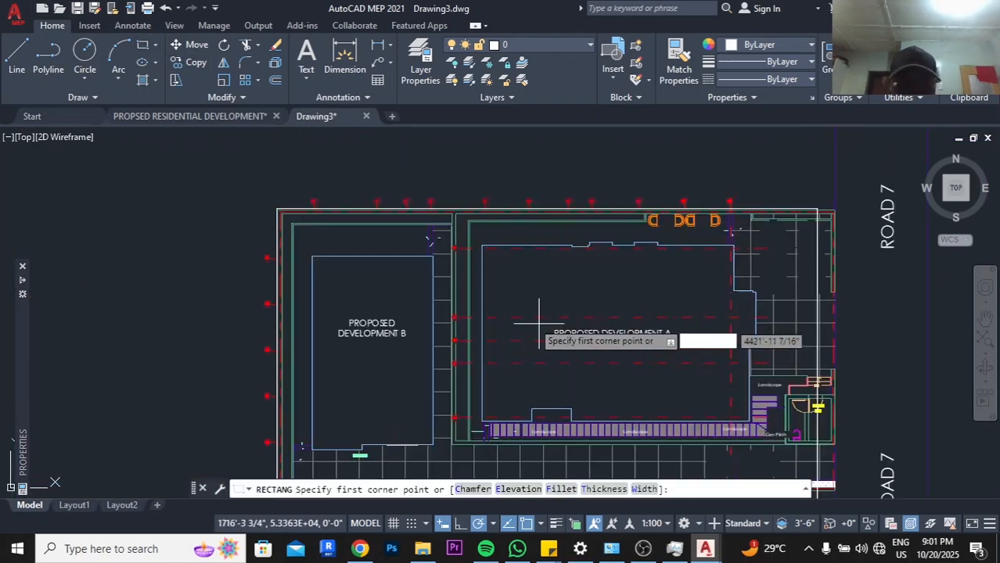
{"action": "left_click", "coordinate": [542, 231]}
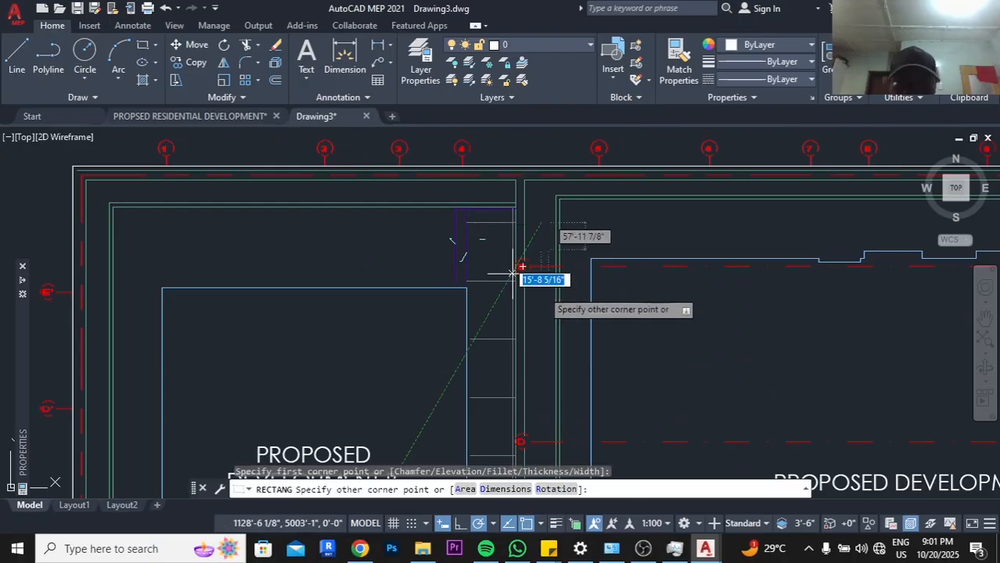
{"action": "scroll", "coordinate": [641, 313], "scroll_direction": "down", "scroll_amount": 6}
{"action": "scroll", "coordinate": [641, 348], "scroll_direction": "up", "scroll_amount": 3}
{"action": "scroll", "coordinate": [782, 375], "scroll_direction": "down", "scroll_amount": 2}
{"action": "left_click", "coordinate": [866, 399]}
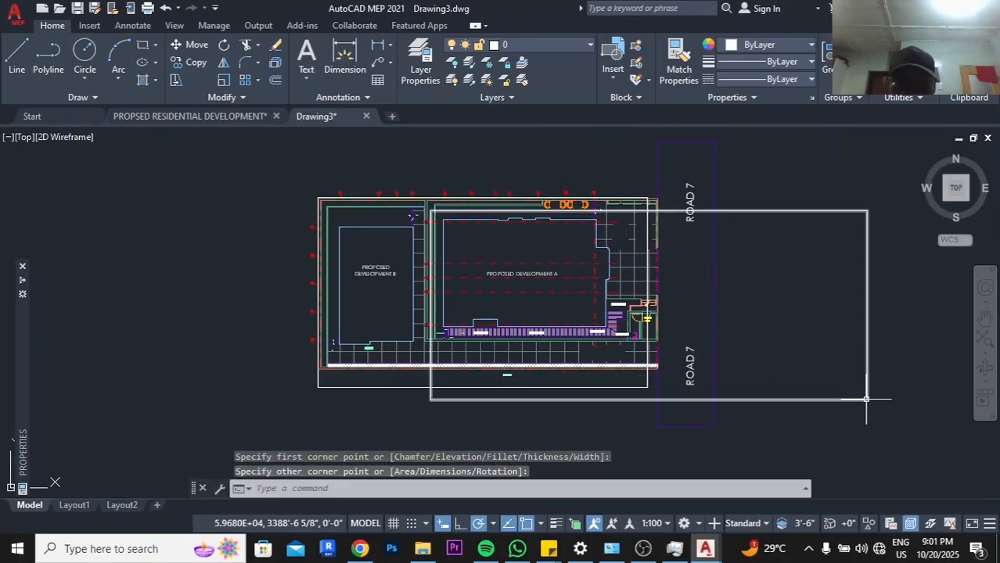
Use the new rectangle across Proposed Development A as the cutting edge and trim grid line A east of its west side
{"action": "scroll", "coordinate": [427, 255], "scroll_direction": "up", "scroll_amount": 6}
{"action": "scroll", "coordinate": [419, 252], "scroll_direction": "down", "scroll_amount": 6}
{"action": "left_click", "coordinate": [756, 365]}
{"action": "left_click", "coordinate": [725, 416]}
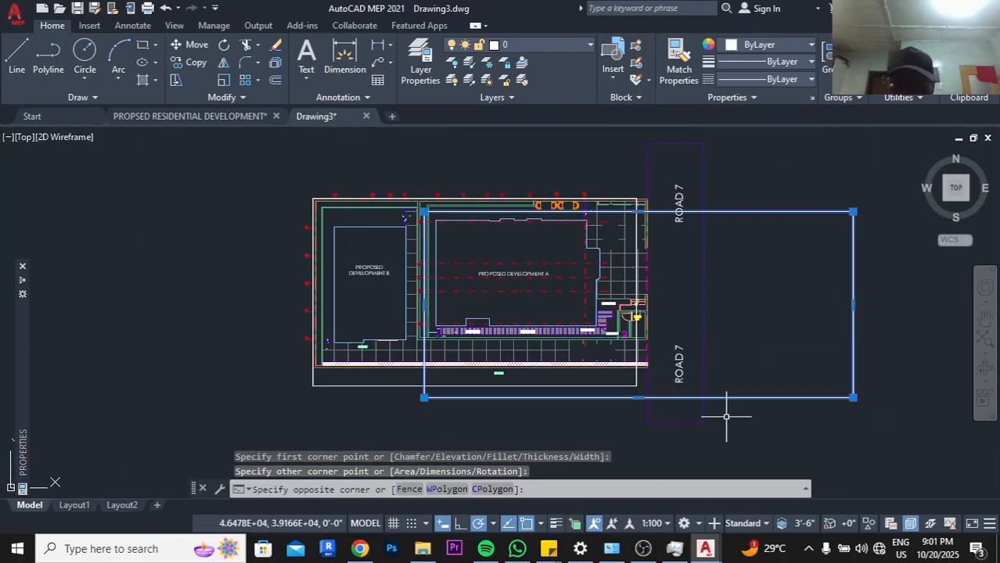
{"action": "type", "text": "TRI"}
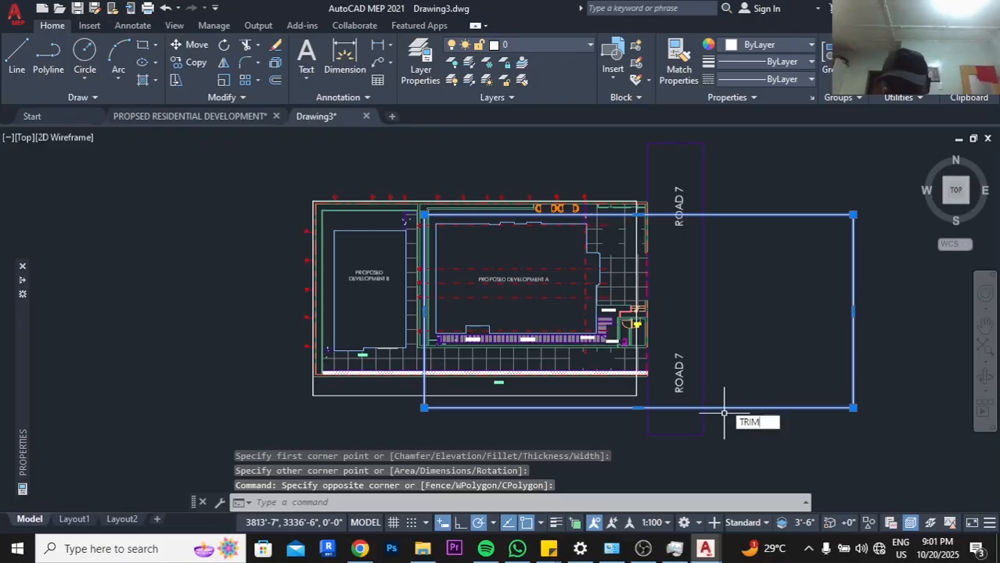
{"action": "type", "text": "M"}
{"action": "key", "text": "Return"}
{"action": "scroll", "coordinate": [461, 258], "scroll_direction": "up", "scroll_amount": 6}
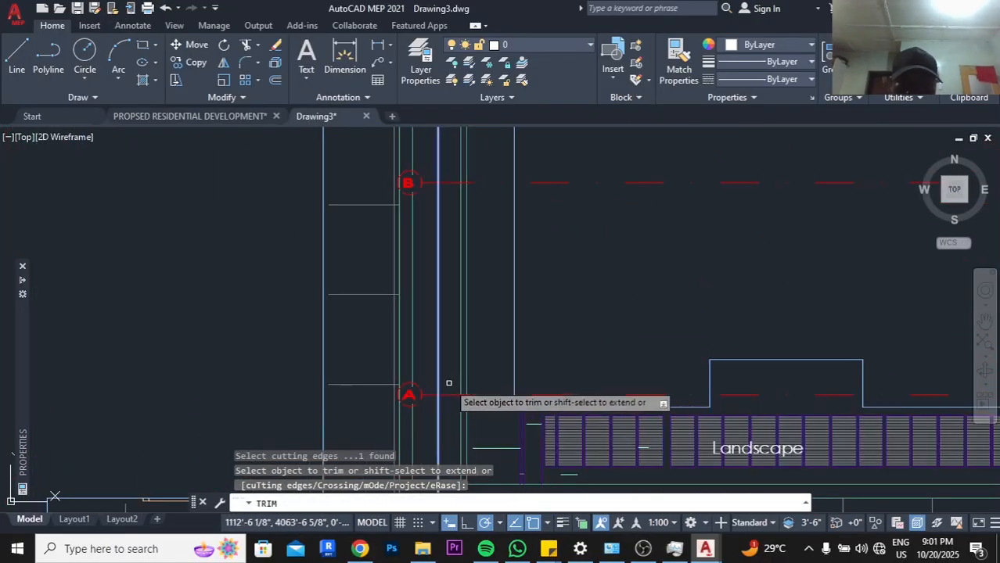
{"action": "left_click", "coordinate": [448, 383]}
{"action": "left_click", "coordinate": [472, 404]}
Trim grid lines B, C and D east of the rectangle's west side, clearing them from Proposed Development A
{"action": "scroll", "coordinate": [474, 397], "scroll_direction": "down", "scroll_amount": 6}
{"action": "scroll", "coordinate": [475, 303], "scroll_direction": "up", "scroll_amount": 5}
{"action": "left_click", "coordinate": [438, 333]}
{"action": "left_click", "coordinate": [448, 367]}
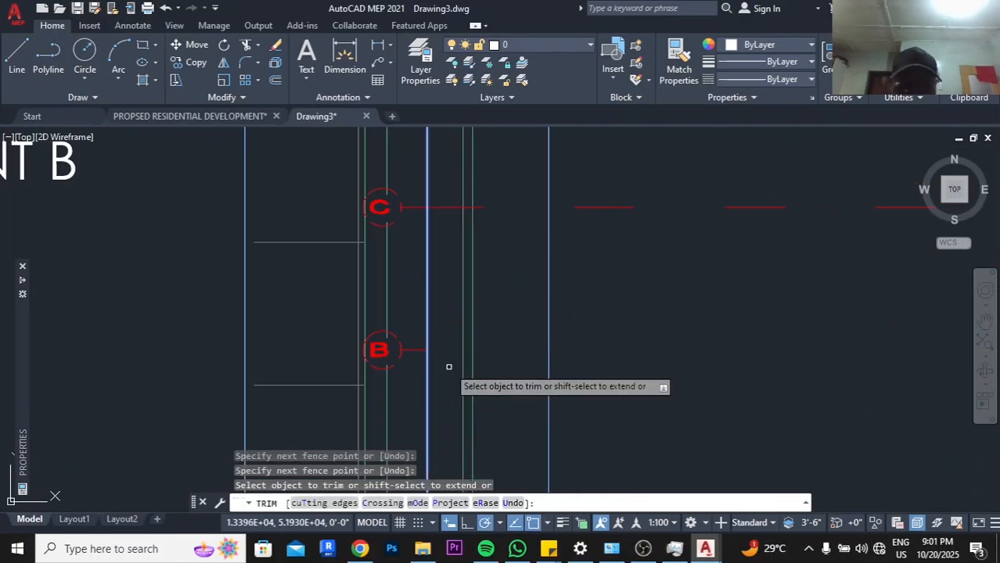
{"action": "scroll", "coordinate": [448, 367], "scroll_direction": "down", "scroll_amount": 6}
{"action": "scroll", "coordinate": [446, 336], "scroll_direction": "up", "scroll_amount": 6}
{"action": "left_click", "coordinate": [442, 349]}
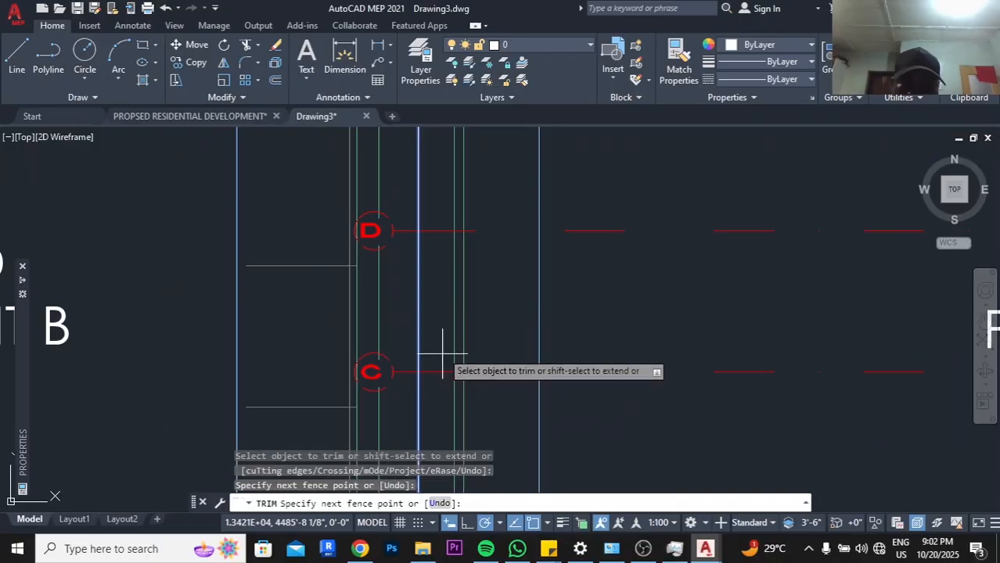
{"action": "left_click", "coordinate": [436, 378]}
{"action": "key", "text": "Return"}
{"action": "scroll", "coordinate": [435, 290], "scroll_direction": "down", "scroll_amount": 6}
{"action": "scroll", "coordinate": [579, 312], "scroll_direction": "up", "scroll_amount": 3}
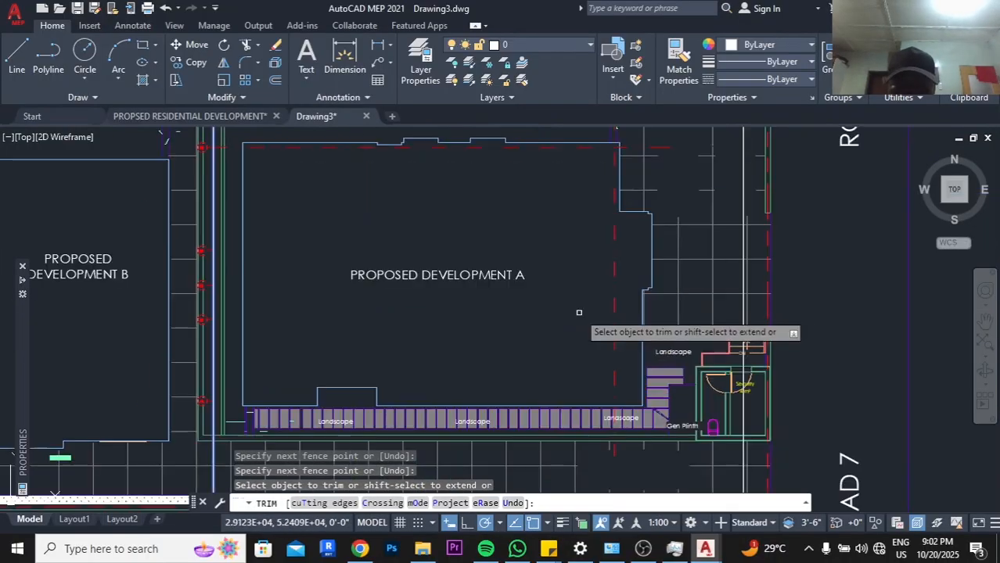
{"action": "key", "text": "Escape"}
{"action": "left_click", "coordinate": [623, 334]}
{"action": "left_click", "coordinate": [568, 334]}
{"action": "middle_click_drag", "start_coordinate": [613, 192], "coordinate": [614, 339]}
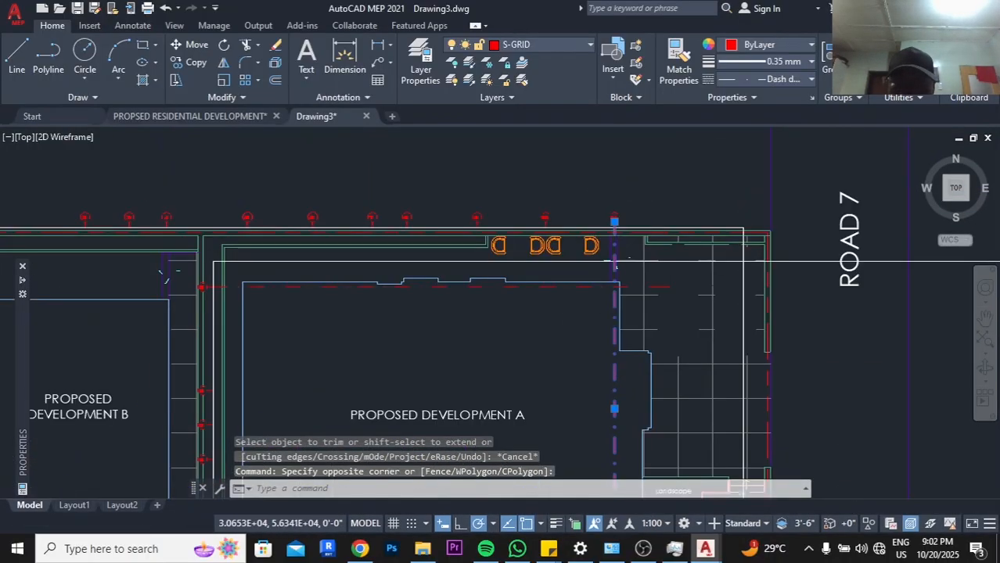
{"action": "scroll", "coordinate": [618, 265], "scroll_direction": "up", "scroll_amount": 4}
{"action": "scroll", "coordinate": [620, 329], "scroll_direction": "down", "scroll_amount": 5}
{"action": "scroll", "coordinate": [622, 342], "scroll_direction": "up", "scroll_amount": 3}
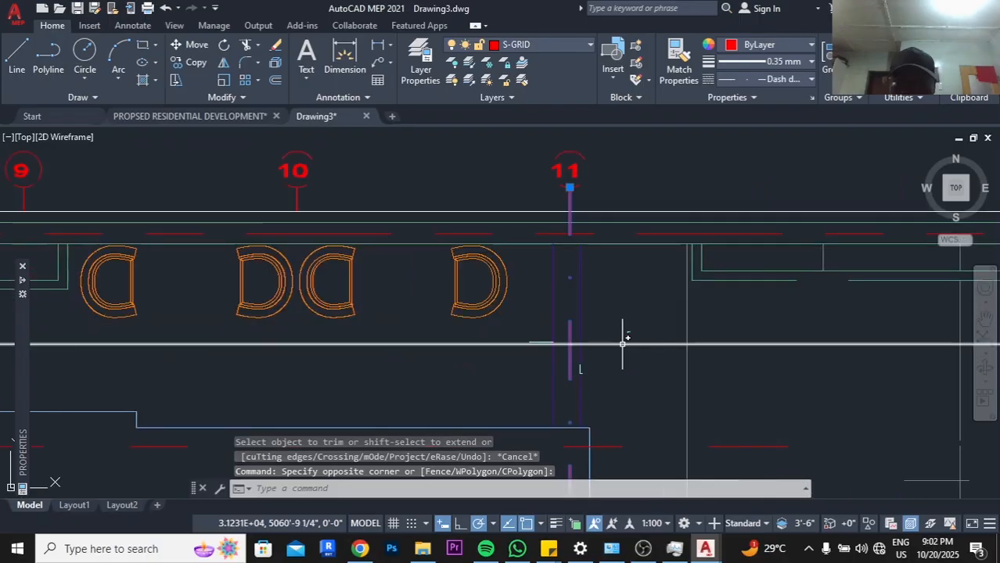
{"action": "key", "text": "Escape"}
{"action": "scroll", "coordinate": [622, 342], "scroll_direction": "down", "scroll_amount": 4}
{"action": "scroll", "coordinate": [633, 368], "scroll_direction": "up", "scroll_amount": 2}
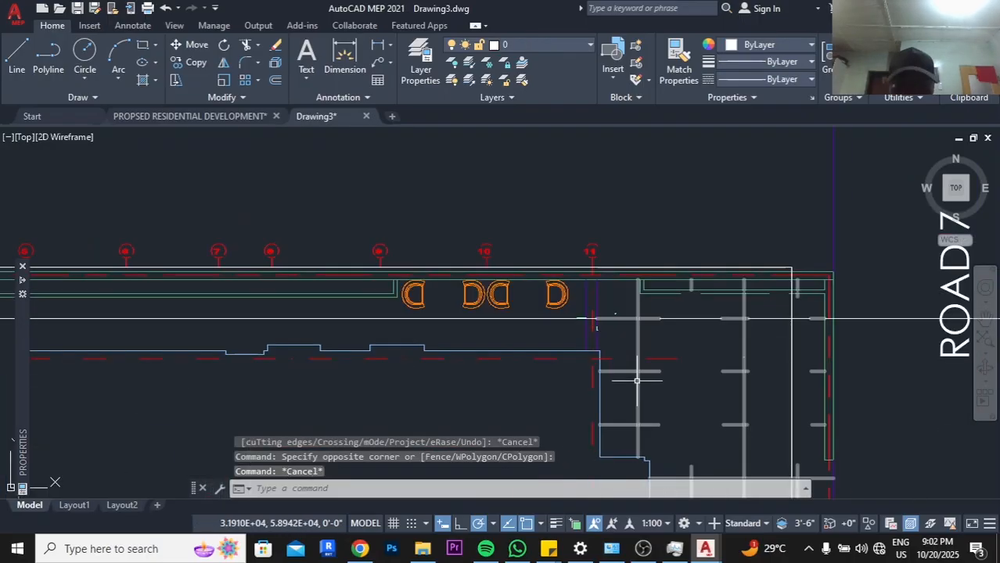
{"action": "scroll", "coordinate": [592, 342], "scroll_direction": "up", "scroll_amount": 4}
{"action": "scroll", "coordinate": [632, 354], "scroll_direction": "down", "scroll_amount": 2}
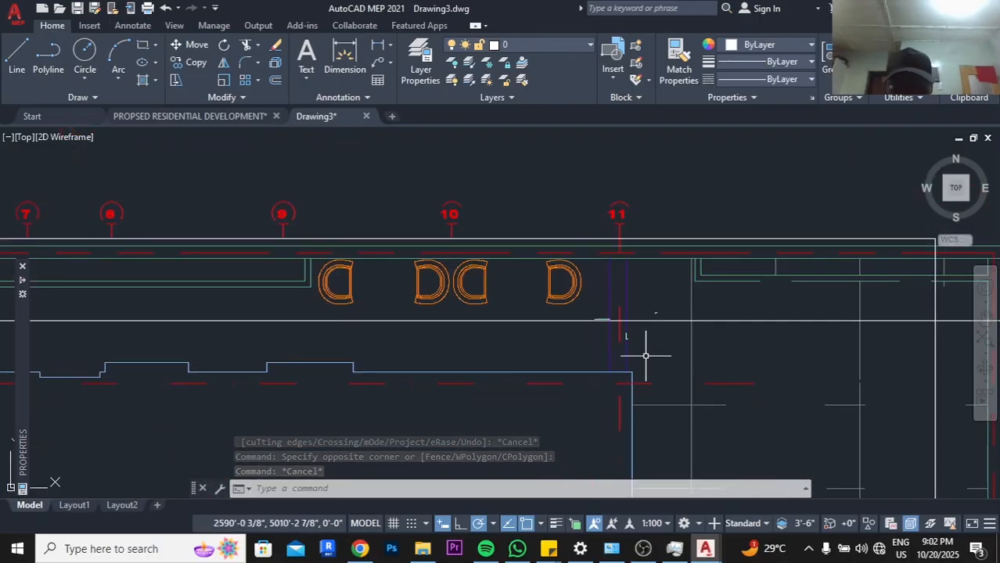
Trim grid line 11 south of the rectangle's north side, using the rectangle as the cutting edge
{"action": "left_click", "coordinate": [664, 321]}
{"action": "type", "text": "TRIM"}
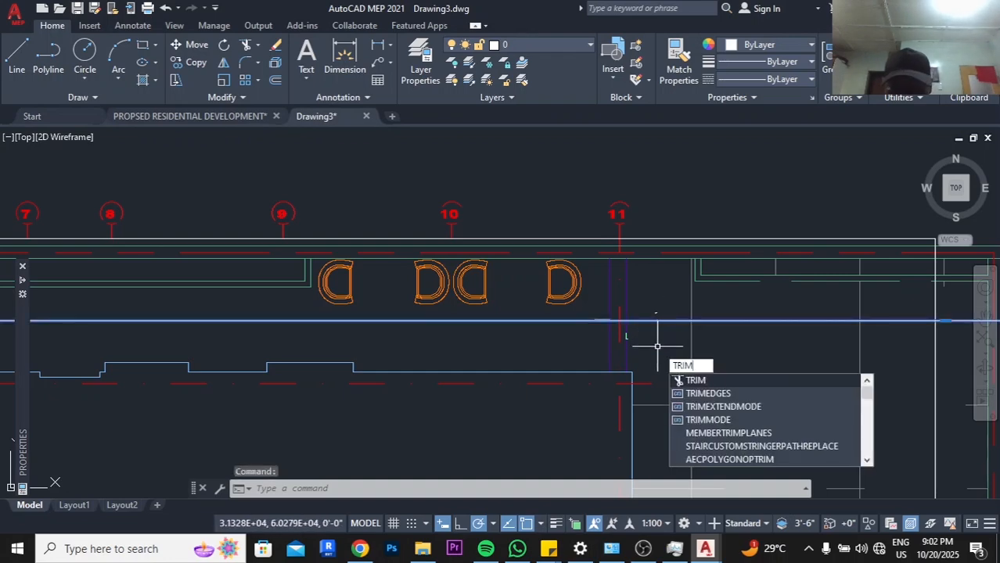
{"action": "key", "text": "Return"}
{"action": "scroll", "coordinate": [634, 337], "scroll_direction": "up", "scroll_amount": 3}
{"action": "left_click_drag", "start_coordinate": [631, 294], "coordinate": [611, 298]}
{"action": "scroll", "coordinate": [611, 298], "scroll_direction": "down", "scroll_amount": 5}
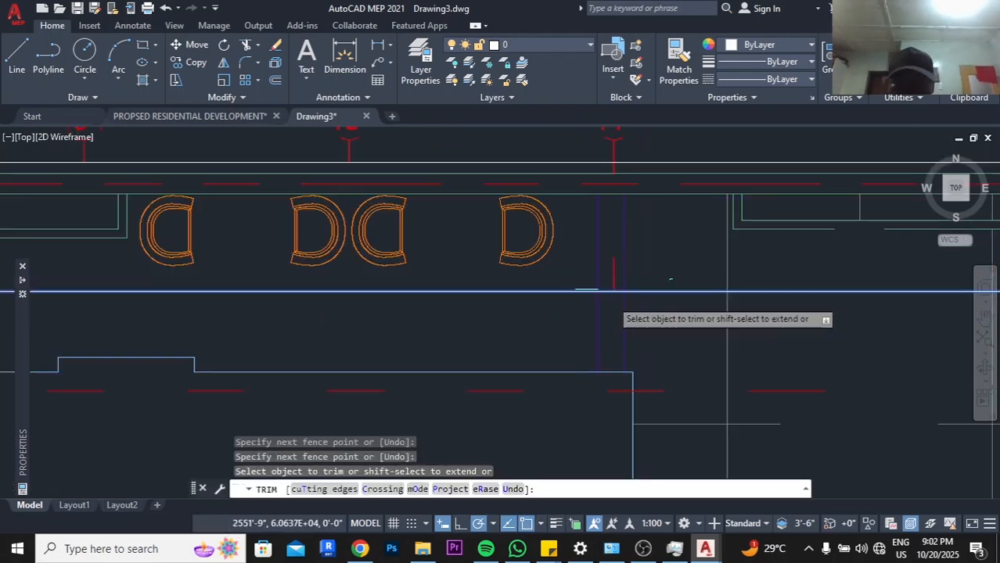
Trim the horizontal grid line running along the north wall of Proposed Development A inside the rectangle
{"action": "scroll", "coordinate": [672, 370], "scroll_direction": "down", "scroll_amount": 1}
{"action": "scroll", "coordinate": [664, 369], "scroll_direction": "up", "scroll_amount": 2}
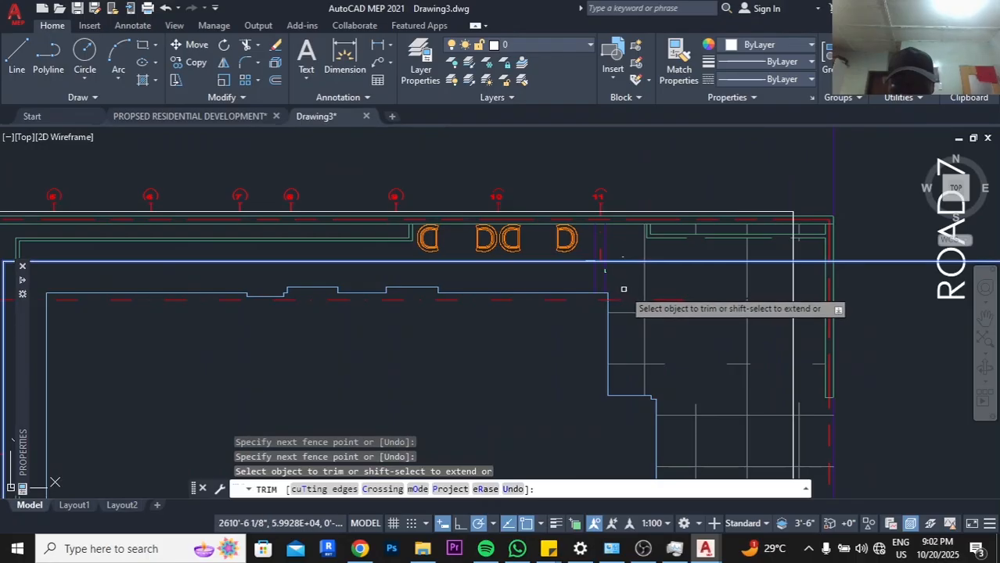
{"action": "left_click_drag", "start_coordinate": [621, 297], "coordinate": [659, 304]}
{"action": "scroll", "coordinate": [666, 331], "scroll_direction": "down", "scroll_amount": 4}
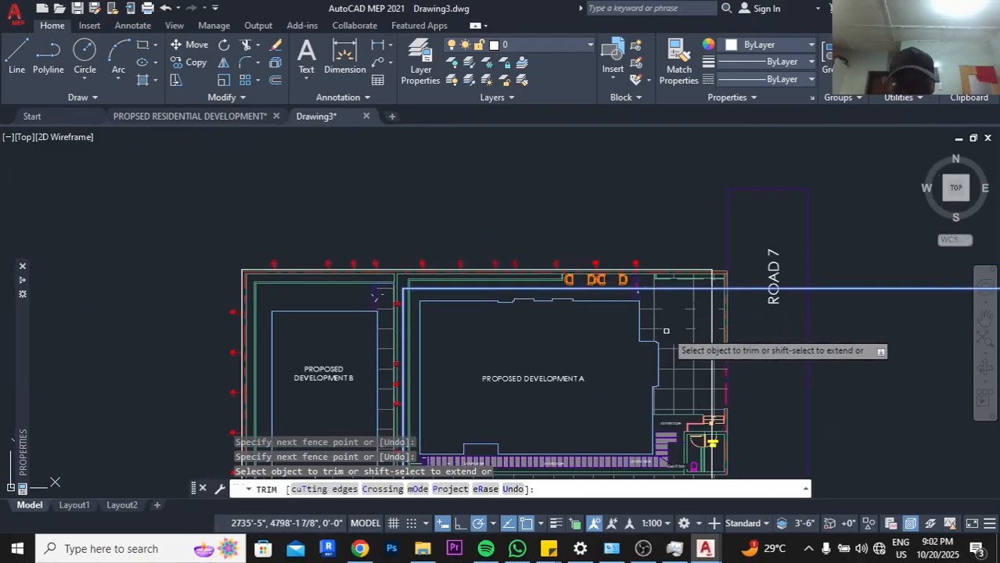
{"action": "middle_click_drag", "start_coordinate": [666, 331], "coordinate": [655, 284]}
{"action": "key", "text": "Escape"}
Erase the rectangle that served as the cutting edge across Proposed Development A and Road 7
{"action": "scroll", "coordinate": [604, 266], "scroll_direction": "up", "scroll_amount": 8}
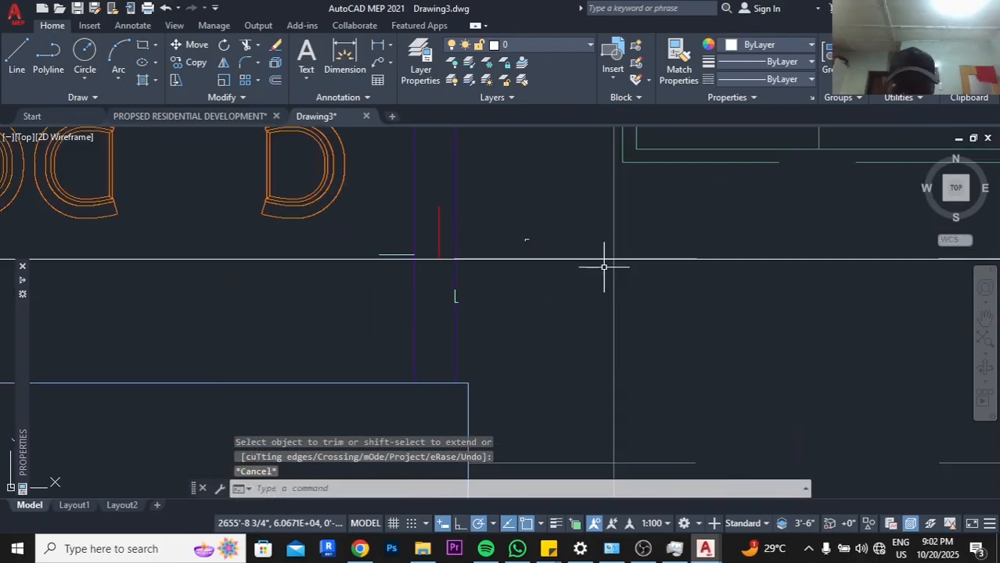
{"action": "scroll", "coordinate": [540, 267], "scroll_direction": "down", "scroll_amount": 7}
{"action": "left_click", "coordinate": [669, 254]}
{"action": "left_click", "coordinate": [651, 299]}
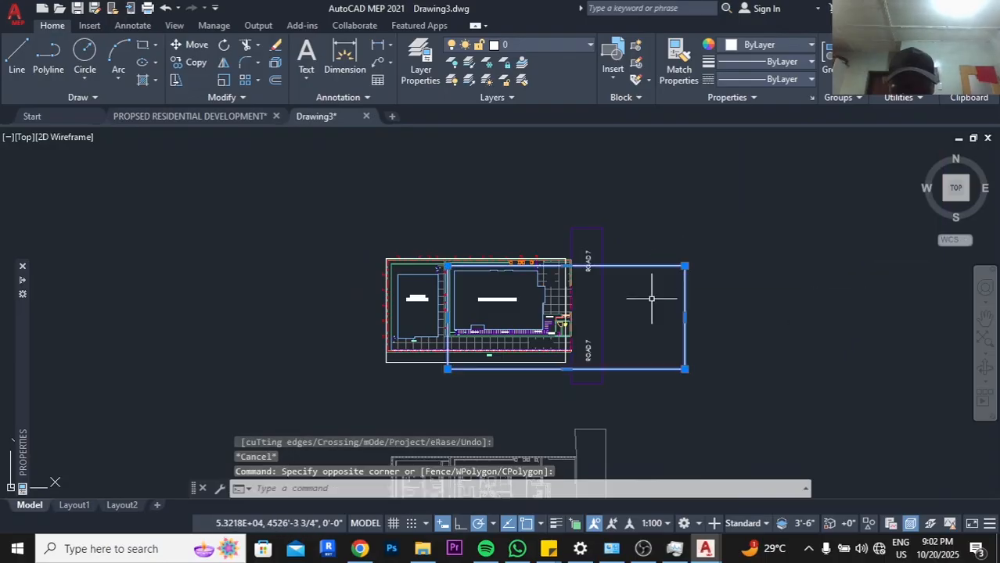
{"action": "key", "text": "Delete"}
Erase the solid green bar south of the site and the white dotted hatch strip along the southern boundary
{"action": "scroll", "coordinate": [501, 297], "scroll_direction": "up", "scroll_amount": 5}
{"action": "scroll", "coordinate": [582, 331], "scroll_direction": "down", "scroll_amount": 2}
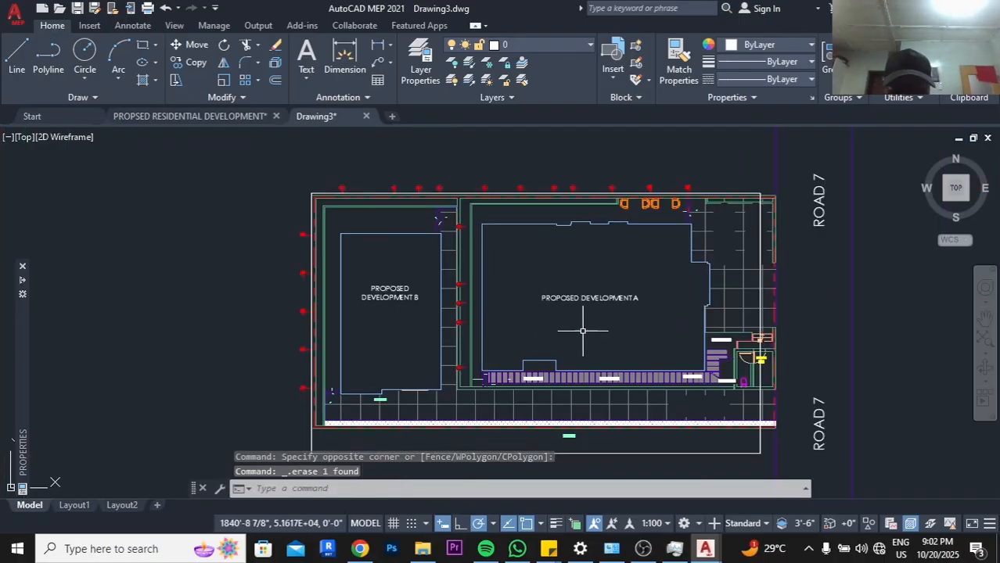
{"action": "scroll", "coordinate": [591, 375], "scroll_direction": "up", "scroll_amount": 6}
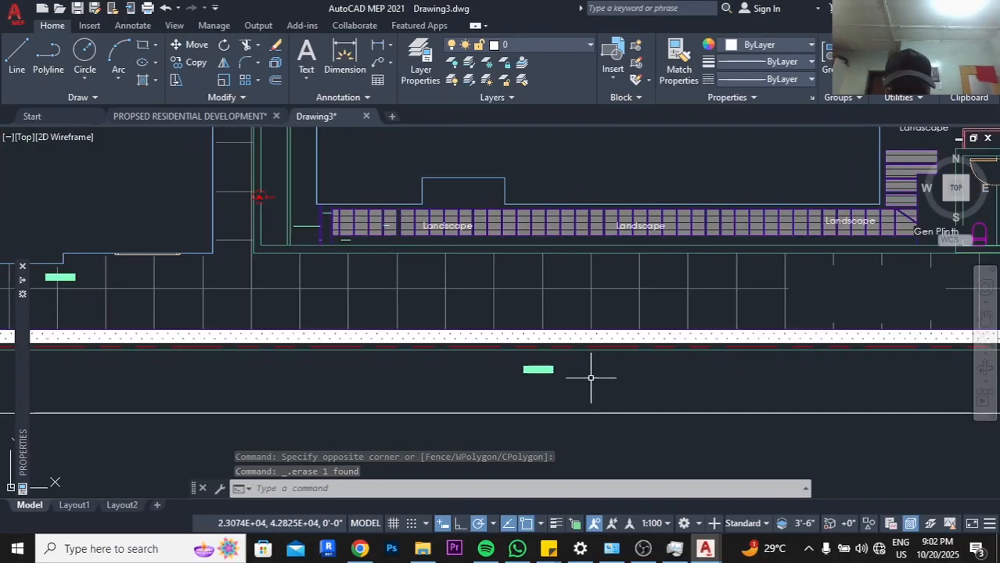
{"action": "scroll", "coordinate": [571, 381], "scroll_direction": "down", "scroll_amount": 6}
{"action": "scroll", "coordinate": [556, 360], "scroll_direction": "up", "scroll_amount": 6}
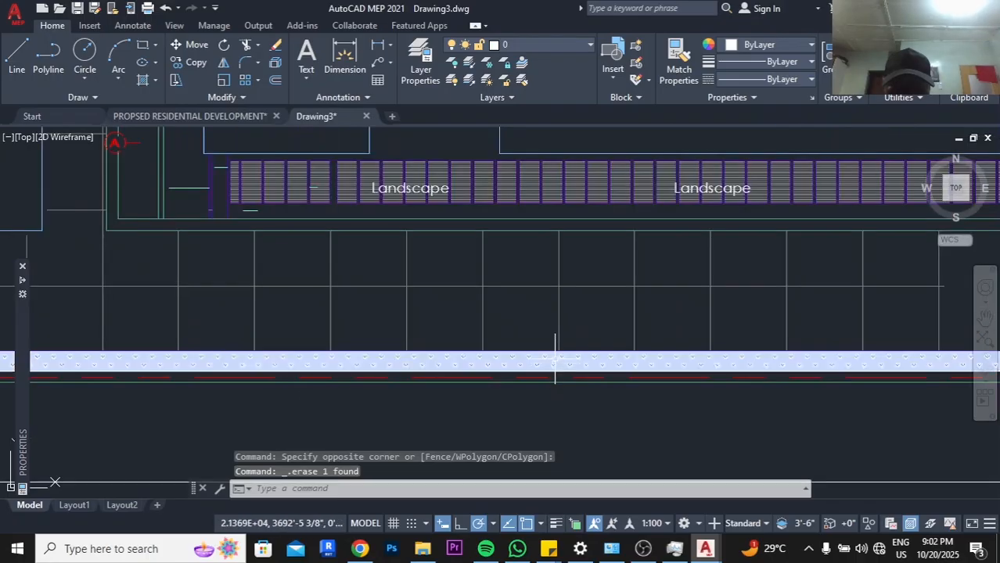
{"action": "left_click", "coordinate": [554, 358]}
{"action": "key", "text": "Delete"}
Erase the white outline rectangle that surrounds both developments and extends beyond the southern site boundary
{"action": "scroll", "coordinate": [600, 371], "scroll_direction": "down", "scroll_amount": 2}
{"action": "scroll", "coordinate": [600, 371], "scroll_direction": "down", "scroll_amount": 4}
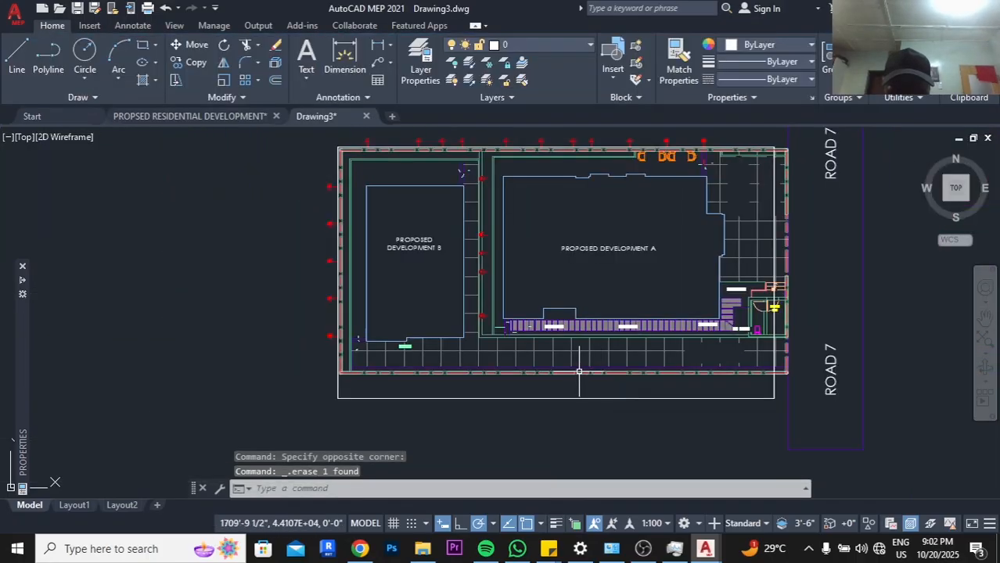
{"action": "scroll", "coordinate": [699, 399], "scroll_direction": "up", "scroll_amount": 3}
{"action": "scroll", "coordinate": [700, 399], "scroll_direction": "up", "scroll_amount": 4}
{"action": "scroll", "coordinate": [681, 368], "scroll_direction": "down", "scroll_amount": 6}
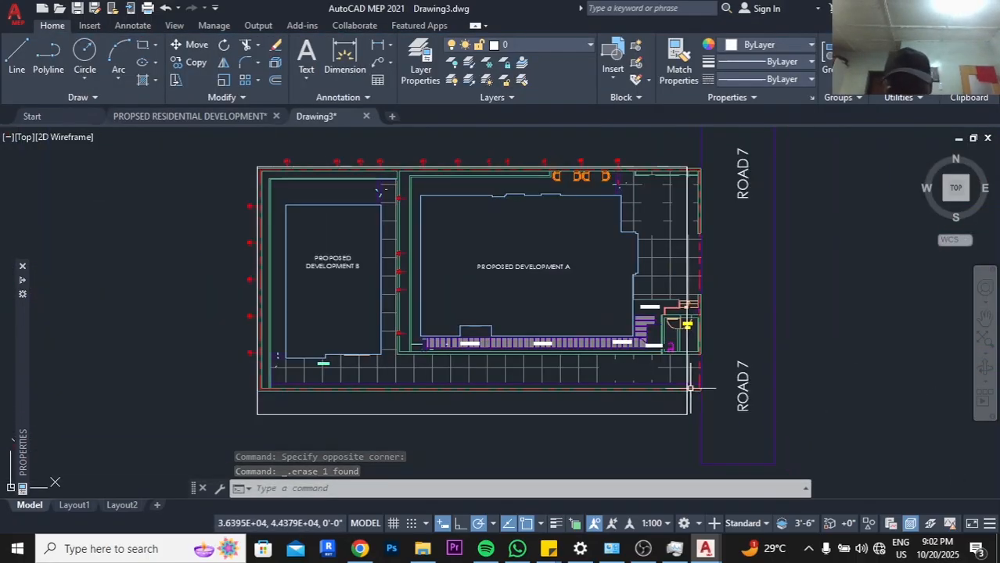
{"action": "left_click", "coordinate": [675, 415]}
{"action": "left_click", "coordinate": [666, 403]}
{"action": "key", "text": "Delete"}
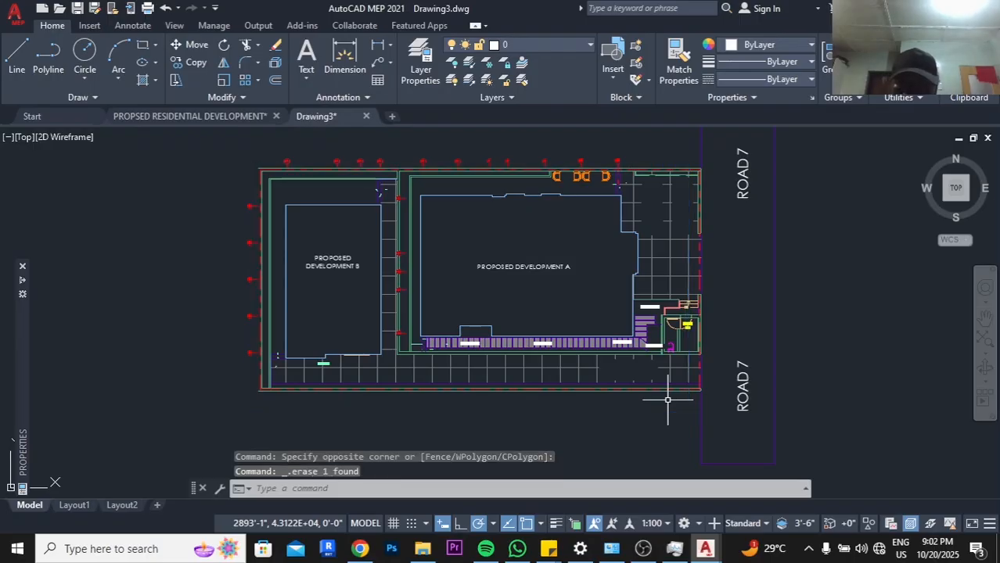
Erase the solid green bar just south of Proposed Development B
{"action": "scroll", "coordinate": [247, 273], "scroll_direction": "up", "scroll_amount": 4}
{"action": "scroll", "coordinate": [350, 415], "scroll_direction": "up", "scroll_amount": 3}
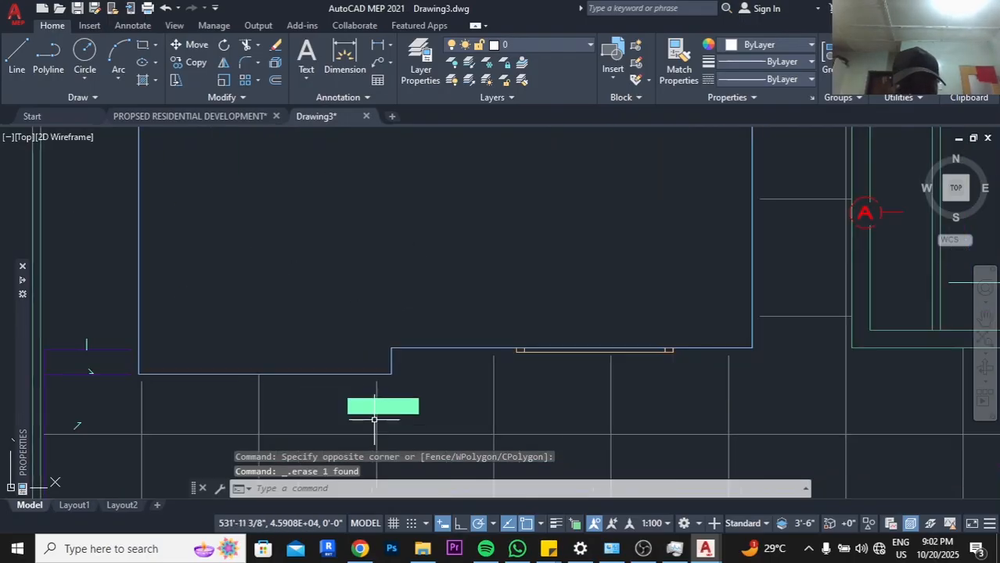
{"action": "left_click", "coordinate": [426, 385]}
{"action": "left_click", "coordinate": [398, 404]}
{"action": "key", "text": "Delete"}
Explode the PROPOSED DEVELOPMENT A label
{"action": "scroll", "coordinate": [403, 400], "scroll_direction": "down", "scroll_amount": 6}
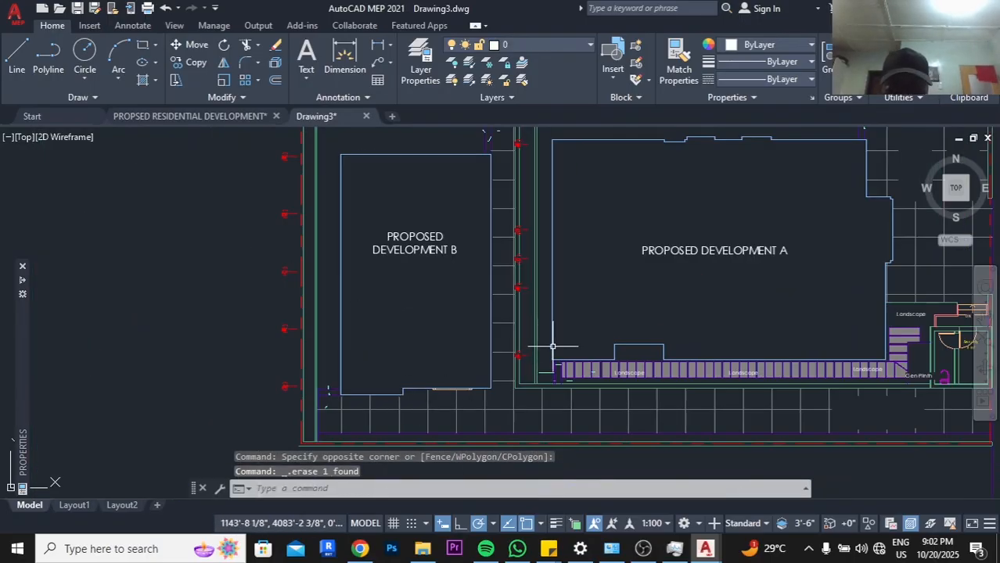
{"action": "middle_click_drag", "start_coordinate": [602, 300], "coordinate": [551, 415]}
{"action": "middle_click_drag", "start_coordinate": [691, 410], "coordinate": [657, 247]}
{"action": "scroll", "coordinate": [564, 346], "scroll_direction": "up", "scroll_amount": 4}
{"action": "scroll", "coordinate": [565, 348], "scroll_direction": "down", "scroll_amount": 6}
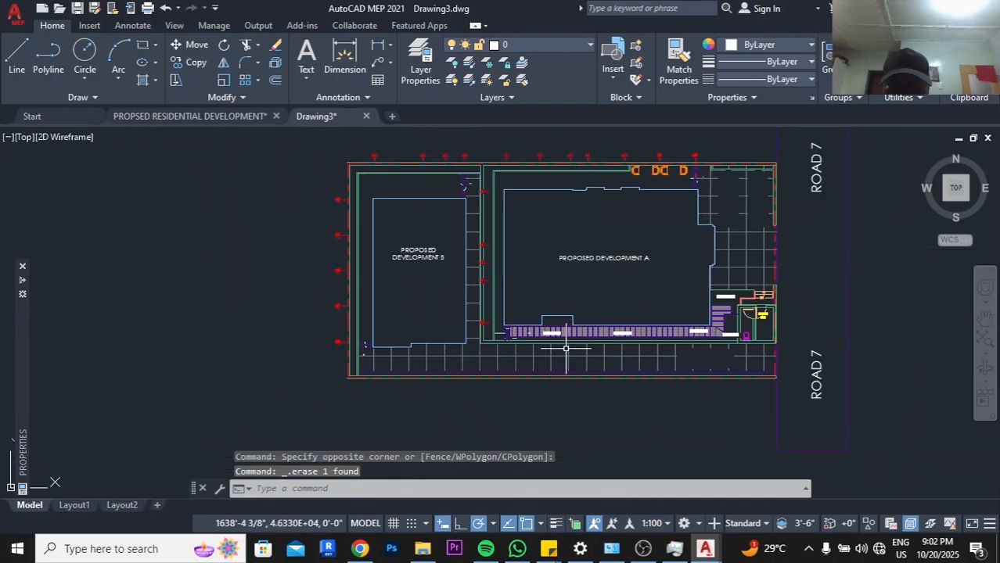
{"action": "scroll", "coordinate": [654, 265], "scroll_direction": "up", "scroll_amount": 6}
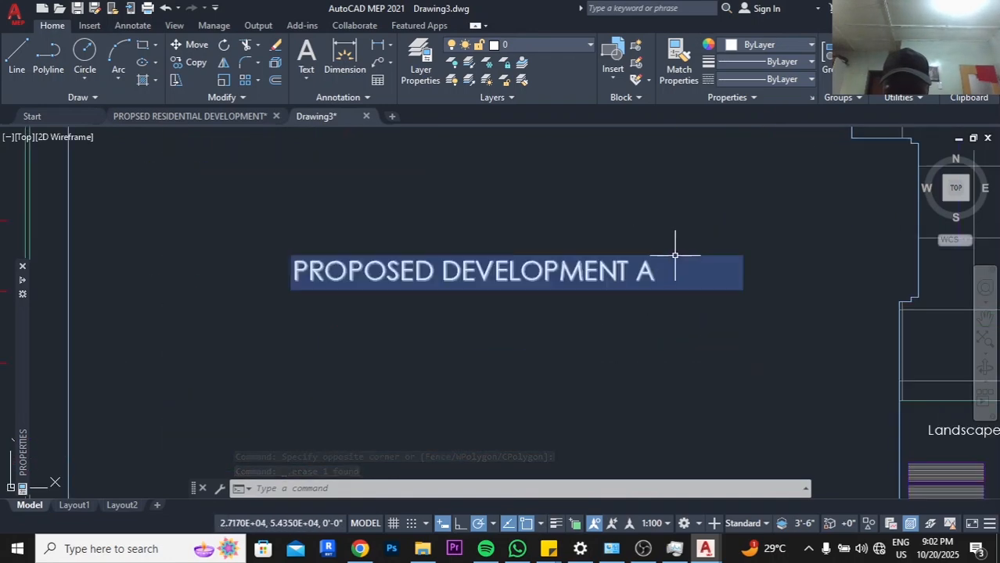
{"action": "left_click", "coordinate": [687, 225]}
{"action": "left_click", "coordinate": [593, 337]}
{"action": "left_click", "coordinate": [275, 64]}
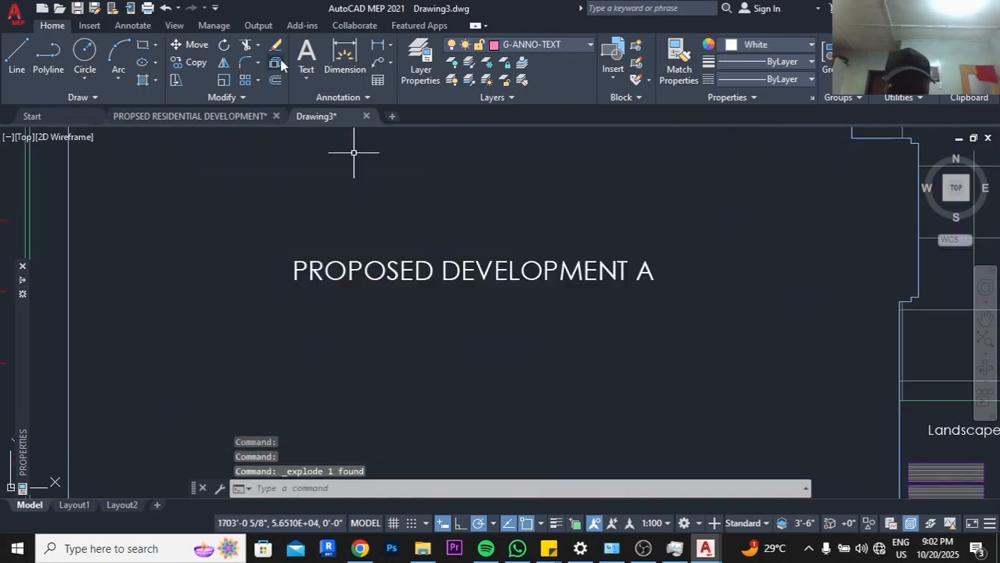
{"action": "key", "text": "Escape"}
Erase the small green marks around grid line 11 near the north-east corner of Proposed Development A
{"action": "scroll", "coordinate": [602, 230], "scroll_direction": "down", "scroll_amount": 6}
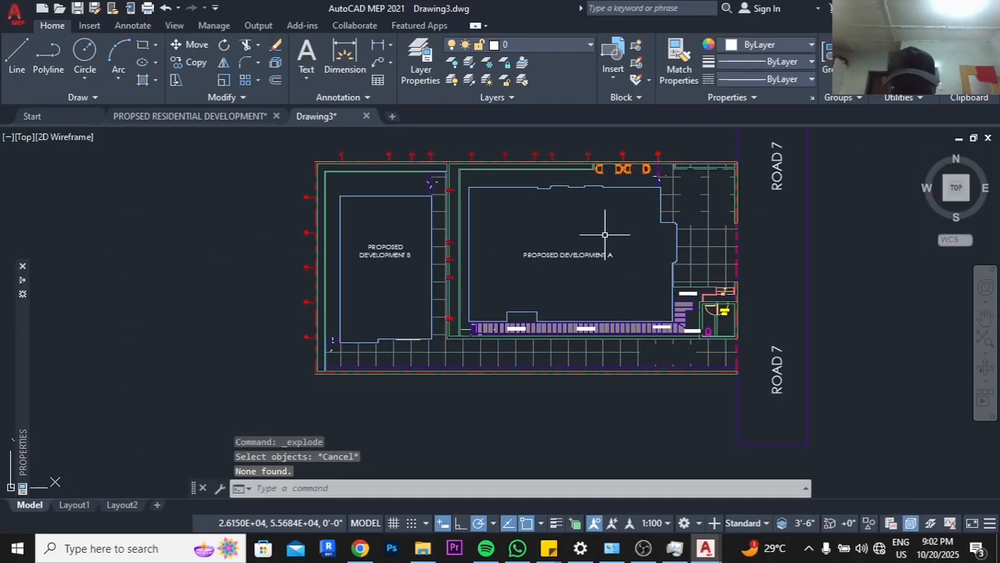
{"action": "scroll", "coordinate": [657, 250], "scroll_direction": "up", "scroll_amount": 3}
{"action": "scroll", "coordinate": [638, 203], "scroll_direction": "up", "scroll_amount": 6}
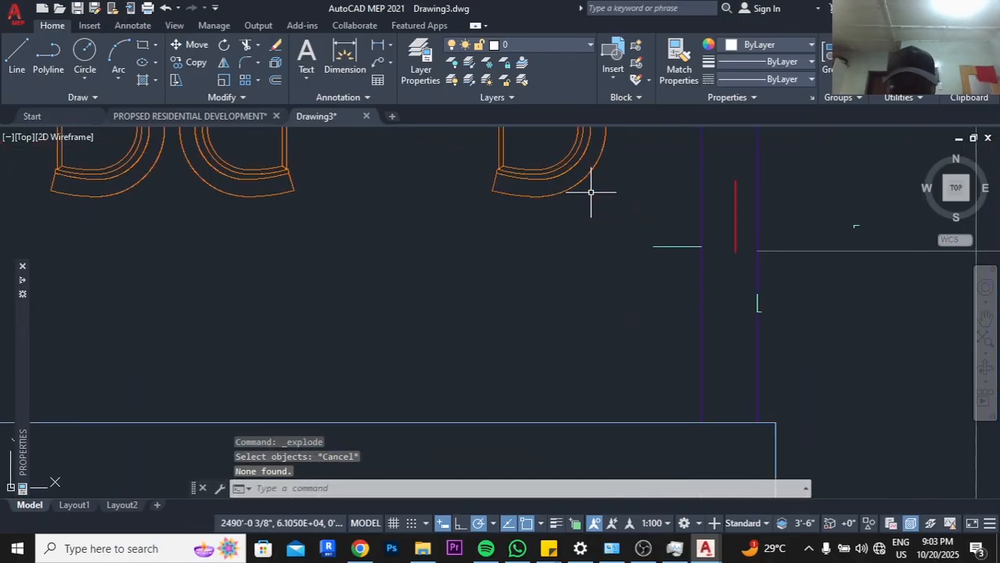
{"action": "scroll", "coordinate": [598, 313], "scroll_direction": "down", "scroll_amount": 3}
{"action": "left_click", "coordinate": [607, 282]}
{"action": "left_click", "coordinate": [725, 384]}
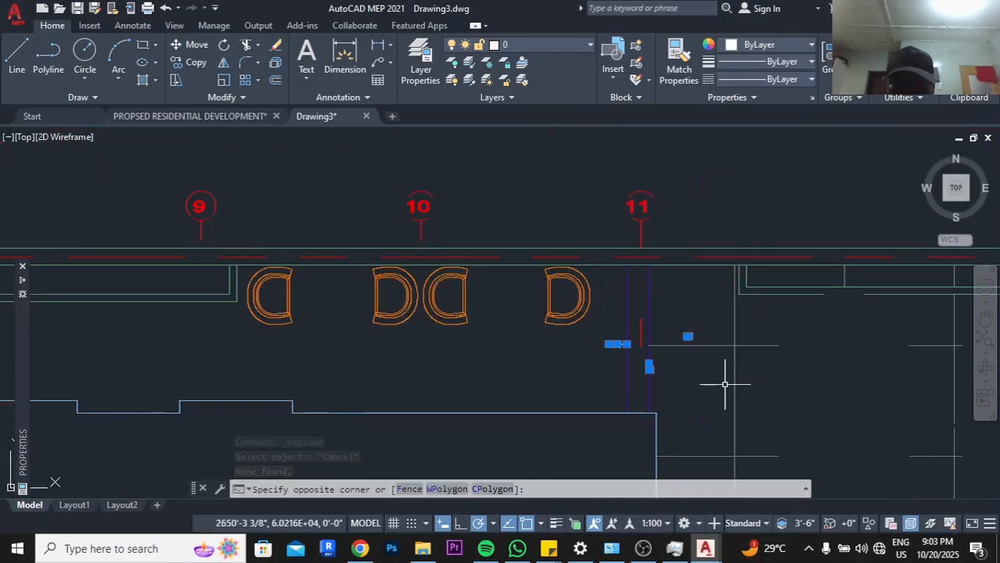
{"action": "key", "text": "Delete"}
Shorten grid line 11 by stretching its south end up to the northern site boundary
{"action": "scroll", "coordinate": [625, 293], "scroll_direction": "up", "scroll_amount": 2}
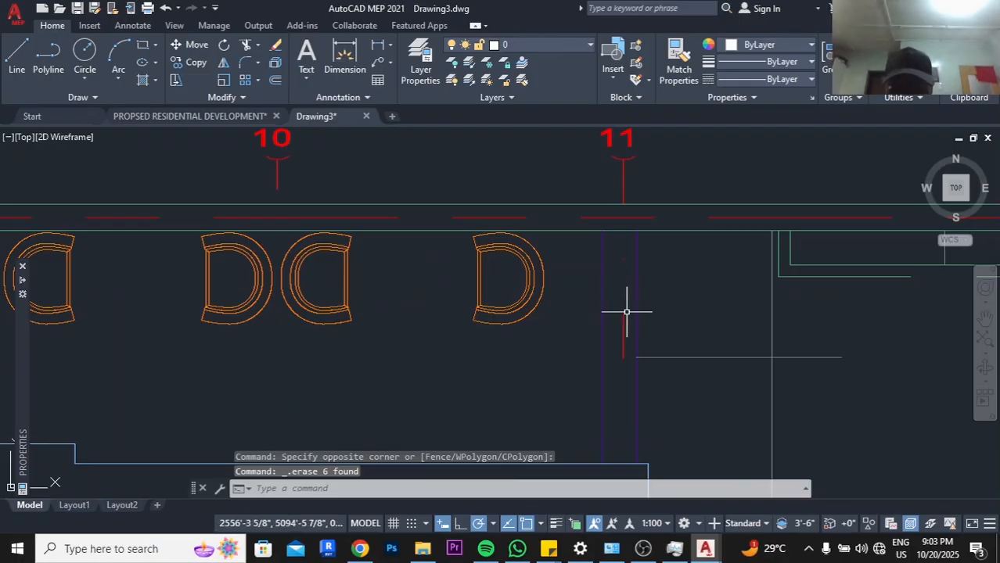
{"action": "left_click", "coordinate": [626, 311]}
{"action": "left_click", "coordinate": [613, 334]}
{"action": "left_click", "coordinate": [623, 358]}
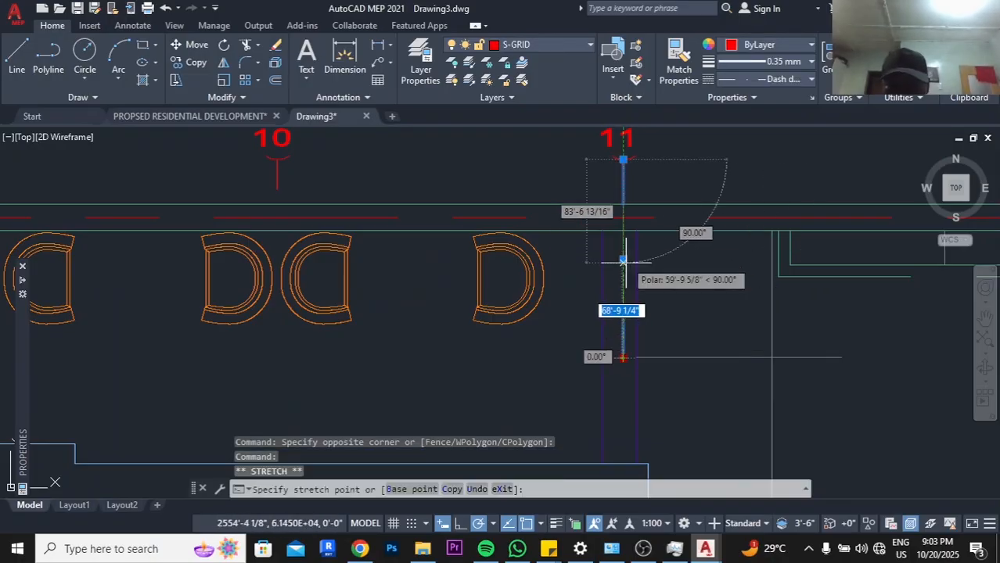
{"action": "scroll", "coordinate": [644, 287], "scroll_direction": "down", "scroll_amount": 4}
{"action": "key", "text": "Escape"}
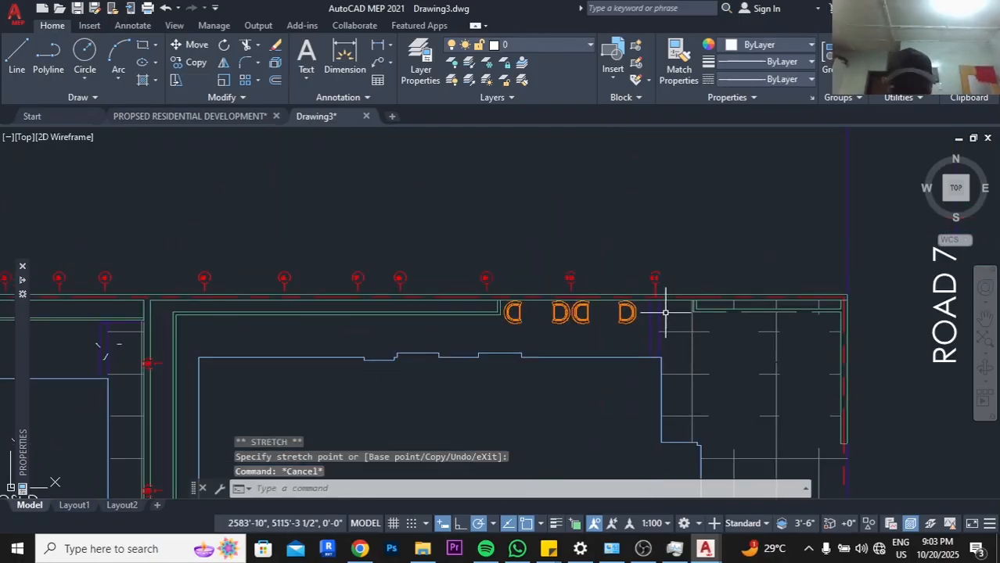
{"action": "scroll", "coordinate": [672, 316], "scroll_direction": "down", "scroll_amount": 3}
{"action": "scroll", "coordinate": [721, 319], "scroll_direction": "up", "scroll_amount": 6}
{"action": "scroll", "coordinate": [725, 328], "scroll_direction": "down", "scroll_amount": 5}
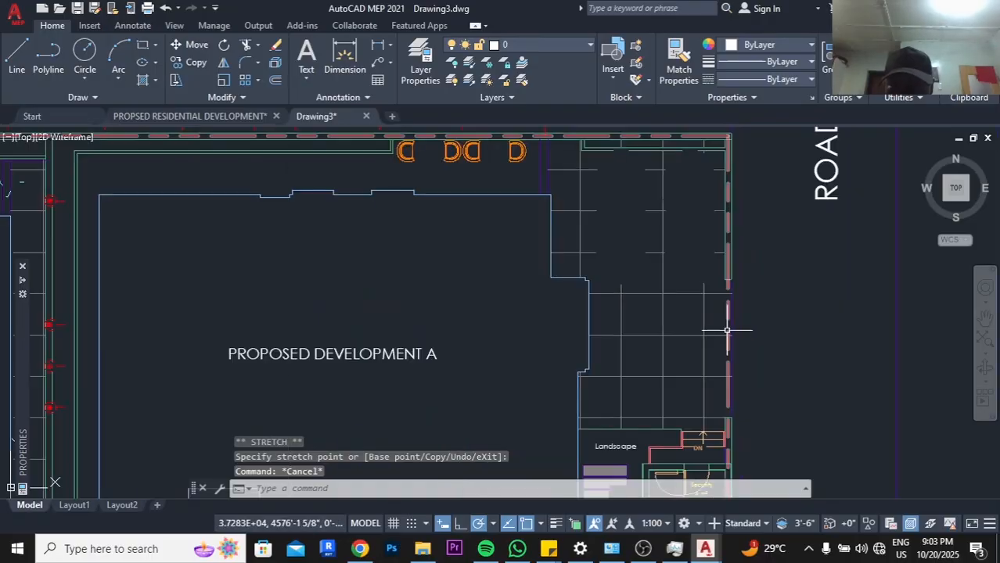
{"action": "scroll", "coordinate": [655, 376], "scroll_direction": "up", "scroll_amount": 4}
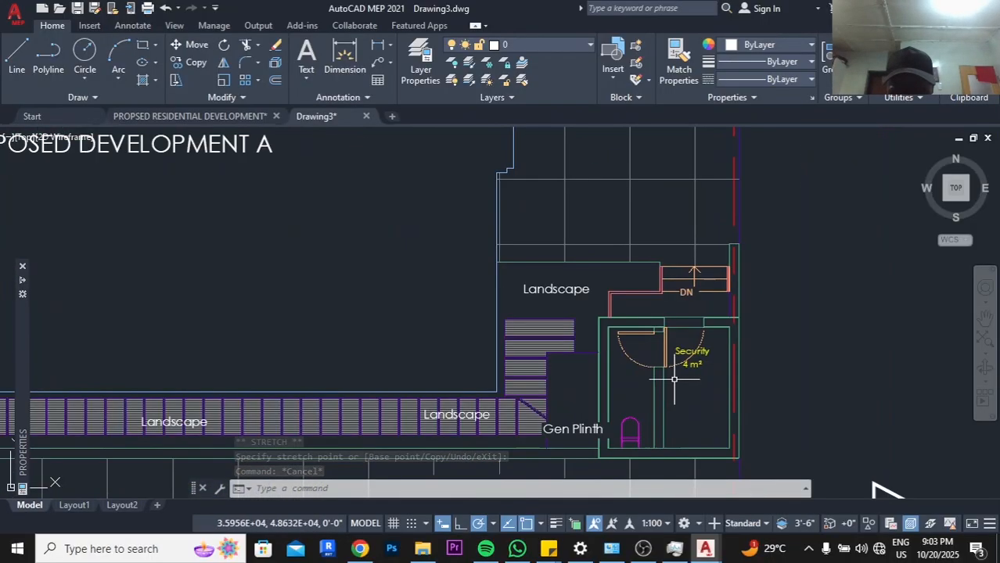
Explode the Gen Plinth label beside the security house
{"action": "left_click", "coordinate": [591, 414]}
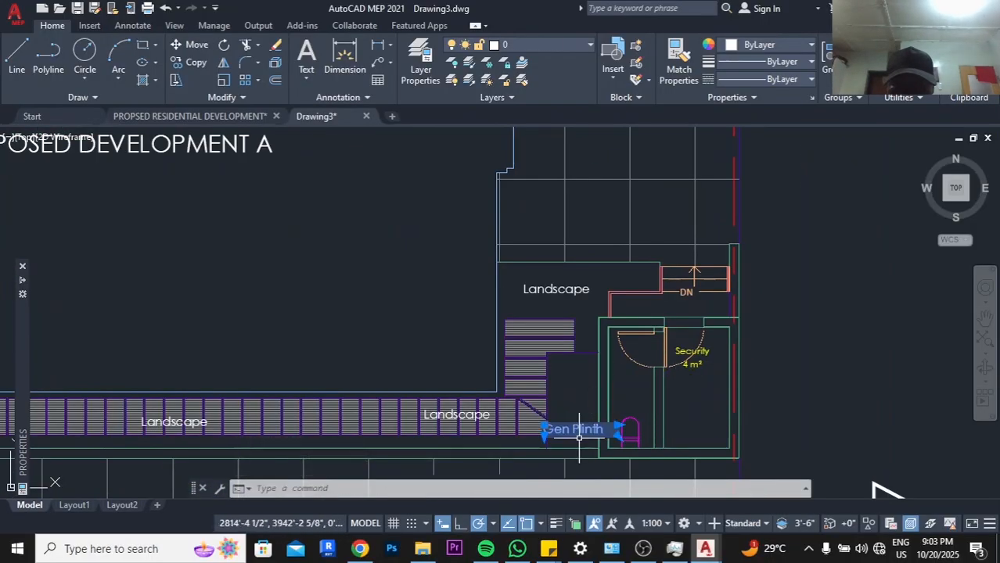
{"action": "left_click", "coordinate": [490, 132]}
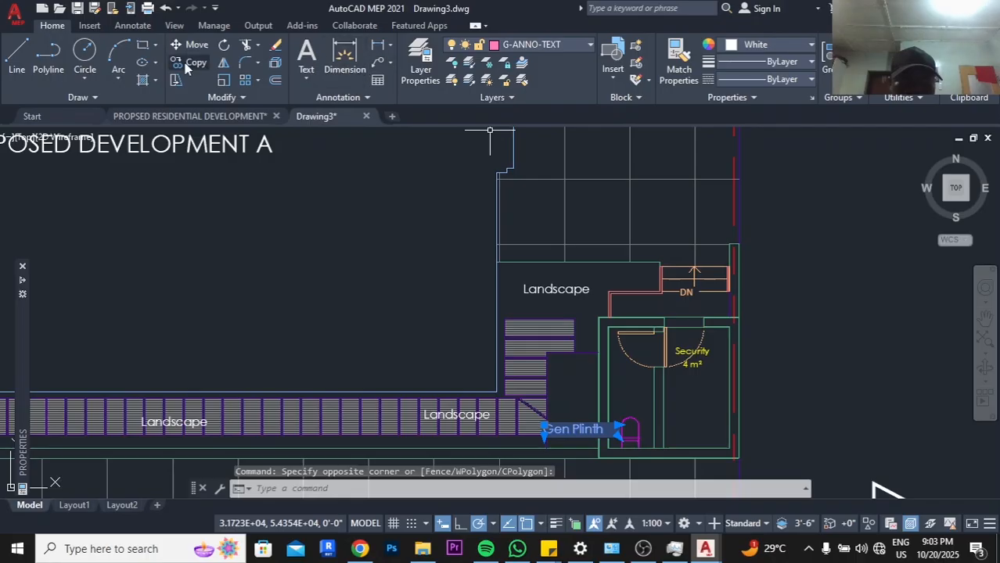
{"action": "left_click", "coordinate": [275, 66]}
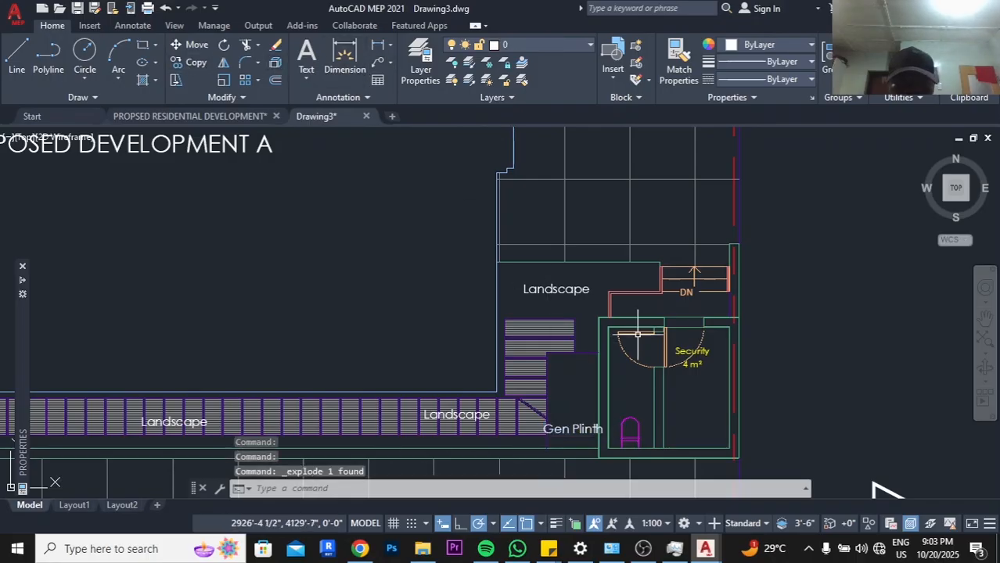
{"action": "scroll", "coordinate": [581, 280], "scroll_direction": "up", "scroll_amount": 2}
{"action": "left_click", "coordinate": [583, 279]}
{"action": "left_click", "coordinate": [559, 296]}
{"action": "scroll", "coordinate": [631, 284], "scroll_direction": "down", "scroll_amount": 6}
{"action": "key", "text": "Escape"}
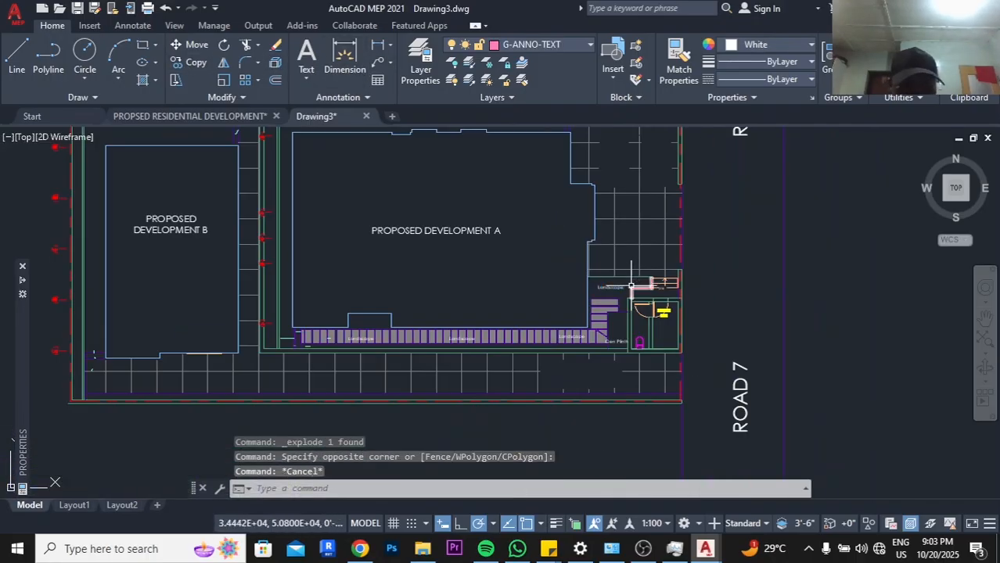
Erase the square-grid paving hatch covering the driveways around Proposed Developments A and B
{"action": "scroll", "coordinate": [385, 356], "scroll_direction": "up", "scroll_amount": 3}
{"action": "scroll", "coordinate": [648, 280], "scroll_direction": "down", "scroll_amount": 3}
{"action": "middle_click_drag", "start_coordinate": [516, 286], "coordinate": [578, 330]}
{"action": "left_click", "coordinate": [759, 368]}
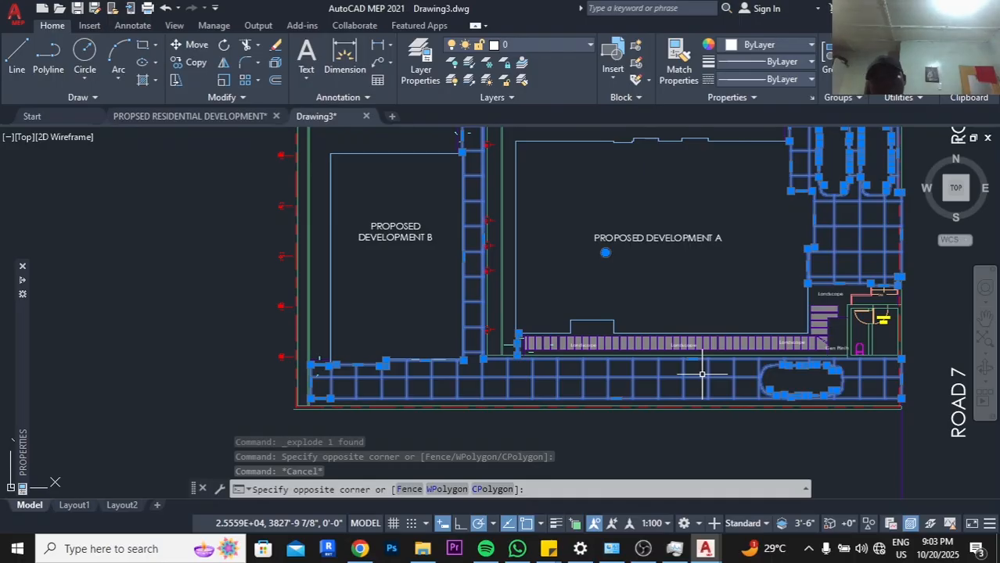
{"action": "scroll", "coordinate": [701, 375], "scroll_direction": "down", "scroll_amount": 2}
{"action": "left_click", "coordinate": [797, 258]}
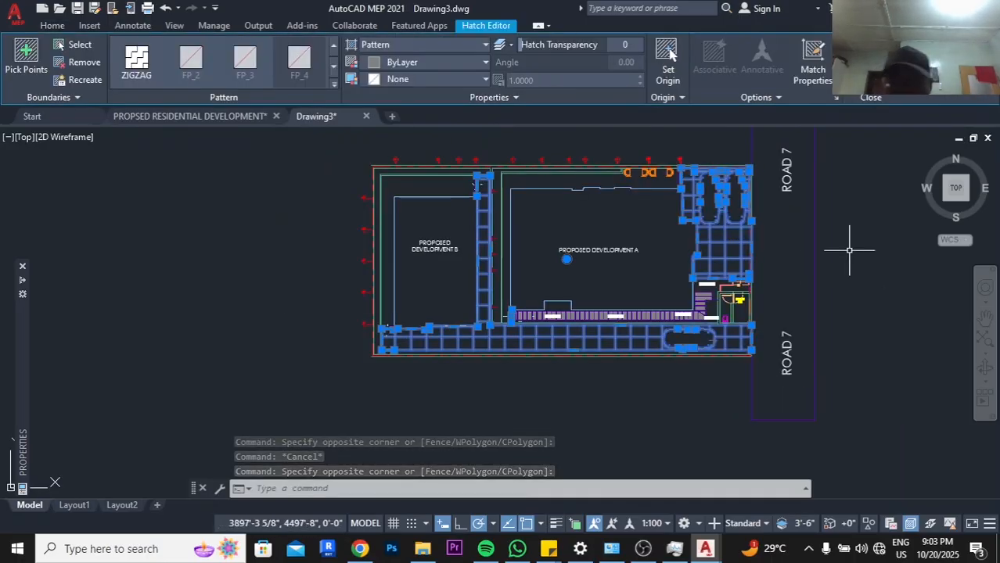
{"action": "key", "text": "Delete"}
Move the two-line Security area label straight down within its room, clear of the door swing
{"action": "scroll", "coordinate": [691, 298], "scroll_direction": "up", "scroll_amount": 4}
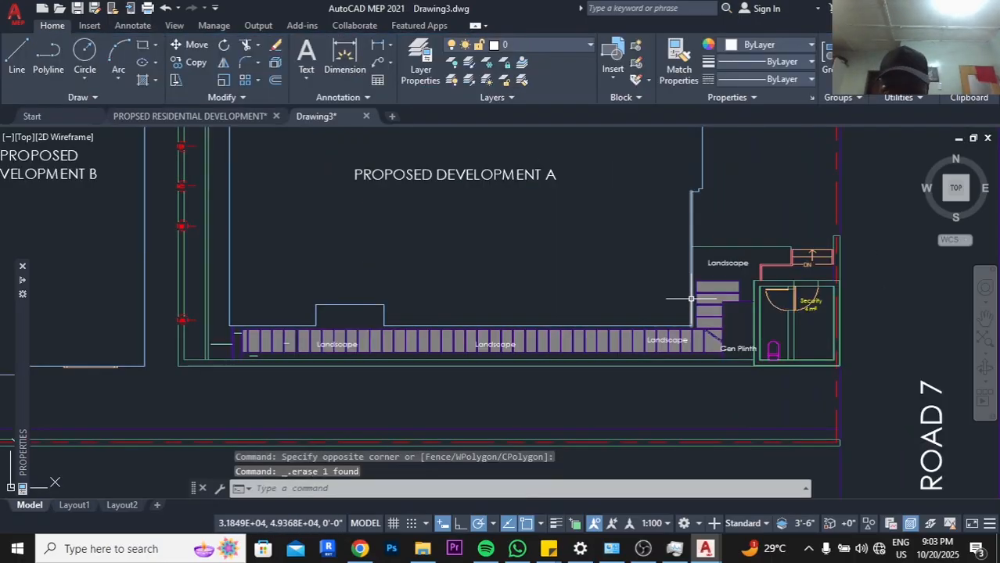
{"action": "scroll", "coordinate": [830, 306], "scroll_direction": "up", "scroll_amount": 4}
{"action": "left_click", "coordinate": [811, 280]}
{"action": "left_click", "coordinate": [795, 308]}
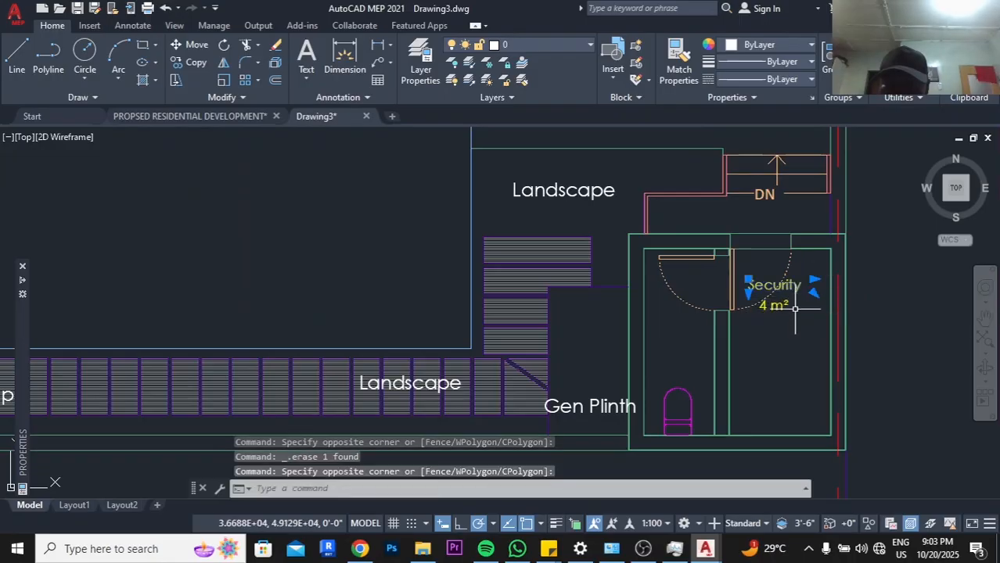
{"action": "left_click", "coordinate": [778, 306]}
{"action": "key", "text": "Return"}
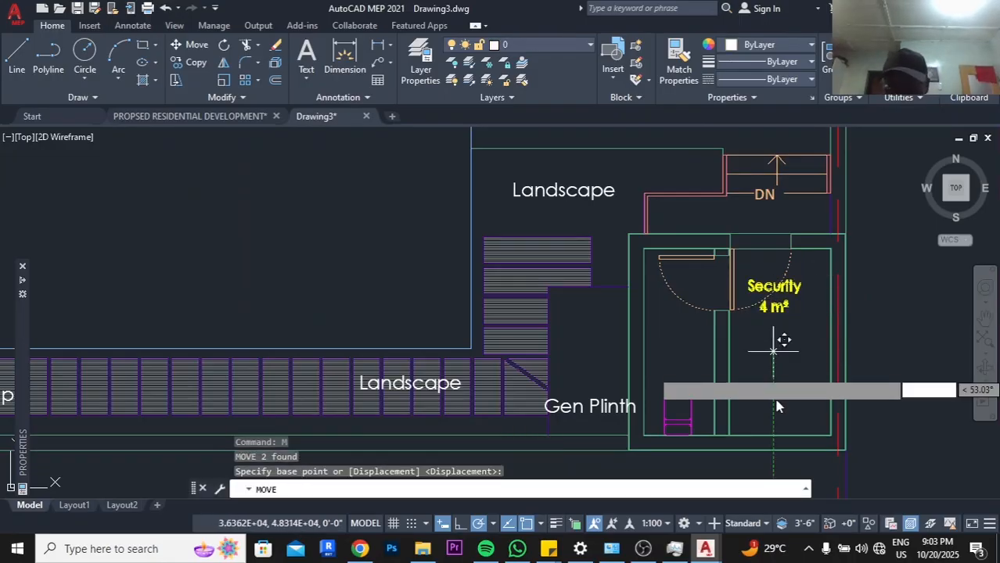
{"action": "left_click", "coordinate": [786, 395]}
Examine the upper site plan for leftover clutter along the north boundary, grid bubbles, landscape strip and security house
{"action": "scroll", "coordinate": [782, 328], "scroll_direction": "down", "scroll_amount": 6}
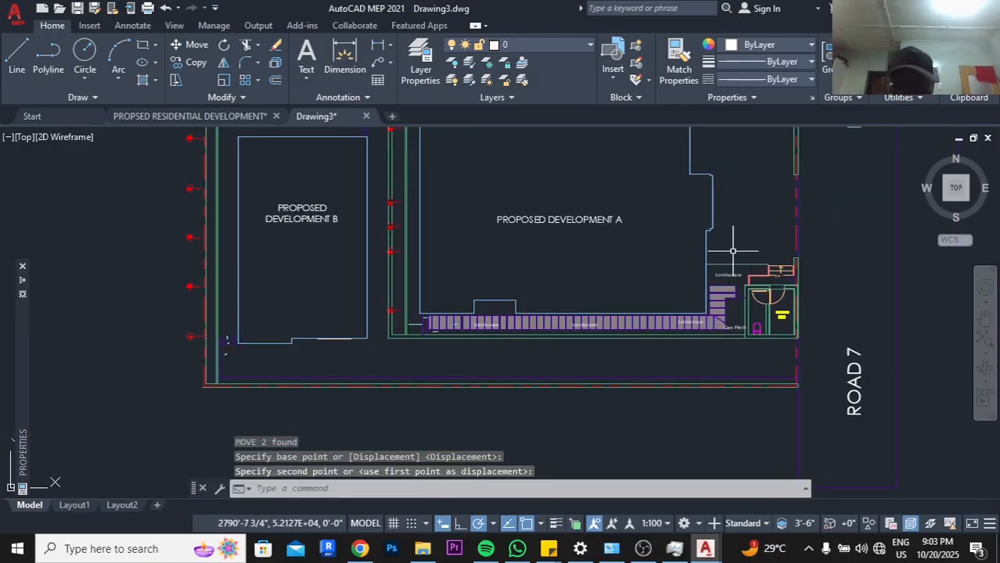
{"action": "scroll", "coordinate": [733, 251], "scroll_direction": "down", "scroll_amount": 5}
{"action": "scroll", "coordinate": [714, 245], "scroll_direction": "up", "scroll_amount": 4}
{"action": "scroll", "coordinate": [452, 179], "scroll_direction": "up", "scroll_amount": 5}
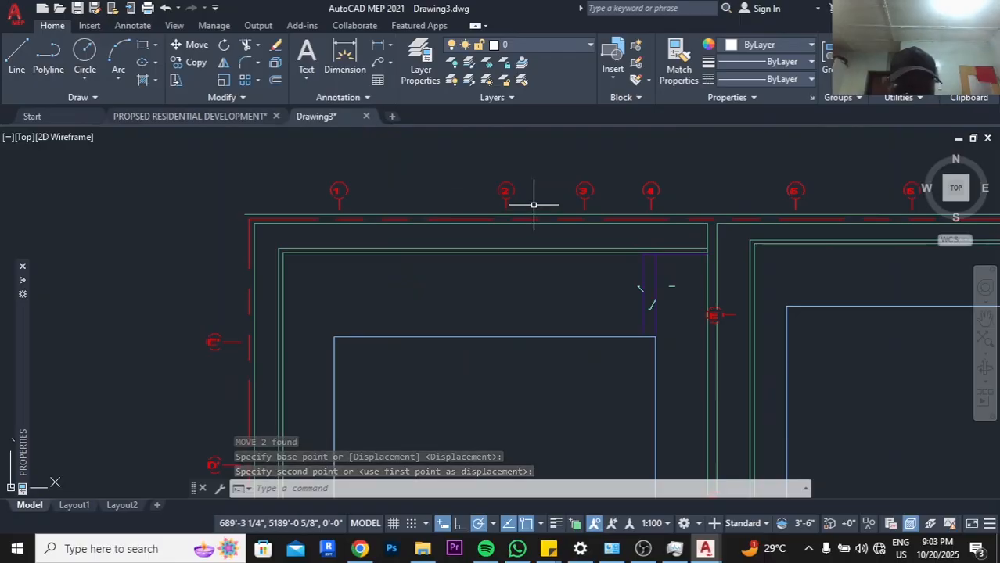
{"action": "scroll", "coordinate": [534, 205], "scroll_direction": "down", "scroll_amount": 4}
{"action": "scroll", "coordinate": [732, 209], "scroll_direction": "up", "scroll_amount": 4}
{"action": "left_click", "coordinate": [717, 214]}
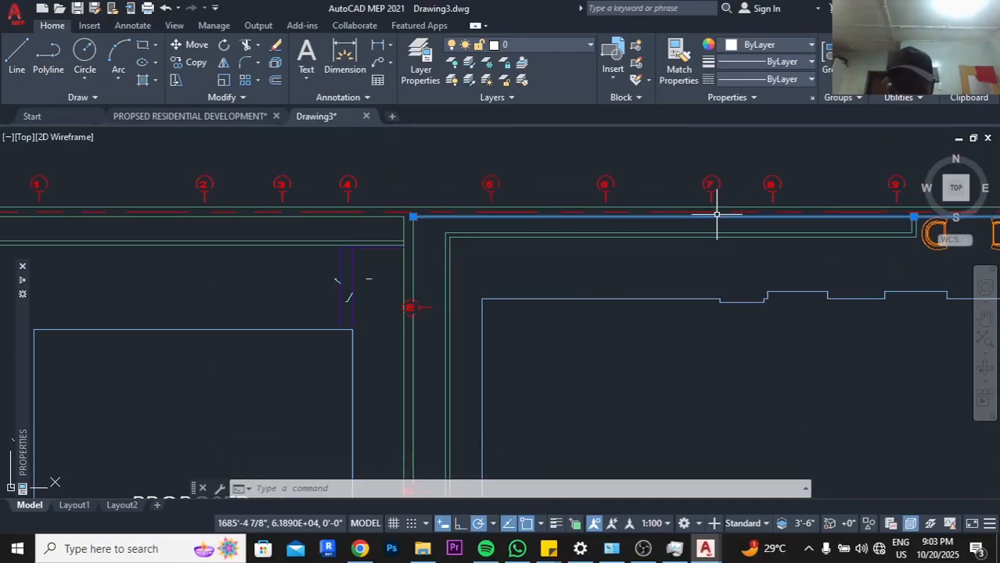
{"action": "key", "text": "Escape"}
{"action": "scroll", "coordinate": [704, 204], "scroll_direction": "down", "scroll_amount": 5}
{"action": "scroll", "coordinate": [791, 206], "scroll_direction": "up", "scroll_amount": 5}
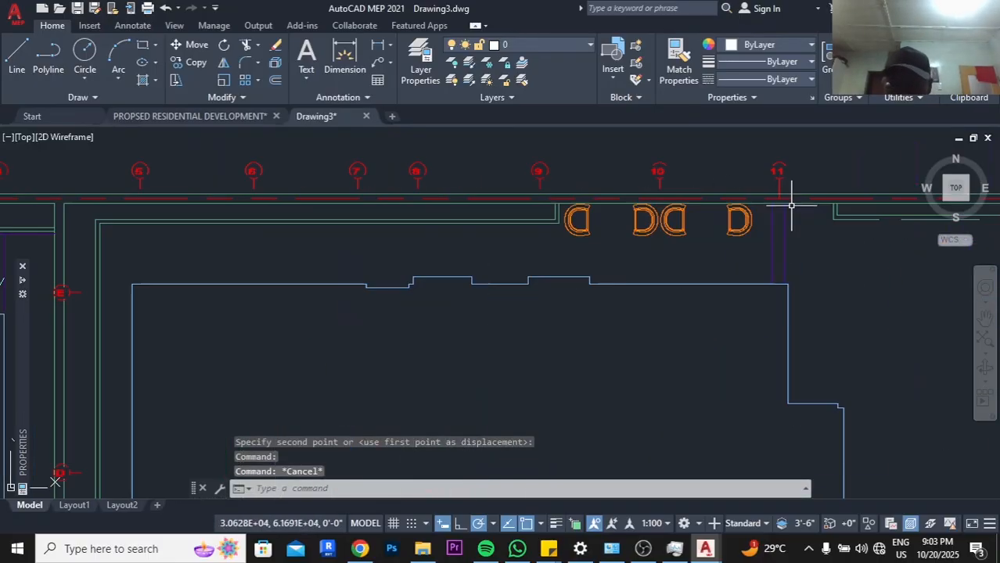
{"action": "scroll", "coordinate": [791, 205], "scroll_direction": "down", "scroll_amount": 5}
{"action": "scroll", "coordinate": [779, 290], "scroll_direction": "up", "scroll_amount": 6}
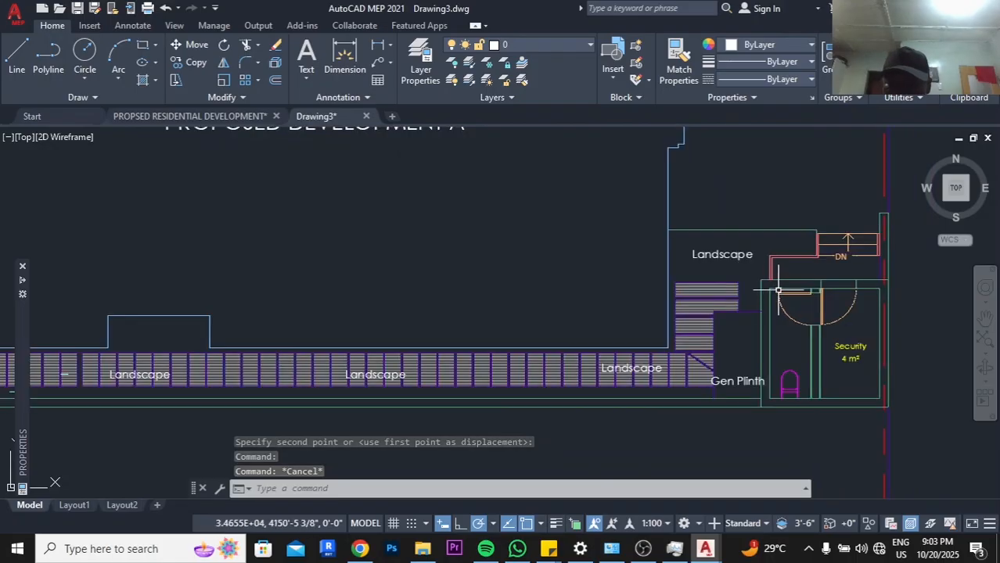
{"action": "scroll", "coordinate": [778, 290], "scroll_direction": "down", "scroll_amount": 4}
{"action": "scroll", "coordinate": [297, 248], "scroll_direction": "down", "scroll_amount": 5}
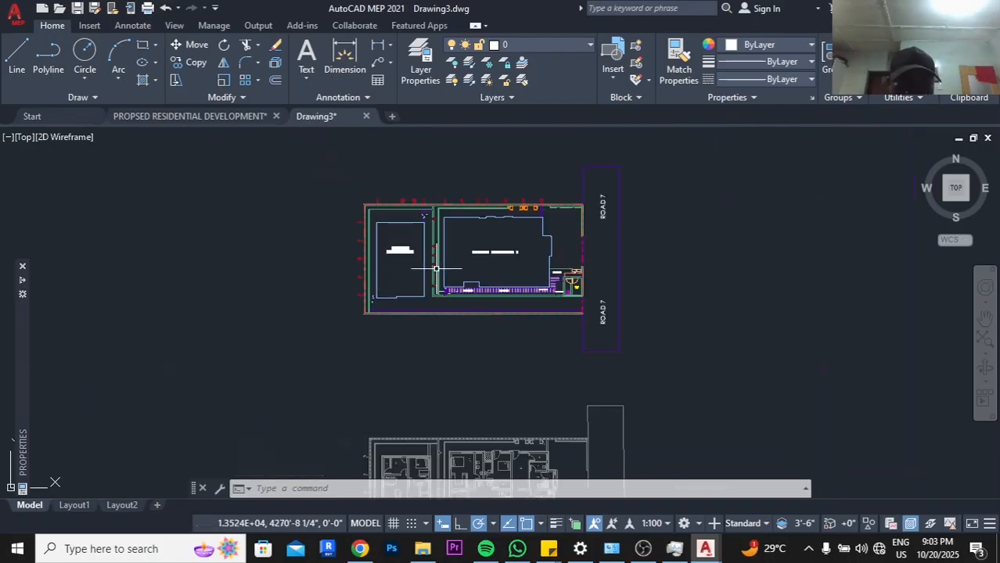
{"action": "scroll", "coordinate": [358, 240], "scroll_direction": "up", "scroll_amount": 8}
{"action": "scroll", "coordinate": [533, 270], "scroll_direction": "down", "scroll_amount": 4}
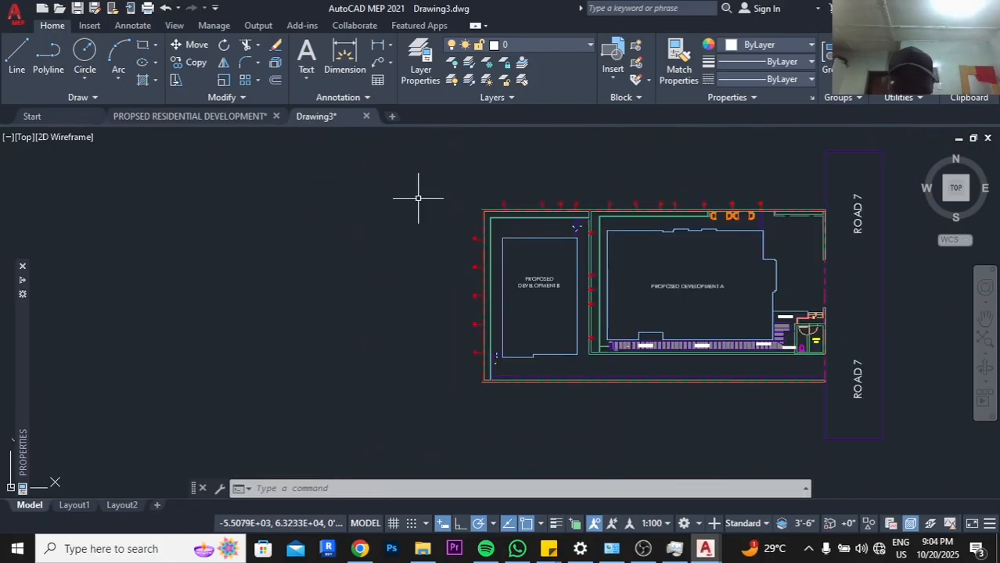
Set the colour of every object in the upper site plan, including Road 7, to 8
{"action": "scroll", "coordinate": [418, 198], "scroll_direction": "down", "scroll_amount": 3}
{"action": "left_click", "coordinate": [412, 174]}
{"action": "left_click", "coordinate": [726, 340]}
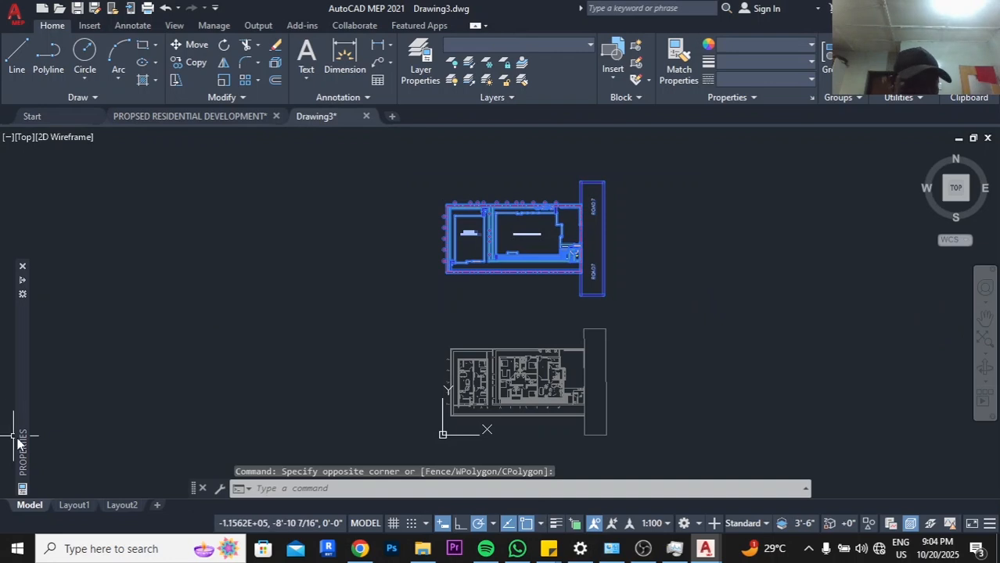
{"action": "mouse_move", "coordinate": [24, 441]}
{"action": "left_click", "coordinate": [142, 312]}
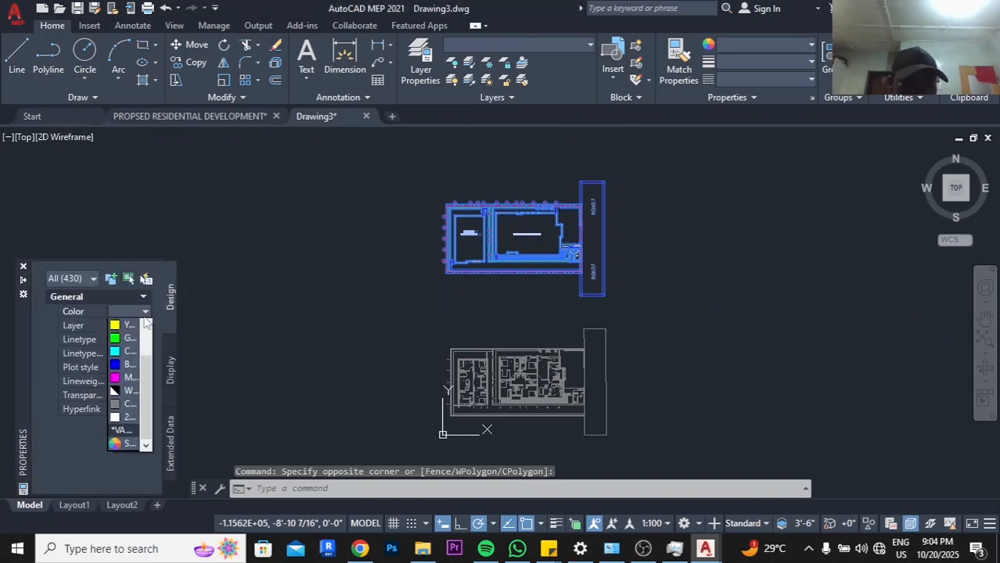
{"action": "left_click", "coordinate": [129, 405]}
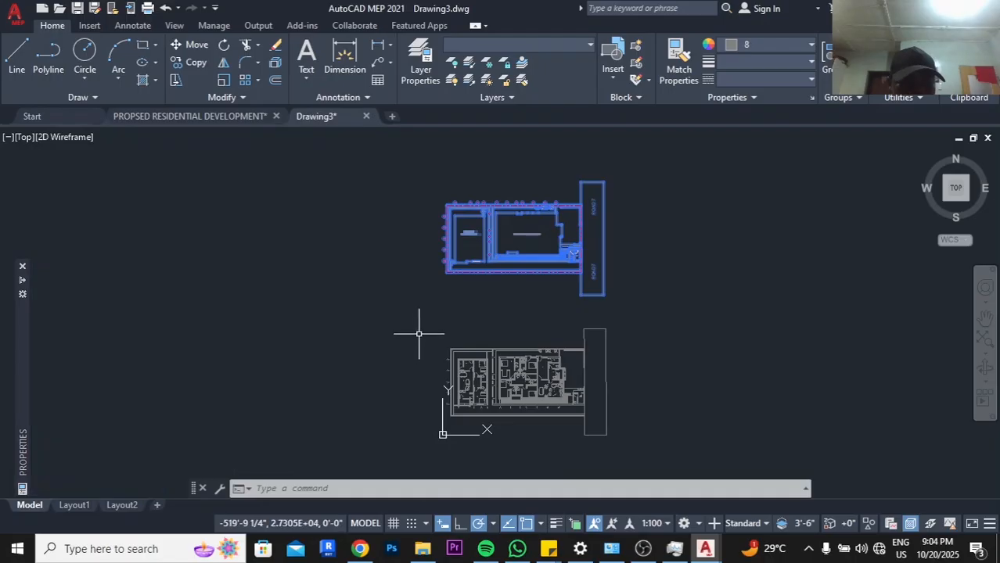
{"action": "key", "text": "Escape"}
Open the block of the red dashed site boundary in the Block Editor
{"action": "scroll", "coordinate": [523, 236], "scroll_direction": "up", "scroll_amount": 5}
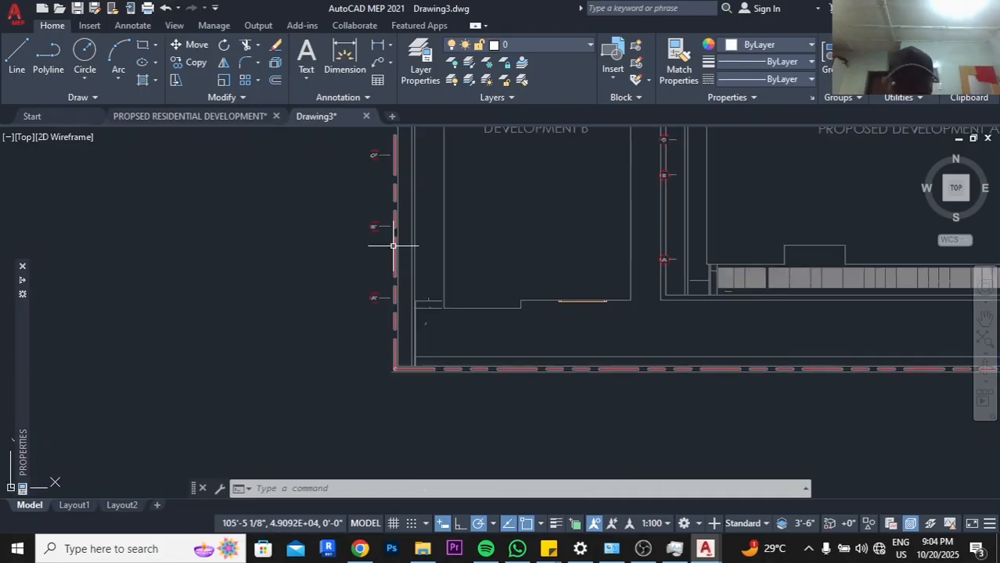
{"action": "scroll", "coordinate": [470, 250], "scroll_direction": "down", "scroll_amount": 5}
{"action": "scroll", "coordinate": [479, 258], "scroll_direction": "up", "scroll_amount": 6}
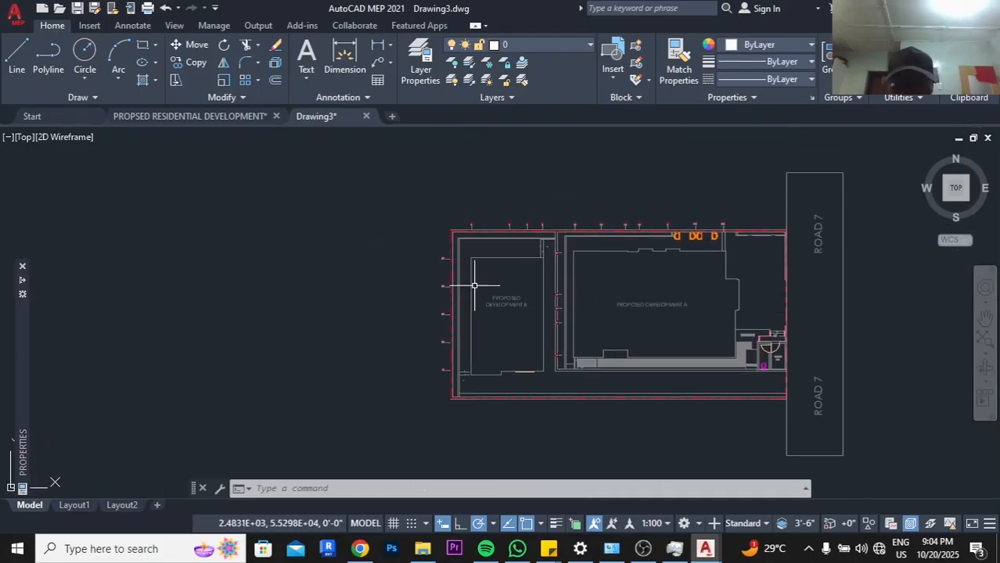
{"action": "double_click", "coordinate": [490, 262]}
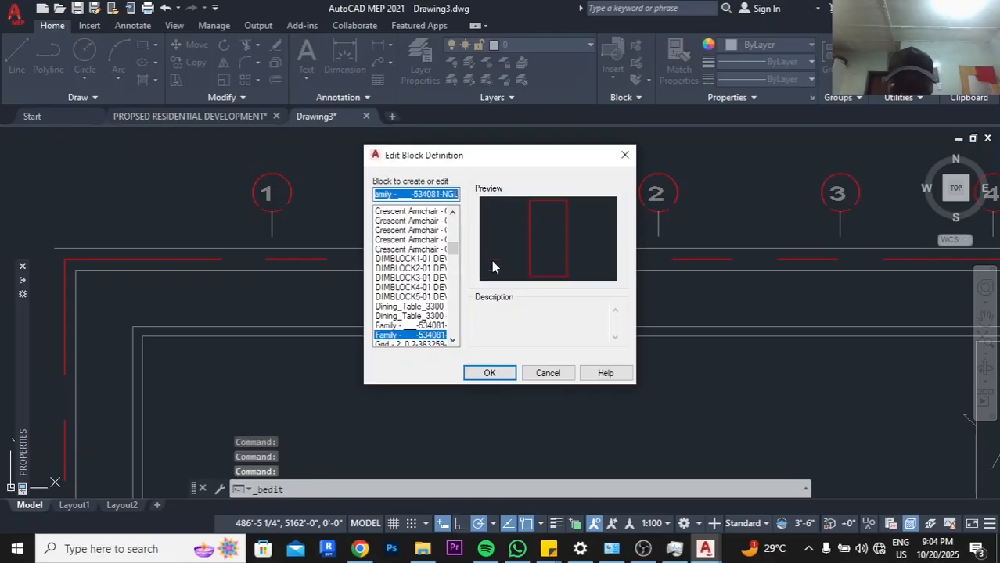
{"action": "left_click", "coordinate": [486, 373]}
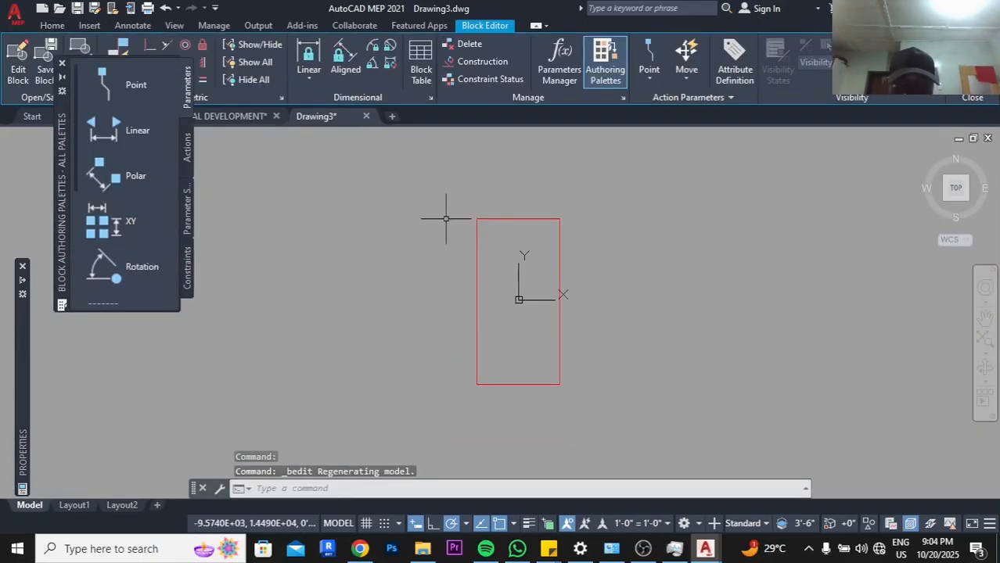
Set the boundary block's four rectangle lines to grey, and close the Block Editor saving the changes
{"action": "left_click", "coordinate": [382, 175]}
{"action": "left_click", "coordinate": [662, 446]}
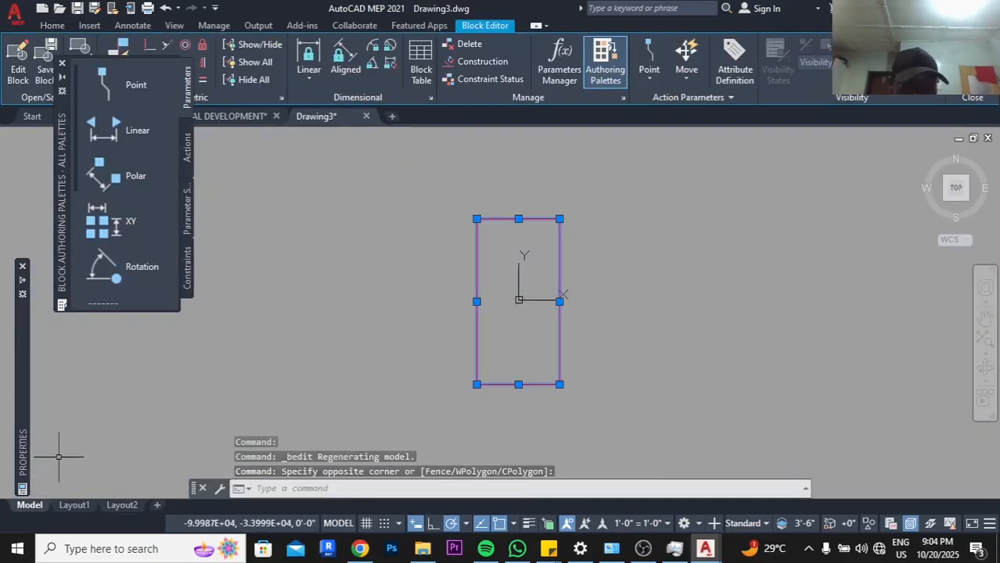
{"action": "left_click", "coordinate": [63, 63]}
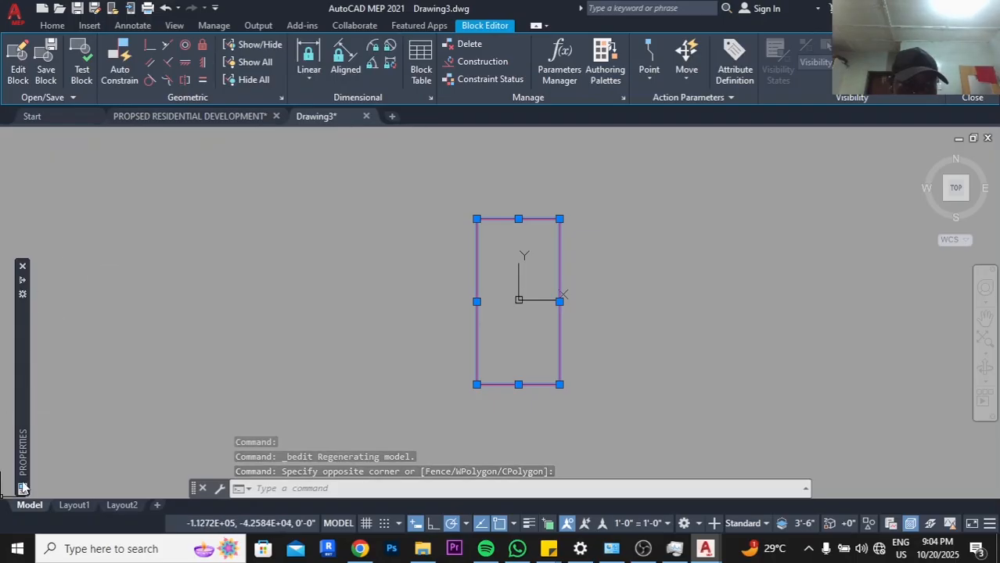
{"action": "mouse_move", "coordinate": [22, 459]}
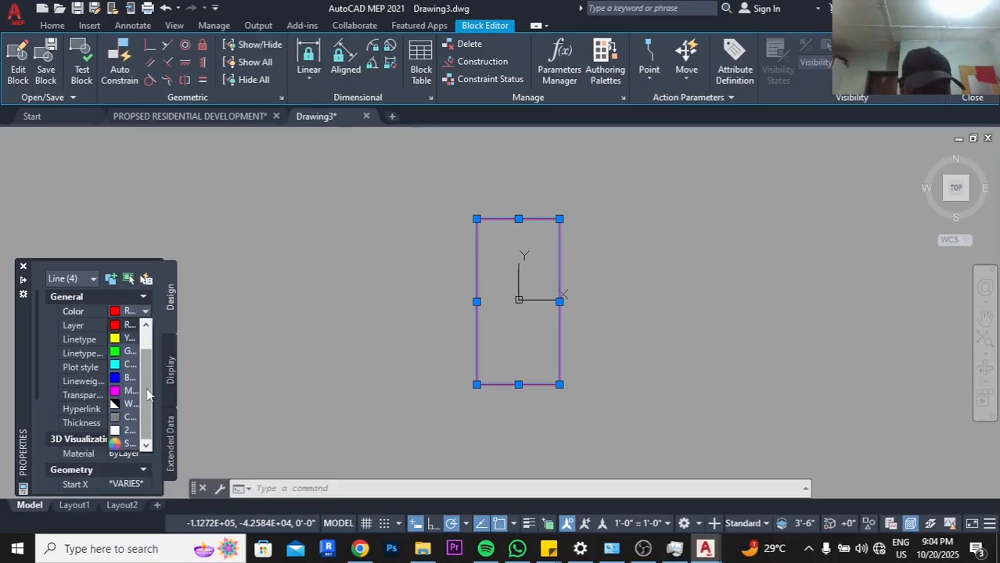
{"action": "left_click", "coordinate": [130, 444]}
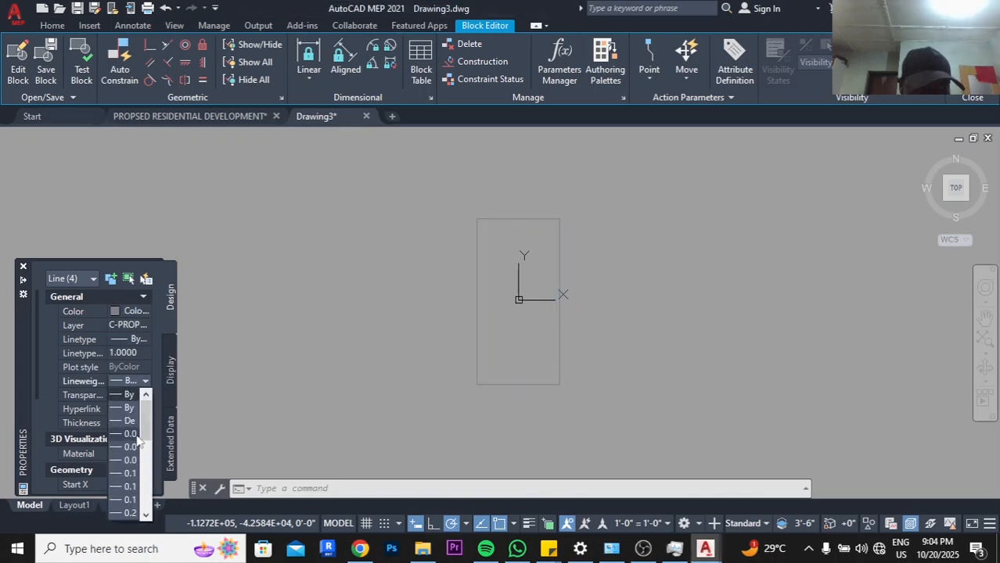
{"action": "left_click", "coordinate": [265, 405]}
{"action": "left_click", "coordinate": [972, 74]}
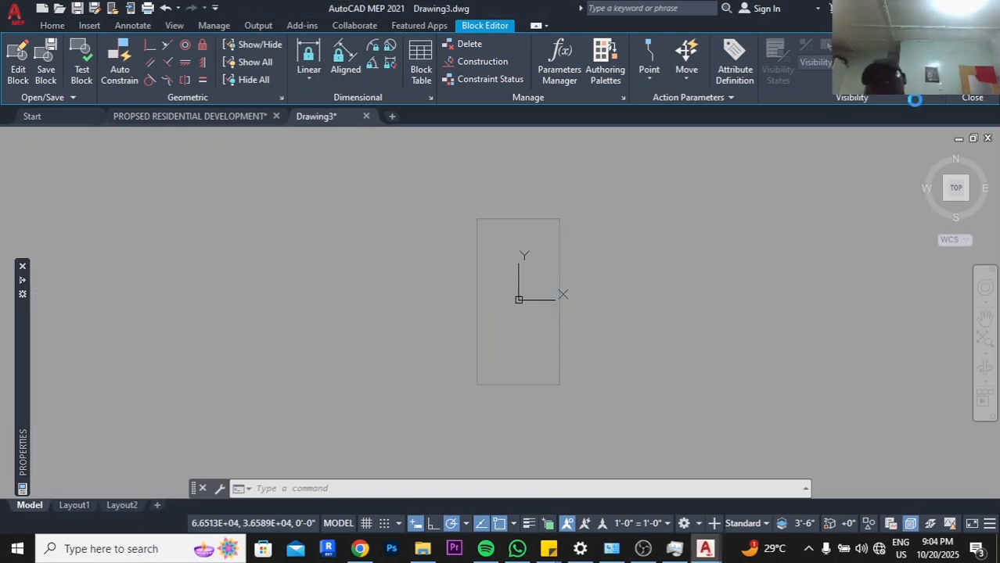
{"action": "left_click", "coordinate": [504, 238]}
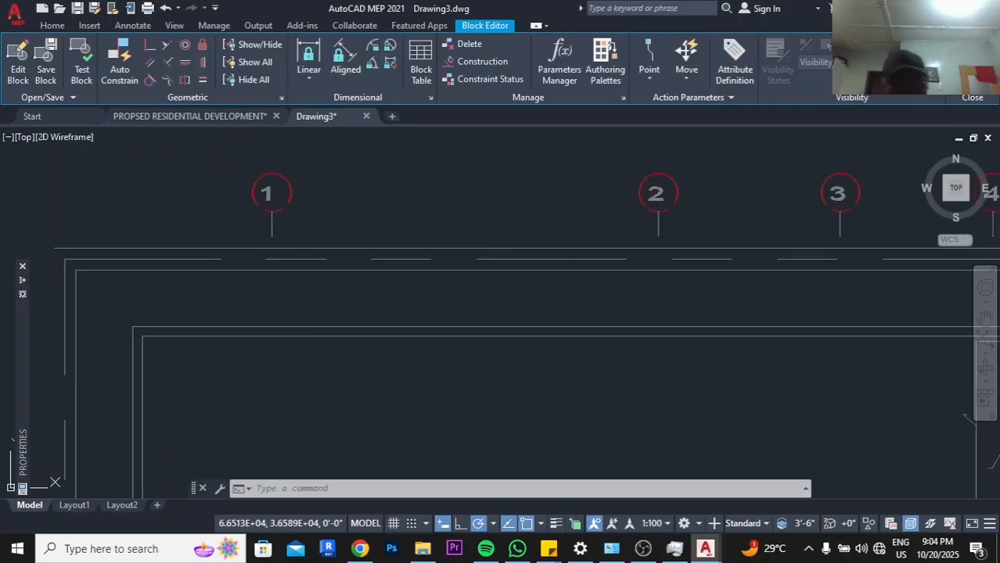
Reapply colour 8 to the entire upper site plan and set its lineweight to 0.00 mm
{"action": "middle_click_drag", "start_coordinate": [691, 251], "coordinate": [529, 214]}
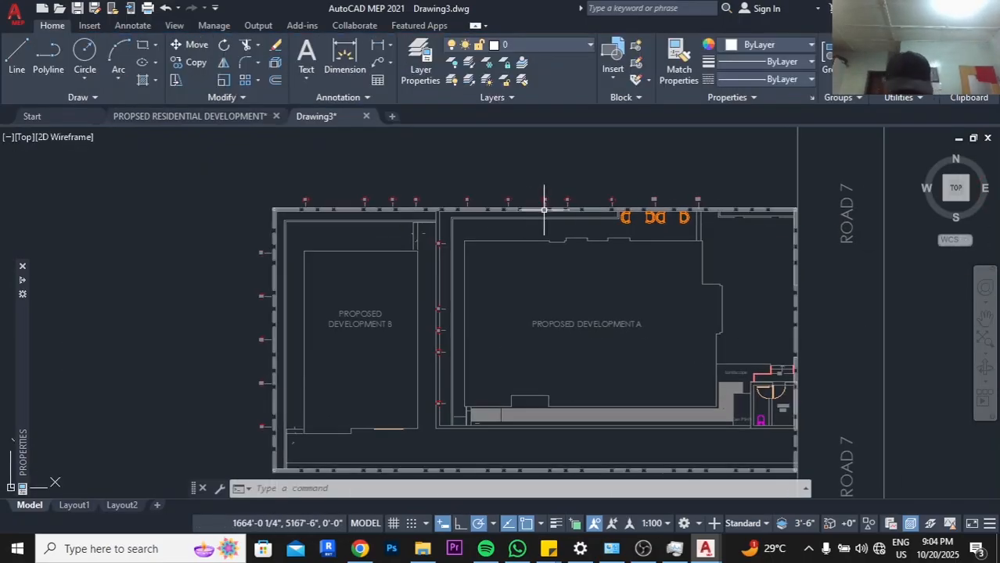
{"action": "scroll", "coordinate": [545, 261], "scroll_direction": "down", "scroll_amount": 2}
{"action": "scroll", "coordinate": [547, 247], "scroll_direction": "down", "scroll_amount": 4}
{"action": "left_click", "coordinate": [440, 172]}
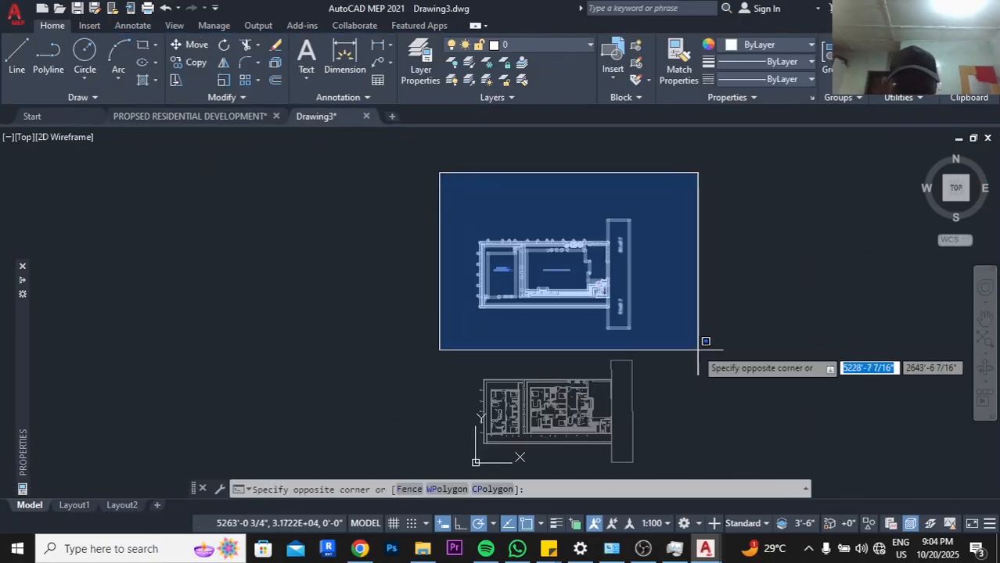
{"action": "left_click", "coordinate": [697, 348]}
{"action": "mouse_move", "coordinate": [26, 469]}
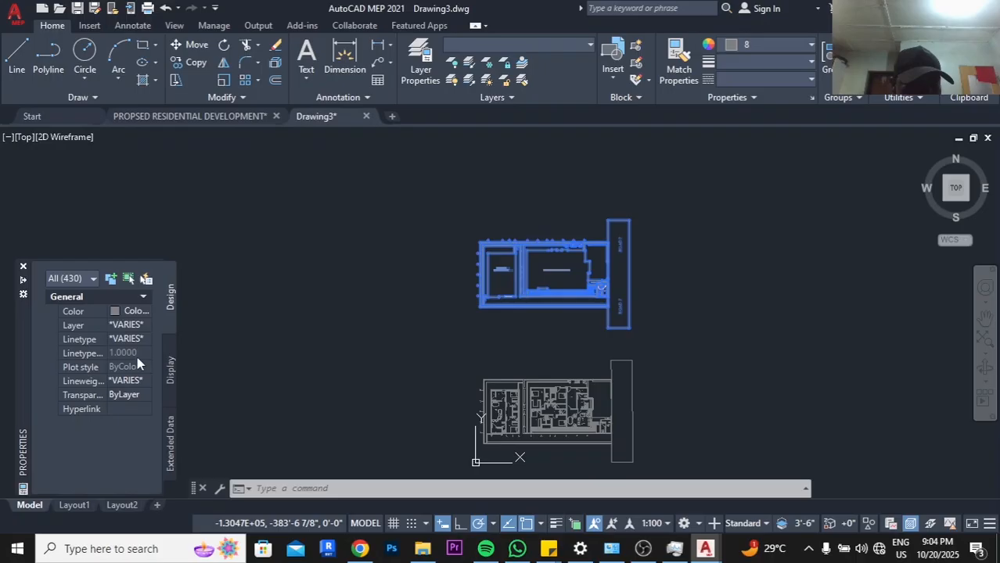
{"action": "left_click", "coordinate": [146, 313]}
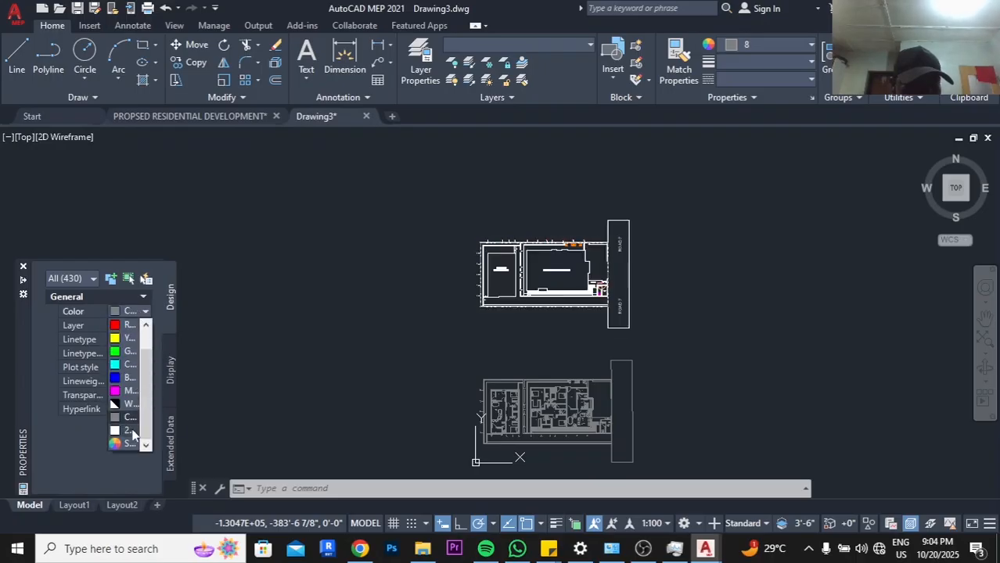
{"action": "left_click", "coordinate": [131, 418]}
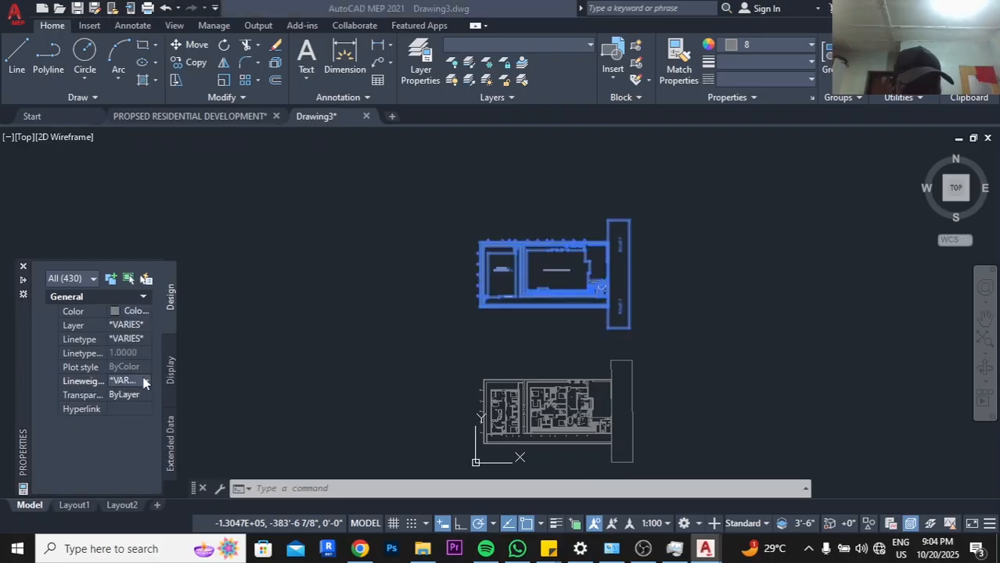
{"action": "left_click", "coordinate": [145, 381]}
{"action": "scroll", "coordinate": [143, 427], "scroll_direction": "up", "scroll_amount": 5}
{"action": "left_click", "coordinate": [137, 436]}
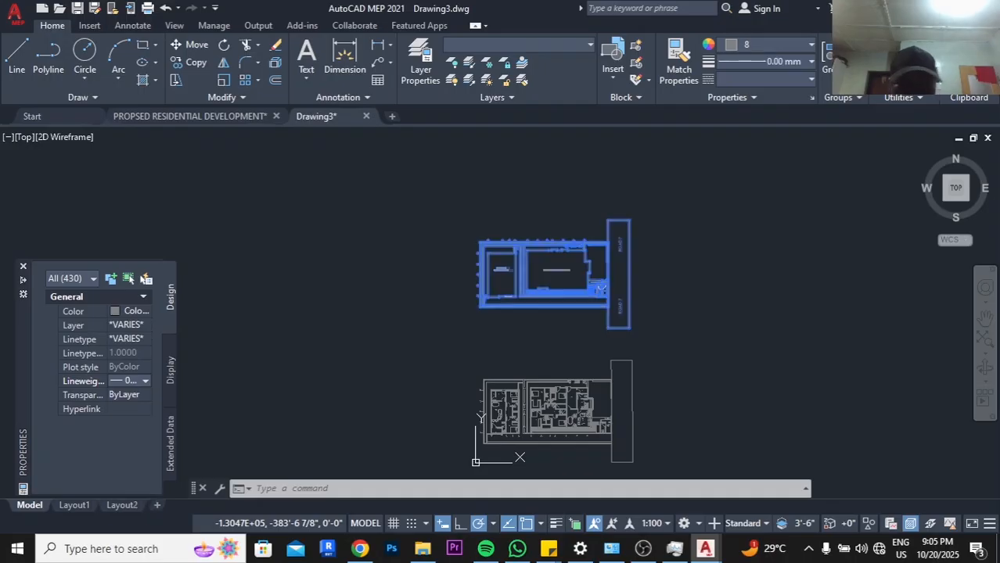
Explode the Security room's two doors and toilet, the red-edged entry steps above it and the four orange chairs along the upper fence
{"action": "key", "text": "Escape"}
{"action": "scroll", "coordinate": [598, 248], "scroll_direction": "up", "scroll_amount": 8}
{"action": "middle_click_drag", "start_coordinate": [460, 239], "coordinate": [580, 156]}
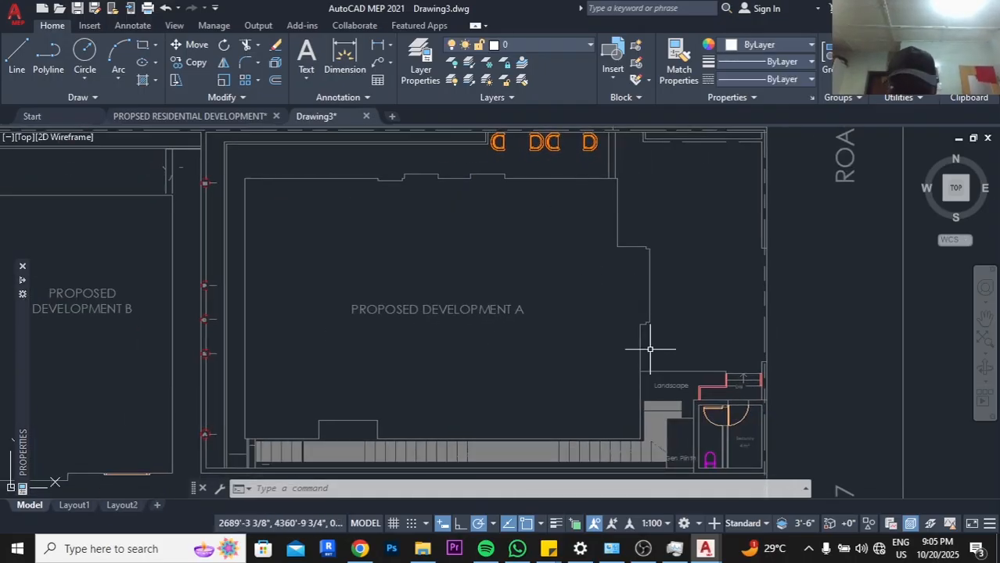
{"action": "middle_click_drag", "start_coordinate": [743, 421], "coordinate": [658, 243]}
{"action": "scroll", "coordinate": [657, 243], "scroll_direction": "up", "scroll_amount": 4}
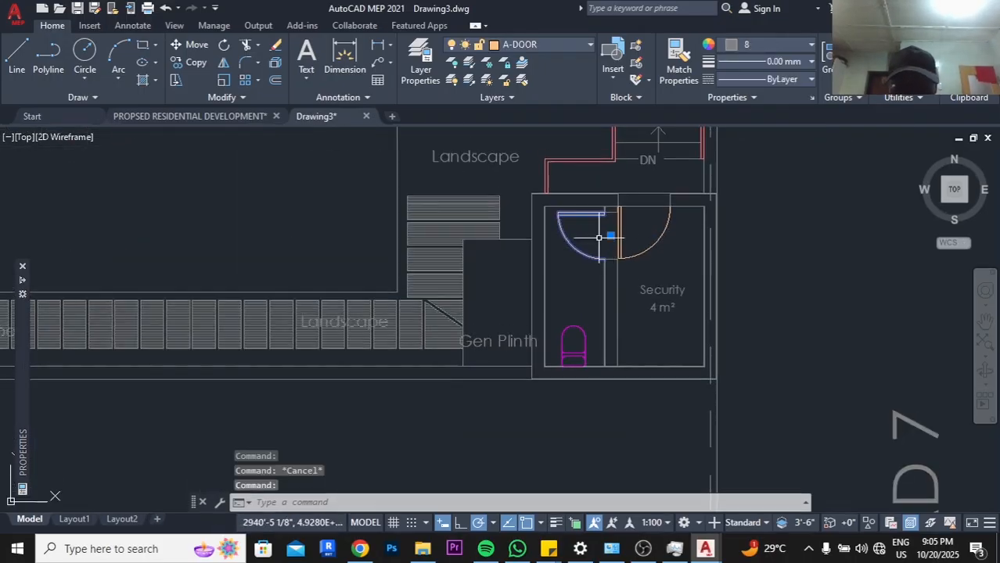
{"action": "scroll", "coordinate": [626, 235], "scroll_direction": "up", "scroll_amount": 4}
{"action": "left_click", "coordinate": [631, 300]}
{"action": "scroll", "coordinate": [560, 276], "scroll_direction": "down", "scroll_amount": 5}
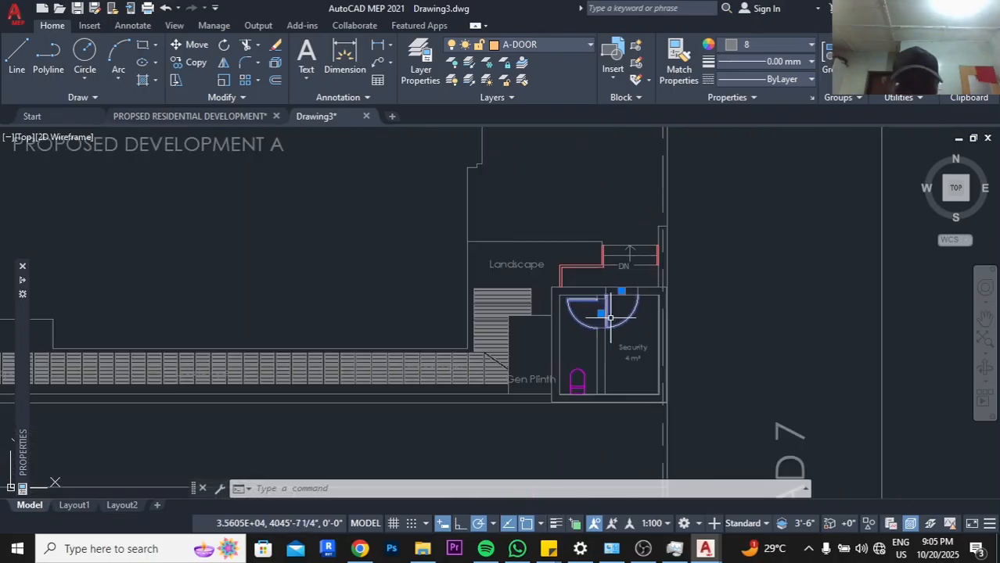
{"action": "scroll", "coordinate": [587, 353], "scroll_direction": "up", "scroll_amount": 4}
{"action": "left_click", "coordinate": [551, 399]}
{"action": "left_click", "coordinate": [544, 384]}
{"action": "scroll", "coordinate": [544, 384], "scroll_direction": "down", "scroll_amount": 4}
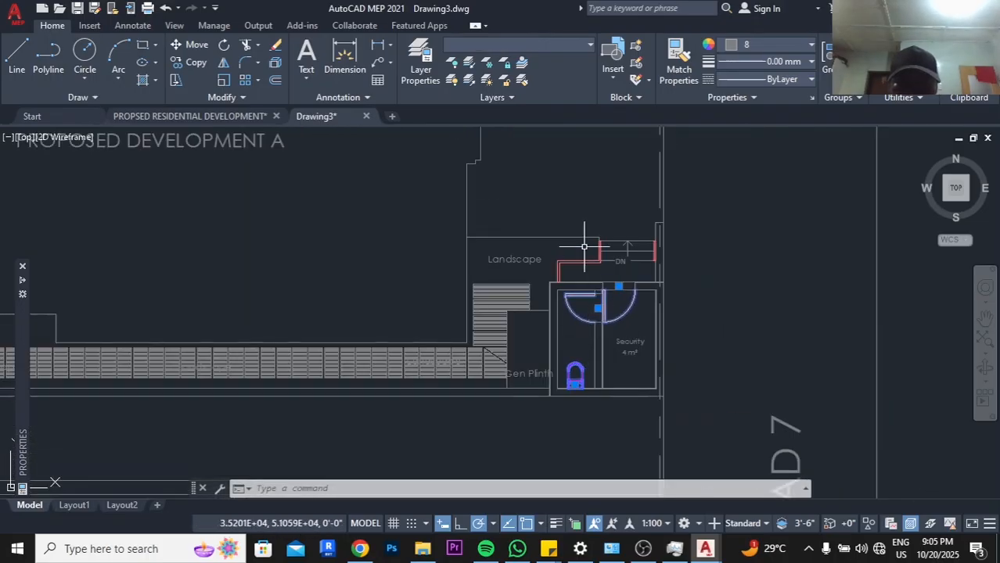
{"action": "scroll", "coordinate": [561, 266], "scroll_direction": "up", "scroll_amount": 6}
{"action": "scroll", "coordinate": [451, 251], "scroll_direction": "down", "scroll_amount": 3}
{"action": "left_click", "coordinate": [431, 210]}
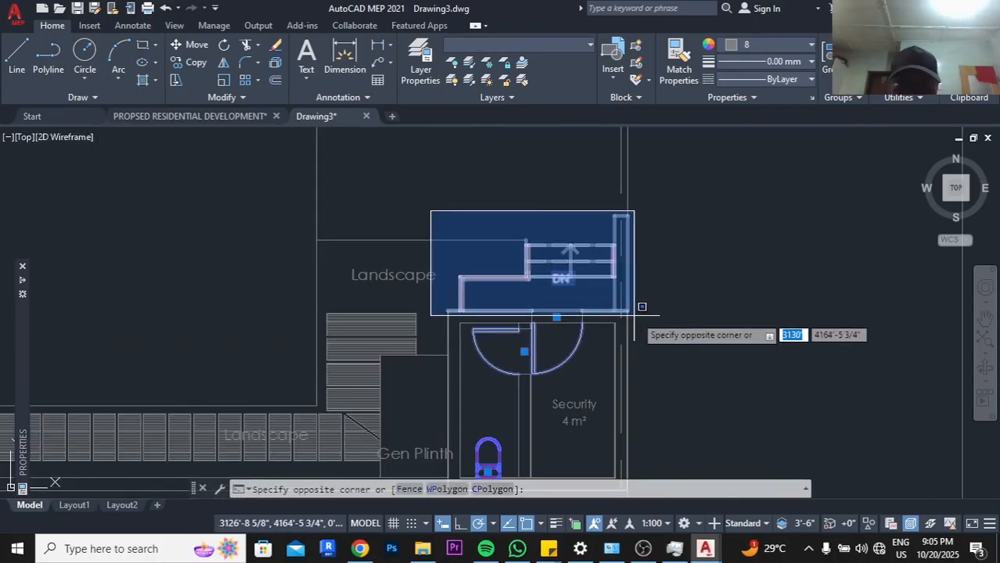
{"action": "left_click", "coordinate": [643, 313]}
{"action": "scroll", "coordinate": [647, 324], "scroll_direction": "down", "scroll_amount": 5}
{"action": "middle_click_drag", "start_coordinate": [577, 255], "coordinate": [627, 297]}
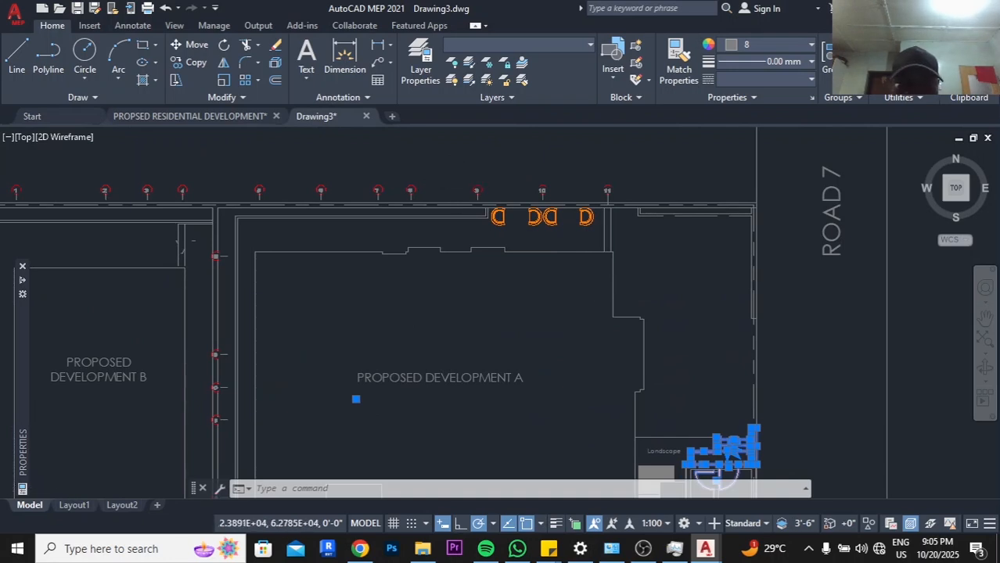
{"action": "scroll", "coordinate": [470, 196], "scroll_direction": "up", "scroll_amount": 4}
{"action": "scroll", "coordinate": [584, 224], "scroll_direction": "down", "scroll_amount": 6}
{"action": "scroll", "coordinate": [537, 231], "scroll_direction": "up", "scroll_amount": 4}
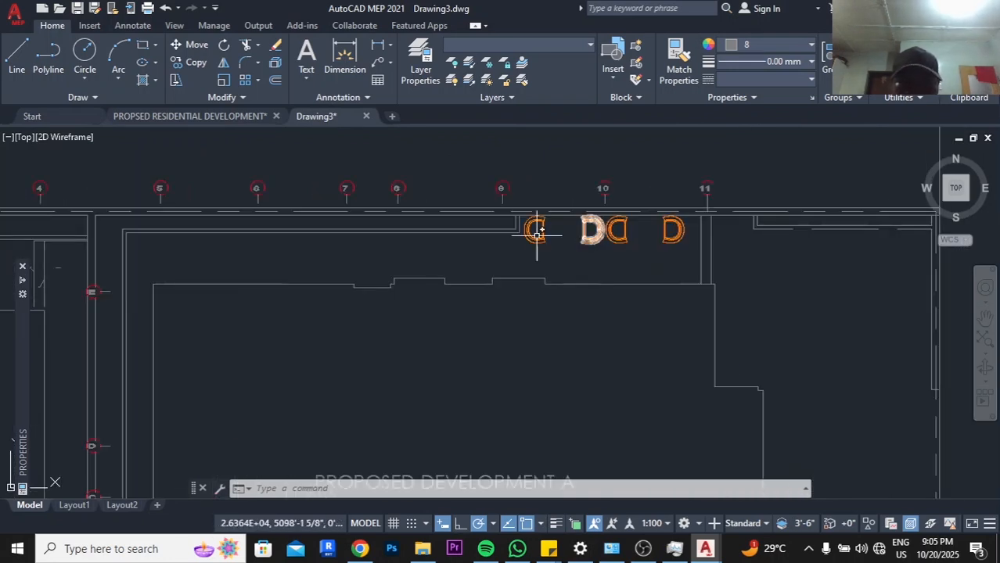
{"action": "scroll", "coordinate": [537, 232], "scroll_direction": "up", "scroll_amount": 4}
{"action": "left_click", "coordinate": [487, 157]}
{"action": "scroll", "coordinate": [704, 297], "scroll_direction": "down", "scroll_amount": 4}
{"action": "left_click", "coordinate": [736, 305]}
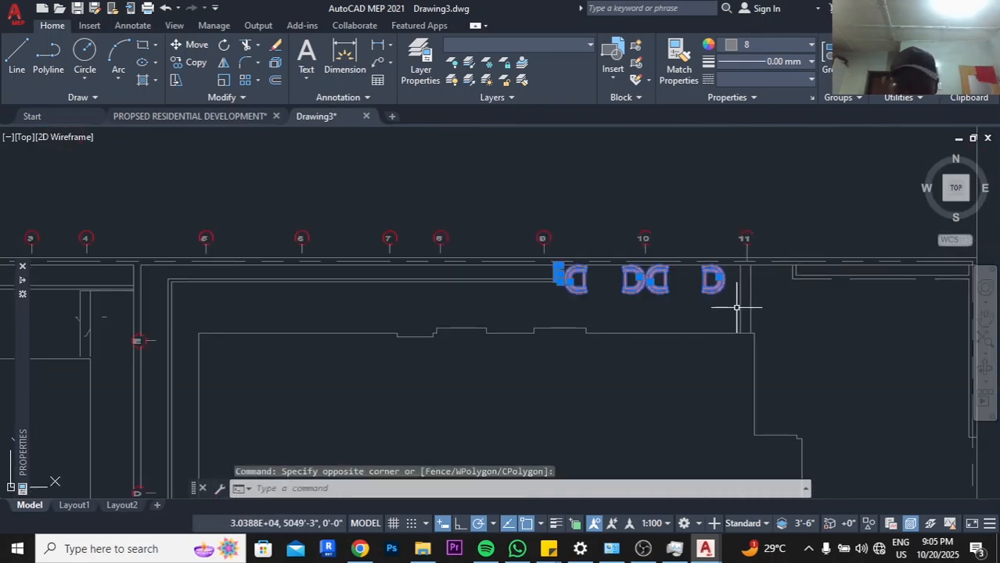
{"action": "left_click", "coordinate": [274, 65]}
{"action": "left_click", "coordinate": [274, 65]}
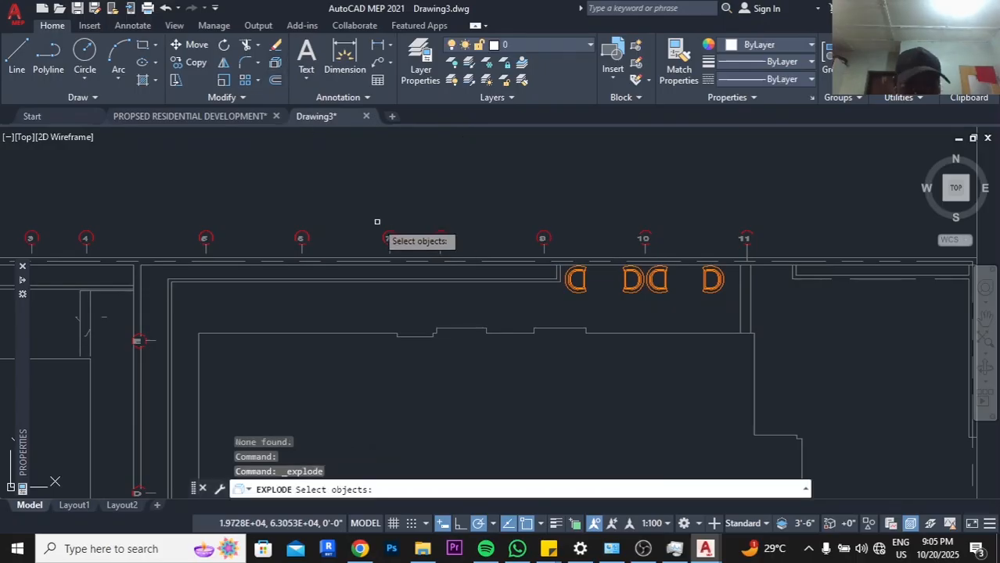
{"action": "key", "text": "Escape"}
Set the exploded chairs, toilet and Security room doors to colour 8 with a lineweight of 0.00 mm
{"action": "scroll", "coordinate": [374, 216], "scroll_direction": "down", "scroll_amount": 4}
{"action": "scroll", "coordinate": [440, 231], "scroll_direction": "up", "scroll_amount": 6}
{"action": "left_click", "coordinate": [451, 214]}
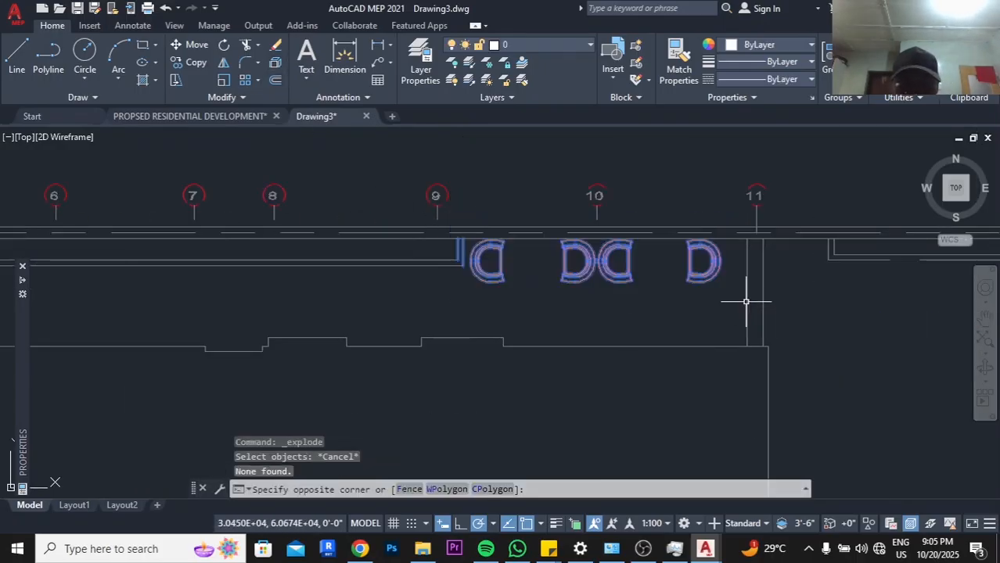
{"action": "scroll", "coordinate": [513, 226], "scroll_direction": "down", "scroll_amount": 5}
{"action": "scroll", "coordinate": [610, 371], "scroll_direction": "up", "scroll_amount": 5}
{"action": "left_click", "coordinate": [611, 380]}
{"action": "left_click", "coordinate": [593, 407]}
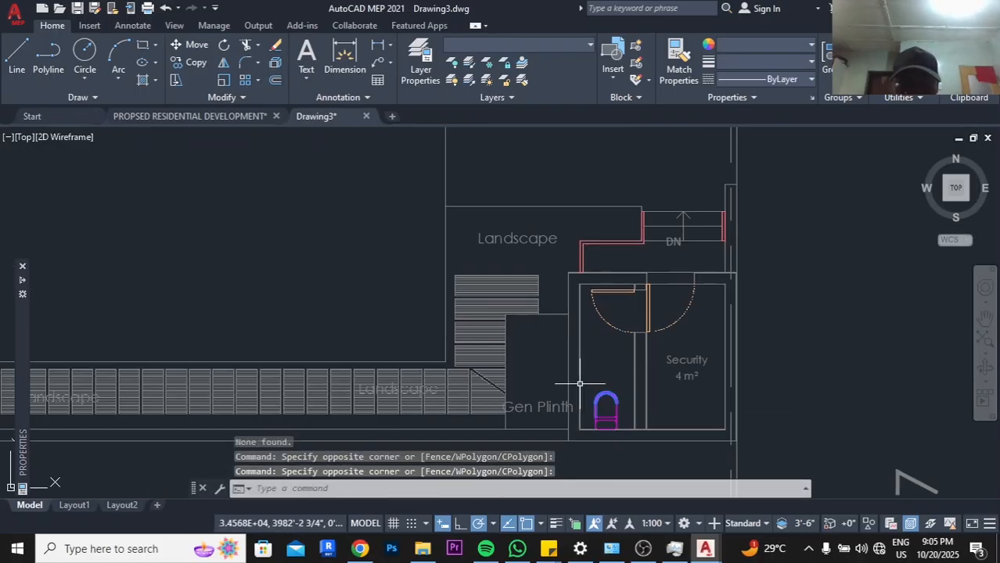
{"action": "left_click", "coordinate": [562, 360]}
{"action": "left_click", "coordinate": [641, 448]}
{"action": "scroll", "coordinate": [589, 277], "scroll_direction": "up", "scroll_amount": 2}
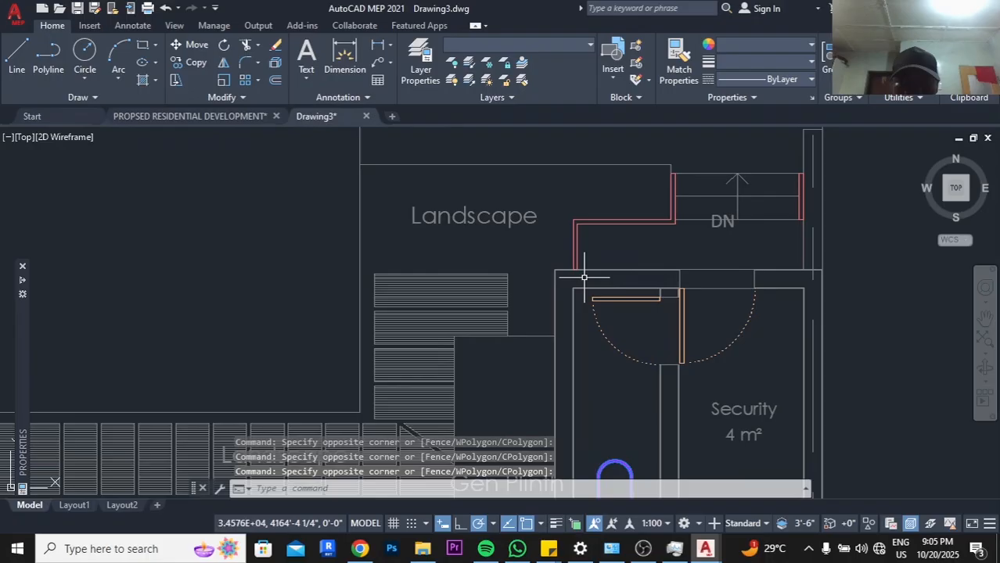
{"action": "left_click", "coordinate": [538, 250]}
{"action": "left_click", "coordinate": [820, 410]}
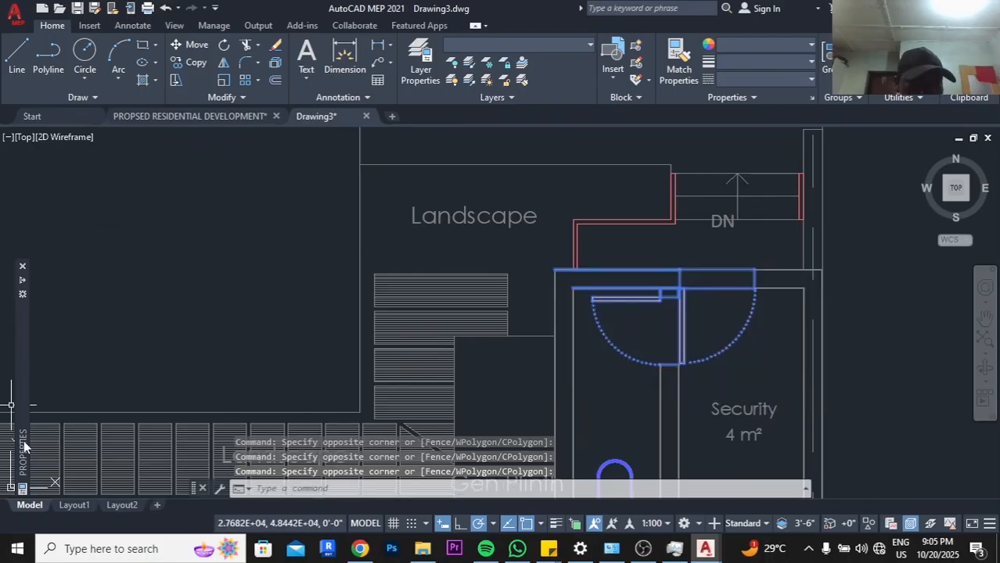
{"action": "mouse_move", "coordinate": [24, 446]}
{"action": "left_click", "coordinate": [146, 313]}
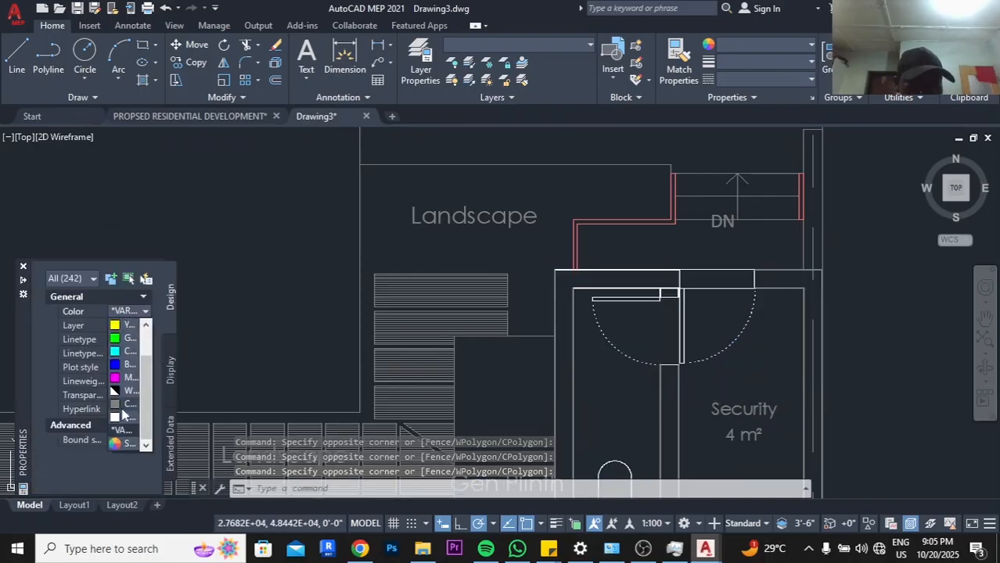
{"action": "left_click", "coordinate": [138, 395]}
{"action": "left_click", "coordinate": [125, 381]}
{"action": "left_click", "coordinate": [146, 381]}
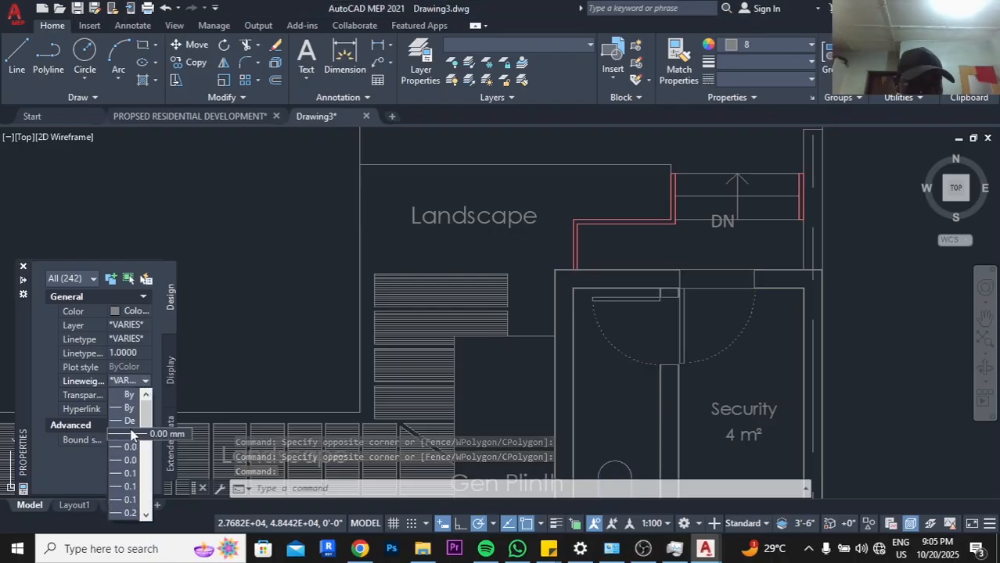
{"action": "left_click", "coordinate": [132, 435]}
{"action": "scroll", "coordinate": [320, 359], "scroll_direction": "down", "scroll_amount": 3}
{"action": "key", "text": "Escape"}
Set the red-edged entry steps above the Security room to colour 8 with a lineweight of 0.00 mm
{"action": "scroll", "coordinate": [625, 240], "scroll_direction": "up", "scroll_amount": 3}
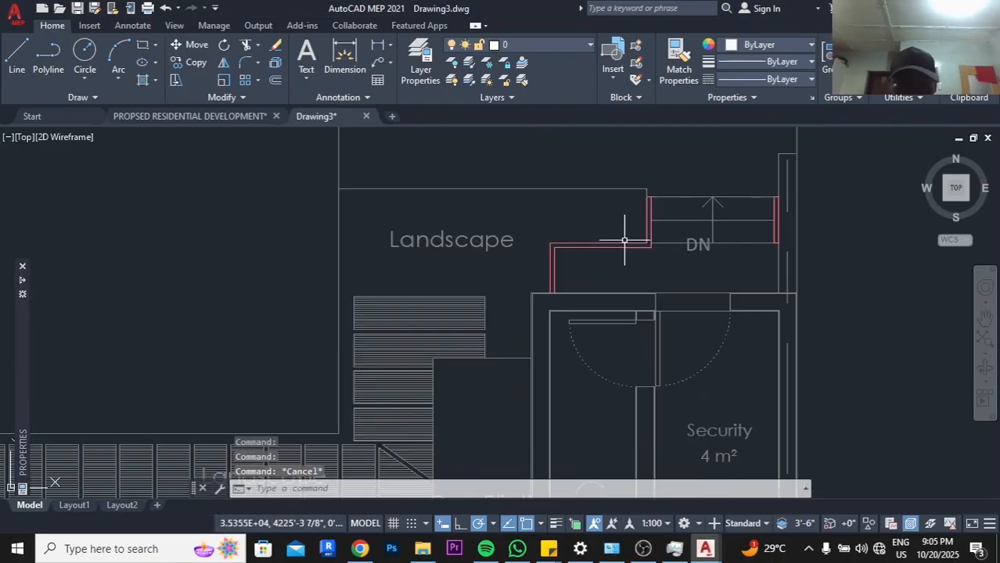
{"action": "scroll", "coordinate": [520, 168], "scroll_direction": "down", "scroll_amount": 2}
{"action": "left_click", "coordinate": [501, 155]}
{"action": "left_click", "coordinate": [702, 267]}
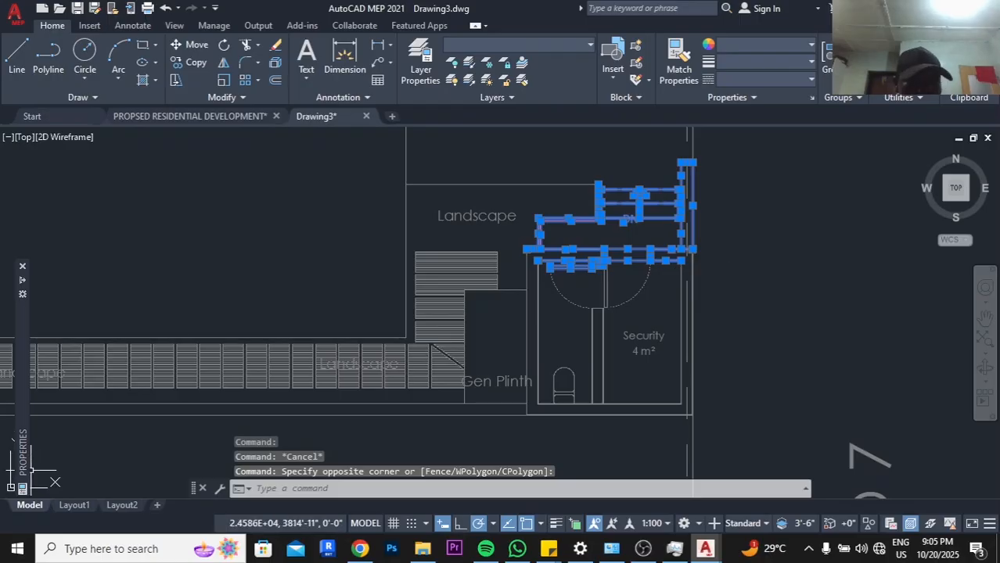
{"action": "mouse_move", "coordinate": [23, 457]}
{"action": "left_click", "coordinate": [144, 311]}
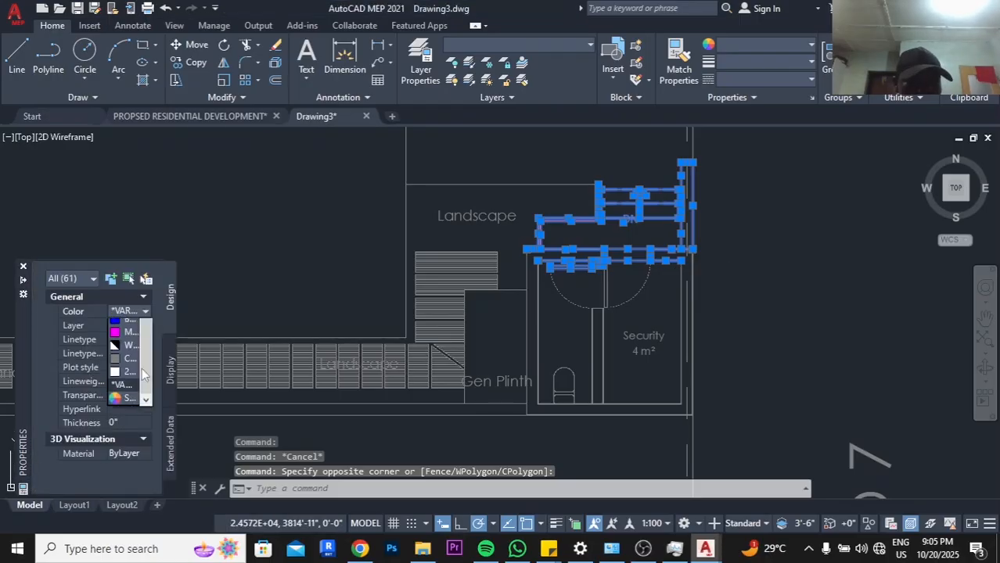
{"action": "left_click", "coordinate": [141, 327]}
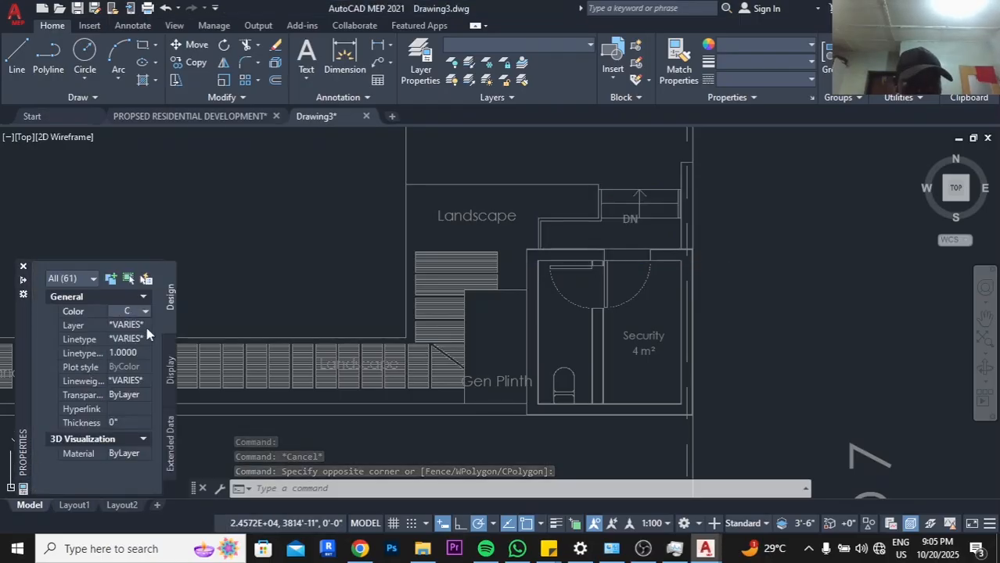
{"action": "left_click", "coordinate": [141, 381]}
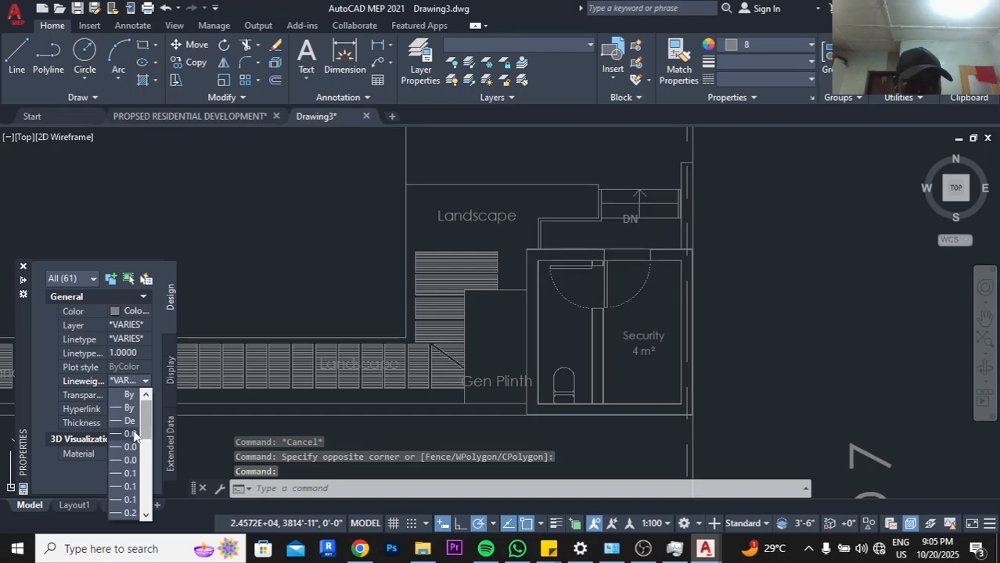
{"action": "left_click", "coordinate": [135, 437]}
{"action": "key", "text": "Escape"}
Open the block of the red grid bubble around number 4 in the Block Editor
{"action": "scroll", "coordinate": [660, 225], "scroll_direction": "down", "scroll_amount": 5}
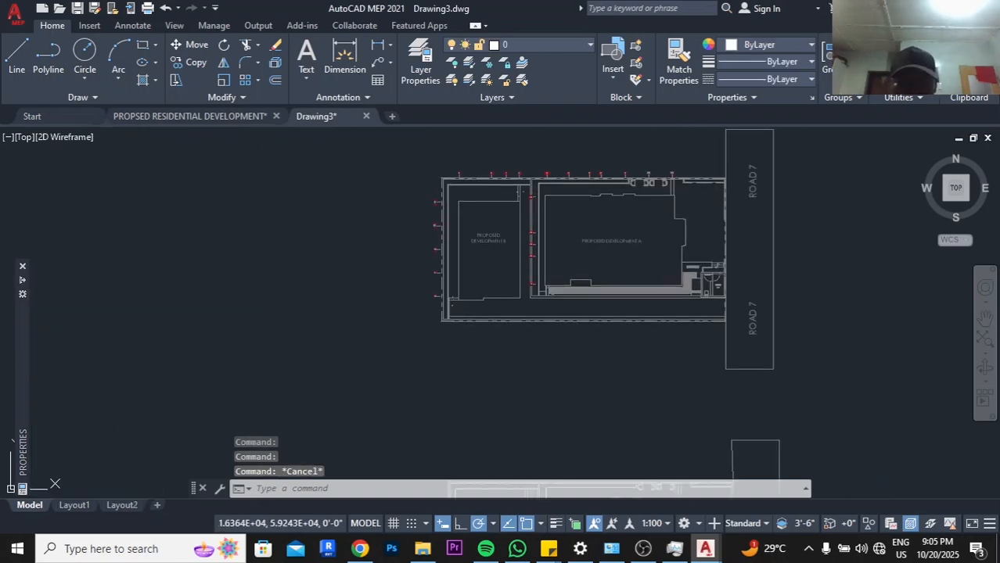
{"action": "scroll", "coordinate": [546, 175], "scroll_direction": "up", "scroll_amount": 6}
{"action": "left_click", "coordinate": [559, 201]}
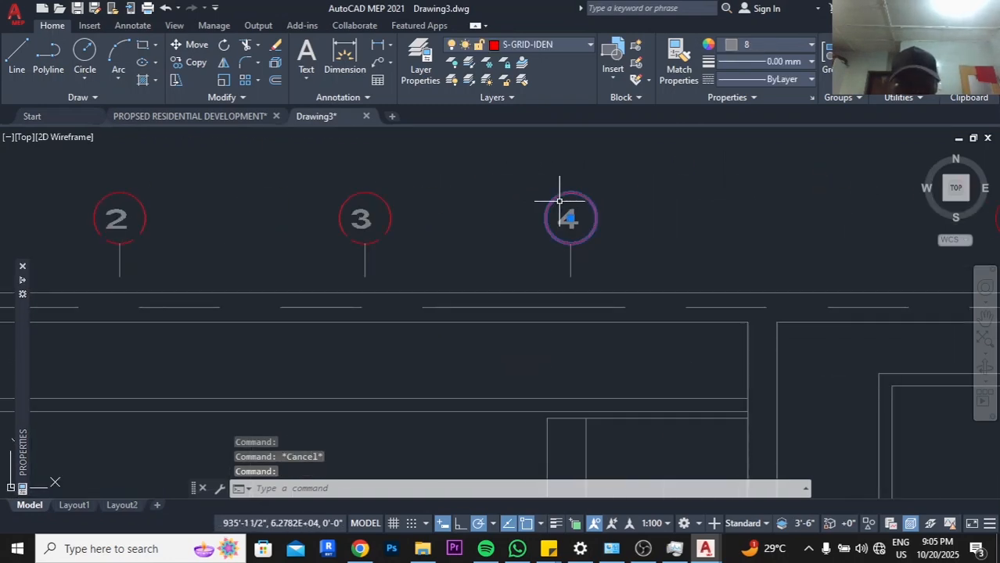
{"action": "scroll", "coordinate": [559, 201], "scroll_direction": "down", "scroll_amount": 3}
{"action": "scroll", "coordinate": [565, 198], "scroll_direction": "up", "scroll_amount": 5}
{"action": "double_click", "coordinate": [580, 190]}
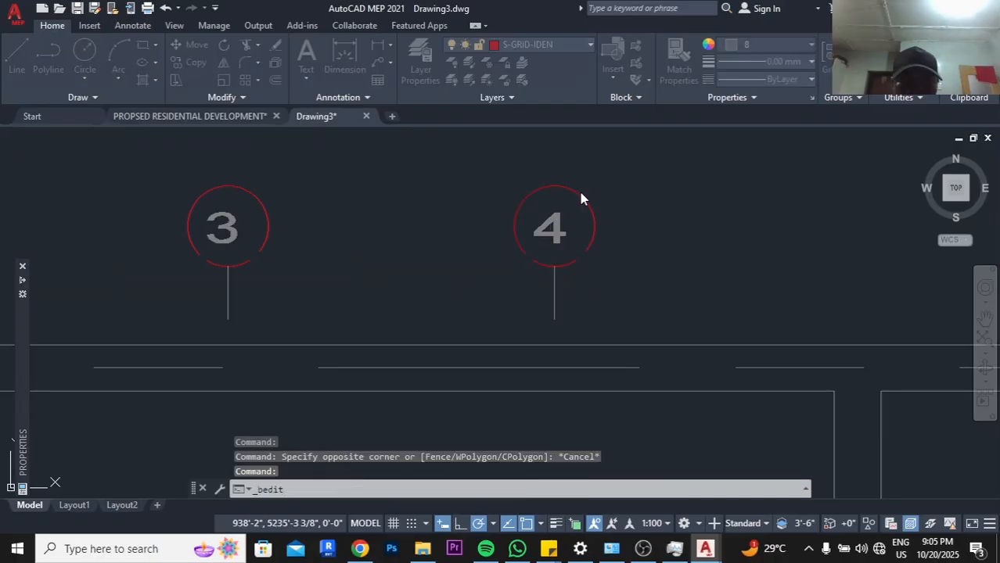
{"action": "left_click", "coordinate": [489, 373]}
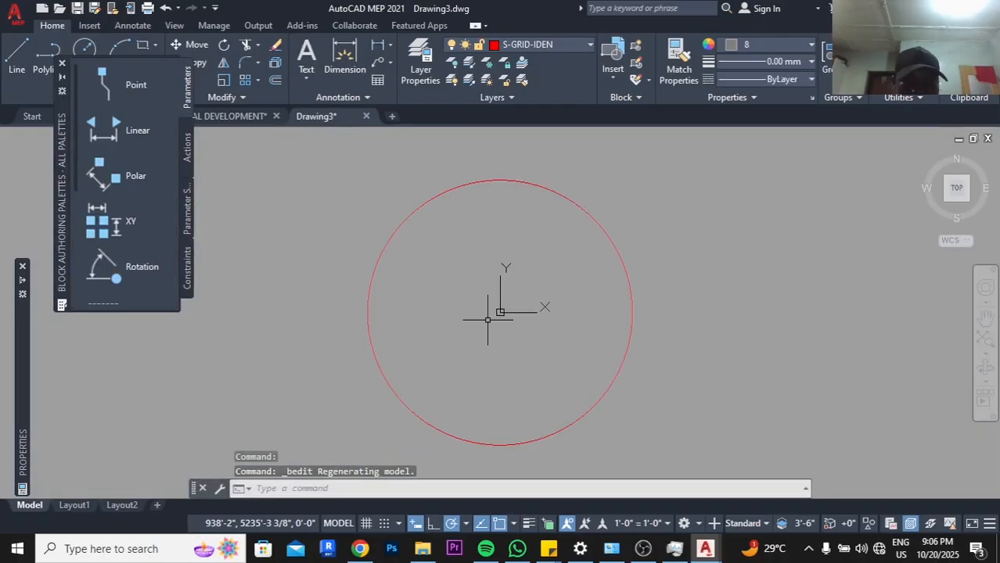
Set the grid bubble's circle to colour 8 and lineweight 0.00 mm, and close the Block Editor saving the changes
{"action": "left_click", "coordinate": [413, 217]}
{"action": "left_click", "coordinate": [691, 458]}
{"action": "mouse_move", "coordinate": [26, 446]}
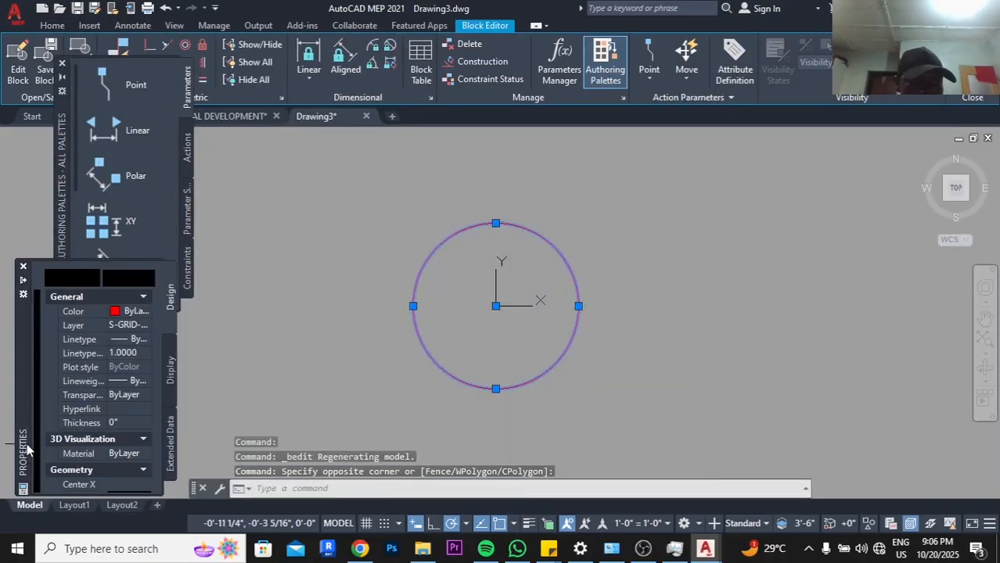
{"action": "left_click", "coordinate": [139, 312]}
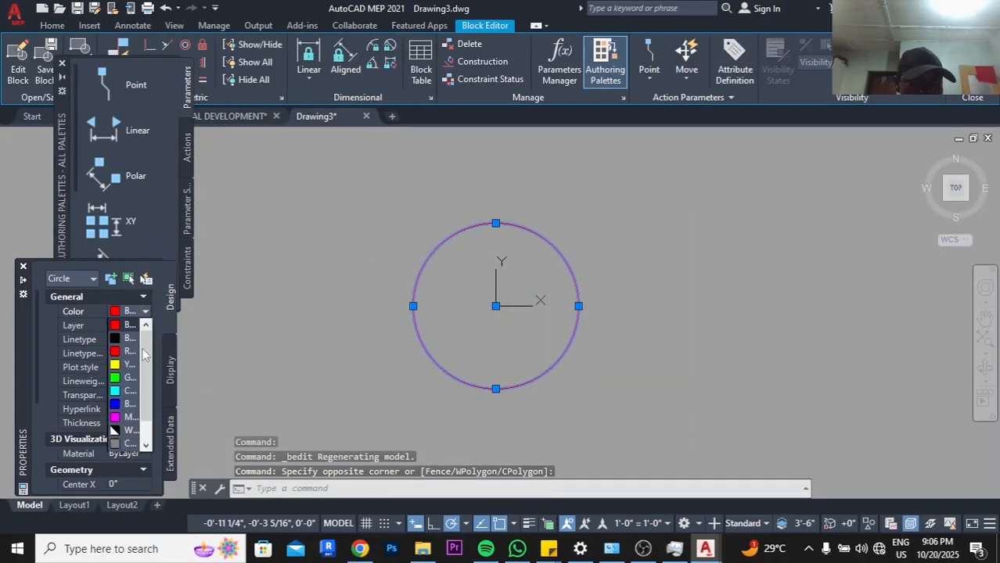
{"action": "left_click", "coordinate": [126, 443]}
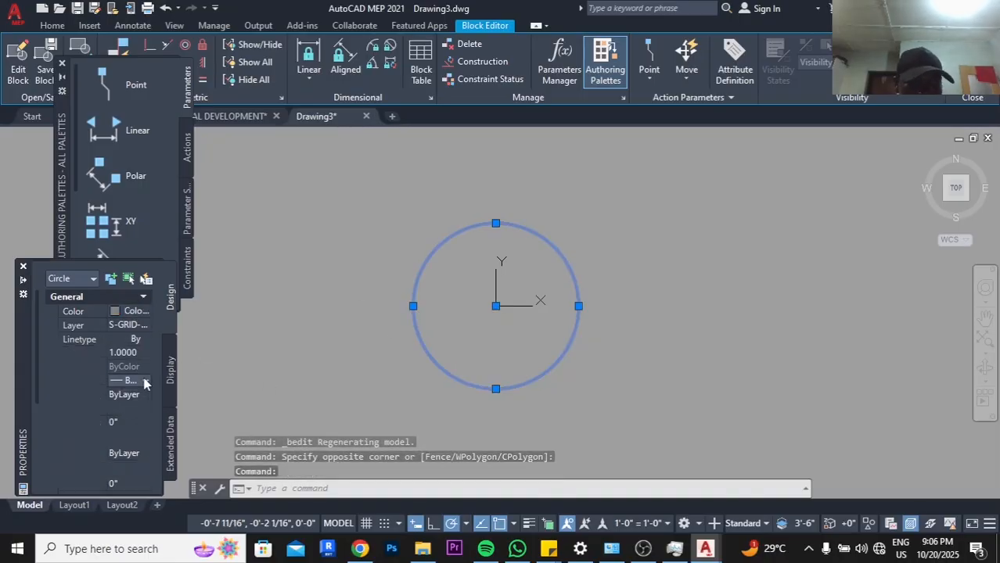
{"action": "left_click", "coordinate": [144, 383]}
{"action": "left_click", "coordinate": [131, 434]}
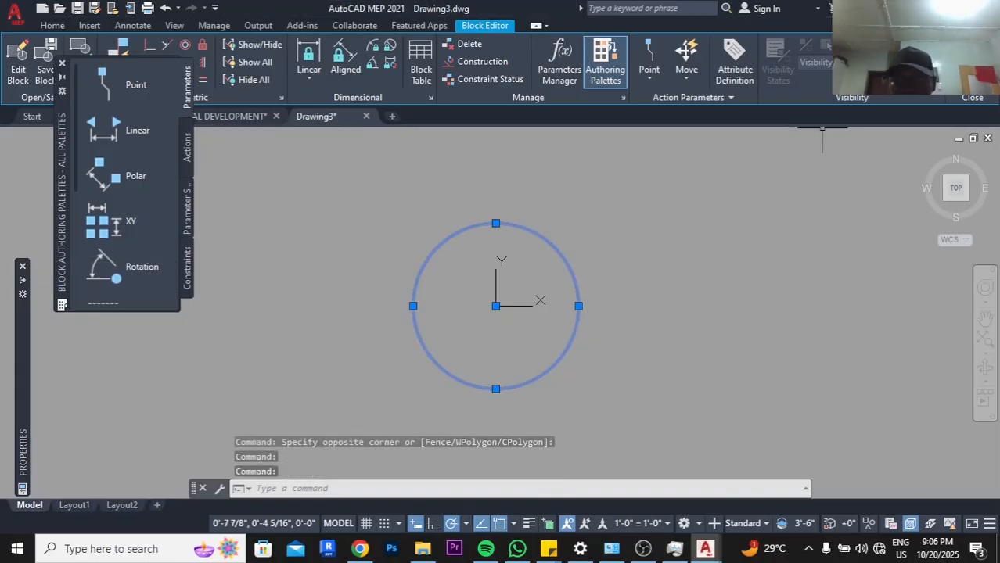
{"action": "left_click", "coordinate": [972, 82]}
{"action": "left_click", "coordinate": [522, 234]}
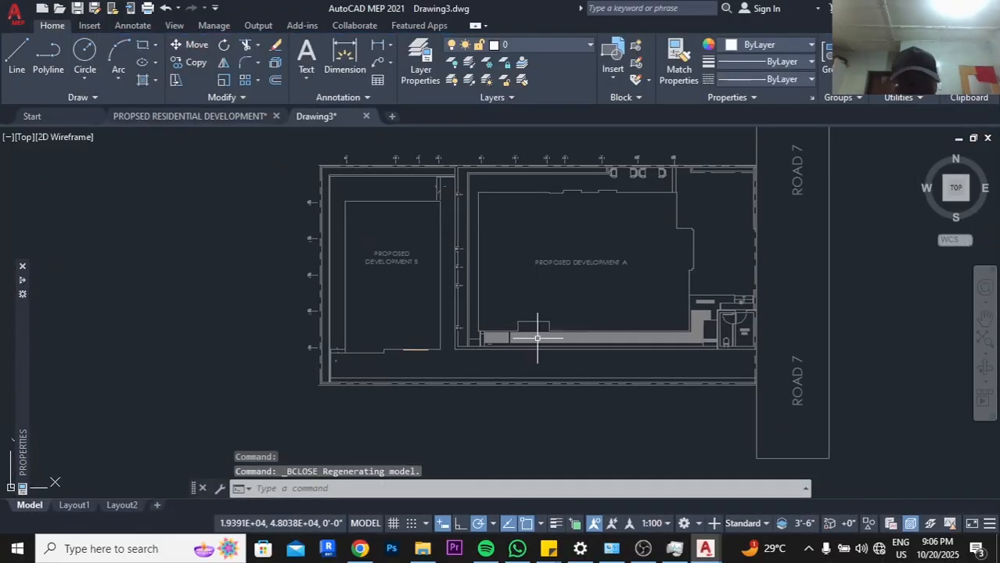
Explode the orange window frame block on the lower edge of Proposed Development B
{"action": "scroll", "coordinate": [537, 337], "scroll_direction": "up", "scroll_amount": 5}
{"action": "scroll", "coordinate": [470, 344], "scroll_direction": "down", "scroll_amount": 5}
{"action": "scroll", "coordinate": [413, 347], "scroll_direction": "up", "scroll_amount": 5}
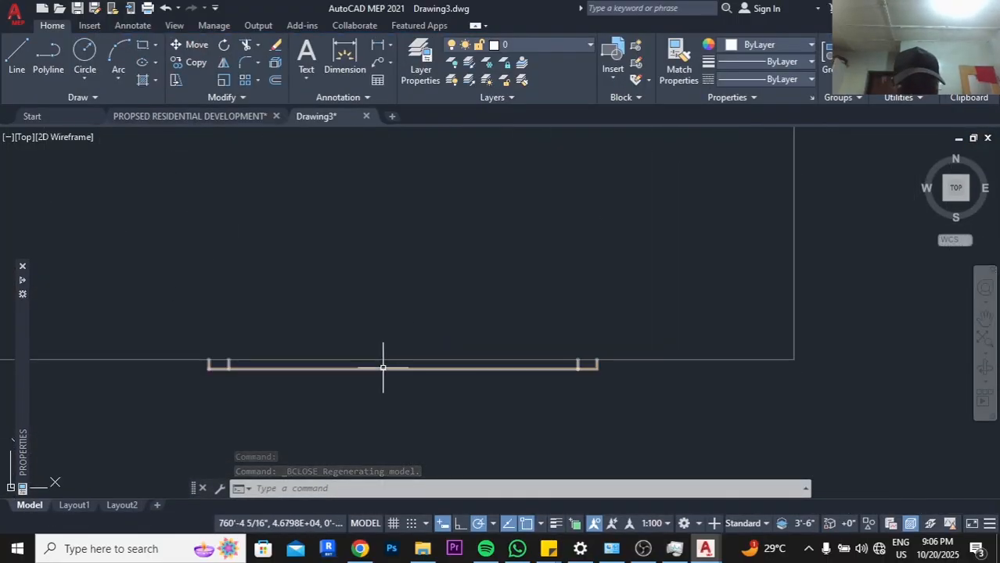
{"action": "left_click", "coordinate": [389, 362]}
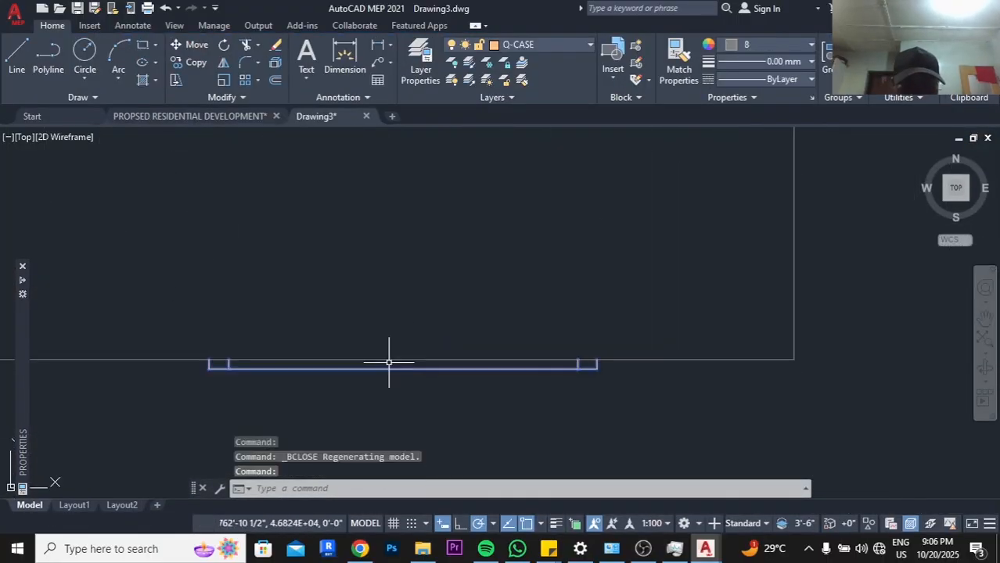
{"action": "left_click", "coordinate": [275, 64]}
{"action": "key", "text": "Escape"}
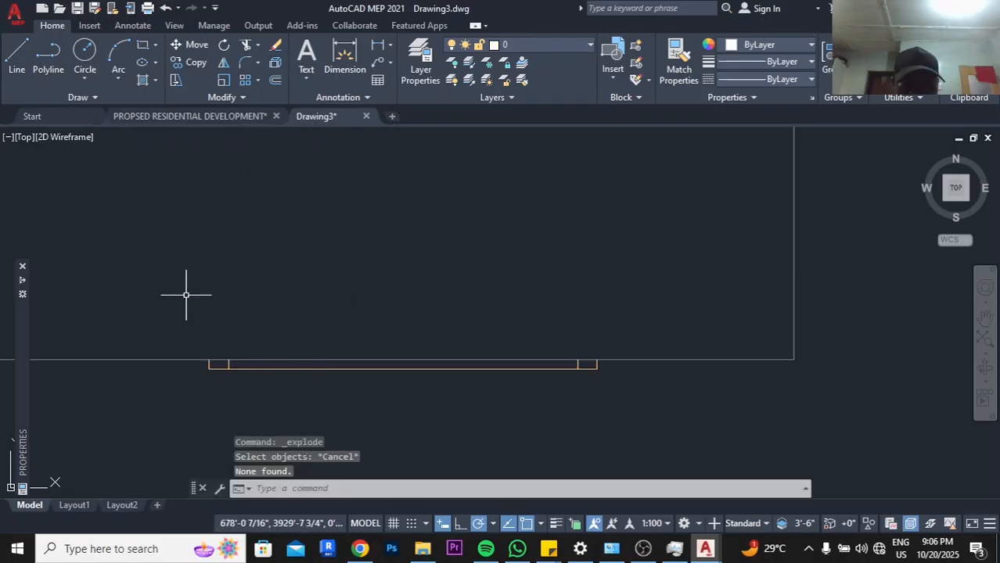
Set the exploded orange window frame lines on the lower edge of Proposed Development B to colour 8 and lineweight 0.00 mm
{"action": "left_click", "coordinate": [186, 295]}
{"action": "left_click", "coordinate": [614, 402]}
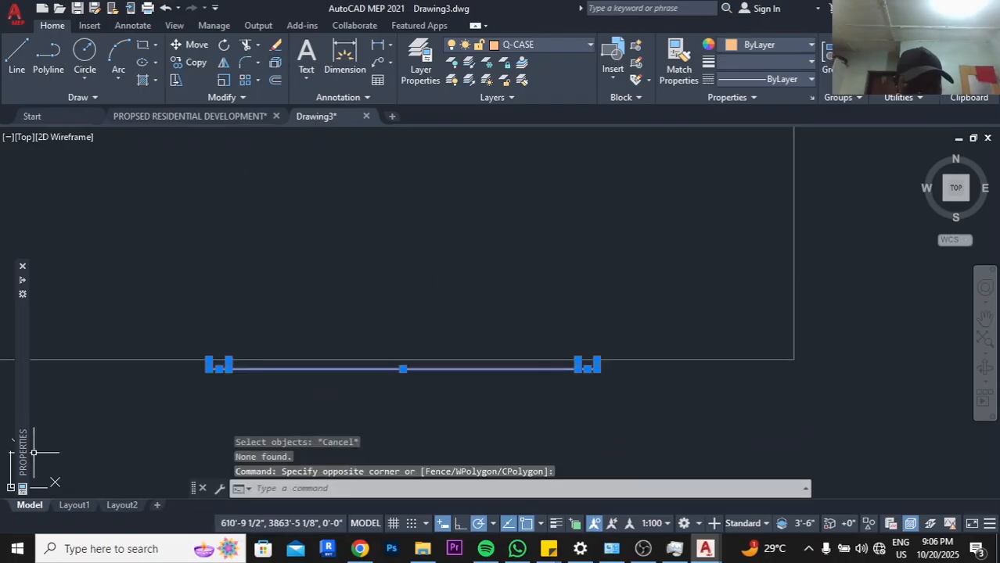
{"action": "mouse_move", "coordinate": [23, 450]}
{"action": "left_click", "coordinate": [141, 312]}
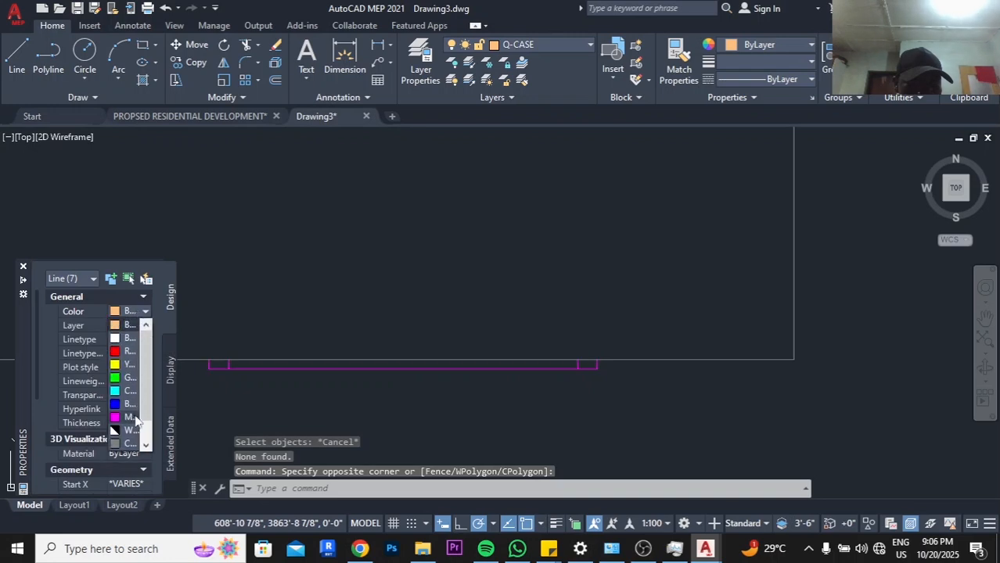
{"action": "left_click", "coordinate": [129, 444]}
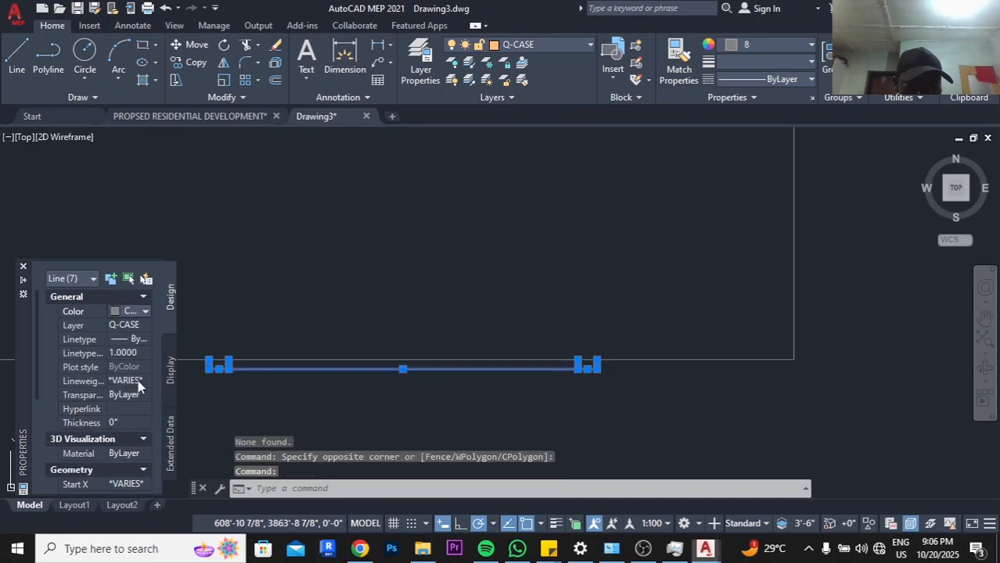
{"action": "left_click", "coordinate": [138, 382]}
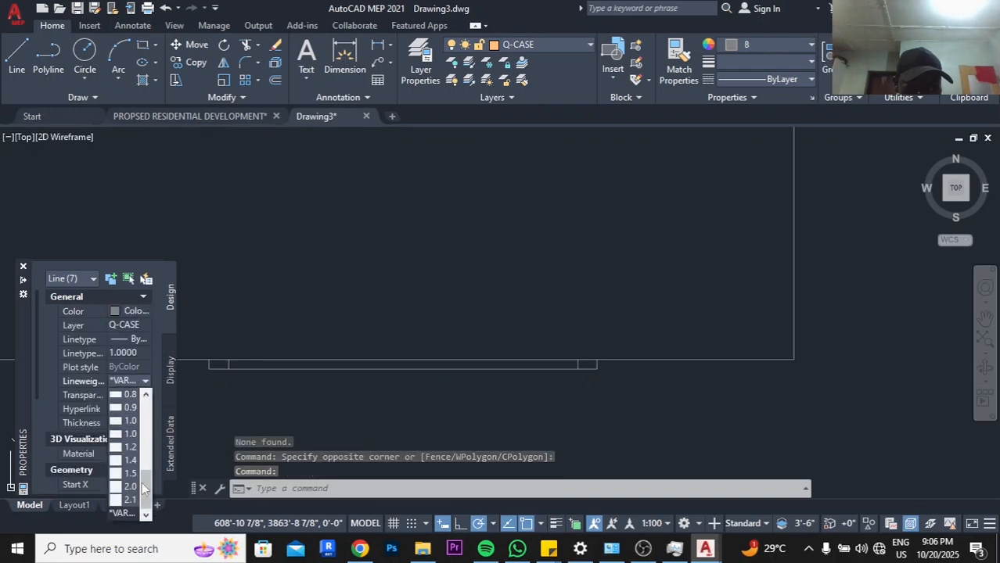
{"action": "left_click_drag", "start_coordinate": [144, 481], "coordinate": [146, 423]}
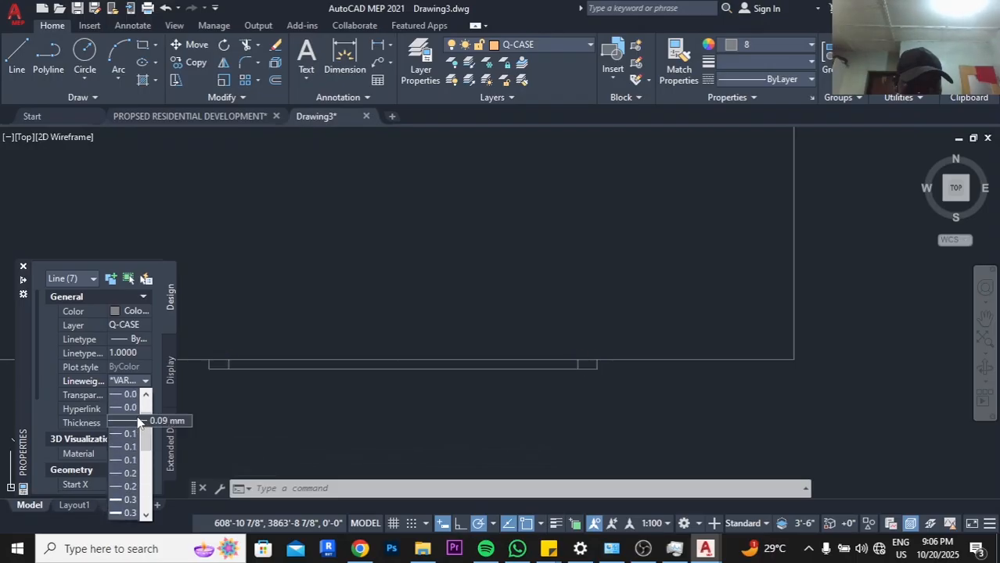
{"action": "scroll", "coordinate": [136, 424], "scroll_direction": "up", "scroll_amount": 1}
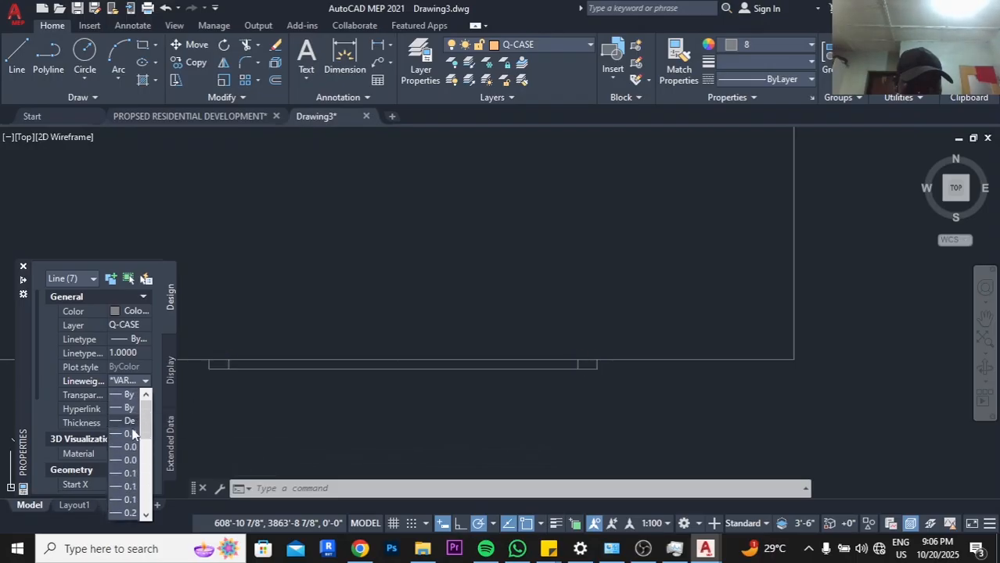
{"action": "left_click", "coordinate": [133, 435]}
{"action": "key", "text": "Escape"}
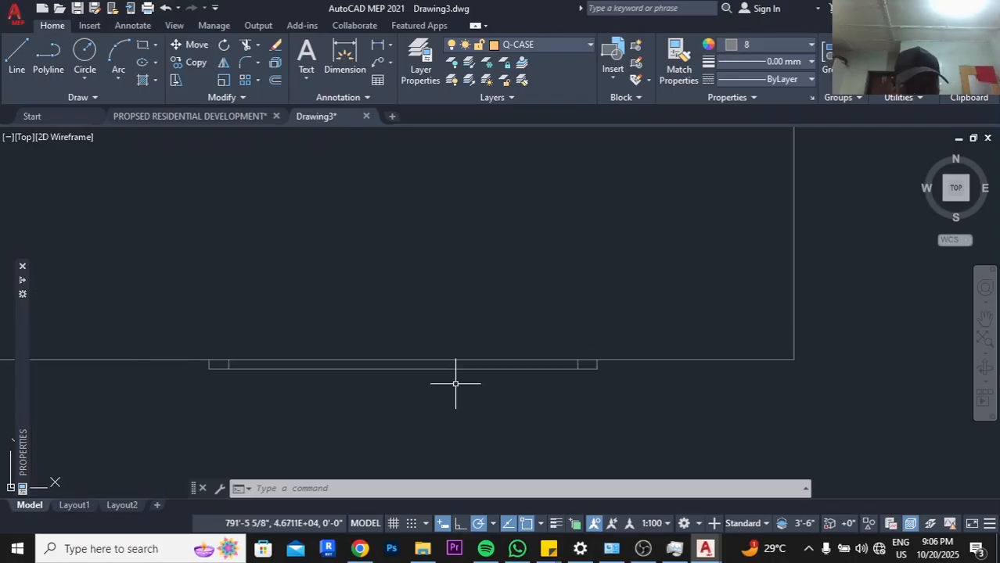
Examine the grey site plan and the furnished floor plan for remaining elements that need cleaning up
{"action": "scroll", "coordinate": [581, 380], "scroll_direction": "down", "scroll_amount": 3}
{"action": "scroll", "coordinate": [775, 339], "scroll_direction": "down", "scroll_amount": 3}
{"action": "middle_click_drag", "start_coordinate": [774, 340], "coordinate": [520, 297]}
{"action": "scroll", "coordinate": [529, 307], "scroll_direction": "up", "scroll_amount": 3}
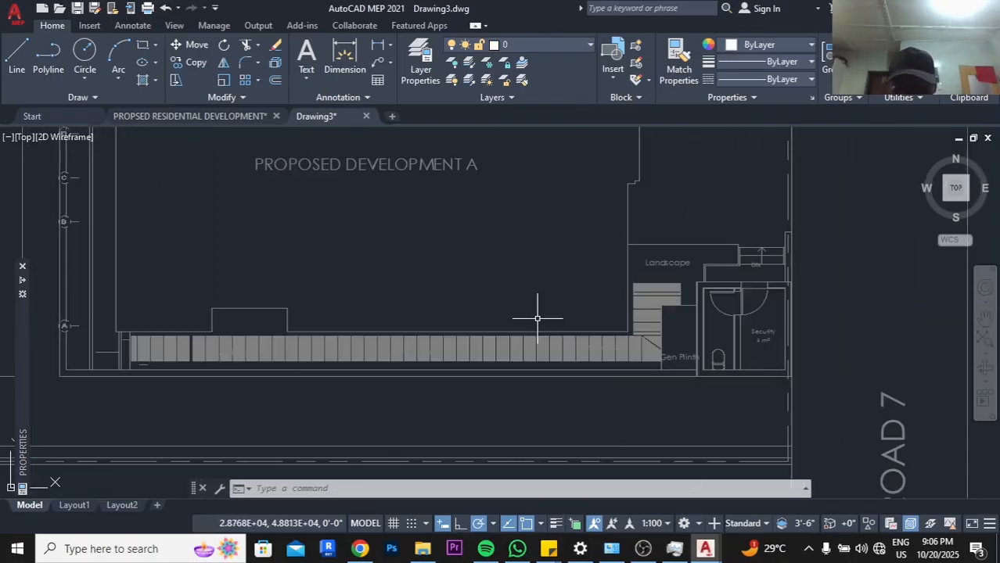
{"action": "scroll", "coordinate": [823, 324], "scroll_direction": "down", "scroll_amount": 4}
{"action": "scroll", "coordinate": [495, 341], "scroll_direction": "up", "scroll_amount": 4}
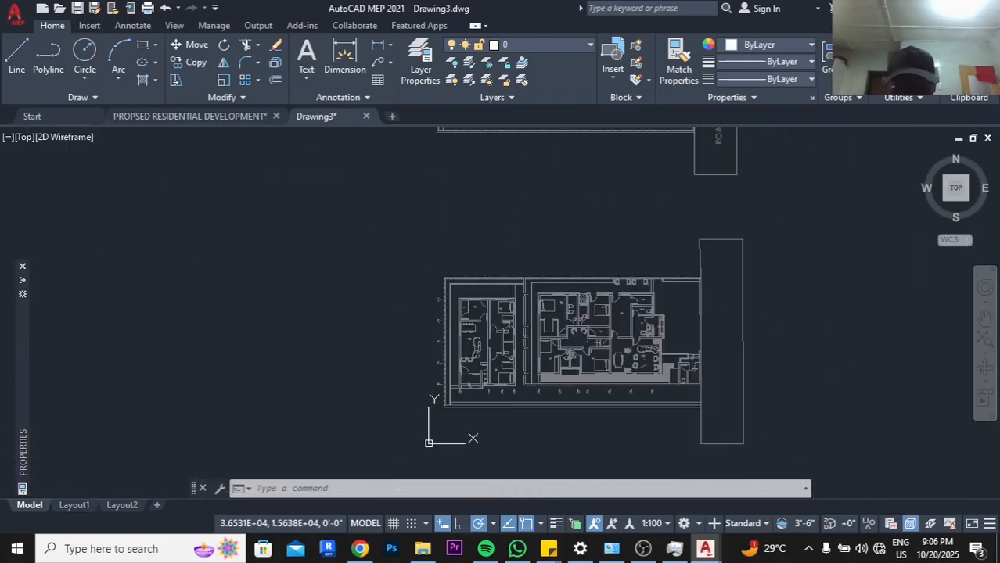
{"action": "scroll", "coordinate": [509, 339], "scroll_direction": "up", "scroll_amount": 2}
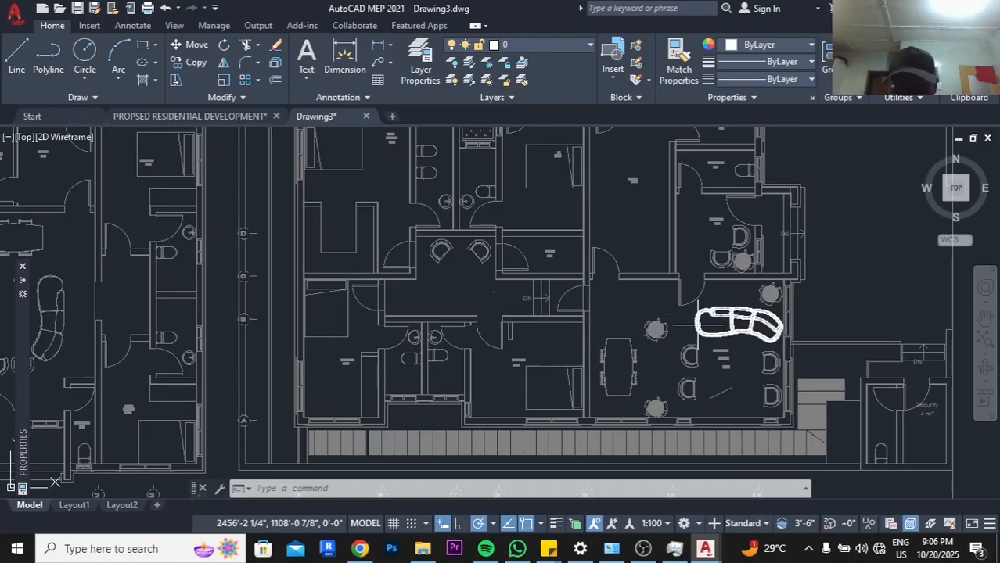
{"action": "scroll", "coordinate": [667, 326], "scroll_direction": "up", "scroll_amount": 3}
{"action": "scroll", "coordinate": [632, 345], "scroll_direction": "down", "scroll_amount": 2}
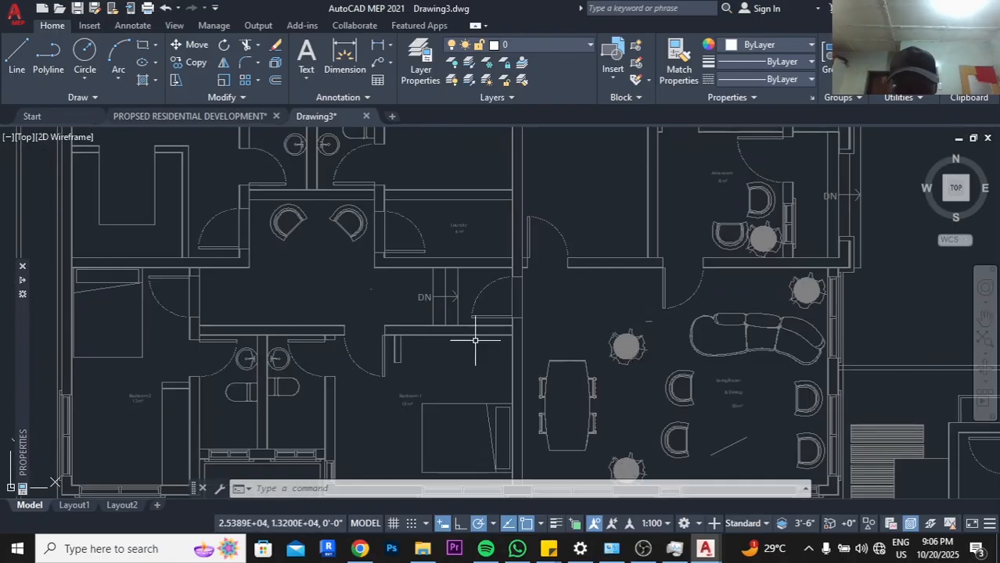
{"action": "middle_click_drag", "start_coordinate": [298, 341], "coordinate": [554, 319]}
{"action": "middle_click_drag", "start_coordinate": [98, 303], "coordinate": [532, 319]}
{"action": "scroll", "coordinate": [531, 318], "scroll_direction": "down", "scroll_amount": 3}
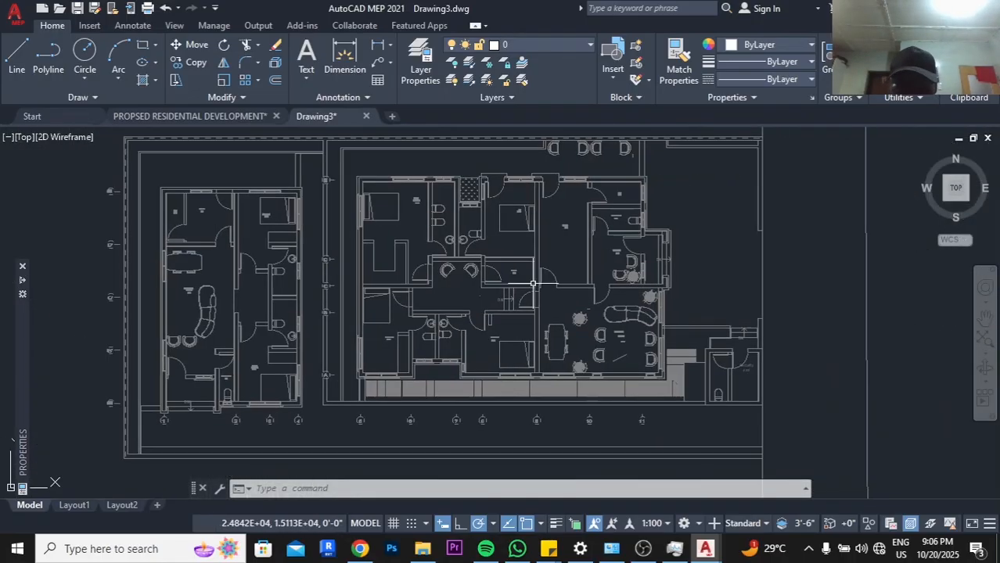
{"action": "scroll", "coordinate": [568, 356], "scroll_direction": "up", "scroll_amount": 4}
{"action": "scroll", "coordinate": [737, 244], "scroll_direction": "up", "scroll_amount": 2}
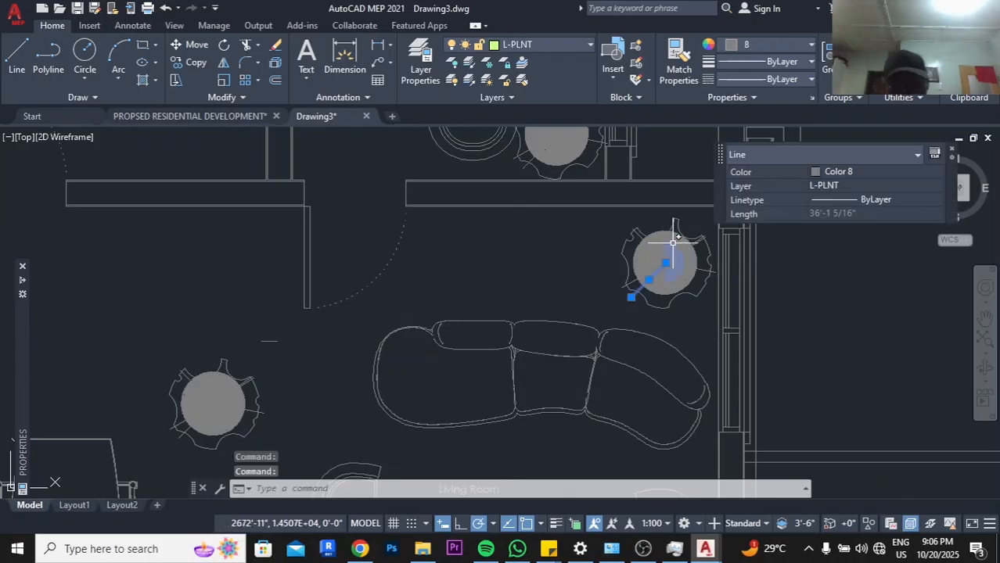
{"action": "key", "text": "Escape"}
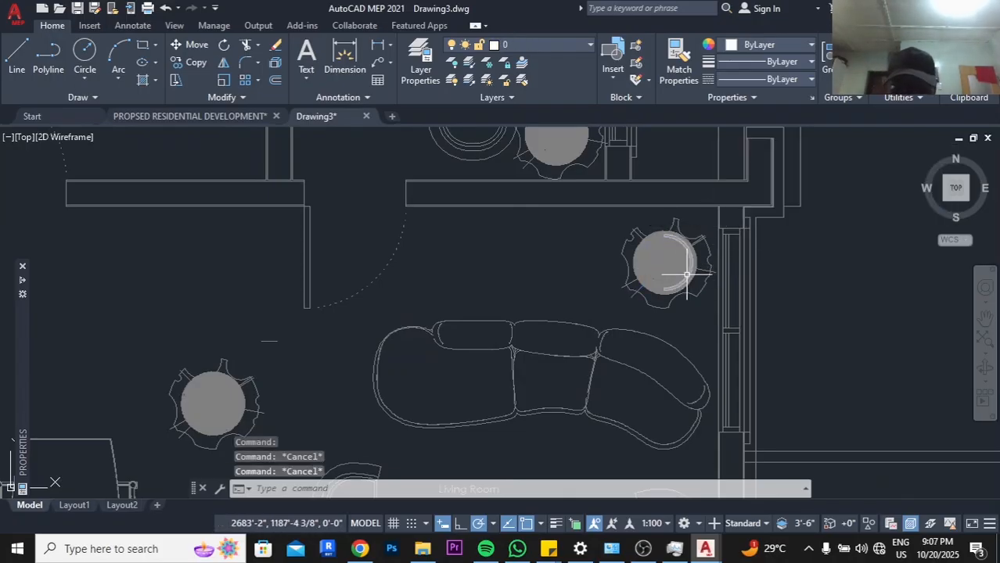
{"action": "scroll", "coordinate": [686, 273], "scroll_direction": "up", "scroll_amount": 5}
{"action": "left_click", "coordinate": [686, 273]}
{"action": "left_click", "coordinate": [693, 275]}
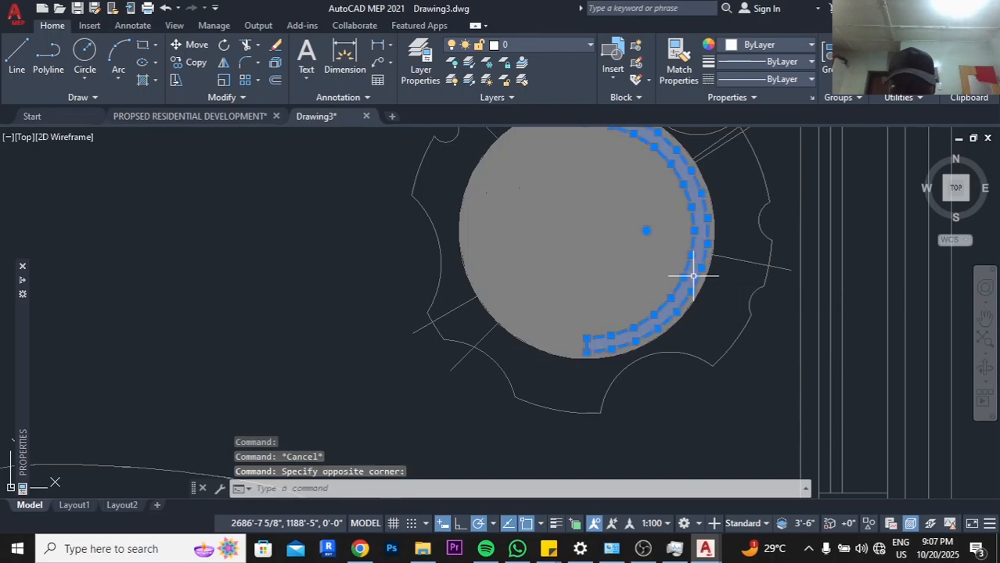
{"action": "key", "text": "Delete"}
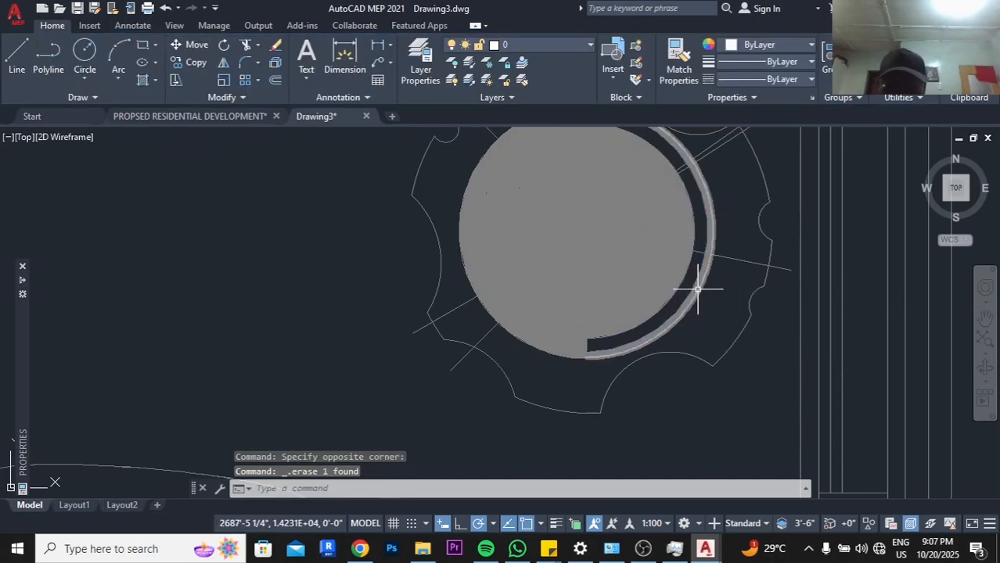
{"action": "left_click", "coordinate": [696, 287]}
{"action": "key", "text": "Delete"}
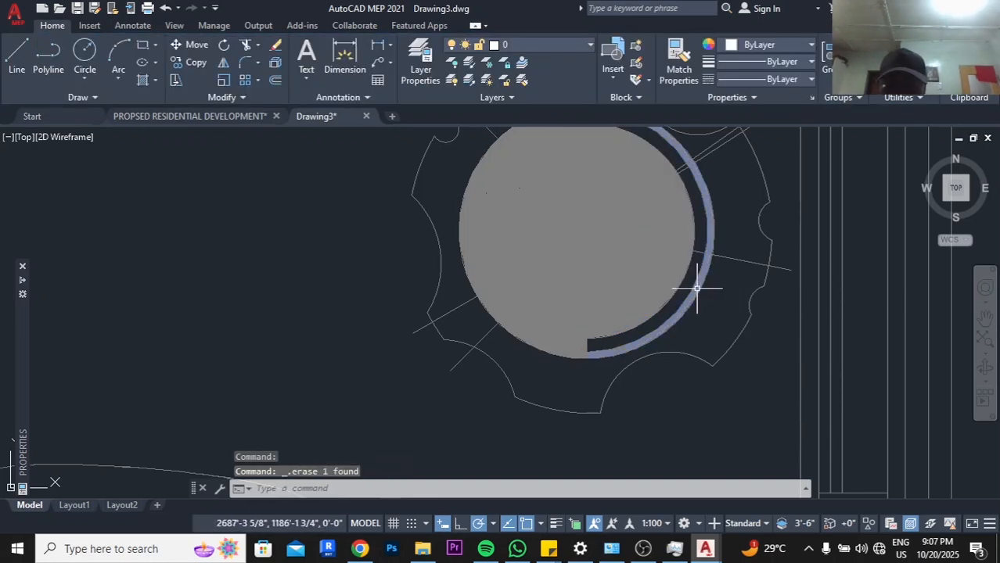
{"action": "key", "text": "ctrl+z"}
{"action": "key", "text": "ctrl+z"}
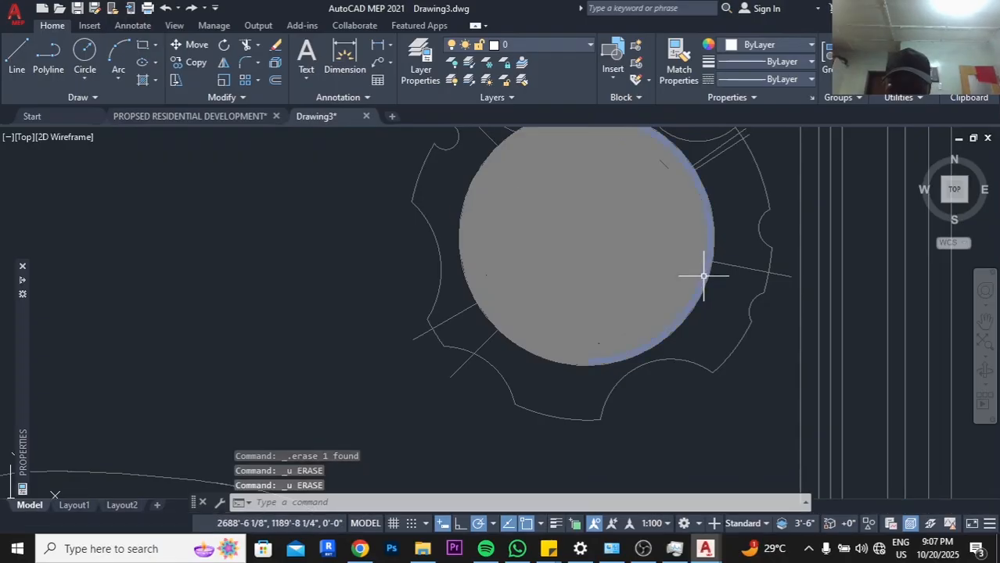
Erase the inner solid hatches and the first ring hatches of the potted plant above the living room's curved sofa
{"action": "left_click", "coordinate": [691, 271]}
{"action": "key", "text": "Delete"}
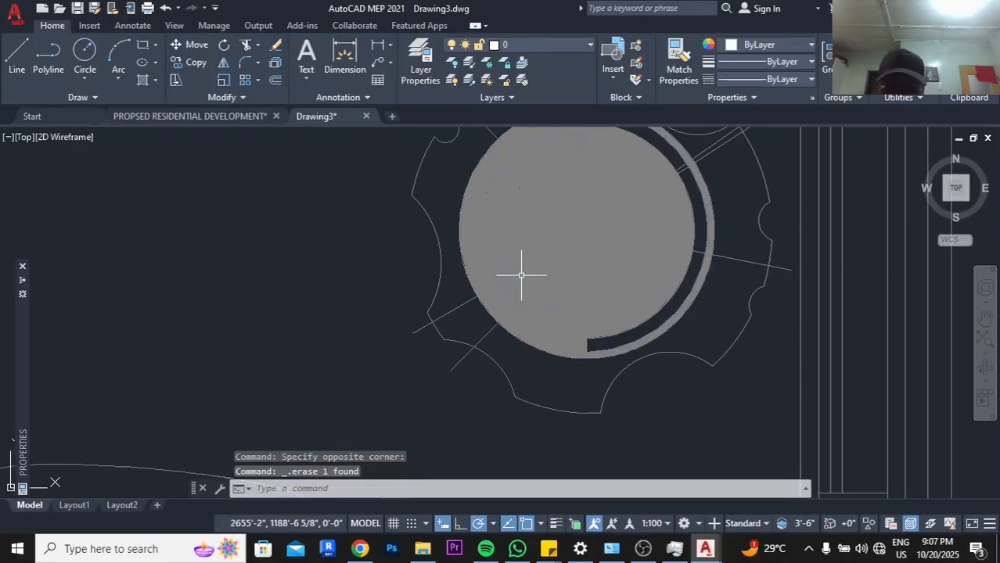
{"action": "left_click", "coordinate": [565, 319]}
{"action": "key", "text": "Delete"}
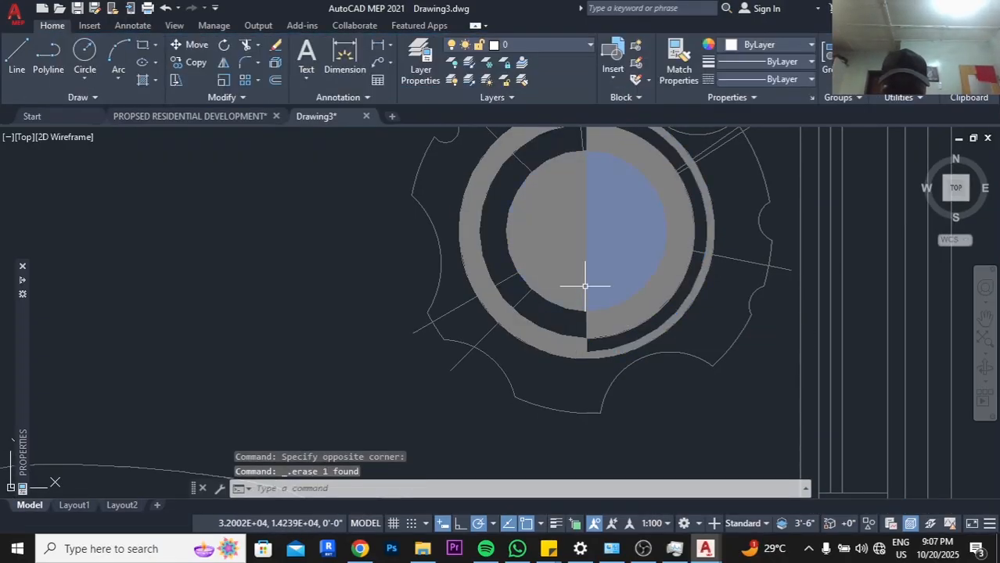
{"action": "key", "text": "Delete"}
{"action": "left_click", "coordinate": [611, 278]}
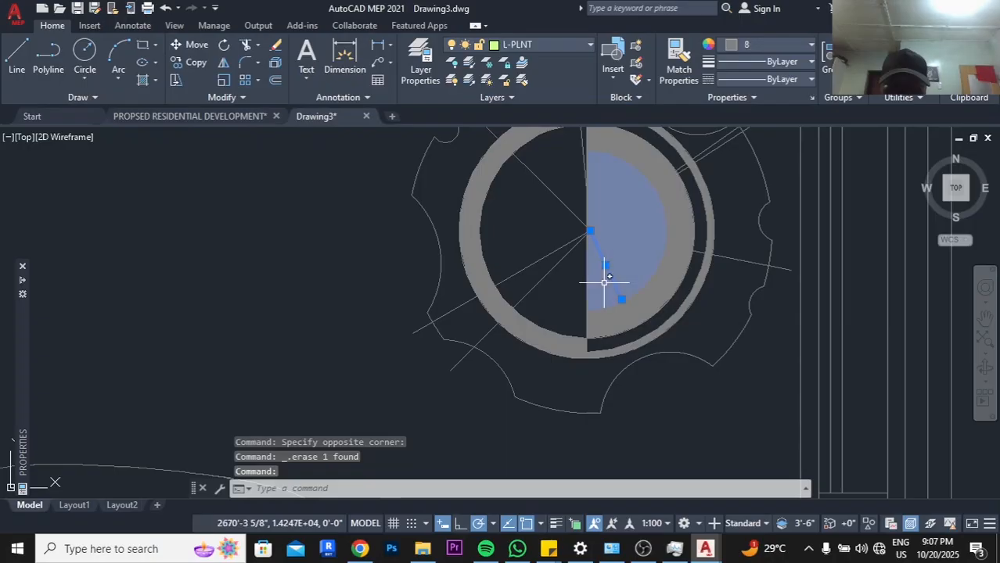
{"action": "key", "text": "Escape"}
{"action": "left_click", "coordinate": [601, 282]}
{"action": "key", "text": "Delete"}
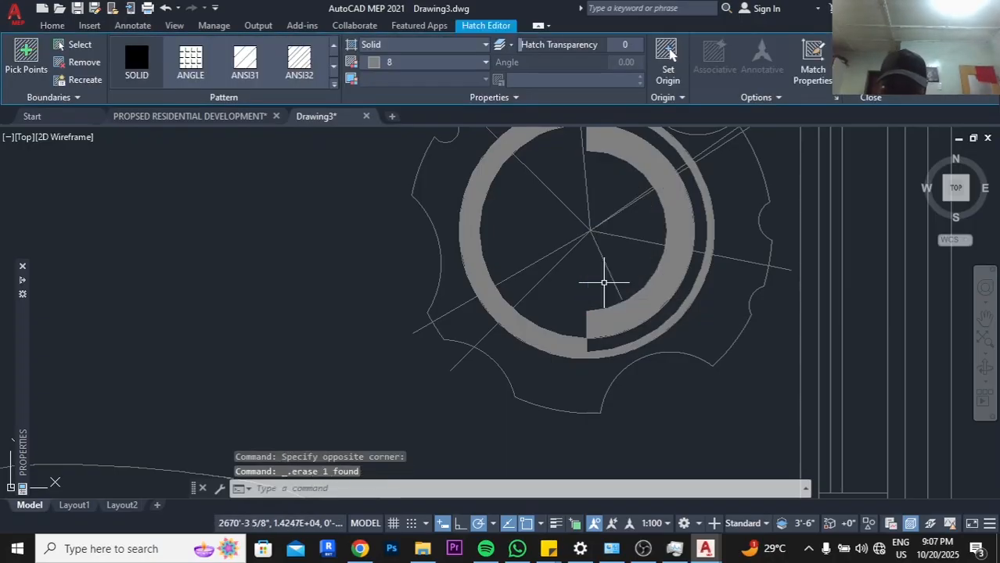
Erase the remaining solid ring hatches of the same potted plant, leaving only its outlines
{"action": "left_click", "coordinate": [607, 311]}
{"action": "key", "text": "Delete"}
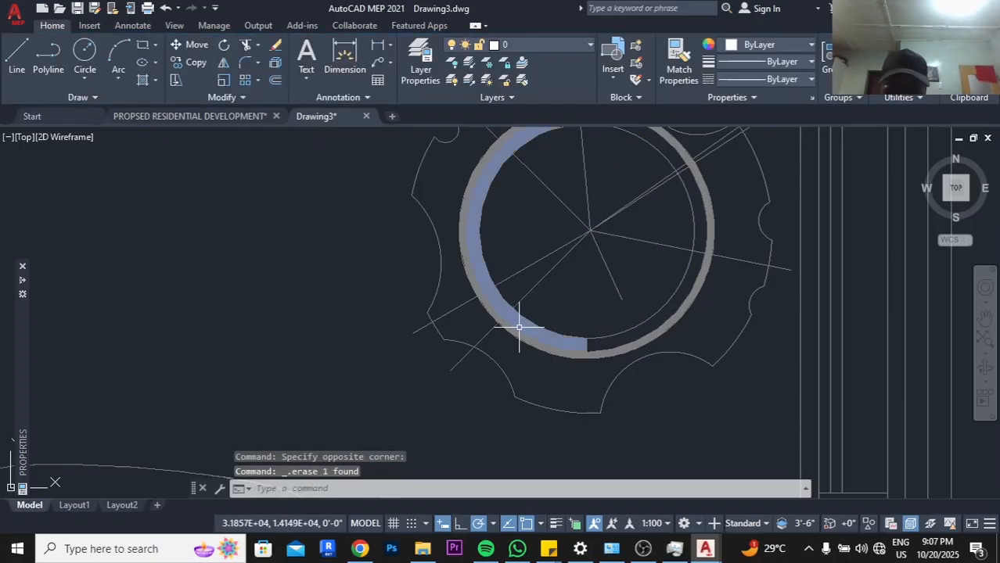
{"action": "left_click", "coordinate": [519, 327]}
{"action": "key", "text": "Delete"}
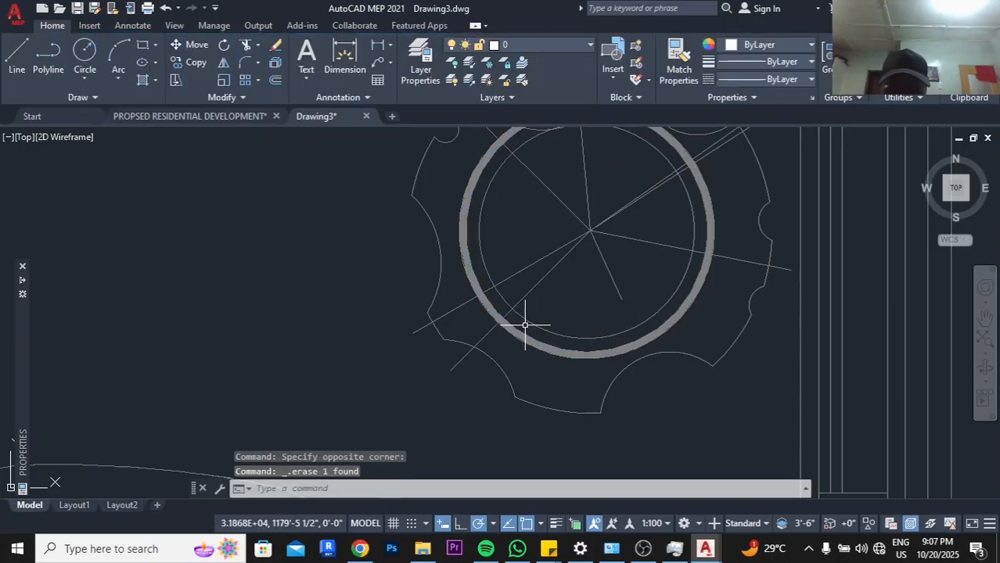
{"action": "scroll", "coordinate": [572, 343], "scroll_direction": "up", "scroll_amount": 3}
{"action": "left_click", "coordinate": [580, 346]}
{"action": "key", "text": "Delete"}
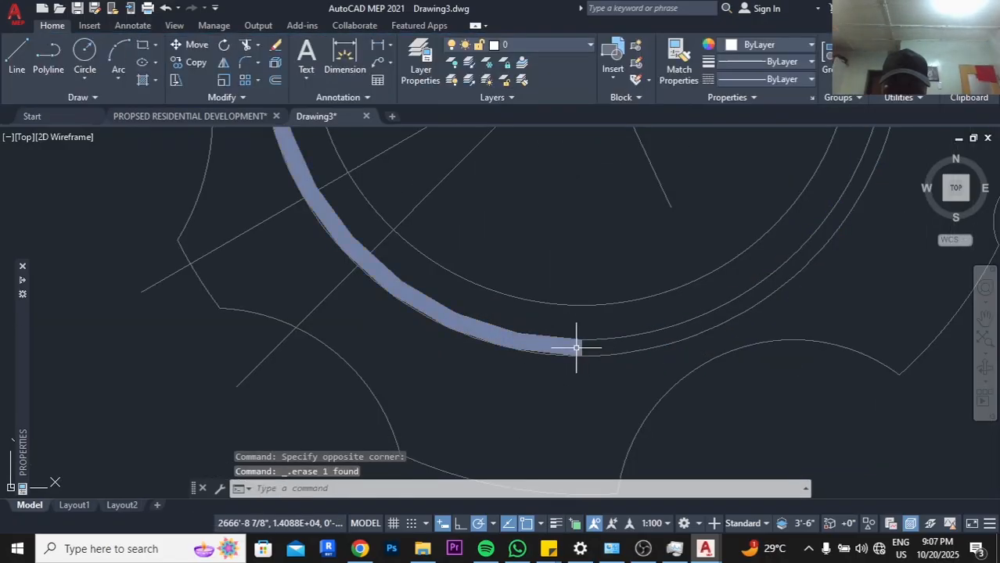
{"action": "left_click", "coordinate": [576, 347]}
{"action": "scroll", "coordinate": [577, 348], "scroll_direction": "down", "scroll_amount": 10}
{"action": "key", "text": "Delete"}
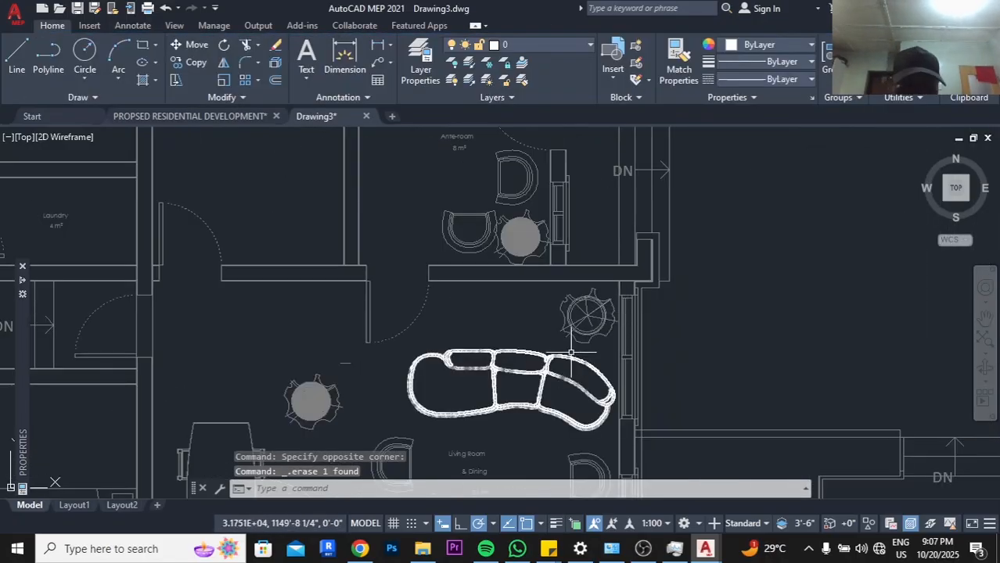
Select all similar solid hatches in the other potted plants from one of them and erase them together
{"action": "middle_click_drag", "start_coordinate": [537, 329], "coordinate": [669, 290]}
{"action": "scroll", "coordinate": [453, 357], "scroll_direction": "up", "scroll_amount": 8}
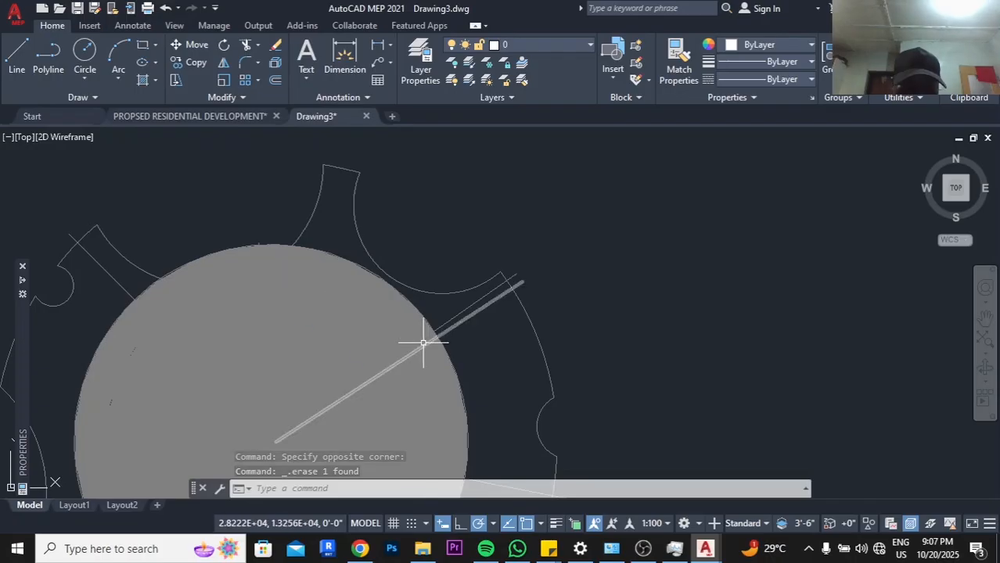
{"action": "left_click", "coordinate": [413, 335]}
{"action": "right_click", "coordinate": [413, 335]}
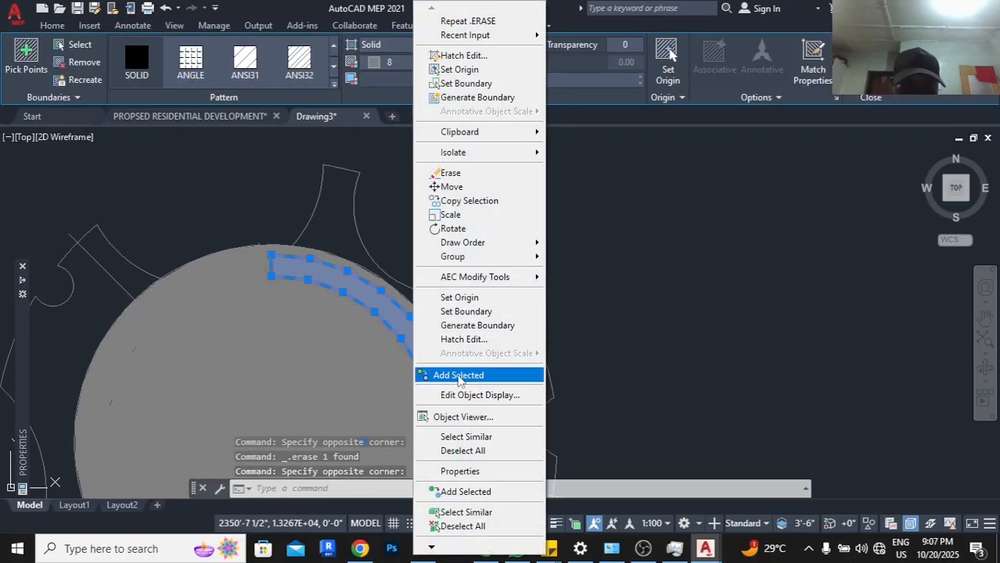
{"action": "left_click", "coordinate": [458, 437]}
{"action": "scroll", "coordinate": [508, 328], "scroll_direction": "down", "scroll_amount": 6}
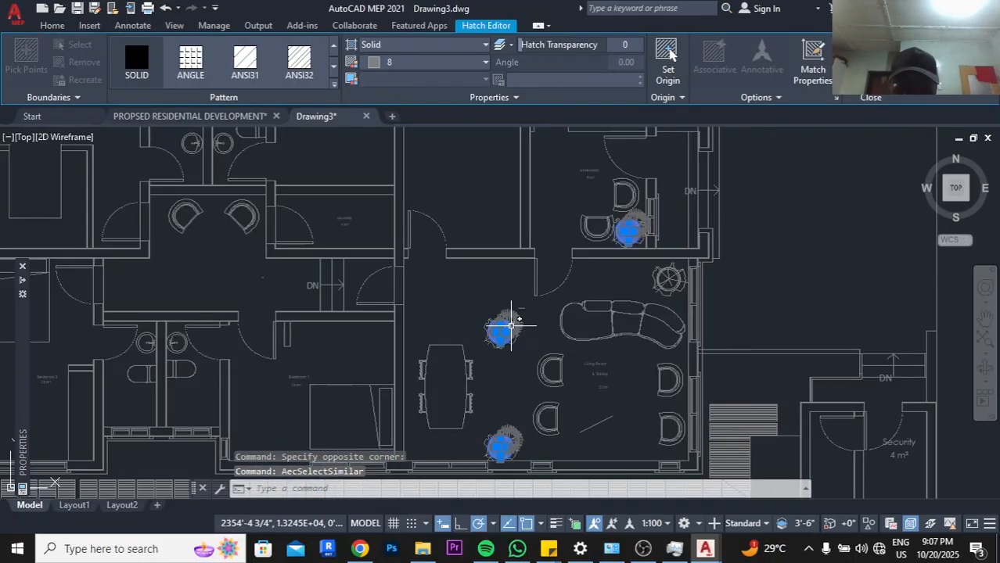
{"action": "scroll", "coordinate": [518, 346], "scroll_direction": "up", "scroll_amount": 6}
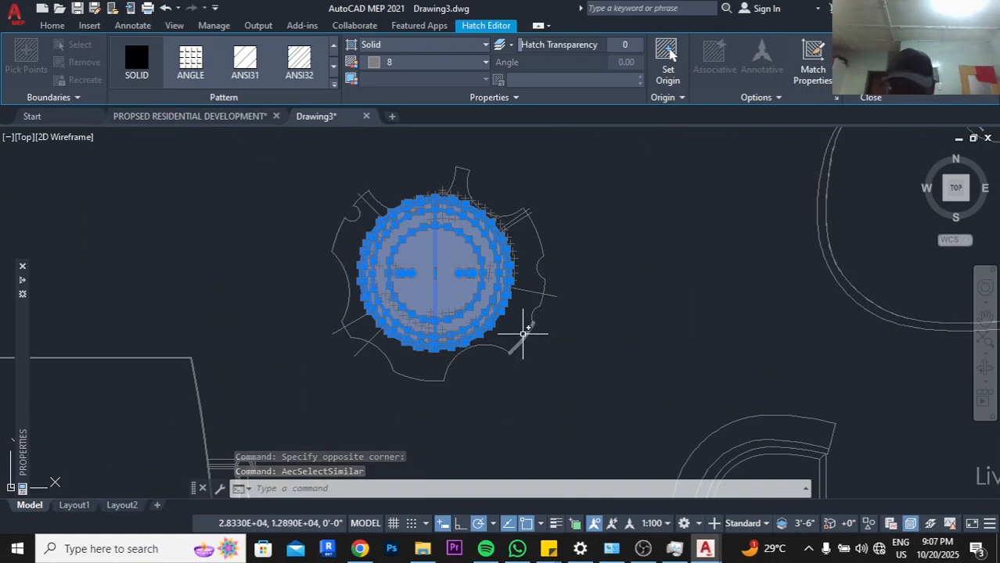
{"action": "key", "text": "Delete"}
Examine the potted plants and the rest of the floor plan for leftover solid fills or stray objects
{"action": "scroll", "coordinate": [614, 218], "scroll_direction": "down", "scroll_amount": 5}
{"action": "scroll", "coordinate": [659, 201], "scroll_direction": "up", "scroll_amount": 3}
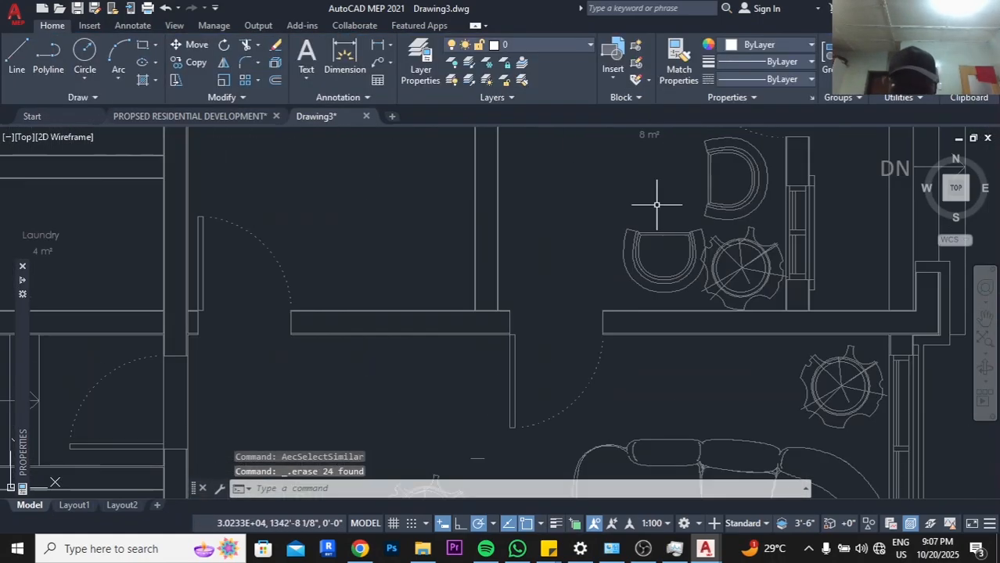
{"action": "scroll", "coordinate": [652, 223], "scroll_direction": "down", "scroll_amount": 2}
{"action": "scroll", "coordinate": [652, 222], "scroll_direction": "up", "scroll_amount": 1}
{"action": "scroll", "coordinate": [652, 223], "scroll_direction": "down", "scroll_amount": 2}
{"action": "scroll", "coordinate": [610, 223], "scroll_direction": "down", "scroll_amount": 3}
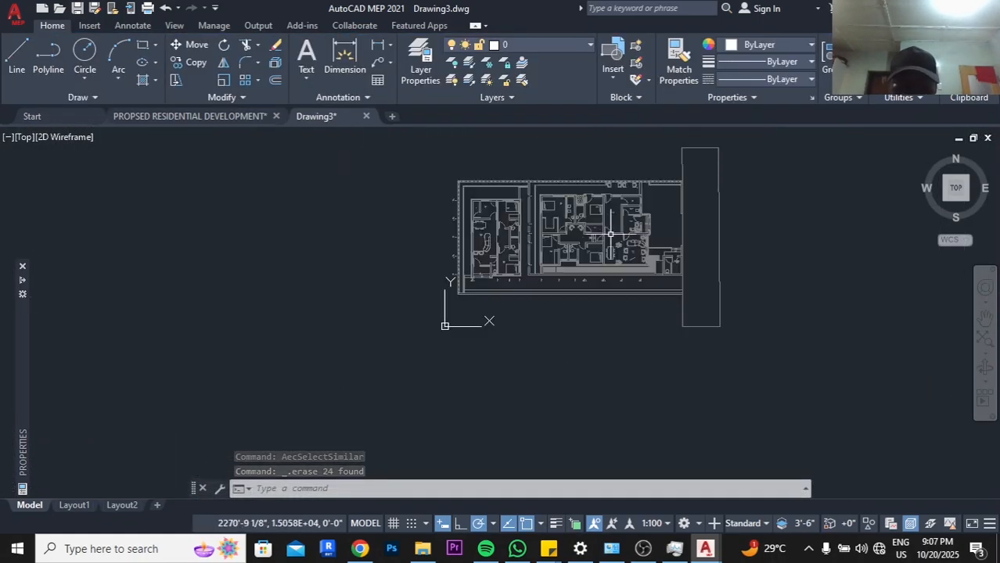
{"action": "scroll", "coordinate": [591, 223], "scroll_direction": "up", "scroll_amount": 3}
{"action": "scroll", "coordinate": [603, 258], "scroll_direction": "down", "scroll_amount": 4}
{"action": "scroll", "coordinate": [613, 262], "scroll_direction": "up", "scroll_amount": 5}
{"action": "scroll", "coordinate": [603, 250], "scroll_direction": "down", "scroll_amount": 2}
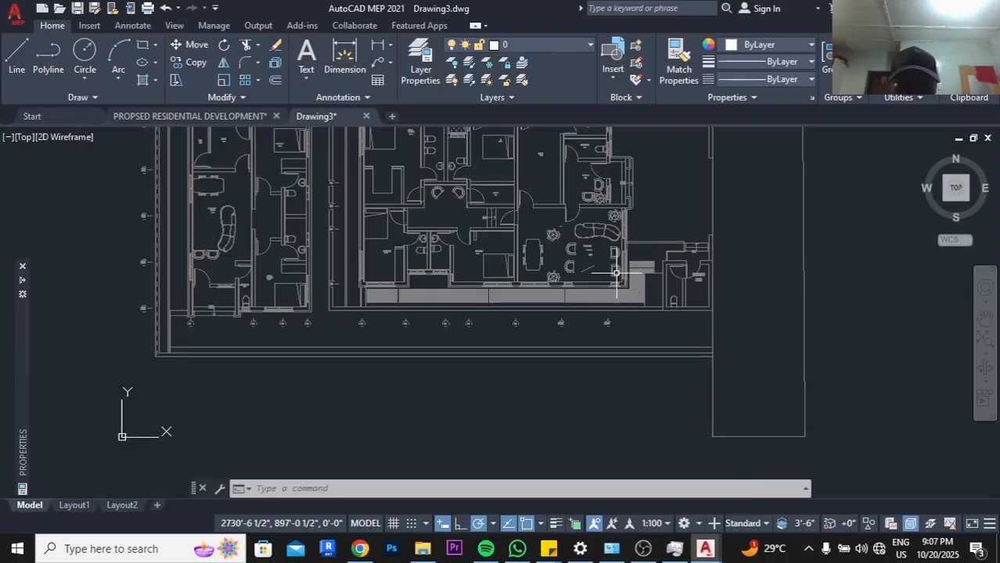
Erase the stray diagonal line between the armchairs below the living room label
{"action": "scroll", "coordinate": [586, 234], "scroll_direction": "up", "scroll_amount": 5}
{"action": "left_click", "coordinate": [576, 218]}
{"action": "left_click", "coordinate": [562, 232]}
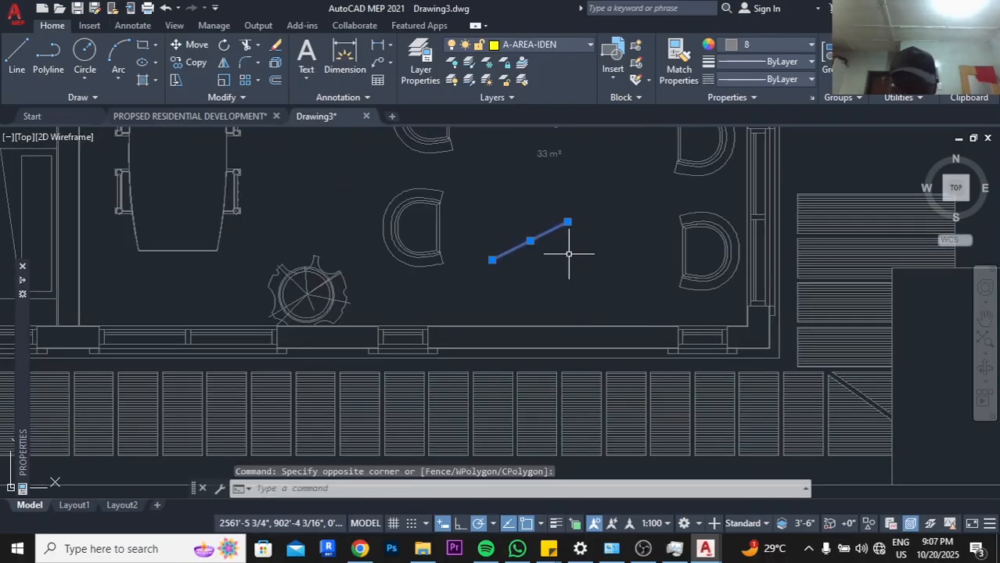
{"action": "key", "text": "Delete"}
{"action": "scroll", "coordinate": [574, 252], "scroll_direction": "down", "scroll_amount": 5}
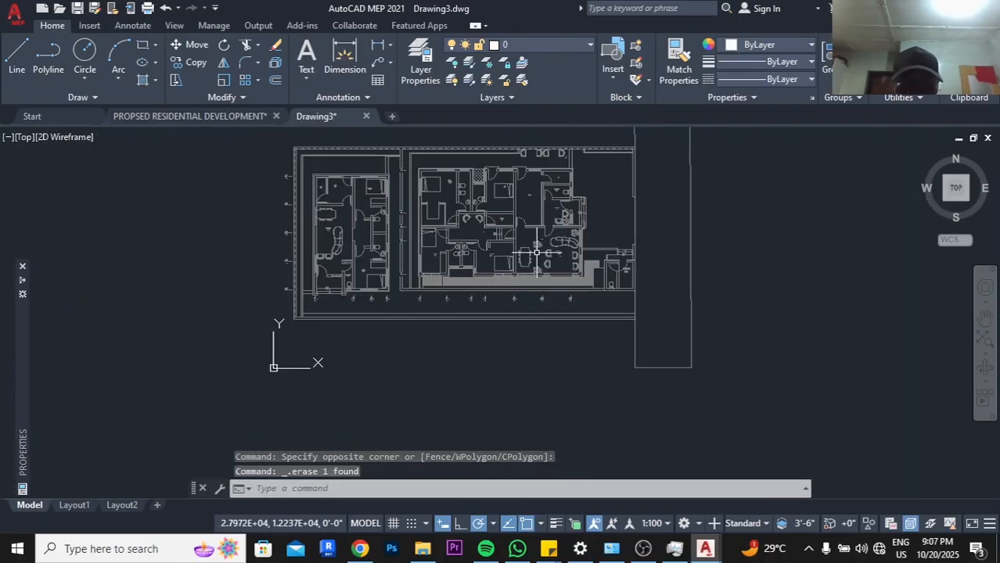
Examine the upper block plan and the lower furnished floor plan for leftover details
{"action": "mouse_move", "coordinate": [415, 187]}
{"action": "middle_mouse_down"}
{"action": "mouse_move", "coordinate": [537, 196]}
{"action": "mouse_move", "coordinate": [490, 229]}
{"action": "mouse_move", "coordinate": [492, 331]}
{"action": "middle_mouse_up"}
{"action": "scroll", "coordinate": [537, 195], "scroll_direction": "down", "scroll_amount": 4}
{"action": "scroll", "coordinate": [474, 213], "scroll_direction": "up", "scroll_amount": 4}
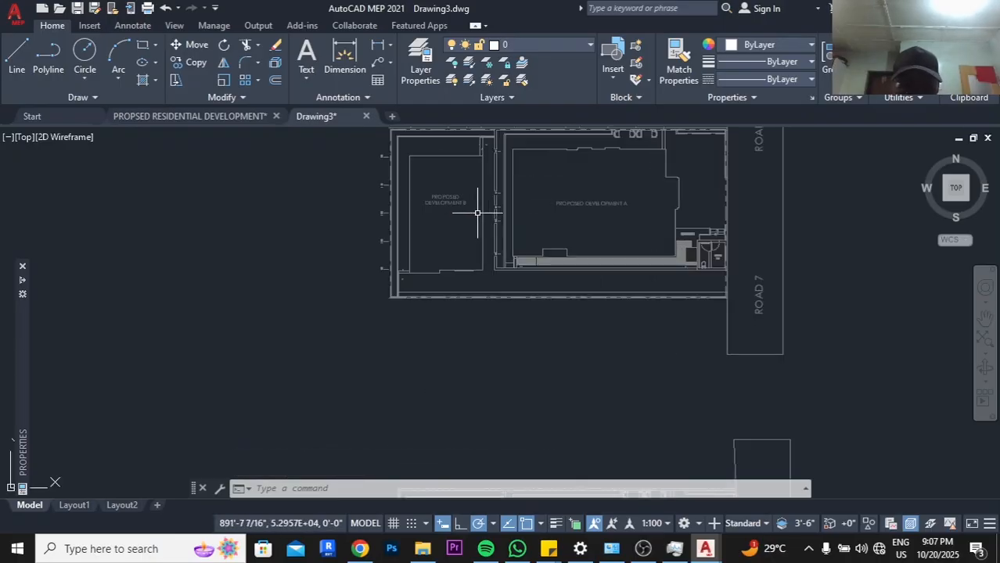
{"action": "scroll", "coordinate": [477, 213], "scroll_direction": "down", "scroll_amount": 2}
{"action": "middle_click_drag", "start_coordinate": [578, 333], "coordinate": [576, 266]}
{"action": "scroll", "coordinate": [496, 402], "scroll_direction": "up", "scroll_amount": 6}
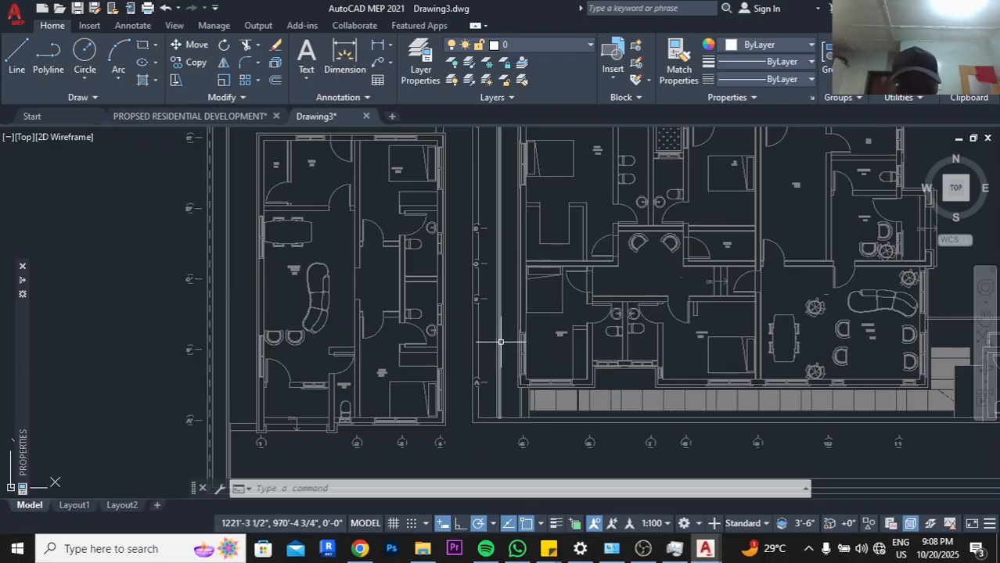
{"action": "scroll", "coordinate": [500, 342], "scroll_direction": "down", "scroll_amount": 2}
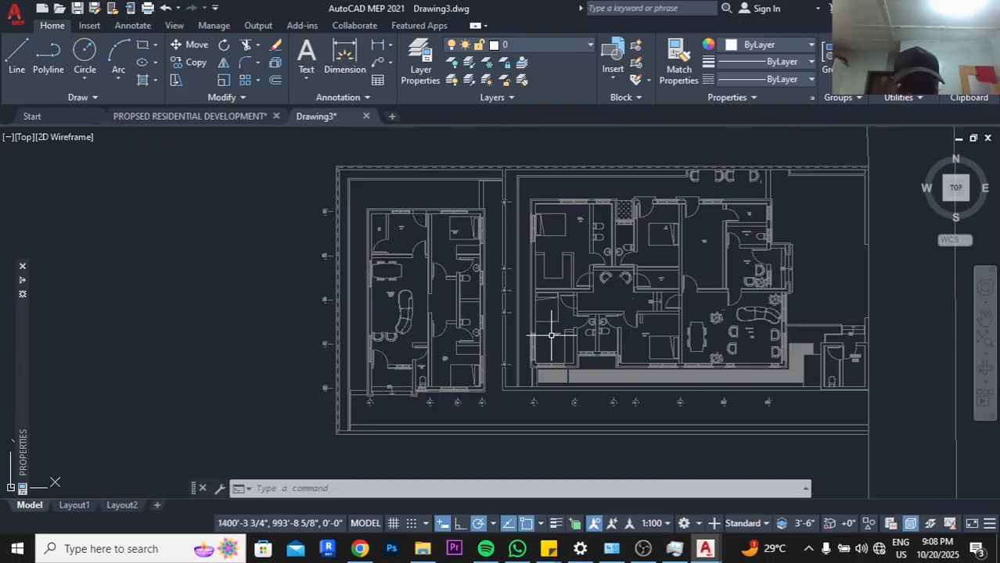
{"action": "scroll", "coordinate": [440, 255], "scroll_direction": "up", "scroll_amount": 5}
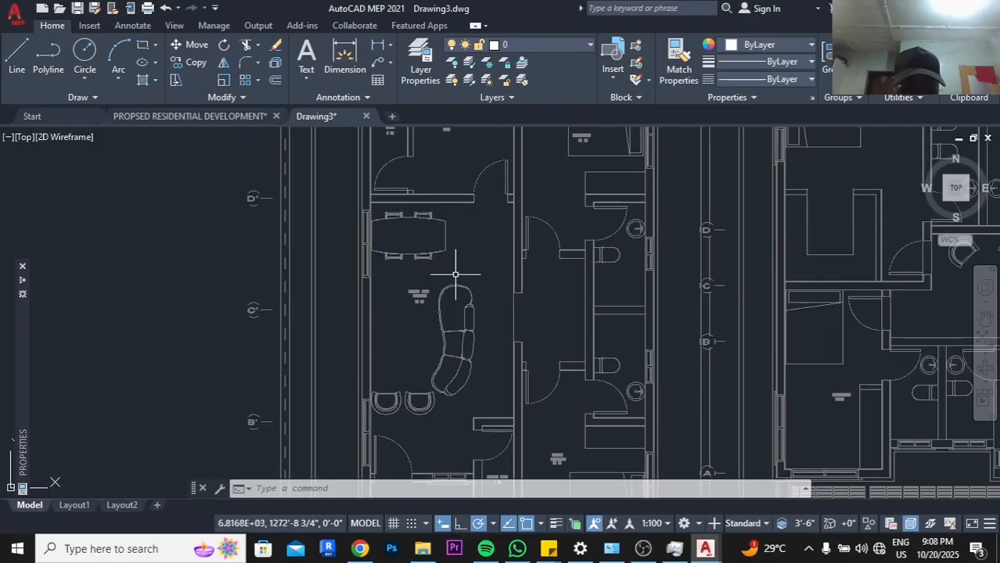
Select the curved sofa in the smaller building's living room to check its layer, and clear the selection
{"action": "left_click", "coordinate": [478, 278]}
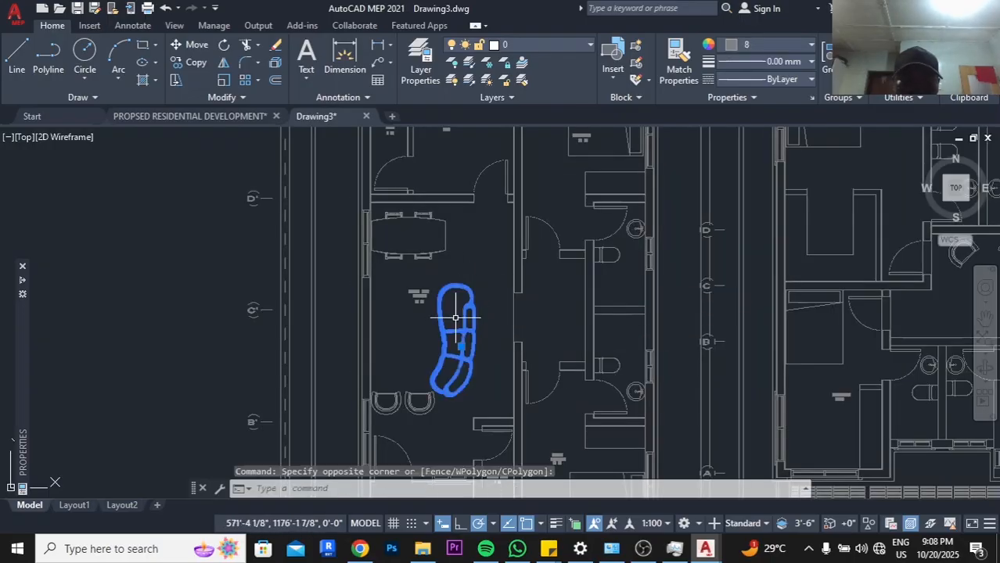
{"action": "key", "text": "Escape"}
{"action": "left_click", "coordinate": [454, 305]}
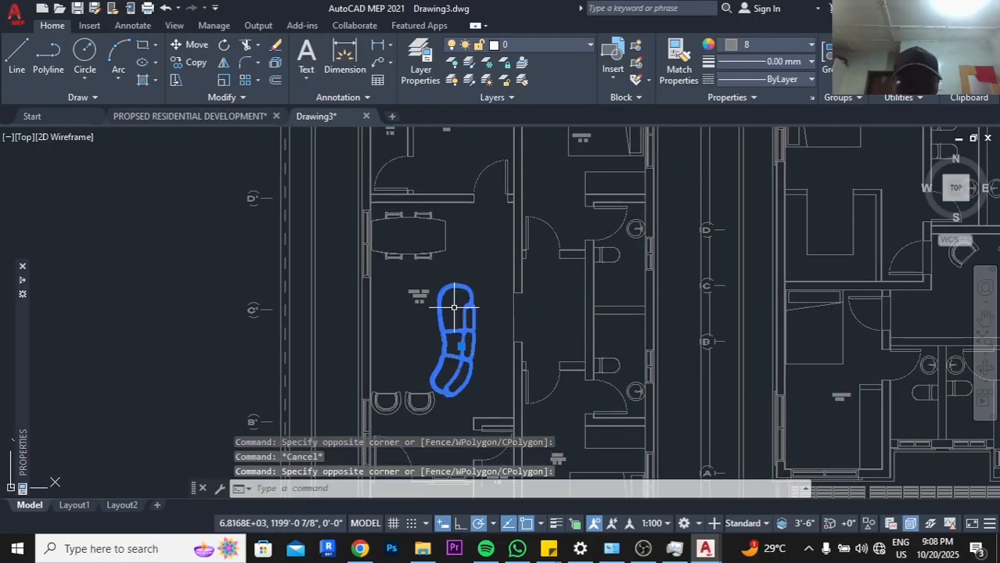
{"action": "key", "text": "Escape"}
{"action": "scroll", "coordinate": [475, 307], "scroll_direction": "down", "scroll_amount": 5}
{"action": "scroll", "coordinate": [471, 277], "scroll_direction": "up", "scroll_amount": 5}
Select parts of the smaller building's dining table and chairs to check their layer, and clear the selection
{"action": "left_click", "coordinate": [474, 274]}
{"action": "left_click", "coordinate": [432, 297]}
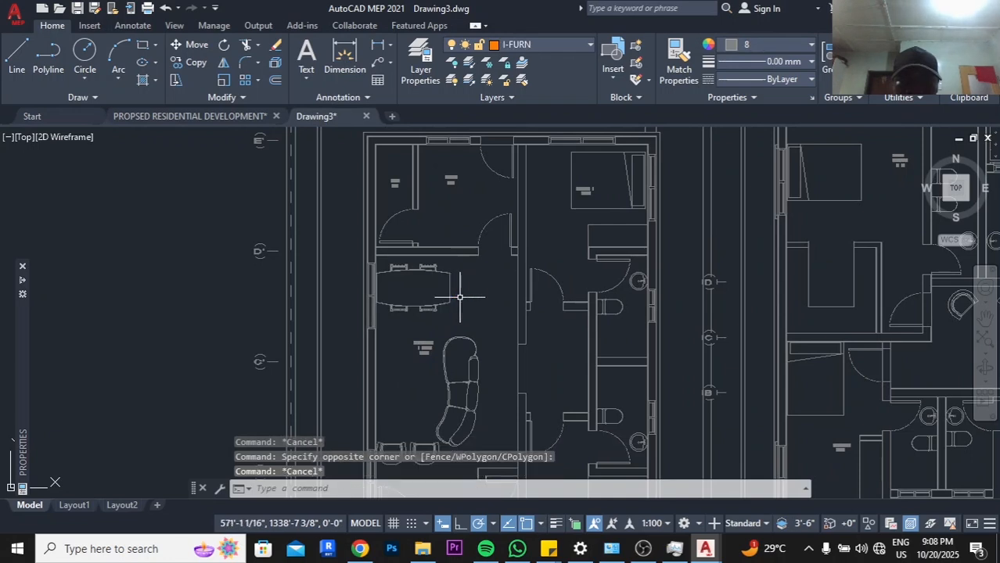
{"action": "scroll", "coordinate": [458, 285], "scroll_direction": "up", "scroll_amount": 3}
{"action": "left_click", "coordinate": [397, 286]}
{"action": "key", "text": "Escape"}
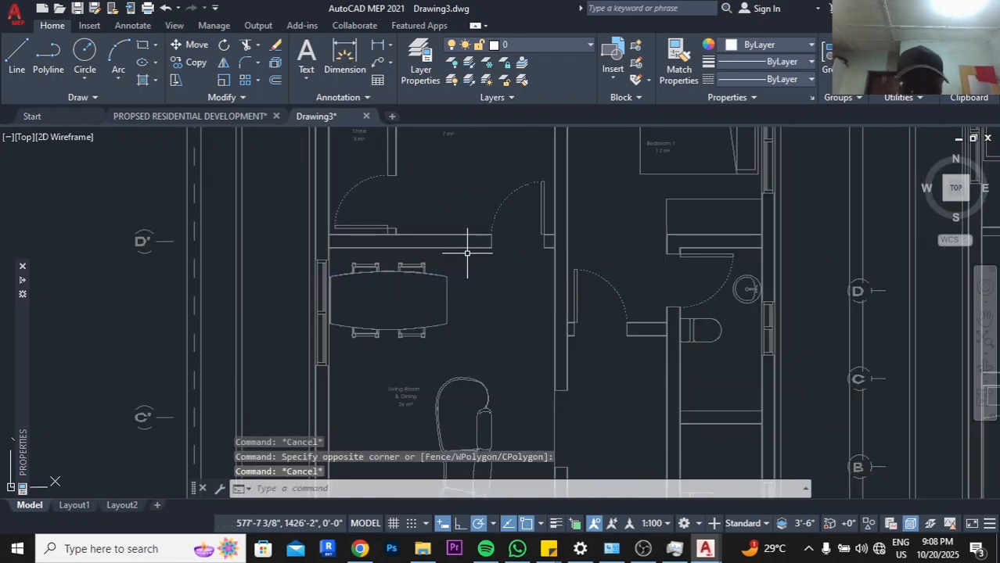
{"action": "scroll", "coordinate": [464, 263], "scroll_direction": "up", "scroll_amount": 1}
{"action": "left_click", "coordinate": [457, 263]}
{"action": "left_click", "coordinate": [350, 299]}
{"action": "scroll", "coordinate": [392, 290], "scroll_direction": "down", "scroll_amount": 2}
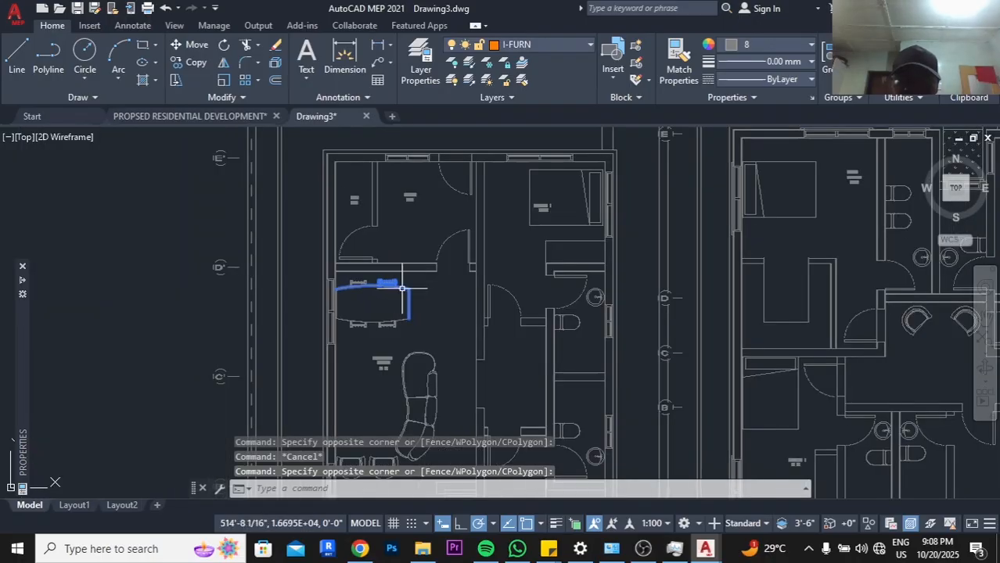
{"action": "key", "text": "Escape"}
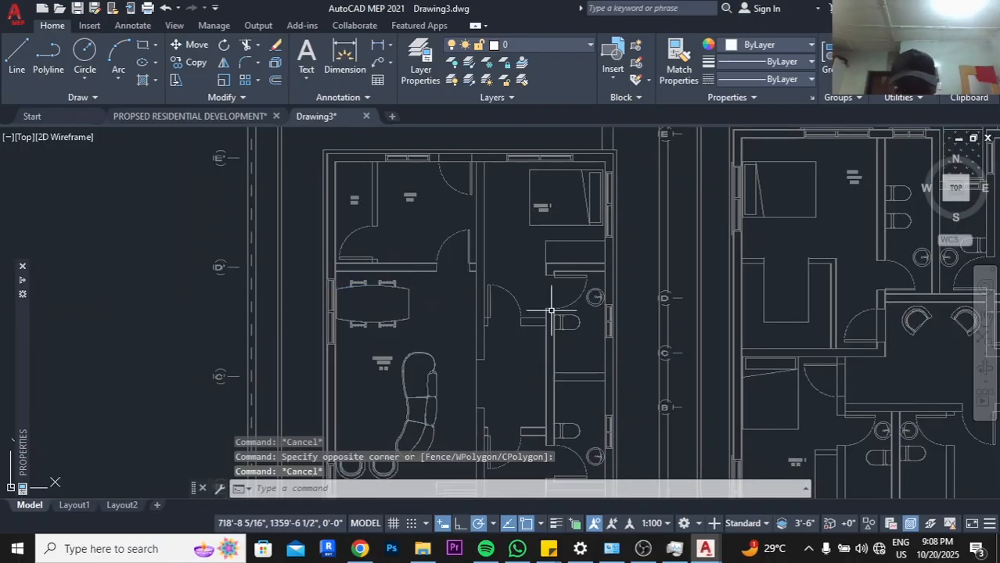
Check the layer of the two armchairs beside the laundry in the larger building, leaving nothing selected
{"action": "middle_click_drag", "start_coordinate": [655, 309], "coordinate": [403, 253]}
{"action": "scroll", "coordinate": [723, 350], "scroll_direction": "up", "scroll_amount": 3}
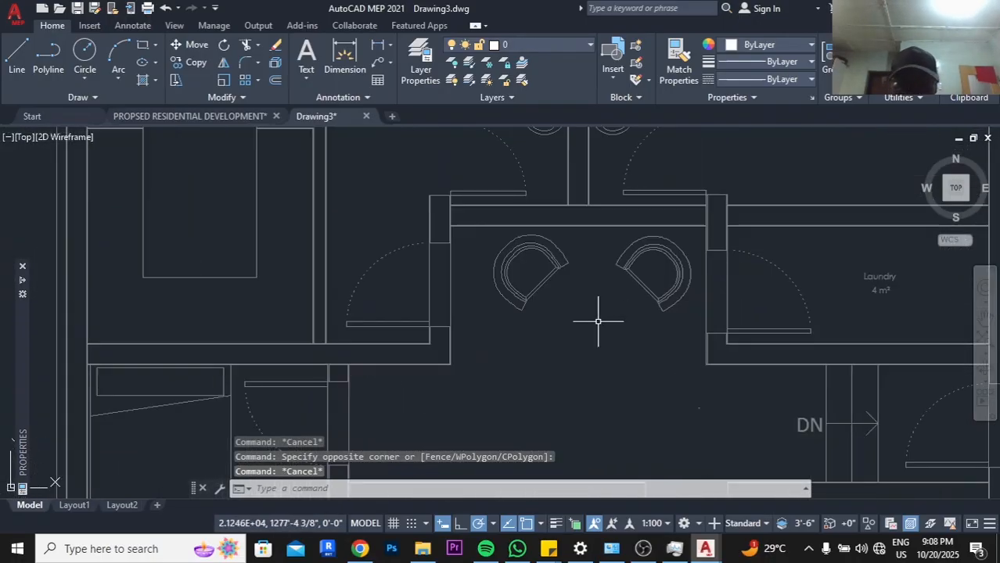
{"action": "left_click", "coordinate": [595, 317]}
{"action": "left_click", "coordinate": [518, 277]}
{"action": "key", "text": "Escape"}
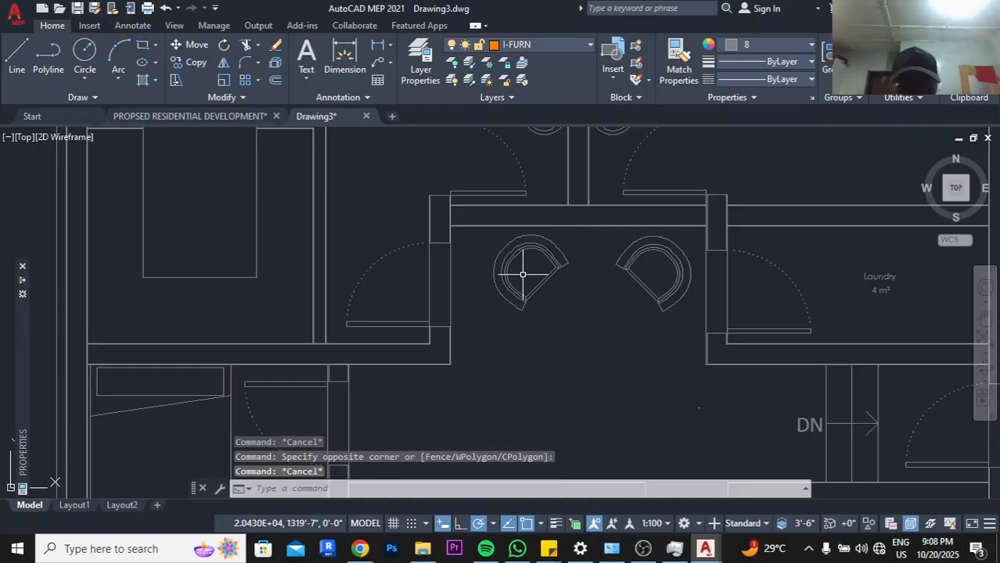
{"action": "scroll", "coordinate": [636, 290], "scroll_direction": "down", "scroll_amount": 2}
{"action": "scroll", "coordinate": [663, 330], "scroll_direction": "up", "scroll_amount": 4}
{"action": "left_click", "coordinate": [617, 225]}
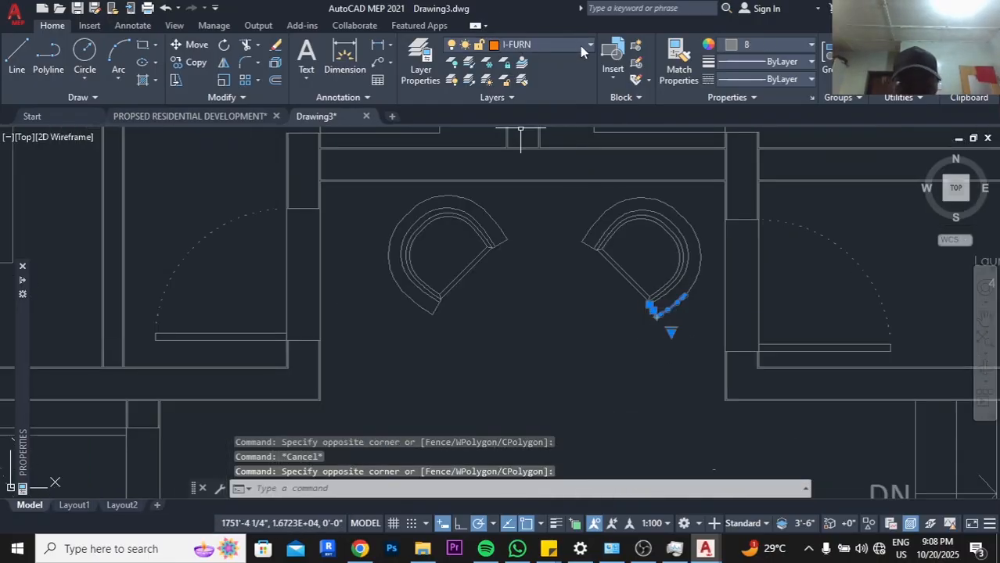
{"action": "scroll", "coordinate": [529, 335], "scroll_direction": "down", "scroll_amount": 4}
{"action": "key", "text": "Escape"}
{"action": "middle_click_drag", "start_coordinate": [535, 288], "coordinate": [636, 307]}
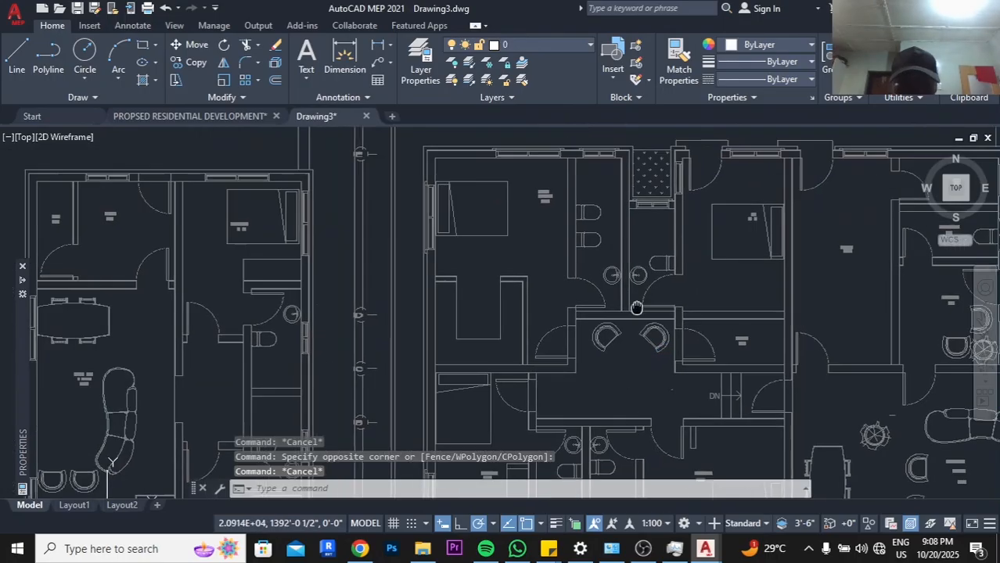
{"action": "scroll", "coordinate": [636, 304], "scroll_direction": "down", "scroll_amount": 2}
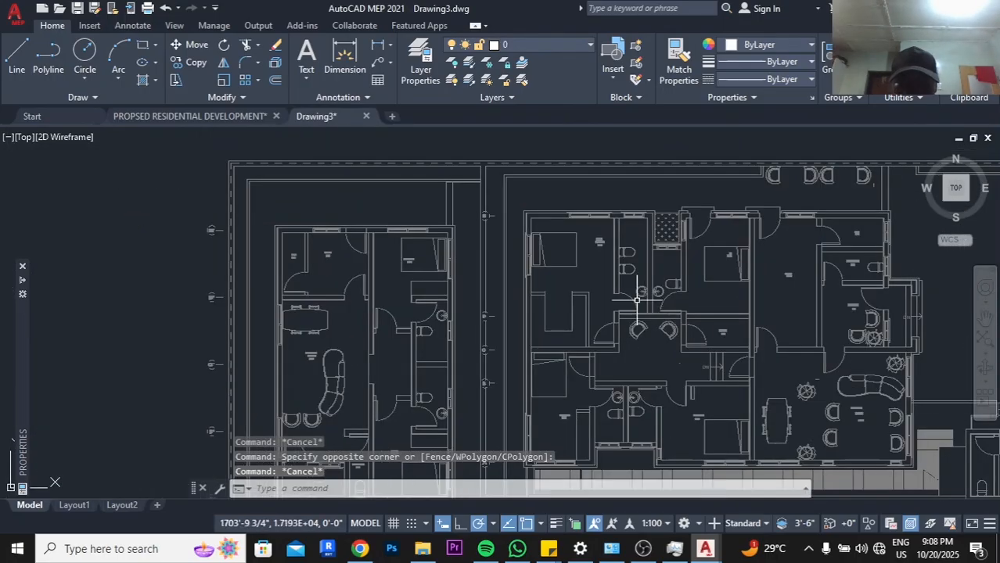
Freeze the I-FURN layer to check which furniture it controls, and thaw it again
{"action": "left_click", "coordinate": [590, 45]}
{"action": "scroll", "coordinate": [518, 185], "scroll_direction": "down", "scroll_amount": 1}
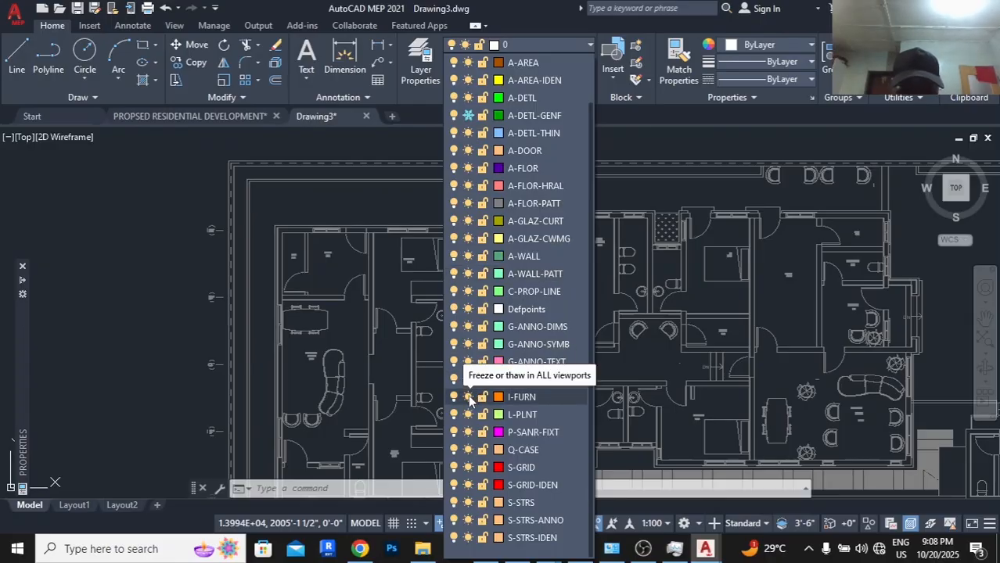
{"action": "left_click", "coordinate": [470, 402]}
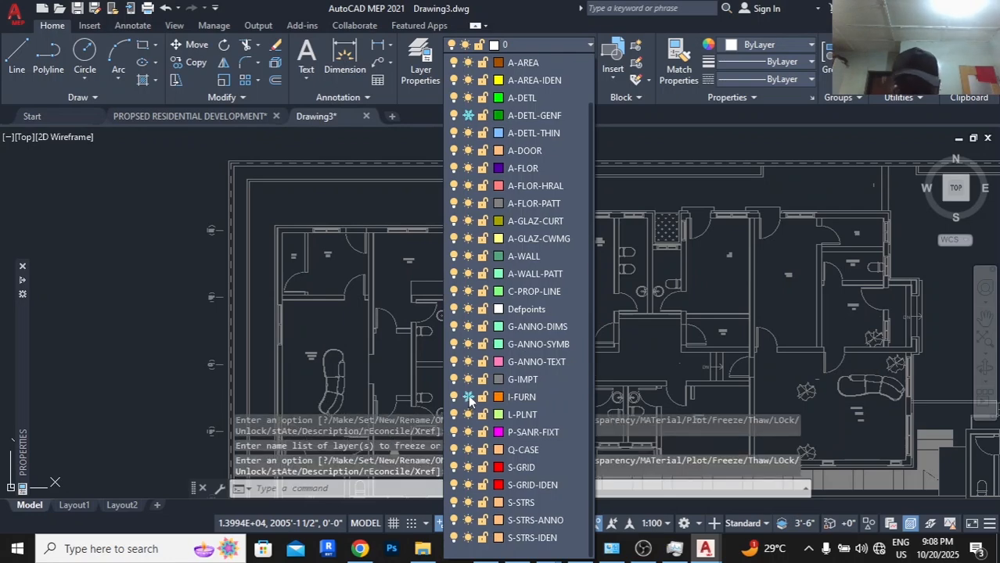
{"action": "scroll", "coordinate": [522, 247], "scroll_direction": "down", "scroll_amount": 2}
{"action": "scroll", "coordinate": [478, 378], "scroll_direction": "up", "scroll_amount": 2}
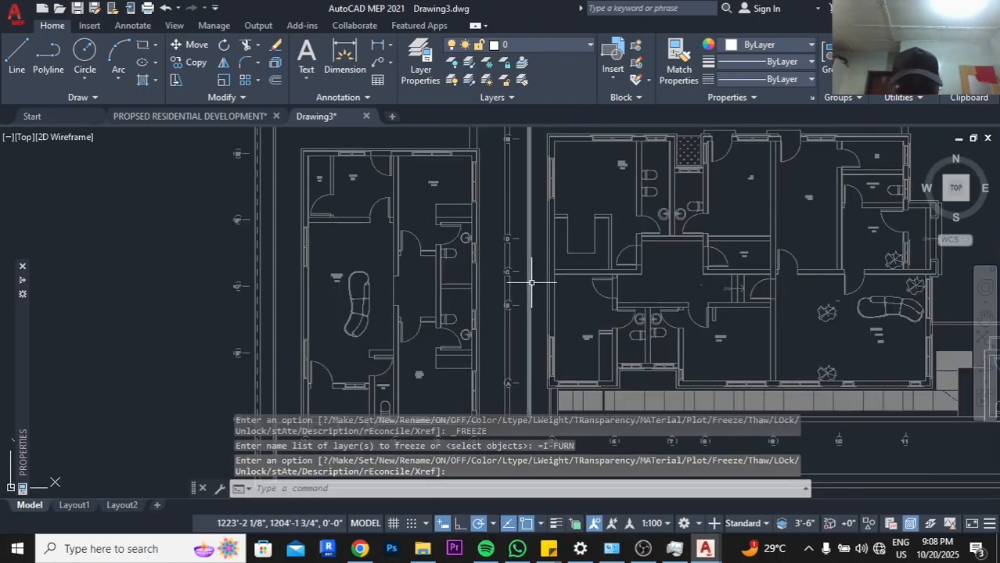
{"action": "left_click", "coordinate": [588, 47]}
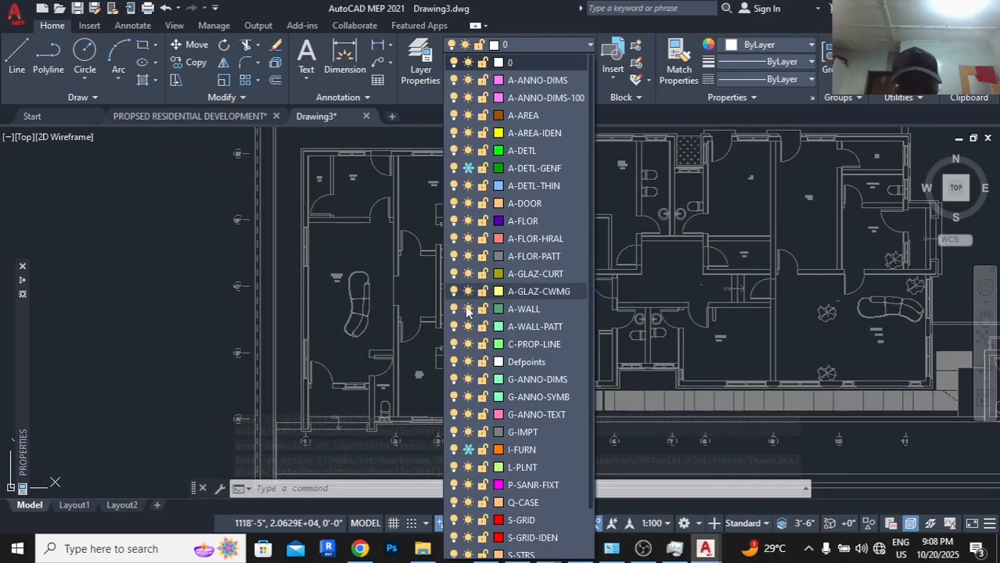
{"action": "left_click", "coordinate": [468, 449]}
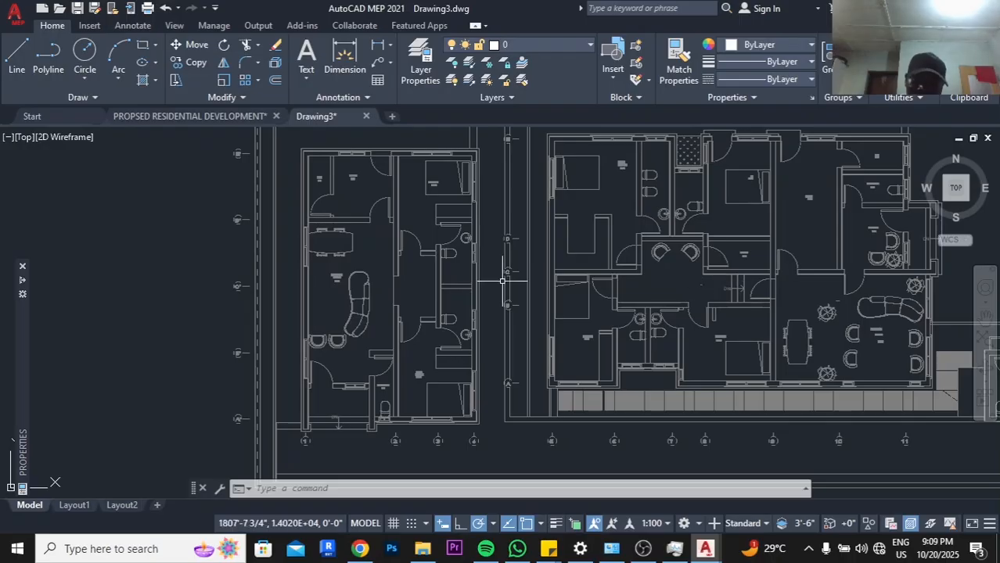
Examine the furnished floor plan up close and compare it with the block plan above it
{"action": "scroll", "coordinate": [457, 278], "scroll_direction": "down", "scroll_amount": 2}
{"action": "scroll", "coordinate": [387, 273], "scroll_direction": "up", "scroll_amount": 5}
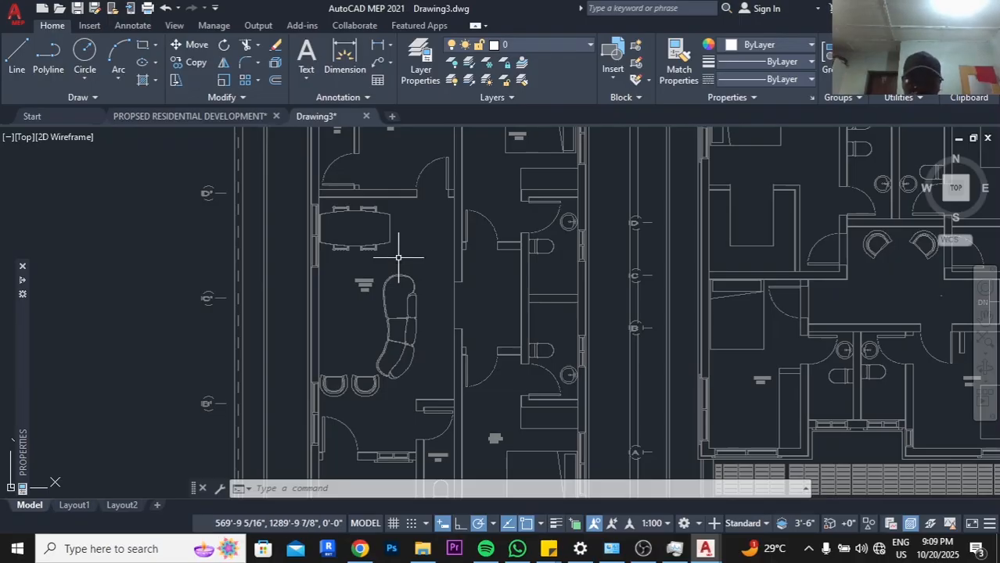
{"action": "scroll", "coordinate": [398, 256], "scroll_direction": "down", "scroll_amount": 4}
{"action": "scroll", "coordinate": [438, 274], "scroll_direction": "up", "scroll_amount": 2}
{"action": "scroll", "coordinate": [482, 292], "scroll_direction": "down", "scroll_amount": 2}
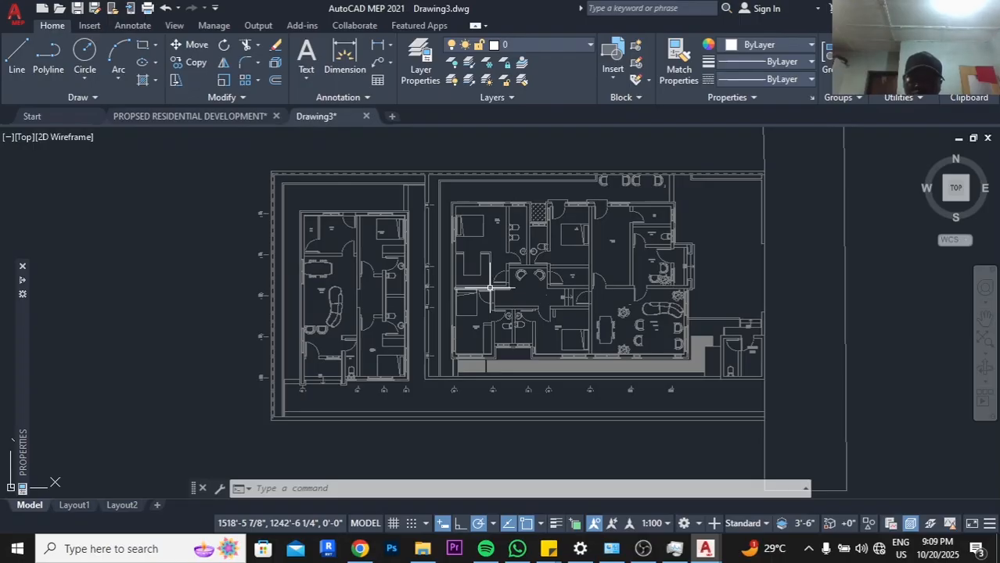
{"action": "scroll", "coordinate": [489, 288], "scroll_direction": "down", "scroll_amount": 4}
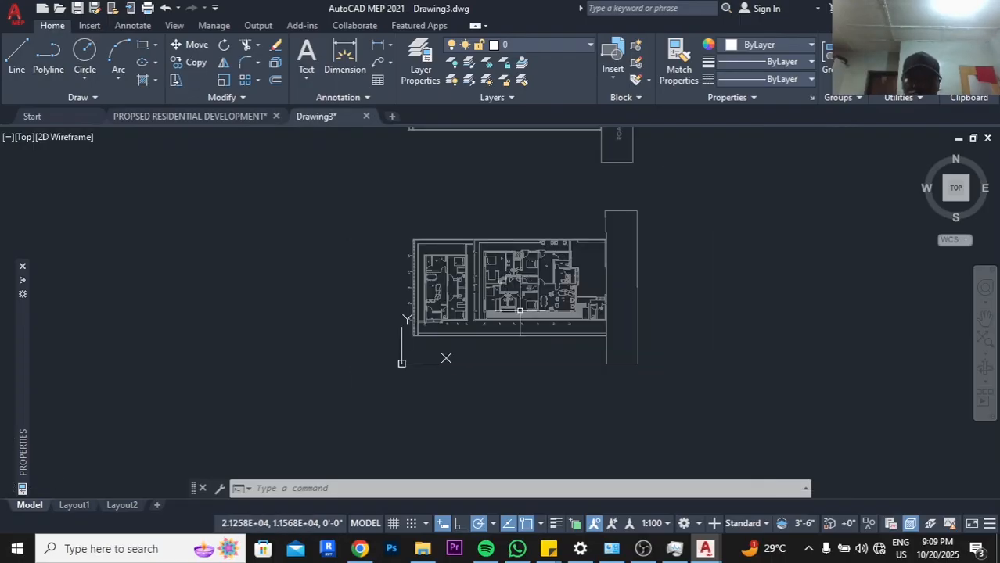
{"action": "middle_click_drag", "start_coordinate": [525, 289], "coordinate": [501, 368]}
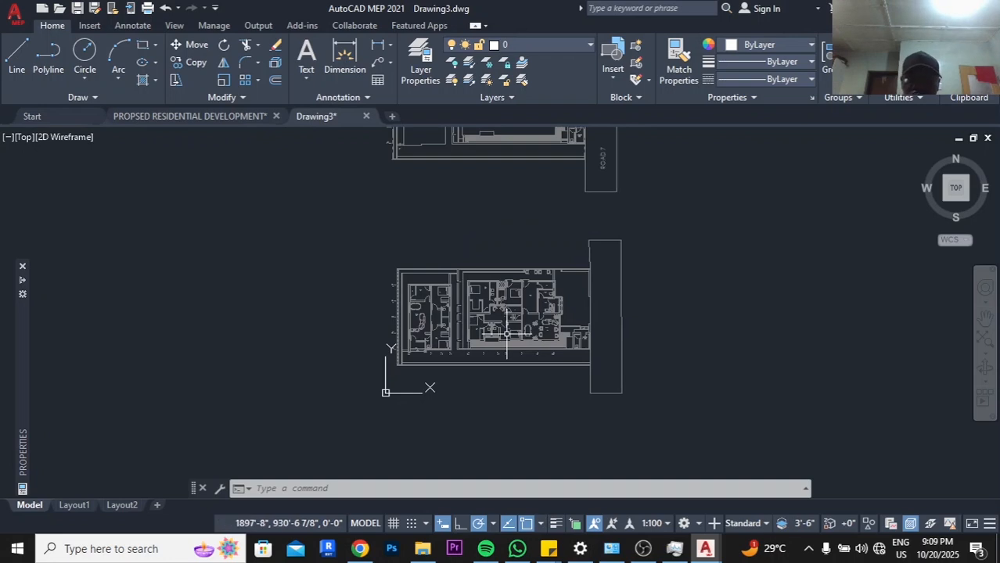
{"action": "middle_click_drag", "start_coordinate": [518, 239], "coordinate": [517, 287]}
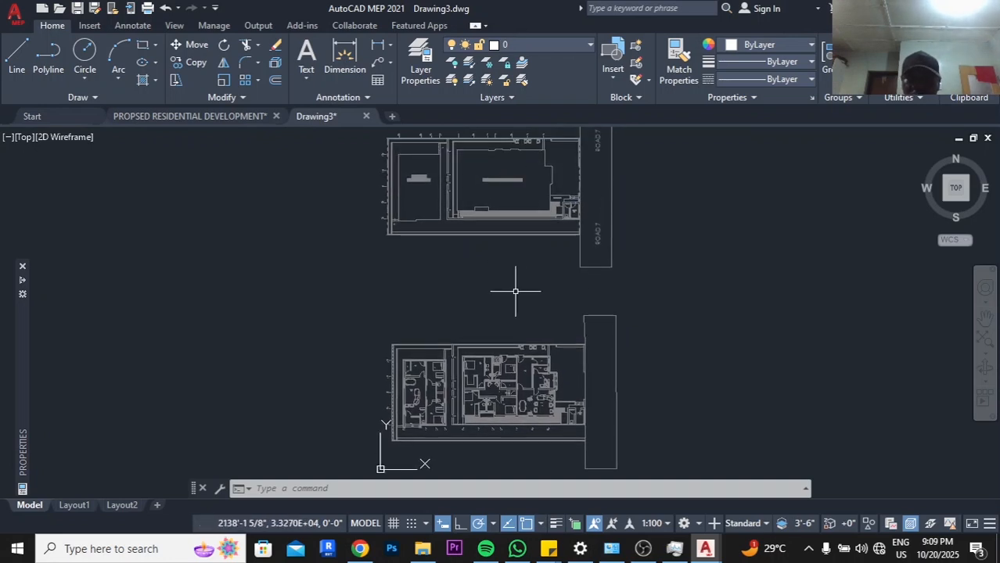